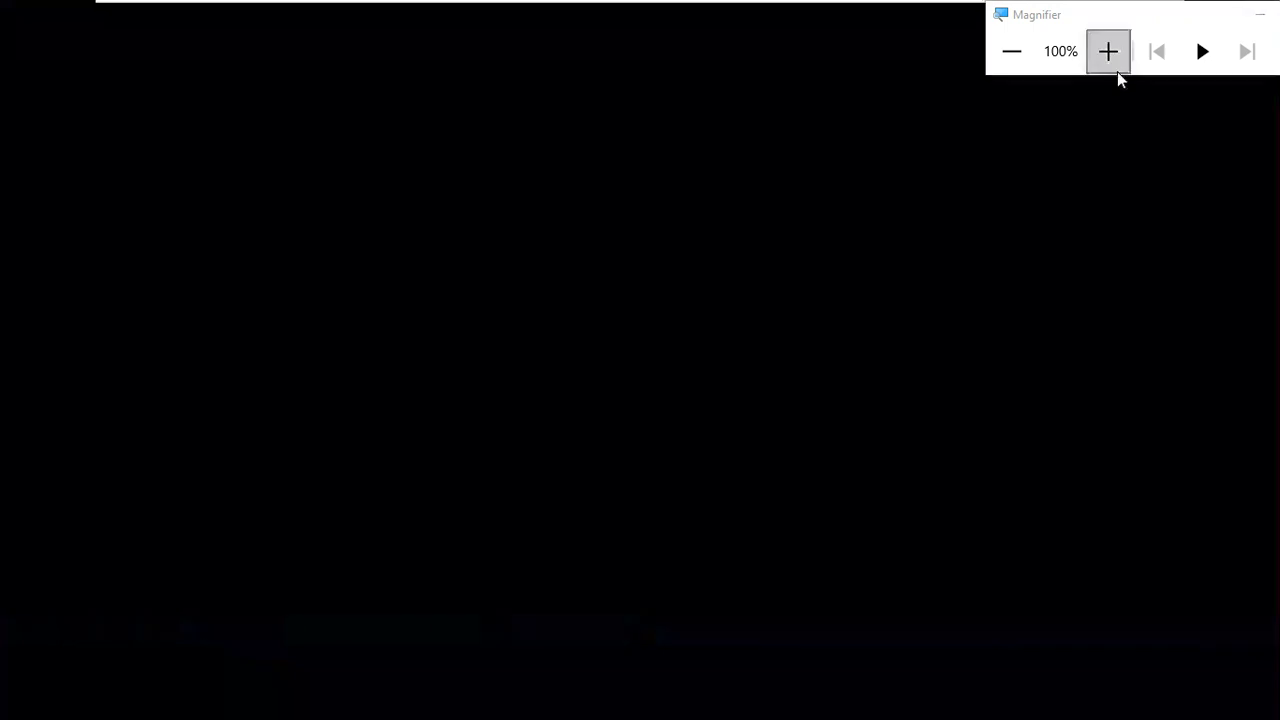
pyautogui.click(1108, 51)
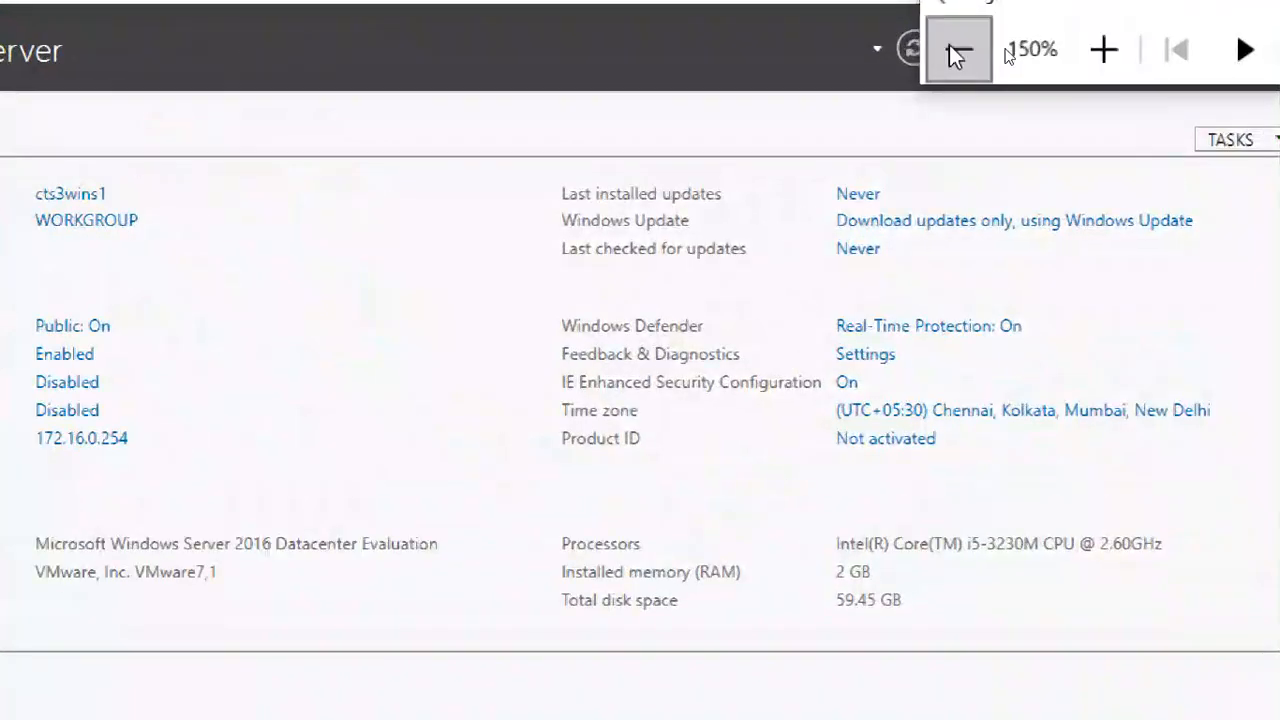
# - Magnify the screen to 175% and place the Magnifier window clear of the Server Manager commands
pyautogui.click(958, 55)
pyautogui.click(958, 55)
pyautogui.click(1104, 51)
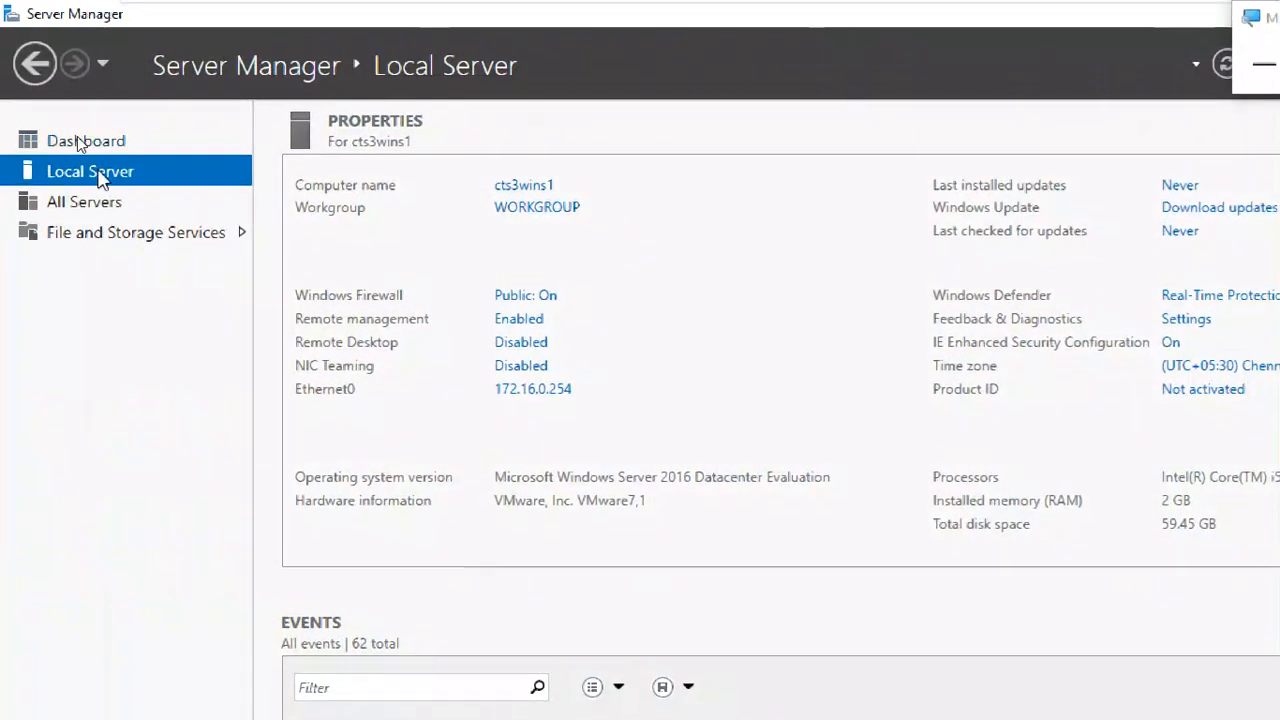
pyautogui.moveTo(1239, 18); pyautogui.dragTo(1075, 27)
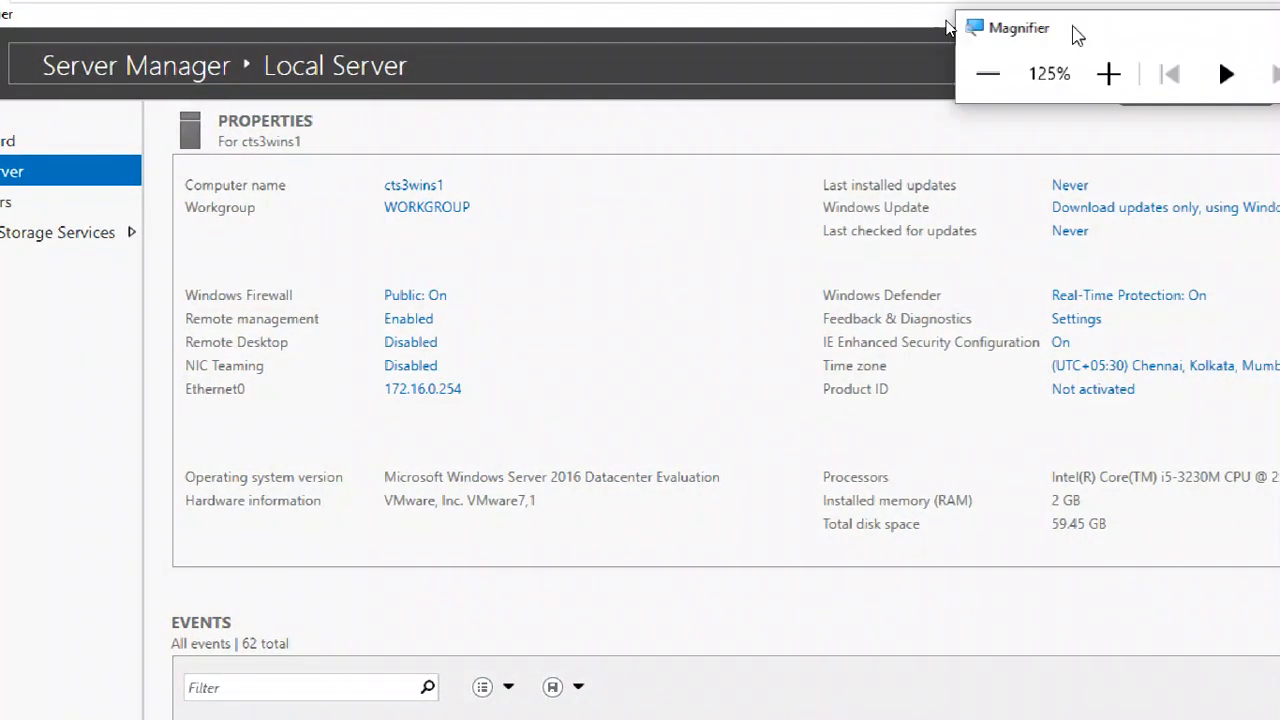
pyautogui.click(1120, 73)
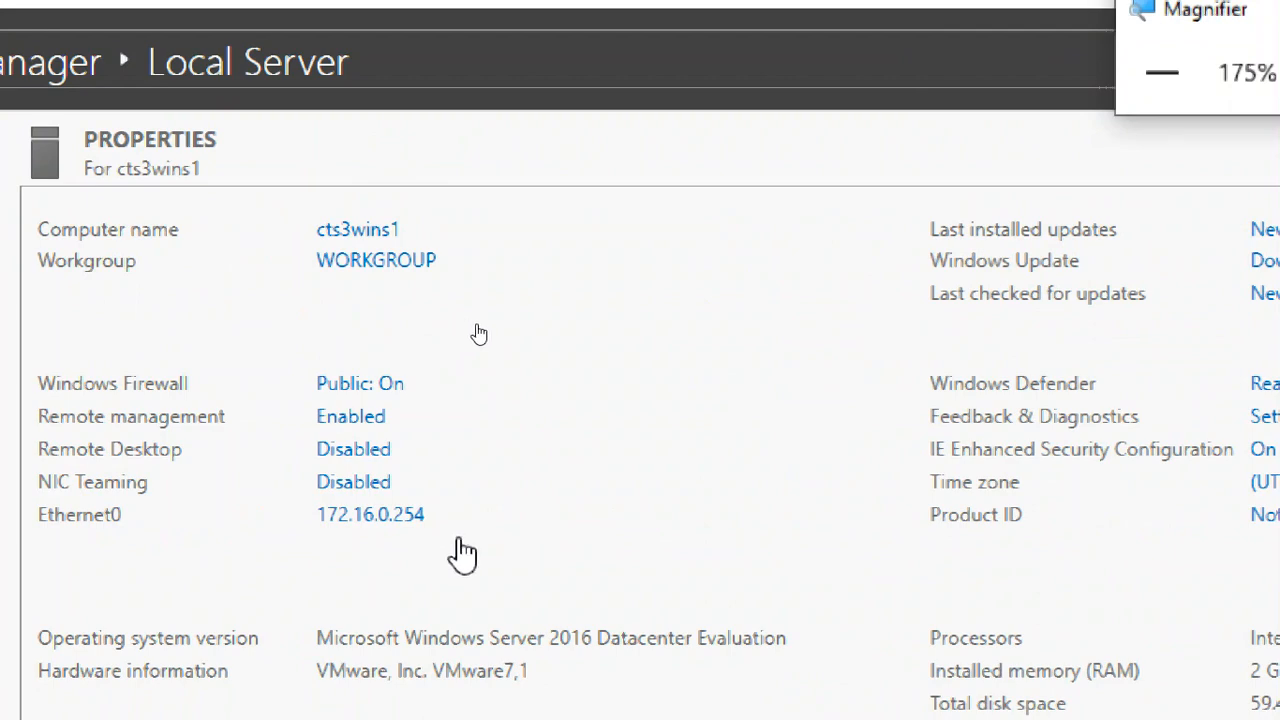
pyautogui.click(1124, 73)
pyautogui.click(1124, 73)
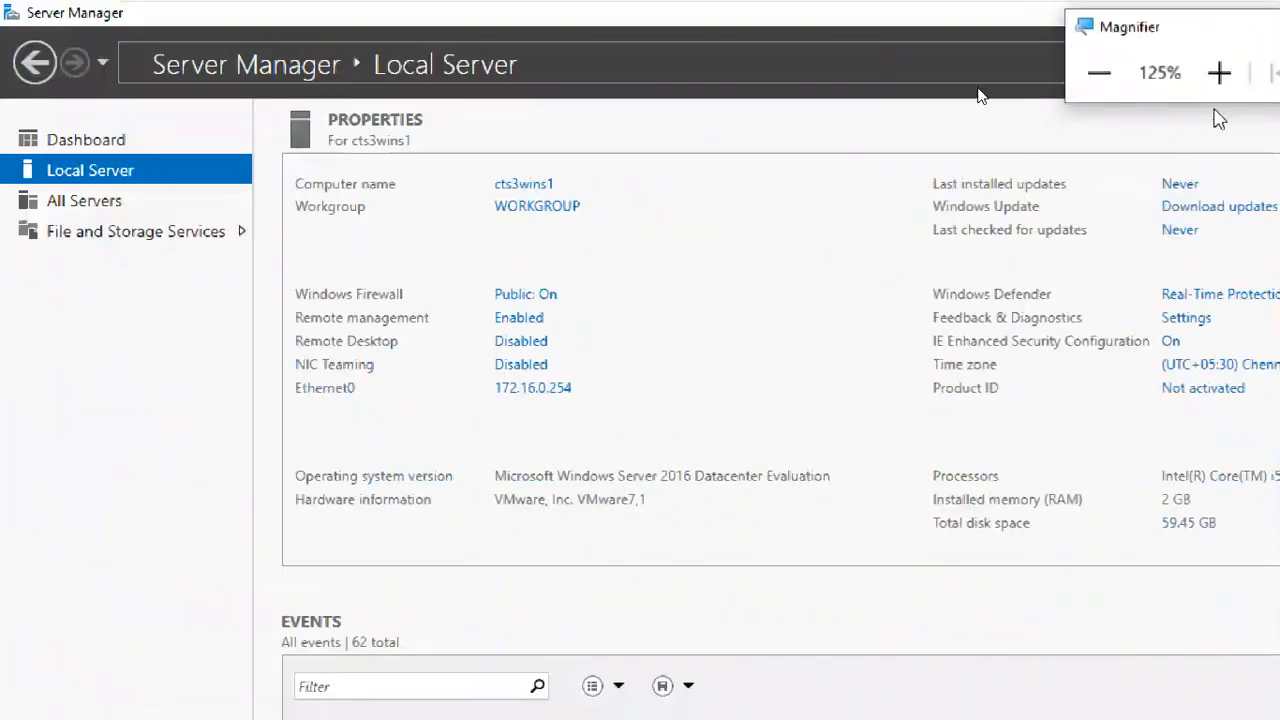
pyautogui.moveTo(1087, 37); pyautogui.dragTo(1276, 166)
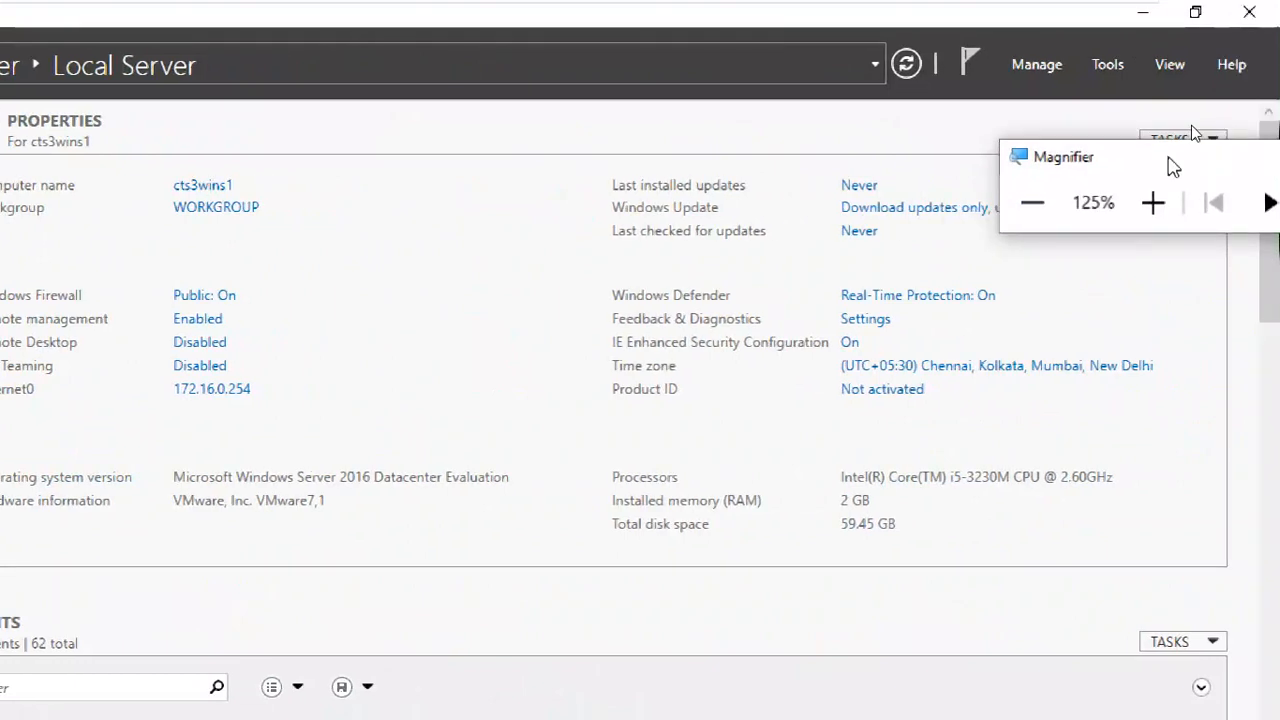
pyautogui.moveTo(1169, 166); pyautogui.dragTo(1235, 386)
pyautogui.click(1238, 427)
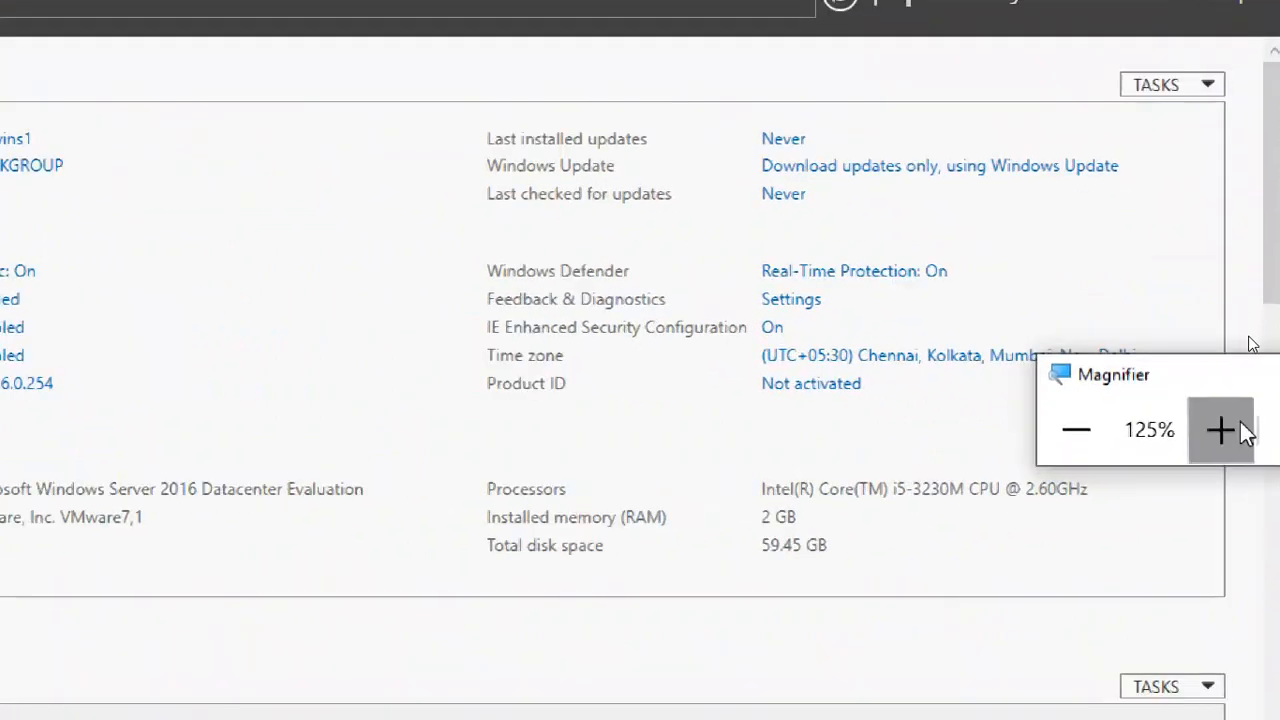
pyautogui.click(1238, 427)
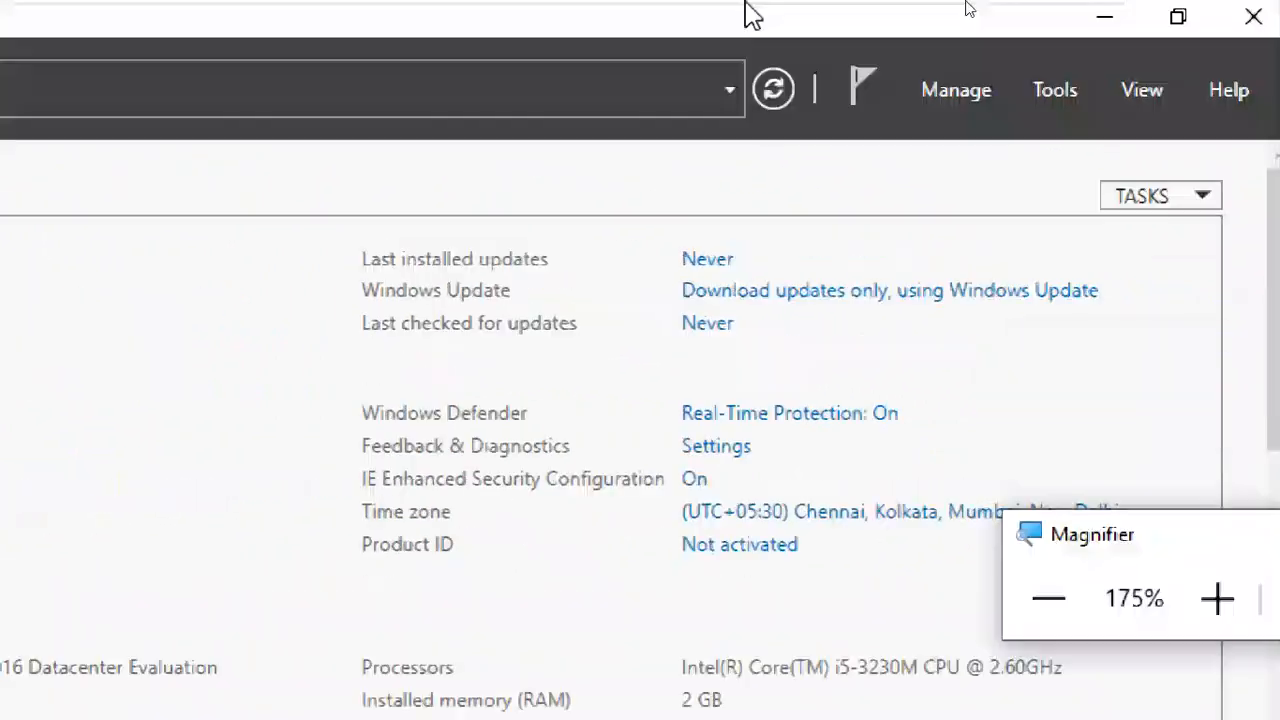
# - Start adding roles and features as a role-based or feature-based installation on the pool server cts3wins1
pyautogui.click(963, 104)
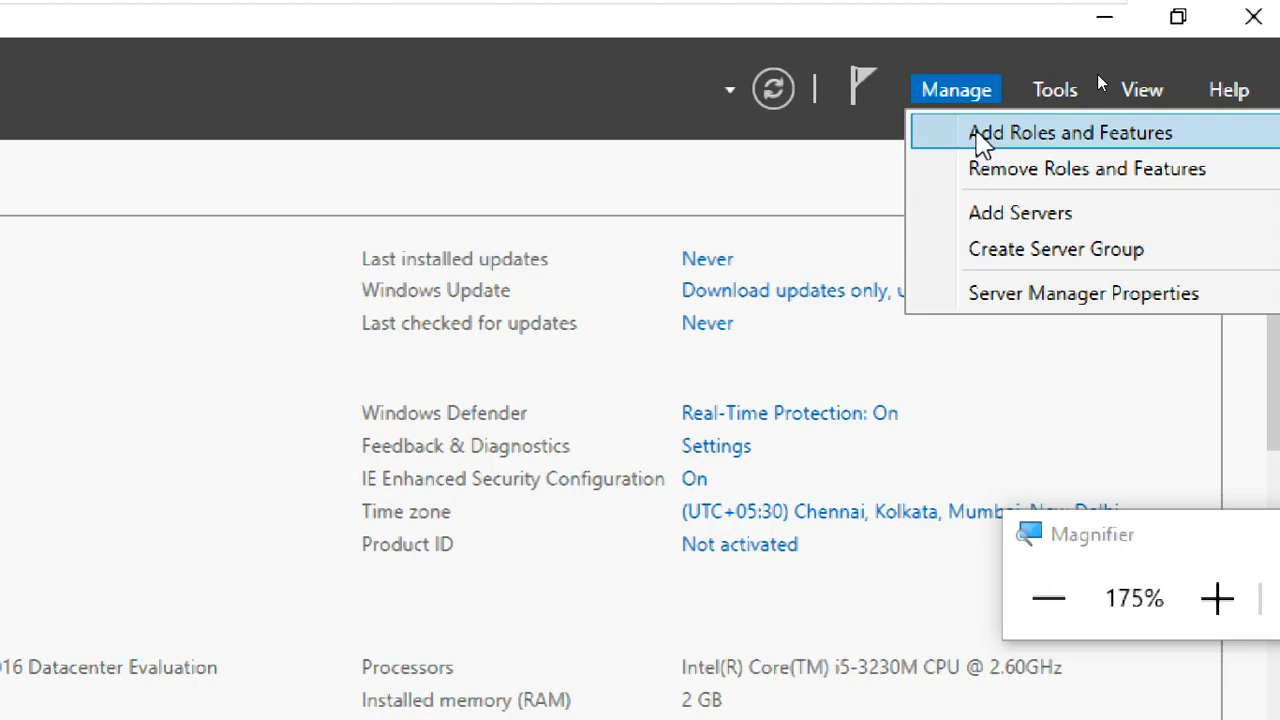
pyautogui.click(983, 143)
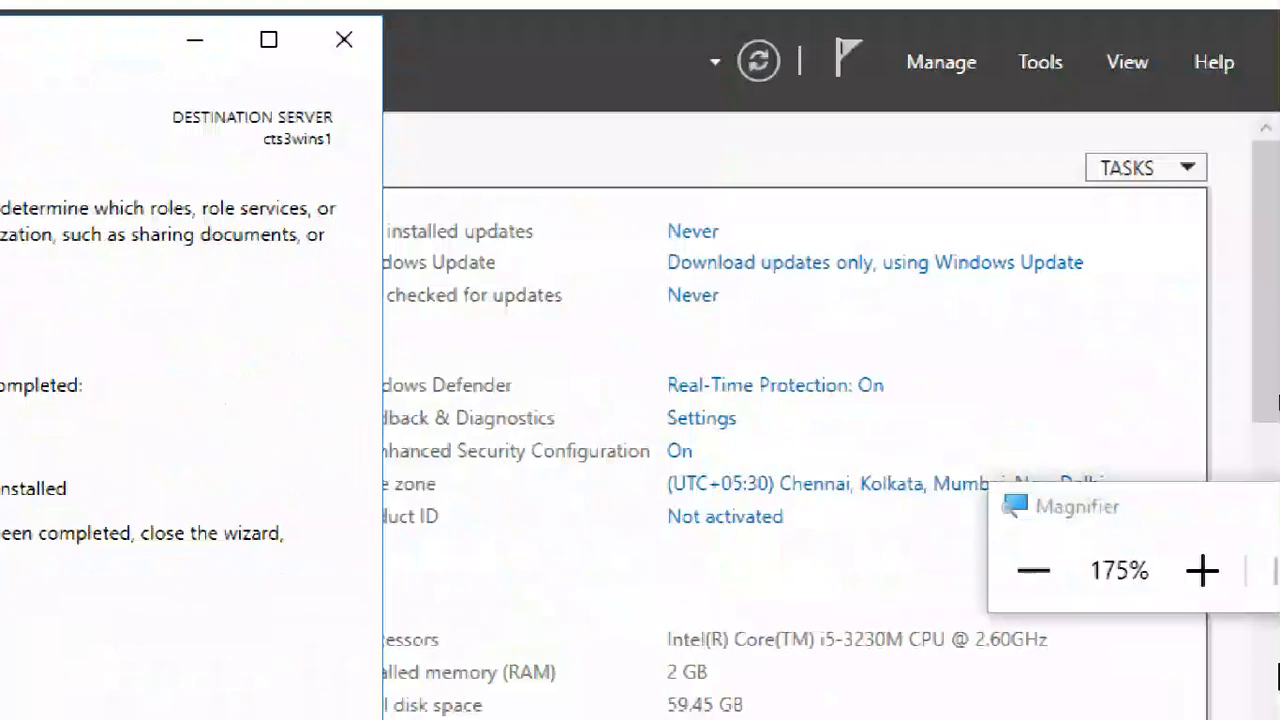
pyautogui.click(1032, 562)
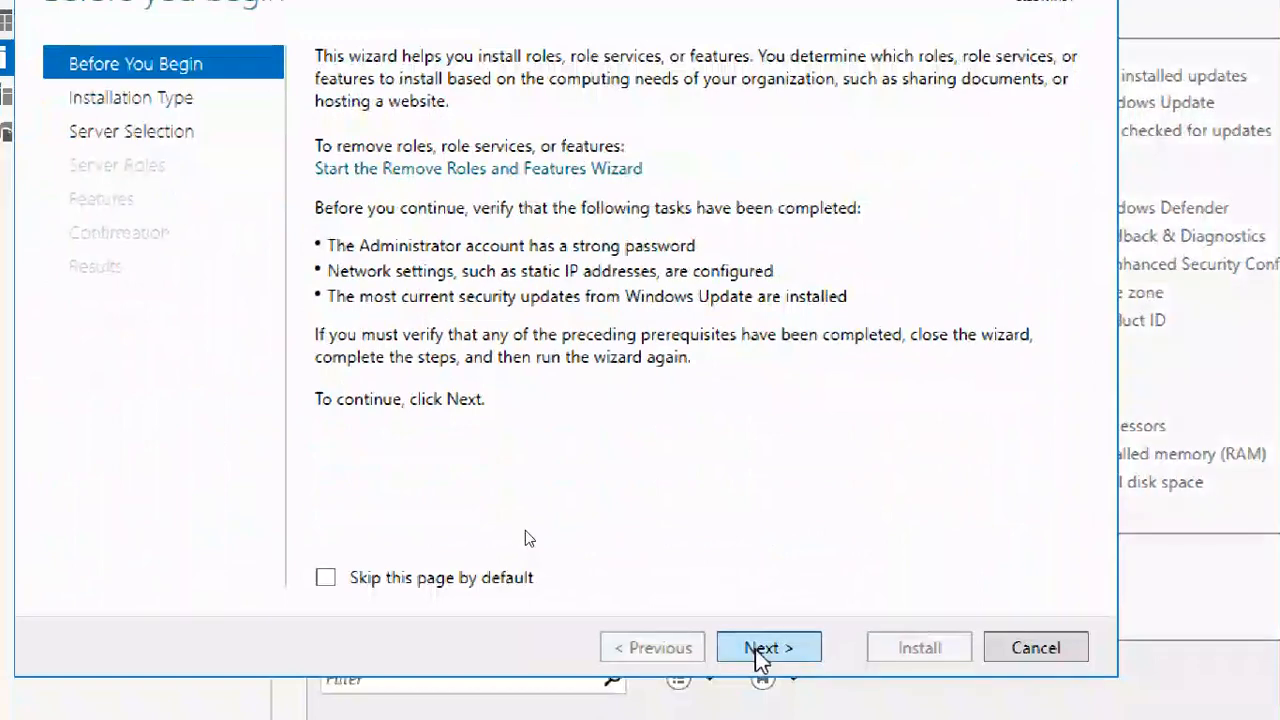
pyautogui.click(757, 651)
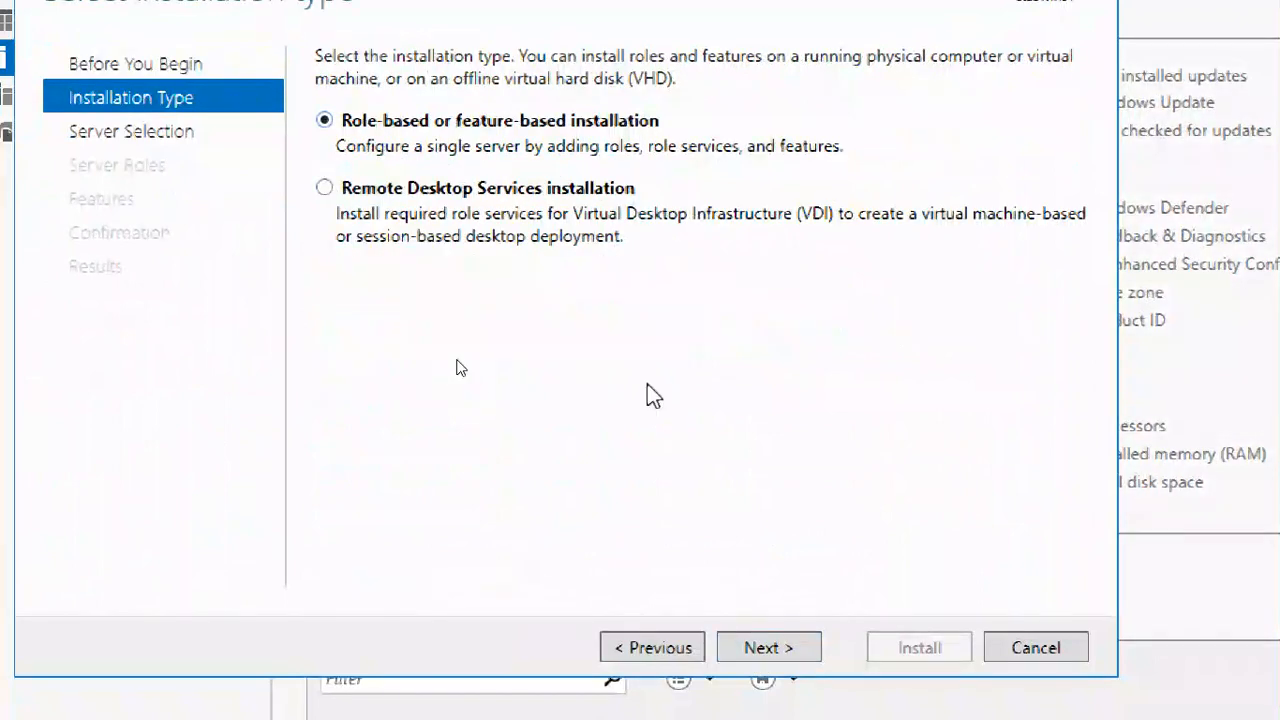
pyautogui.click(806, 640)
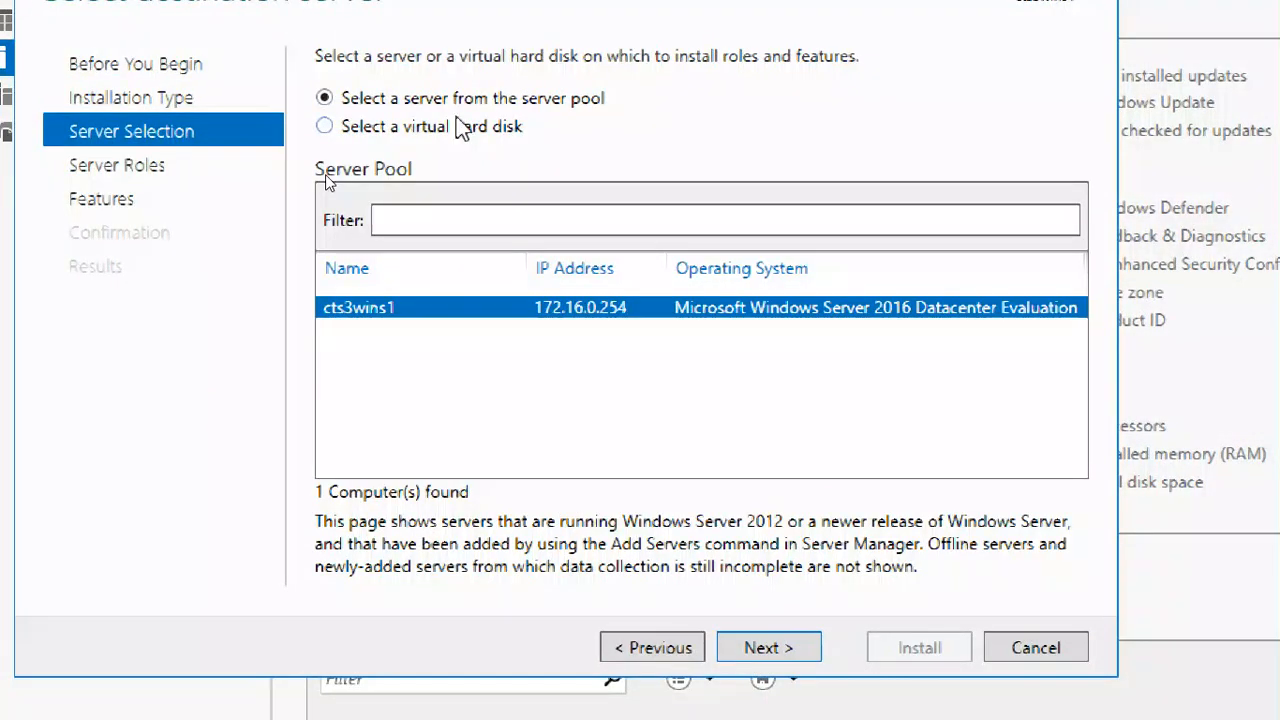
pyautogui.click(800, 647)
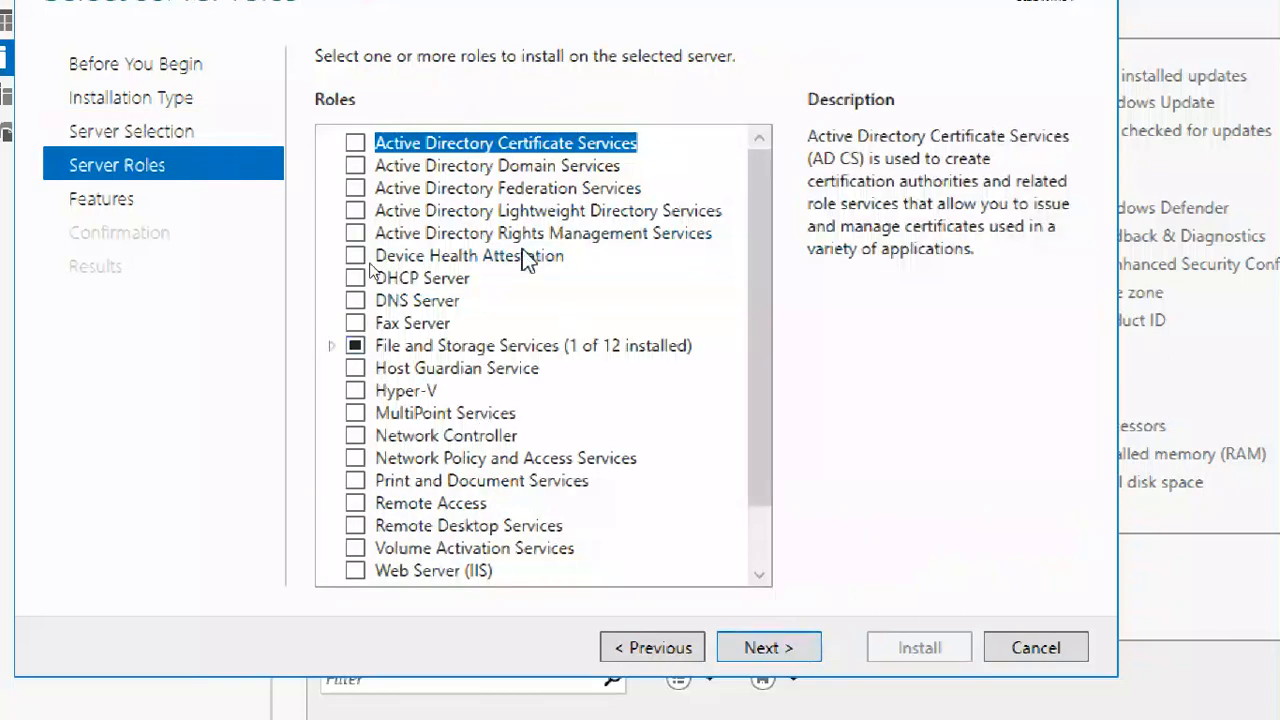
# - Examine the descriptions of the available server roles, including Windows Deployment Services, Remote Access, Print and Document Services and DNS Server
pyautogui.press('Down')
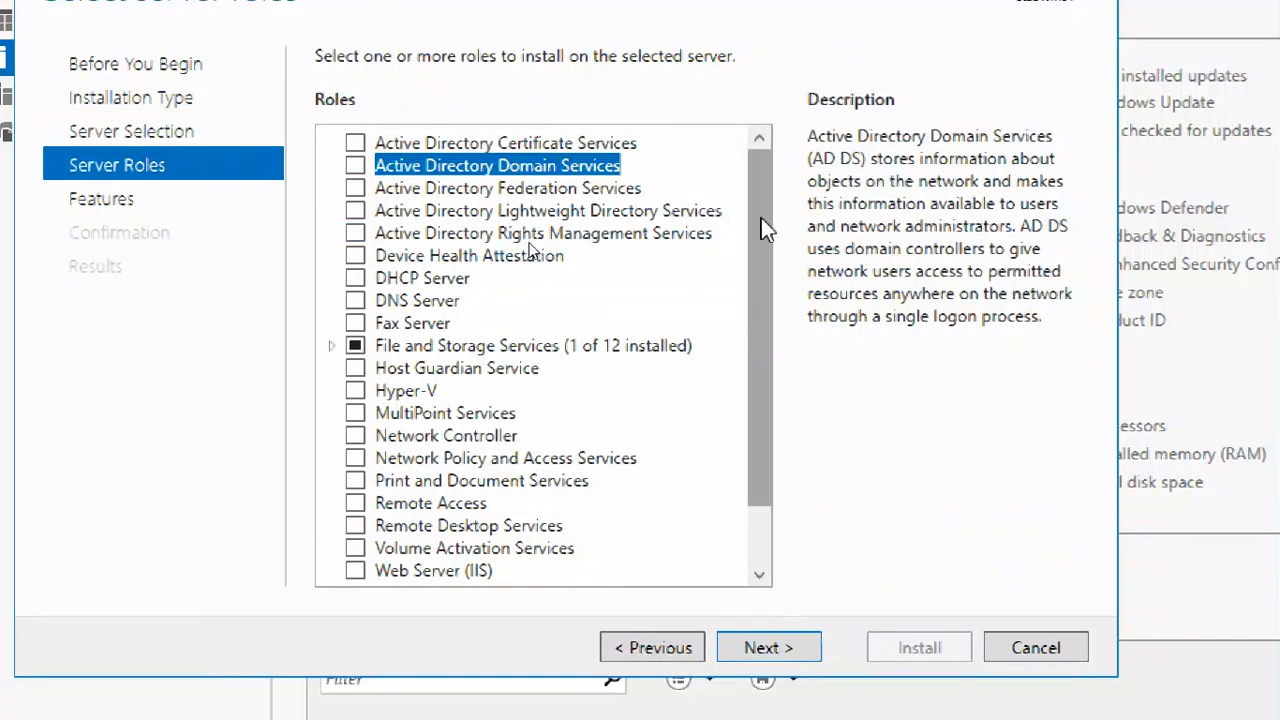
pyautogui.scroll(-1, 763, 229)
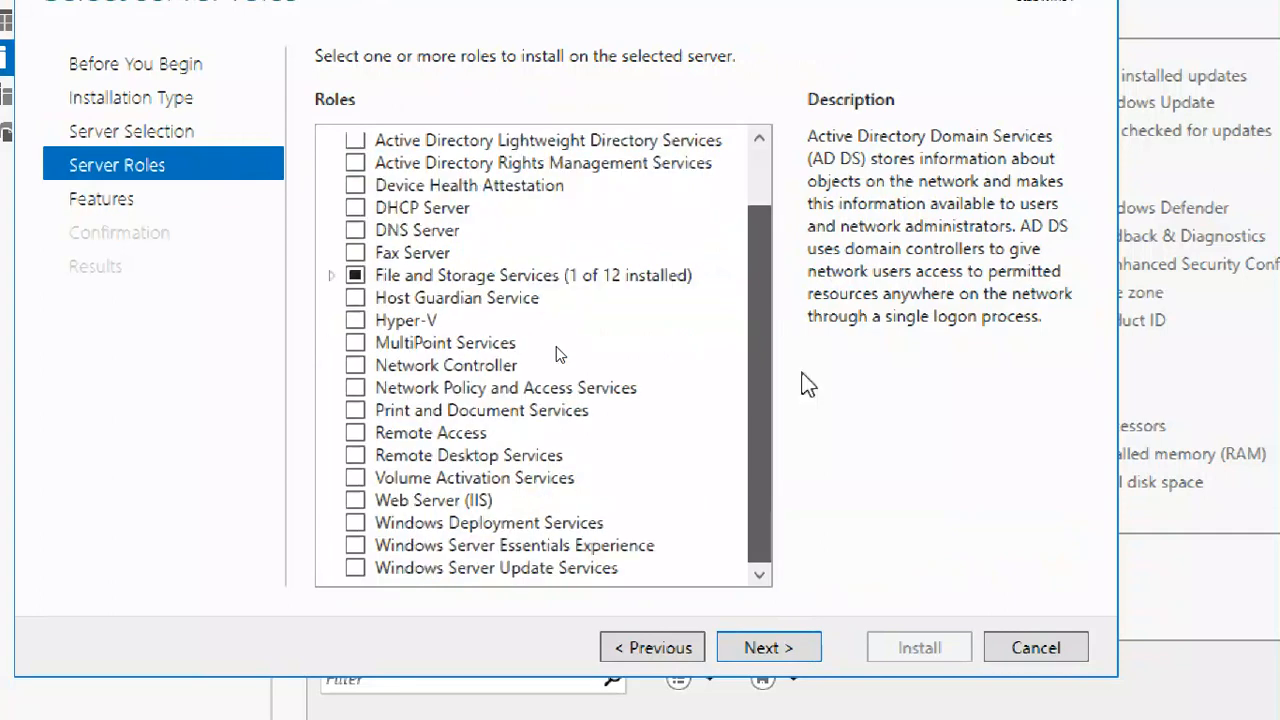
pyautogui.click(485, 500)
pyautogui.click(490, 521)
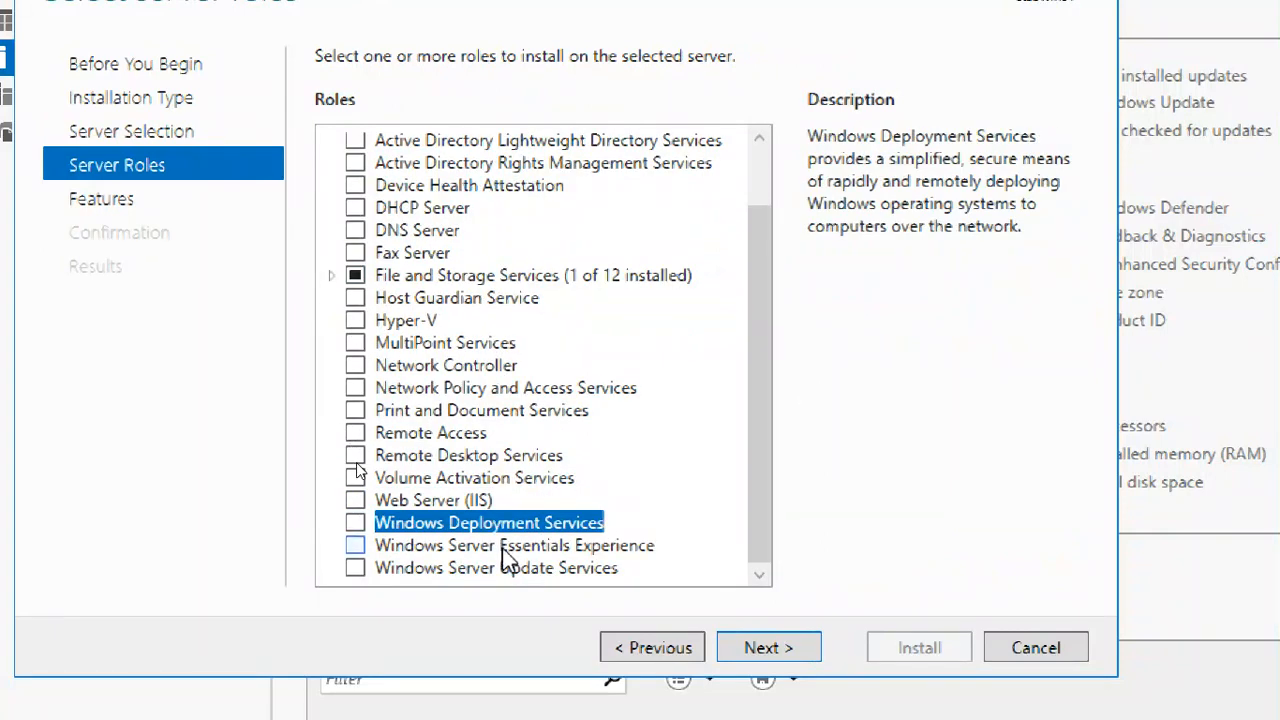
pyautogui.click(512, 566)
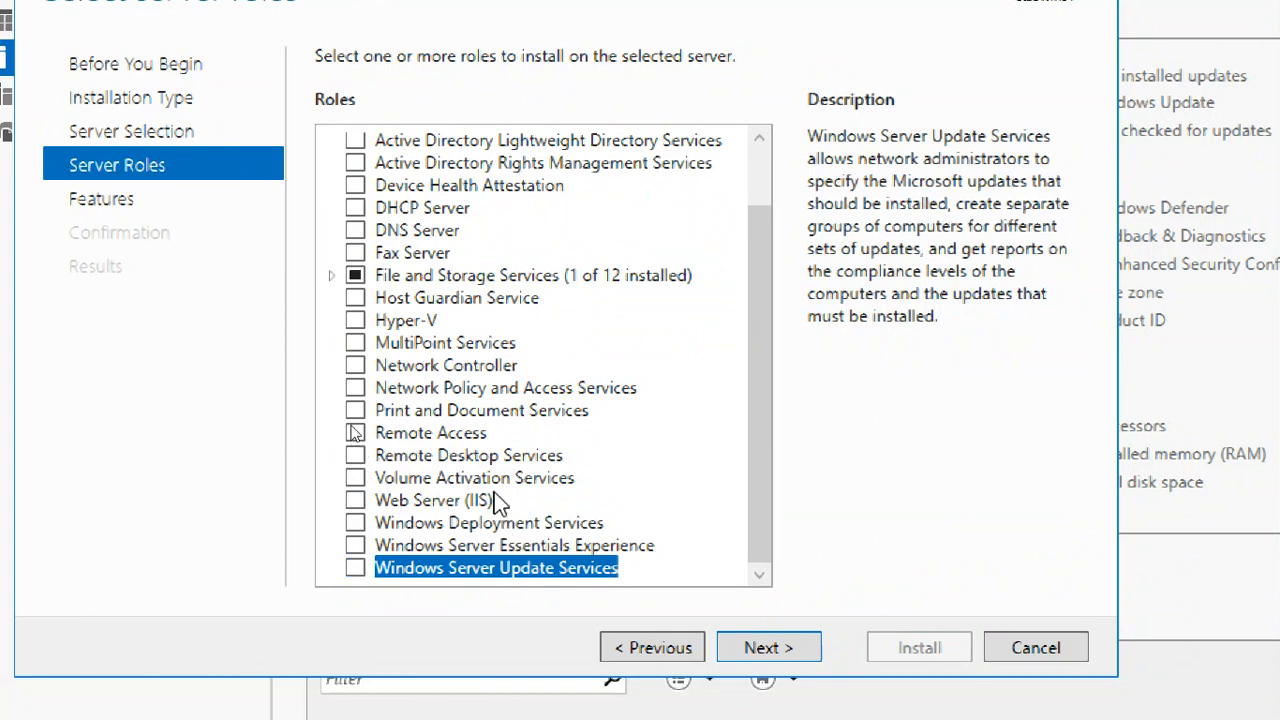
pyautogui.click(472, 436)
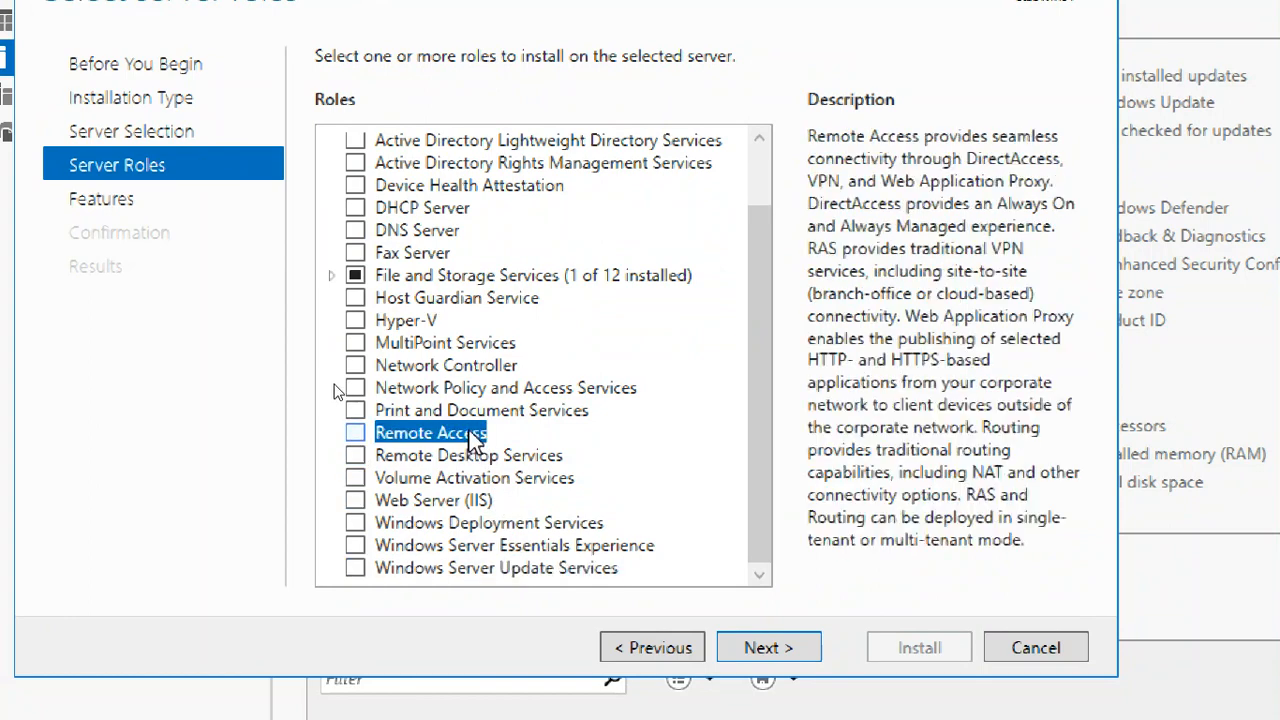
pyautogui.click(475, 457)
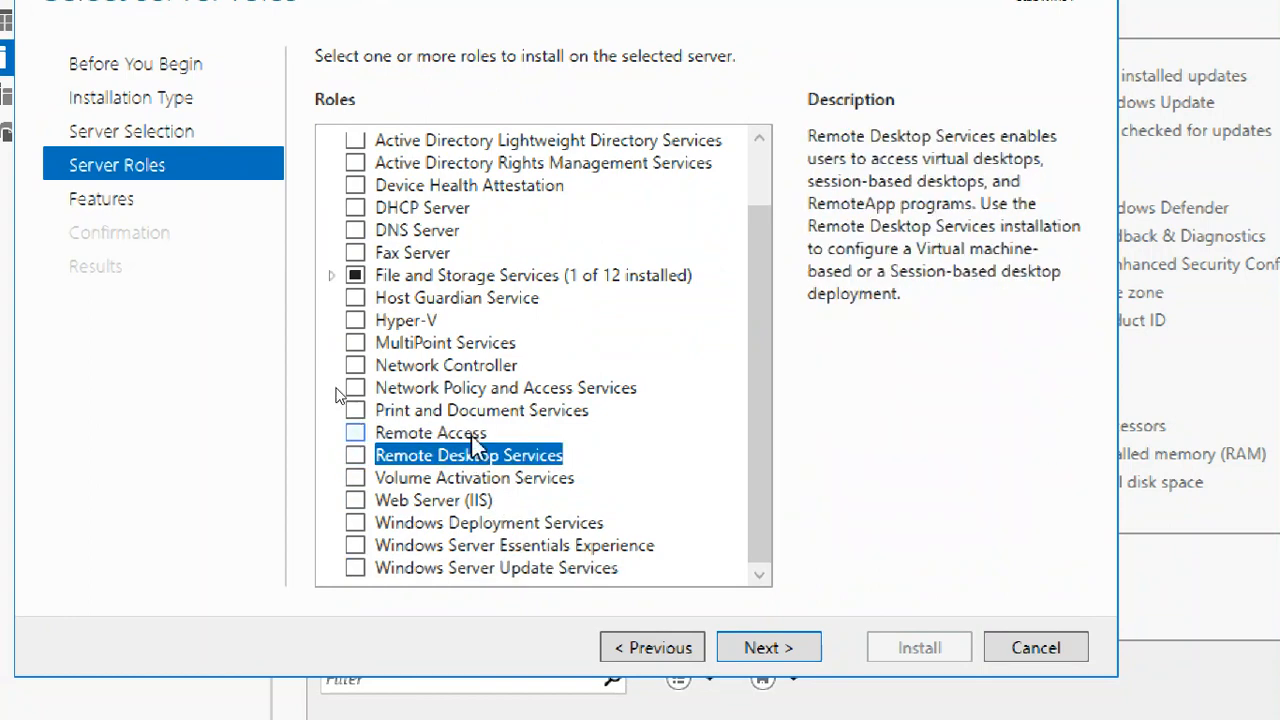
pyautogui.click(475, 440)
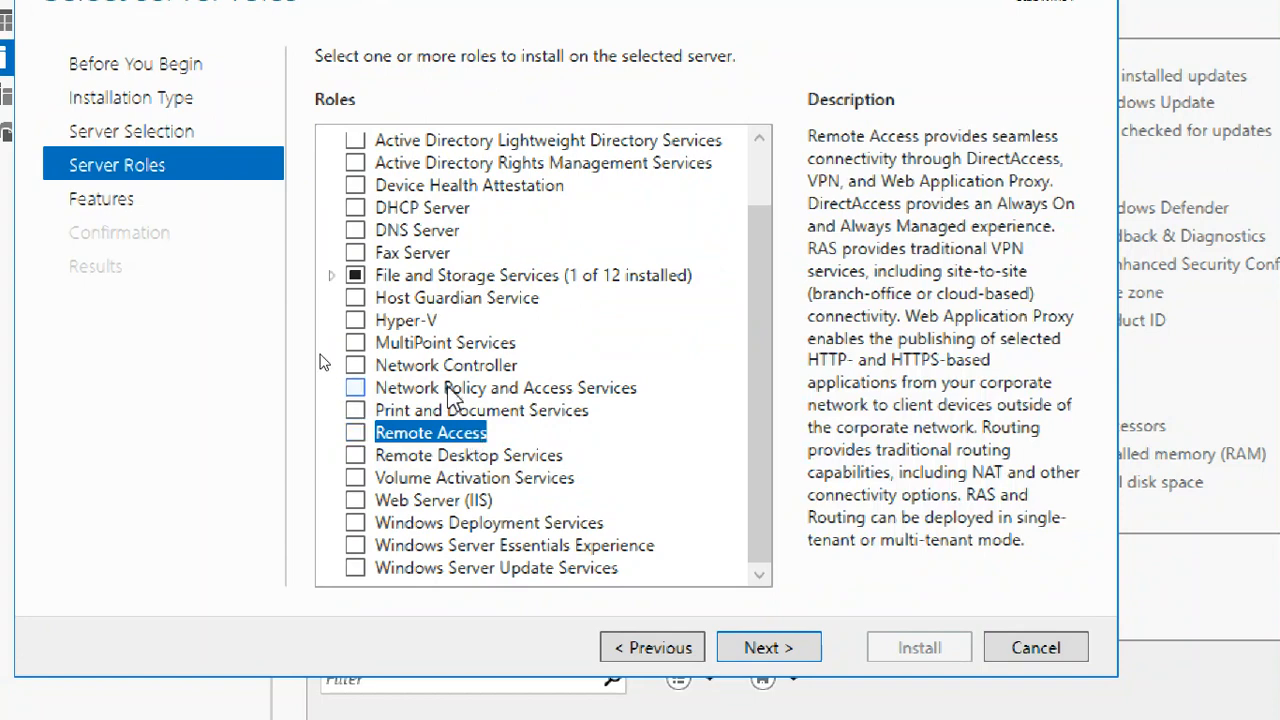
pyautogui.click(450, 392)
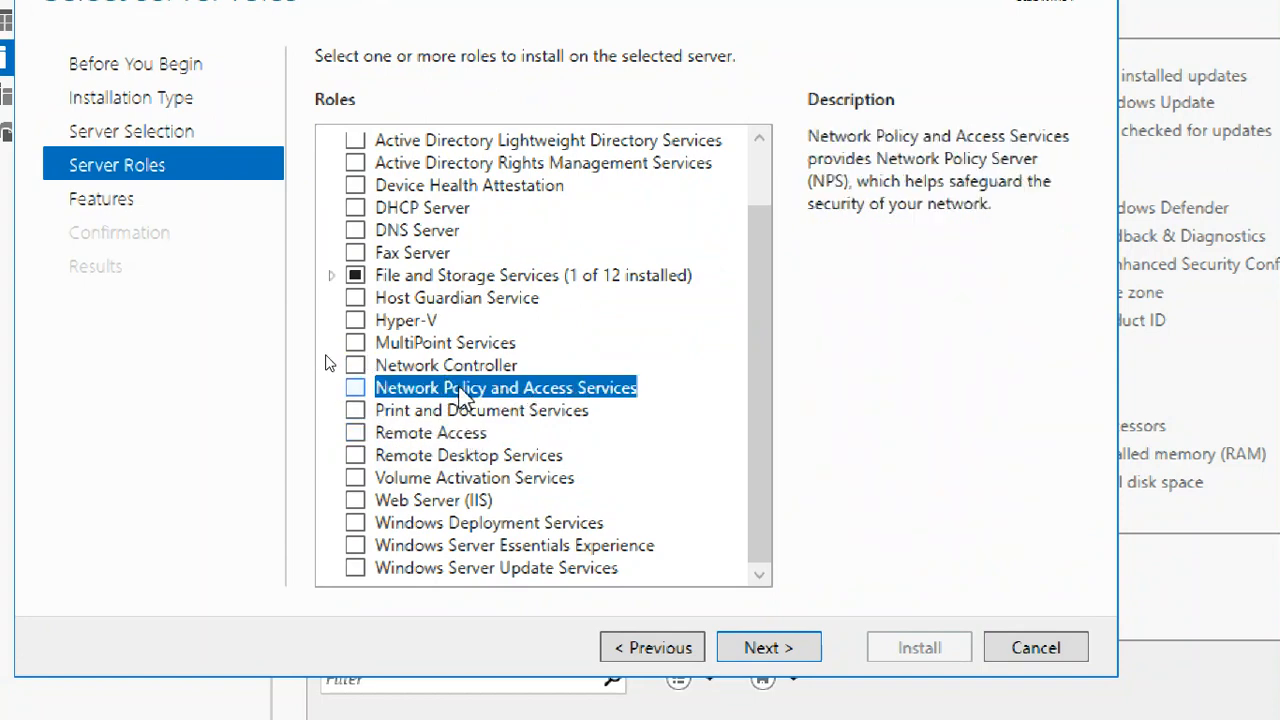
pyautogui.click(447, 412)
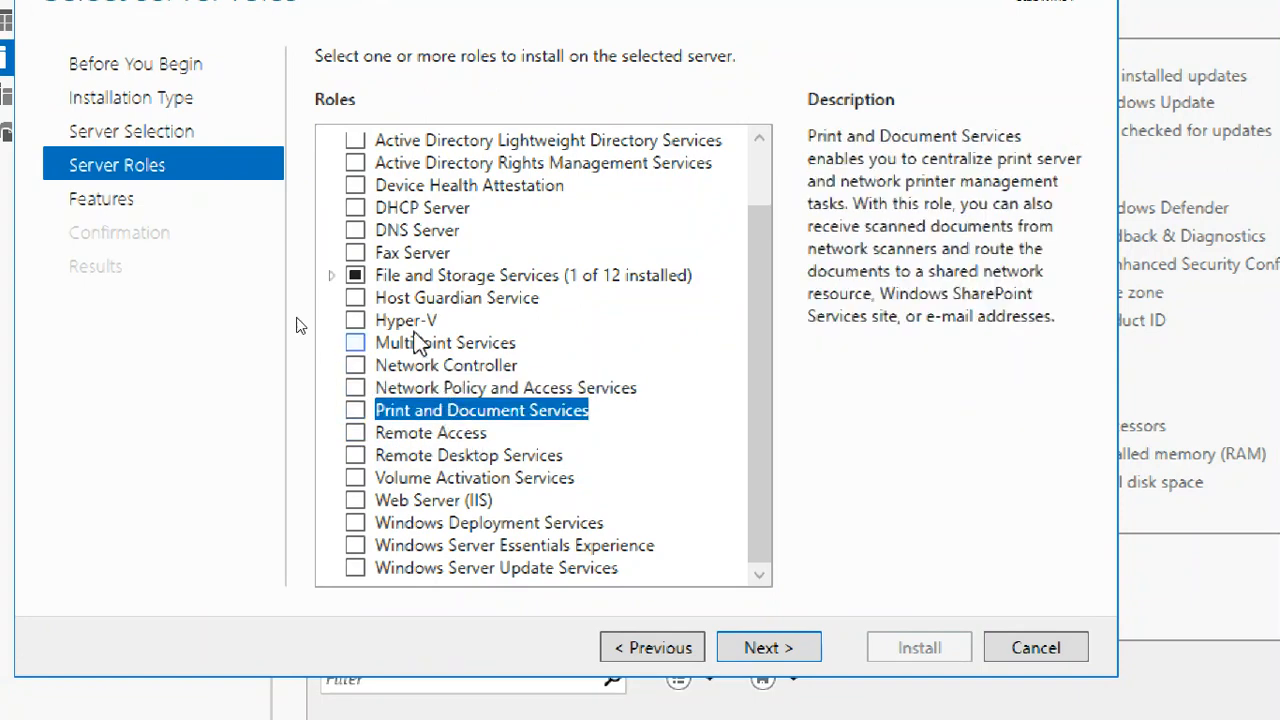
pyautogui.click(415, 322)
pyautogui.click(406, 229)
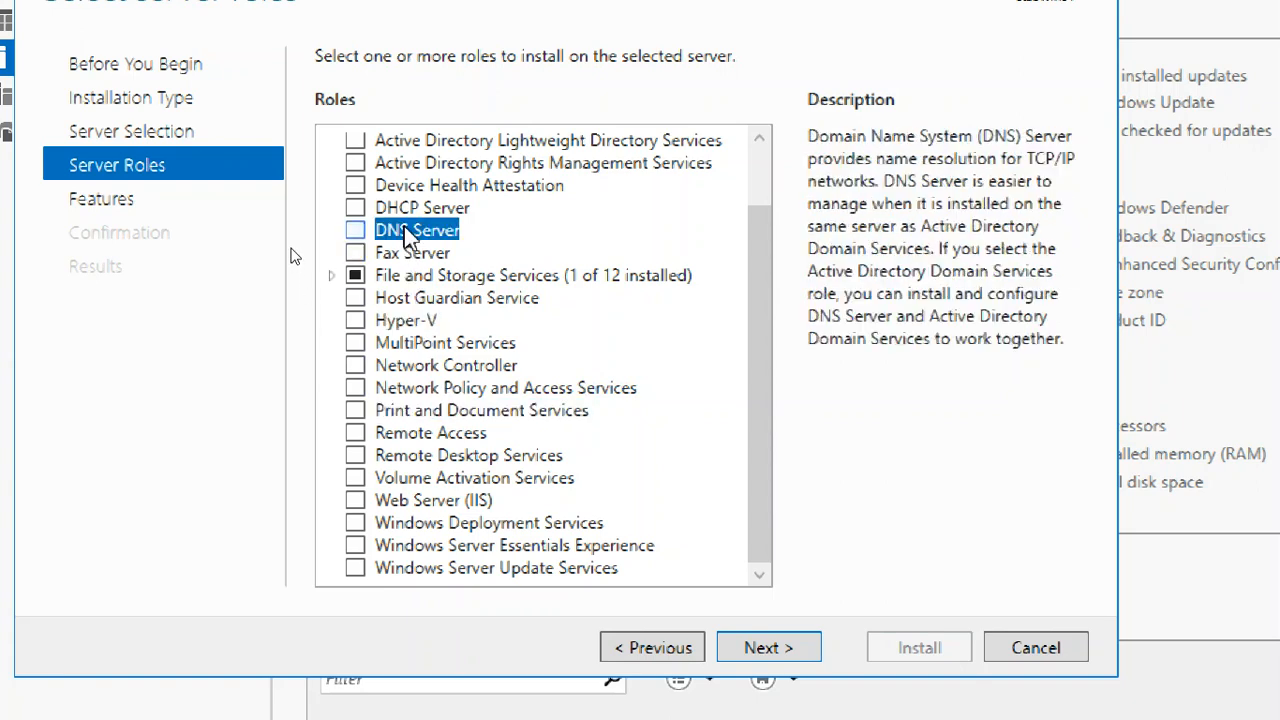
pyautogui.click(407, 209)
pyautogui.click(425, 165)
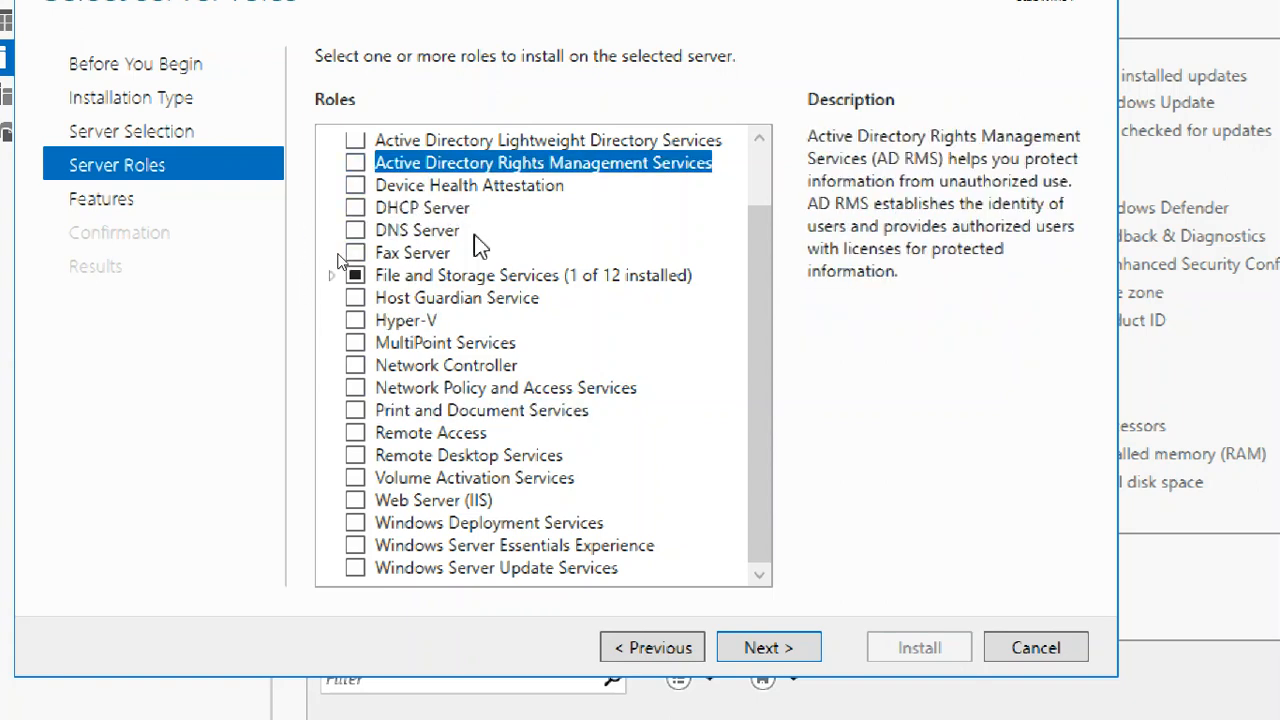
pyautogui.scroll(1, 478, 245)
# - Choose the Active Directory Domain Services role with its required features and management tools, and proceed to the confirmation with the default features
pyautogui.click(458, 168)
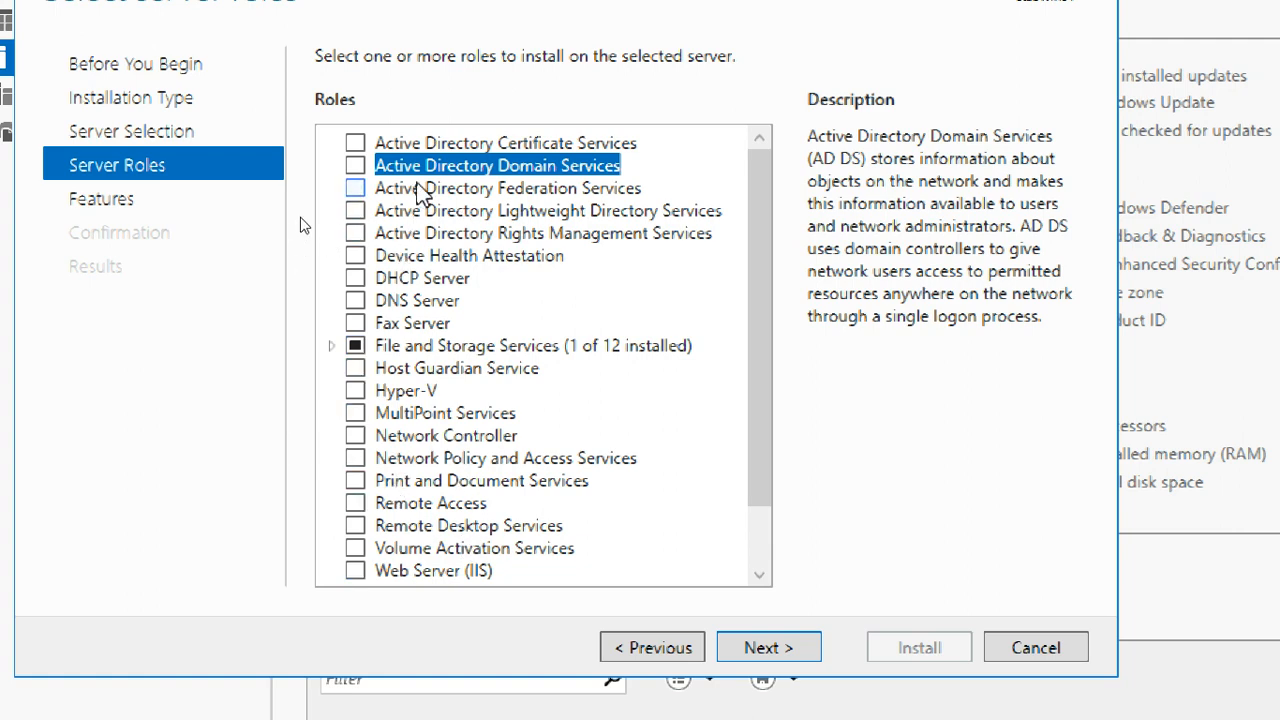
pyautogui.click(355, 166)
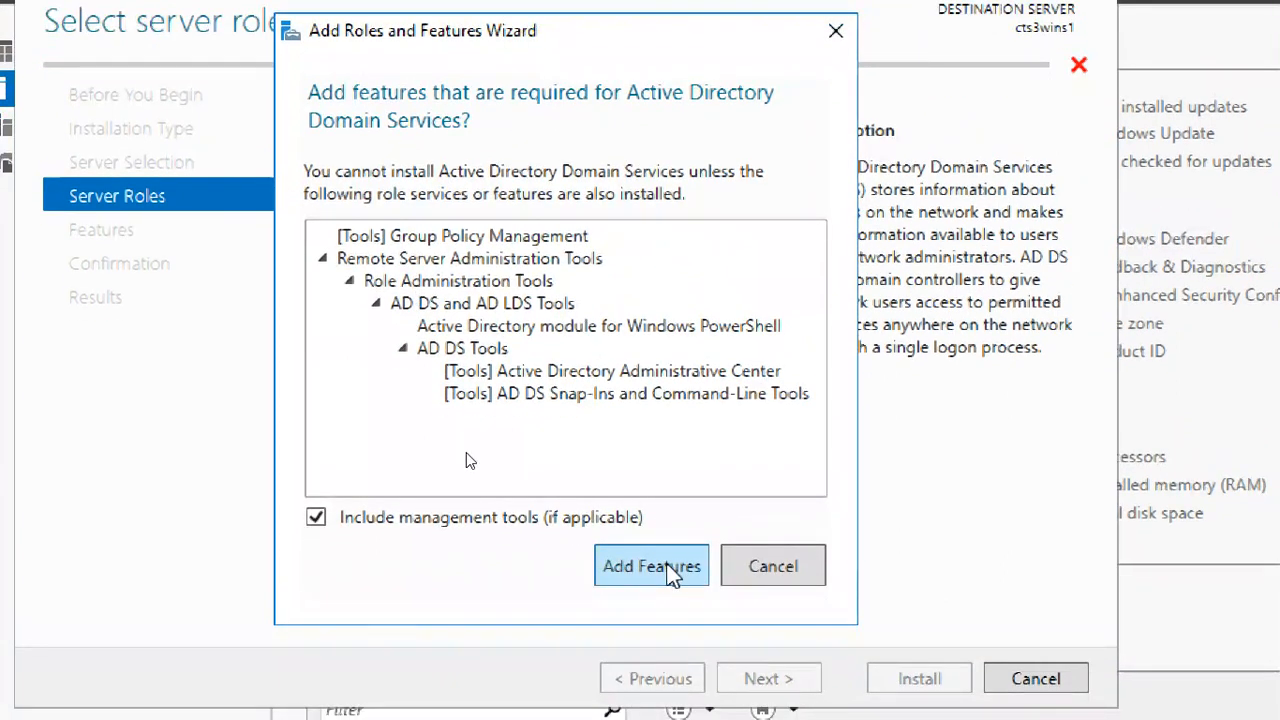
pyautogui.click(627, 571)
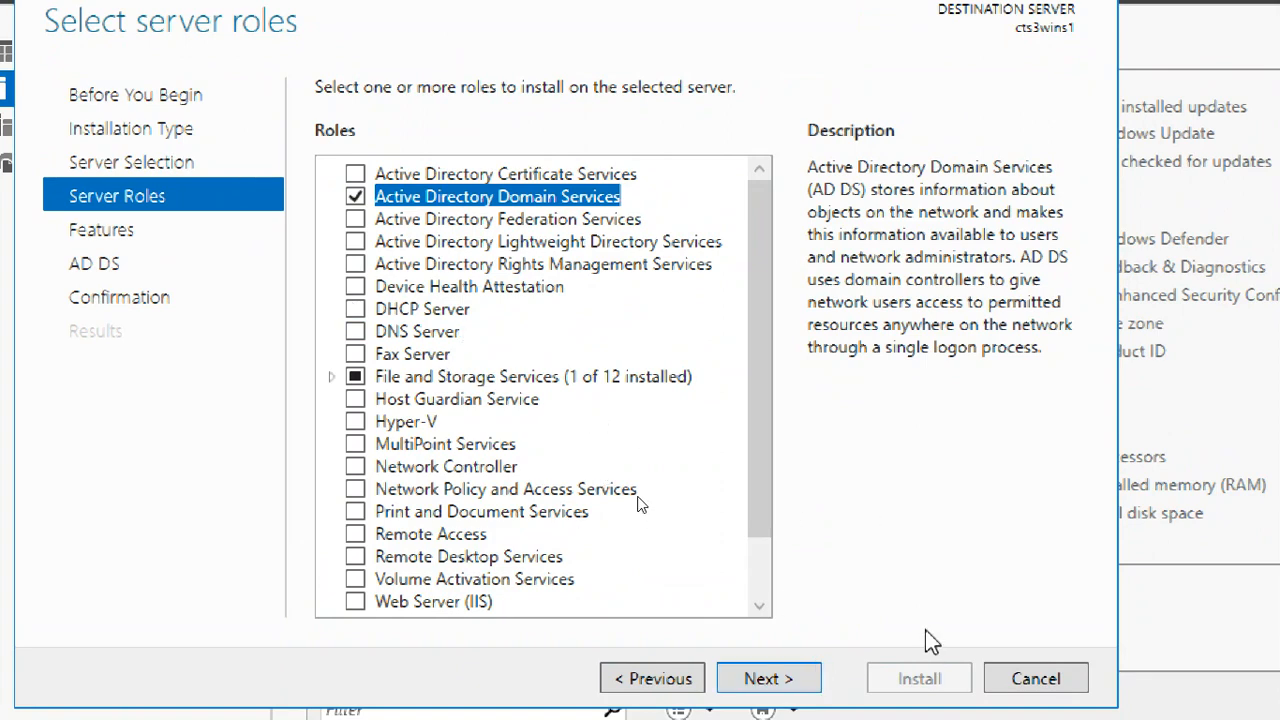
pyautogui.click(797, 686)
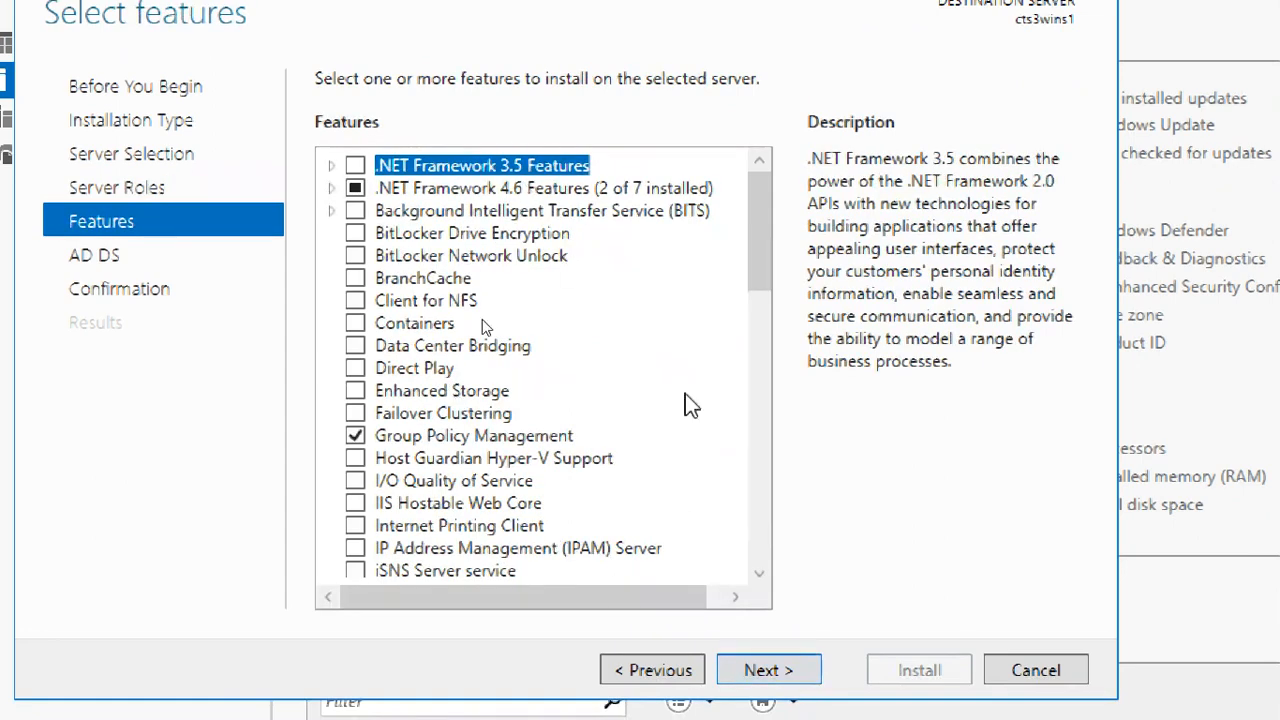
pyautogui.moveTo(761, 211)
pyautogui.mouseDown()
pyautogui.moveTo(785, 534)
pyautogui.moveTo(760, 215)
pyautogui.mouseUp()
pyautogui.click(814, 672)
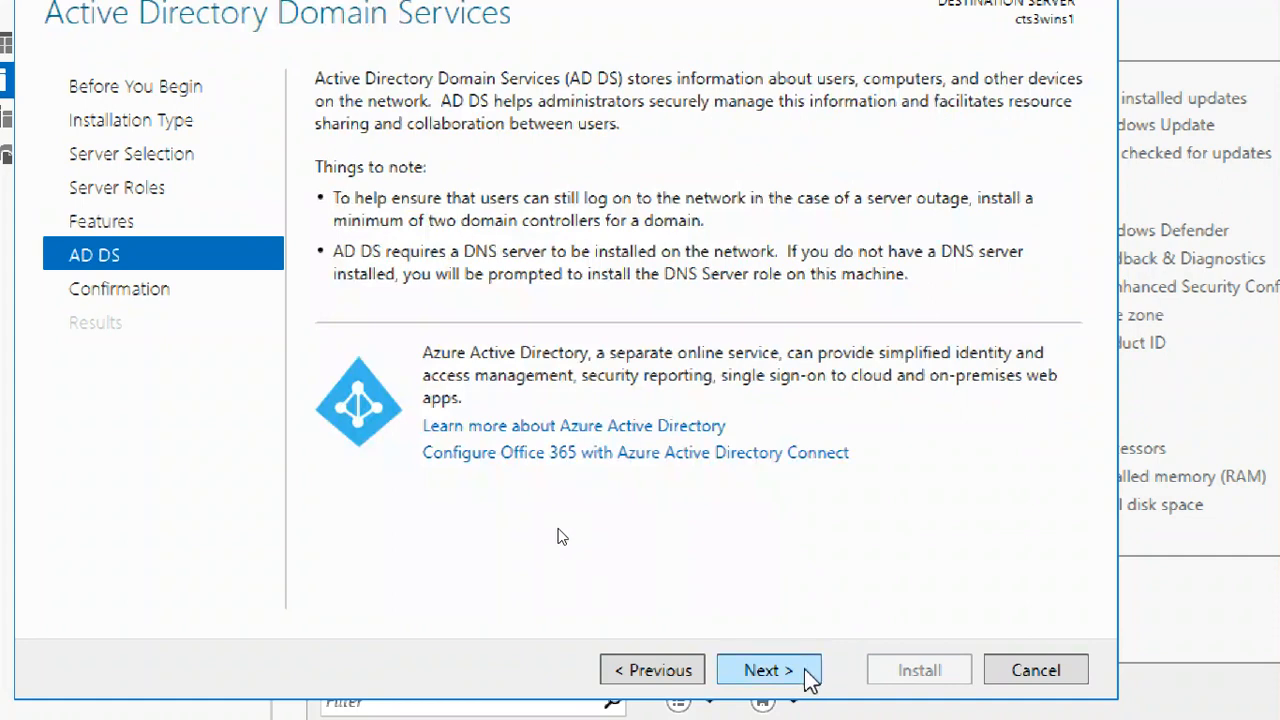
pyautogui.click(810, 672)
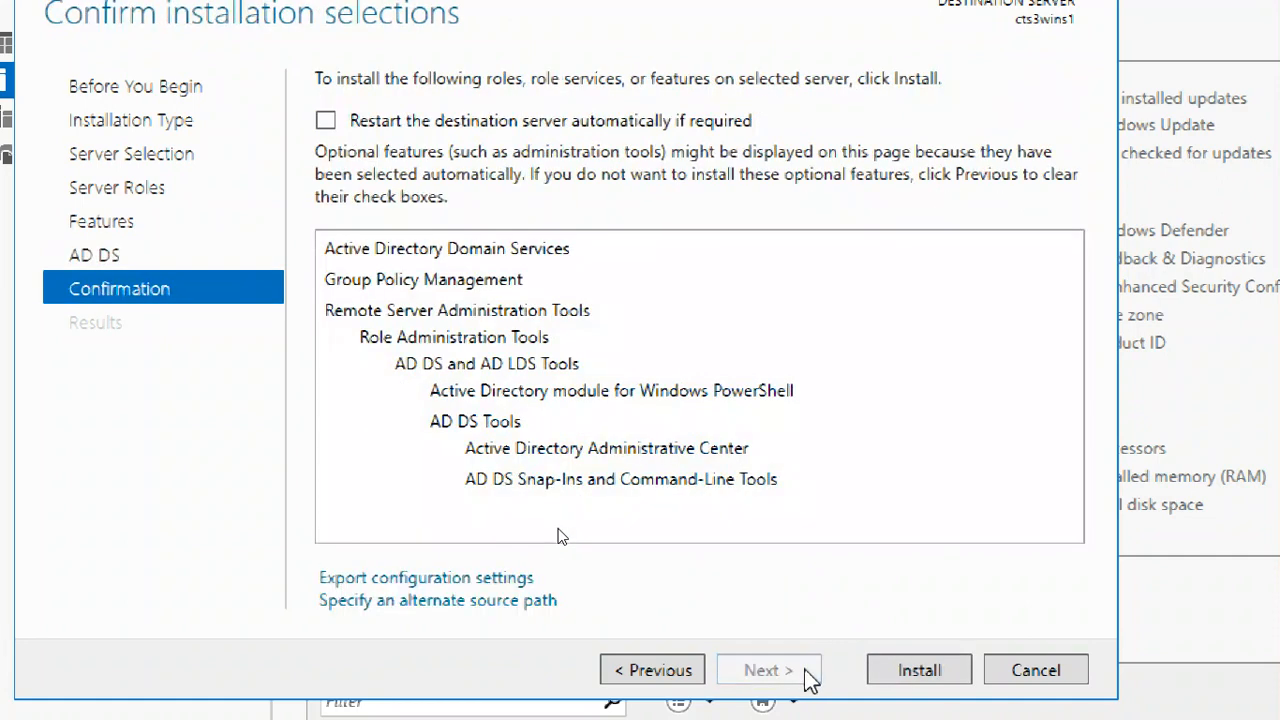
# - Allow the destination server to restart automatically if required, start the installation and maximize the wizard
pyautogui.click(325, 122)
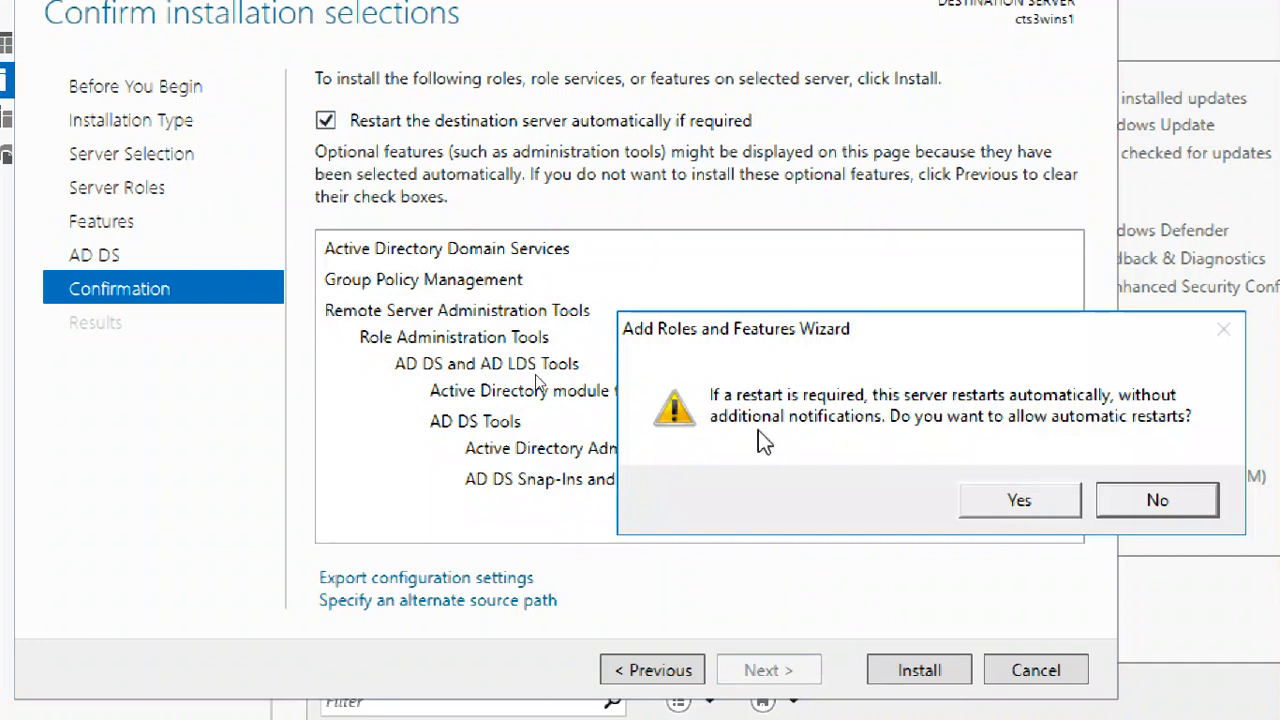
pyautogui.click(992, 501)
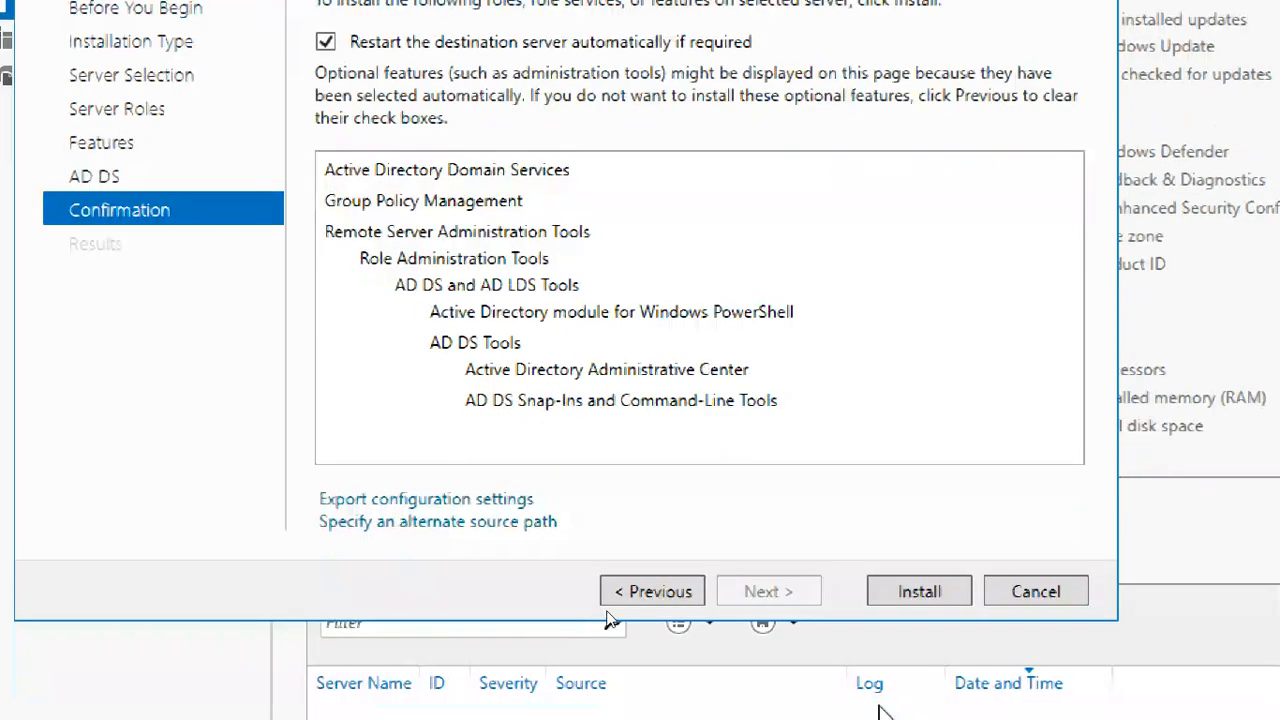
pyautogui.click(916, 537)
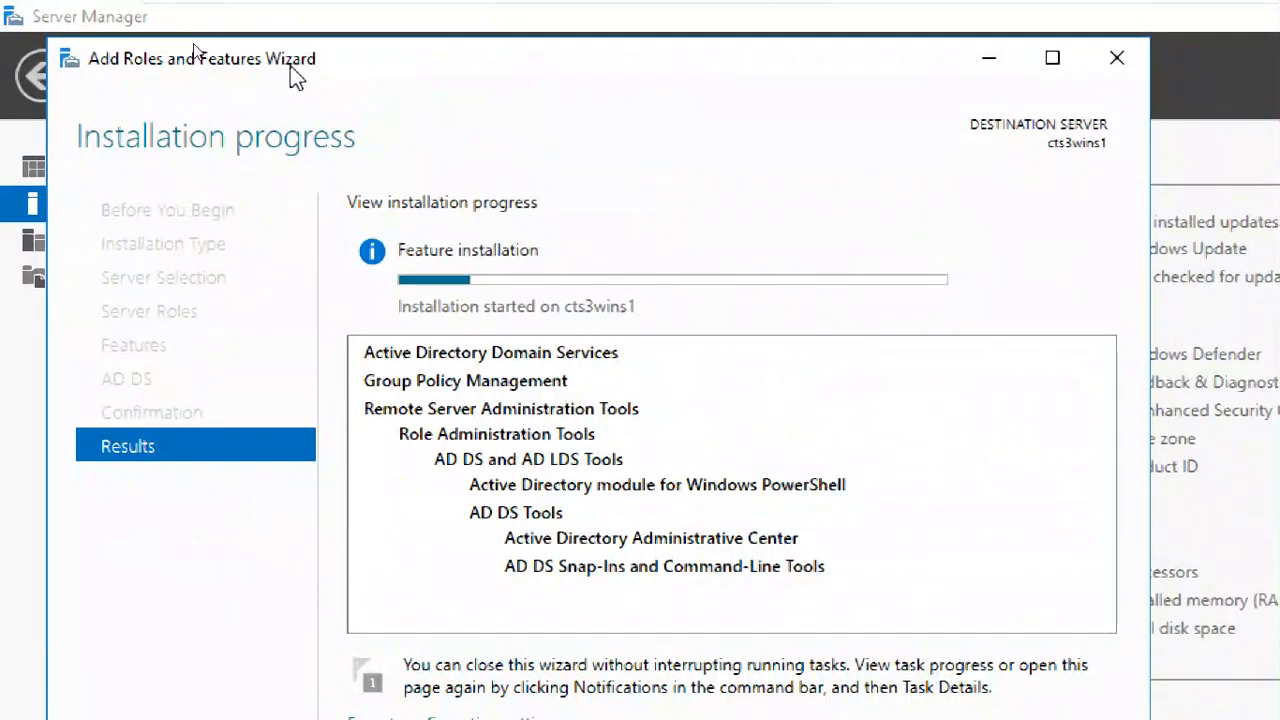
pyautogui.doubleClick(290, 65)
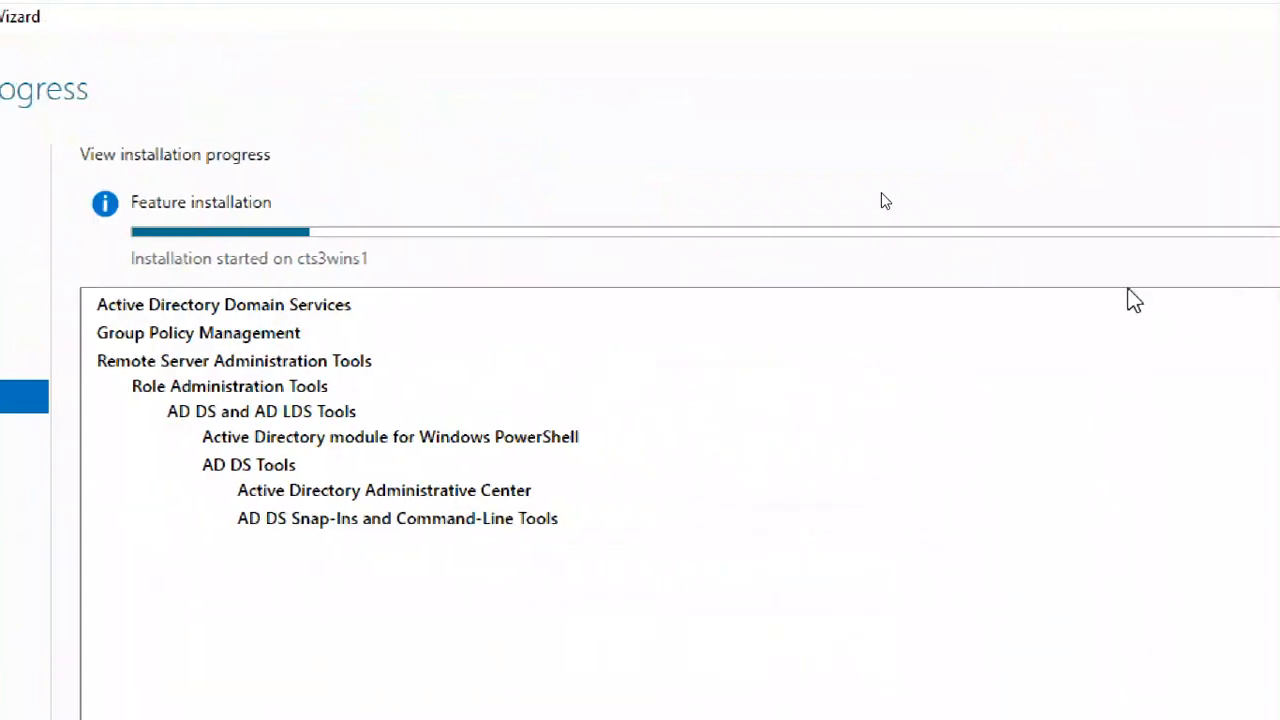
# - Restore and reposition the Add Roles and Features Wizard window, and follow the feature installation on cts3wins1 until it finishes
pyautogui.click(1086, 480)
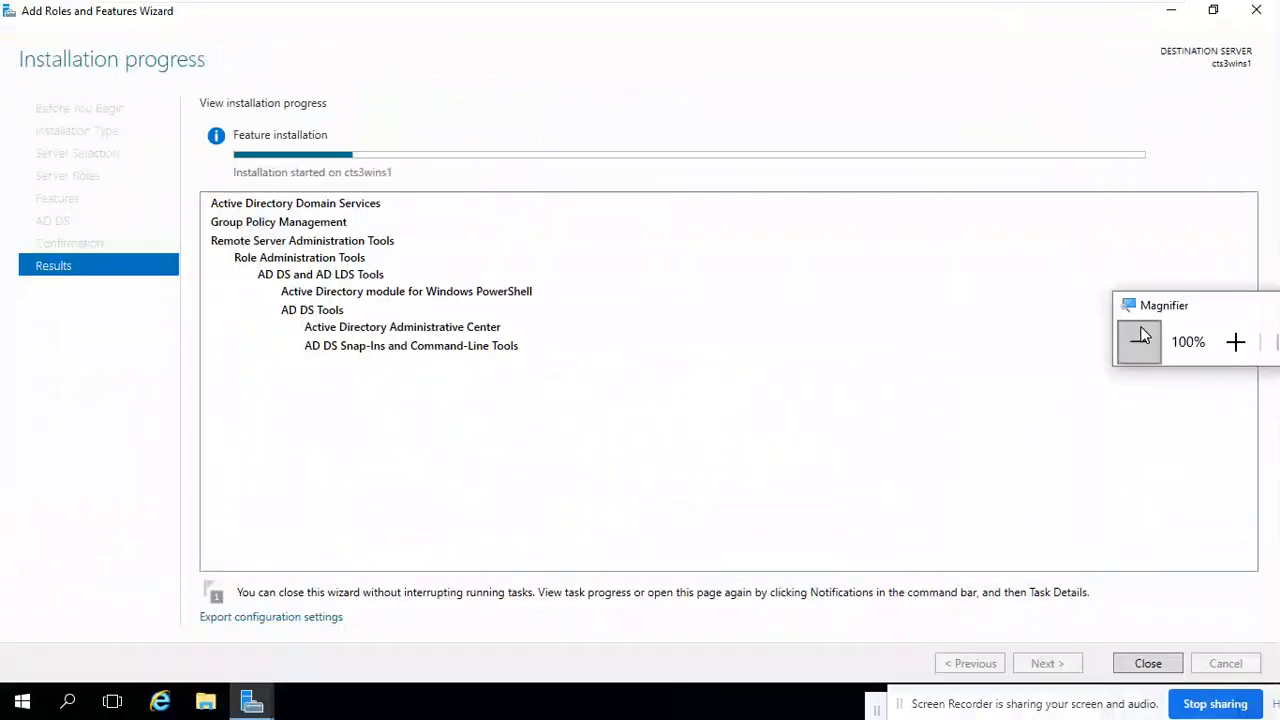
pyautogui.click(1213, 11)
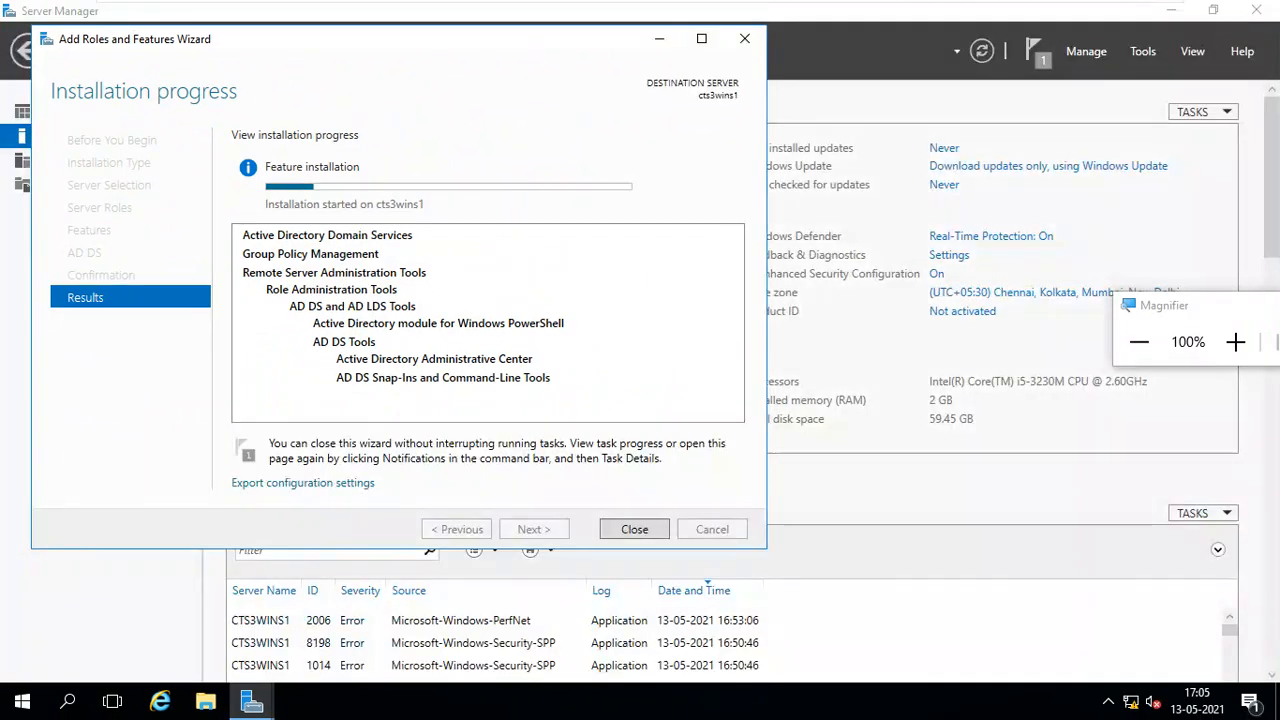
pyautogui.moveTo(590, 40); pyautogui.dragTo(837, 80)
pyautogui.moveTo(1180, 302); pyautogui.dragTo(1143, 168)
pyautogui.click(1189, 225)
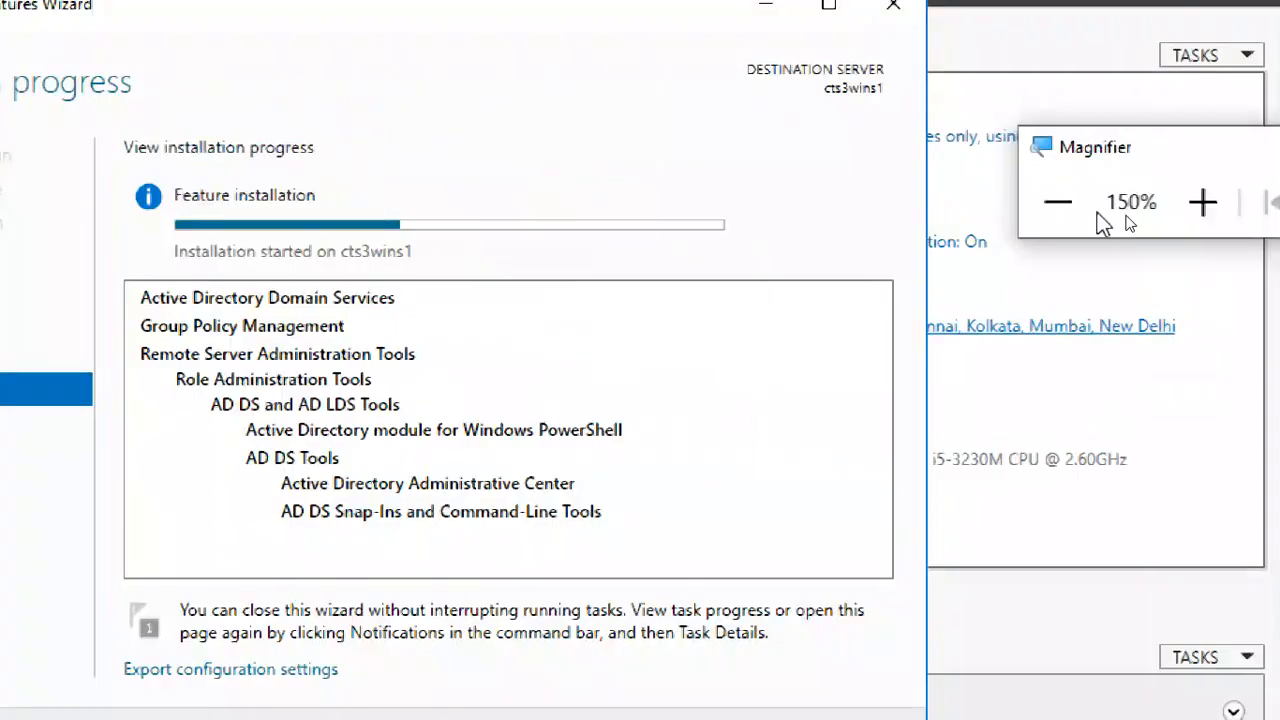
pyautogui.click(1060, 202)
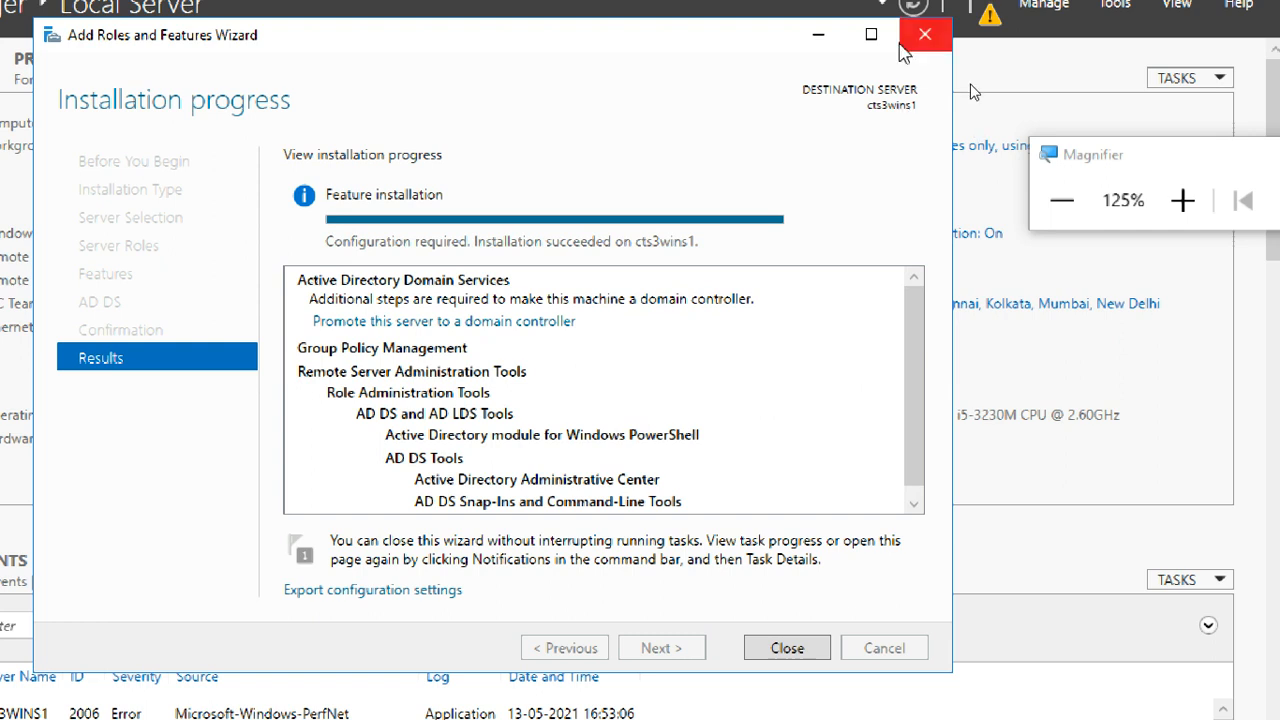
pyautogui.moveTo(1084, 158); pyautogui.dragTo(1009, 106)
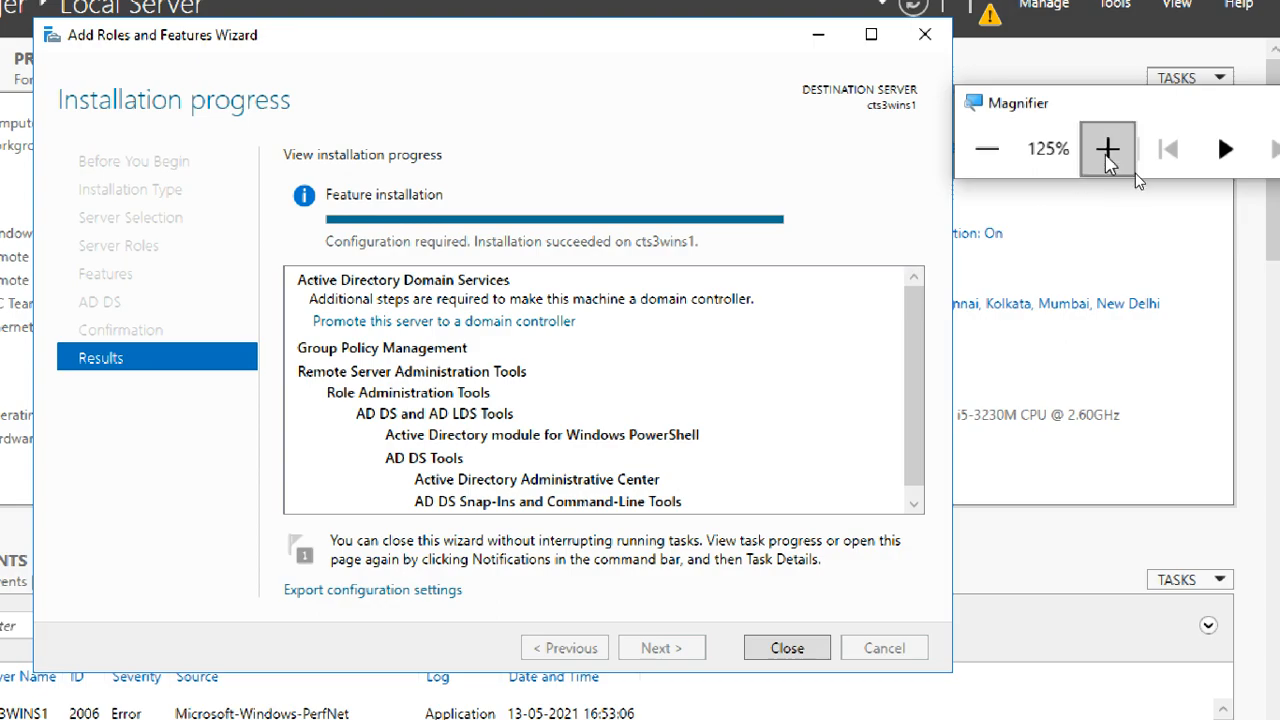
pyautogui.click(1107, 149)
pyautogui.click(1107, 149)
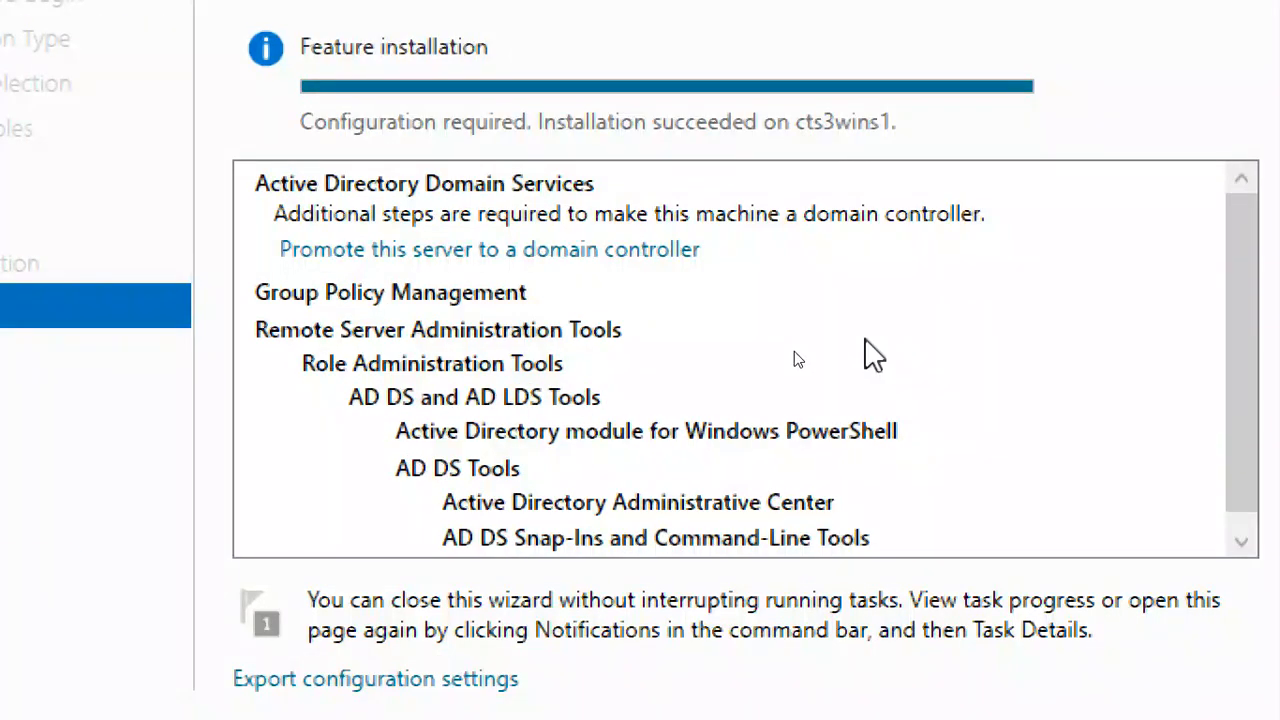
# - Open a Command Prompt and run net accounts to list the server's account settings and computer role
pyautogui.press('super+r')
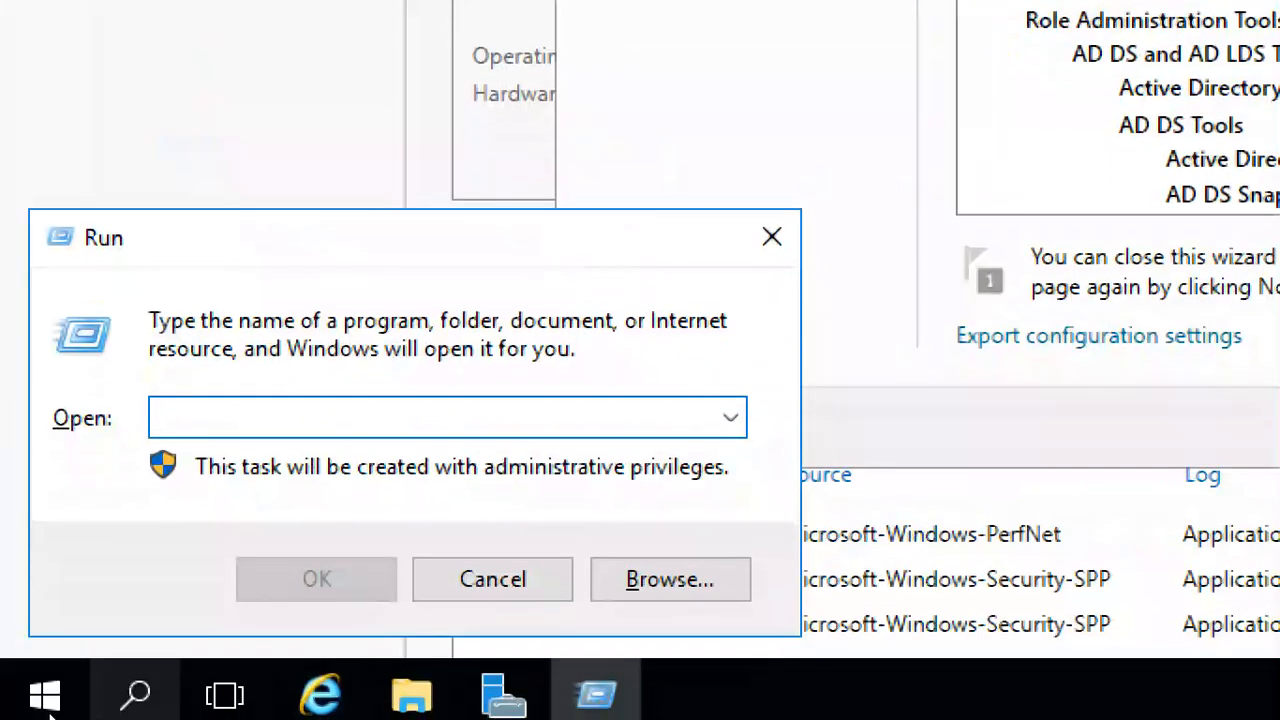
pyautogui.write('cmd')
pyautogui.press('Return')
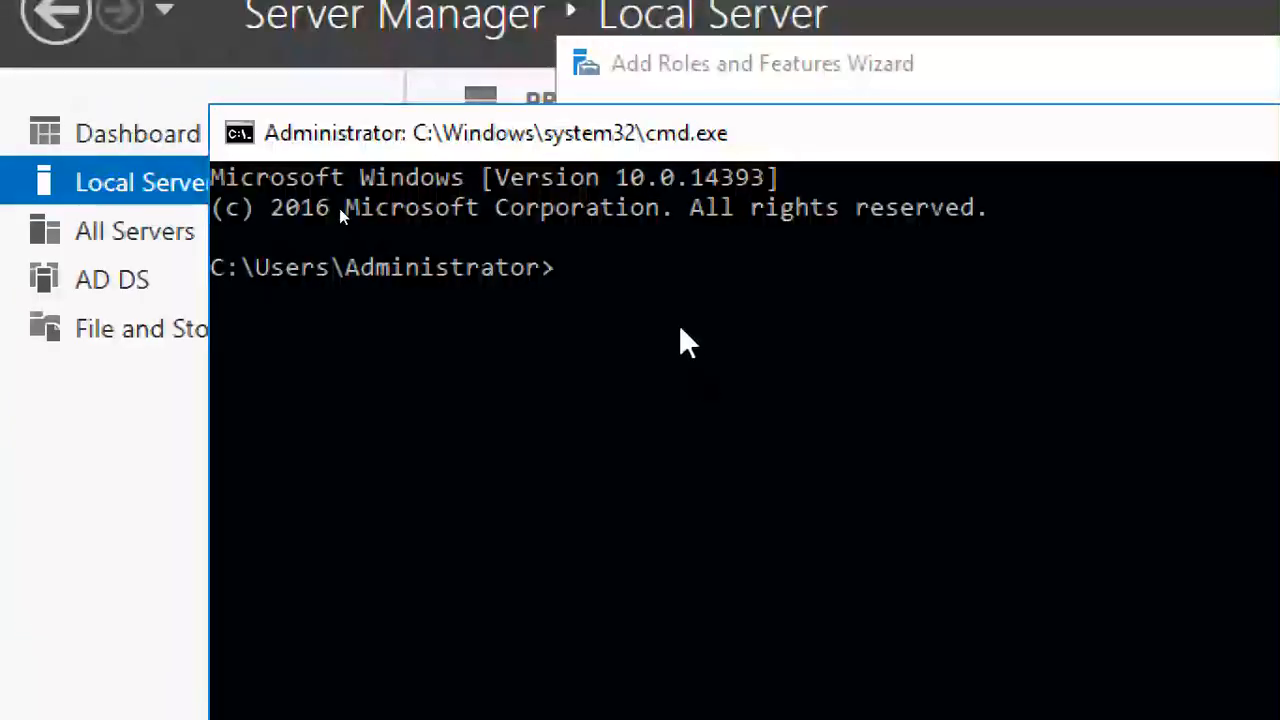
pyautogui.click(680, 330)
pyautogui.write('net ')
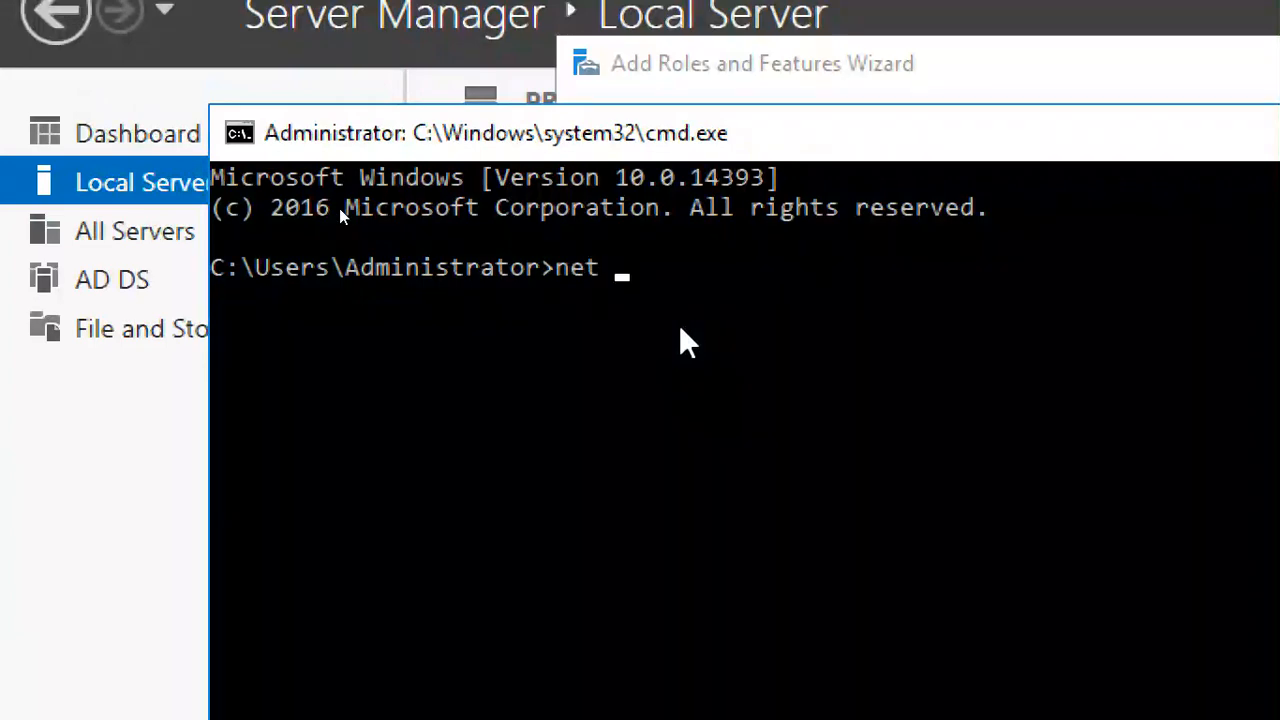
pyautogui.write('accounts')
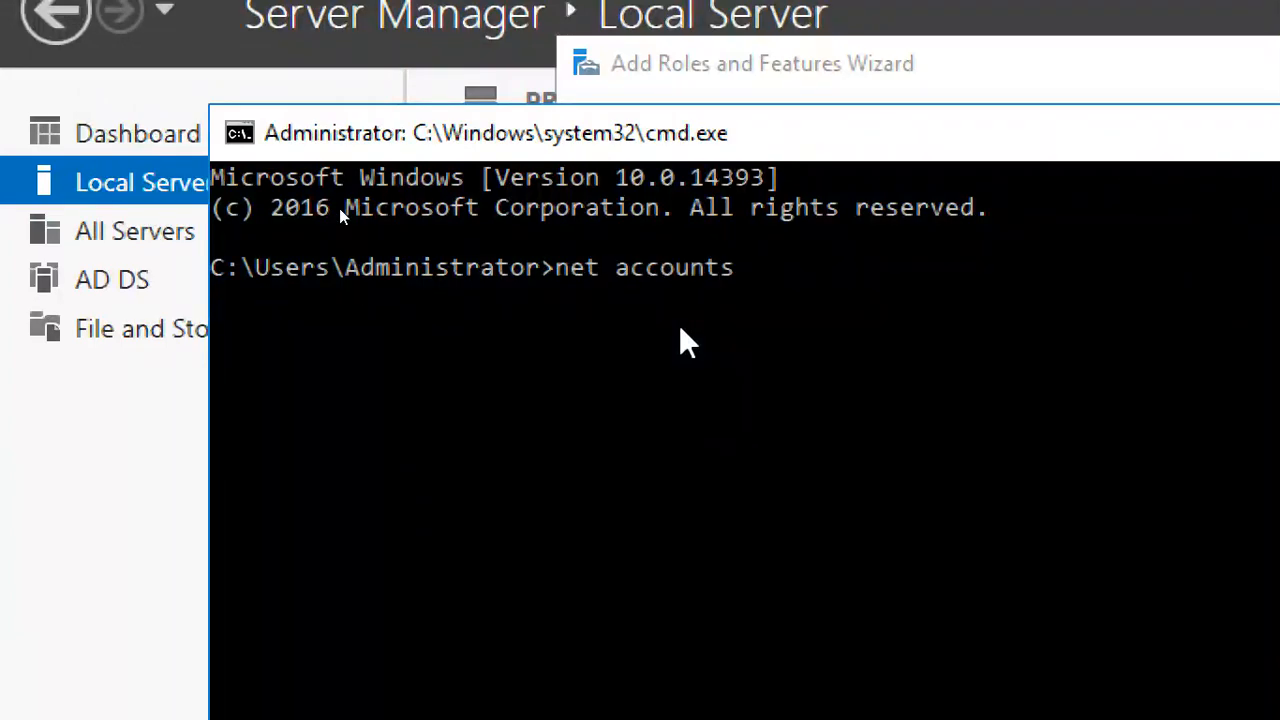
pyautogui.press('Return')
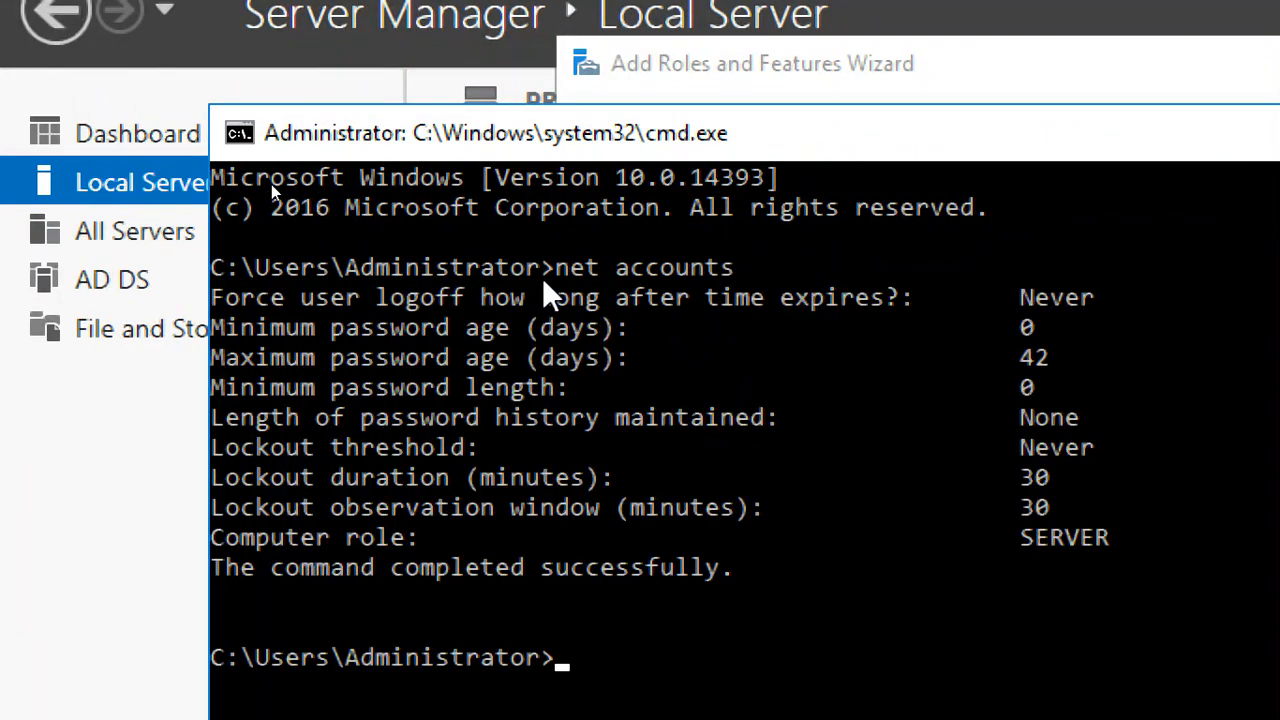
# - Examine the computer role line in the net accounts output and close the Command Prompt
pyautogui.moveTo(542, 280); pyautogui.dragTo(740, 270)
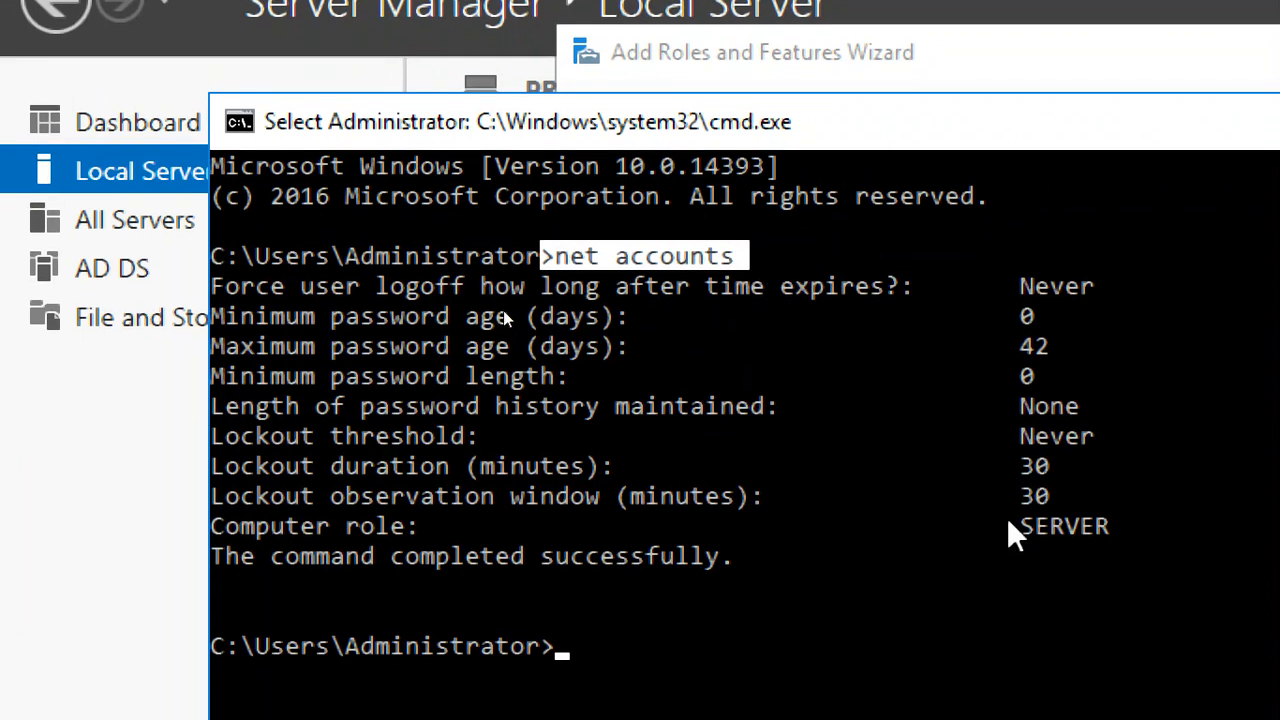
pyautogui.moveTo(1009, 520); pyautogui.dragTo(1135, 524)
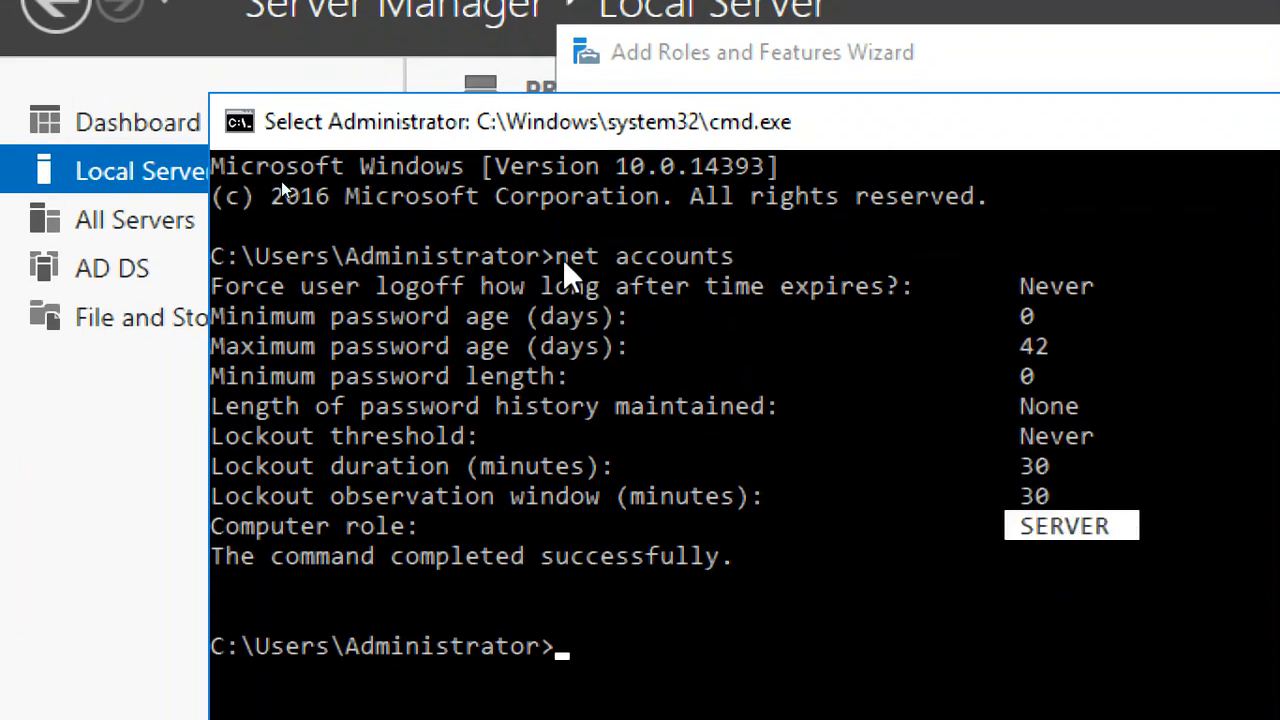
pyautogui.moveTo(560, 258); pyautogui.dragTo(737, 259)
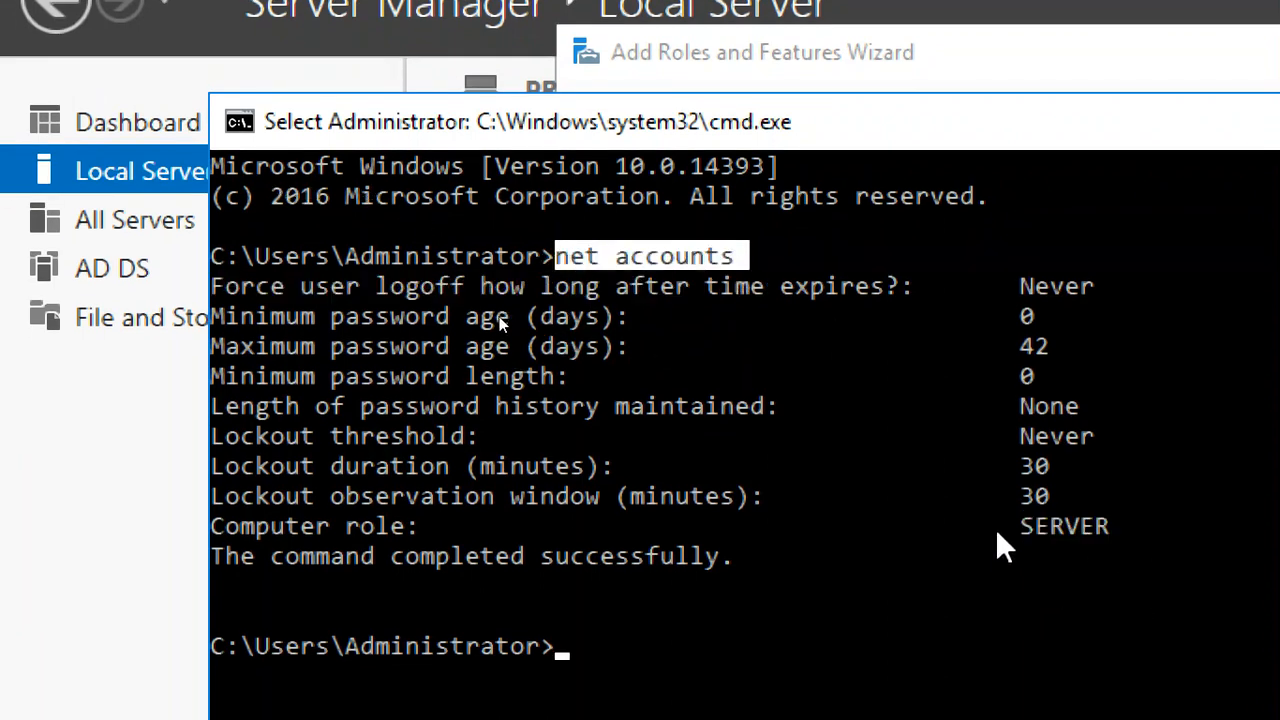
pyautogui.moveTo(997, 532); pyautogui.dragTo(1151, 532)
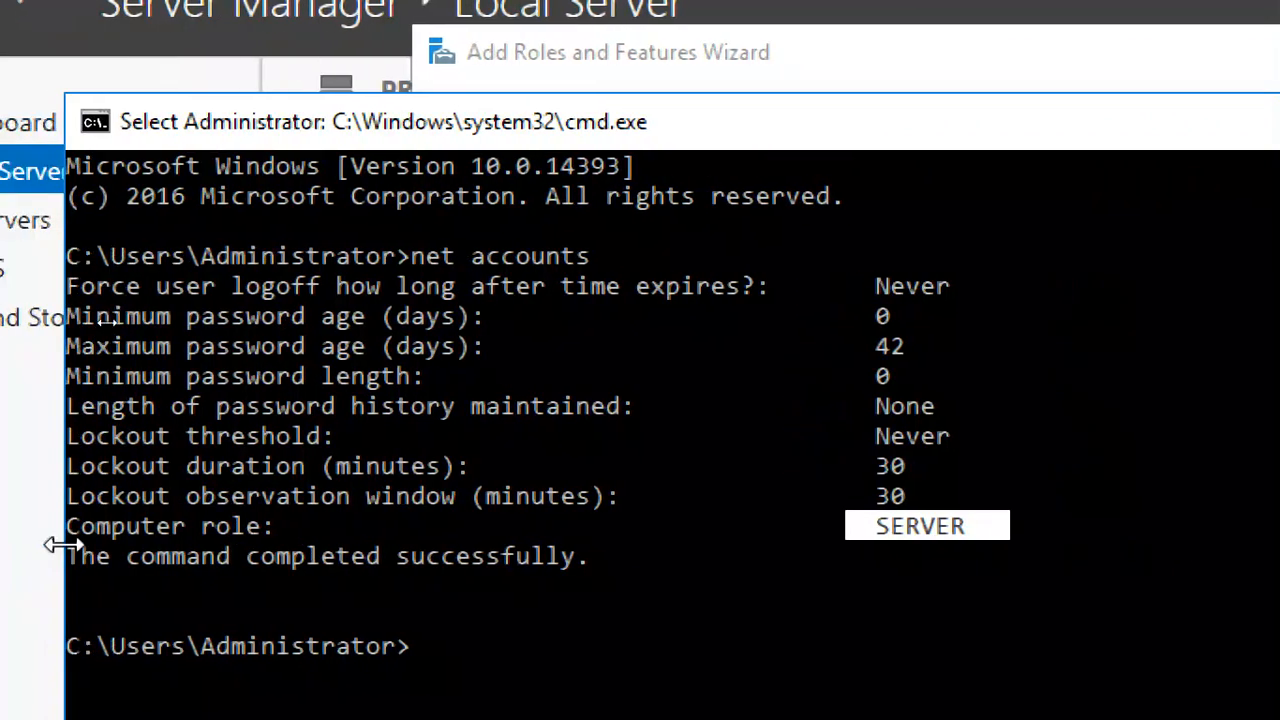
pyautogui.moveTo(66, 533); pyautogui.dragTo(970, 535)
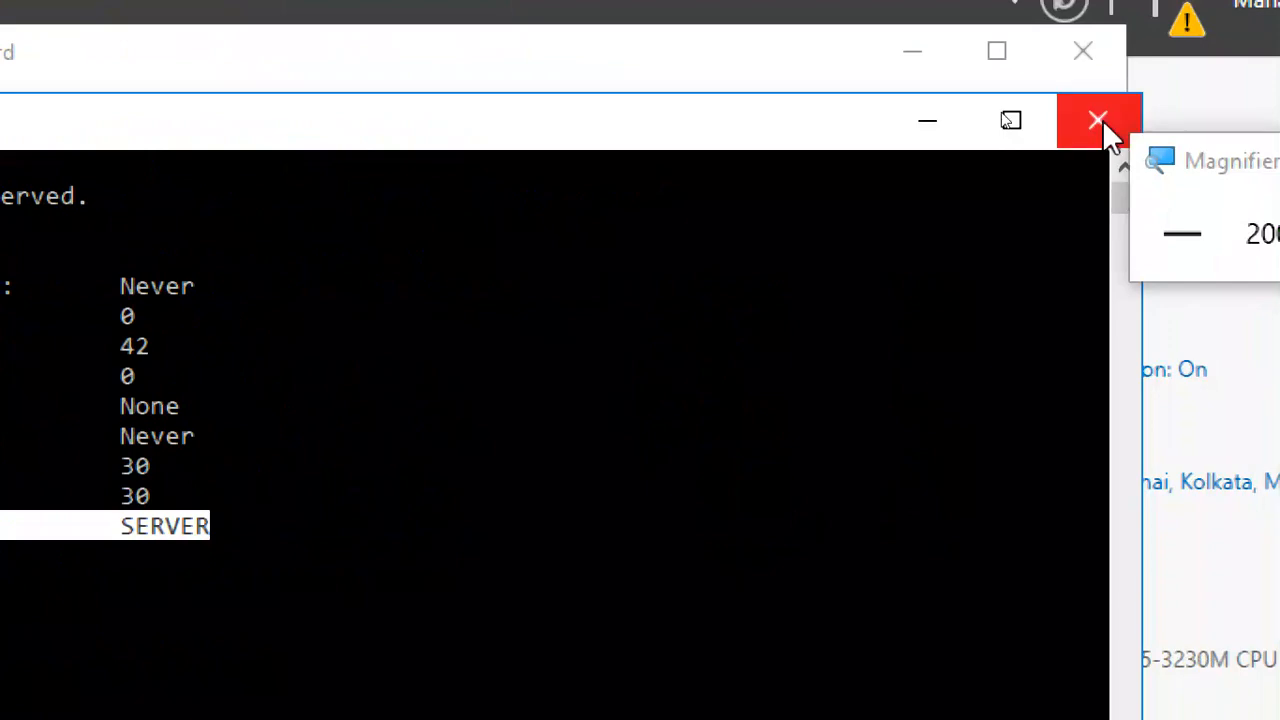
pyautogui.click(1102, 119)
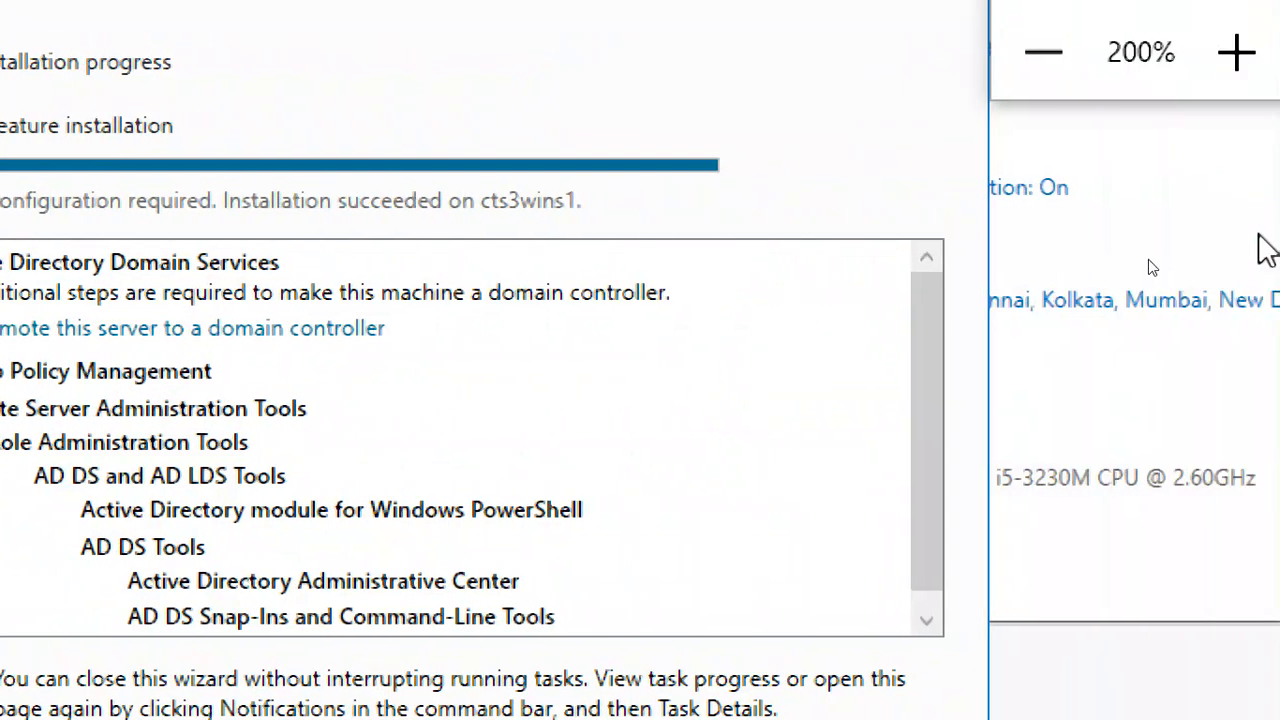
# - Preview the domain controller promotion from the installation results, cancel it and close the Add Roles and Features Wizard
pyautogui.click(1045, 60)
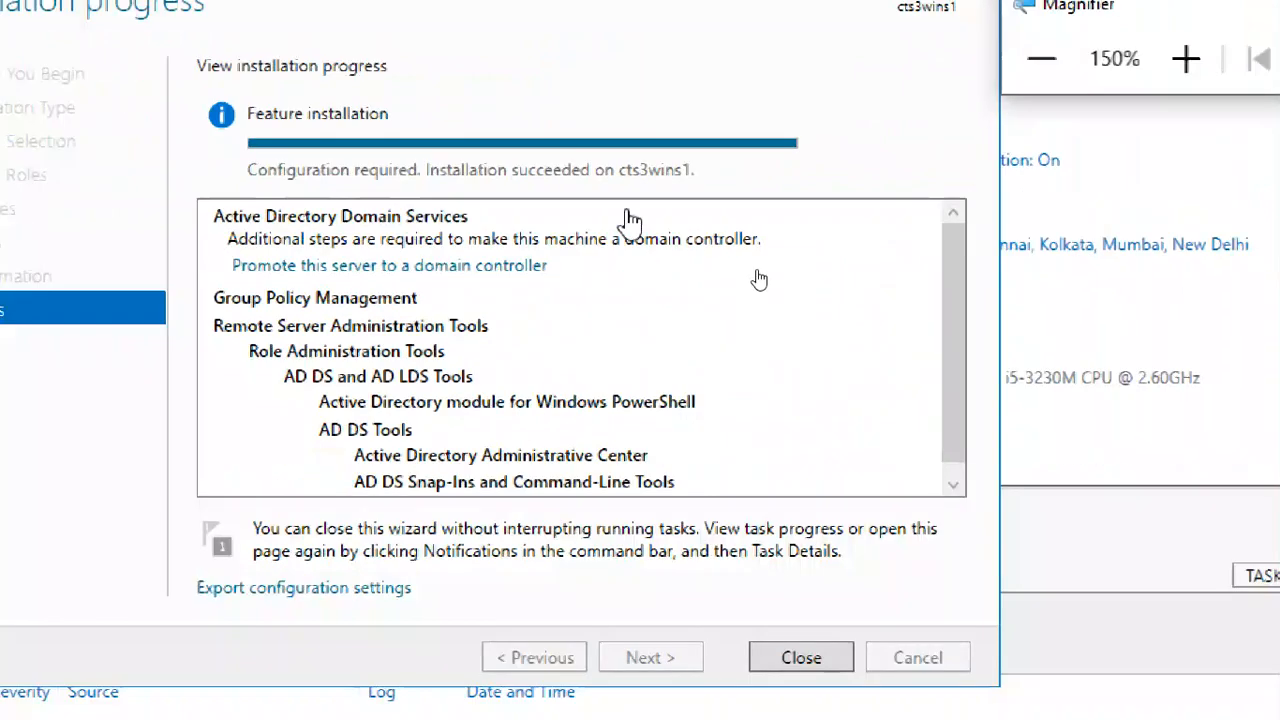
pyautogui.click(522, 266)
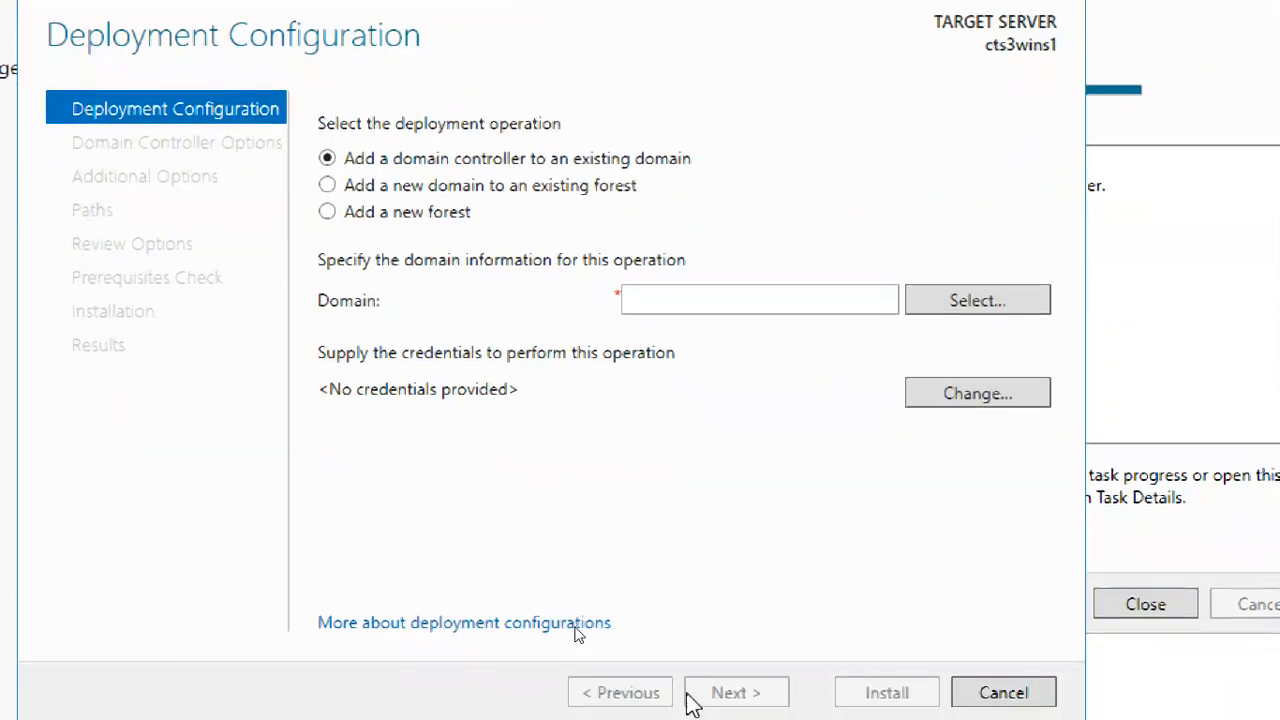
pyautogui.click(1040, 632)
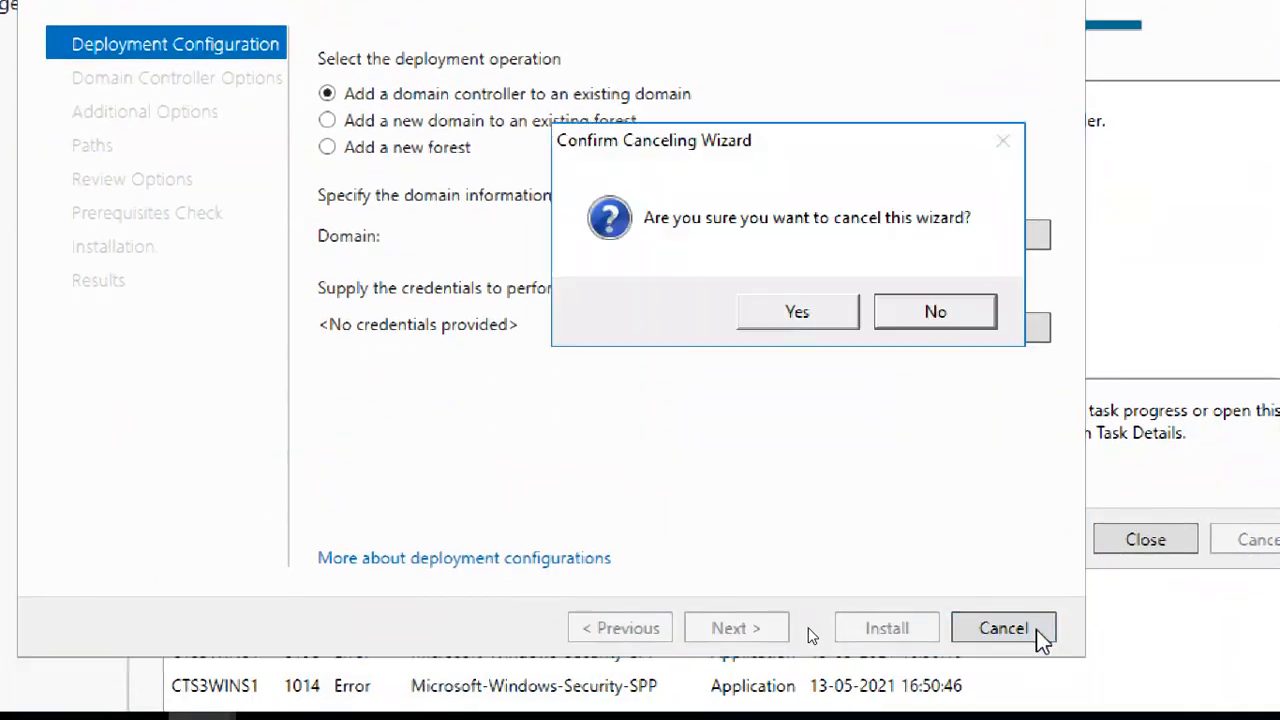
pyautogui.click(797, 312)
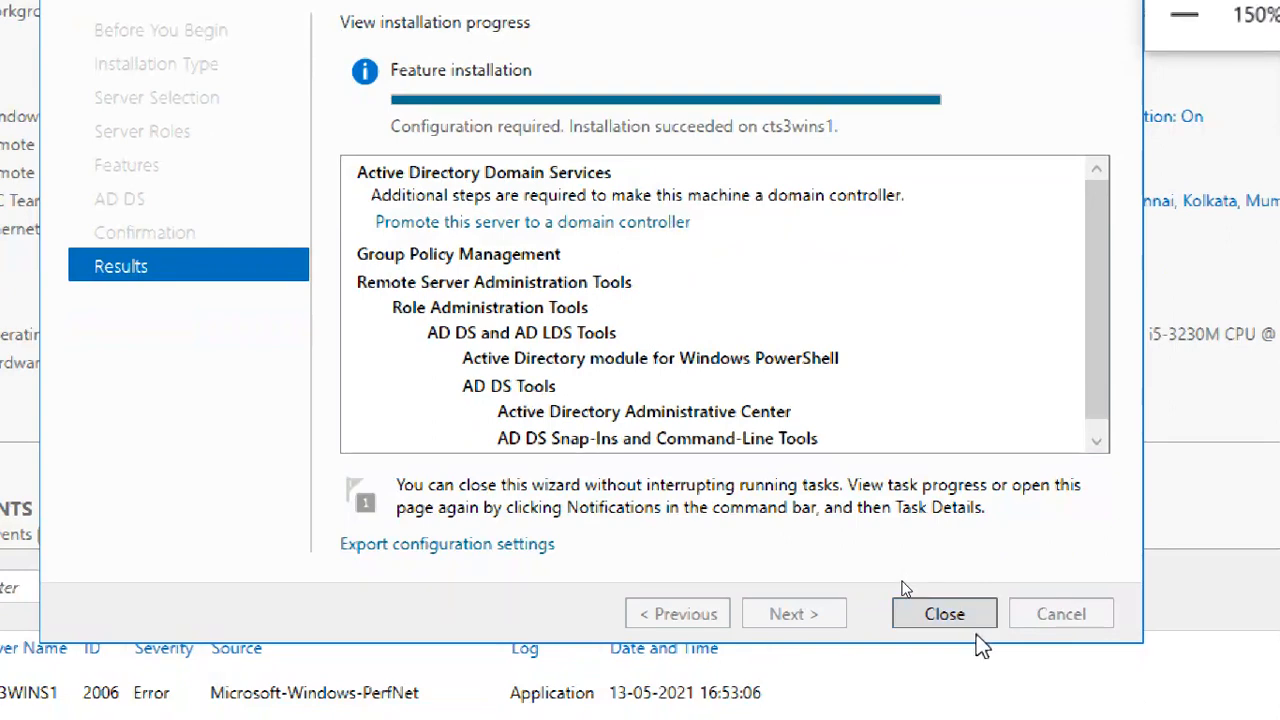
pyautogui.click(976, 625)
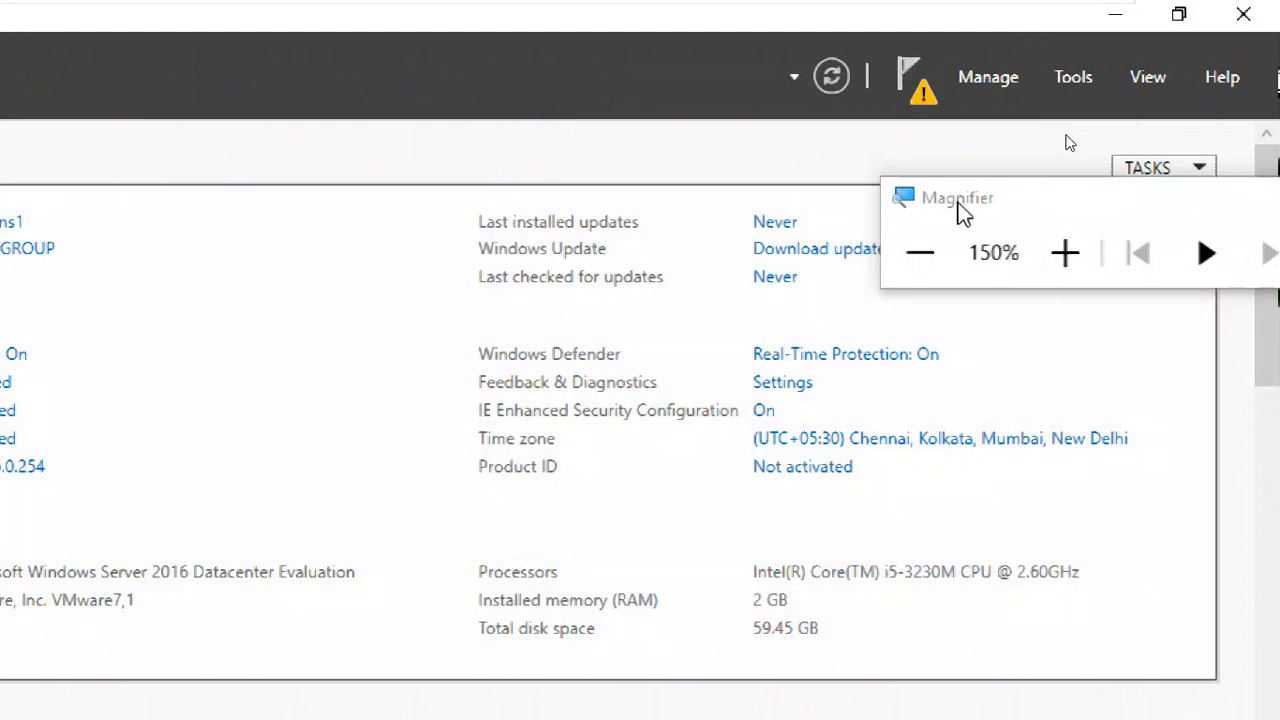
# - View the domain controller promotion offered in the post-deployment configuration notification, and cancel the configuration wizard
pyautogui.moveTo(960, 209); pyautogui.dragTo(1090, 425)
pyautogui.click(907, 71)
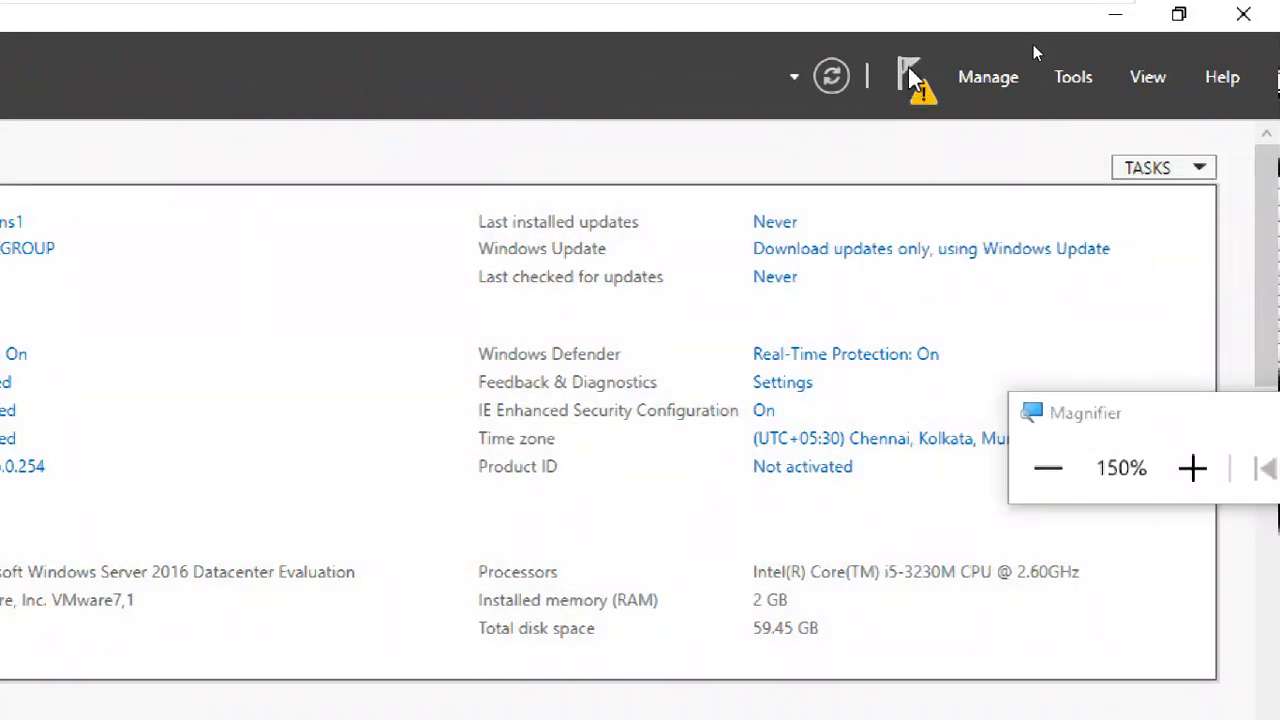
pyautogui.click(911, 78)
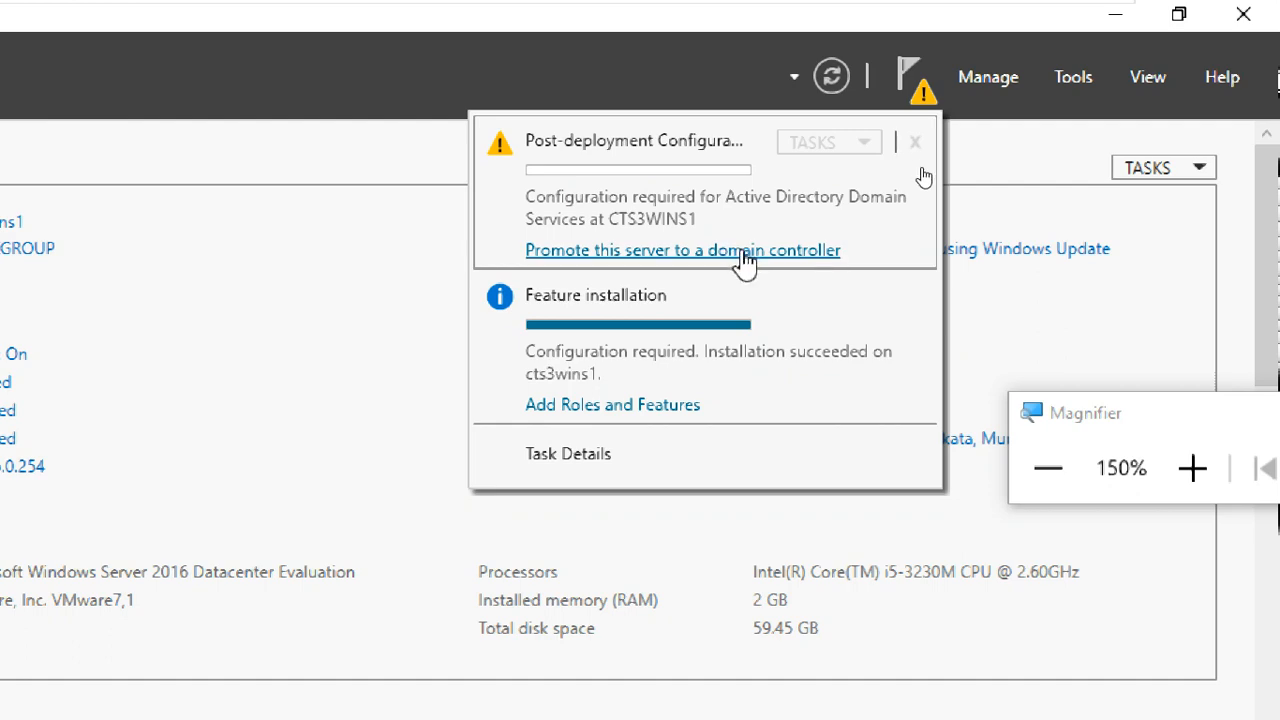
pyautogui.click(740, 258)
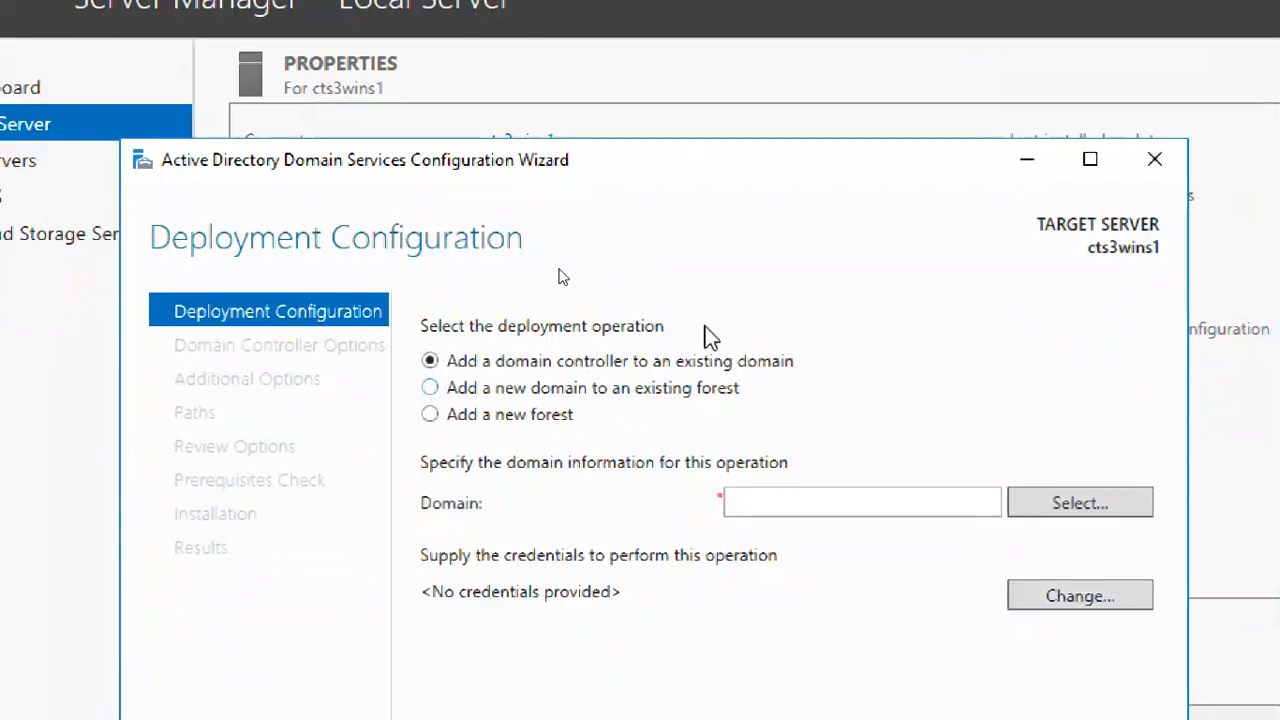
pyautogui.click(1154, 159)
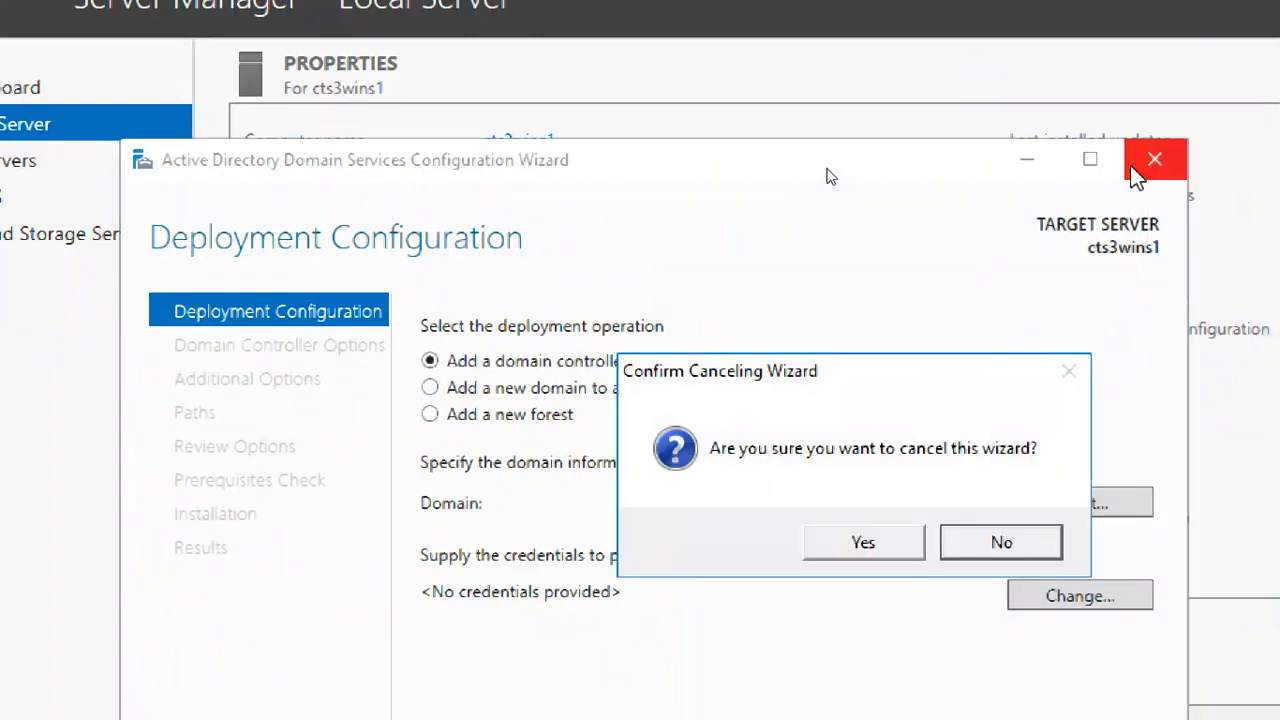
pyautogui.click(864, 541)
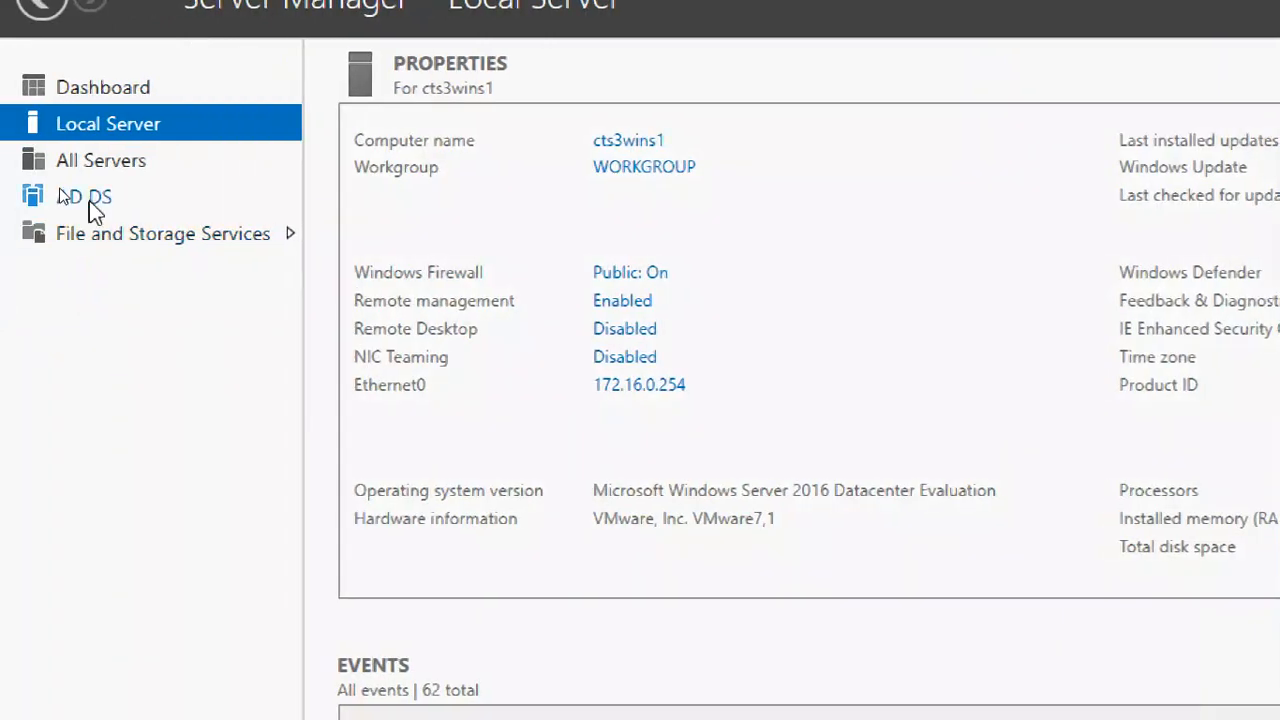
# - View the promotion action in the AD DS server's task details, cancelling the configuration wizard and closing the task details
pyautogui.click(89, 199)
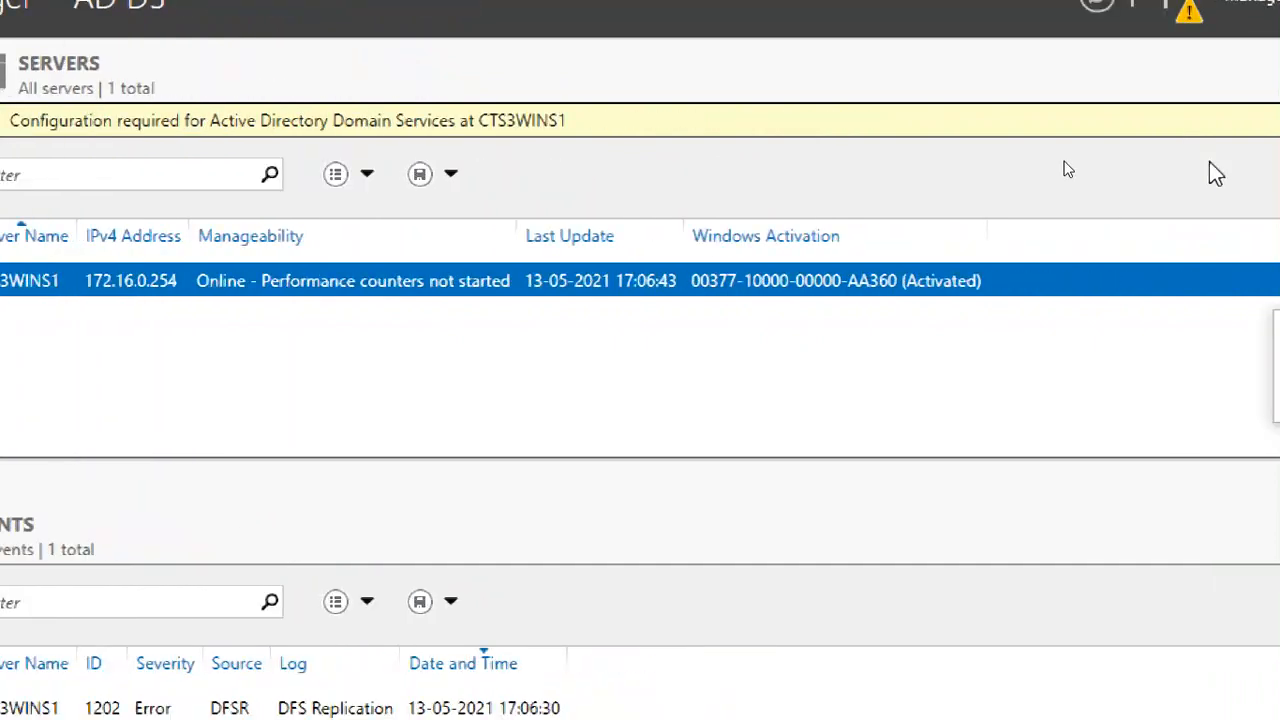
pyautogui.click(1192, 128)
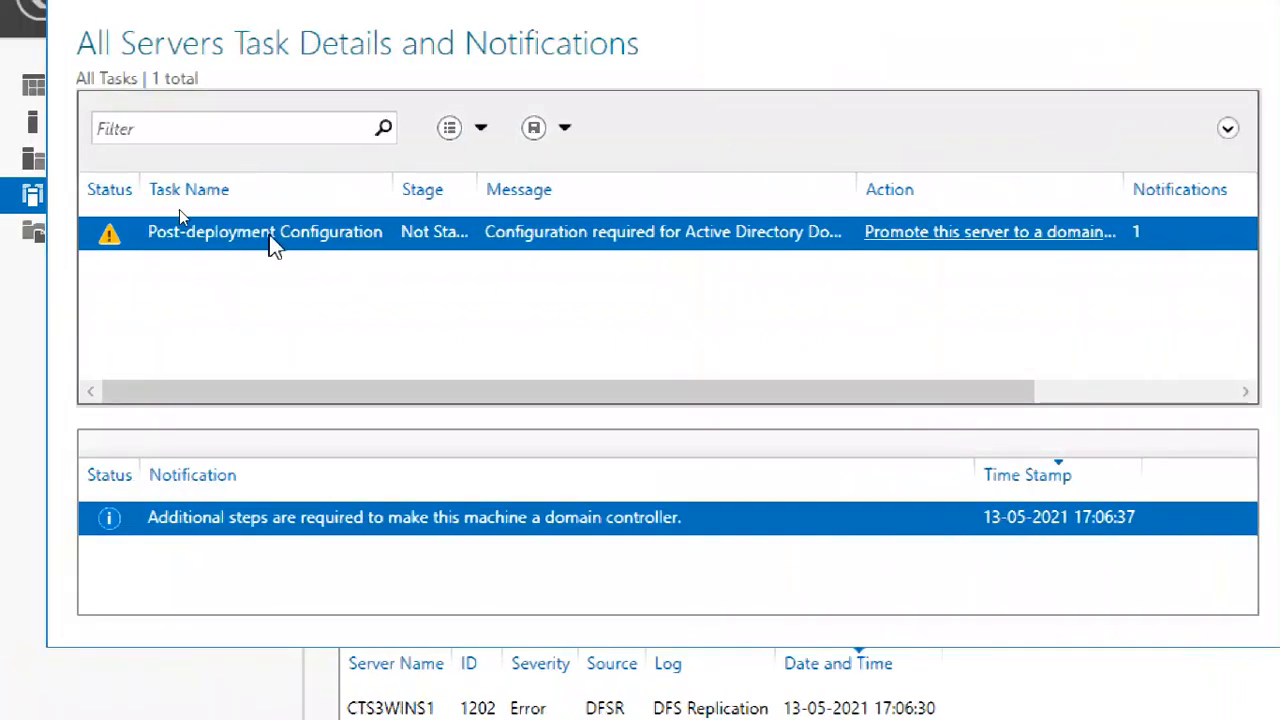
pyautogui.click(996, 244)
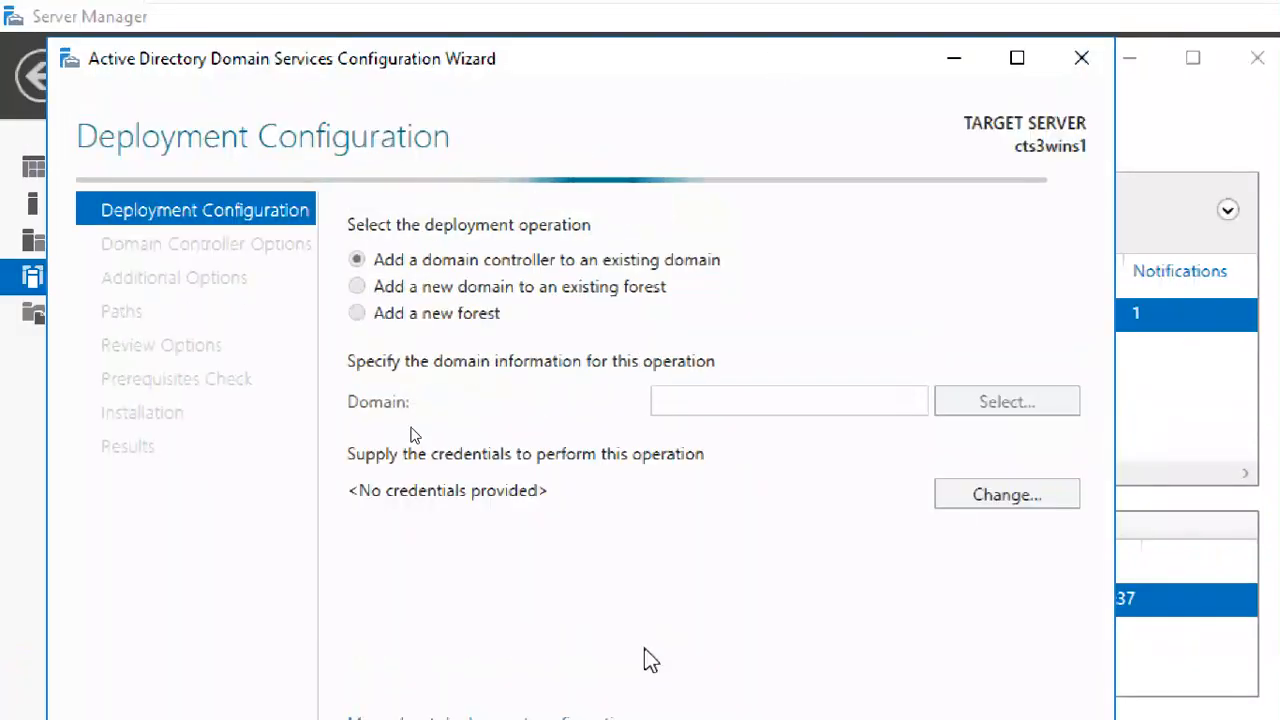
pyautogui.click(1078, 60)
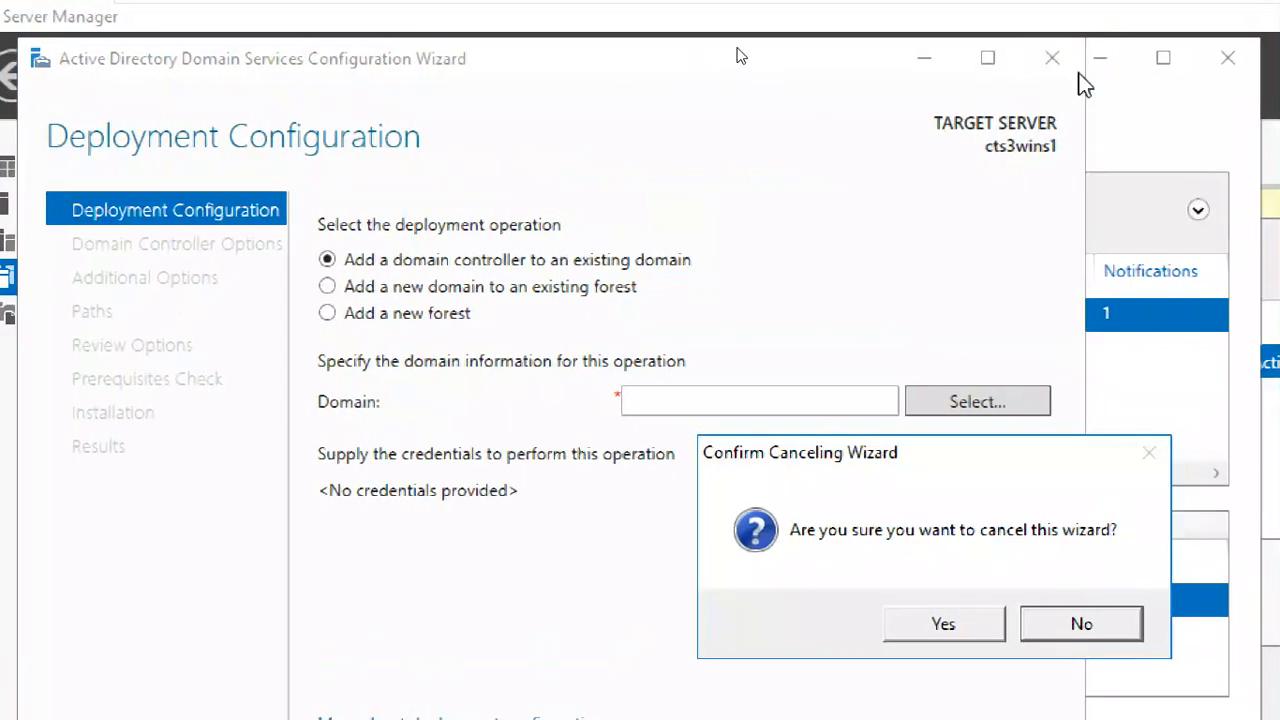
pyautogui.click(976, 625)
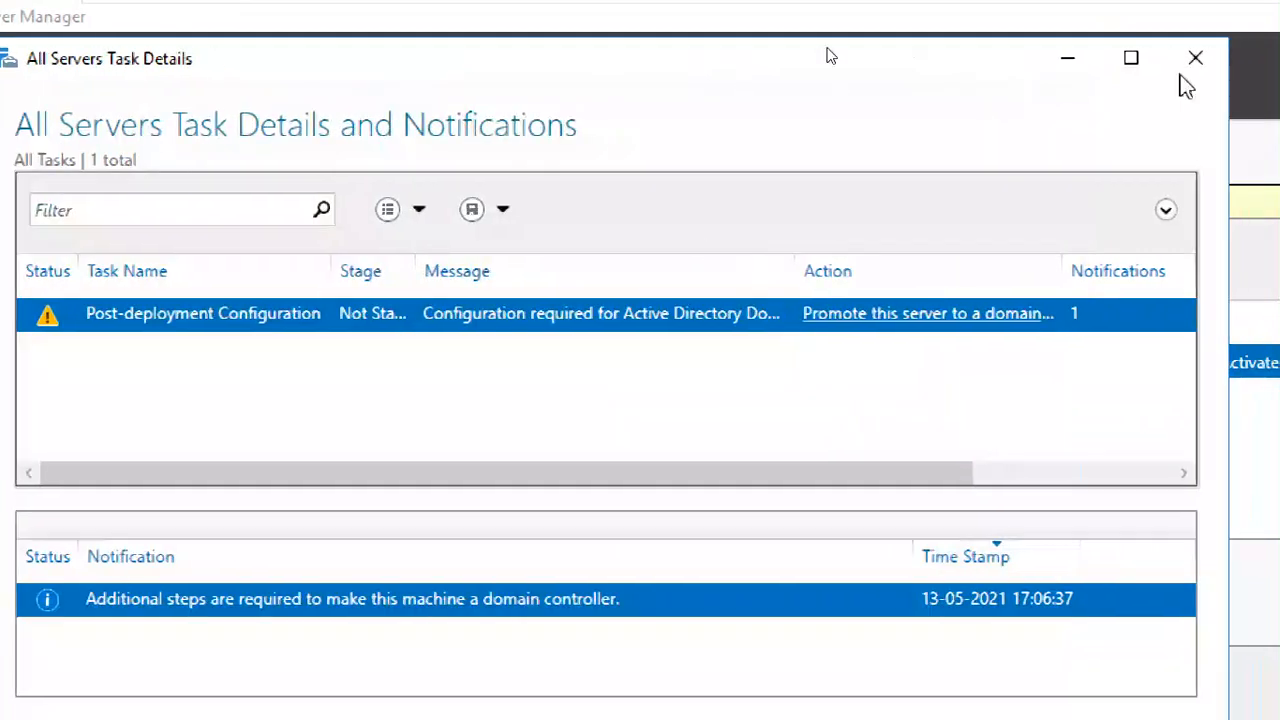
pyautogui.click(1196, 60)
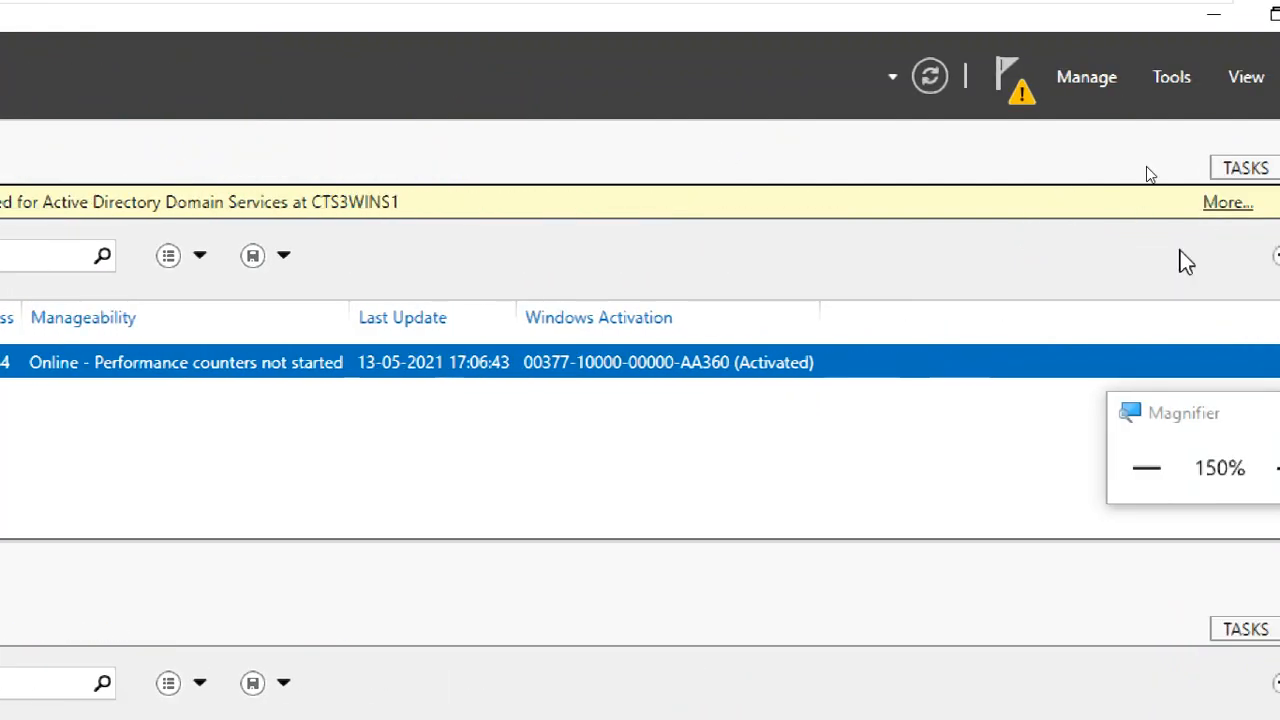
pyautogui.click(1163, 466)
pyautogui.click(1150, 390)
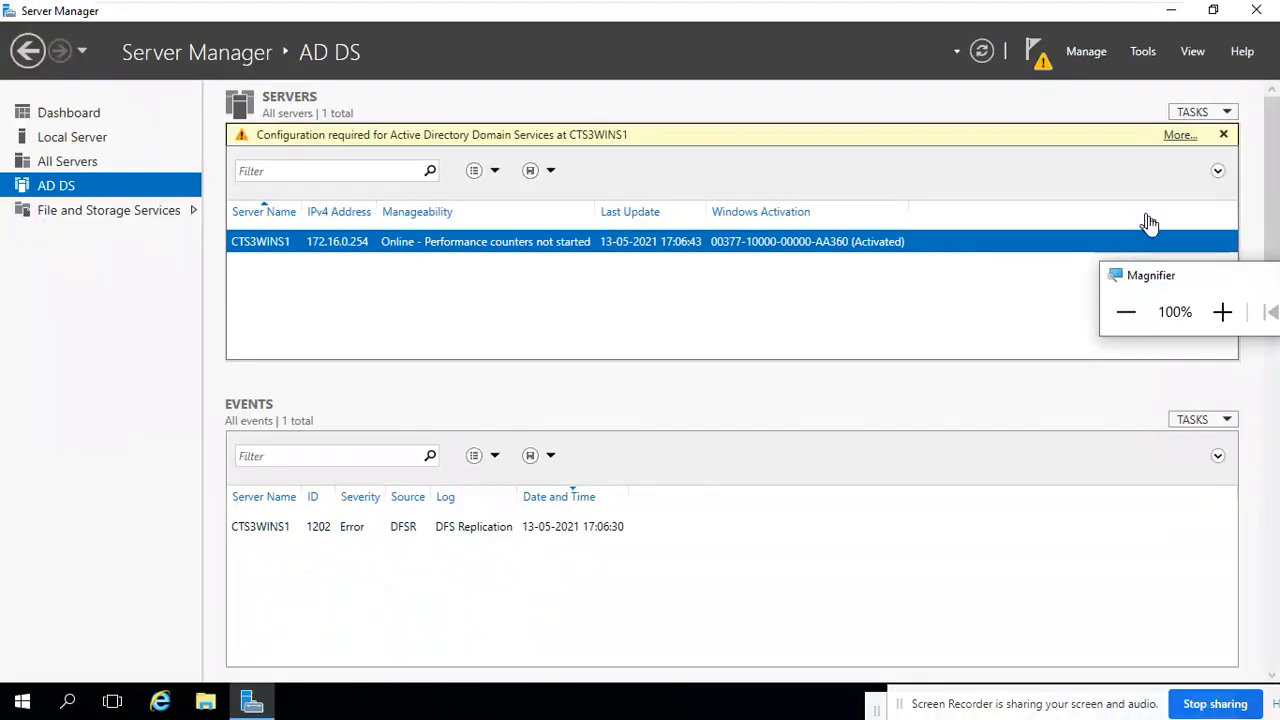
pyautogui.click(1223, 309)
pyautogui.click(1223, 309)
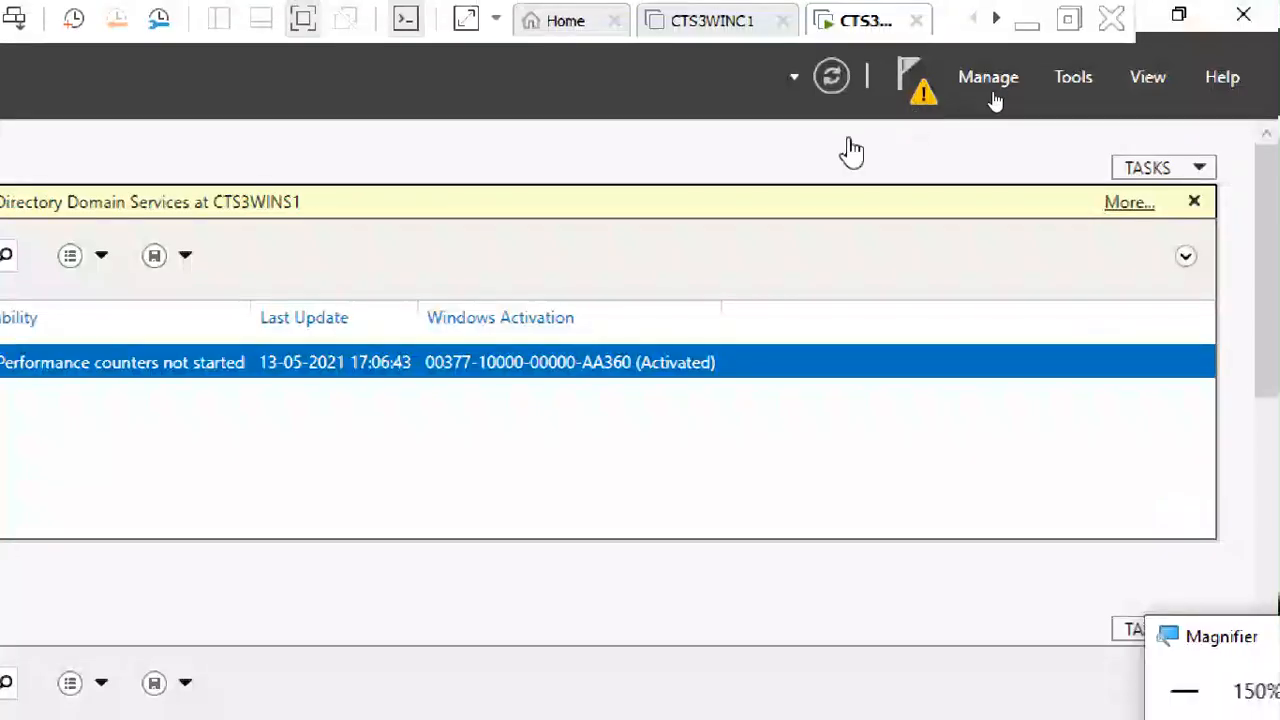
# - Open Active Directory Users and Computers from the server's management tools and dismiss the domain administration warning
pyautogui.click(1073, 80)
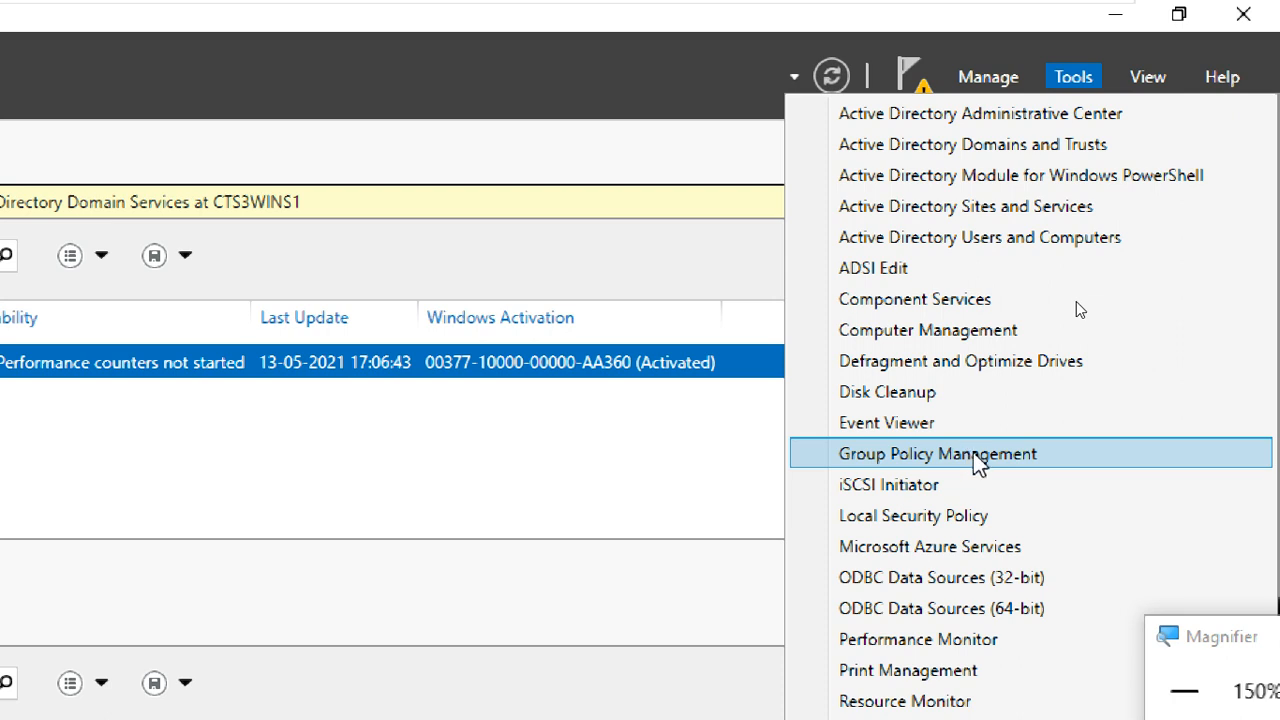
pyautogui.click(967, 238)
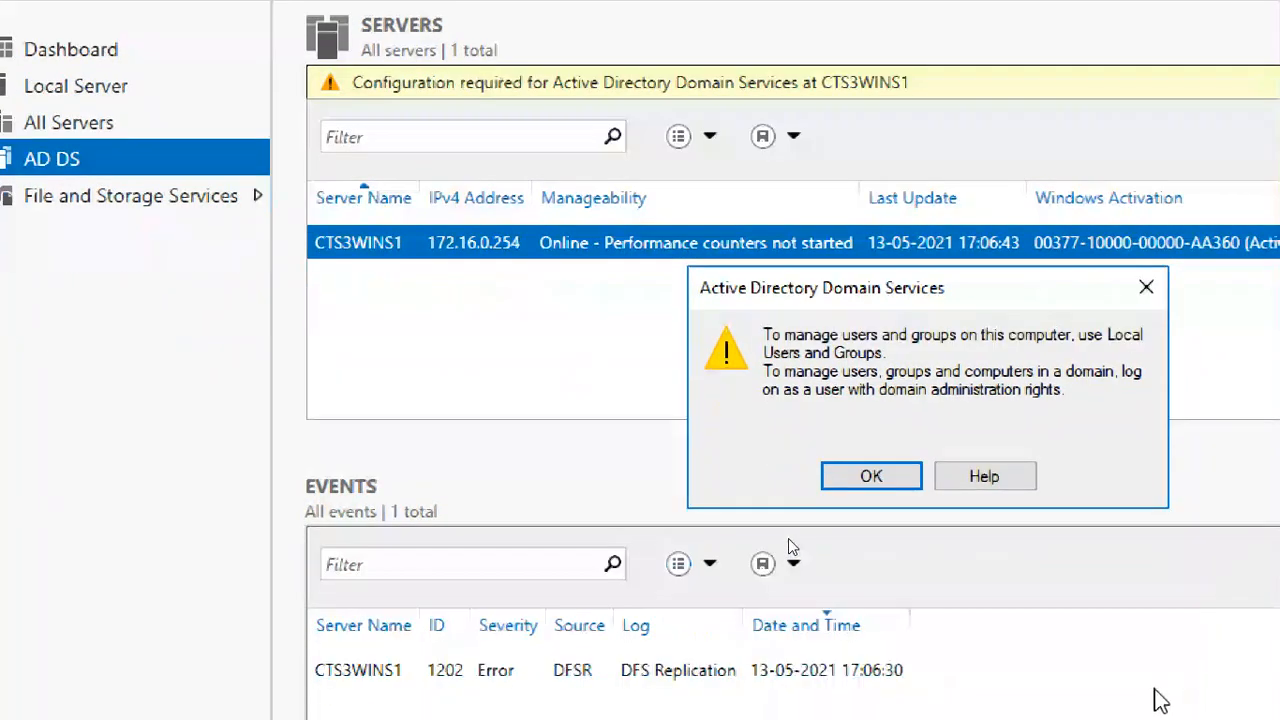
pyautogui.click(876, 474)
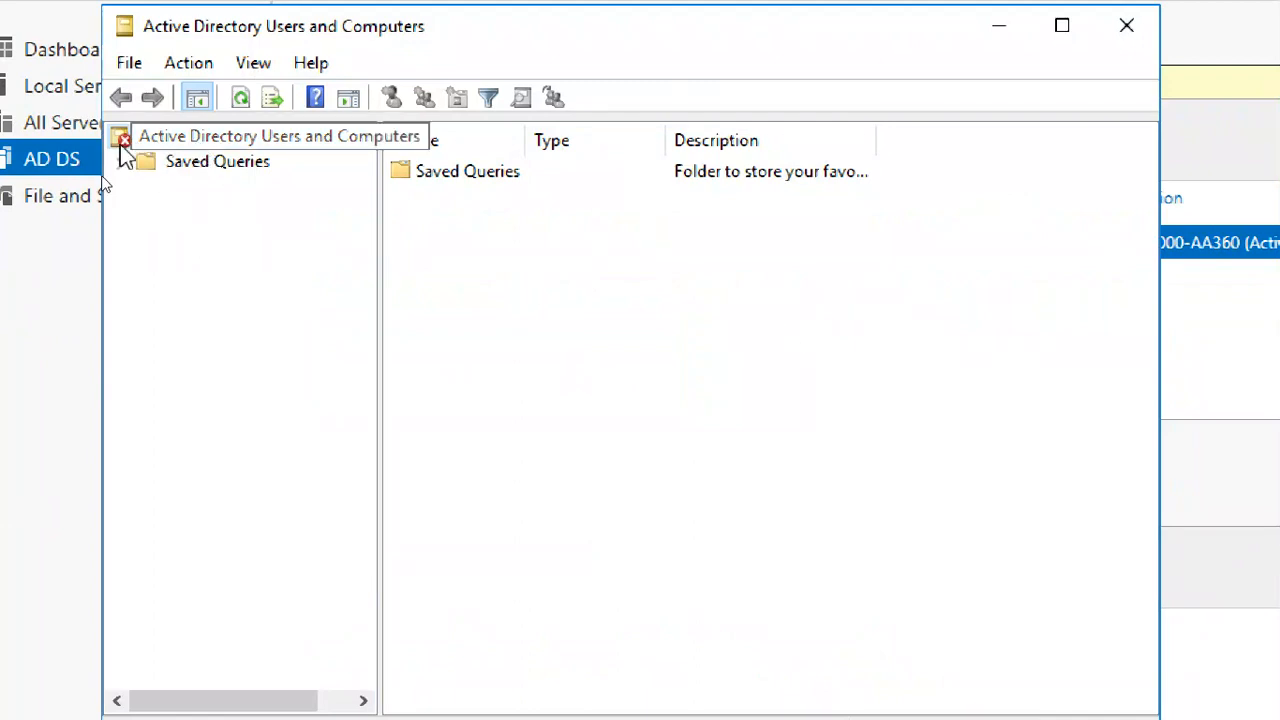
# - Inspect the Active Directory Users and Computers root, its available actions and Saved Queries, and close the console
pyautogui.moveTo(1206, 531); pyautogui.dragTo(625, 185)
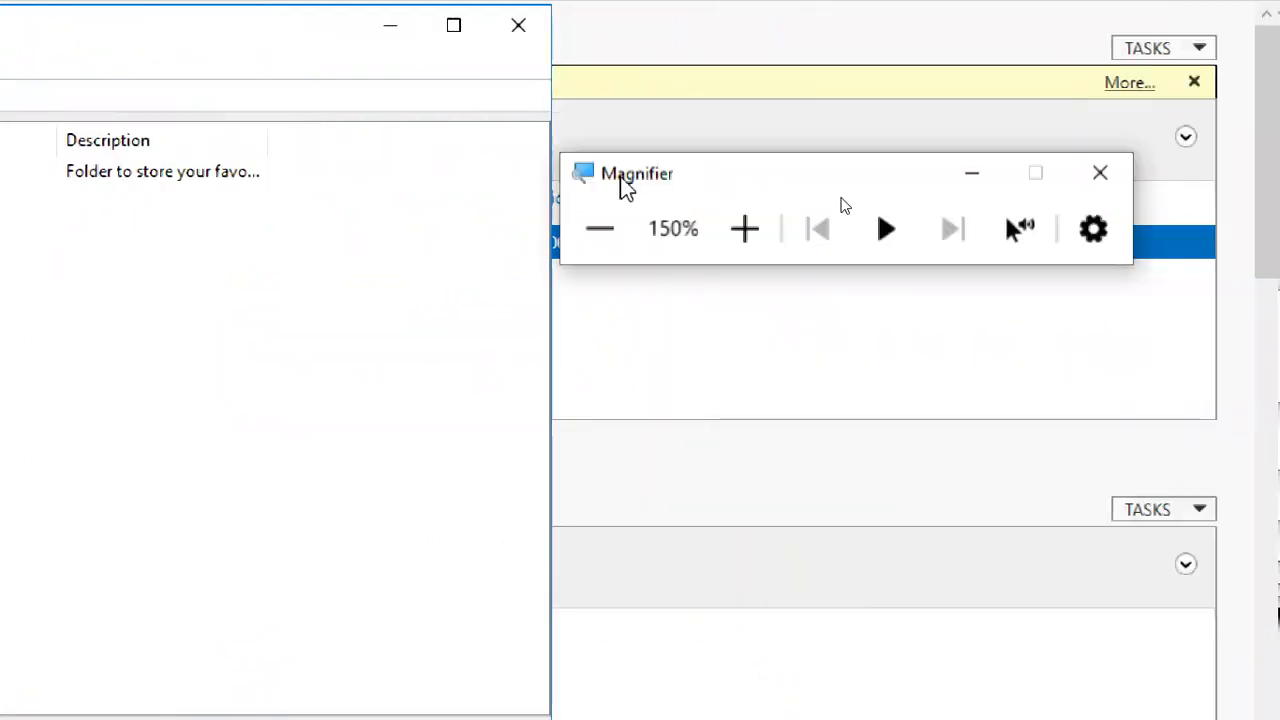
pyautogui.click(744, 228)
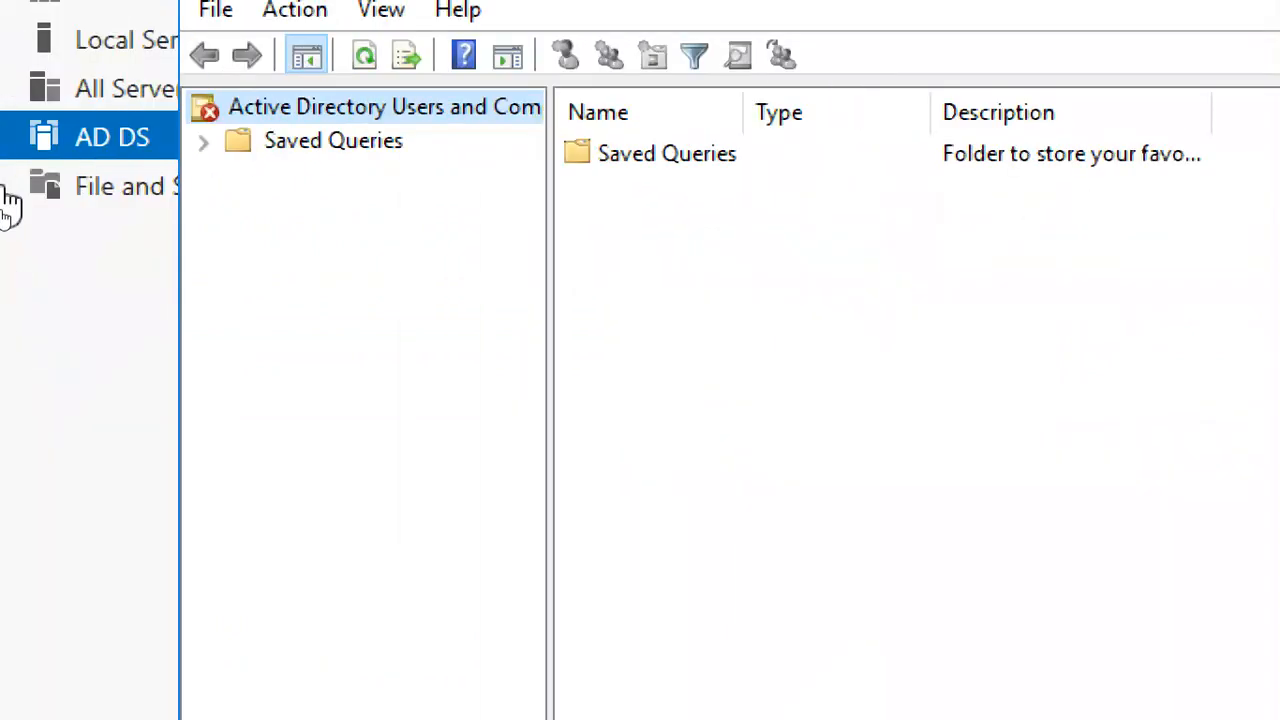
pyautogui.click(397, 145)
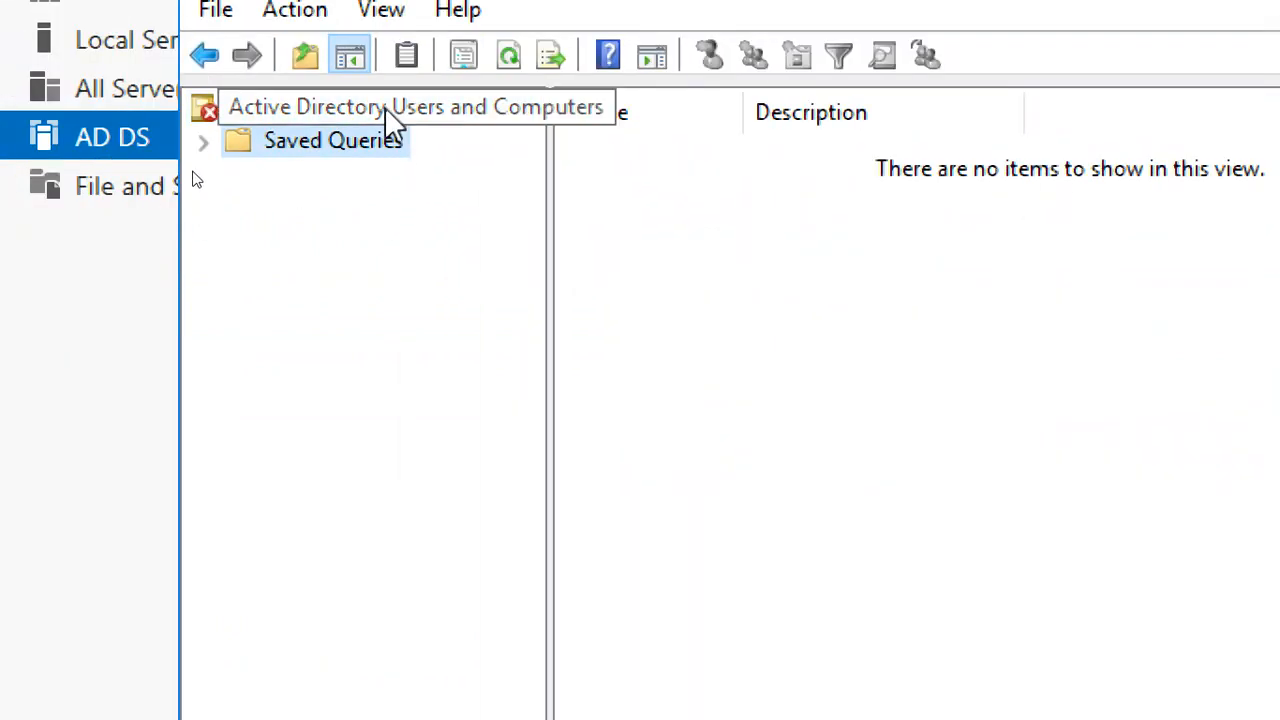
pyautogui.click(386, 108)
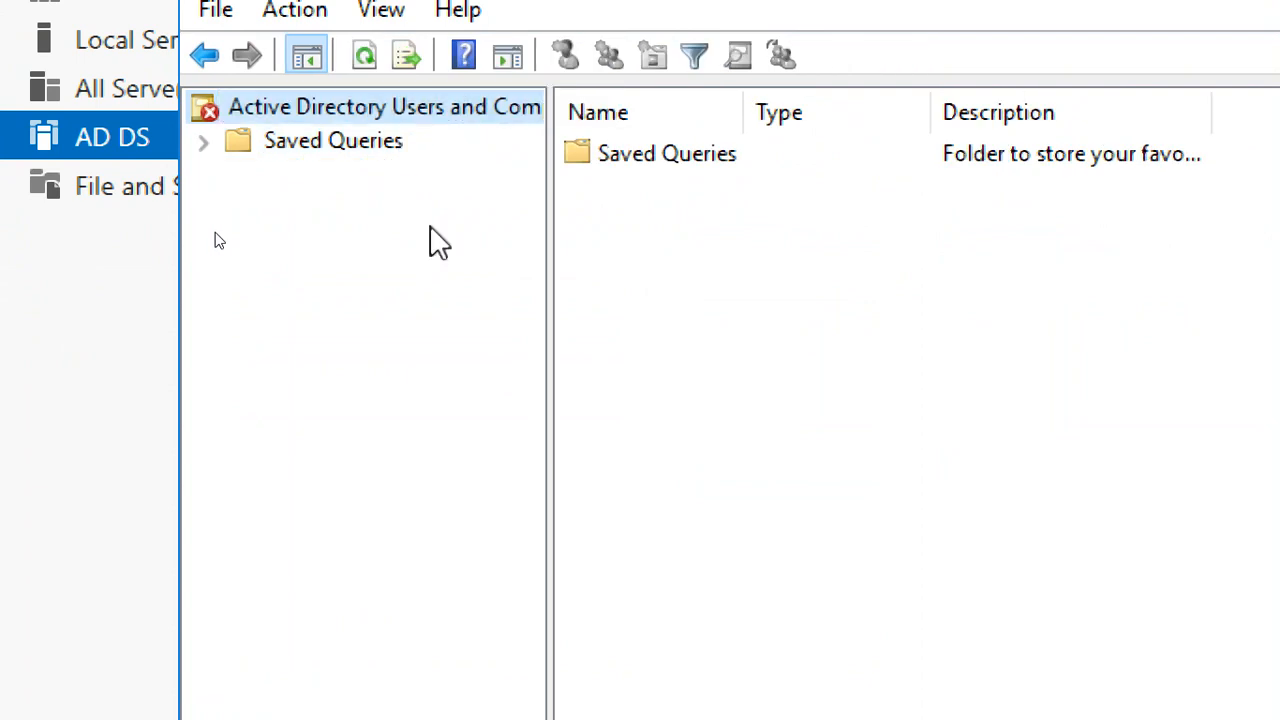
pyautogui.rightClick(388, 106)
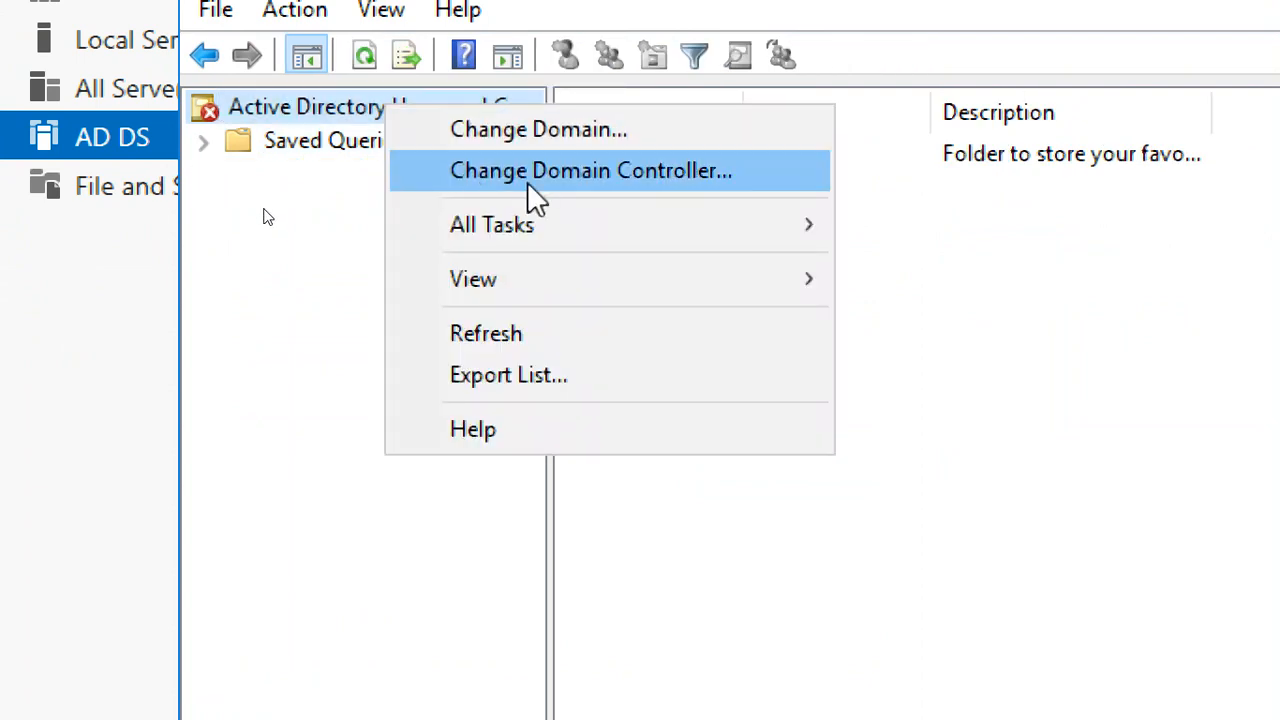
pyautogui.click(315, 222)
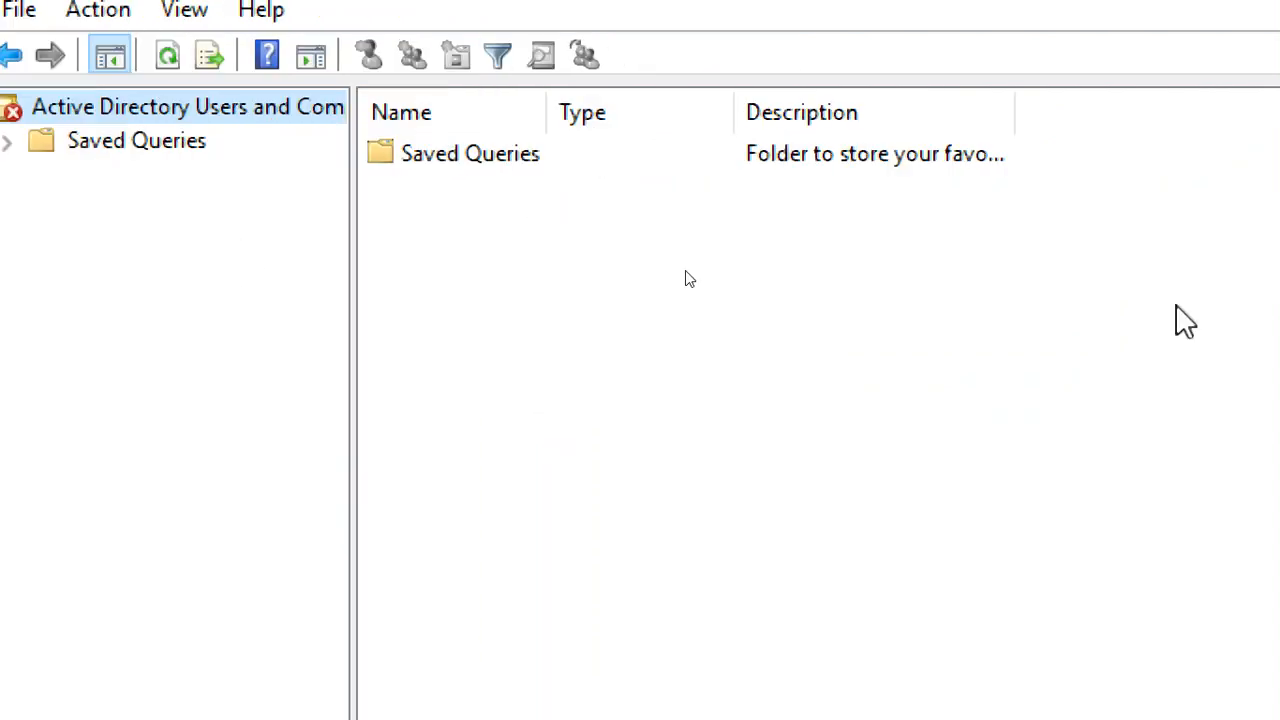
pyautogui.click(1068, 62)
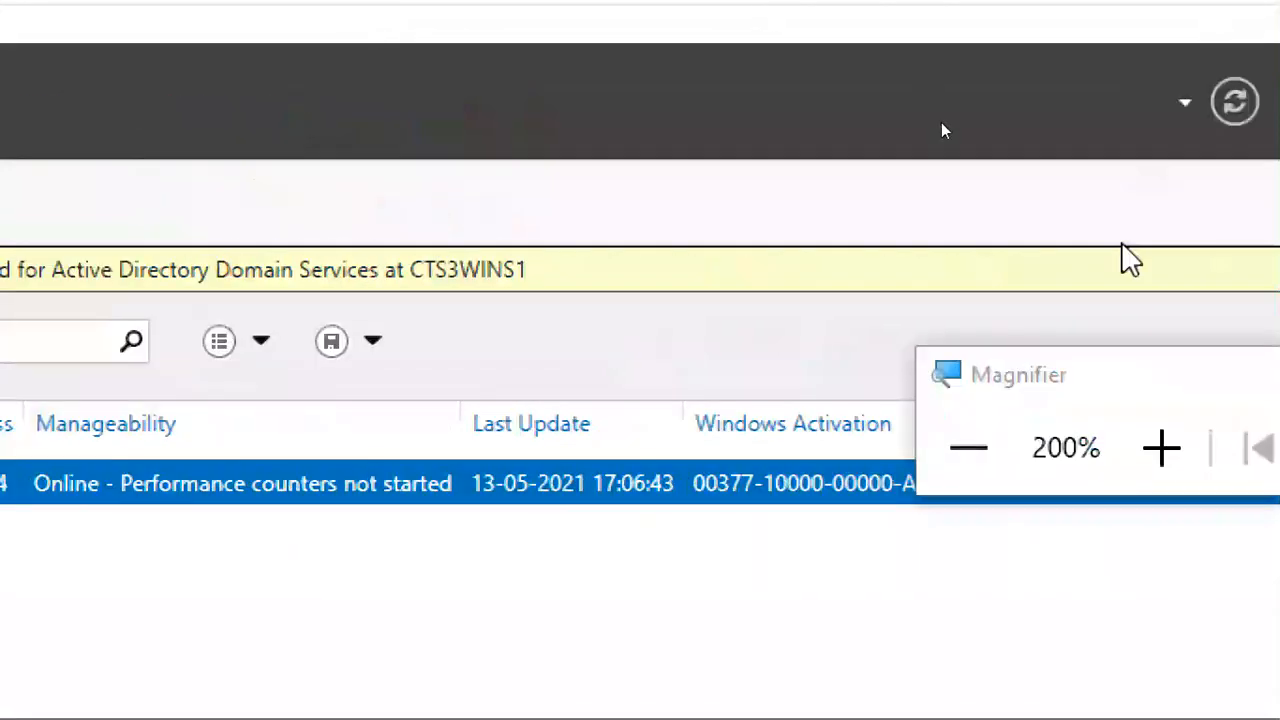
# - Start promoting the server to a domain controller from the post-deployment configuration notification
pyautogui.click(955, 130)
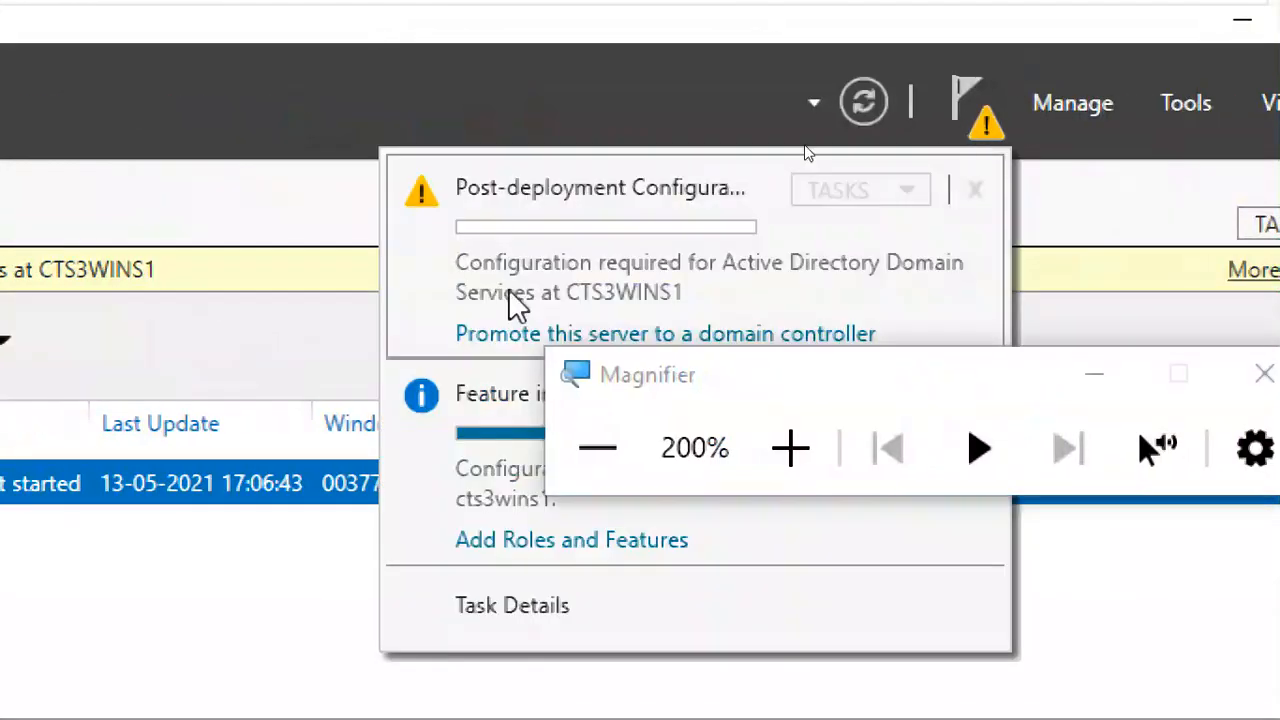
pyautogui.moveTo(615, 390); pyautogui.dragTo(960, 622)
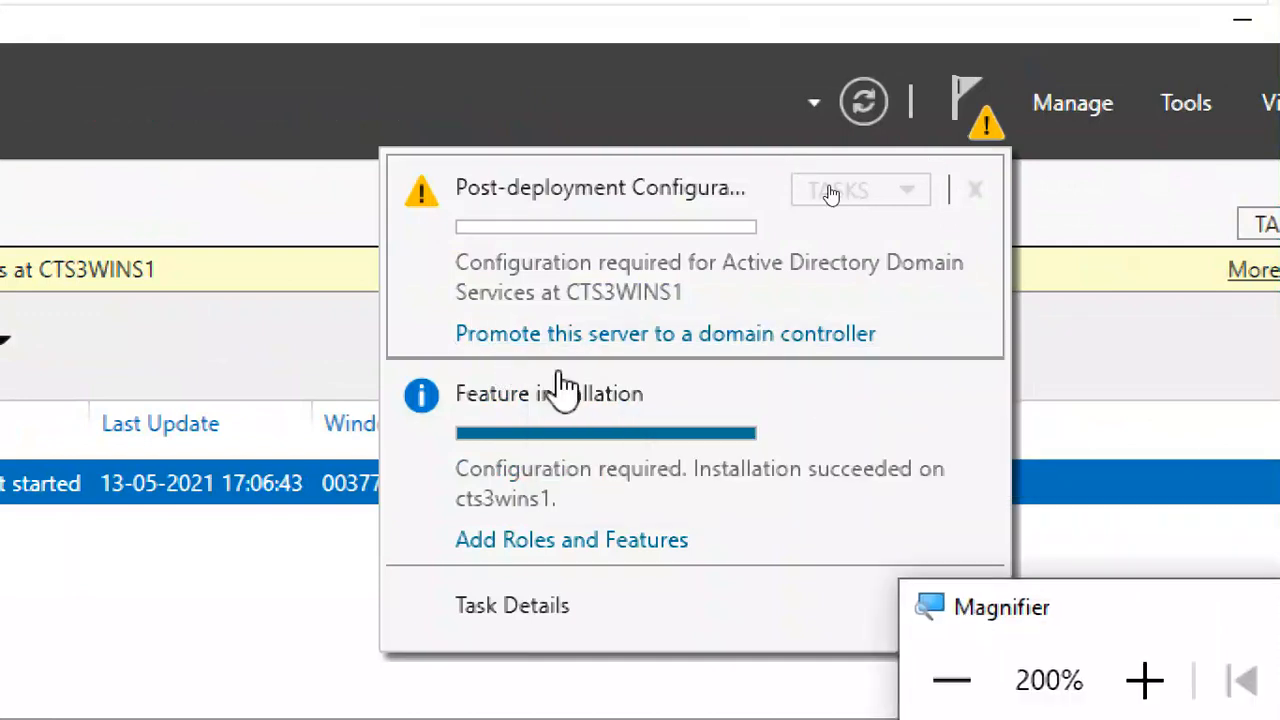
pyautogui.click(686, 352)
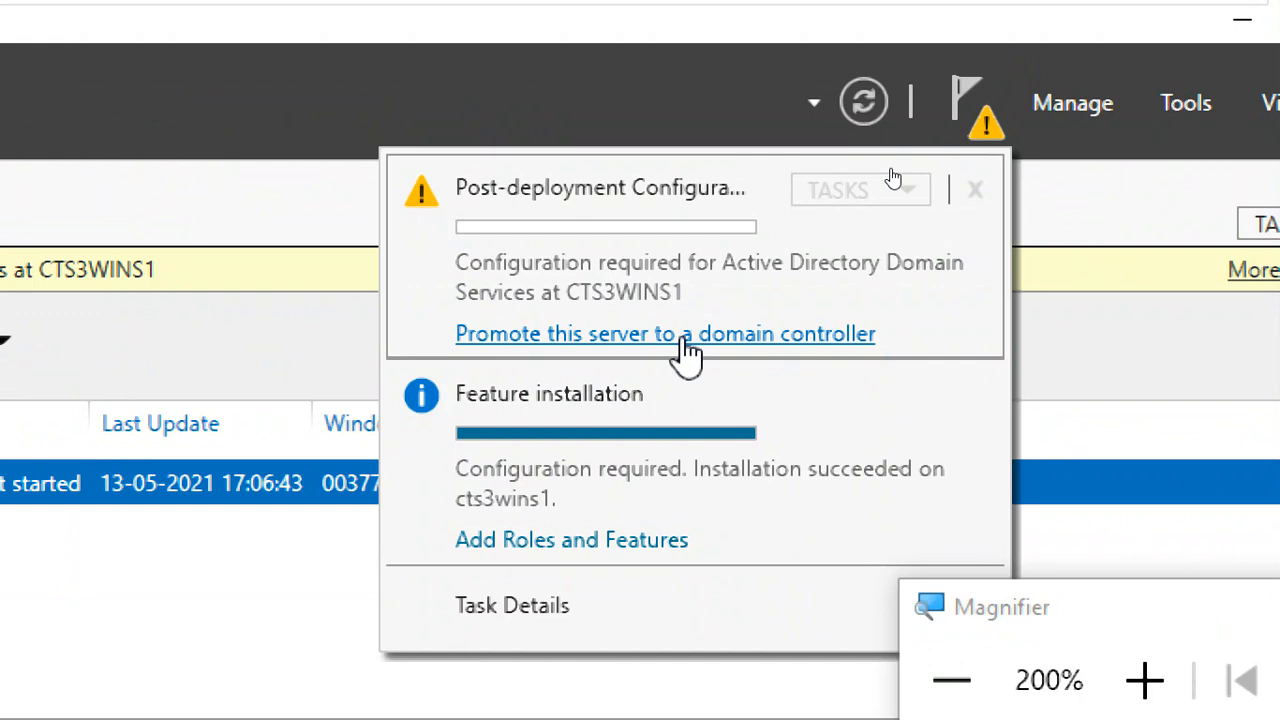
pyautogui.click(672, 348)
pyautogui.moveTo(986, 605); pyautogui.dragTo(918, 378)
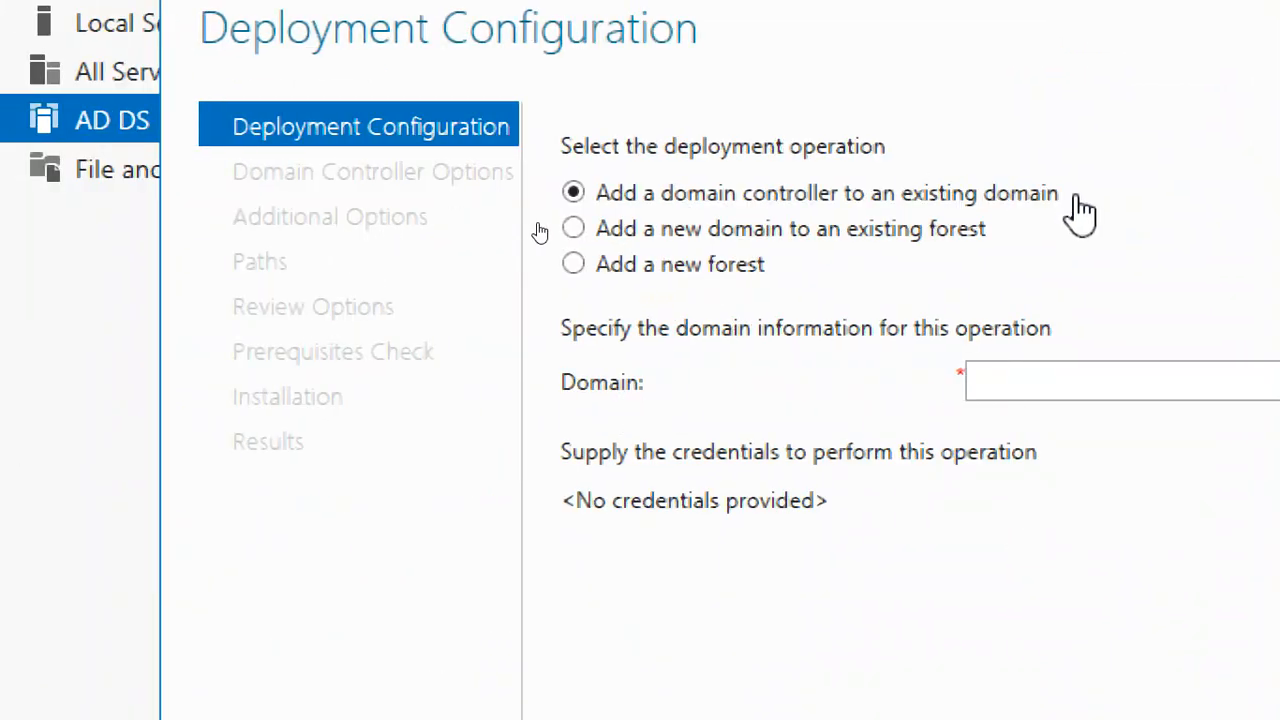
# - Compare the fields required by the three deployment operations, including the Tree Domain and Child Domain types for an existing forest
pyautogui.click(948, 238)
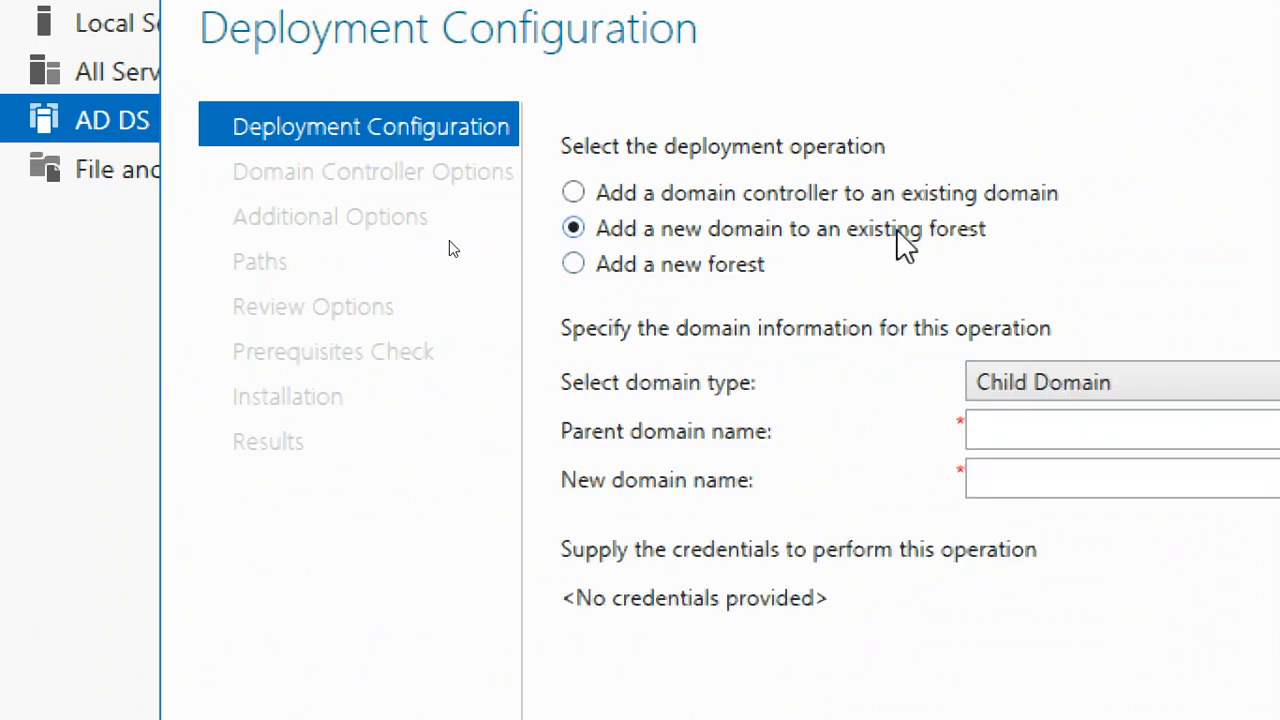
pyautogui.click(722, 268)
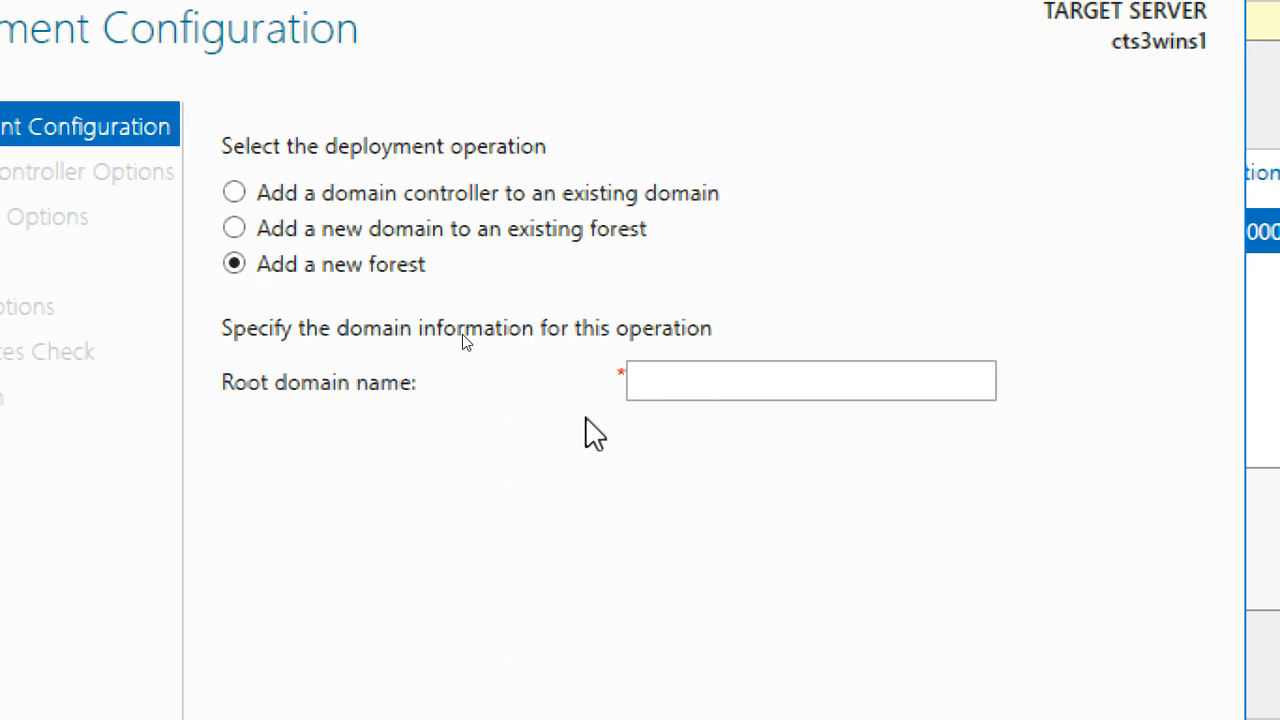
pyautogui.click(350, 240)
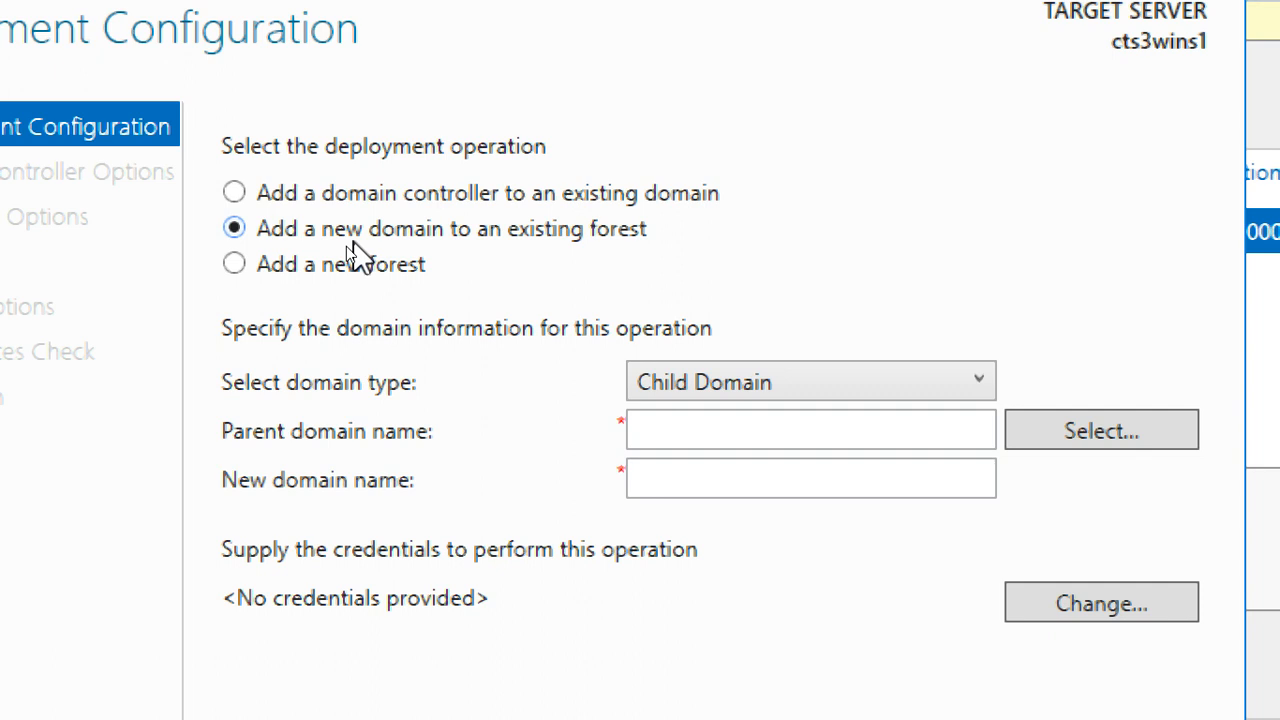
pyautogui.click(866, 393)
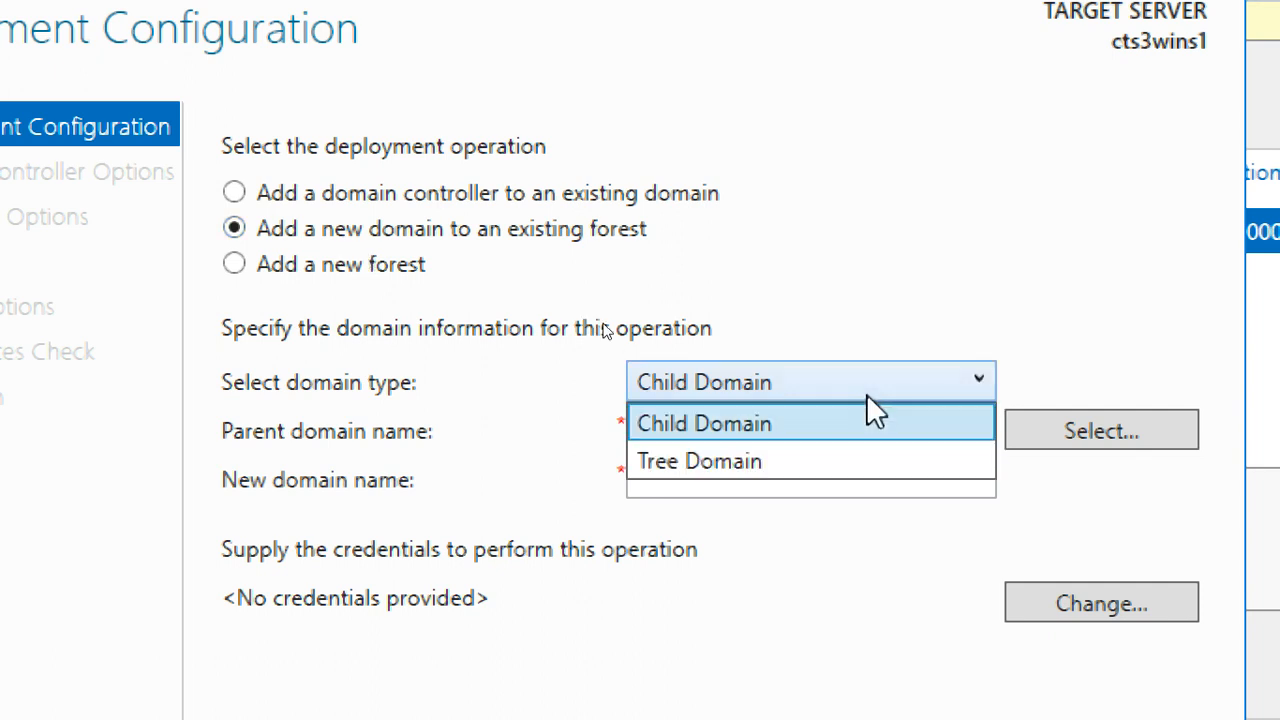
pyautogui.click(846, 477)
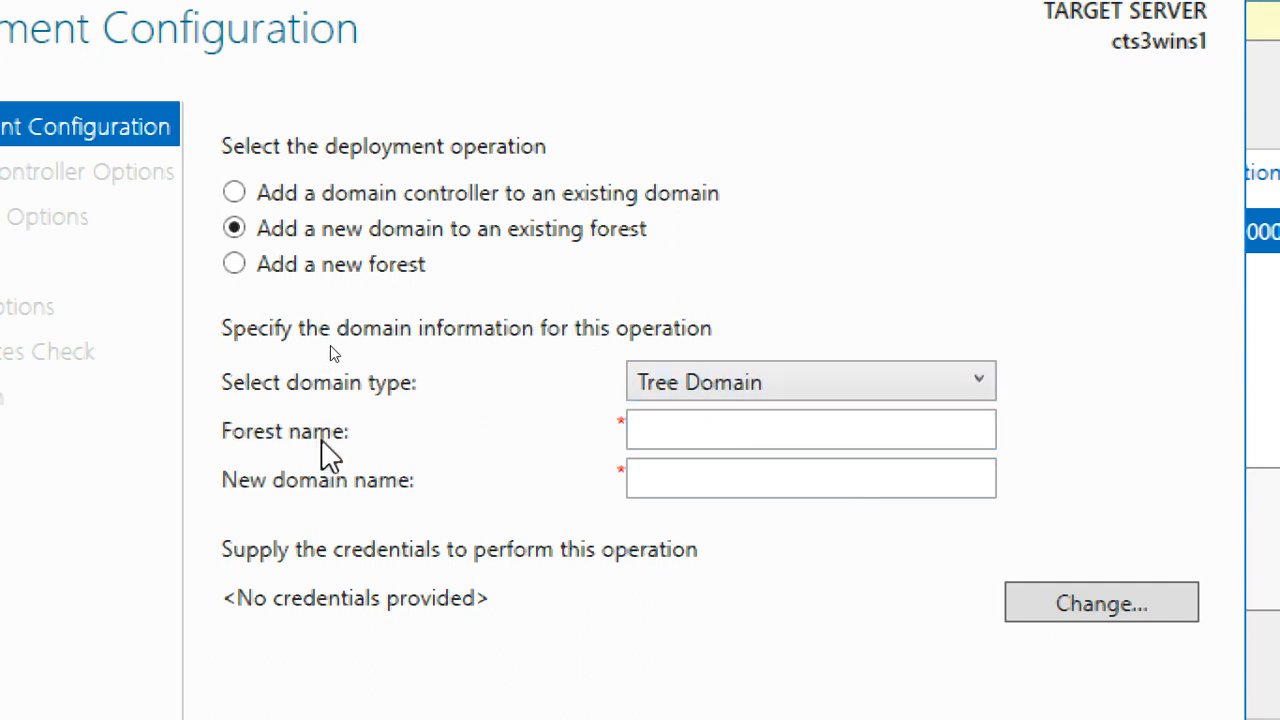
pyautogui.click(811, 431)
pyautogui.click(807, 477)
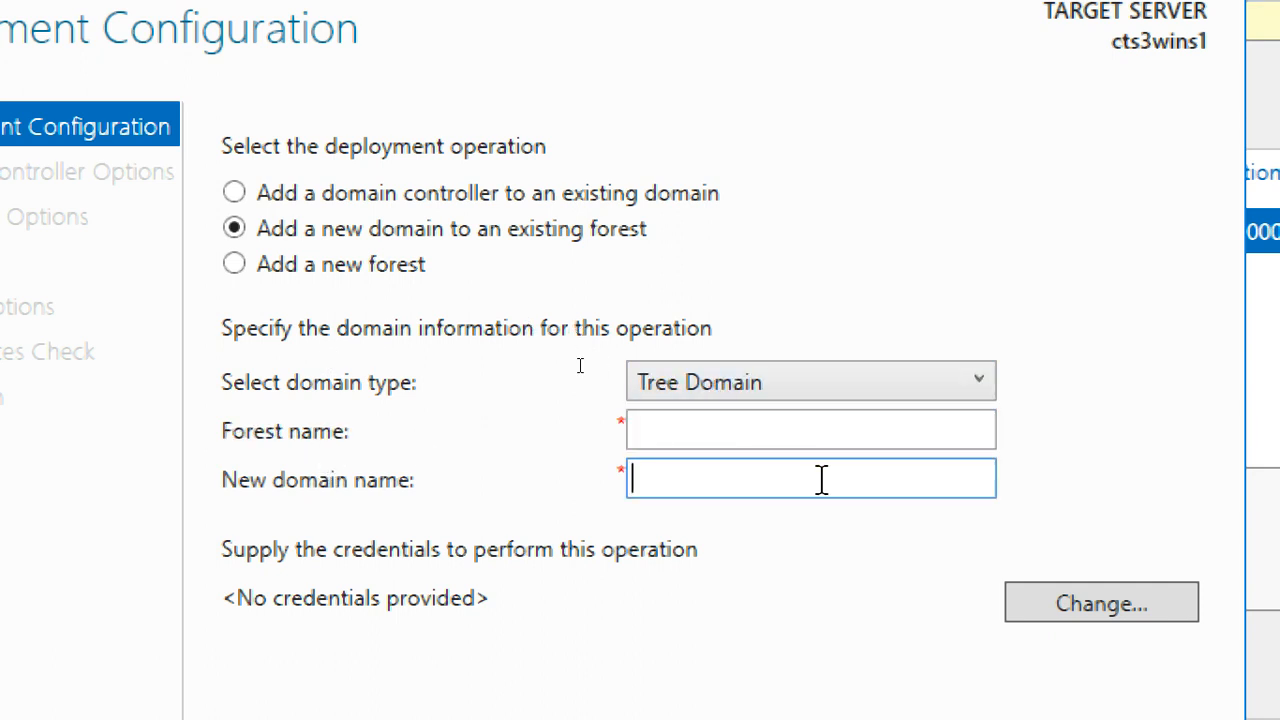
pyautogui.click(811, 440)
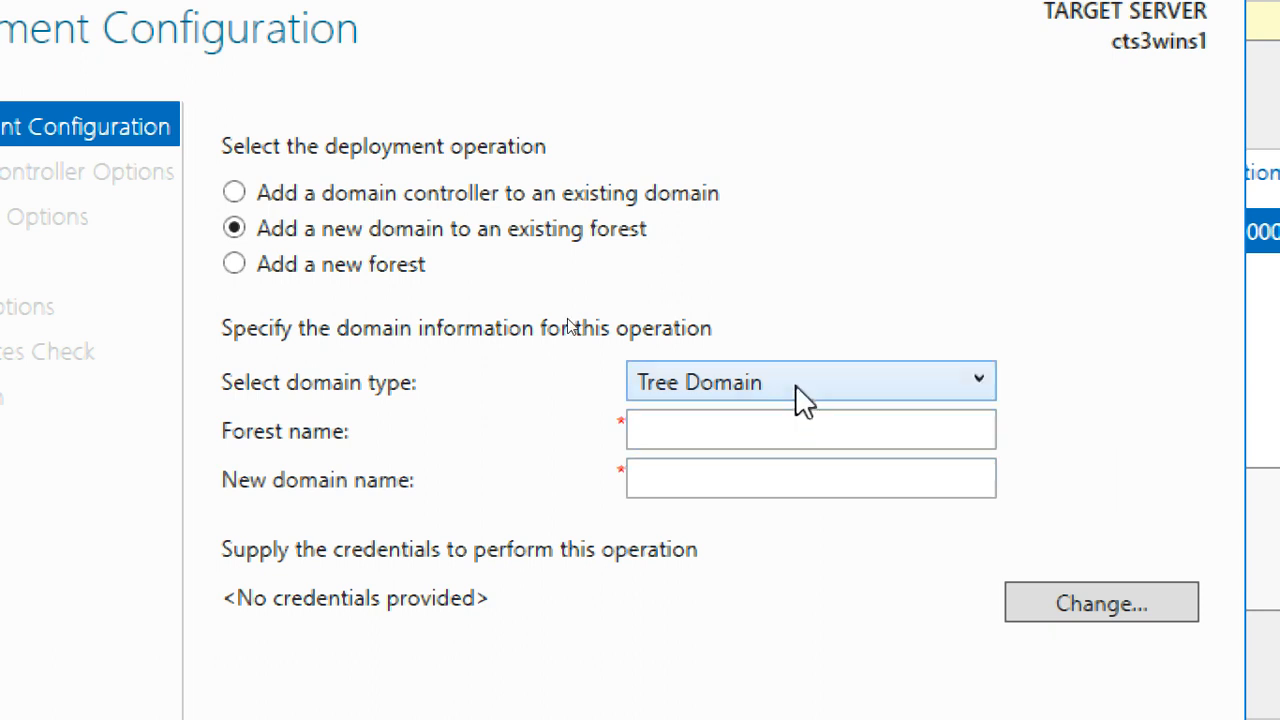
pyautogui.click(794, 388)
pyautogui.click(797, 425)
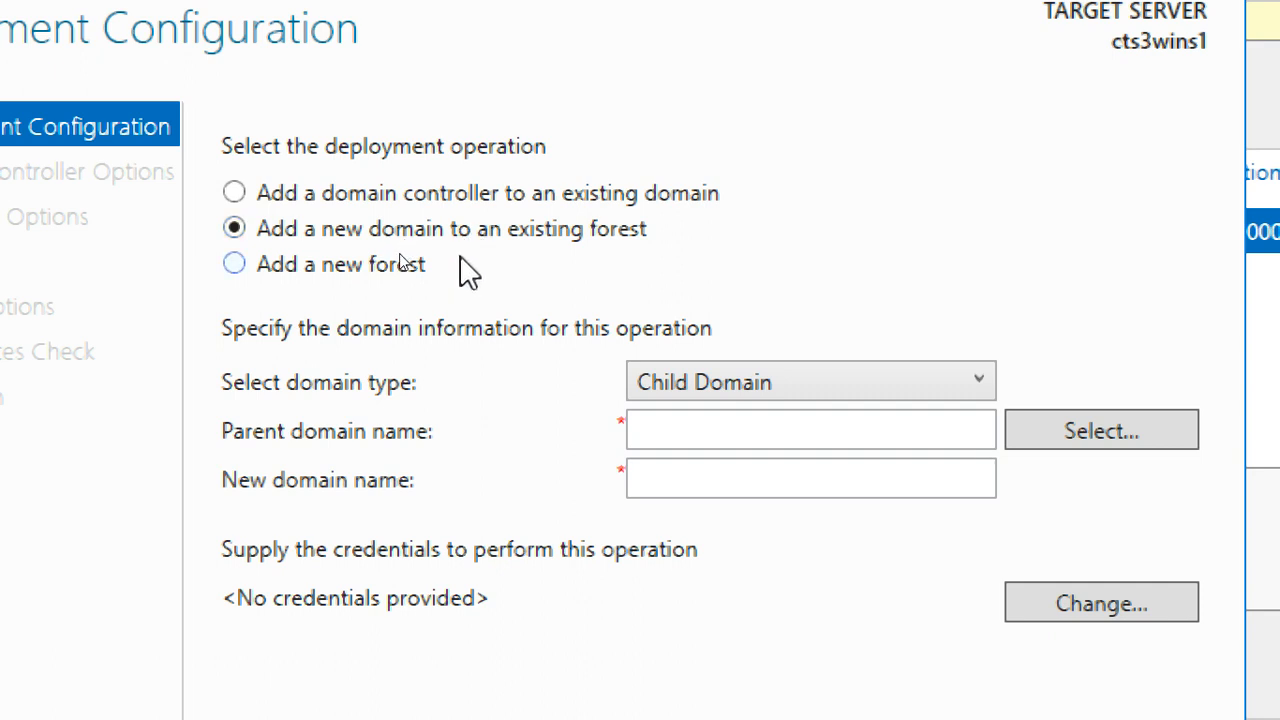
pyautogui.click(467, 193)
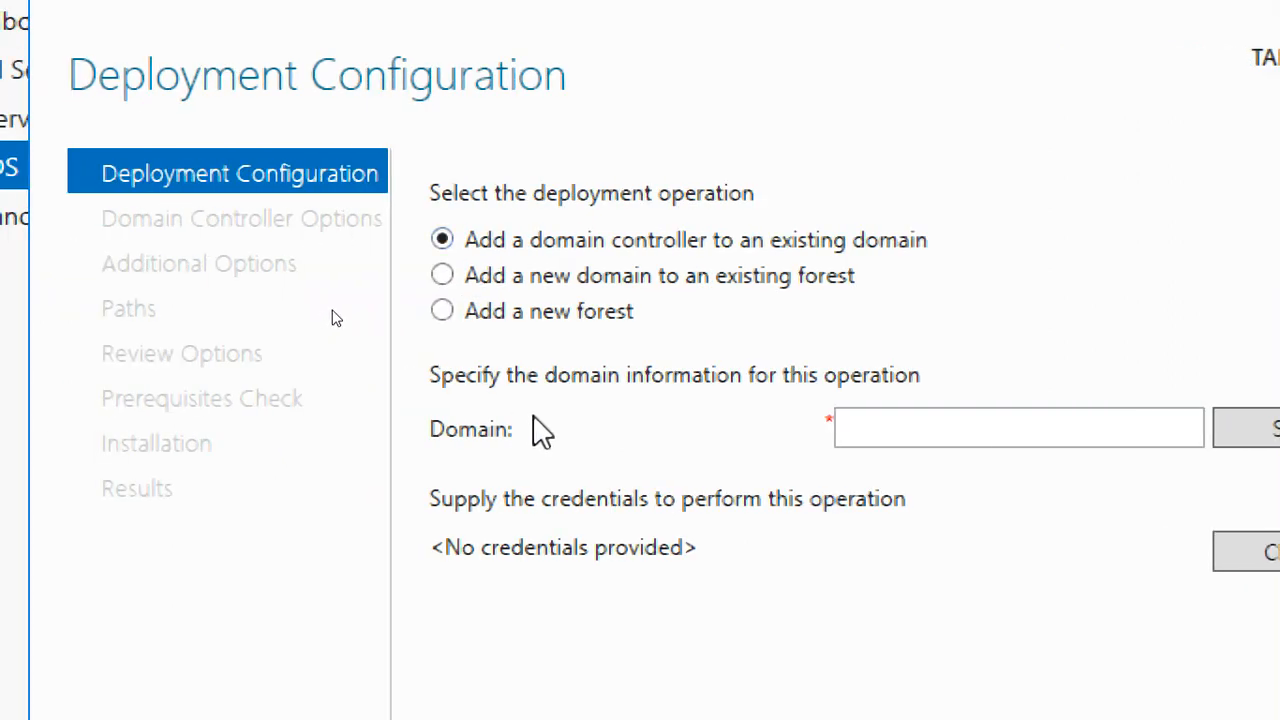
# - Choose to add a new forest with the root domain name latif.com and continue to the domain controller options
pyautogui.click(535, 312)
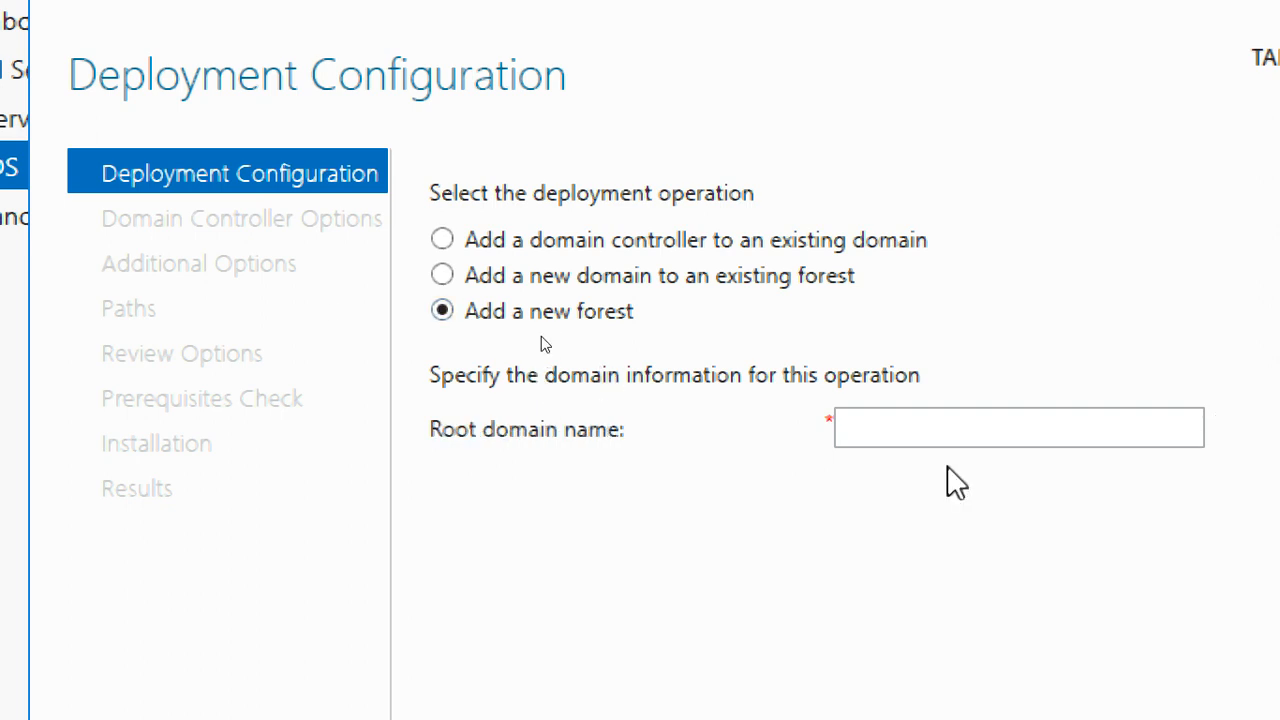
pyautogui.click(943, 422)
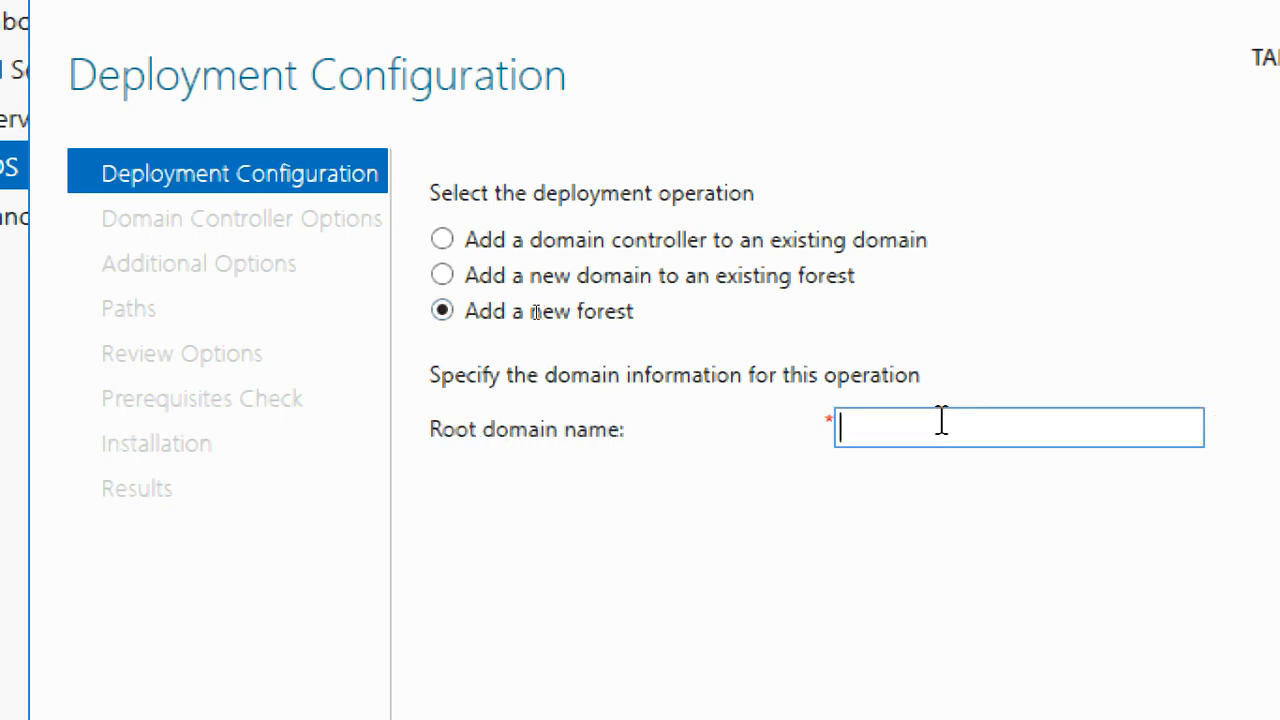
pyautogui.write('latif')
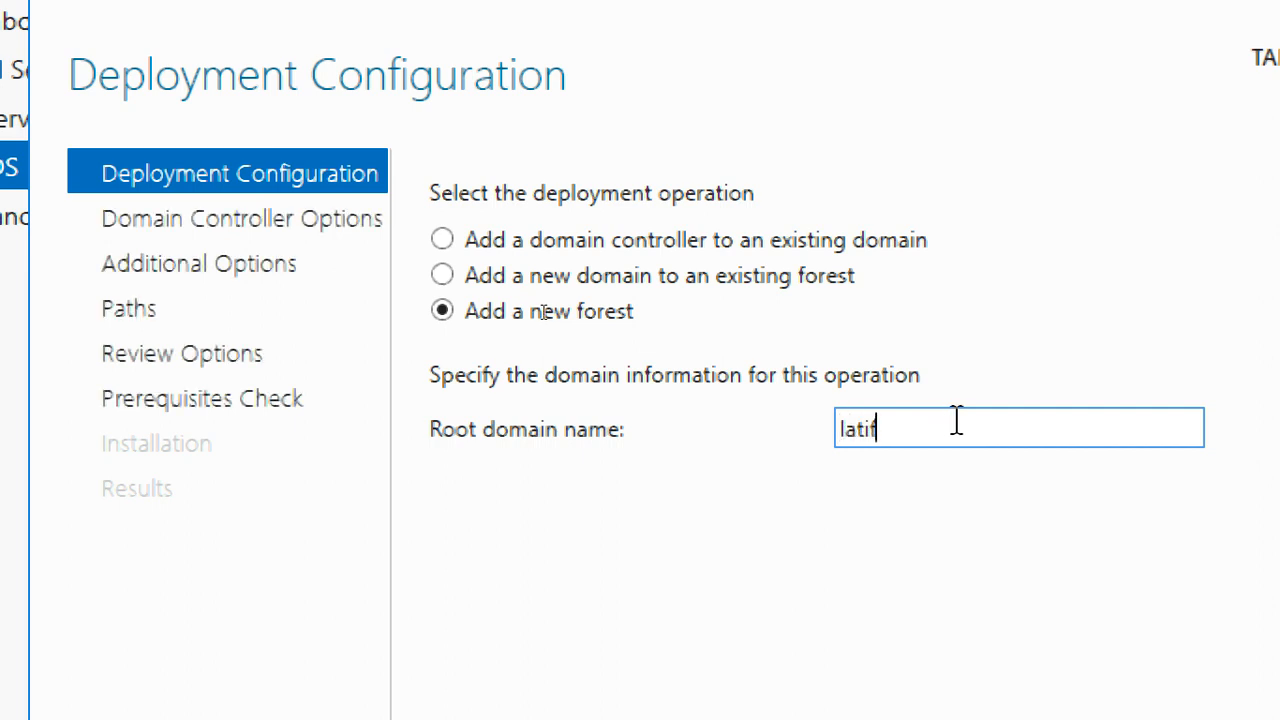
pyautogui.write('.com')
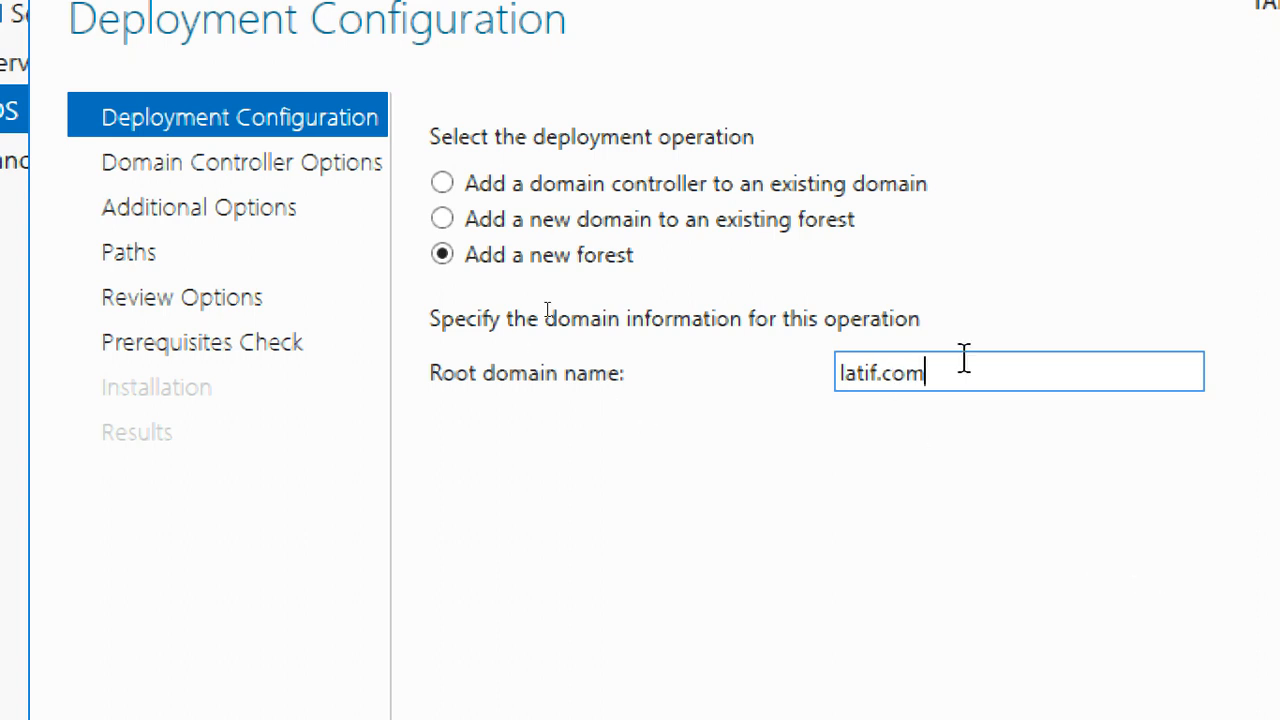
pyautogui.moveTo(963, 358); pyautogui.dragTo(757, 386)
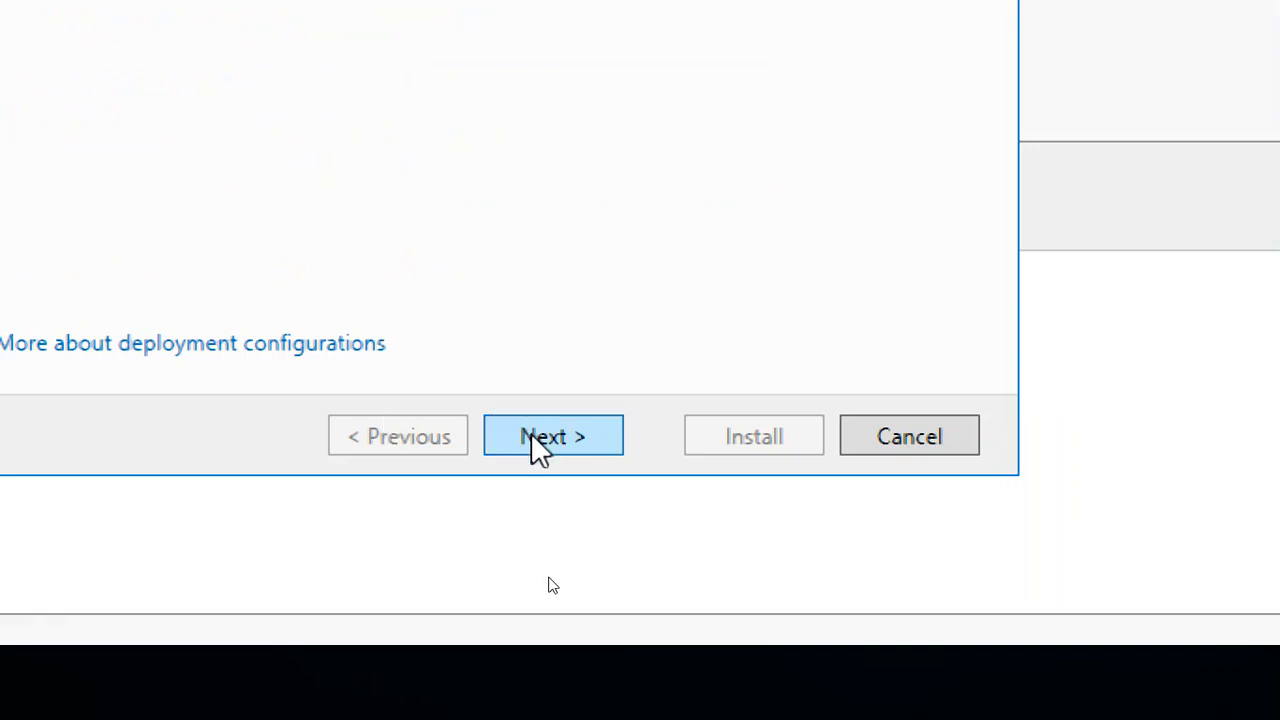
pyautogui.click(545, 440)
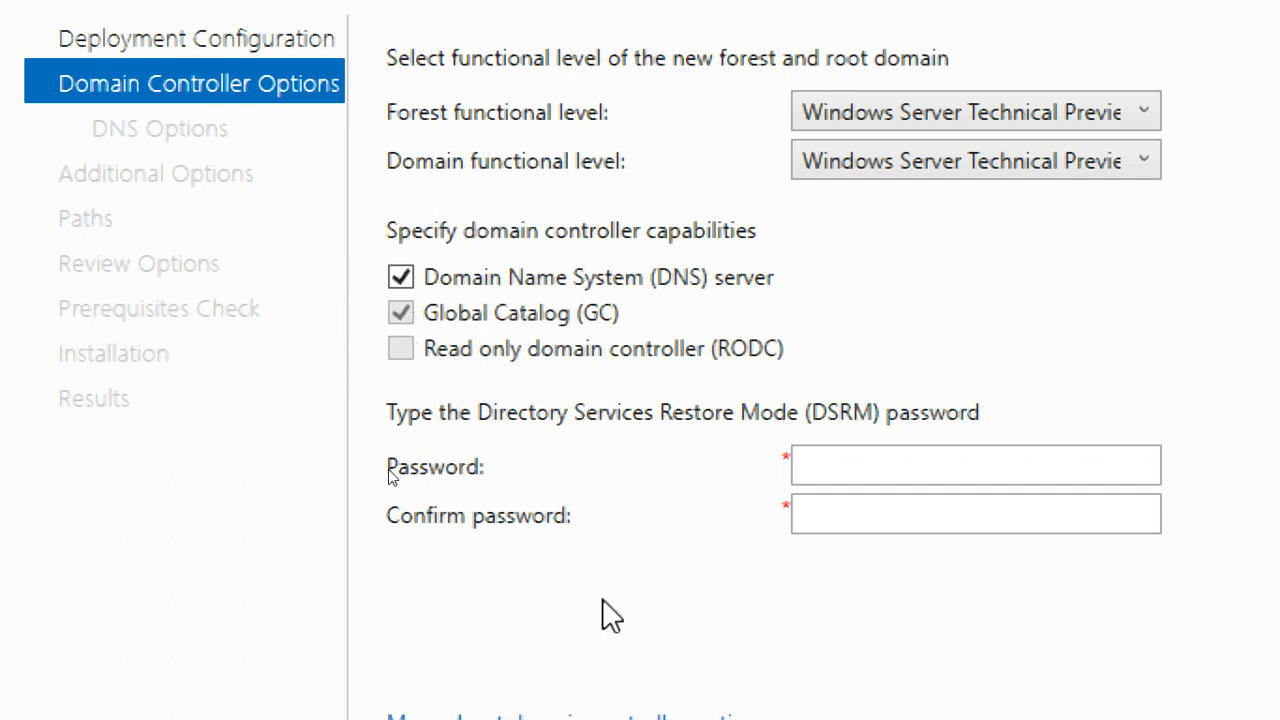
# - Enter and confirm the Directory Services Restore Mode password, and continue to the DNS options
pyautogui.click(1044, 477)
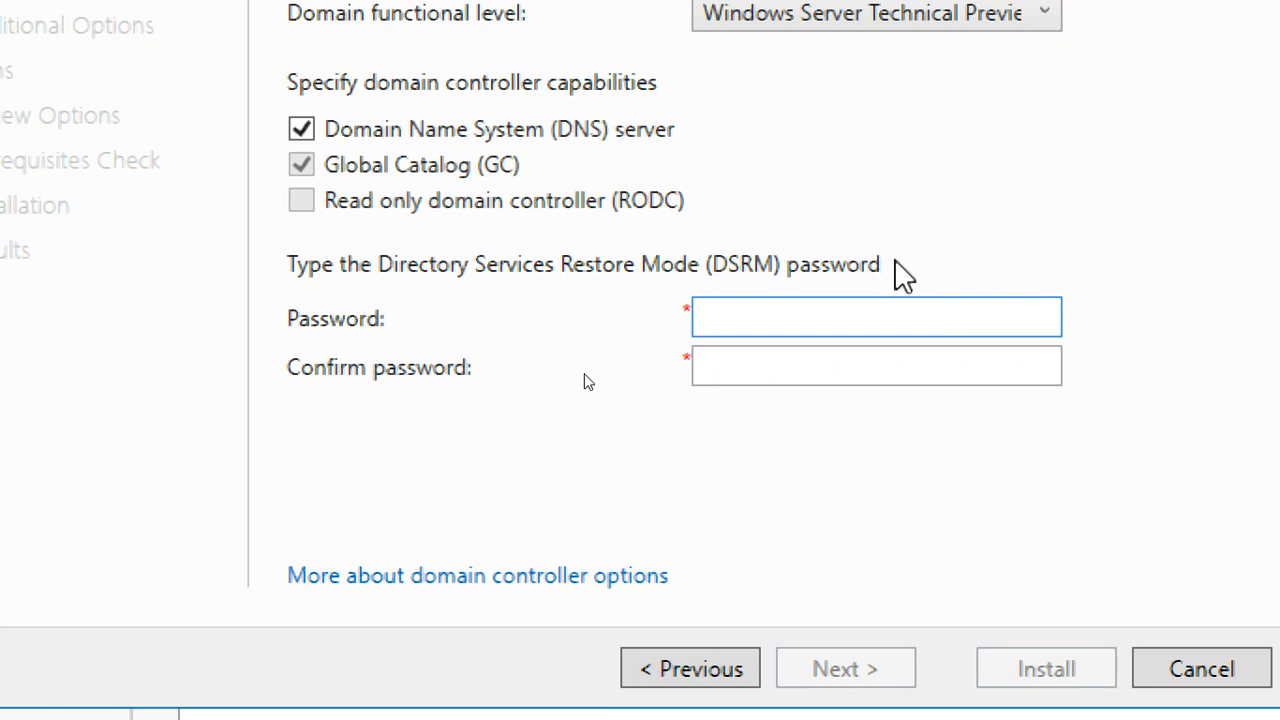
pyautogui.write('•••••')
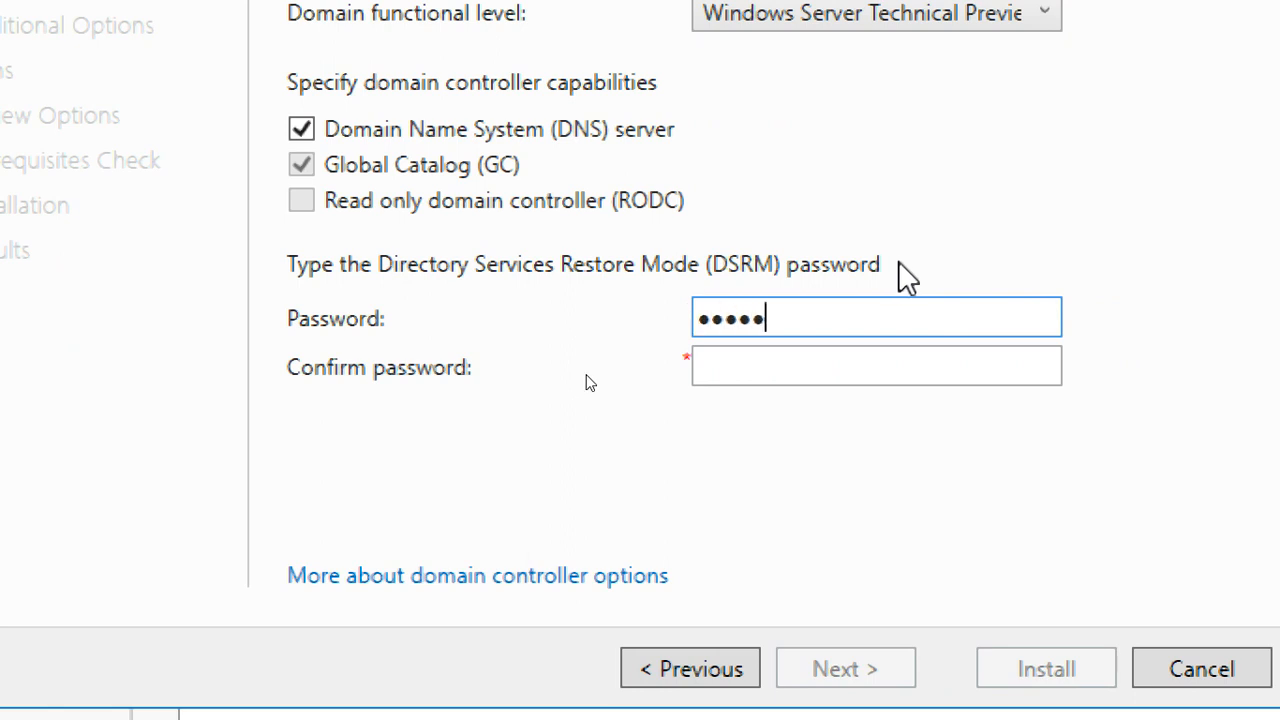
pyautogui.press('Tab')
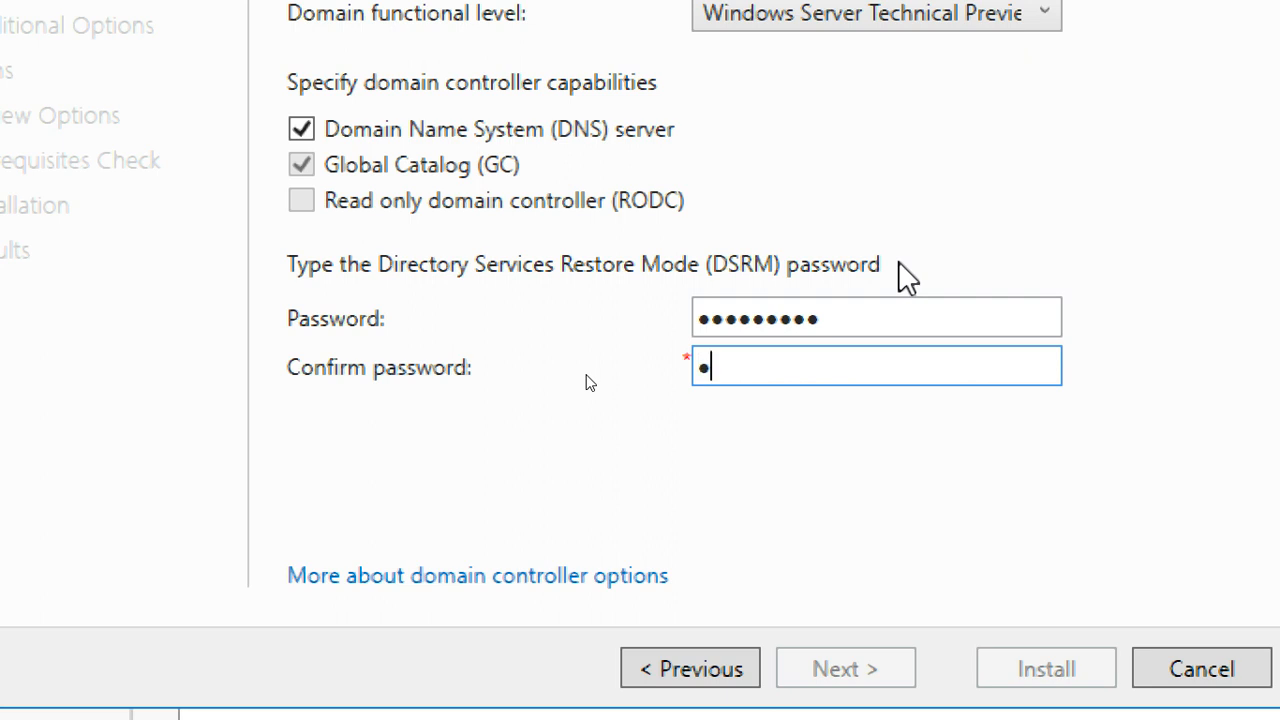
pyautogui.write('••••••••')
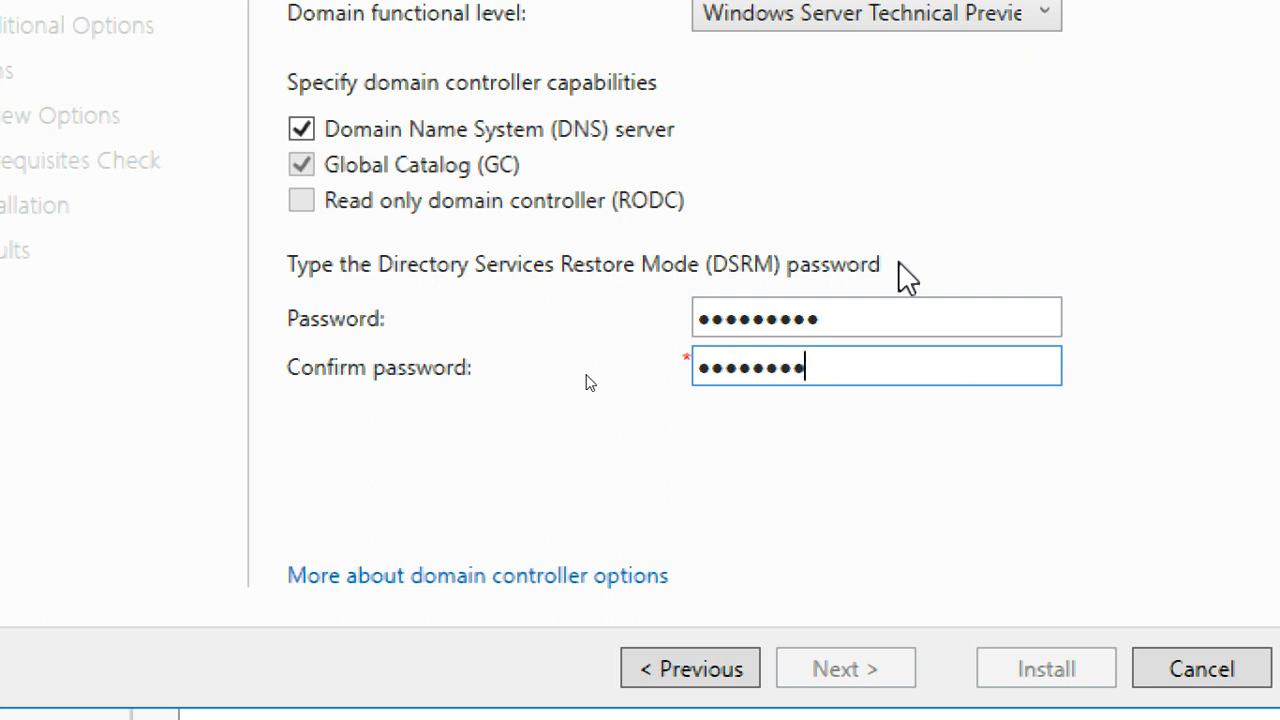
pyautogui.write('•')
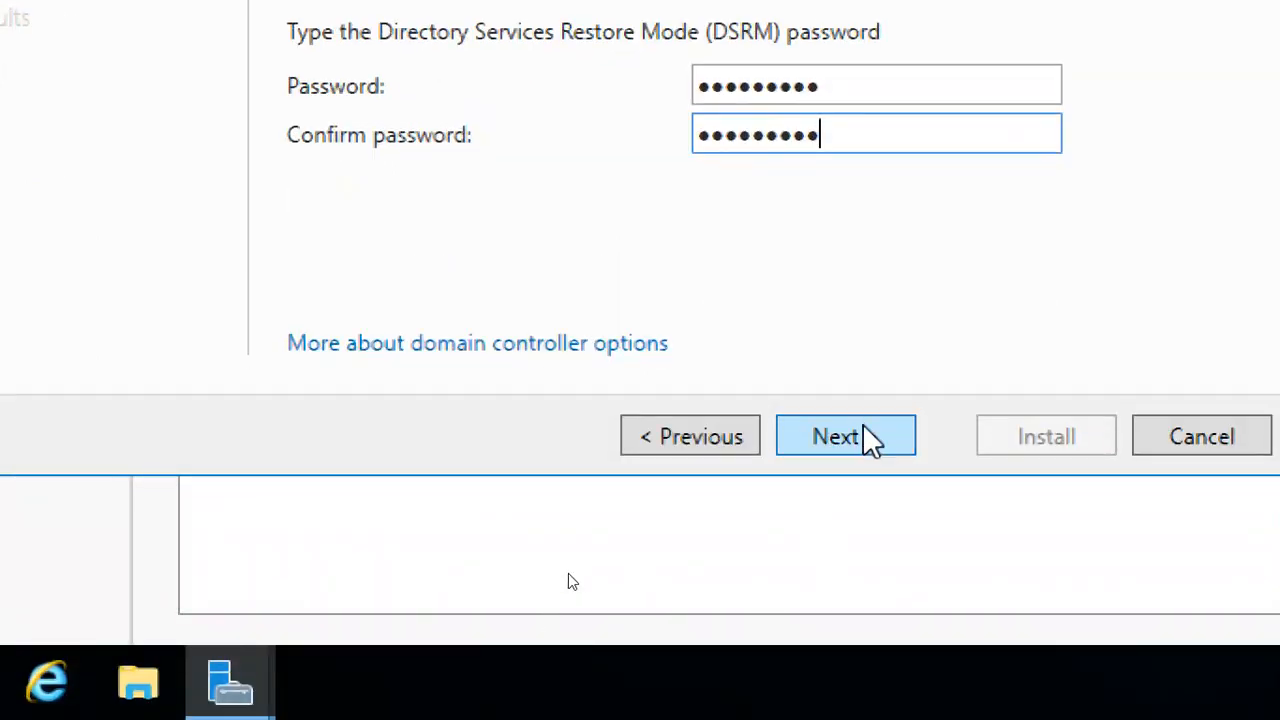
pyautogui.click(866, 438)
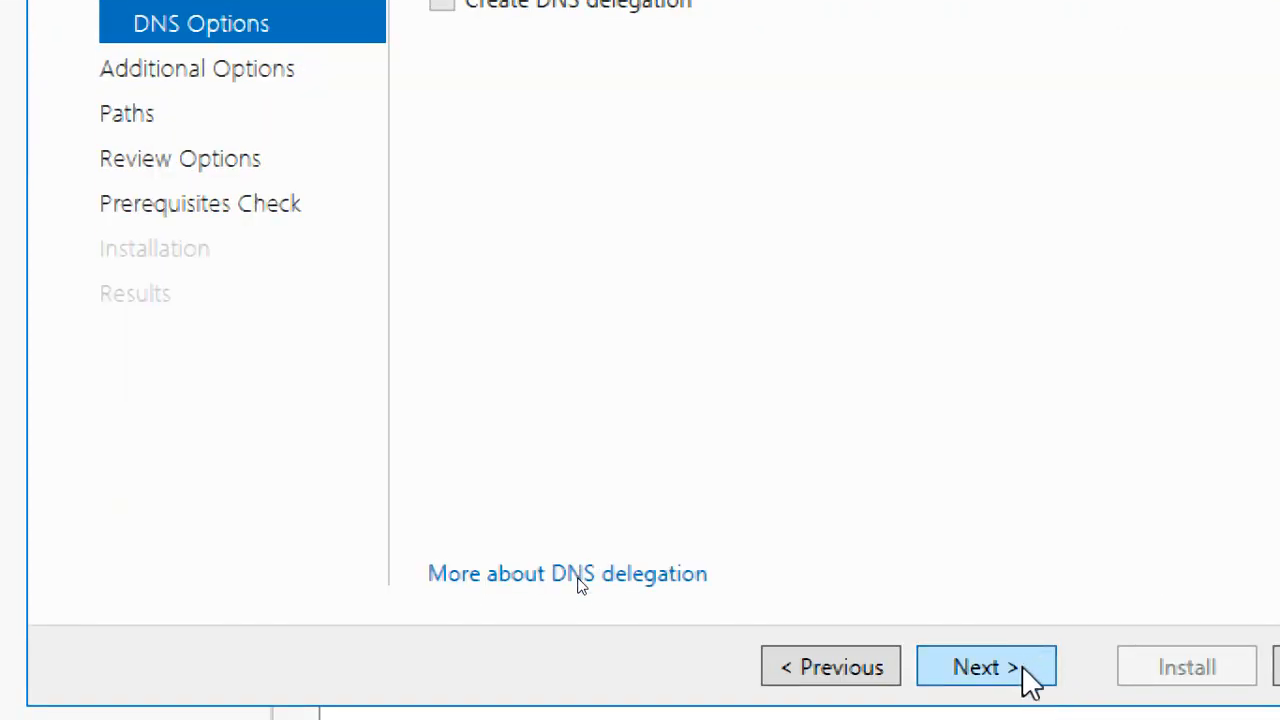
# - Continue past the DNS options without creating a delegation, keep LATIF as the NetBIOS domain name, and proceed to the paths
pyautogui.click(1024, 669)
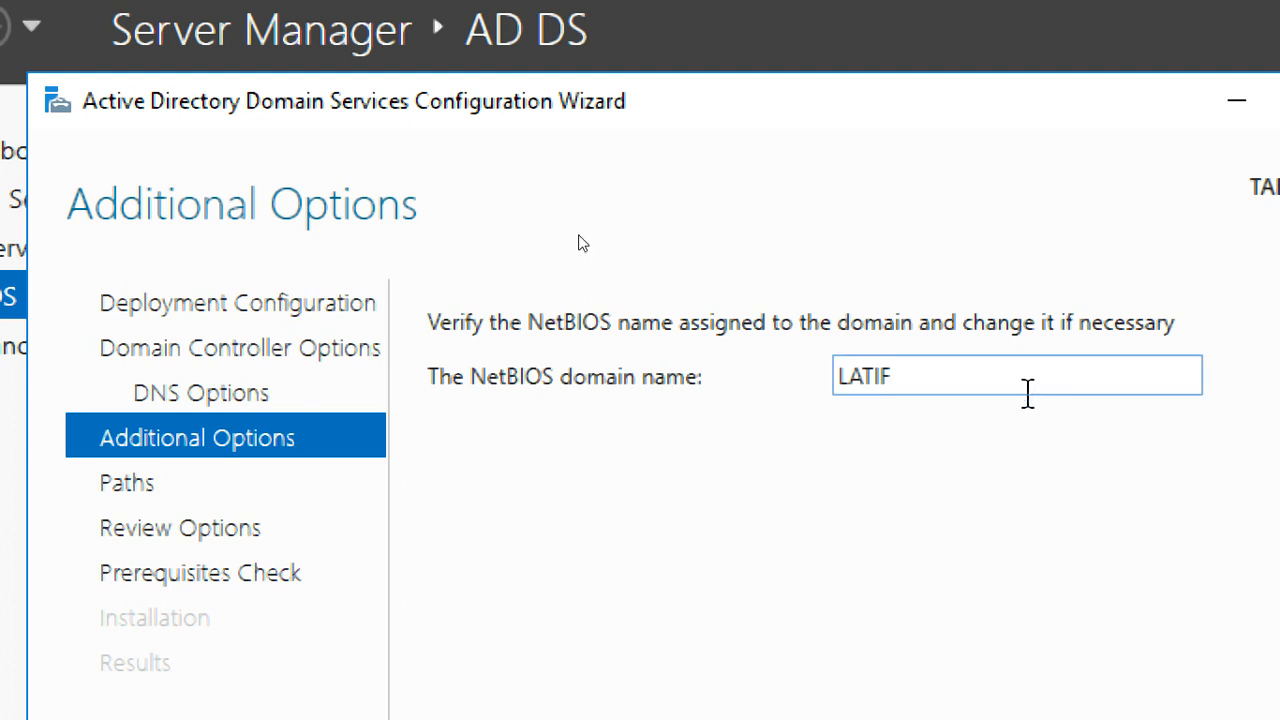
pyautogui.doubleClick(1035, 390)
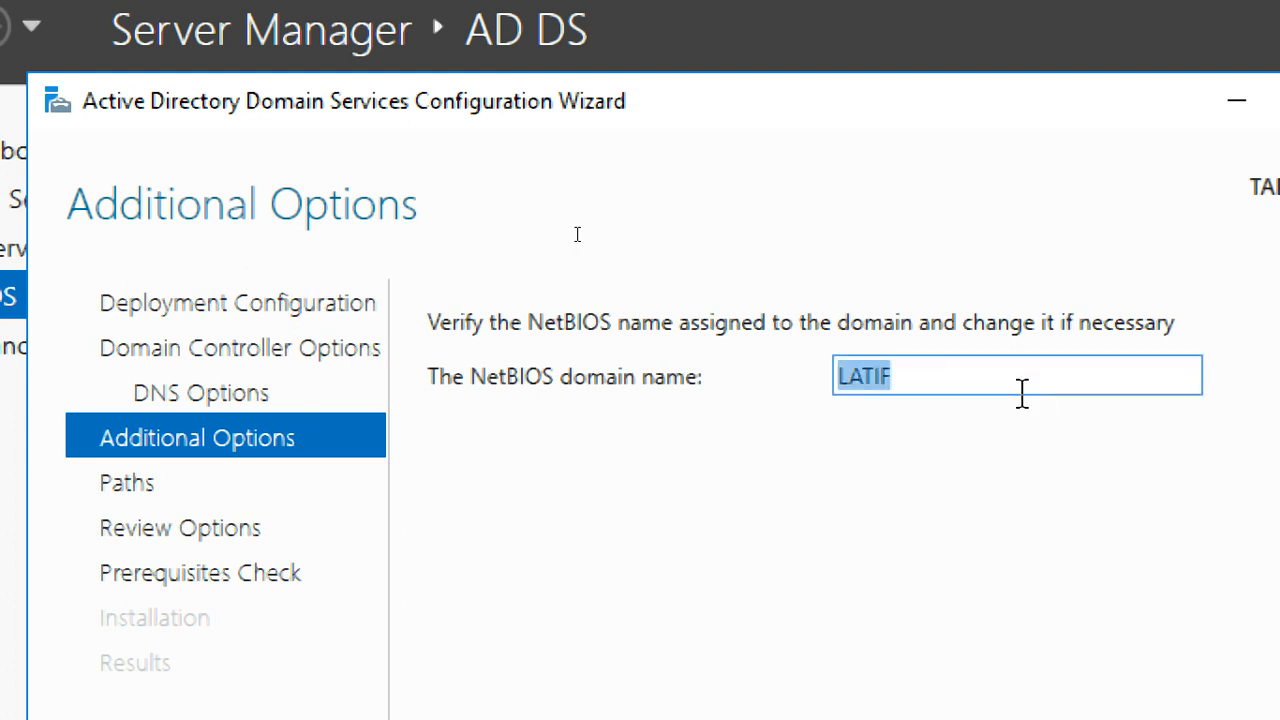
pyautogui.click(1022, 390)
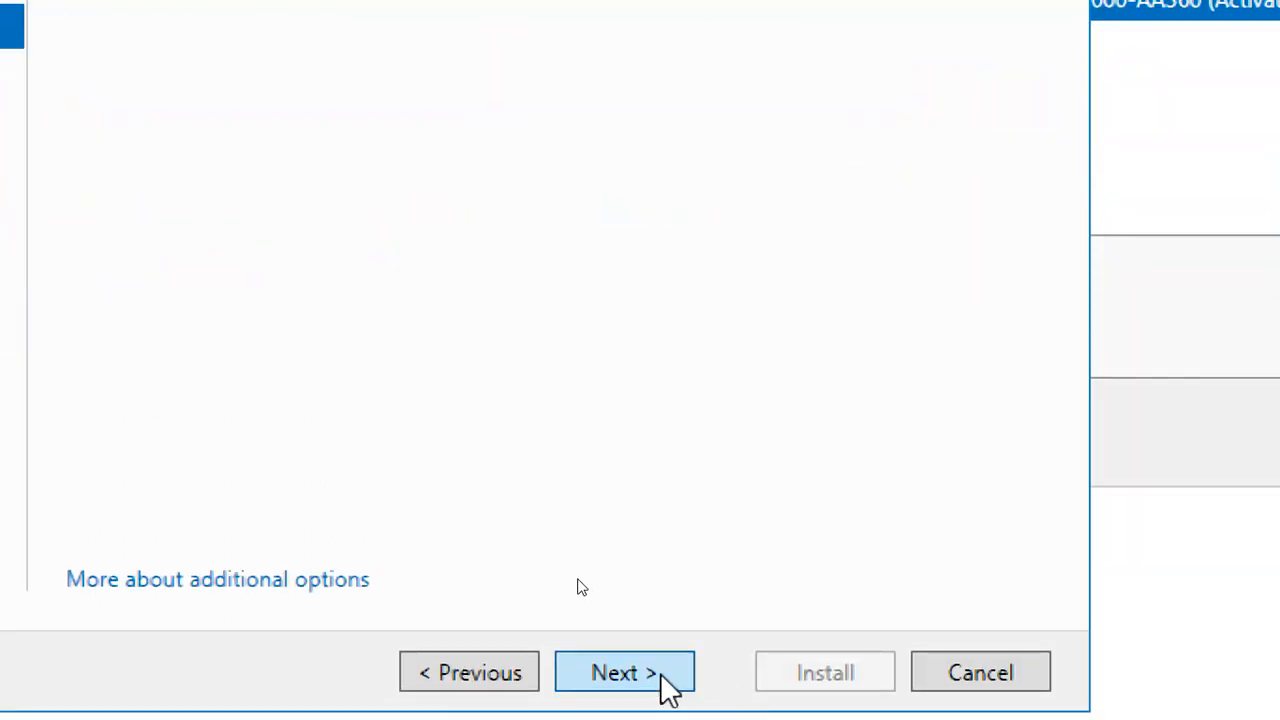
pyautogui.click(664, 668)
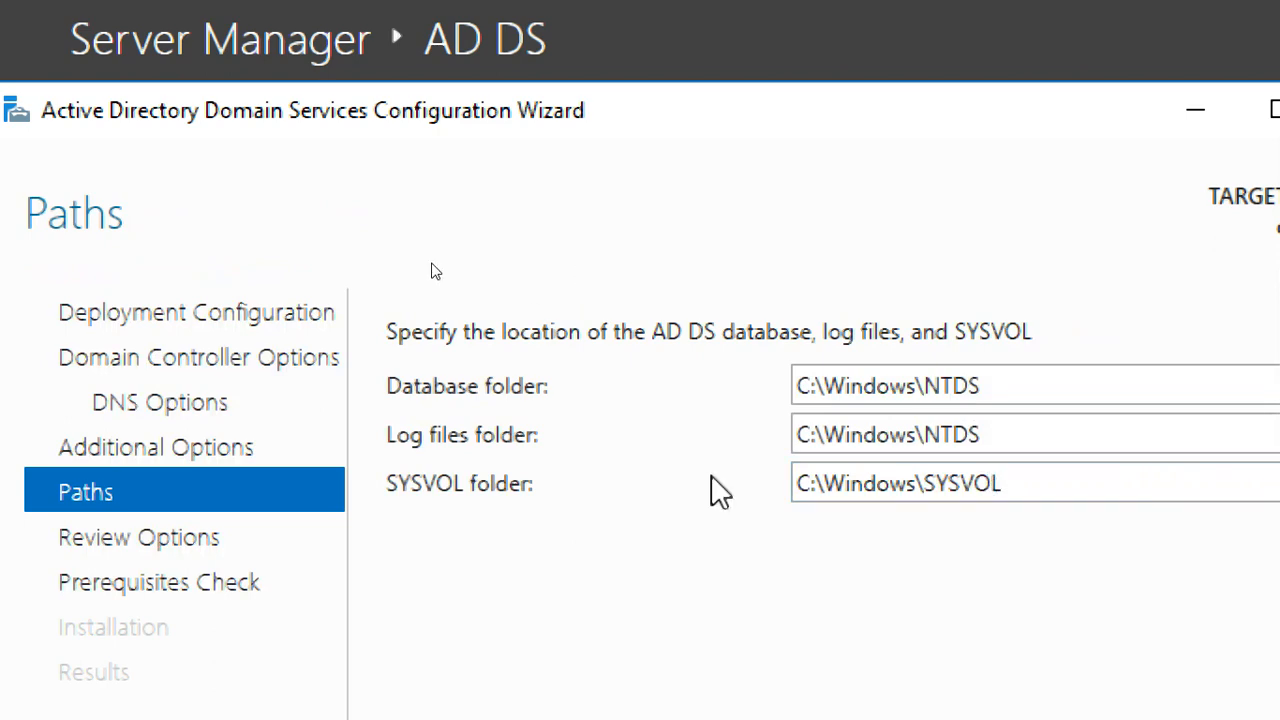
# - Keep C:\Windows\NTDS for the database and log files and C:\Windows\SYSVOL for SYSVOL, and continue to the options review
pyautogui.tripleClick(999, 386)
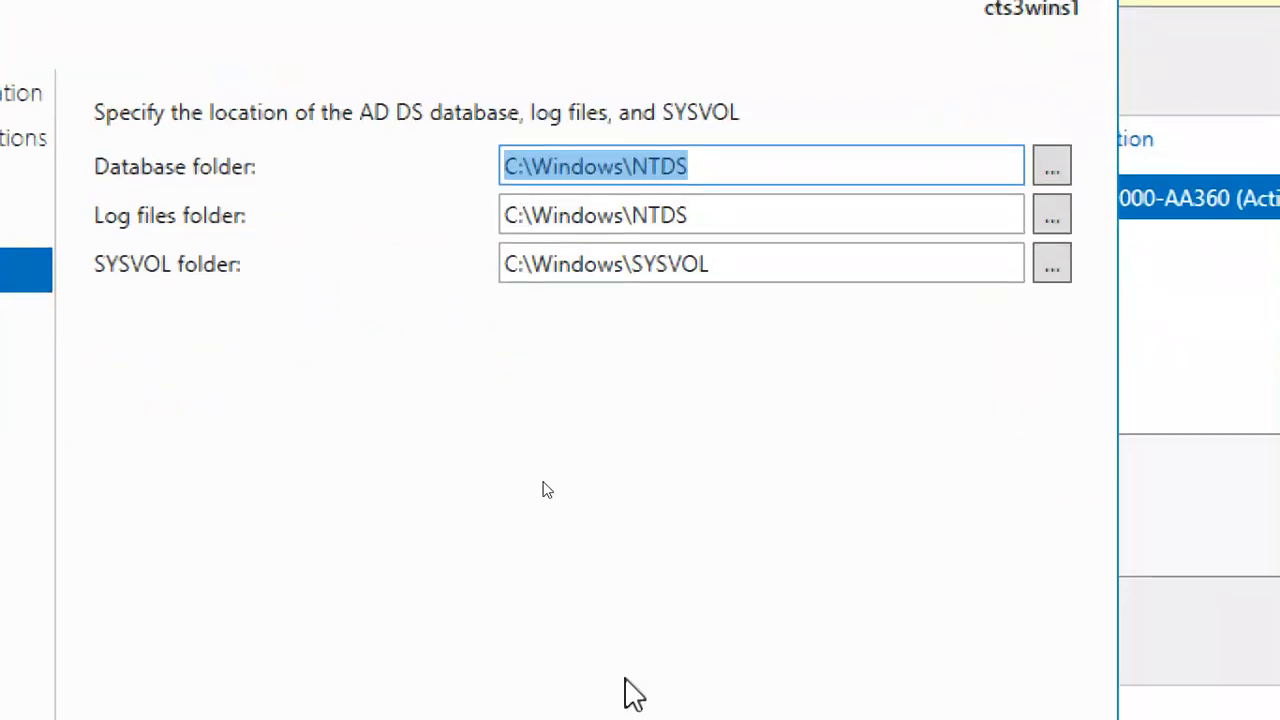
pyautogui.click(718, 157)
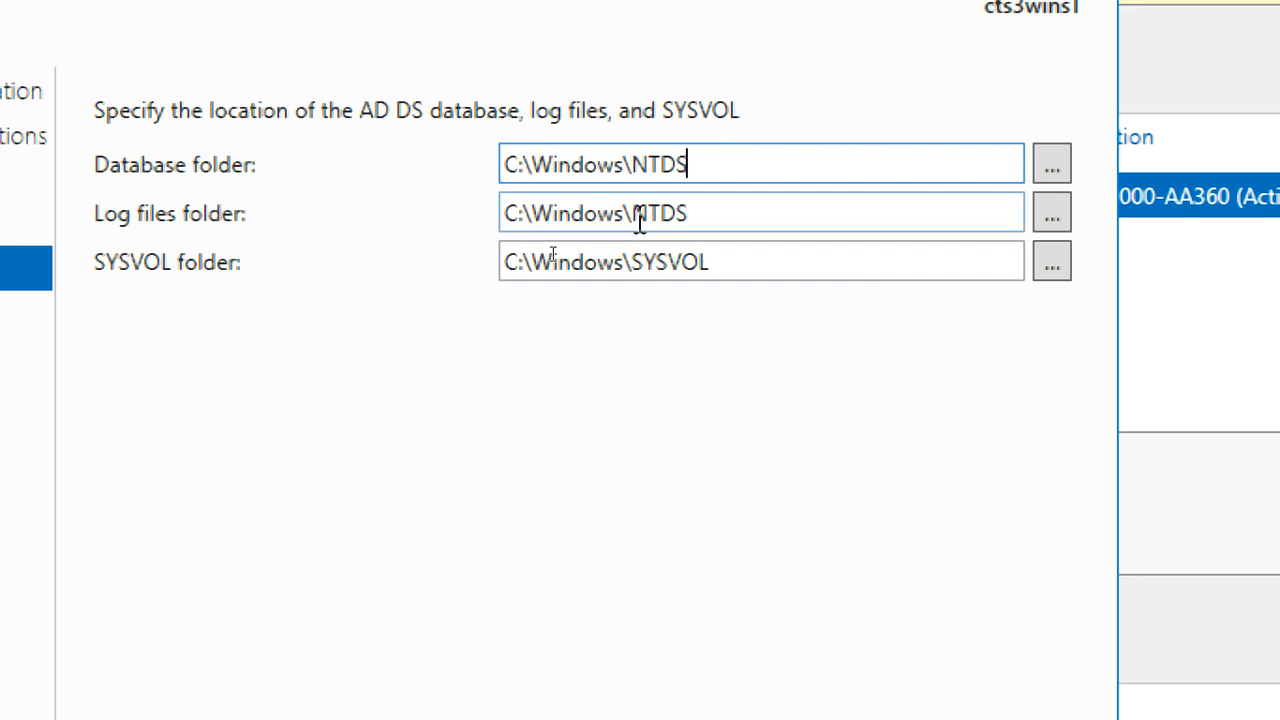
pyautogui.tripleClick(651, 266)
pyautogui.tripleClick(634, 152)
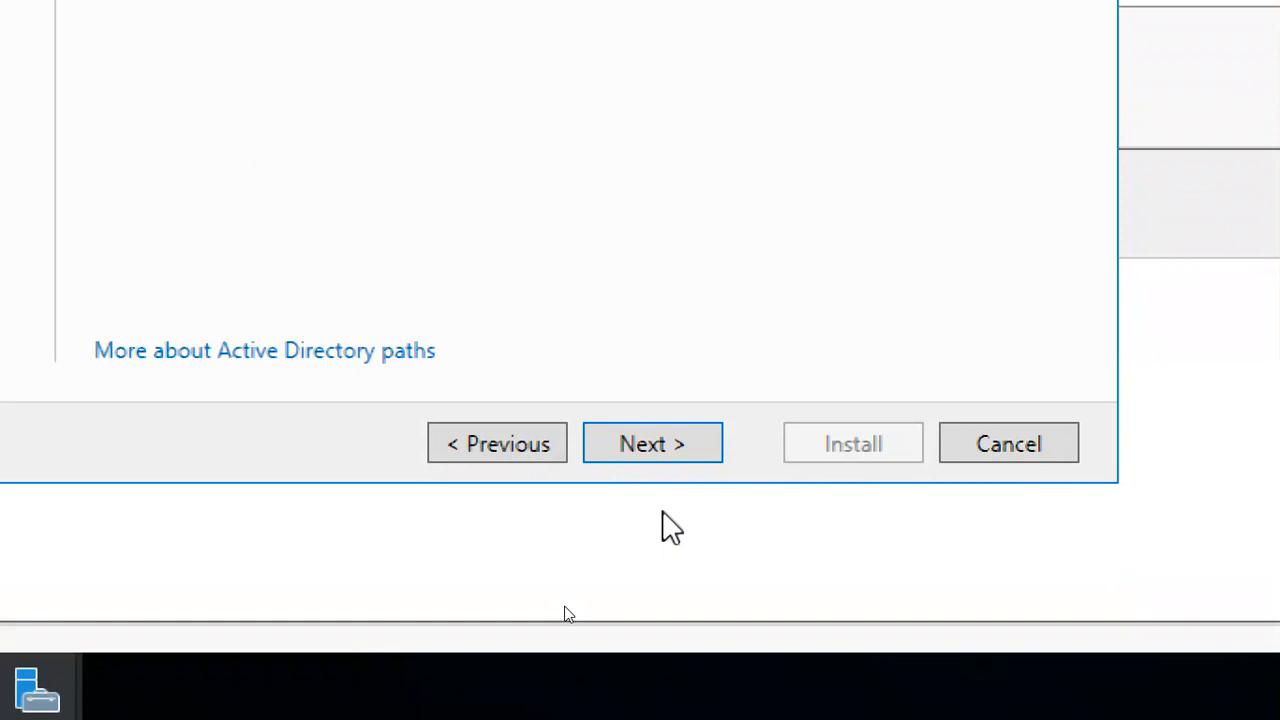
pyautogui.click(664, 452)
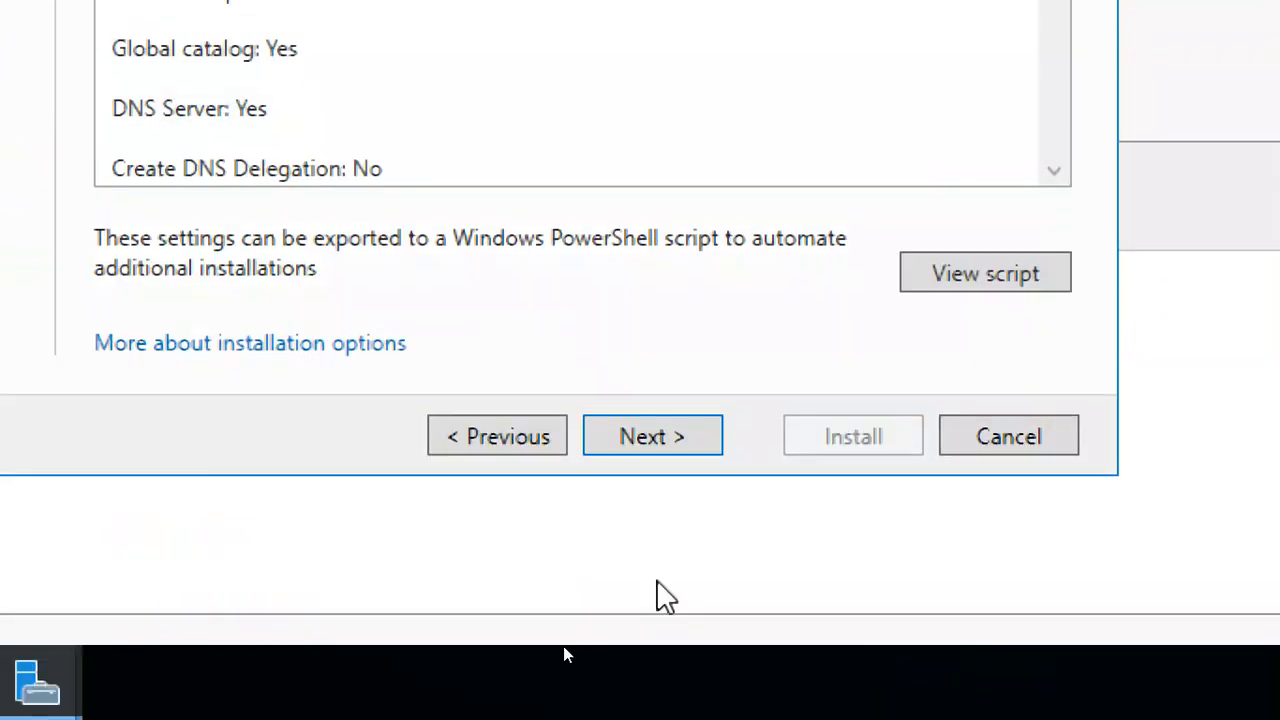
# - Accept the reviewed options, run the prerequisites check, and start the domain controller installation
pyautogui.click(693, 442)
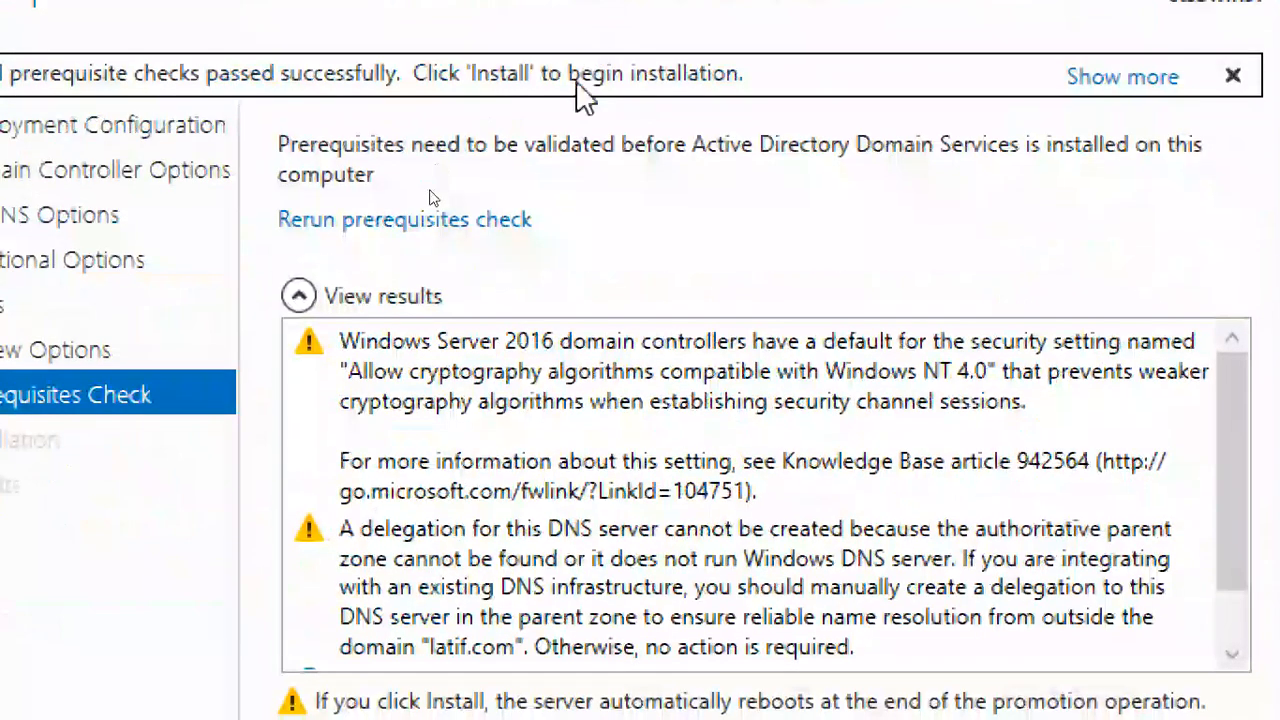
pyautogui.click(641, 626)
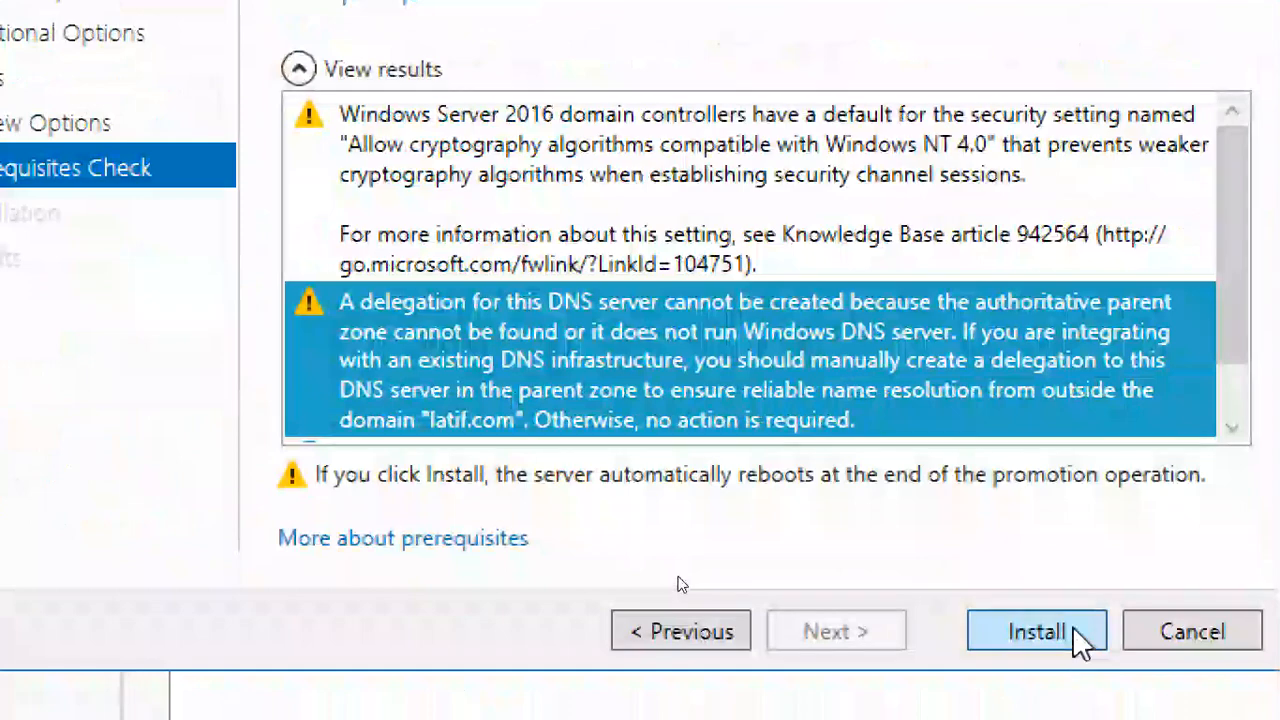
pyautogui.click(1072, 630)
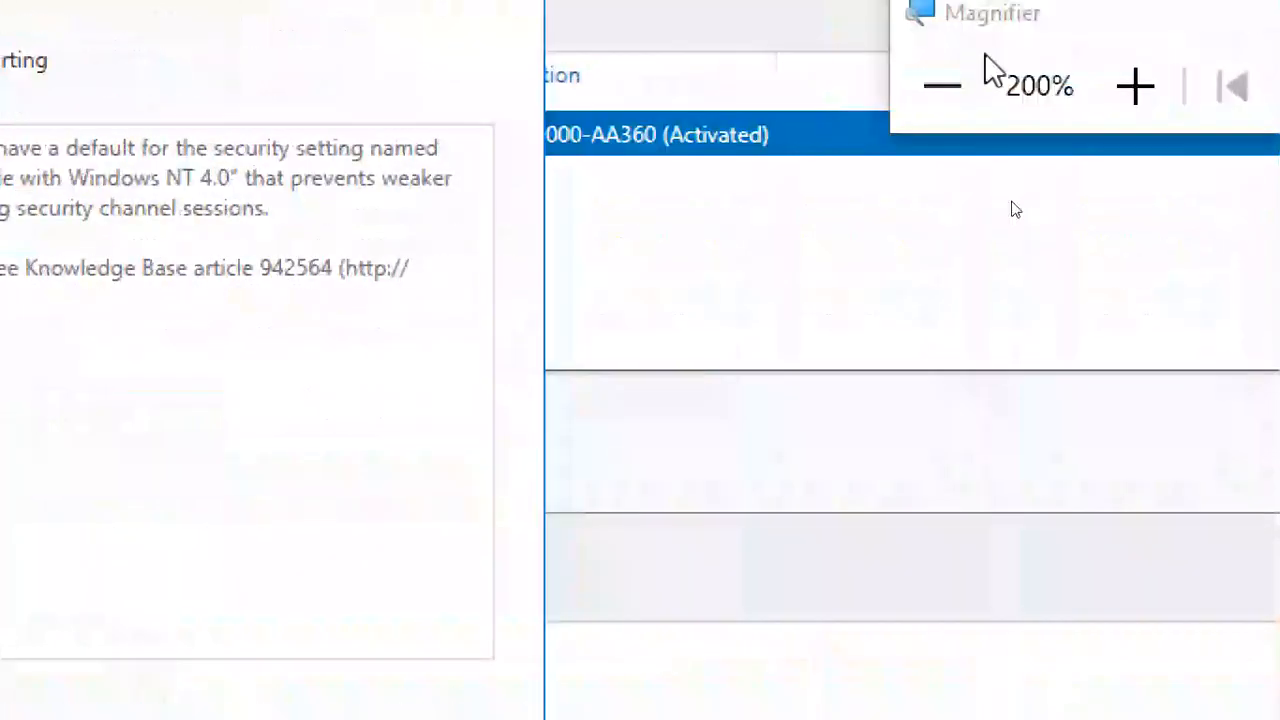
pyautogui.click(944, 88)
pyautogui.click(944, 88)
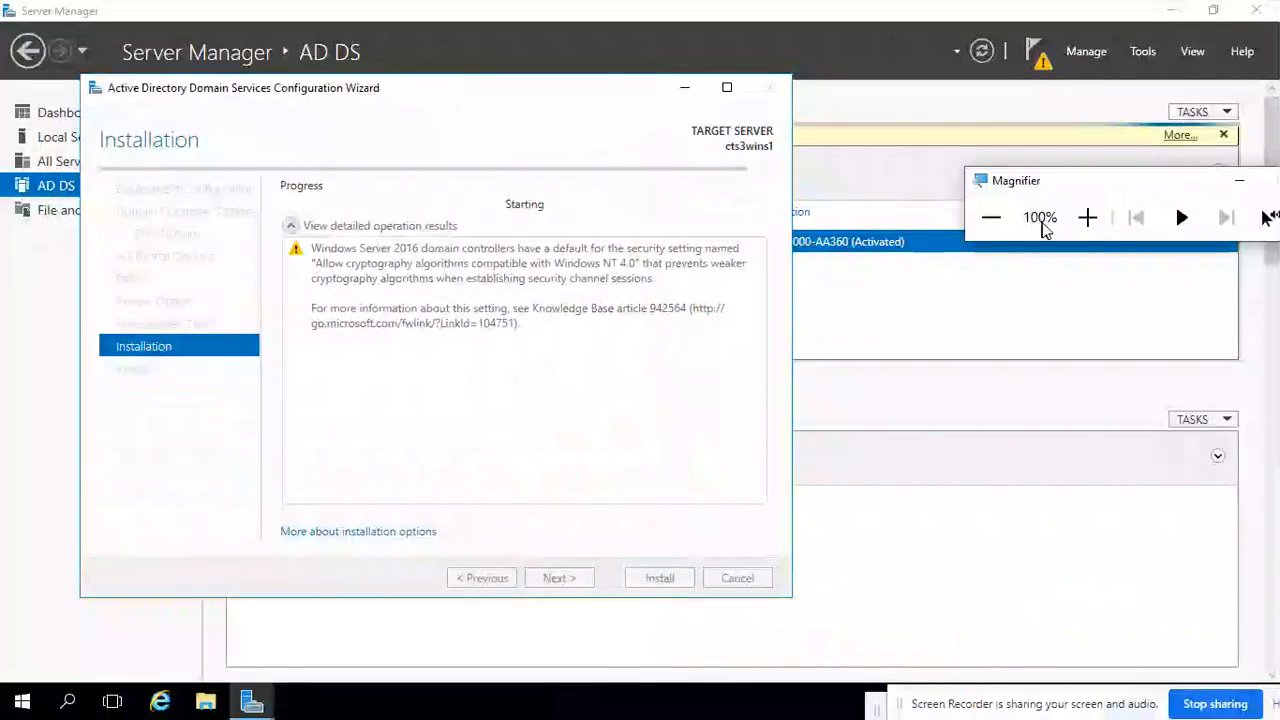
pyautogui.click(1087, 217)
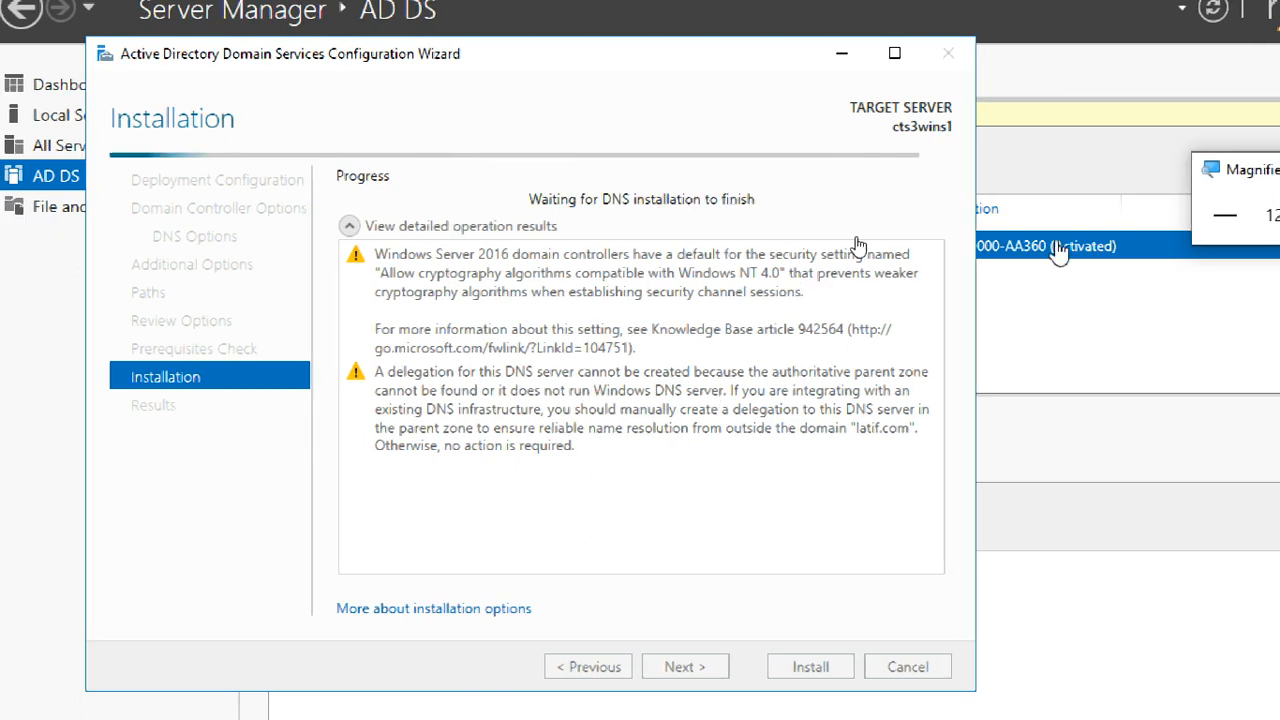
pyautogui.click(1222, 216)
pyautogui.moveTo(1005, 184); pyautogui.dragTo(999, 131)
pyautogui.click(1072, 165)
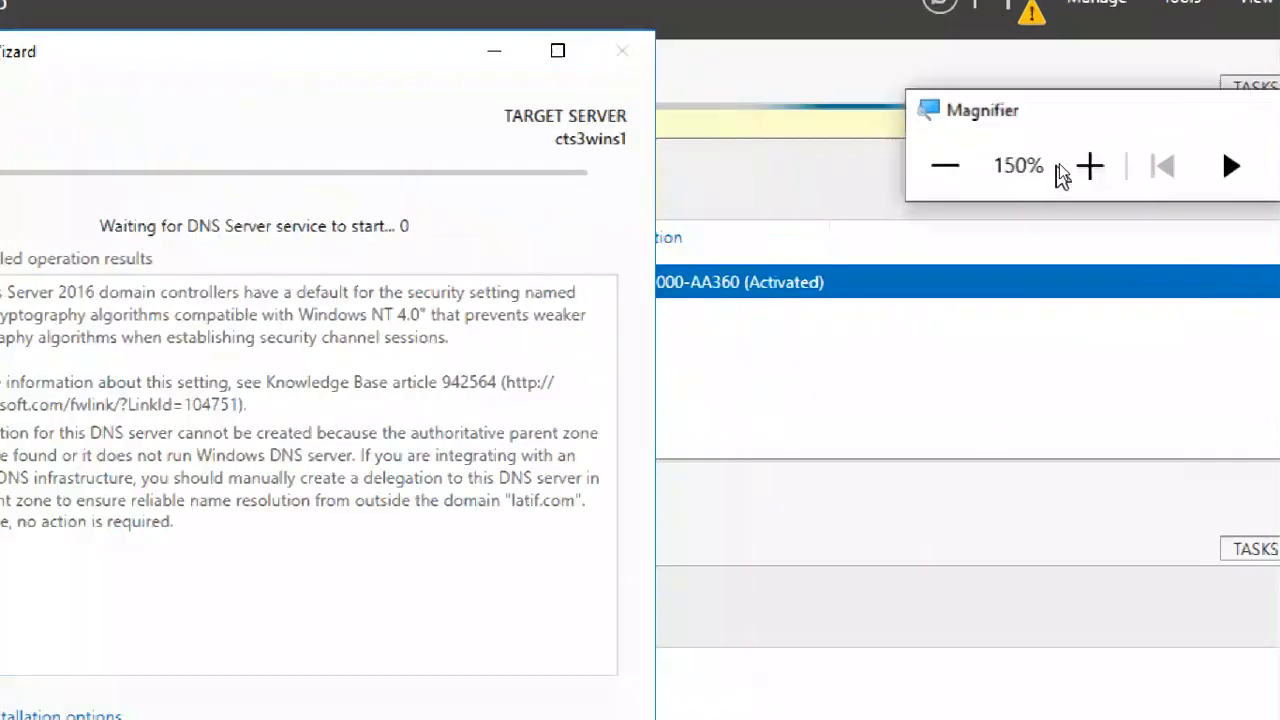
pyautogui.click(1067, 173)
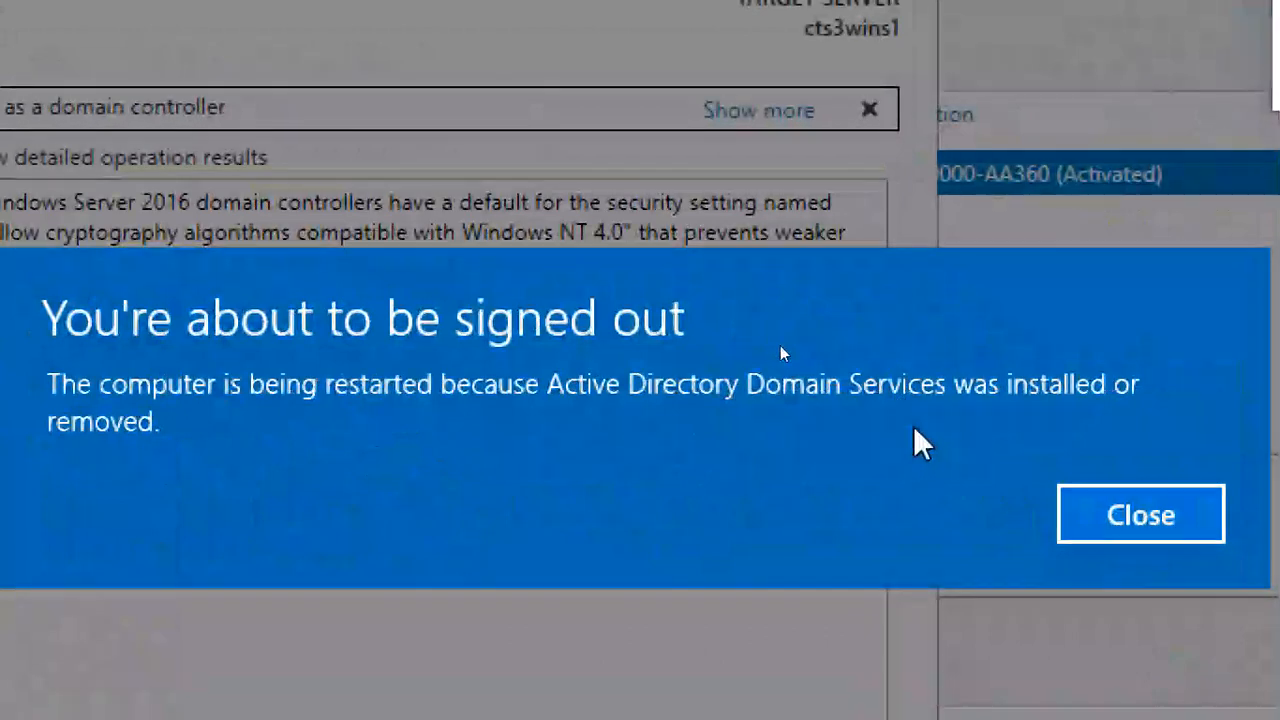
# - Close the sign-out notice and the domain services configuration wizard, and let the server restart
pyautogui.click(1163, 522)
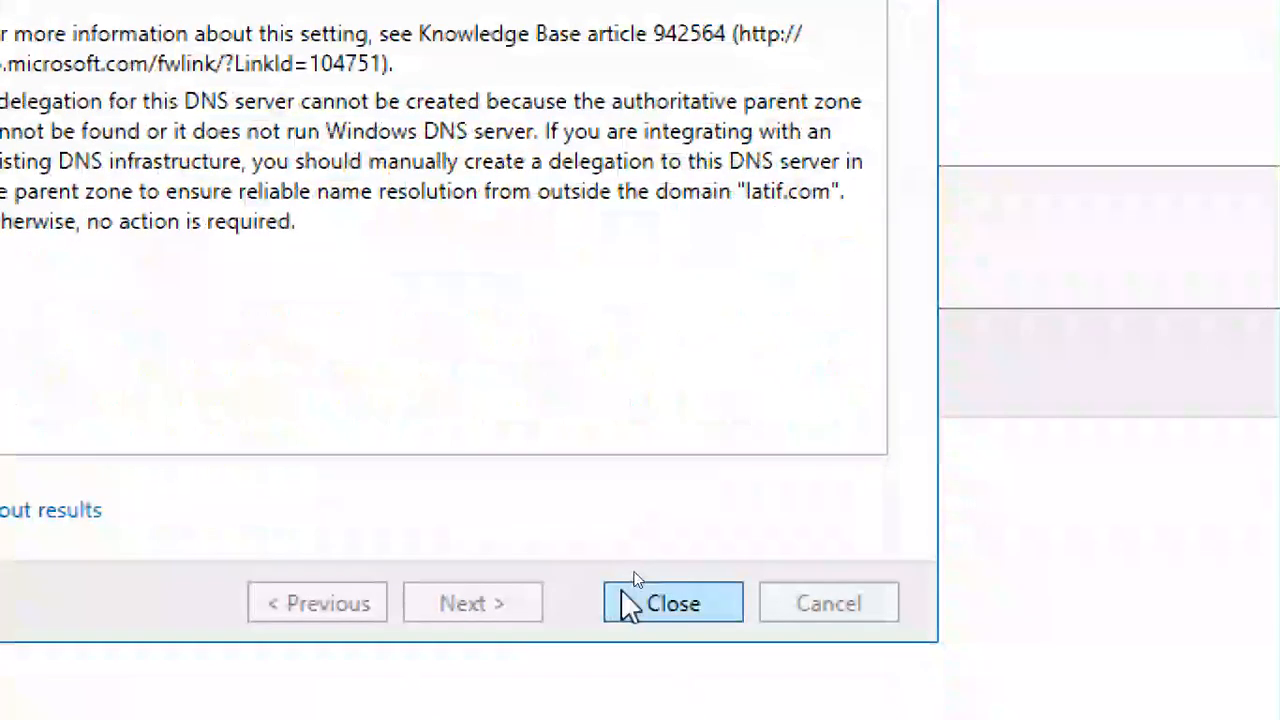
pyautogui.click(630, 600)
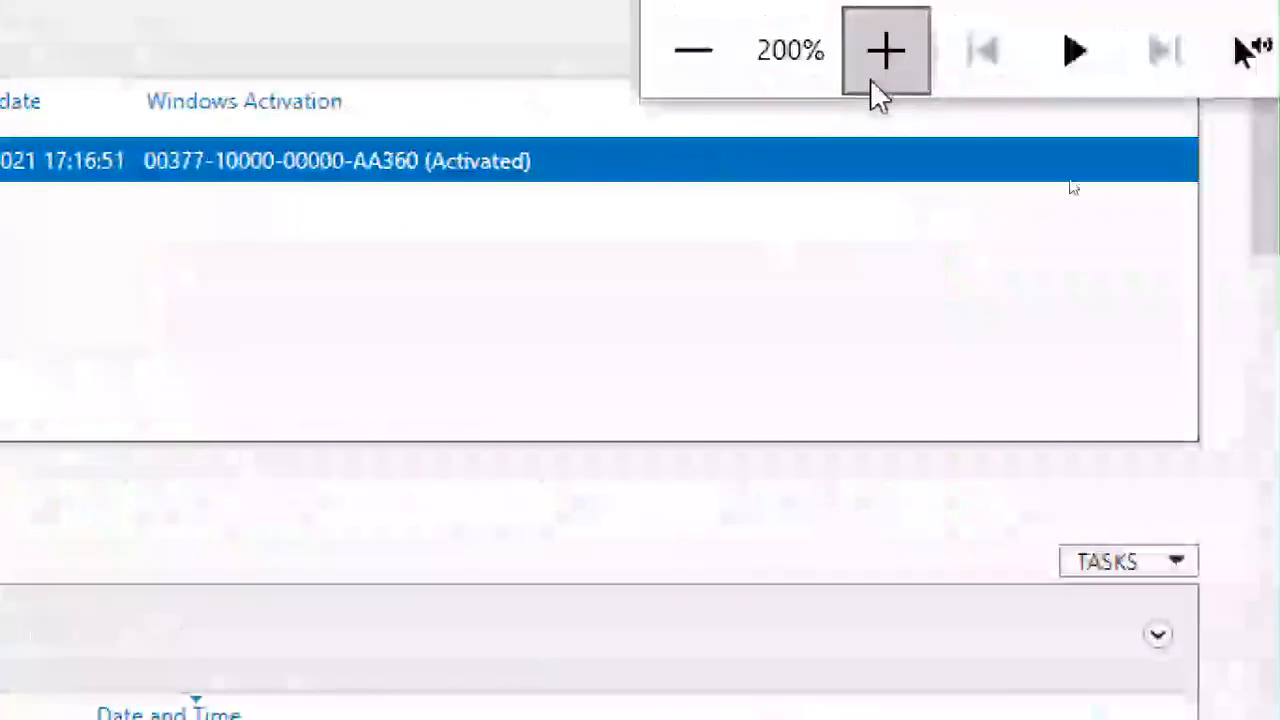
pyautogui.click(697, 74)
pyautogui.click(768, 74)
pyautogui.click(840, 74)
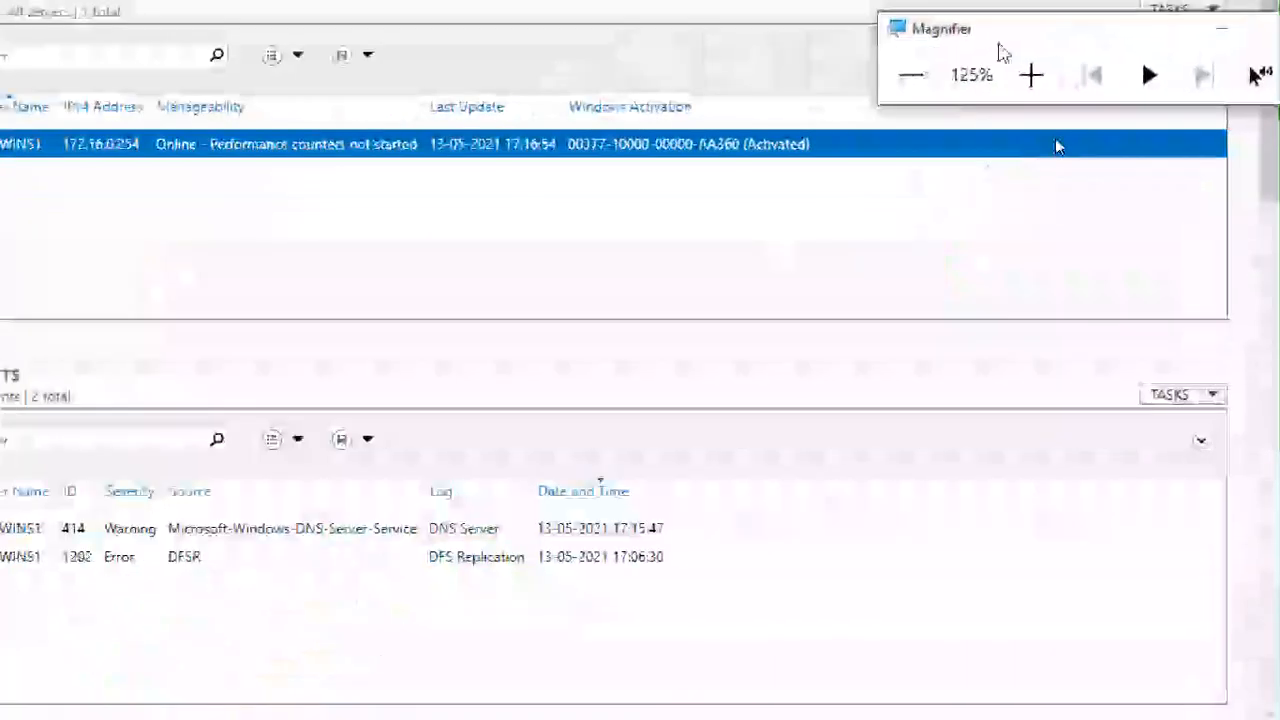
pyautogui.moveTo(997, 42); pyautogui.dragTo(1070, 154)
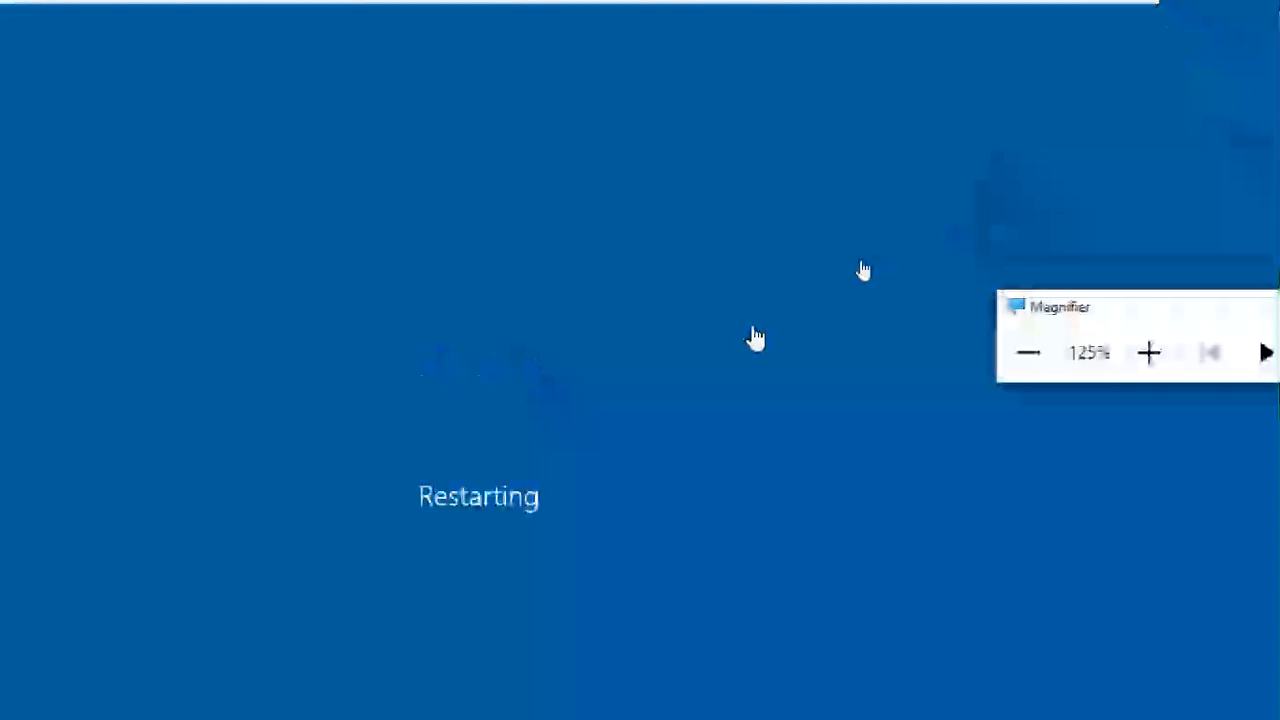
pyautogui.click(1025, 353)
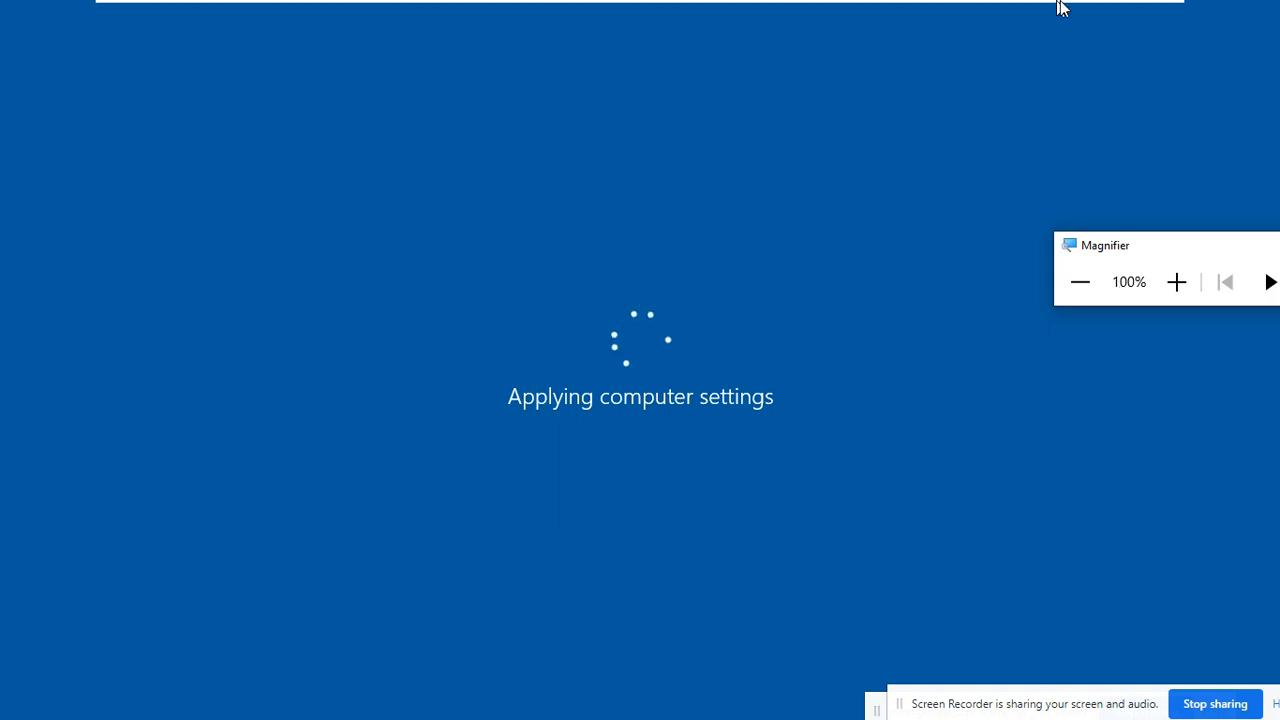
# - Minimize the browser and notes windows on the host, and return to VMware Workstation with CTS3WINS1 out of full screen
pyautogui.moveTo(1063, 5)
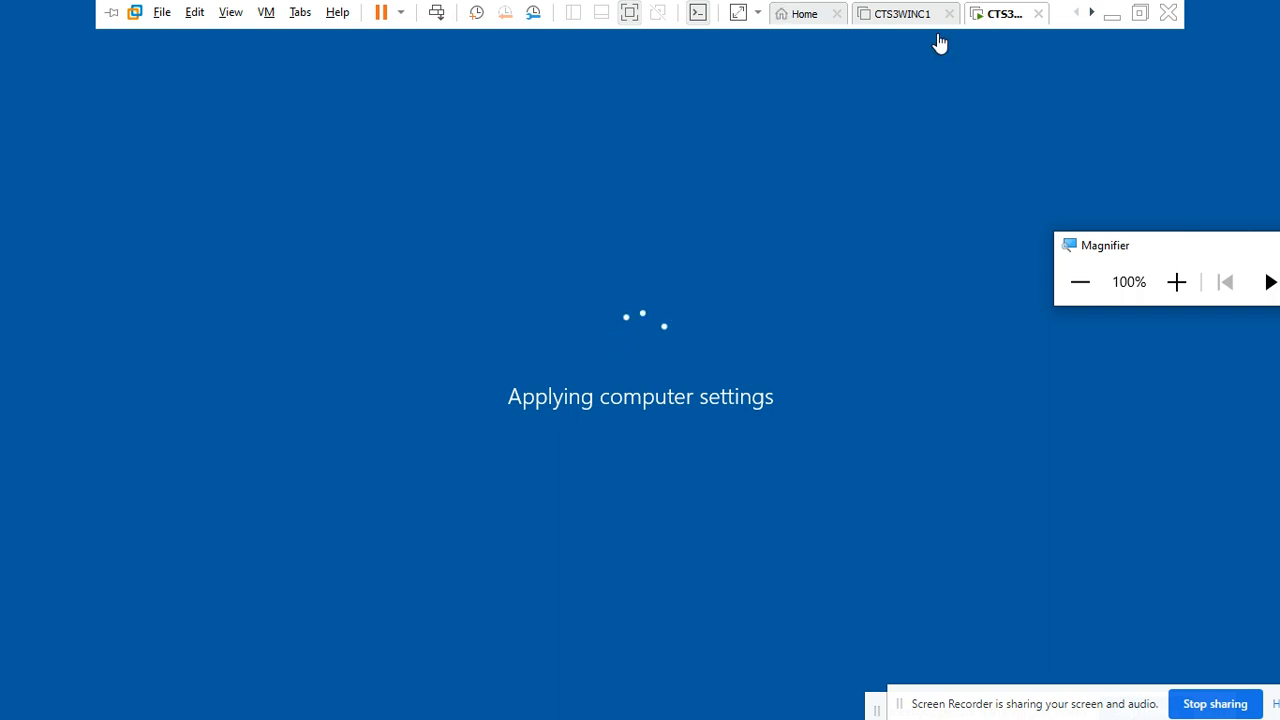
pyautogui.click(1112, 14)
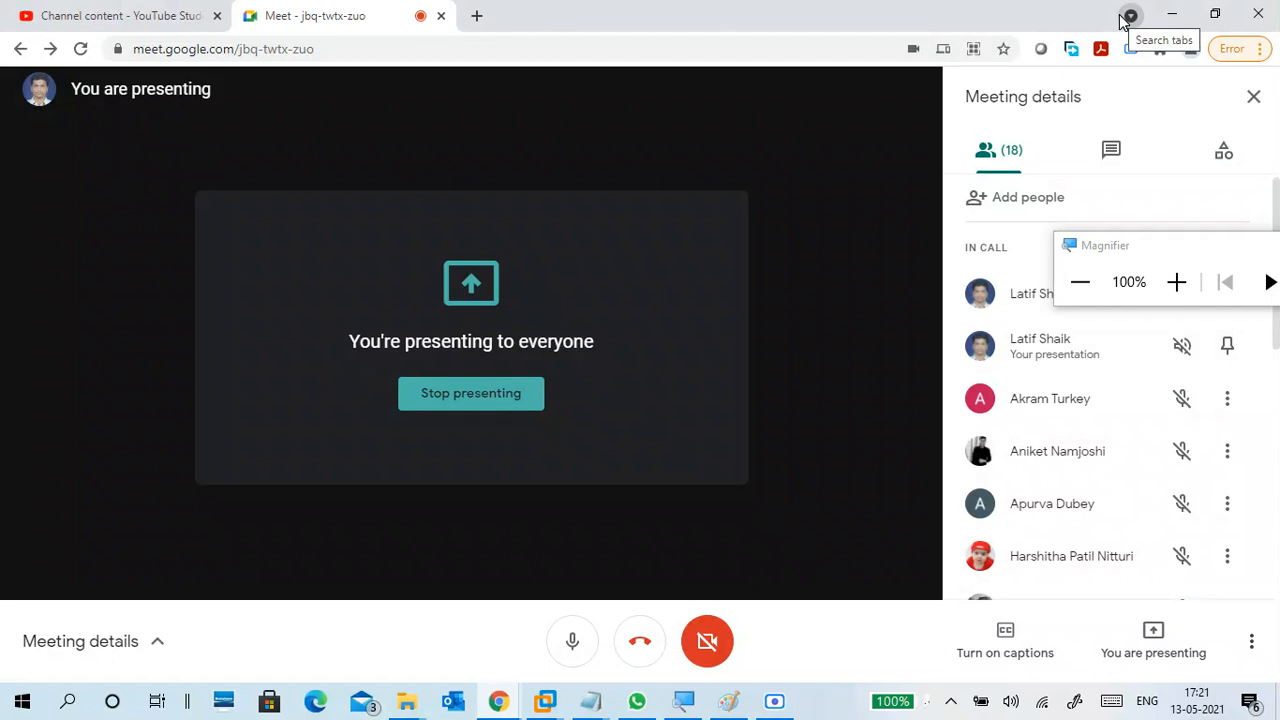
pyautogui.click(1171, 13)
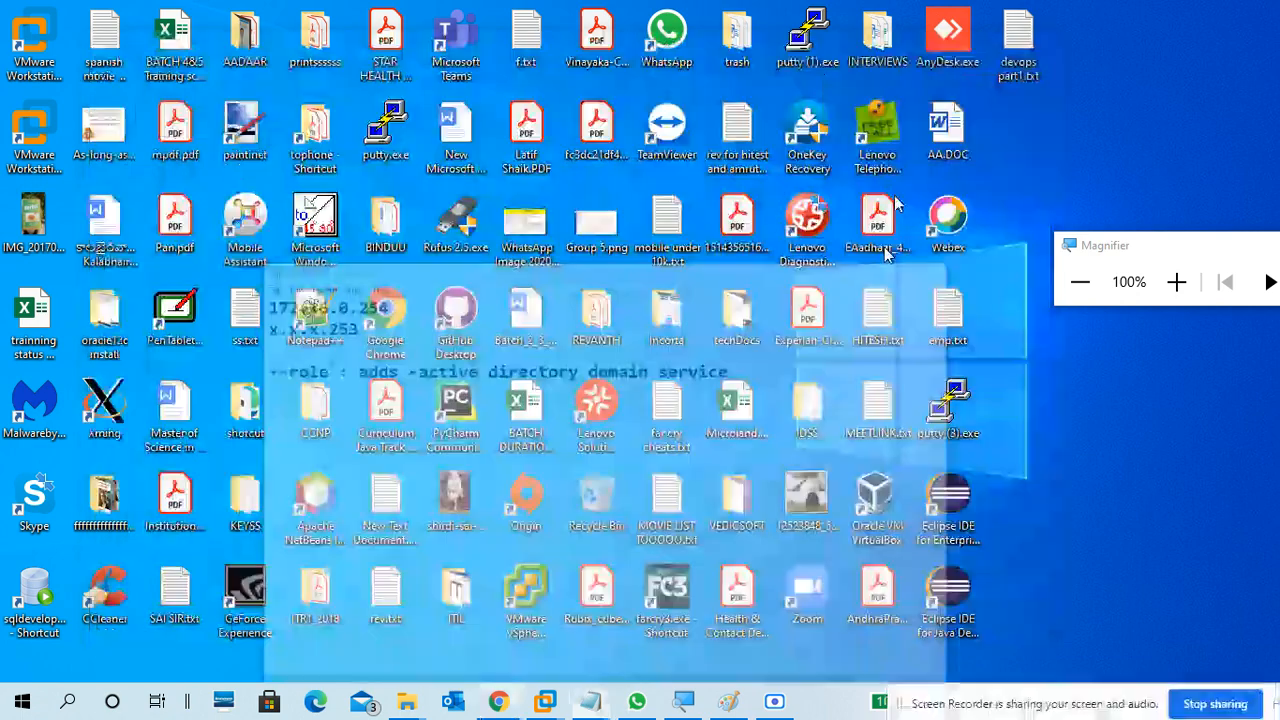
pyautogui.click(943, 48)
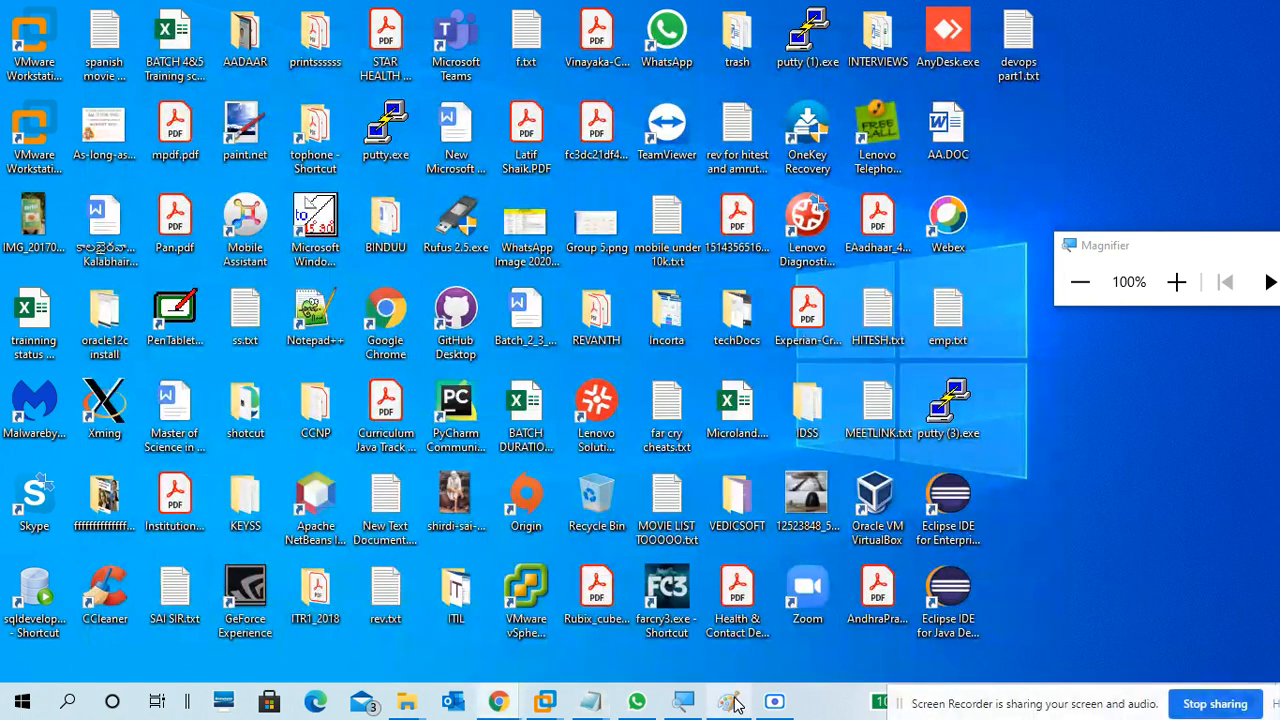
pyautogui.click(775, 705)
pyautogui.click(775, 705)
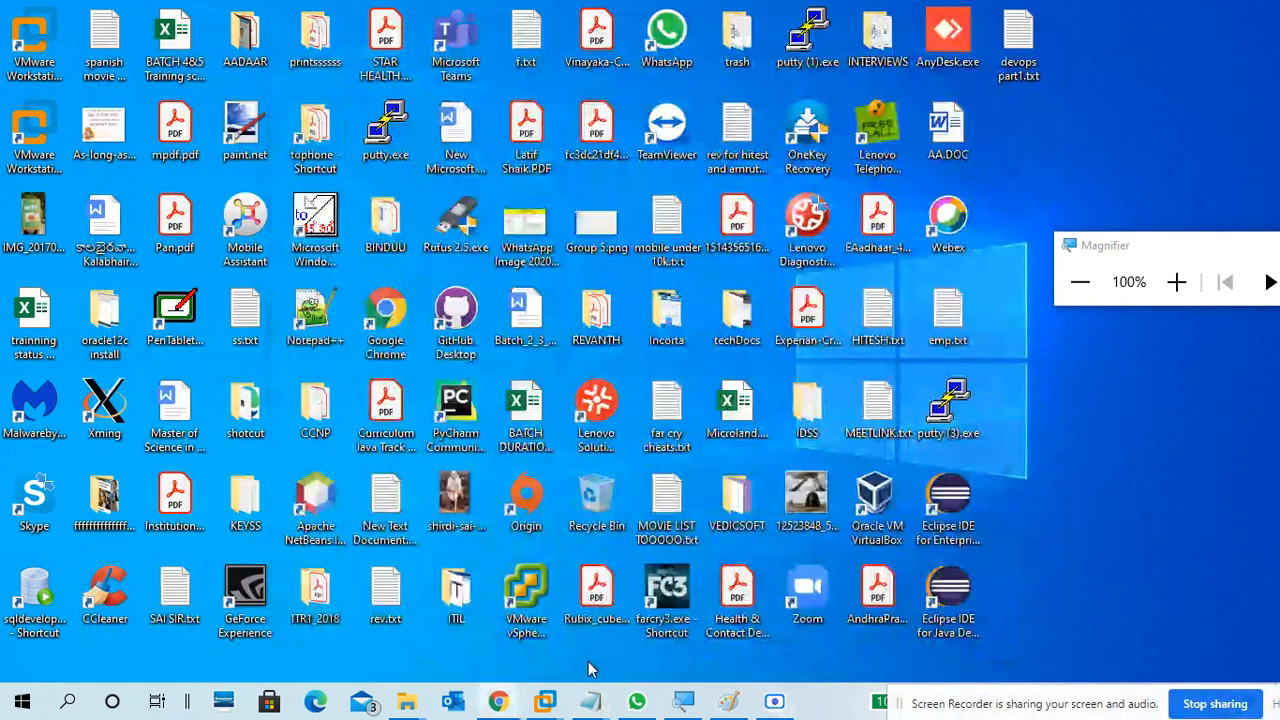
pyautogui.moveTo(545, 703)
pyautogui.click(737, 600)
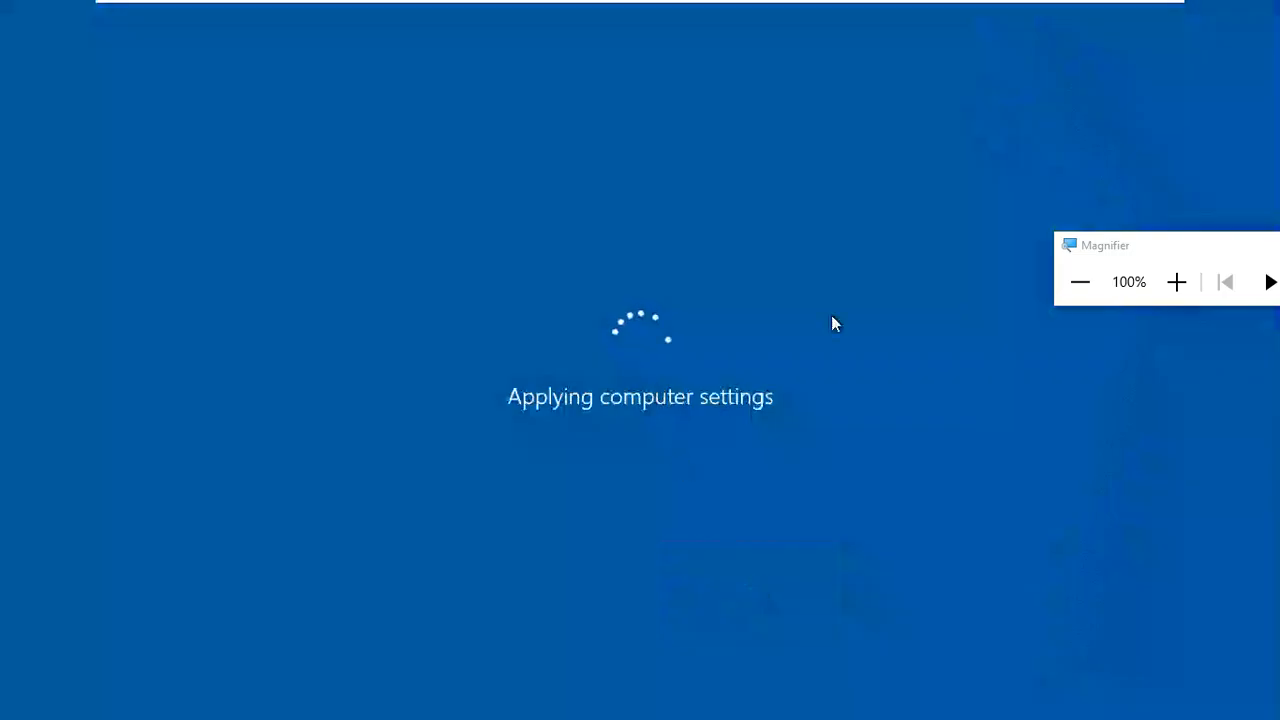
pyautogui.click(1140, 9)
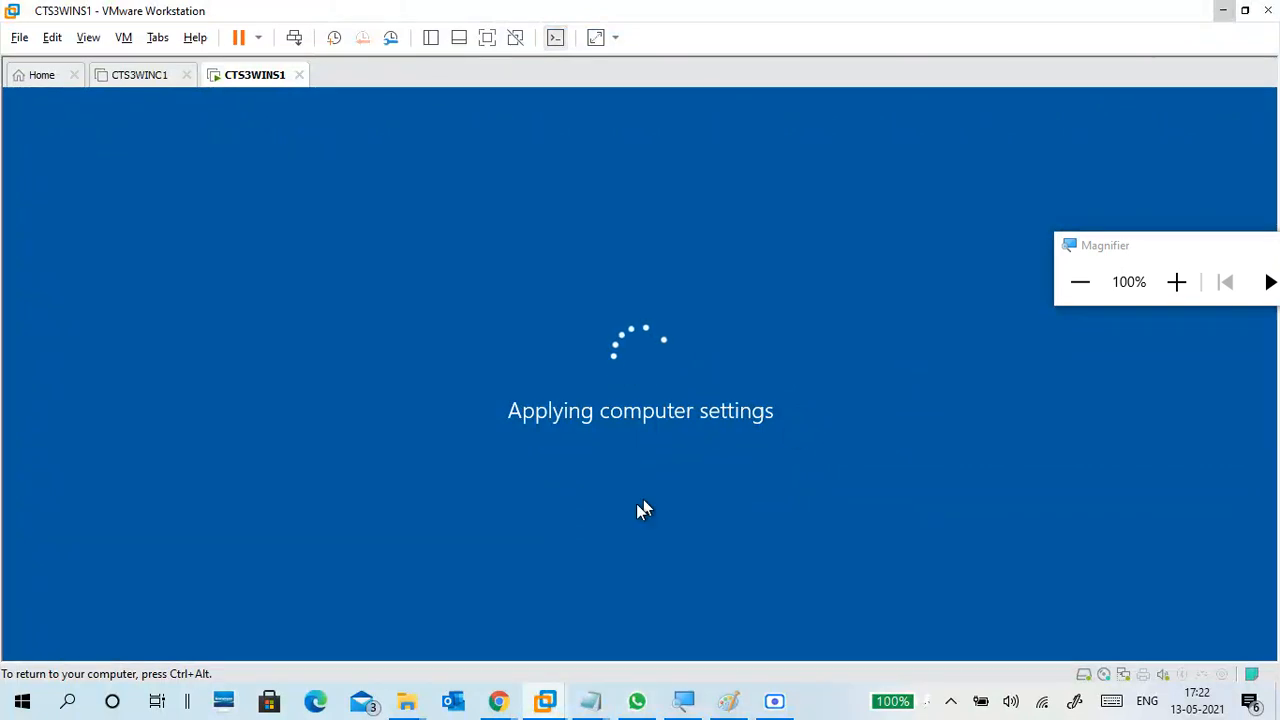
pyautogui.moveTo(498, 700)
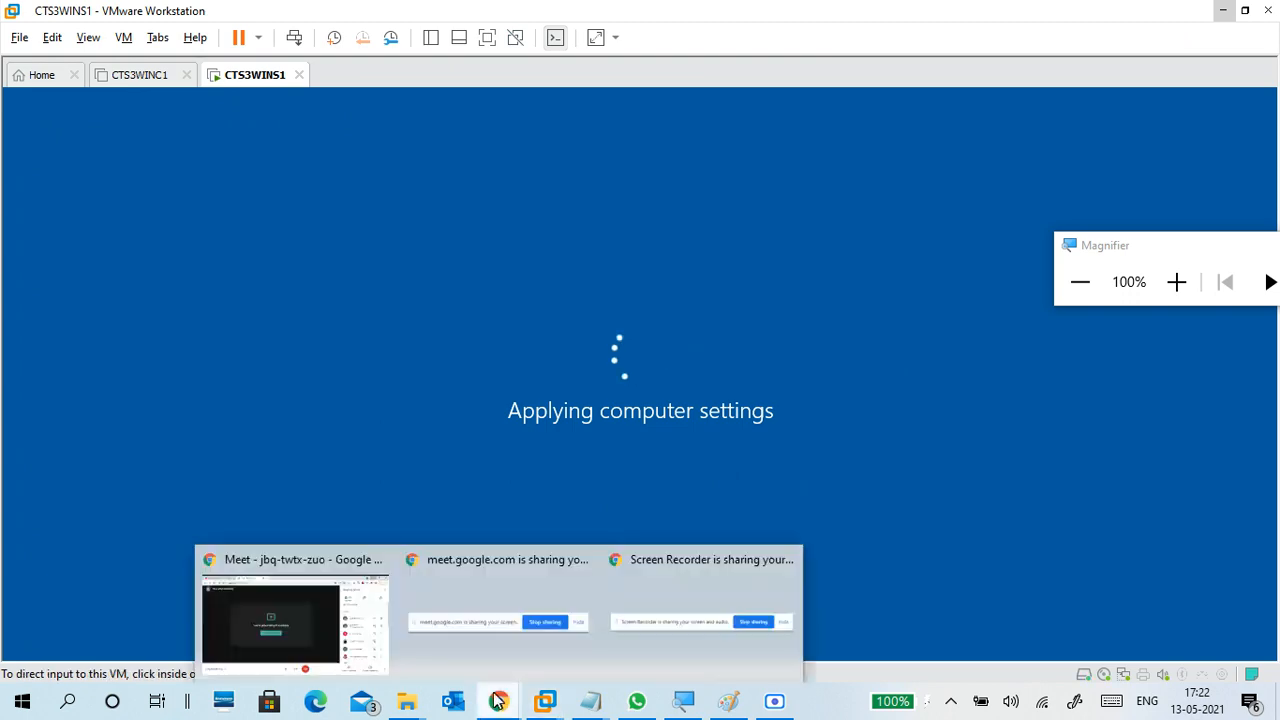
pyautogui.click(340, 565)
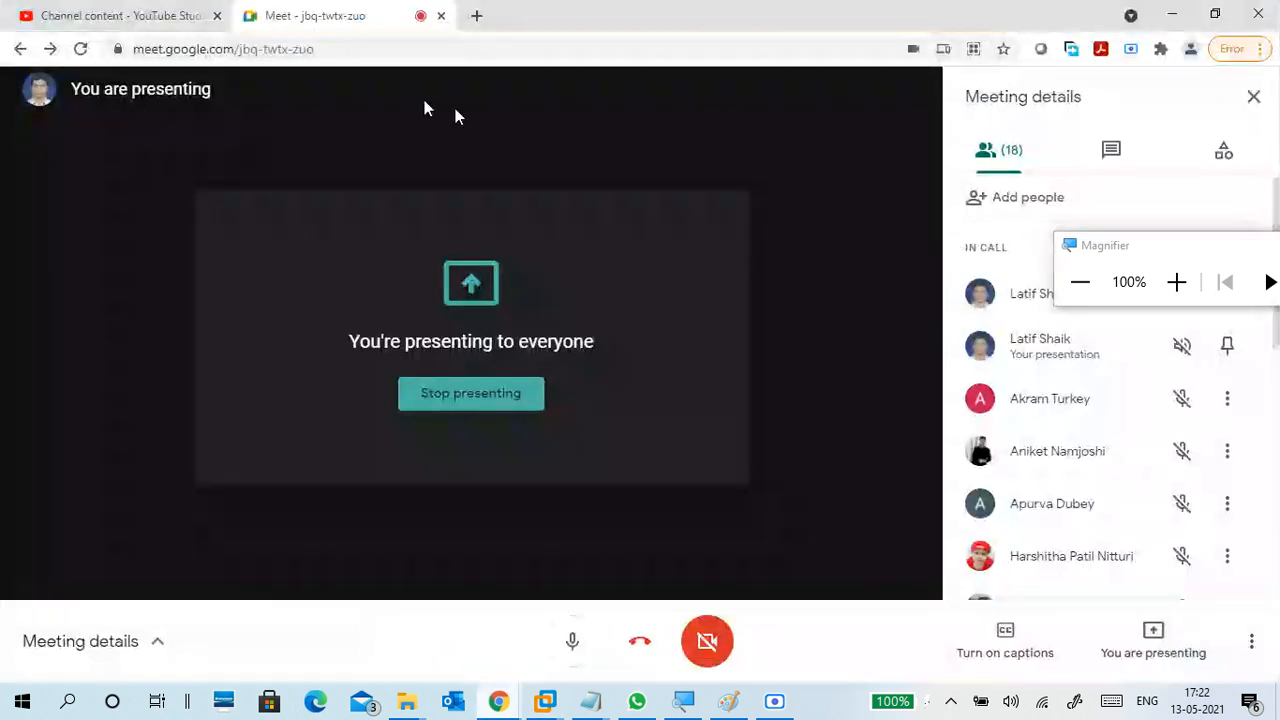
pyautogui.click(190, 10)
pyautogui.click(291, 15)
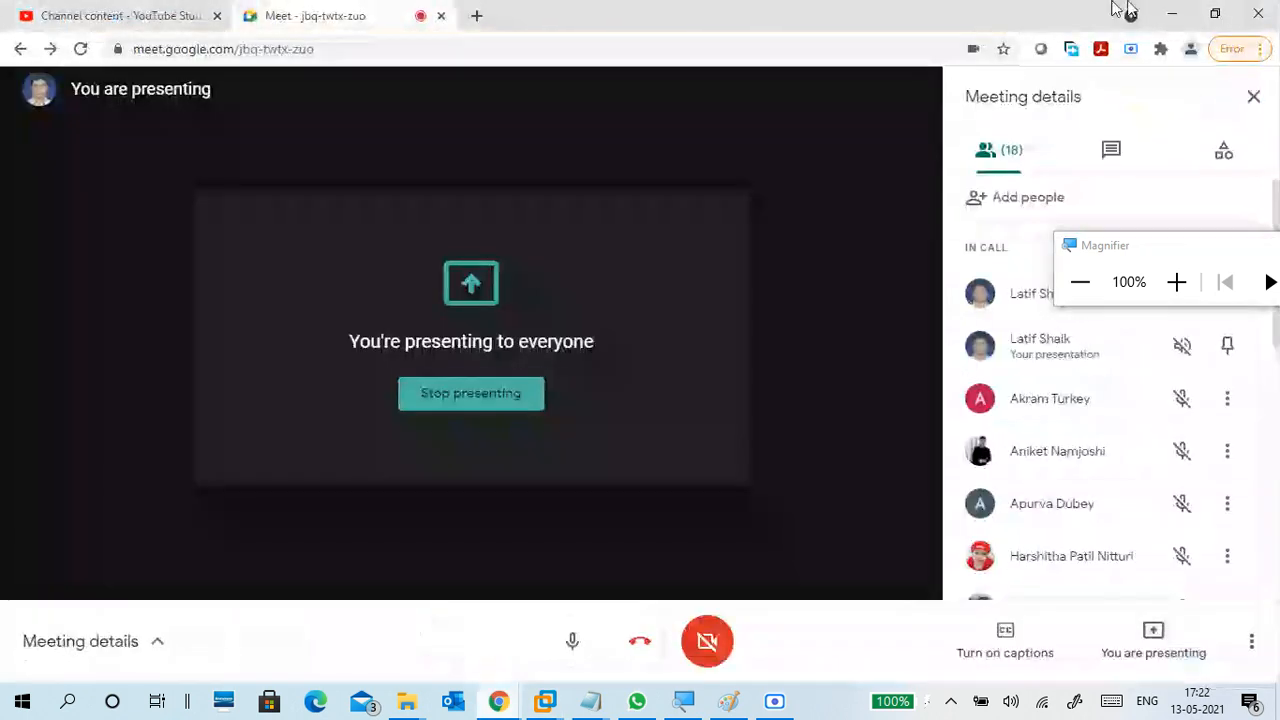
pyautogui.click(1172, 14)
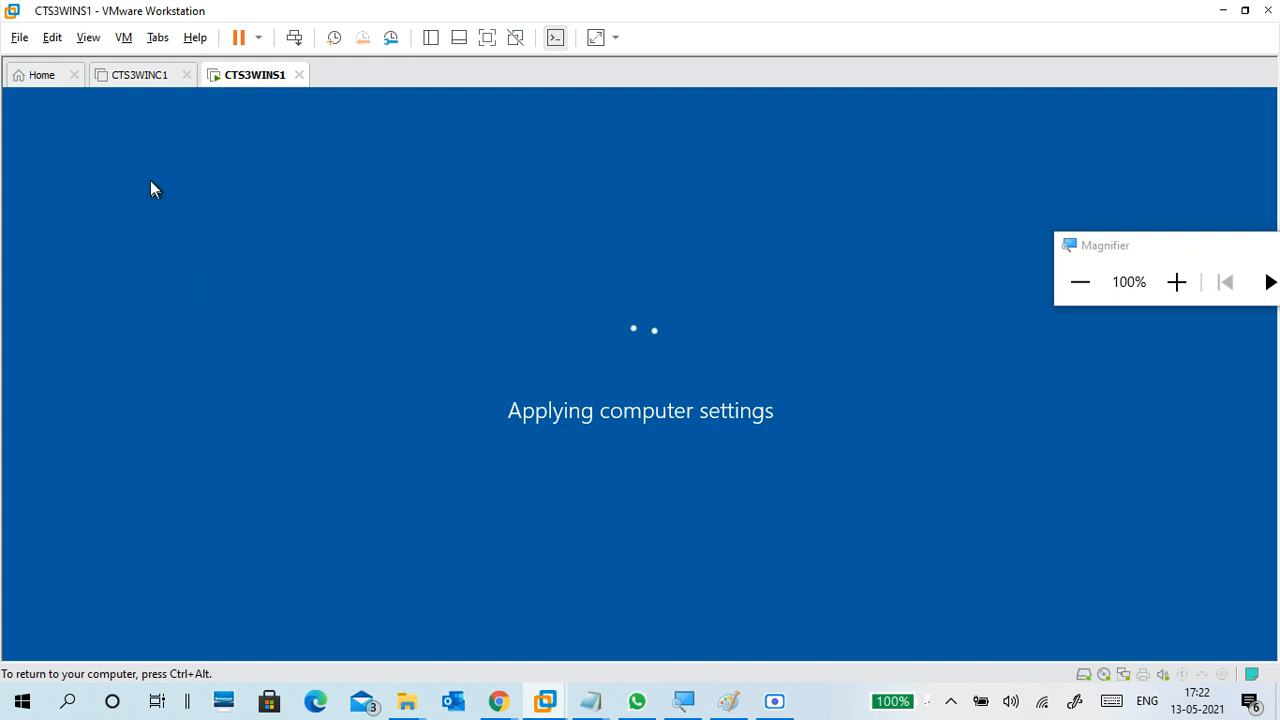
# - Set CTS3WINC1's network adapter to the custom virtual network VMnet1 (Host-only), save, and recheck the adapter setting
pyautogui.click(140, 77)
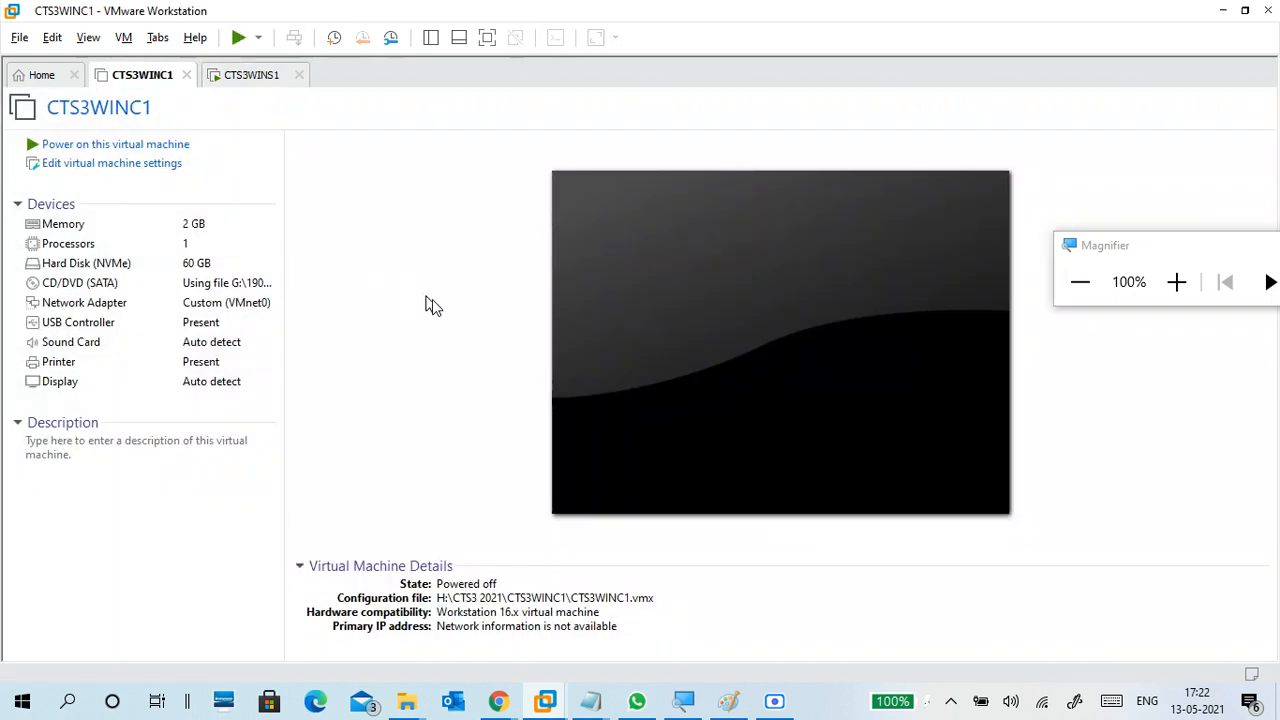
pyautogui.moveTo(1134, 234); pyautogui.dragTo(1115, 97)
pyautogui.click(1157, 146)
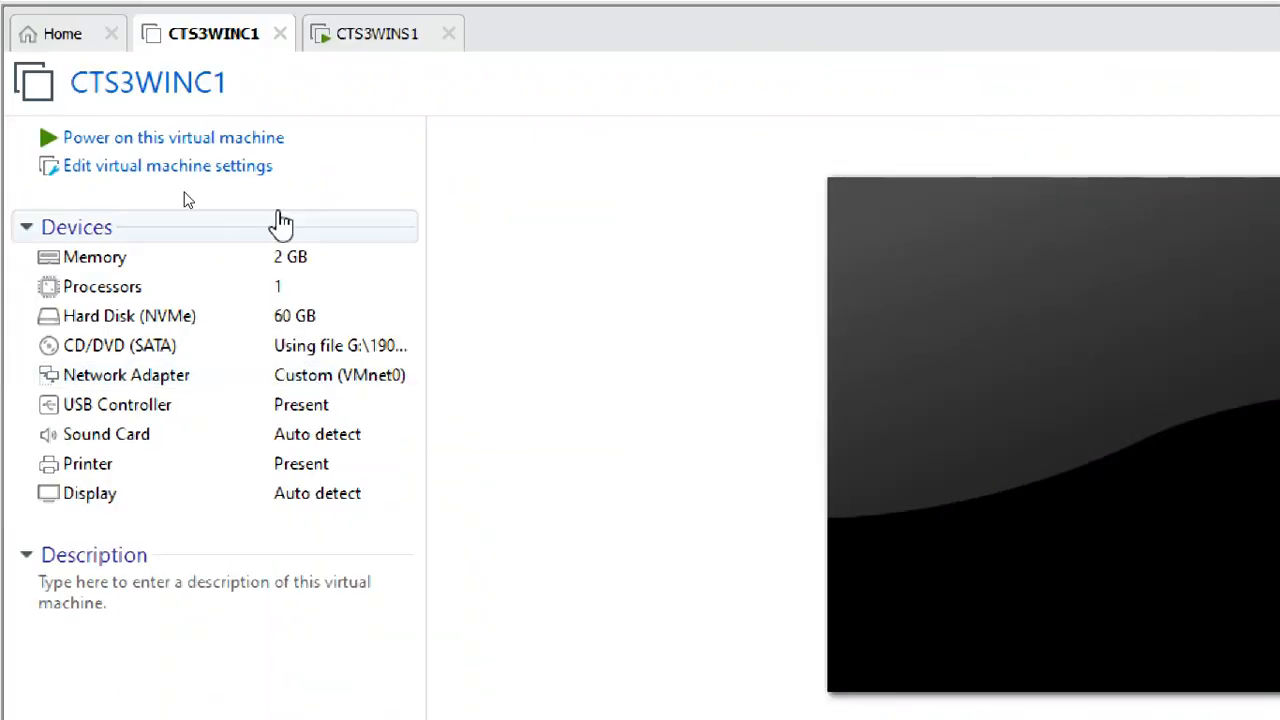
pyautogui.click(238, 170)
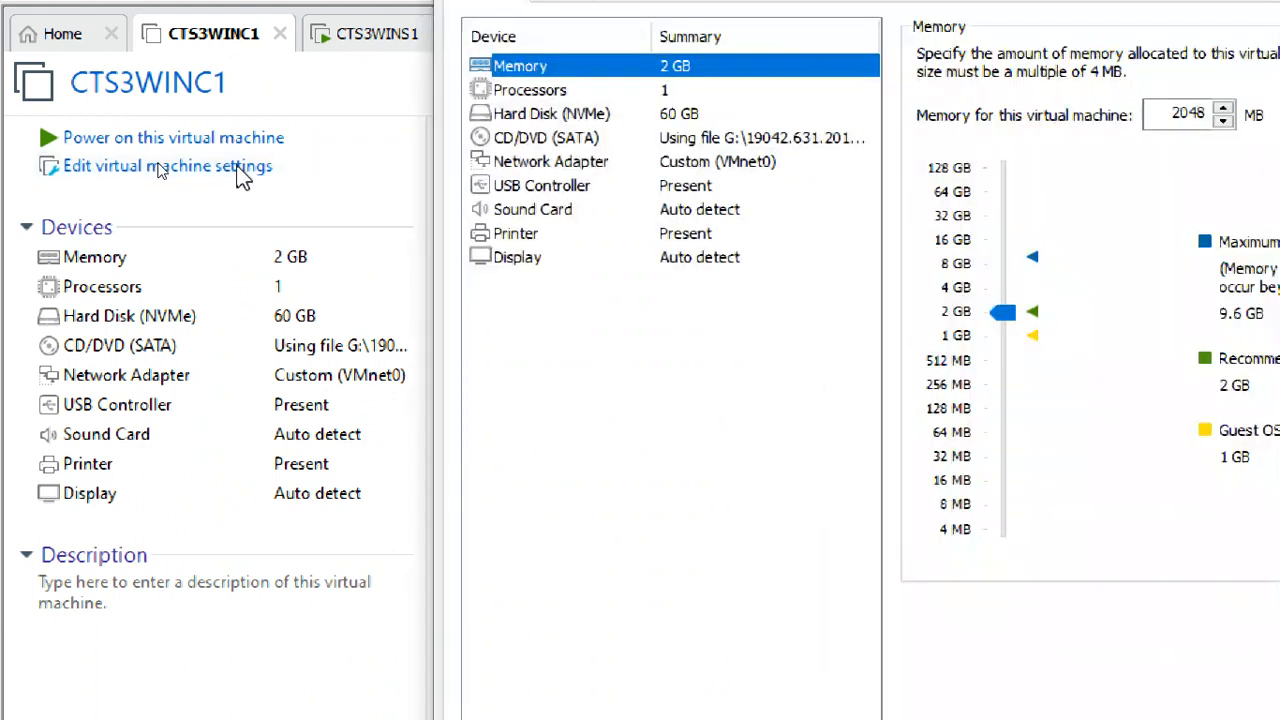
pyautogui.click(598, 161)
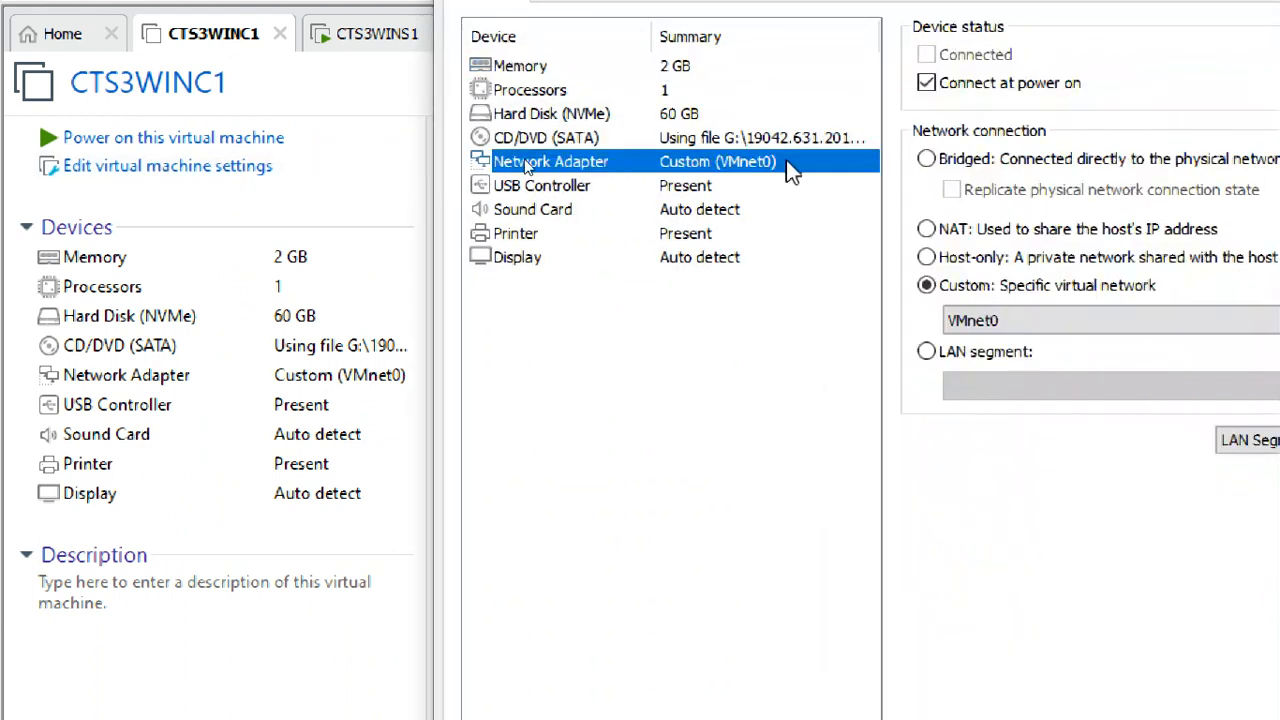
pyautogui.click(975, 320)
pyautogui.click(1014, 361)
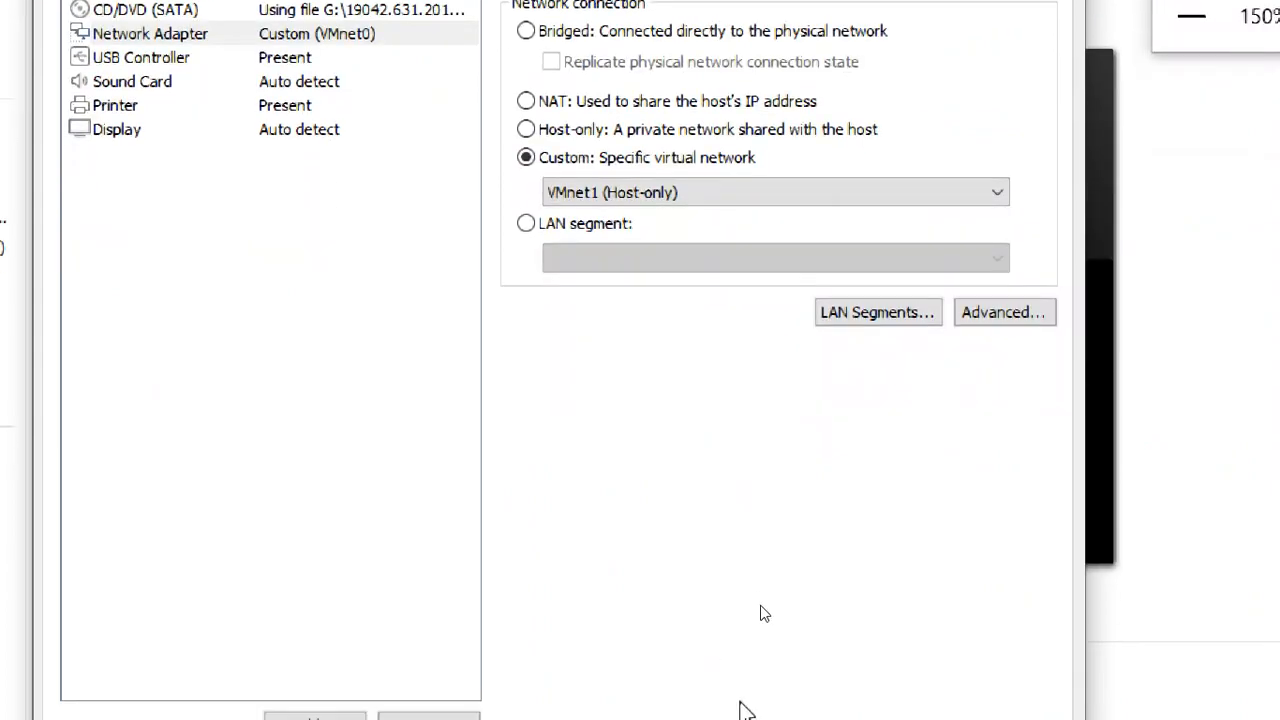
pyautogui.click(779, 686)
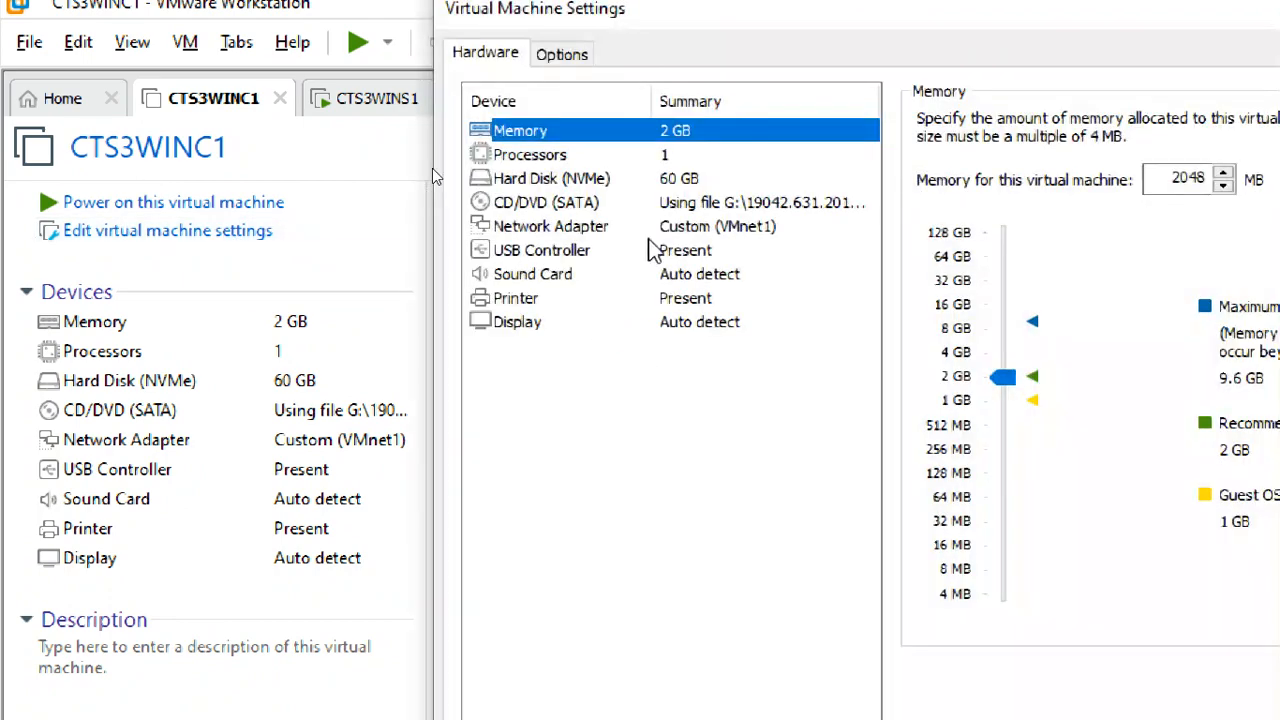
pyautogui.click(620, 224)
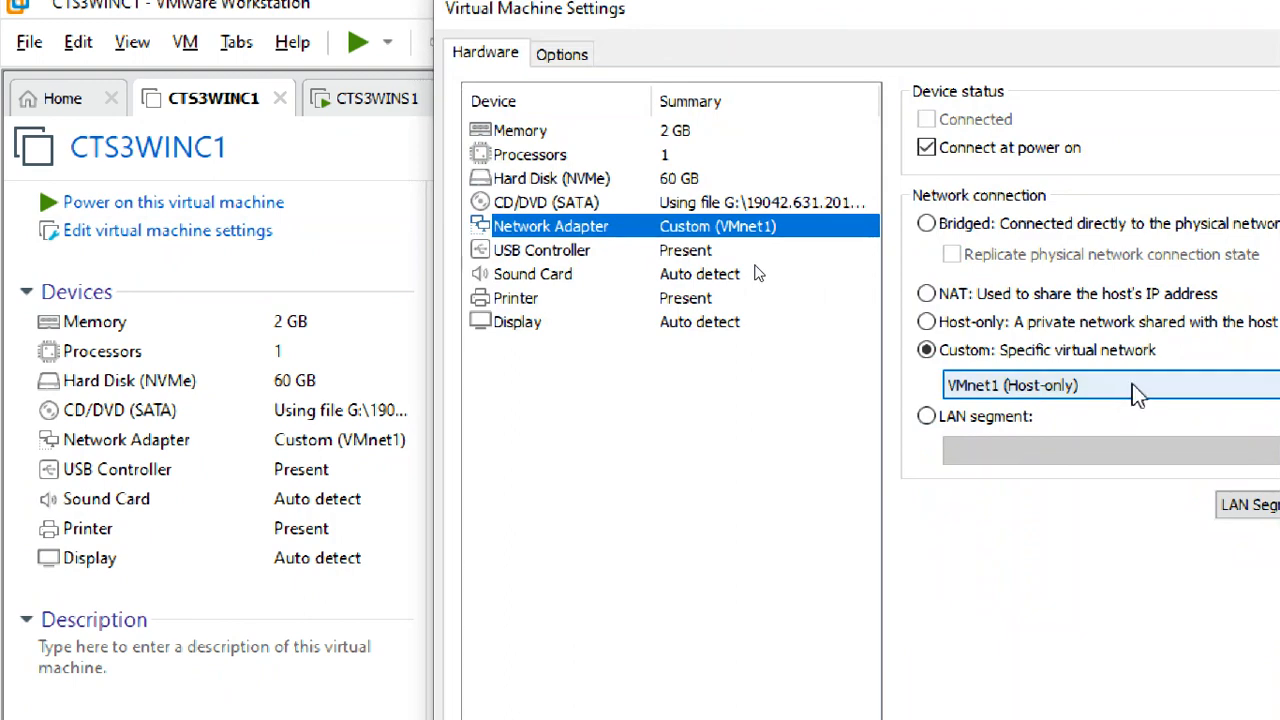
pyautogui.click(1172, 688)
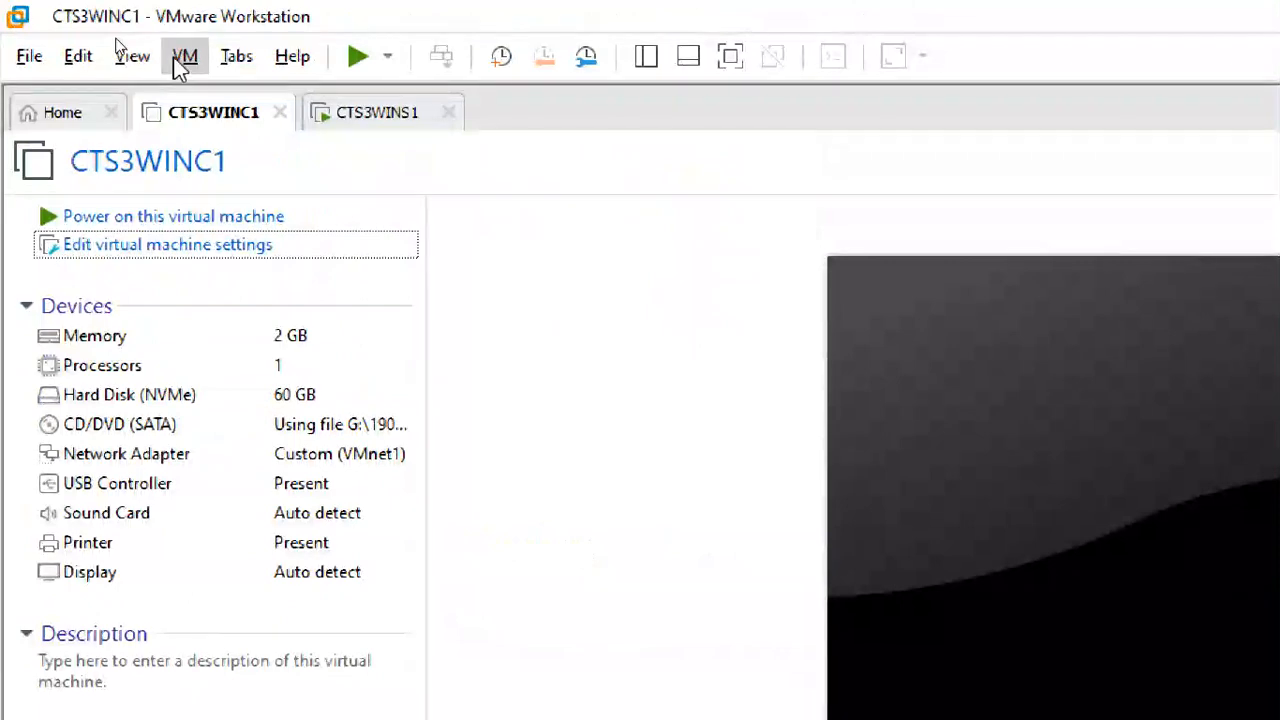
# - Open the Virtual Network Editor and bring its window to the front
pyautogui.click(181, 58)
pyautogui.moveTo(68, 62)
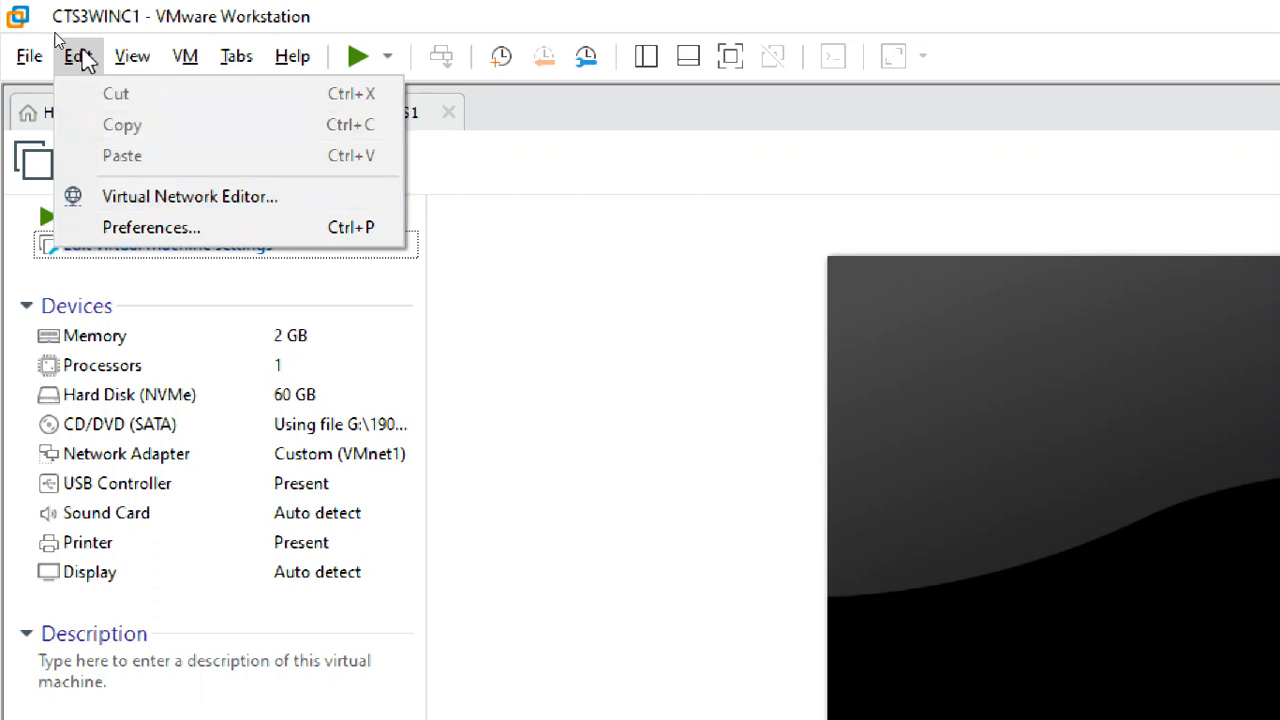
pyautogui.click(148, 196)
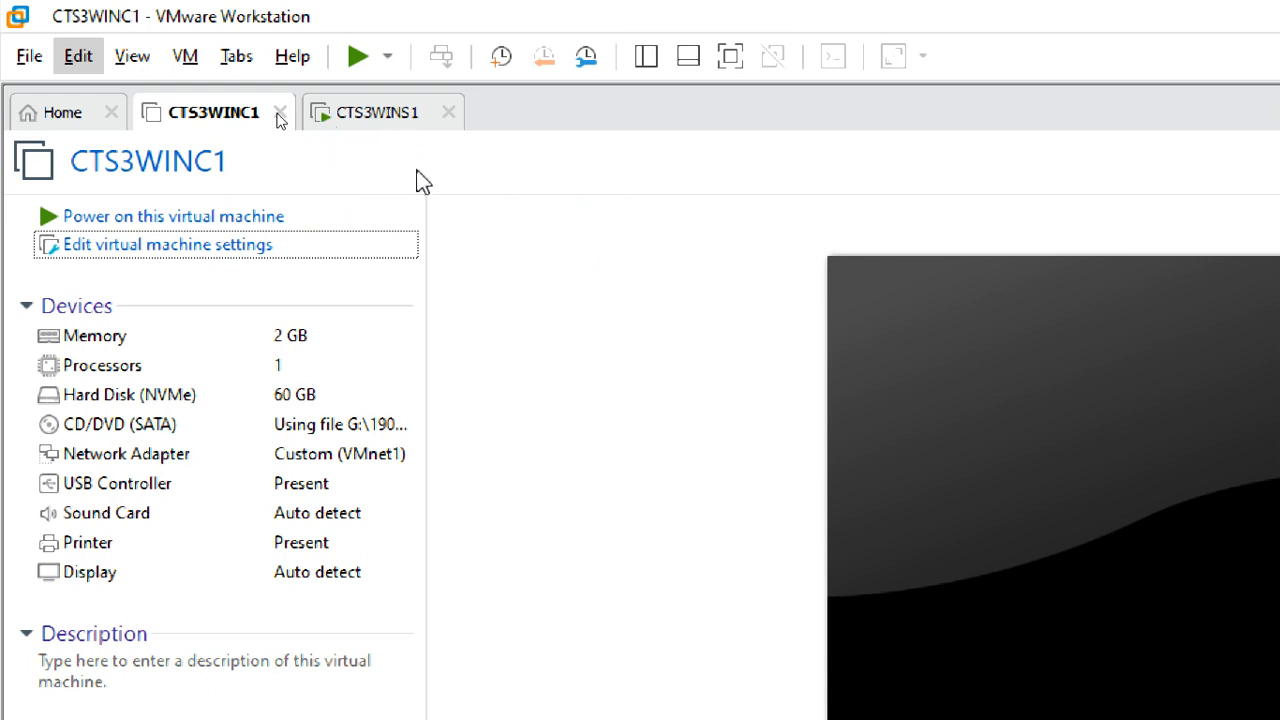
pyautogui.click(378, 114)
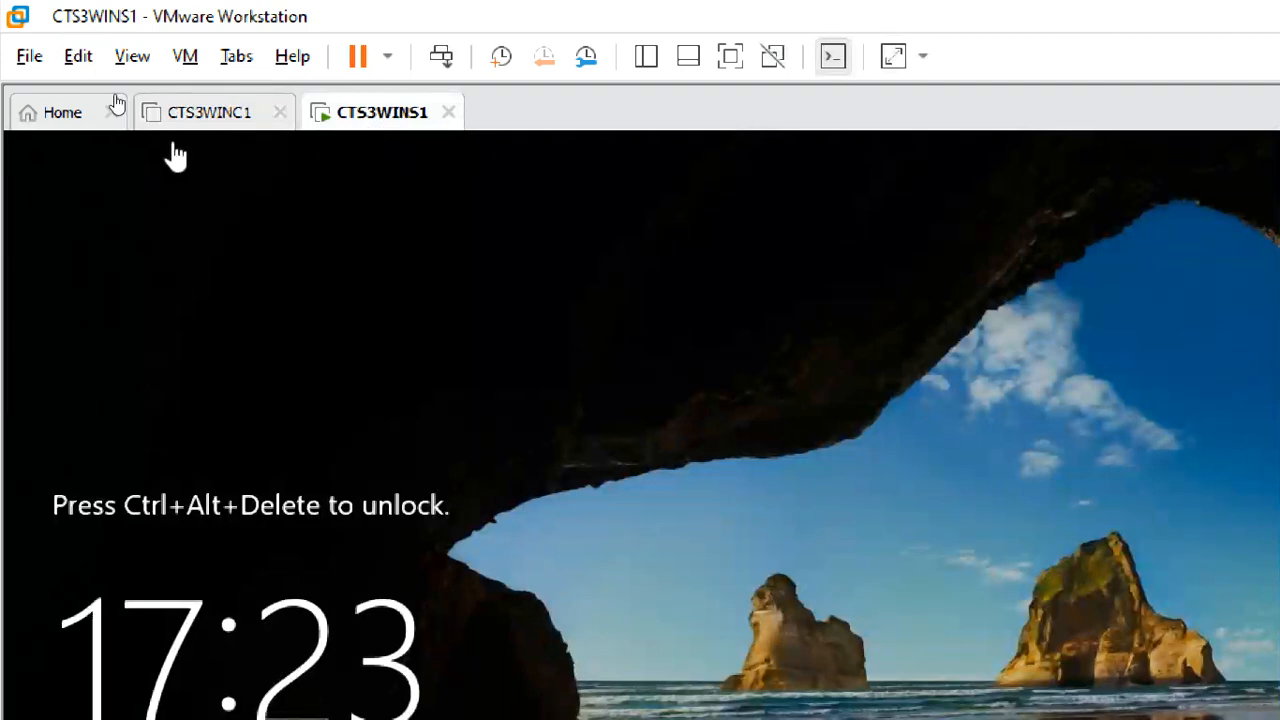
pyautogui.click(214, 115)
pyautogui.press('super+plus')
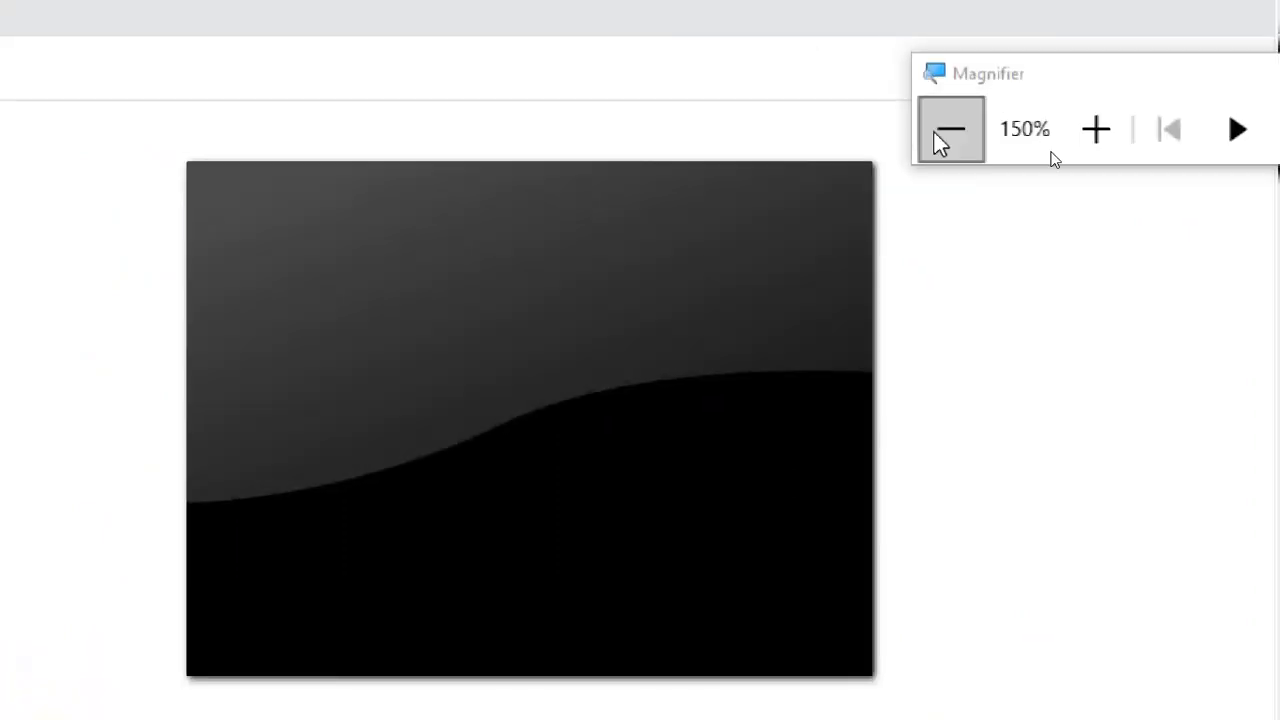
pyautogui.click(951, 25)
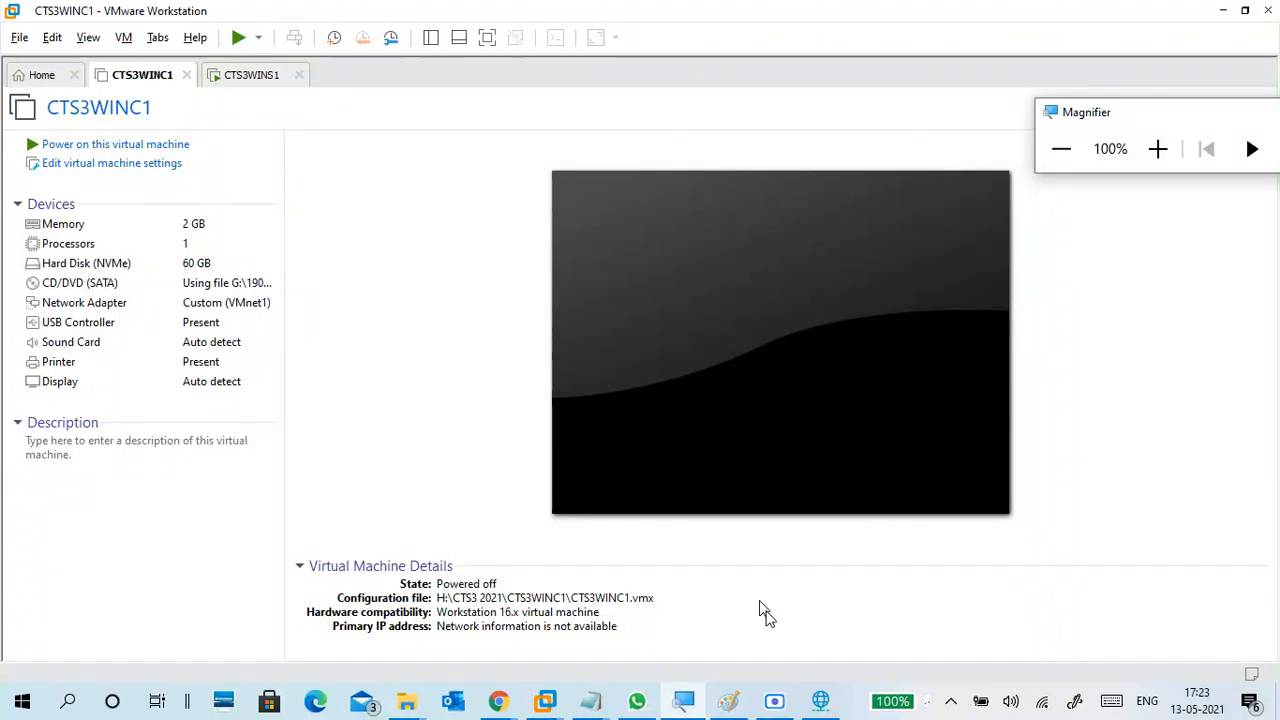
pyautogui.click(820, 700)
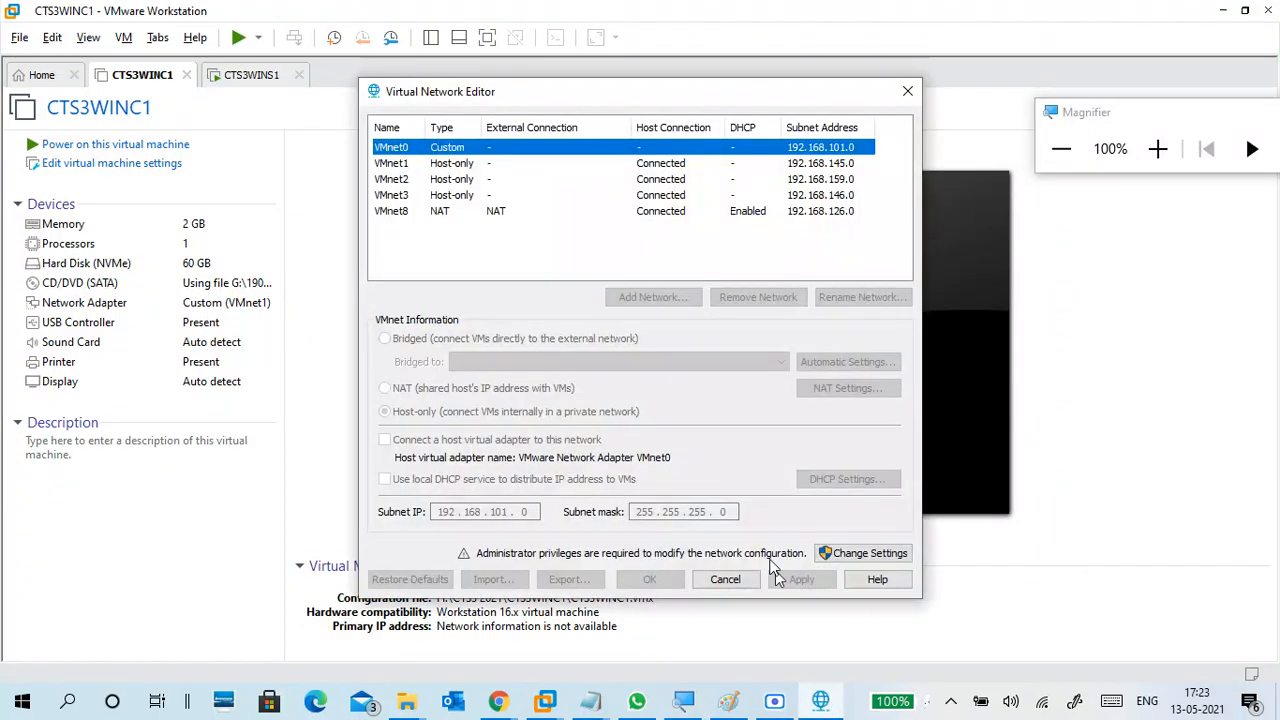
# - Examine VMnet1's configuration in the Virtual Network Editor, unlock the settings with administrator privileges, and select VMnet1 again
pyautogui.click(444, 166)
pyautogui.click(1158, 149)
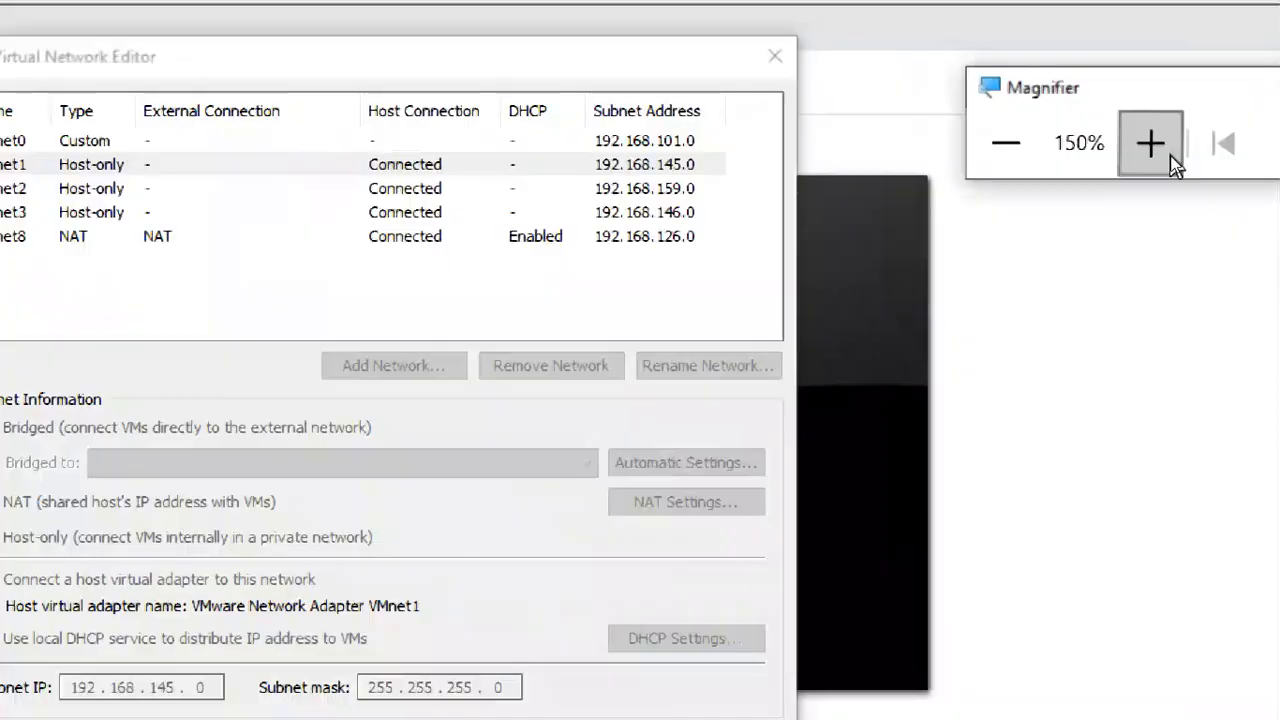
pyautogui.click(1170, 155)
pyautogui.click(62, 164)
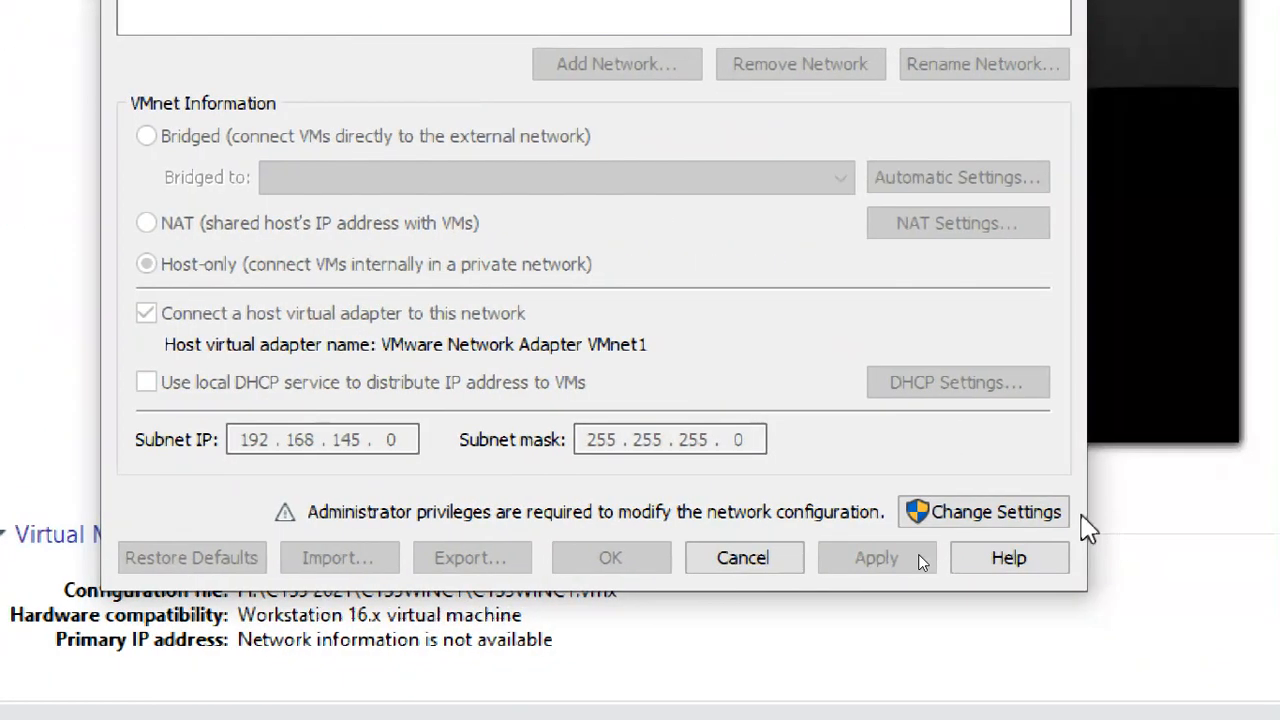
pyautogui.click(1055, 511)
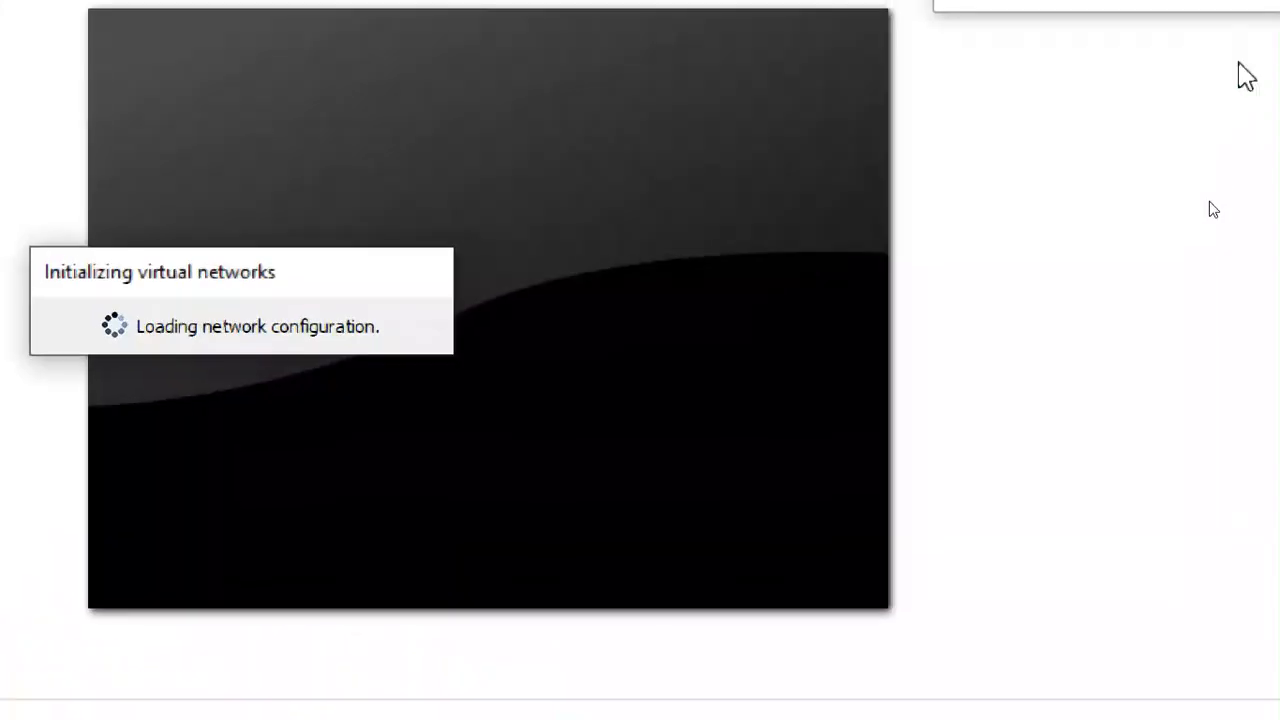
pyautogui.click(894, 116)
pyautogui.click(894, 116)
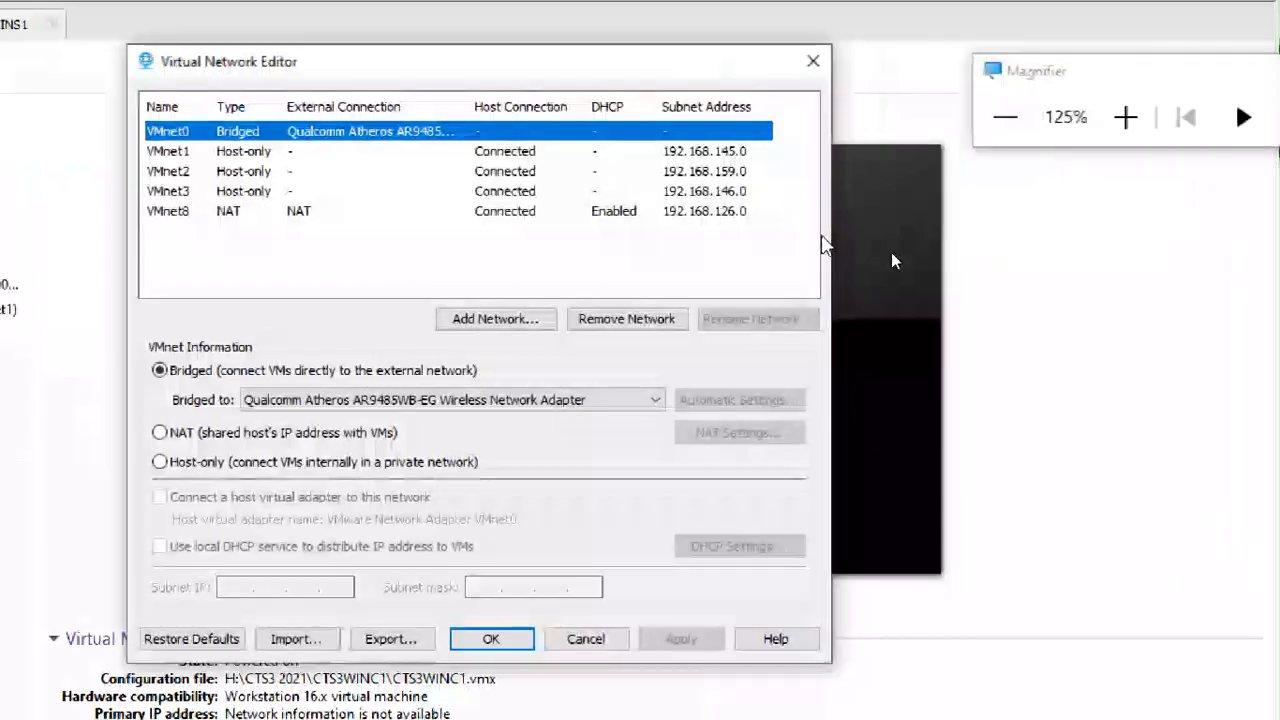
pyautogui.click(204, 156)
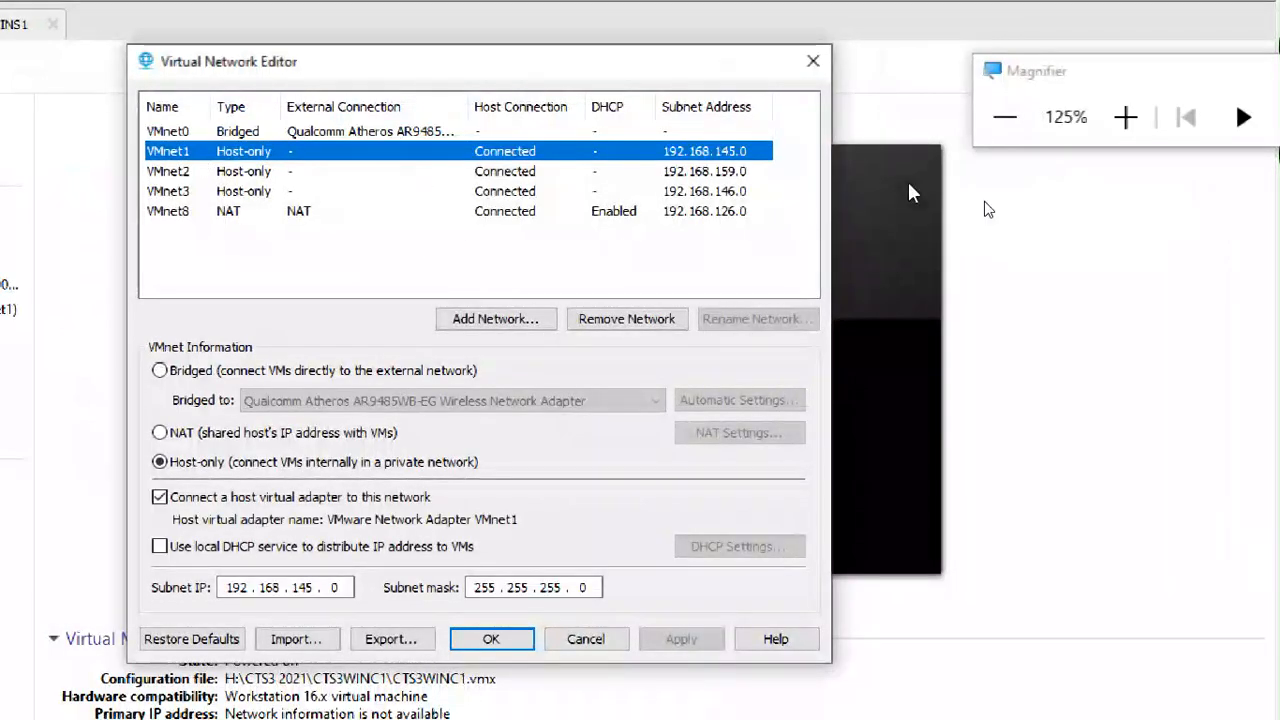
# - Enable VMnet1's local DHCP service, disable it again, and cancel out of the Virtual Network Editor
pyautogui.click(1126, 117)
pyautogui.click(1126, 117)
pyautogui.click(1126, 117)
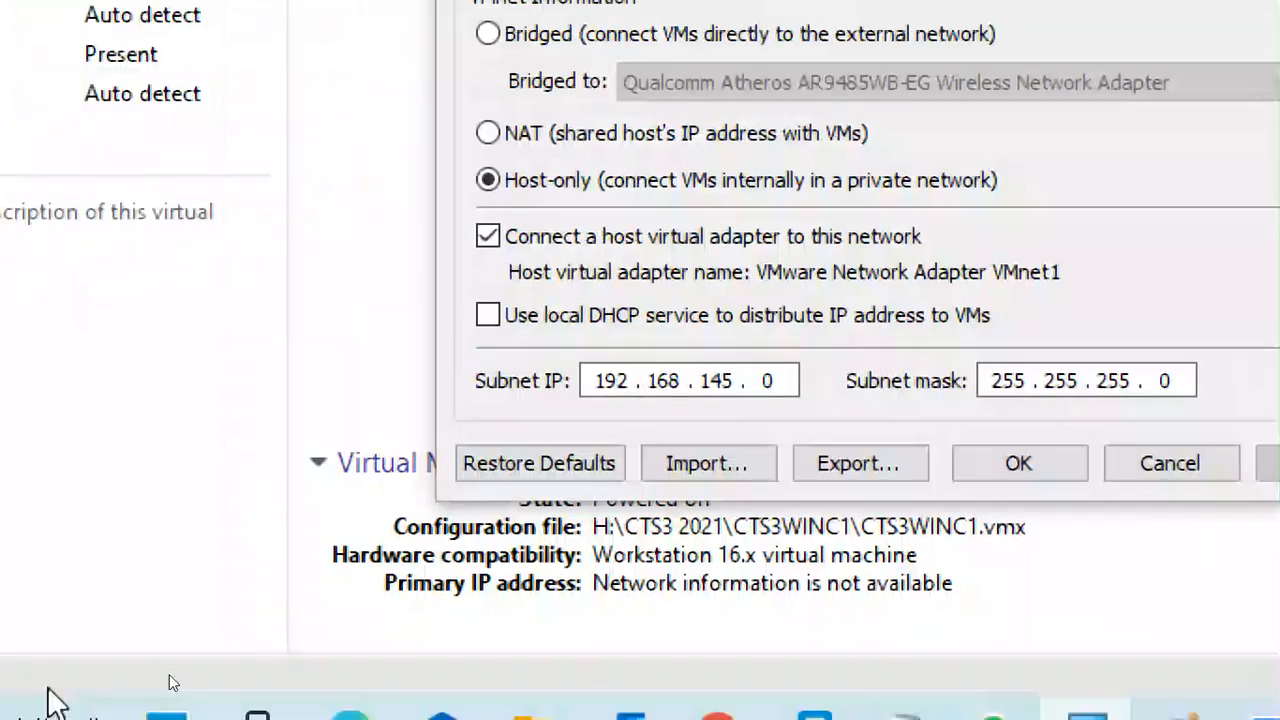
pyautogui.click(500, 318)
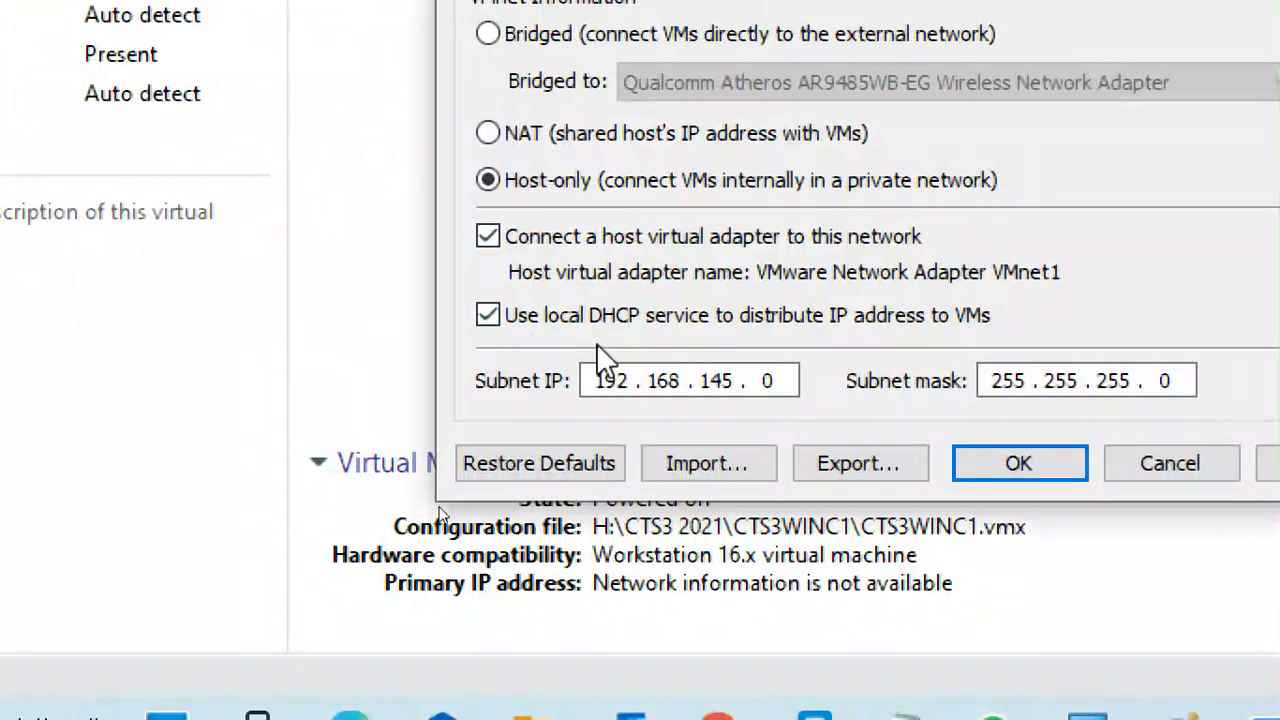
pyautogui.click(489, 315)
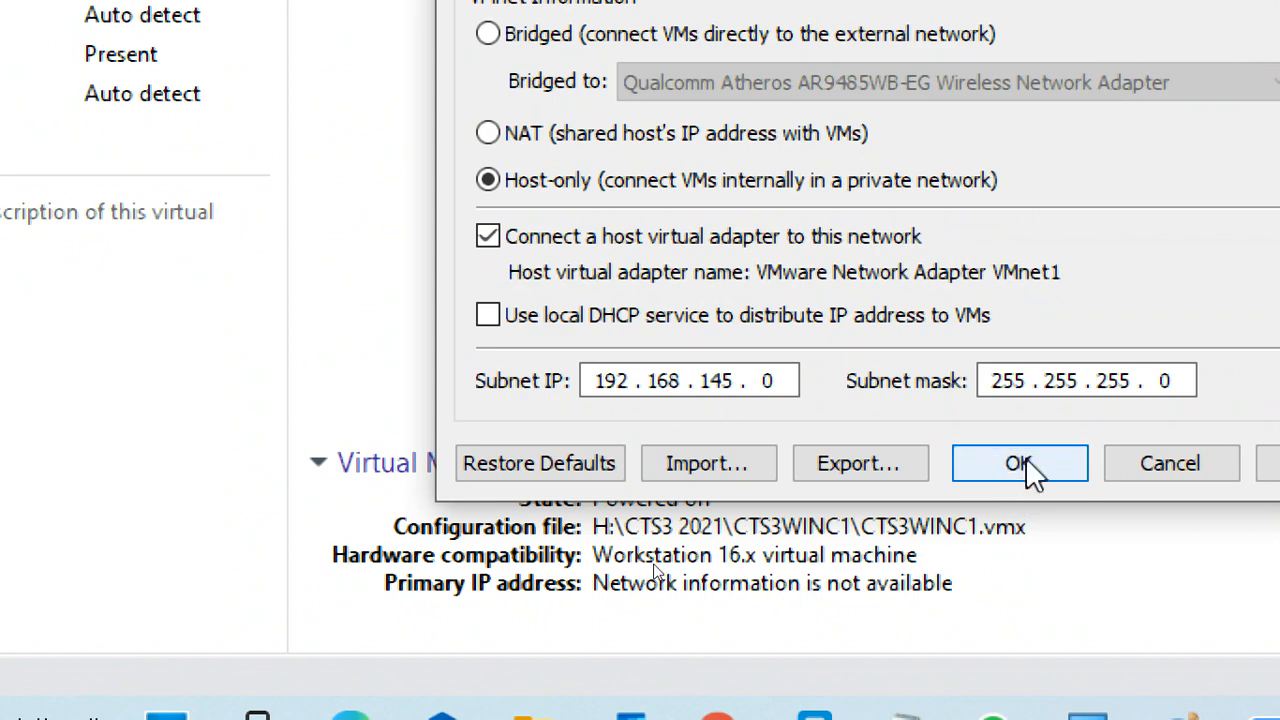
pyautogui.click(1176, 466)
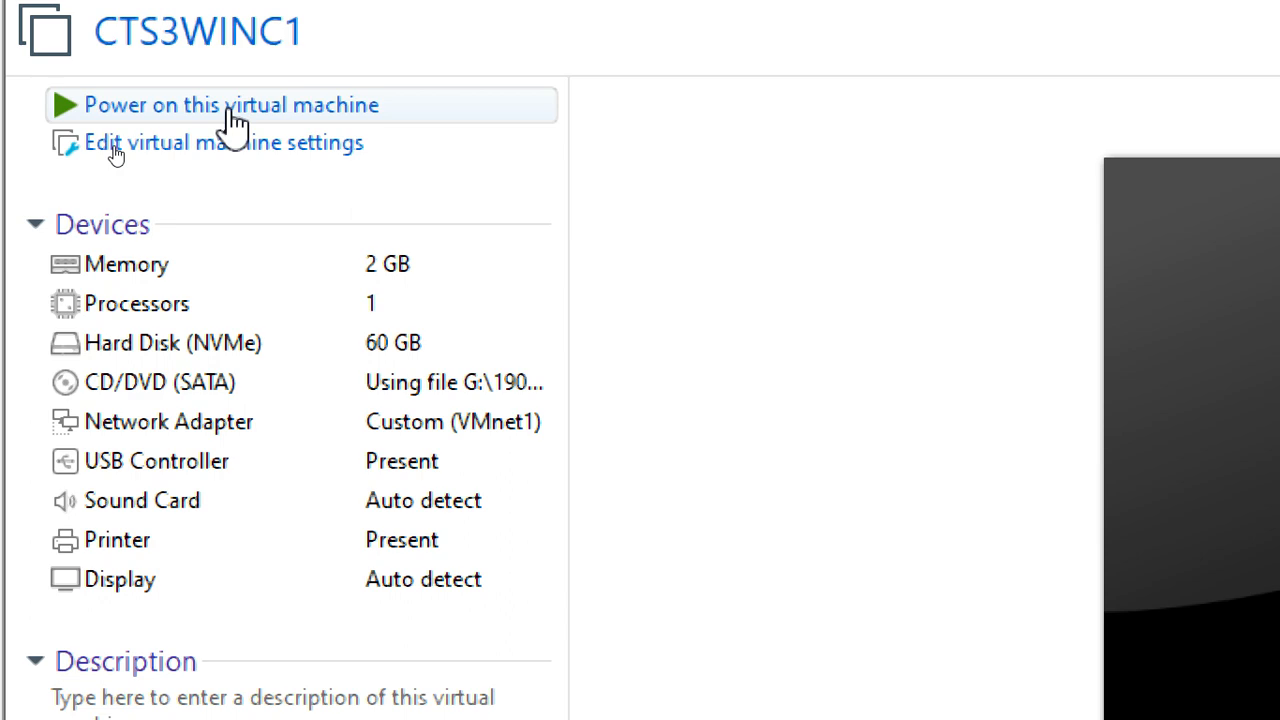
# - Power on the CTS3WINC1 virtual machine and switch back to CTS3WINS1
pyautogui.click(232, 118)
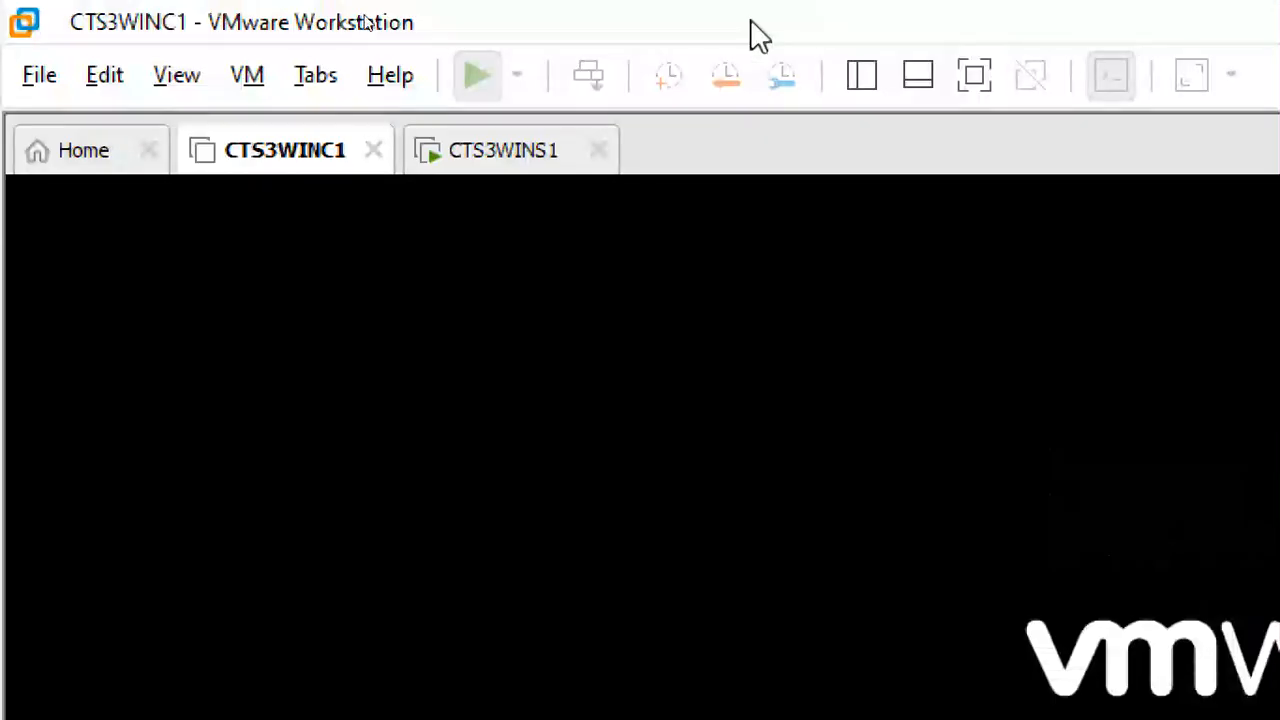
pyautogui.click(474, 150)
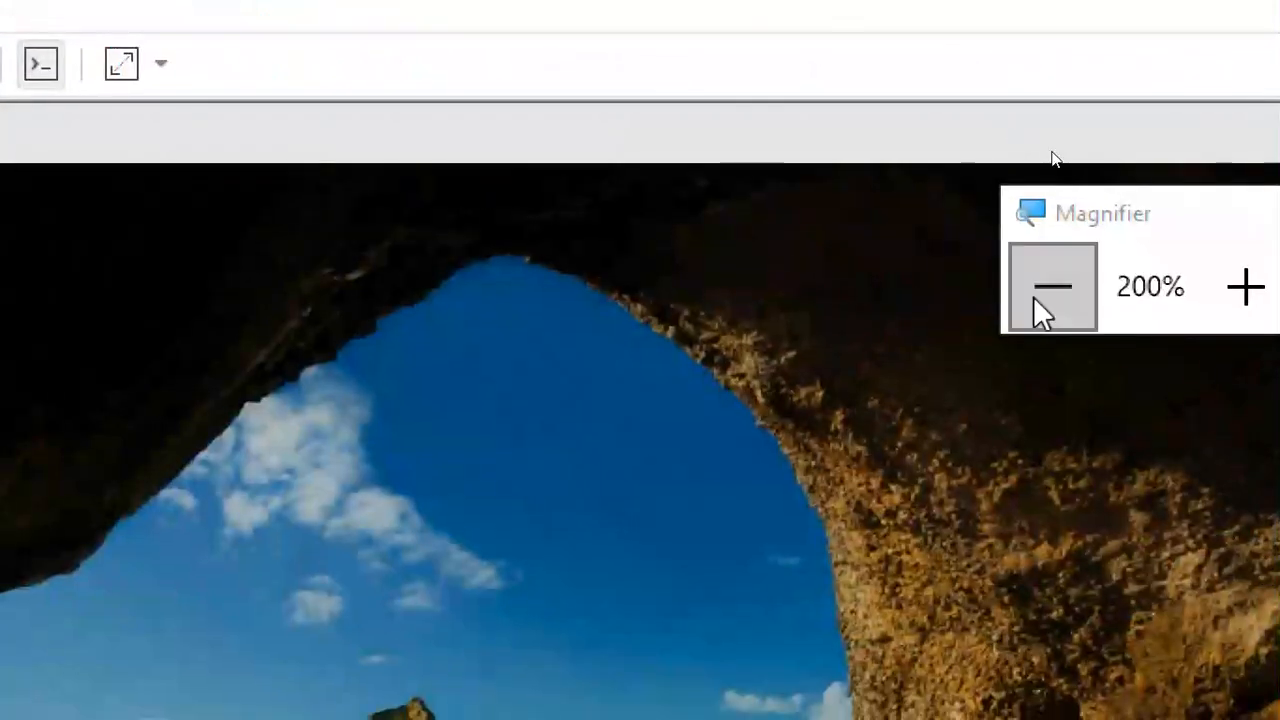
pyautogui.click(1060, 149)
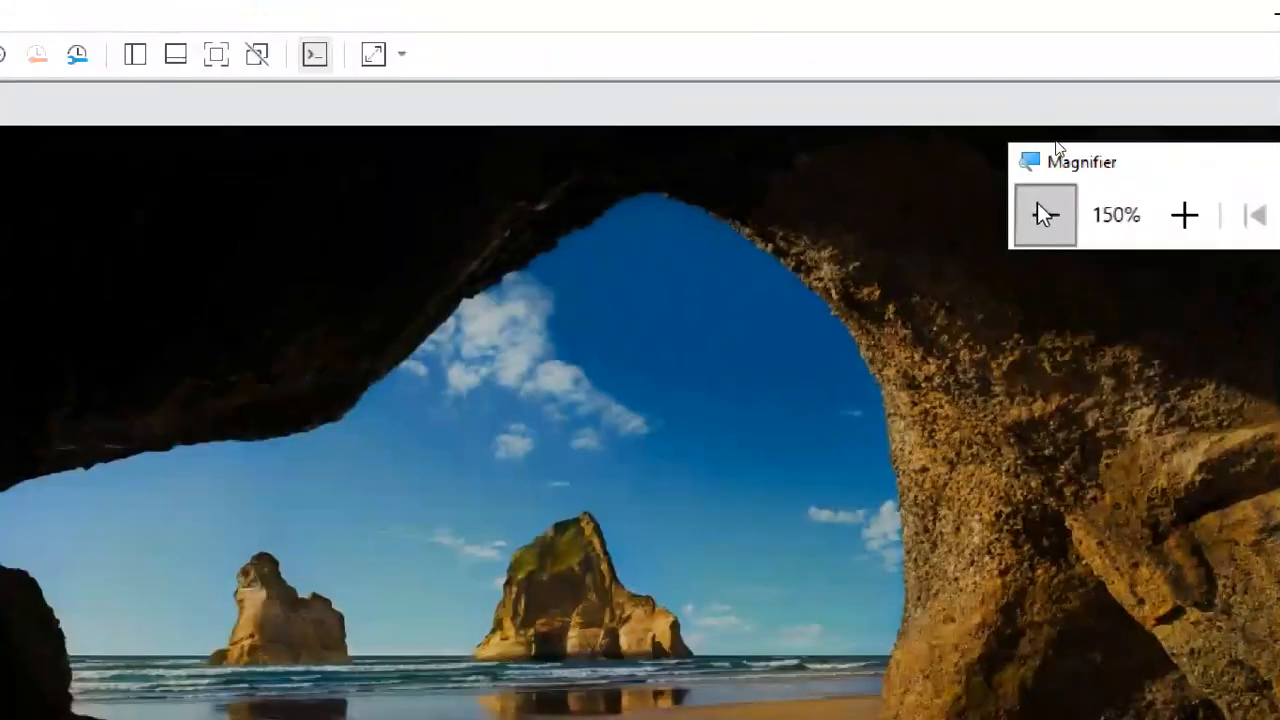
pyautogui.click(1060, 149)
# - Unlock CTS3WINS1 and sign in as the LATIF domain administrator with the account password
pyautogui.click(857, 260)
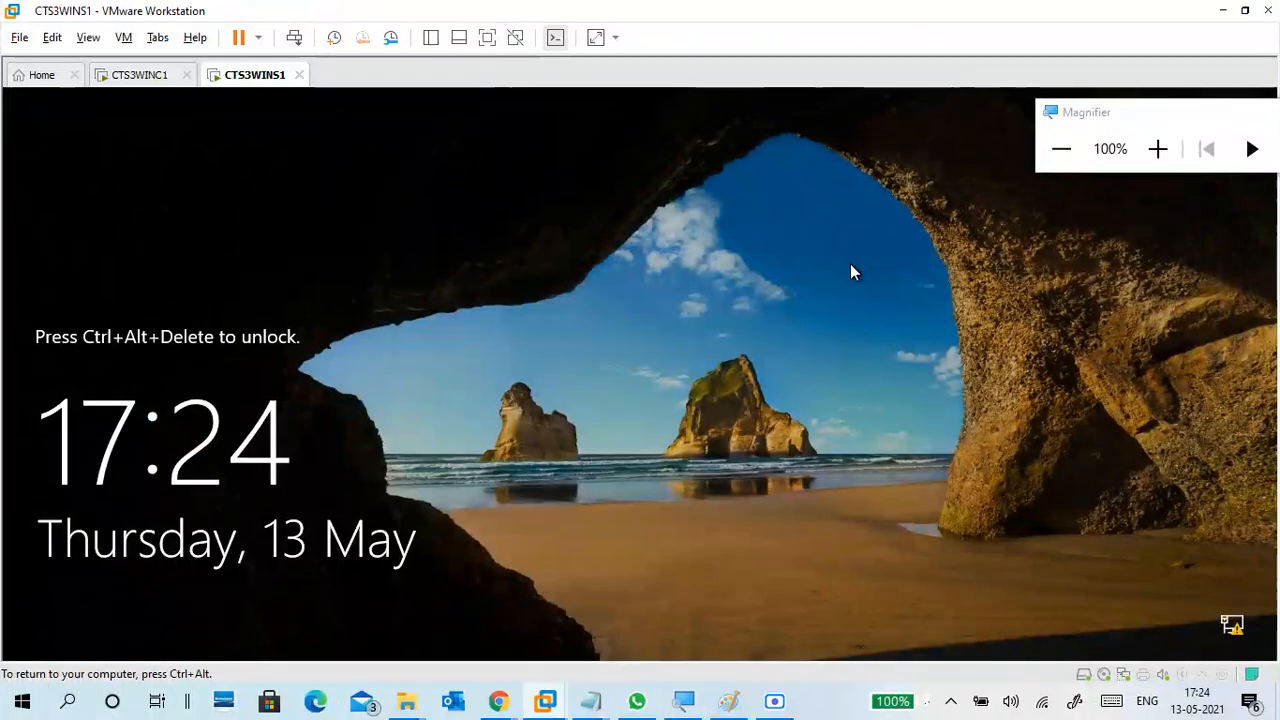
pyautogui.press('ctrl+alt+Insert')
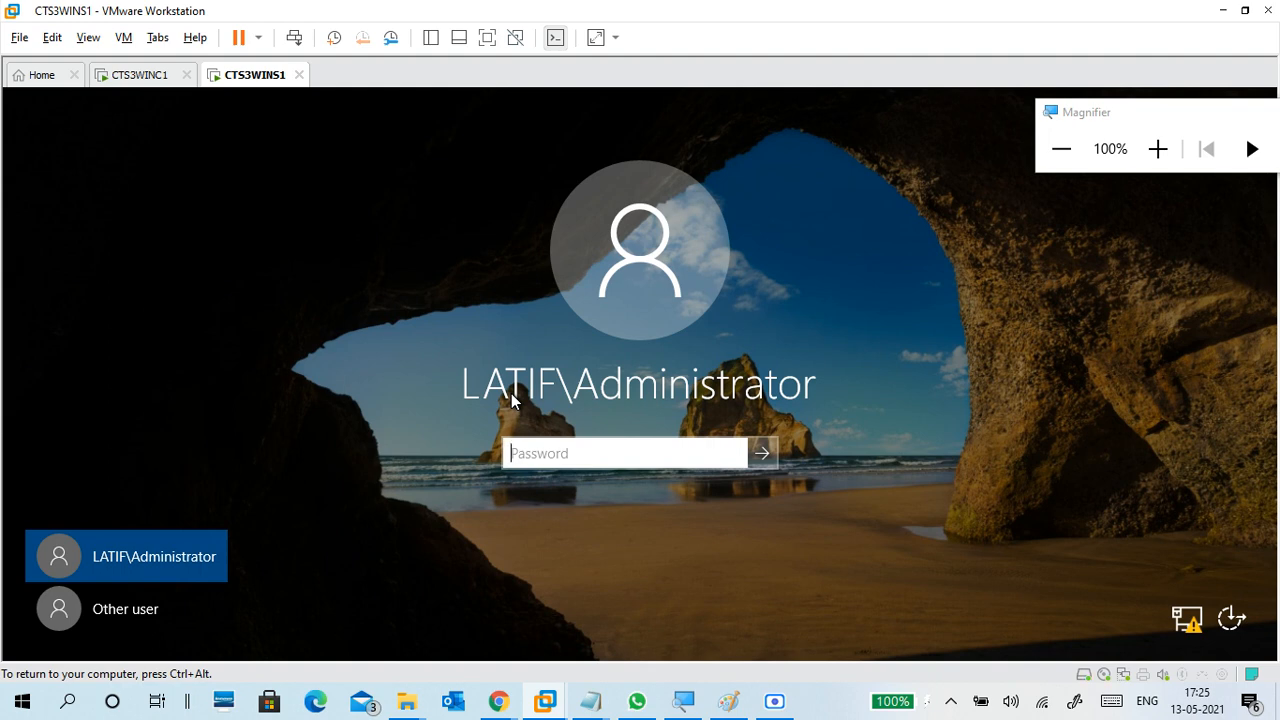
pyautogui.write('Pa')
pyautogui.press('Return')
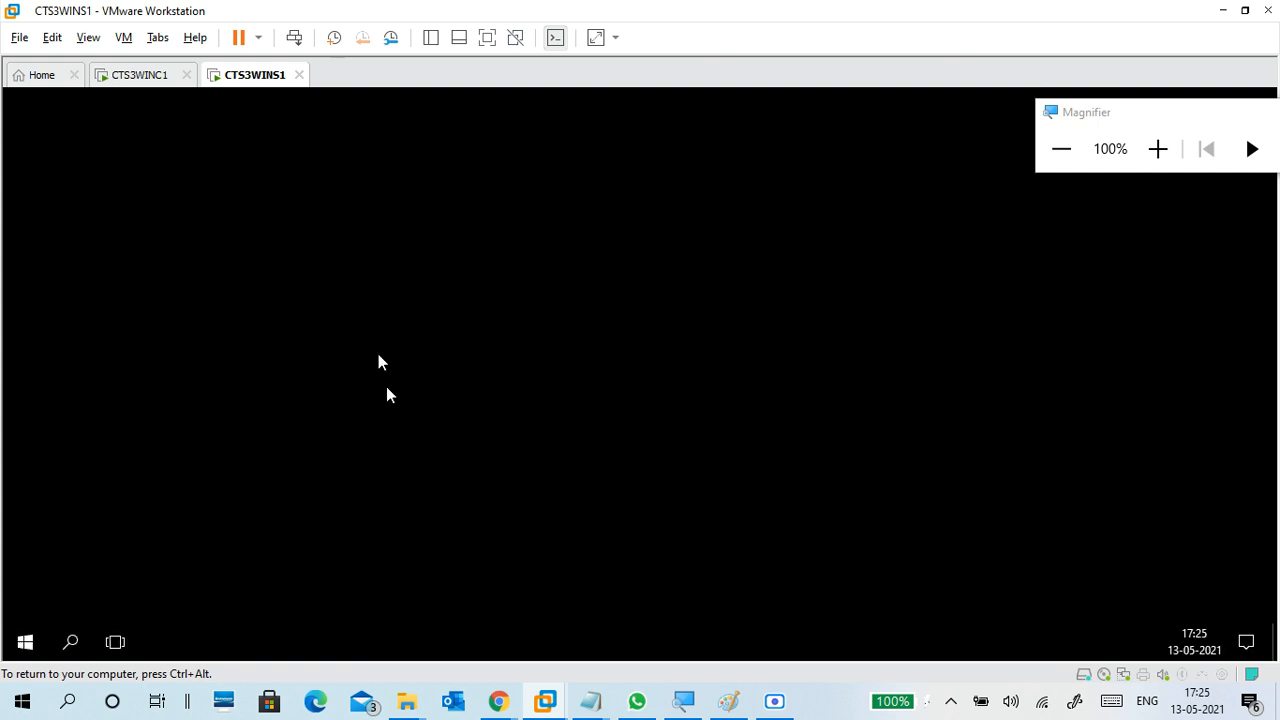
# - Check CTS3WINC1's startup, return to CTS3WINS1, and display its Server Manager in full screen
pyautogui.click(148, 78)
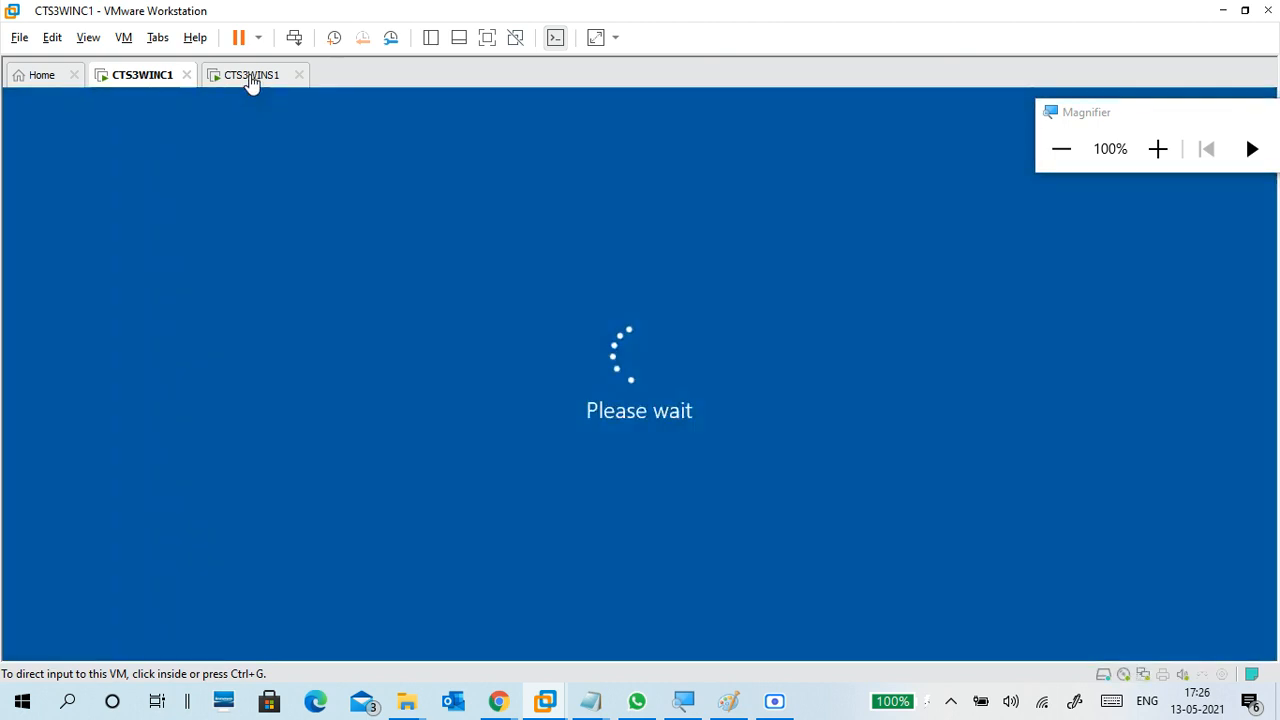
pyautogui.click(251, 78)
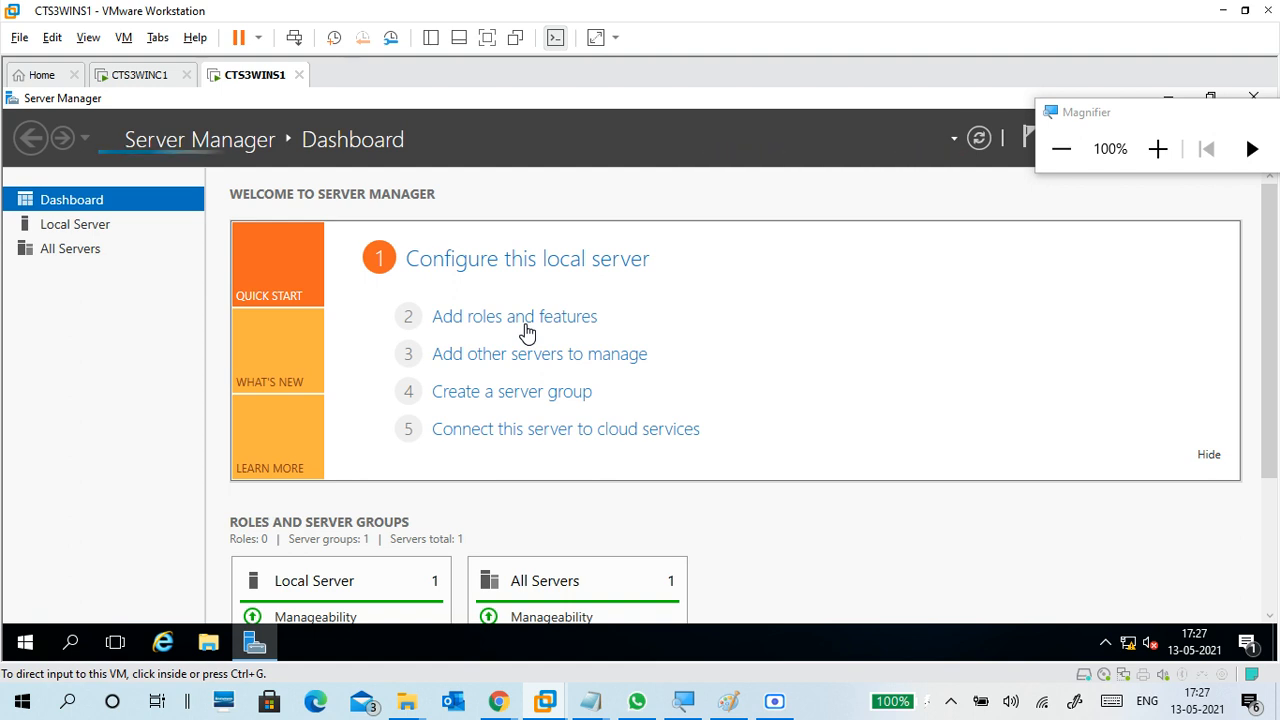
pyautogui.click(490, 37)
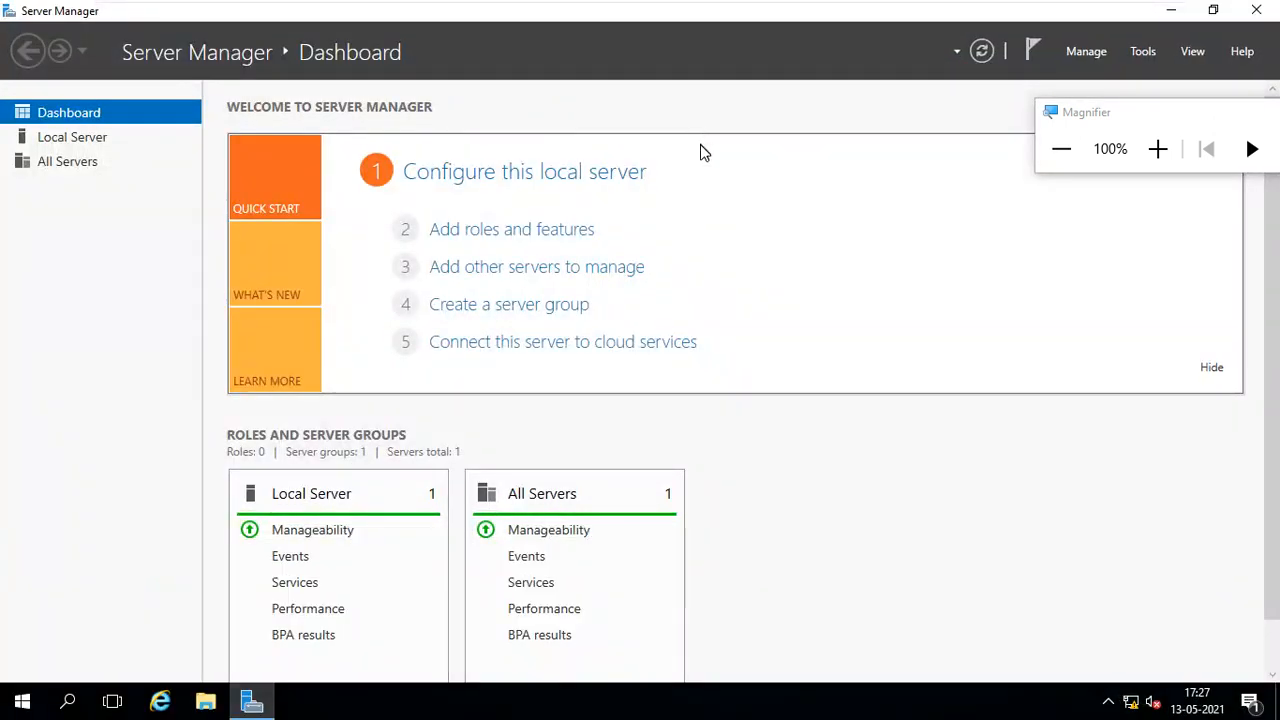
# - Review the local server's computer name and domain in its properties at a higher magnification
pyautogui.click(104, 134)
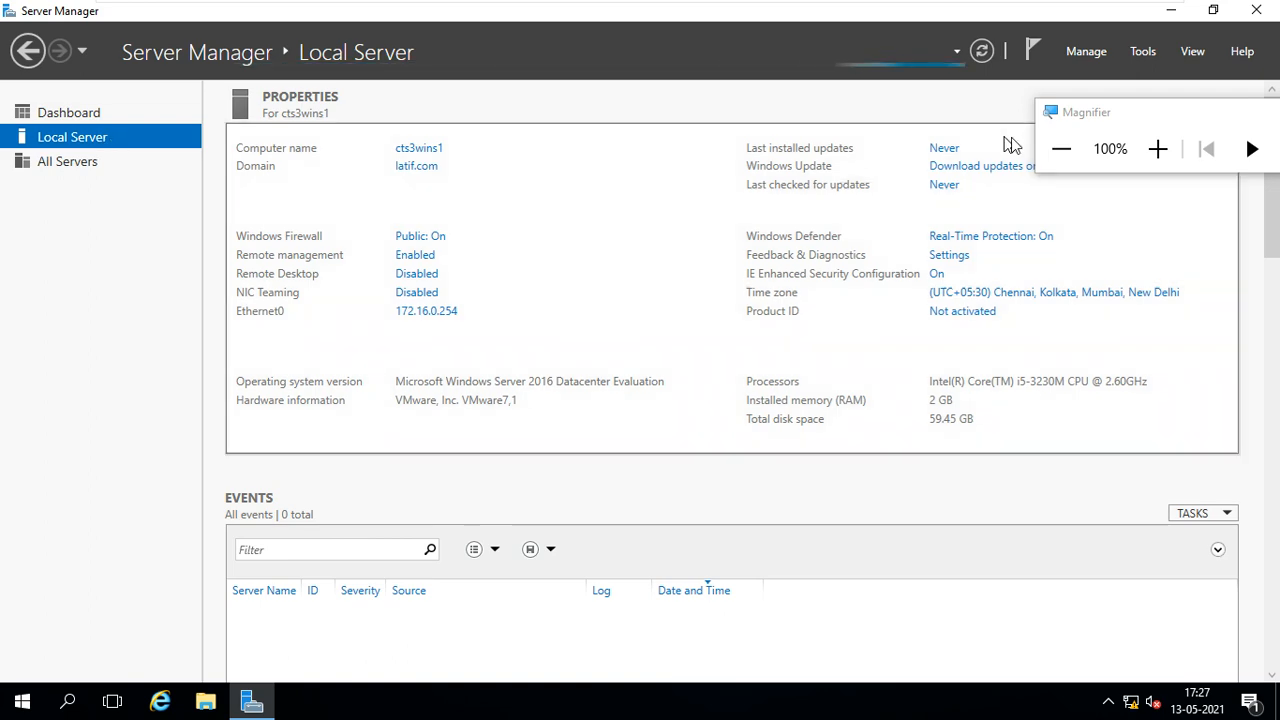
pyautogui.click(1157, 148)
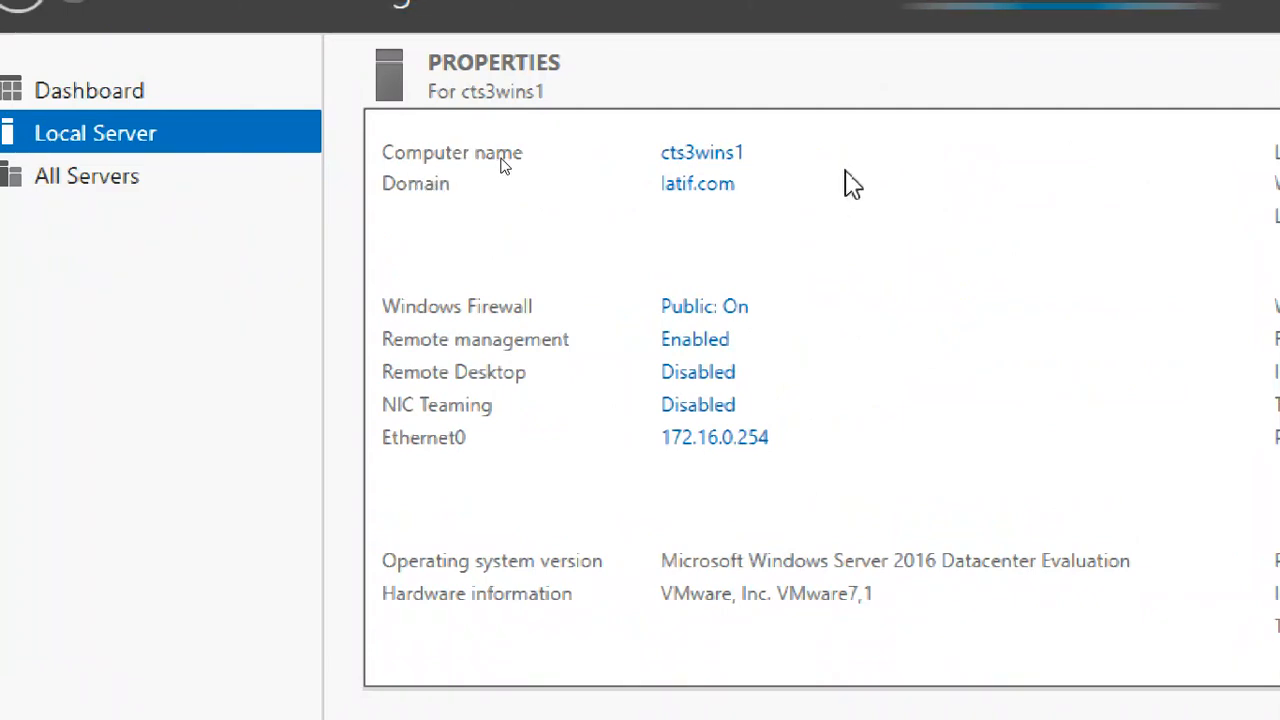
pyautogui.press('super+plus')
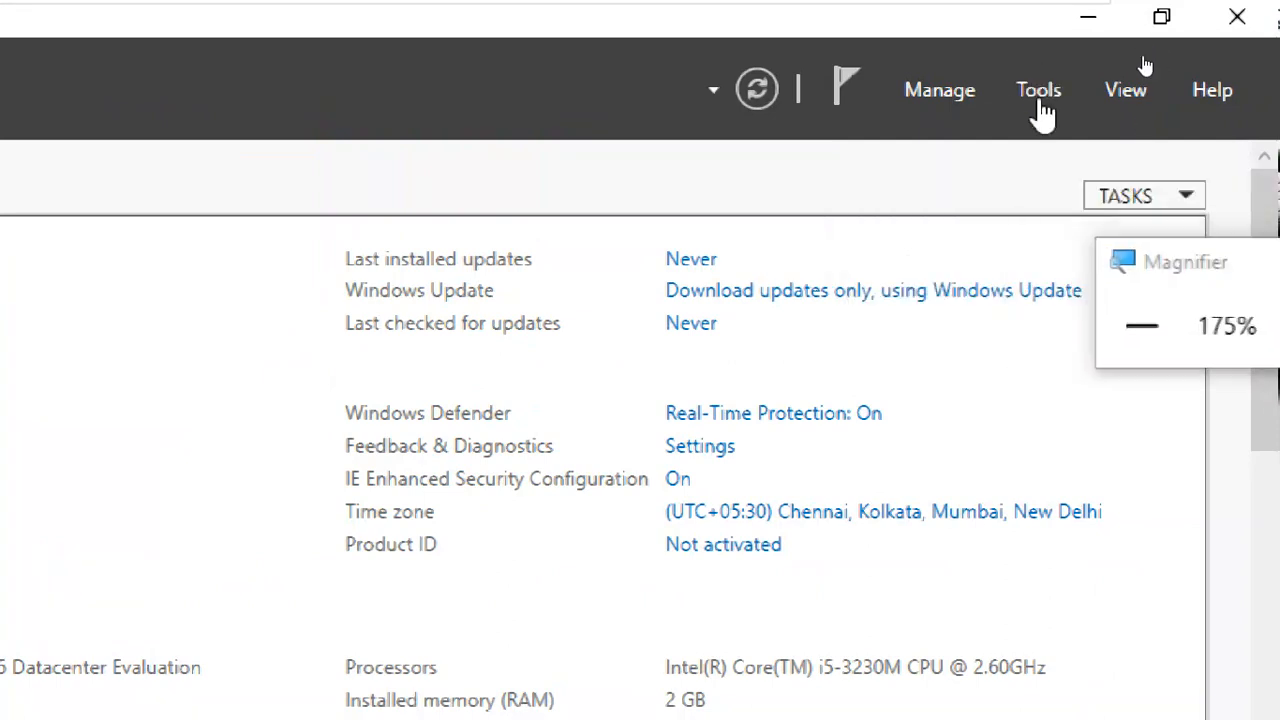
pyautogui.click(1038, 95)
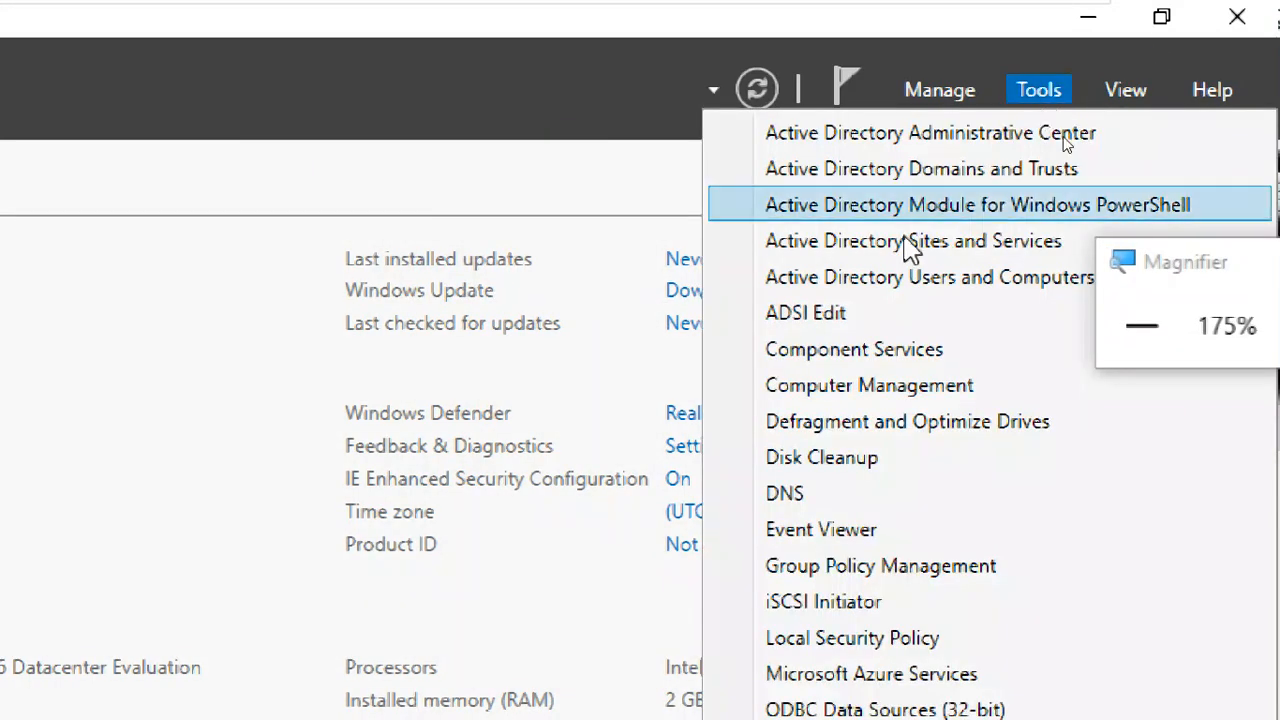
pyautogui.click(877, 247)
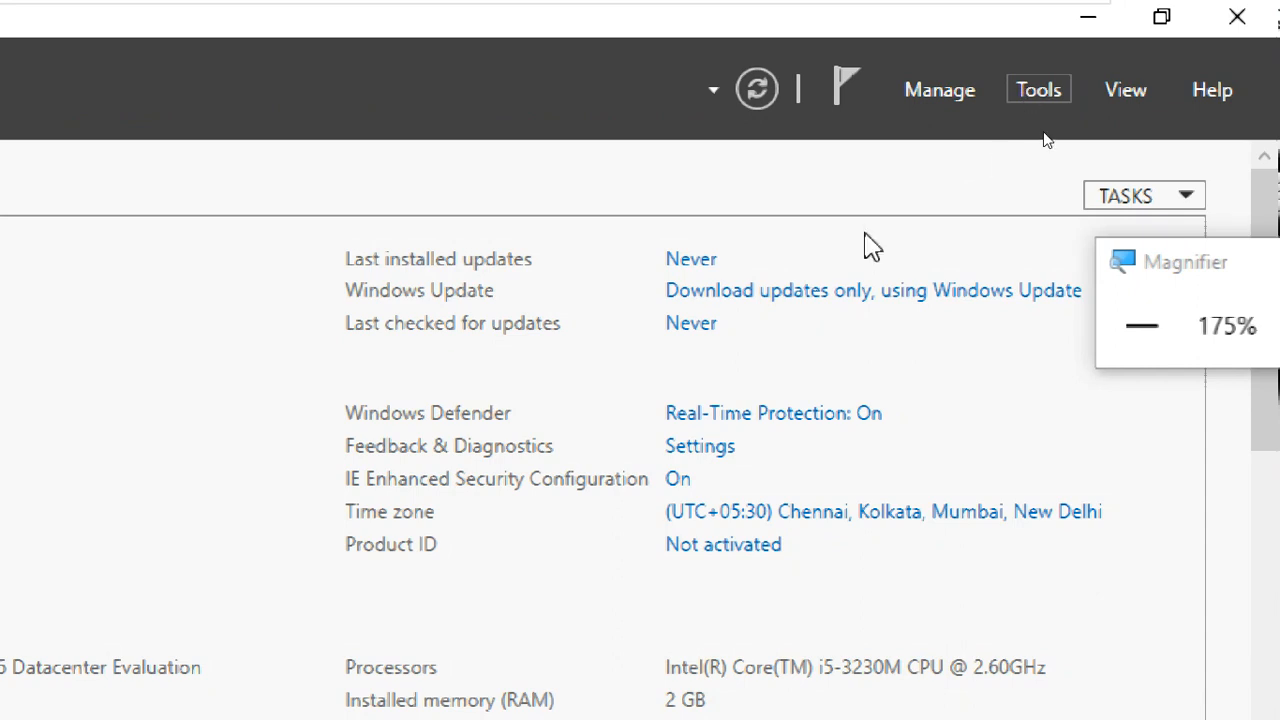
pyautogui.click(1039, 90)
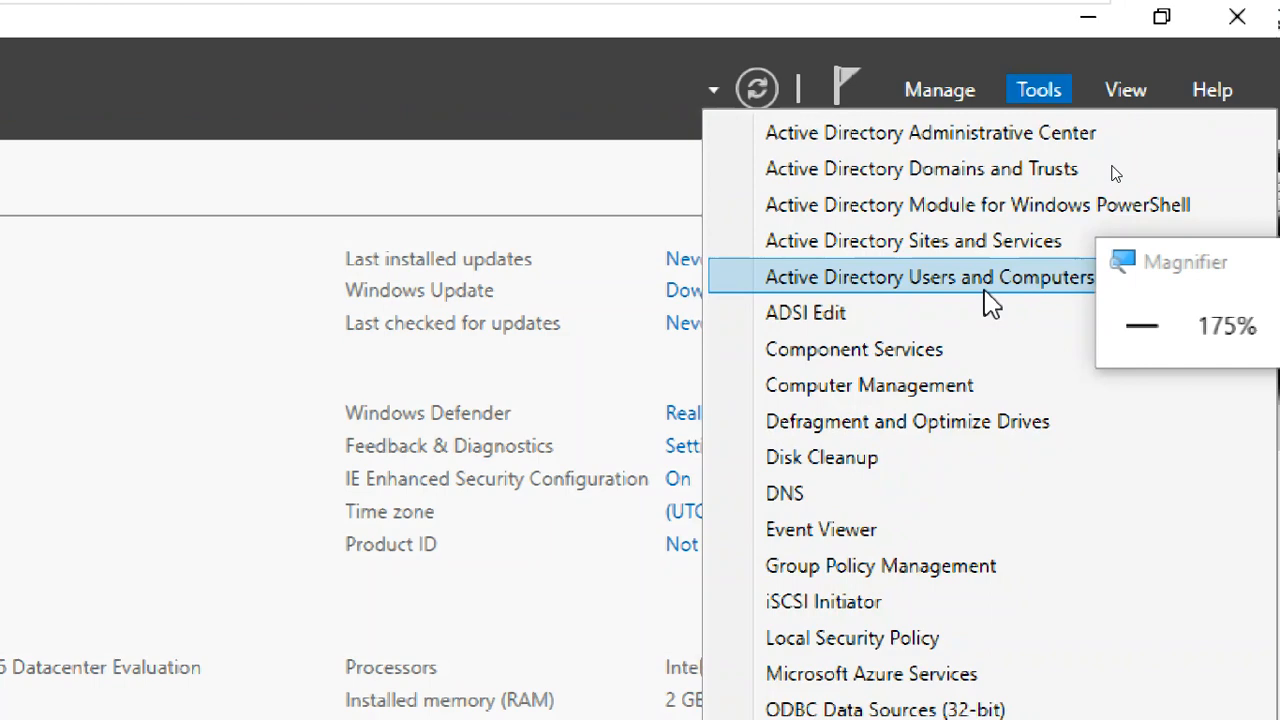
pyautogui.click(989, 300)
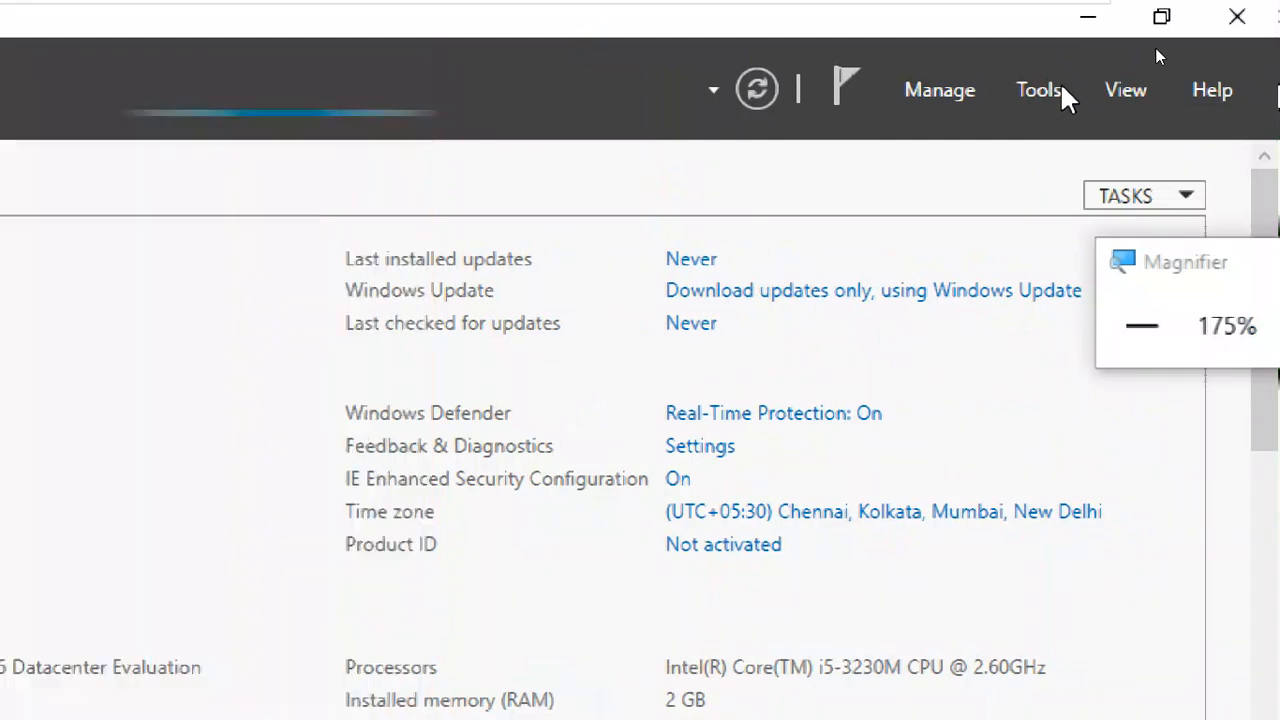
pyautogui.click(1262, 90)
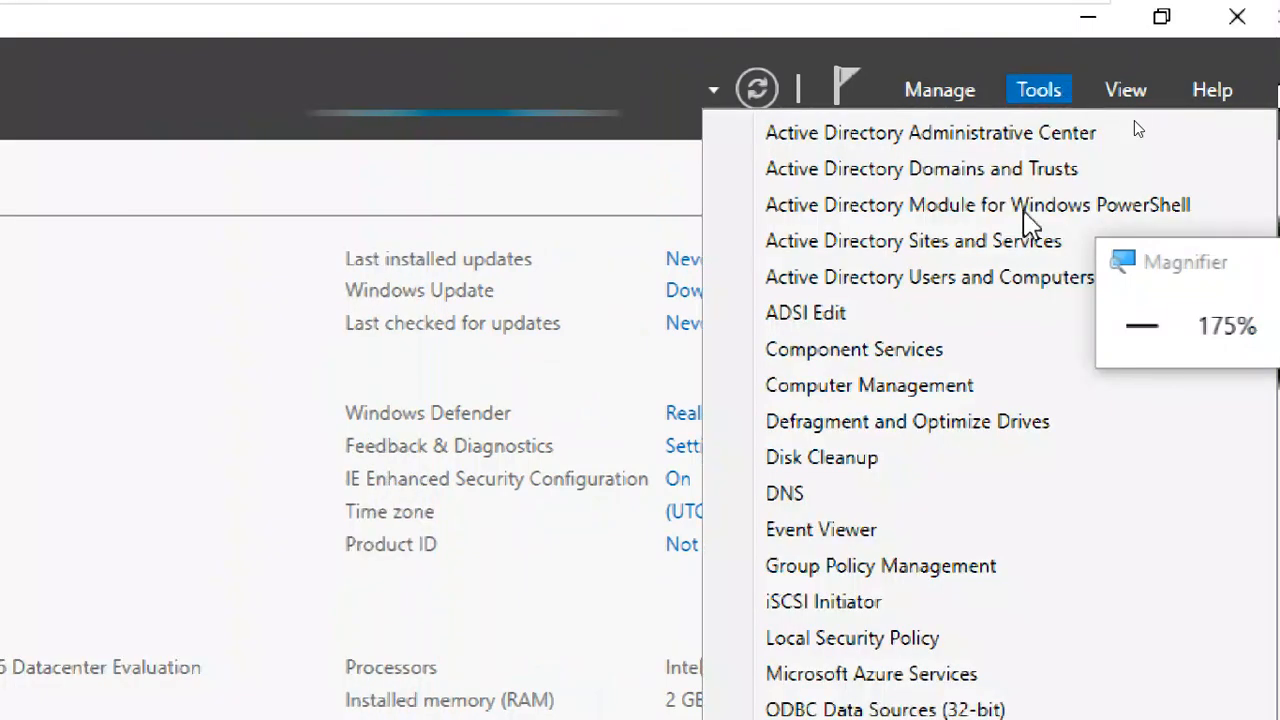
pyautogui.click(971, 245)
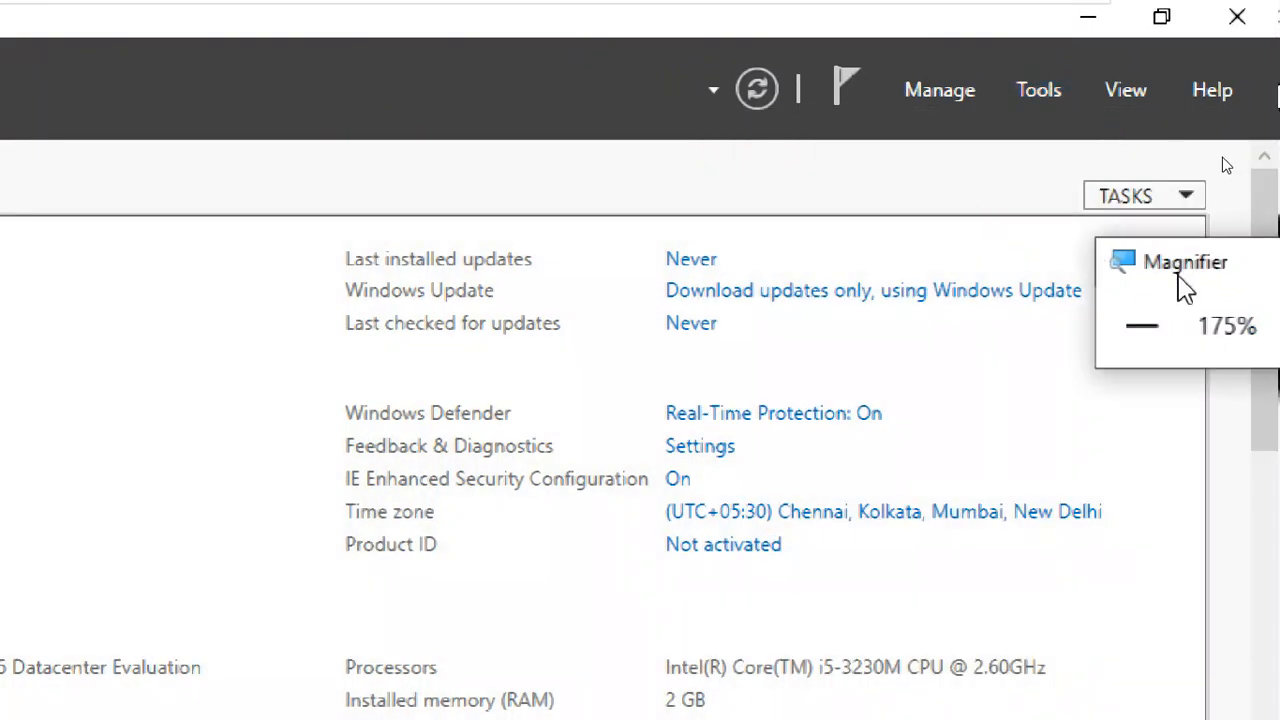
pyautogui.click(1142, 326)
pyautogui.click(1142, 326)
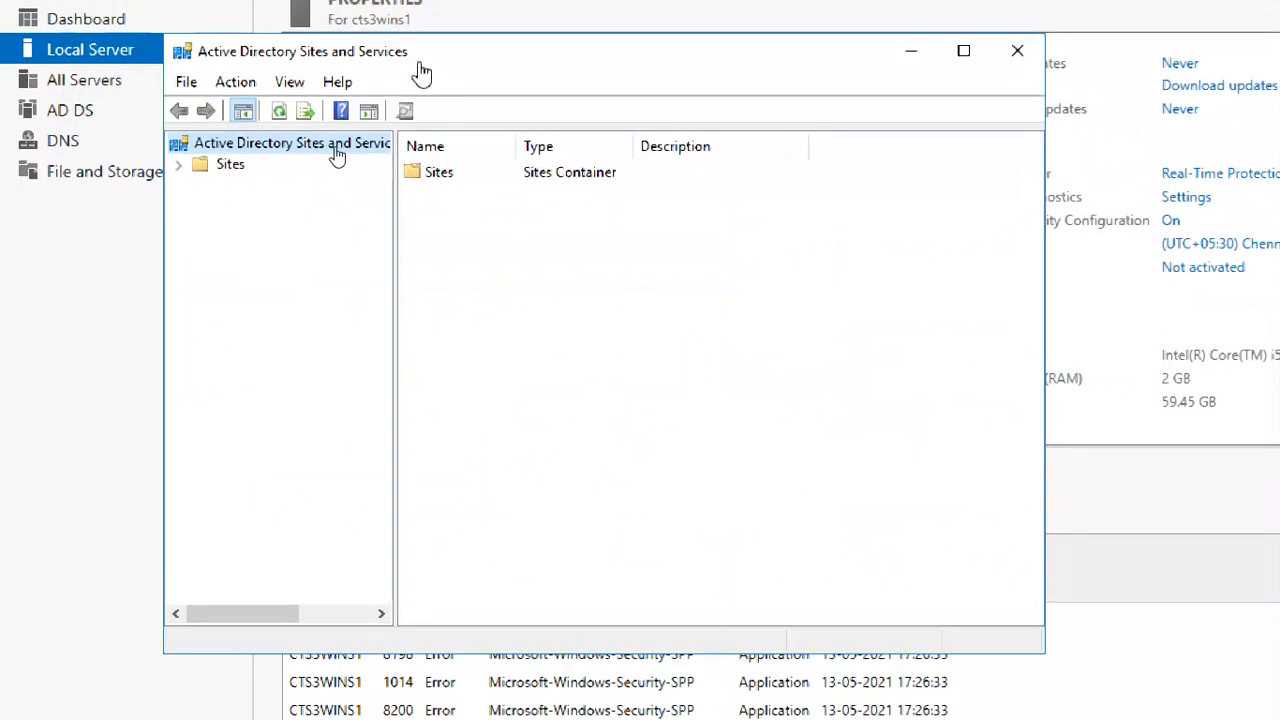
# - Close both Active Directory Sites and Services windows and the Windows Update settings window
pyautogui.moveTo(415, 60); pyautogui.dragTo(536, 87)
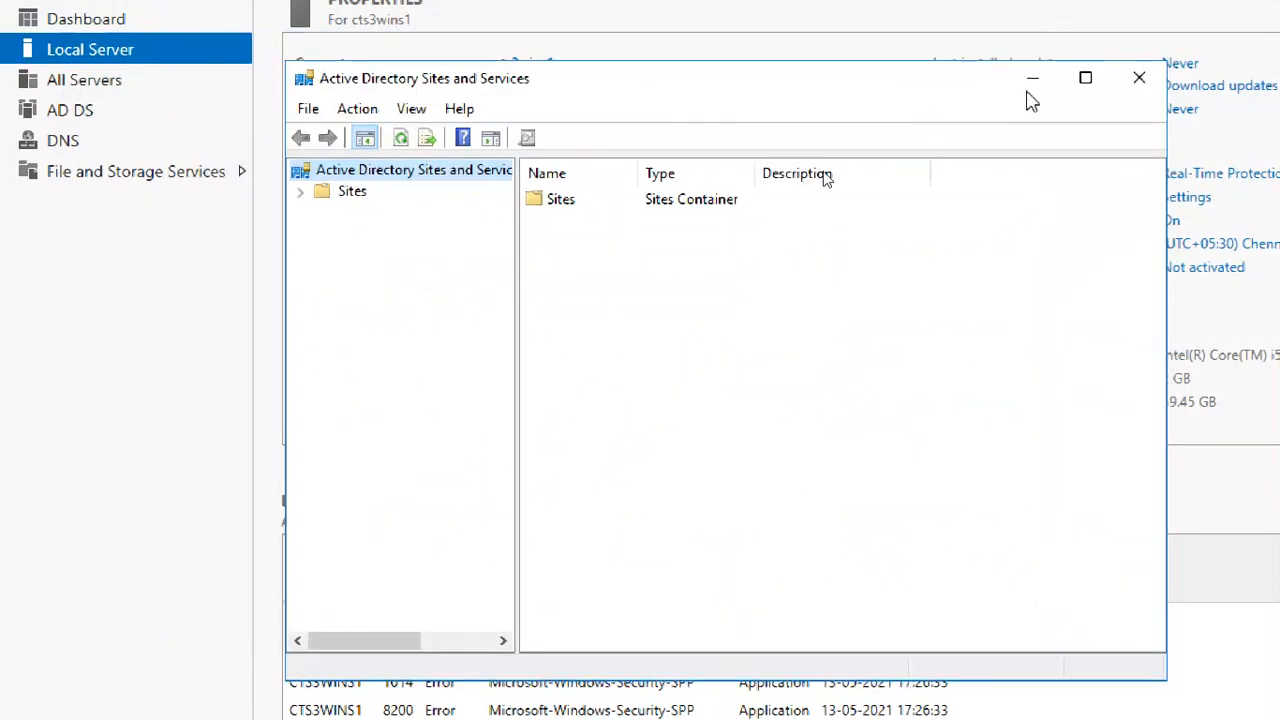
pyautogui.click(1139, 77)
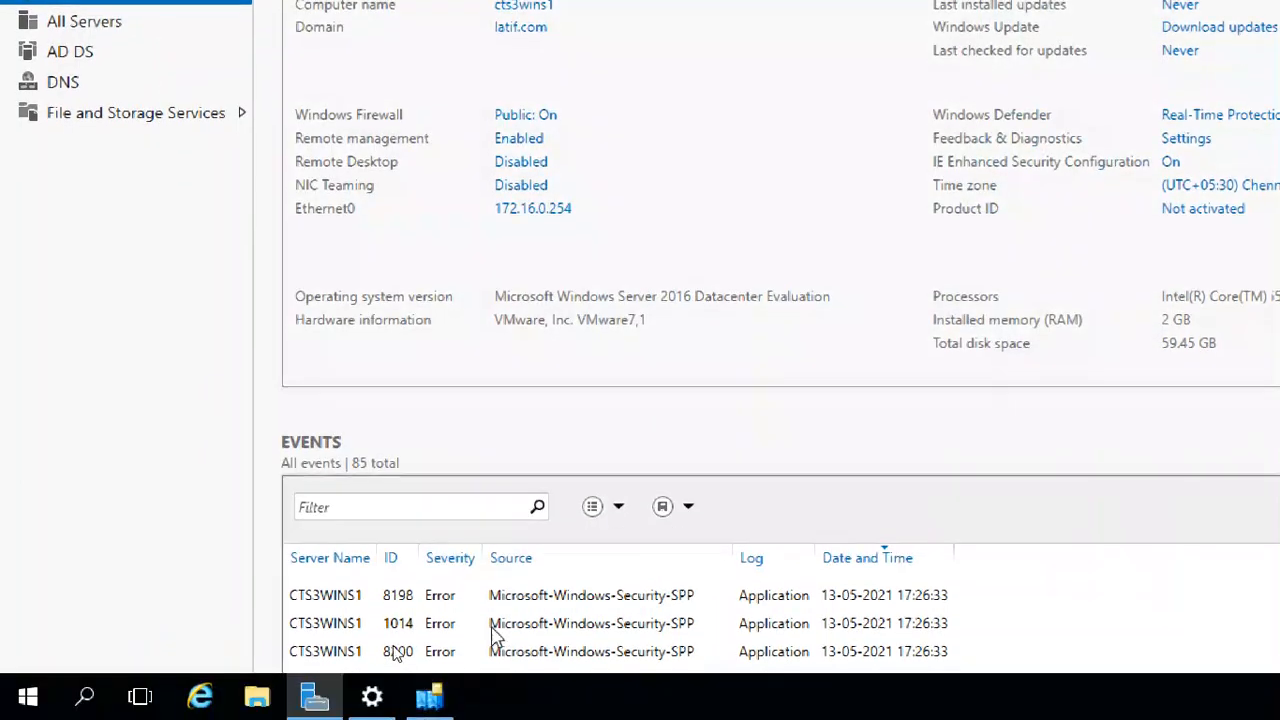
pyautogui.click(443, 694)
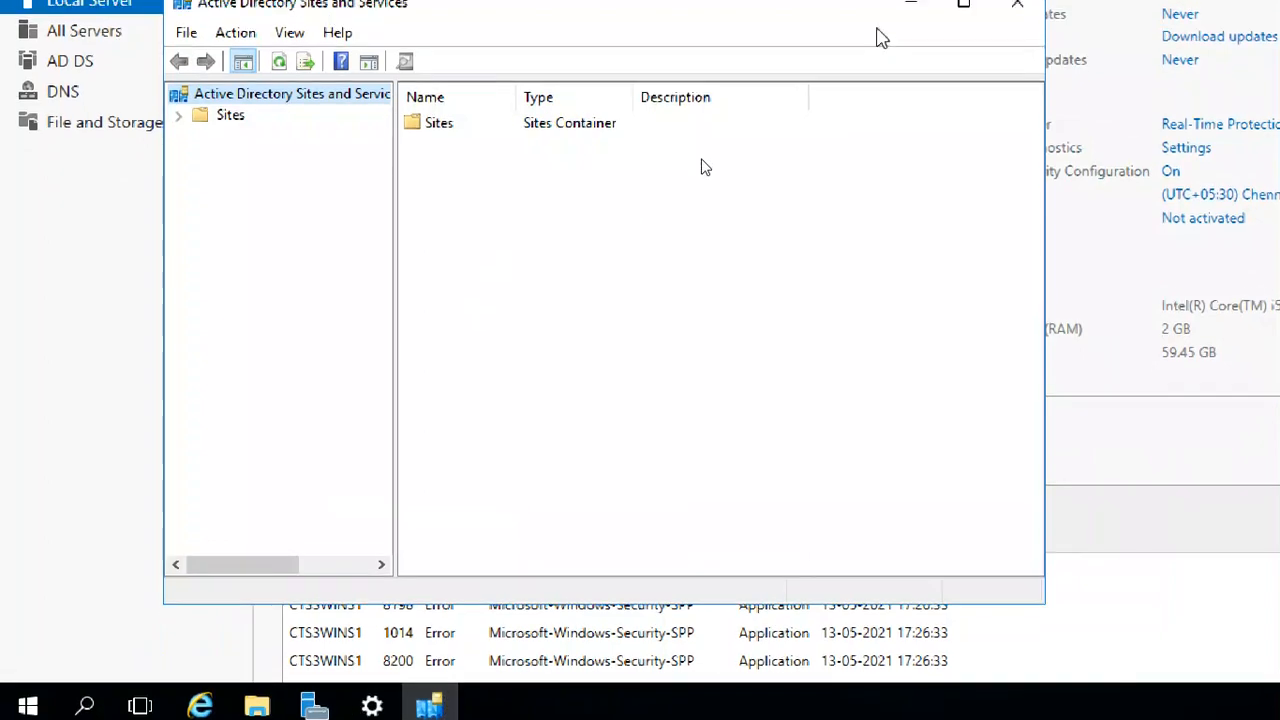
pyautogui.click(1017, 4)
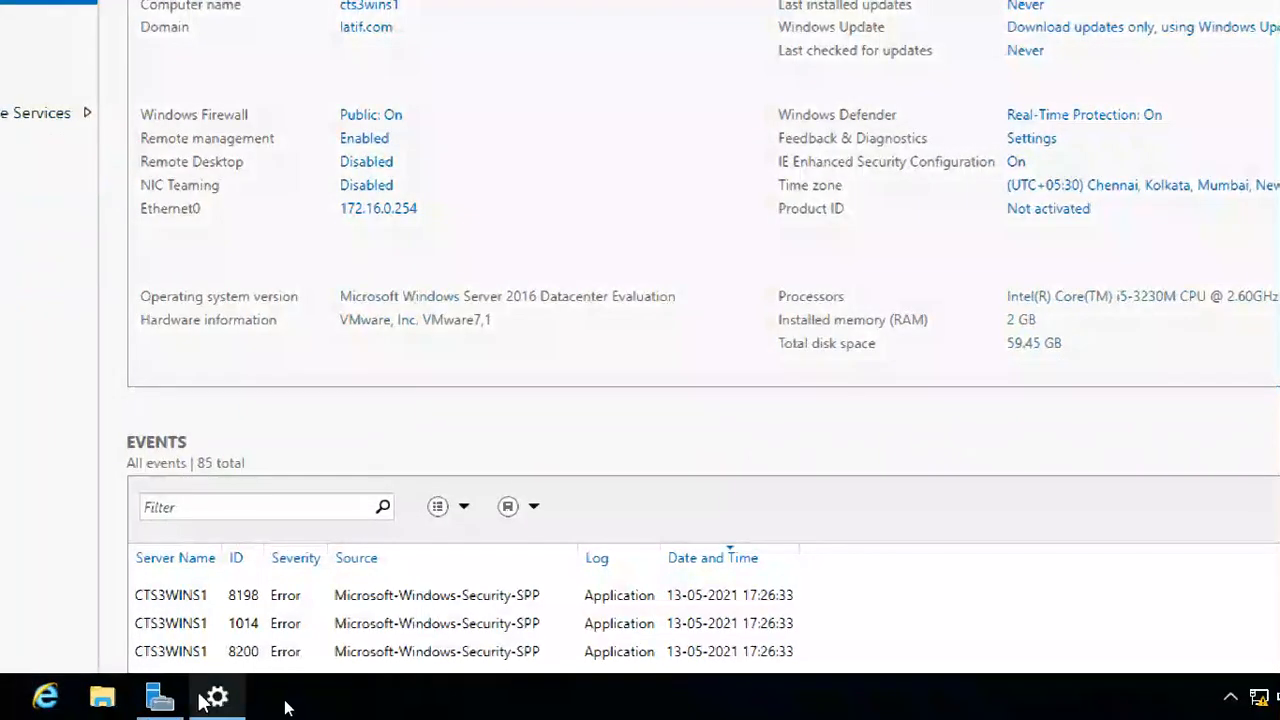
pyautogui.click(216, 697)
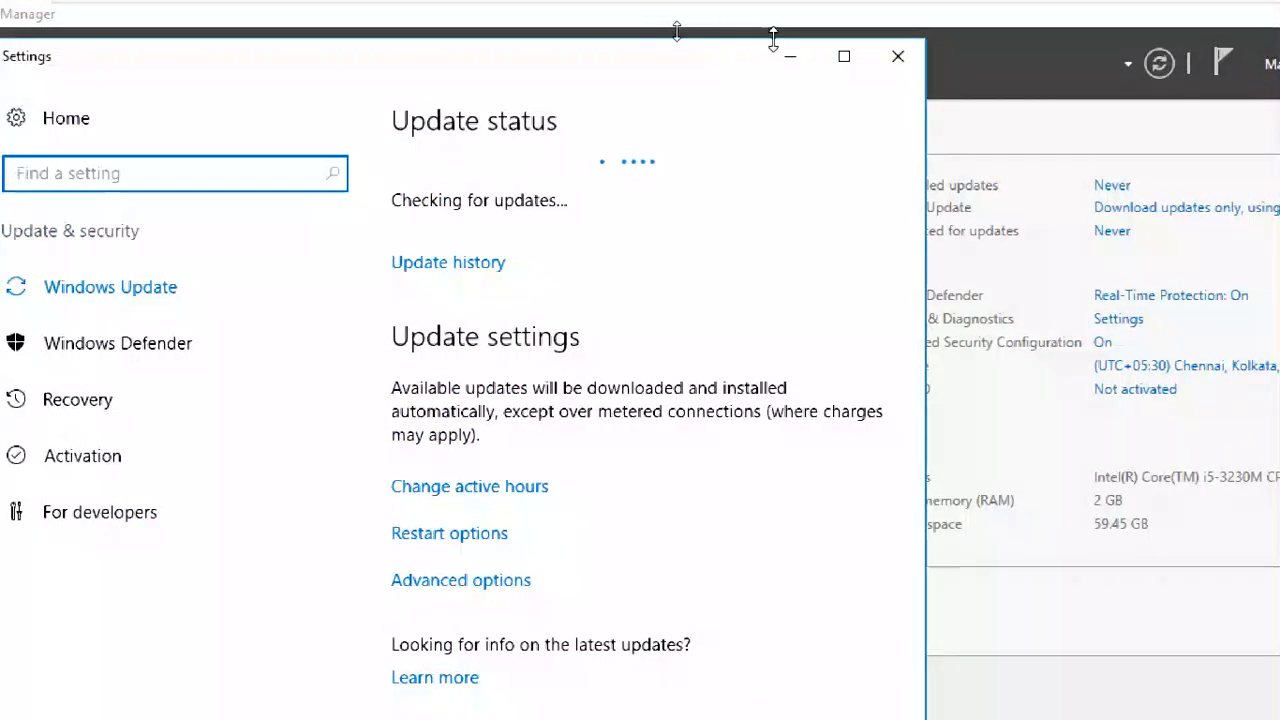
pyautogui.click(898, 56)
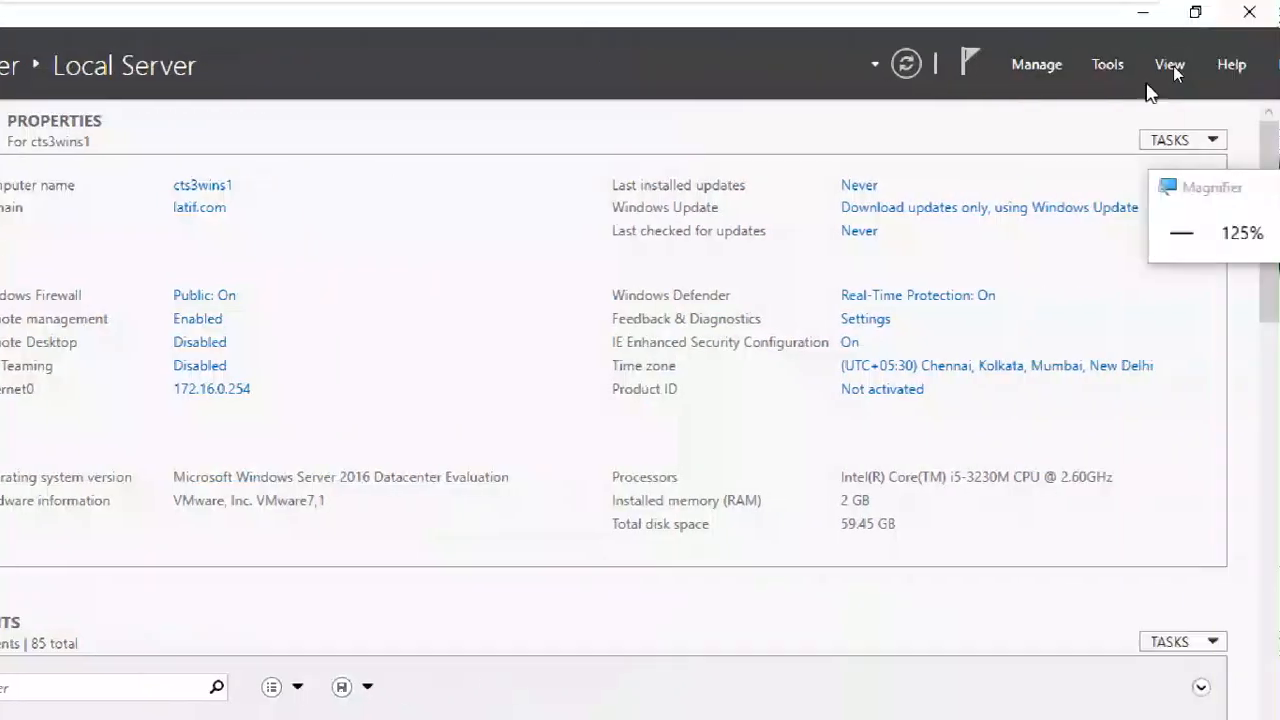
# - Open Active Directory Users and Computers from Server Manager, minimize Server Manager, and magnify the console
pyautogui.click(1053, 66)
pyautogui.click(1110, 65)
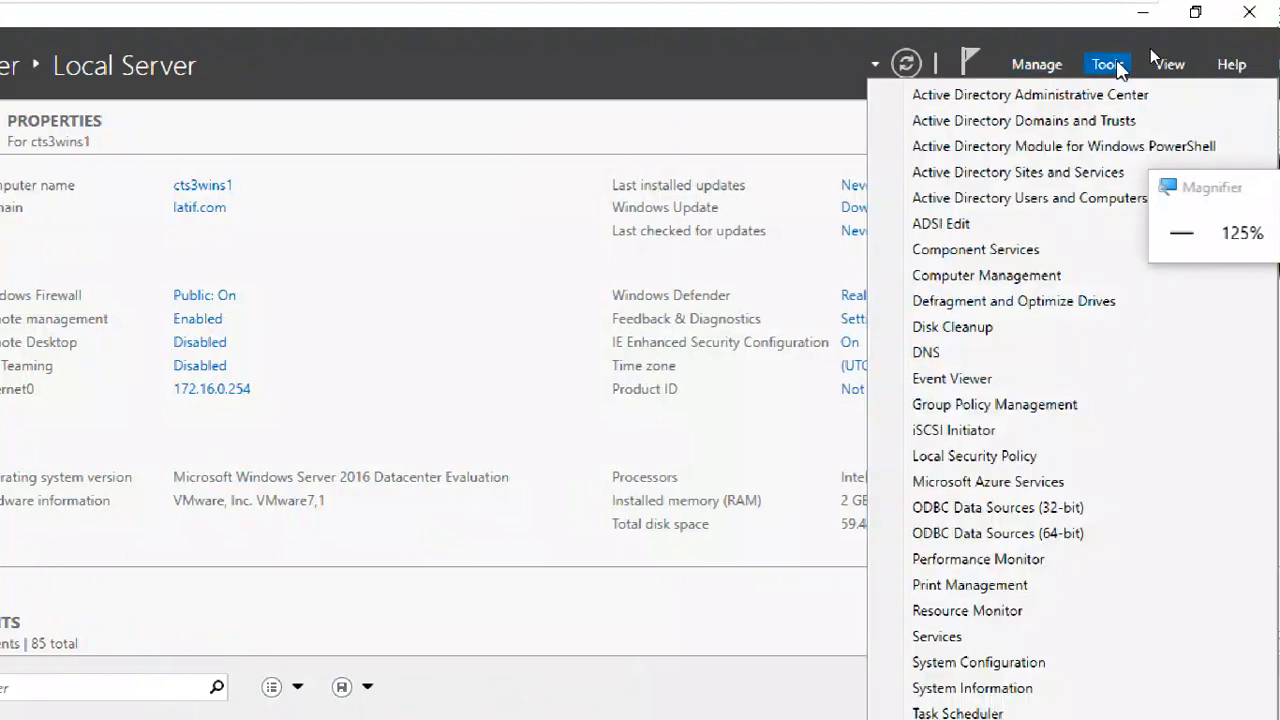
pyautogui.click(1110, 65)
pyautogui.click(1110, 65)
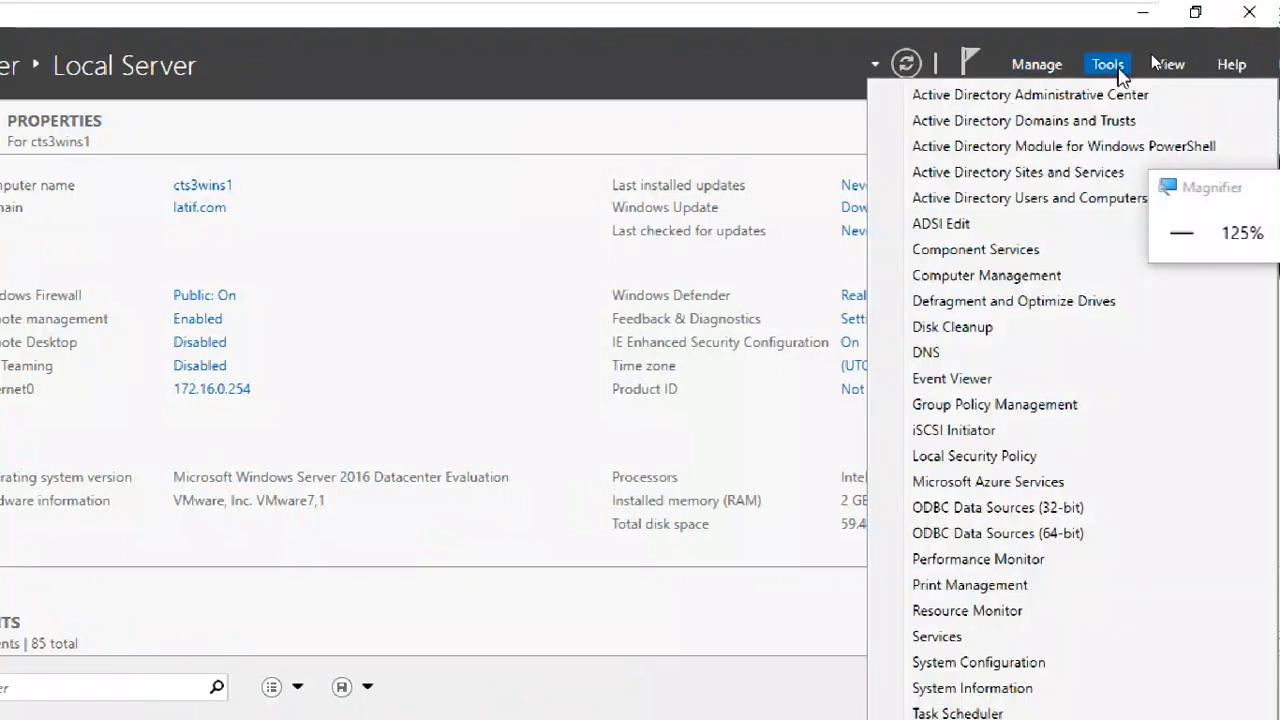
pyautogui.click(1085, 200)
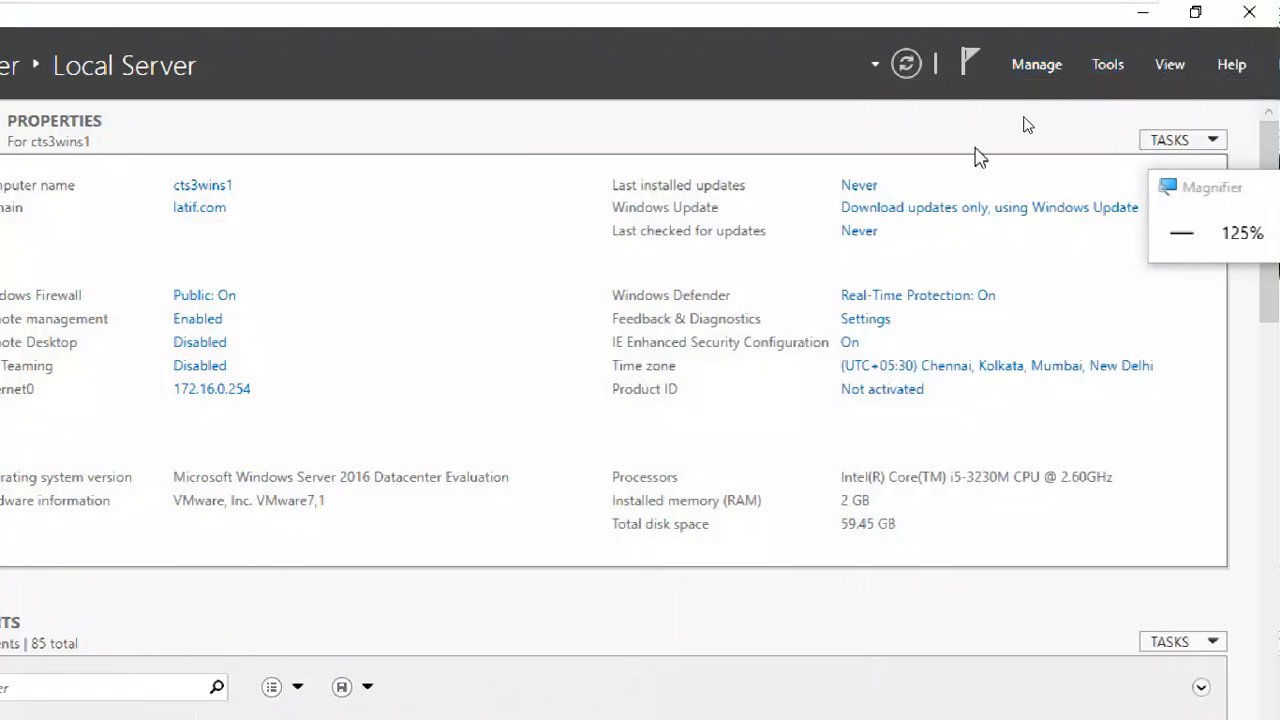
pyautogui.click(1150, 17)
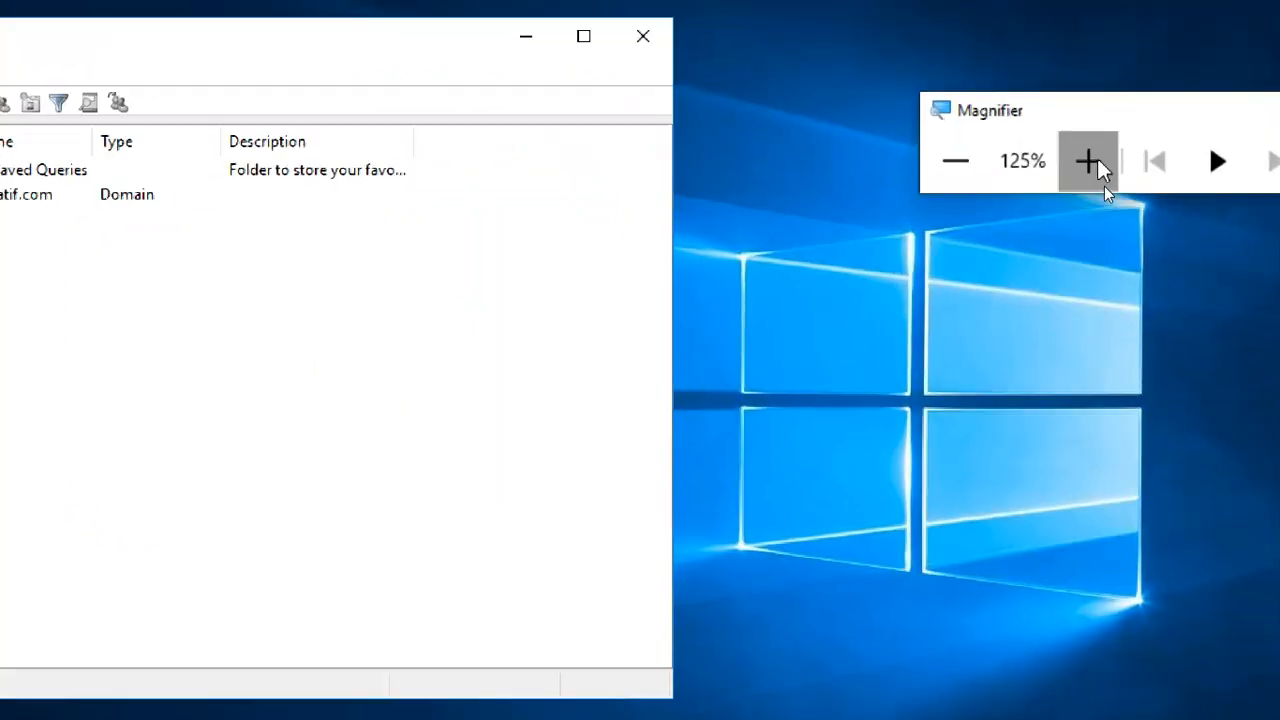
pyautogui.click(1089, 161)
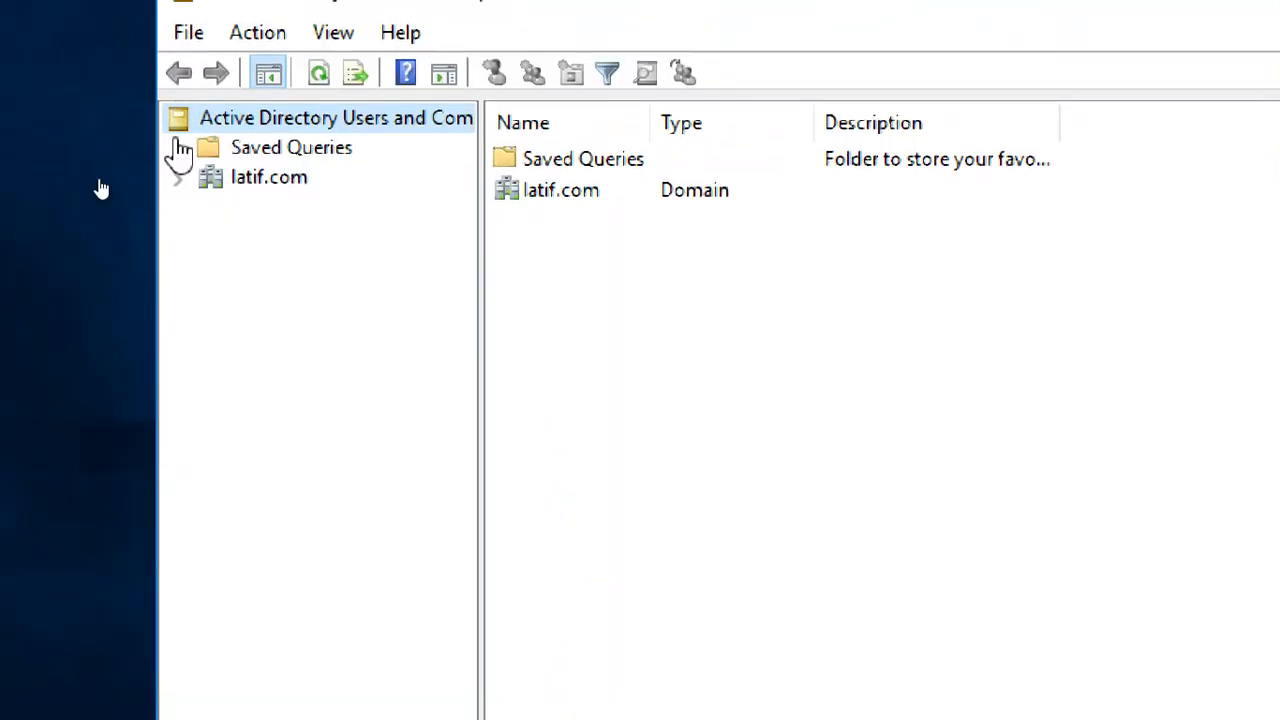
# - Expand the latif.com domain and go through its default containers from Builtin to Users
pyautogui.click(269, 177)
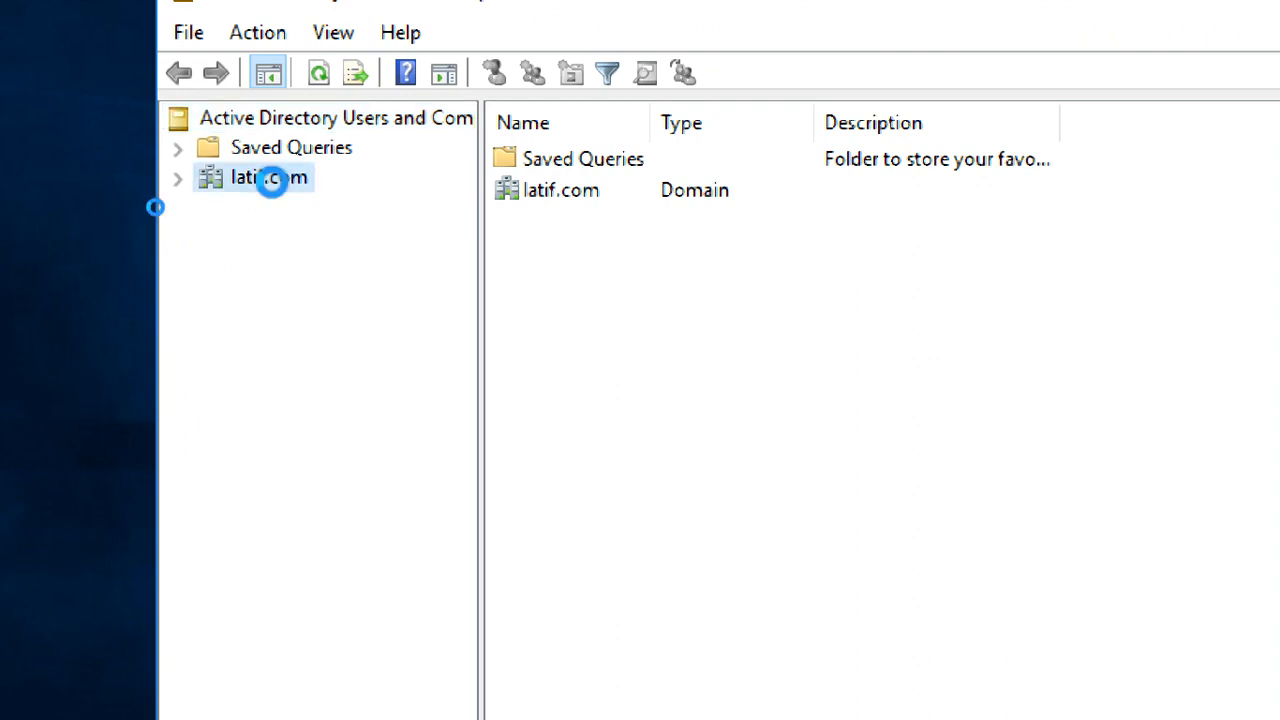
pyautogui.click(178, 180)
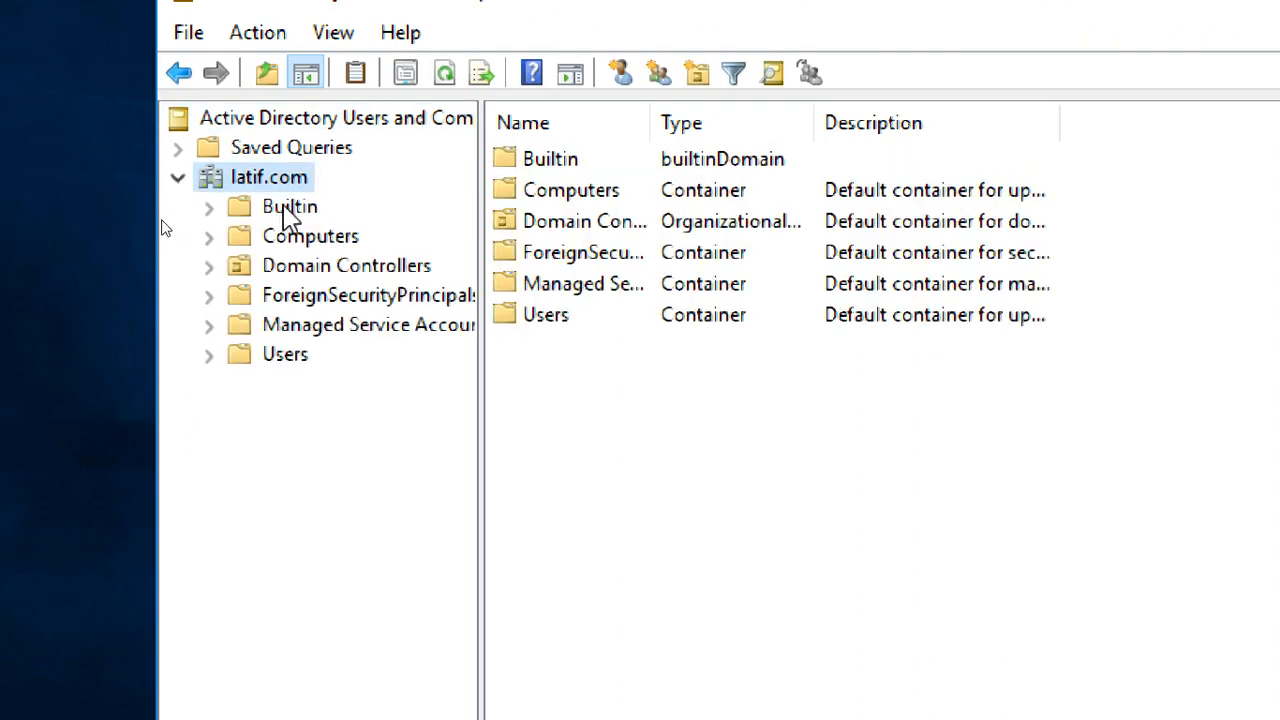
pyautogui.click(289, 208)
pyautogui.click(295, 234)
pyautogui.click(300, 264)
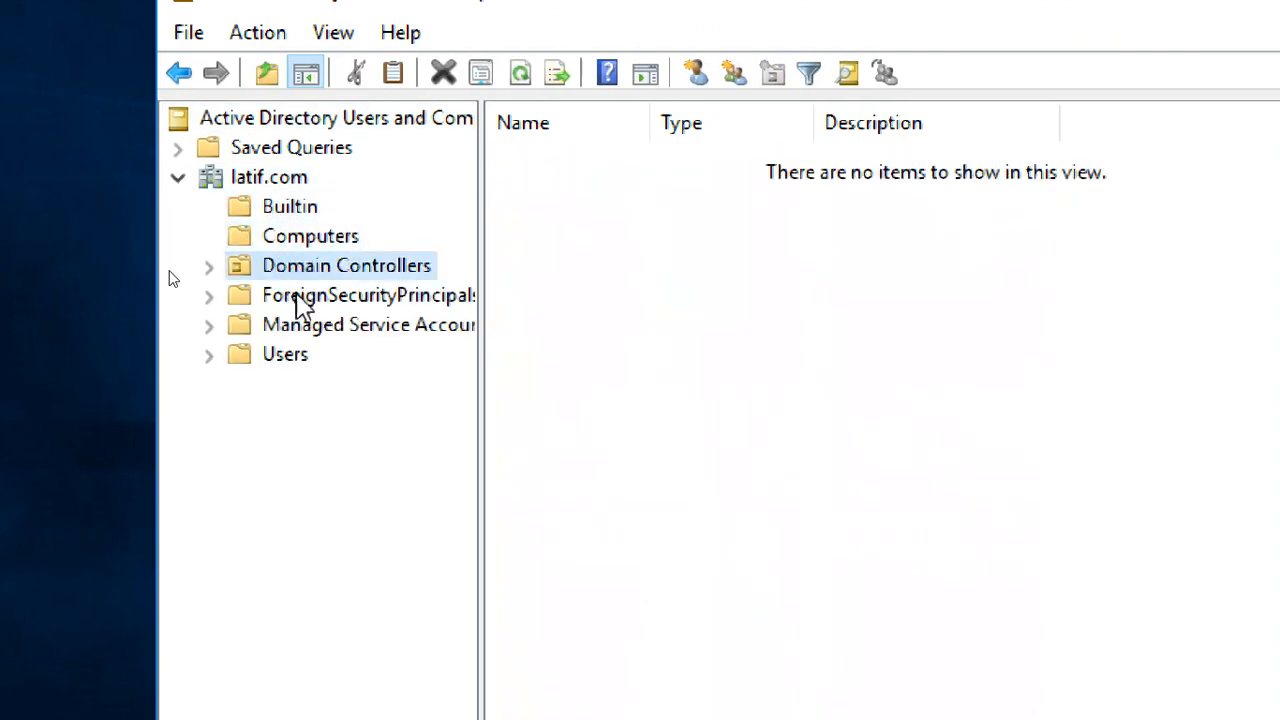
pyautogui.click(300, 296)
pyautogui.click(296, 356)
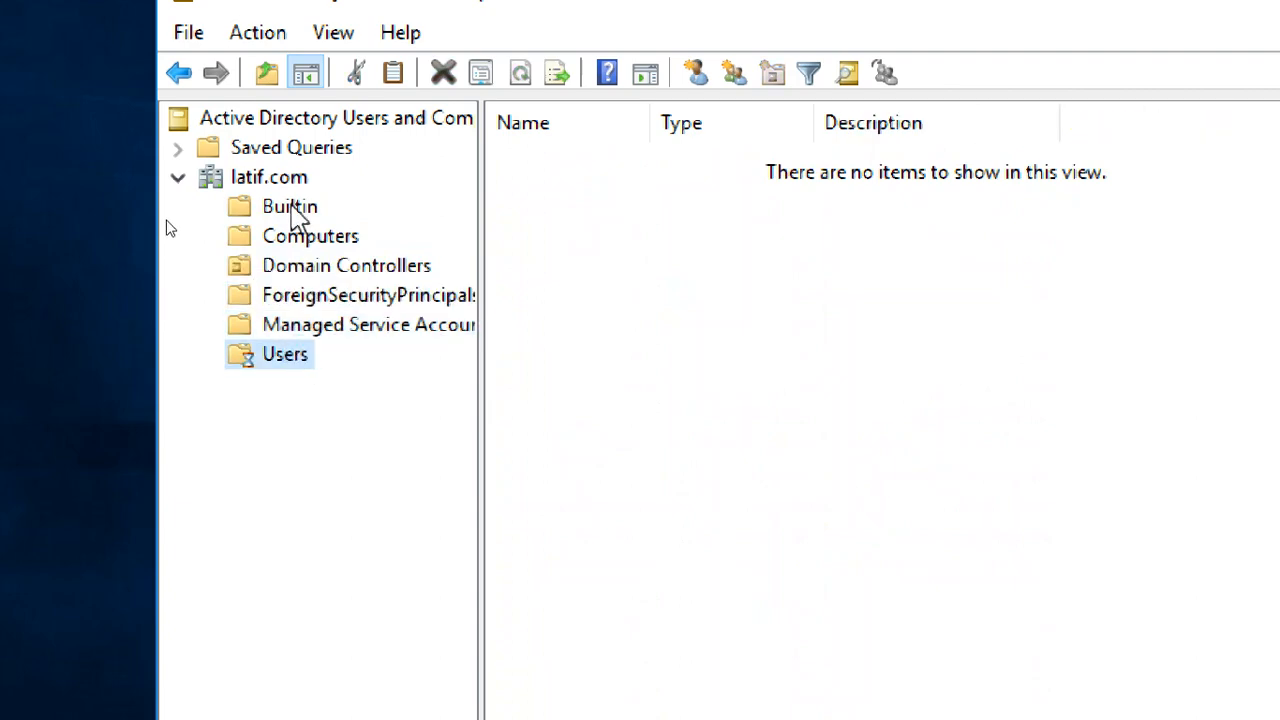
# - Examine the contents of the Builtin, Domain Controllers, Managed Service Accounts and Users containers, including the Administrator account
pyautogui.click(292, 210)
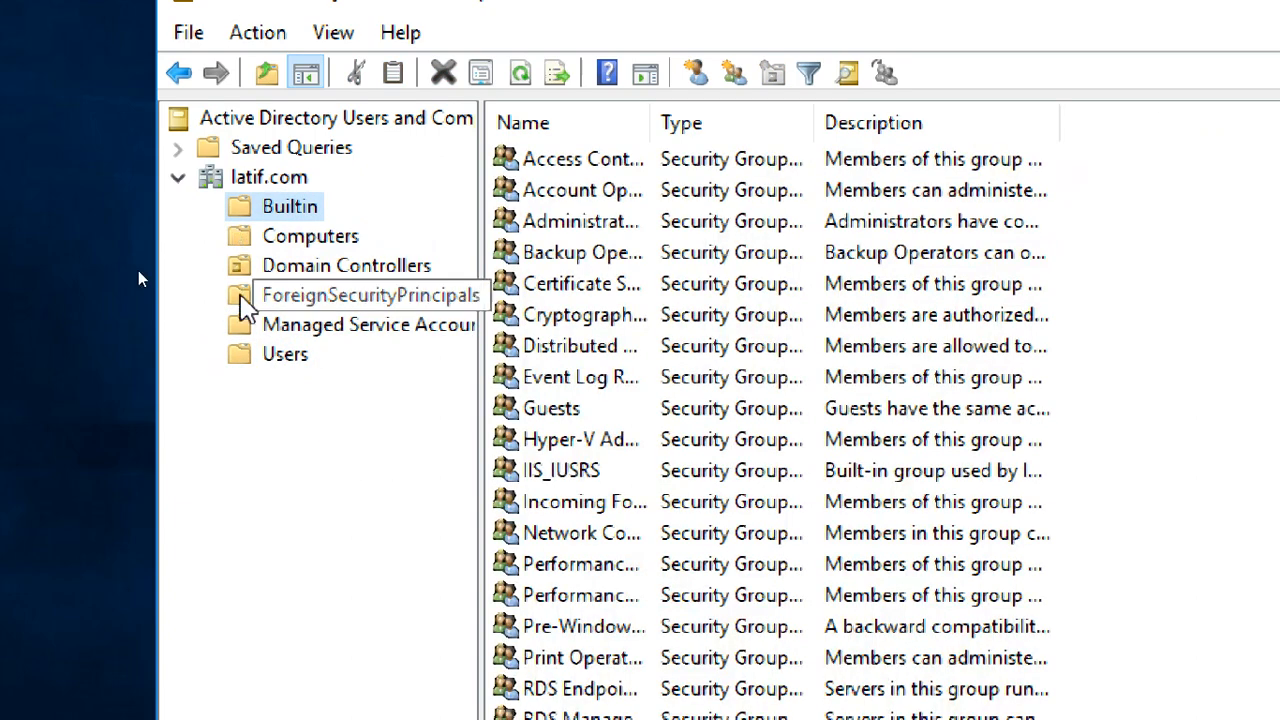
pyautogui.click(283, 240)
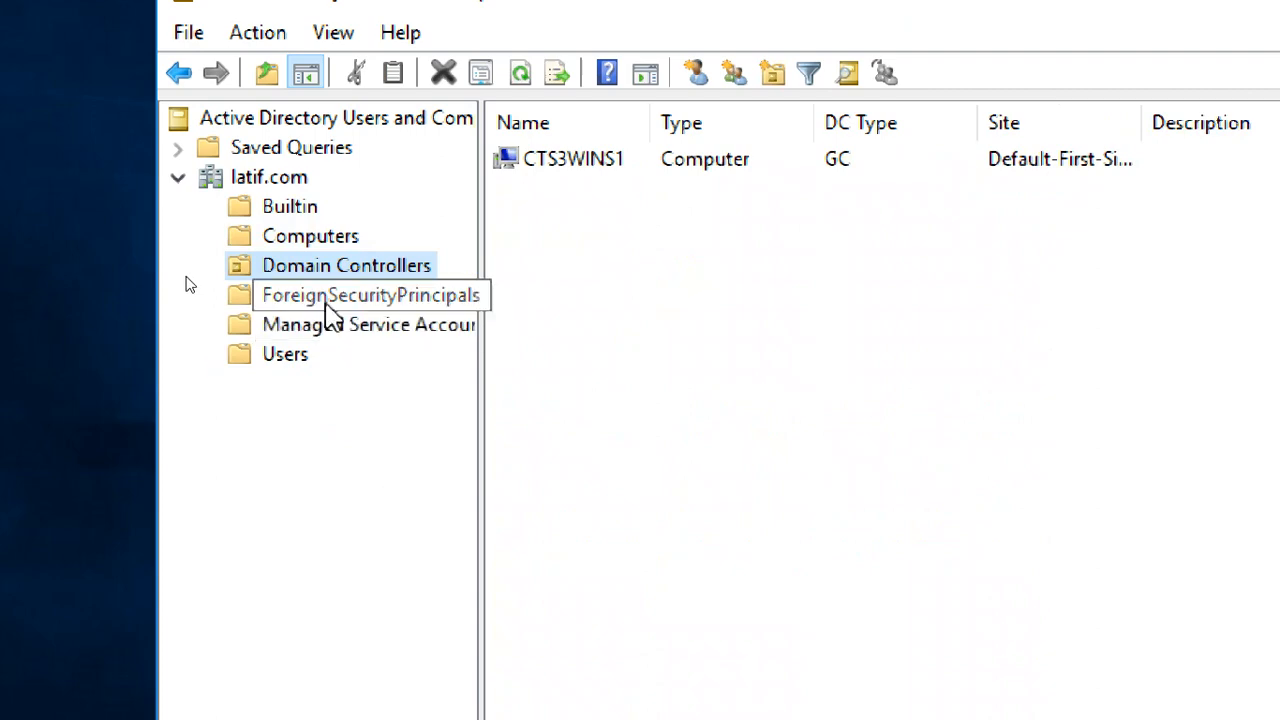
pyautogui.click(325, 302)
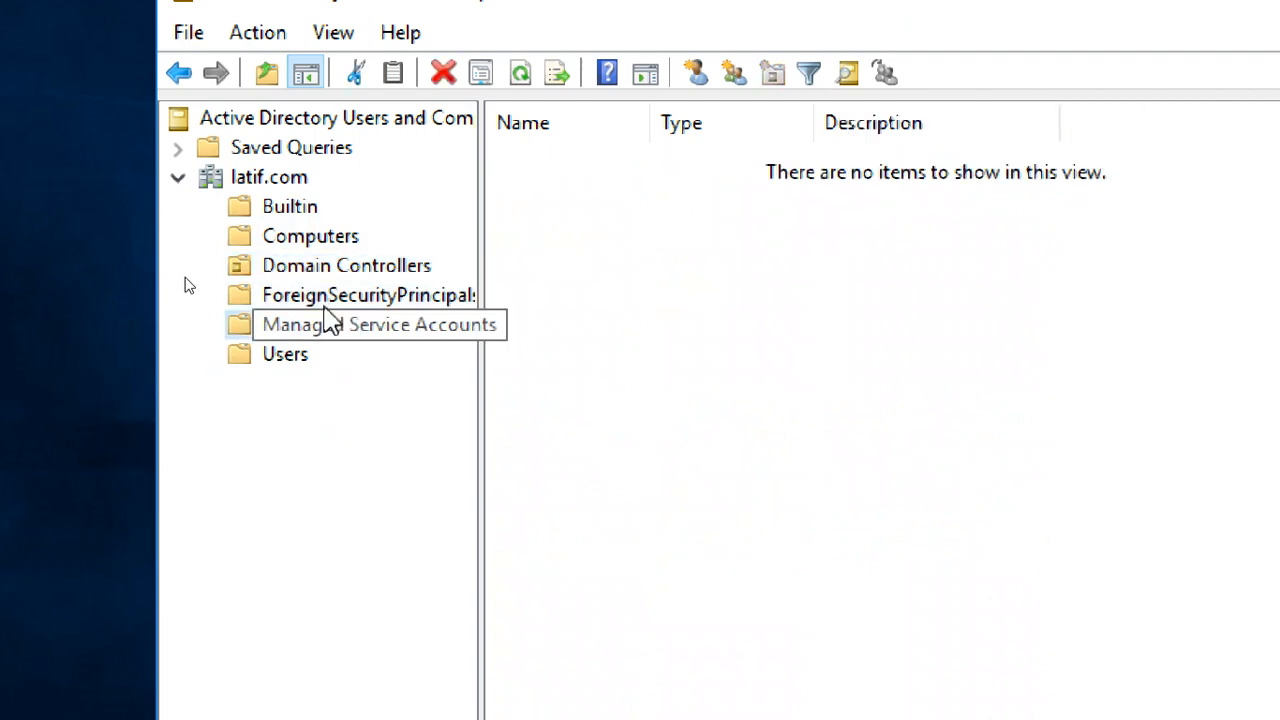
pyautogui.click(323, 326)
pyautogui.click(286, 356)
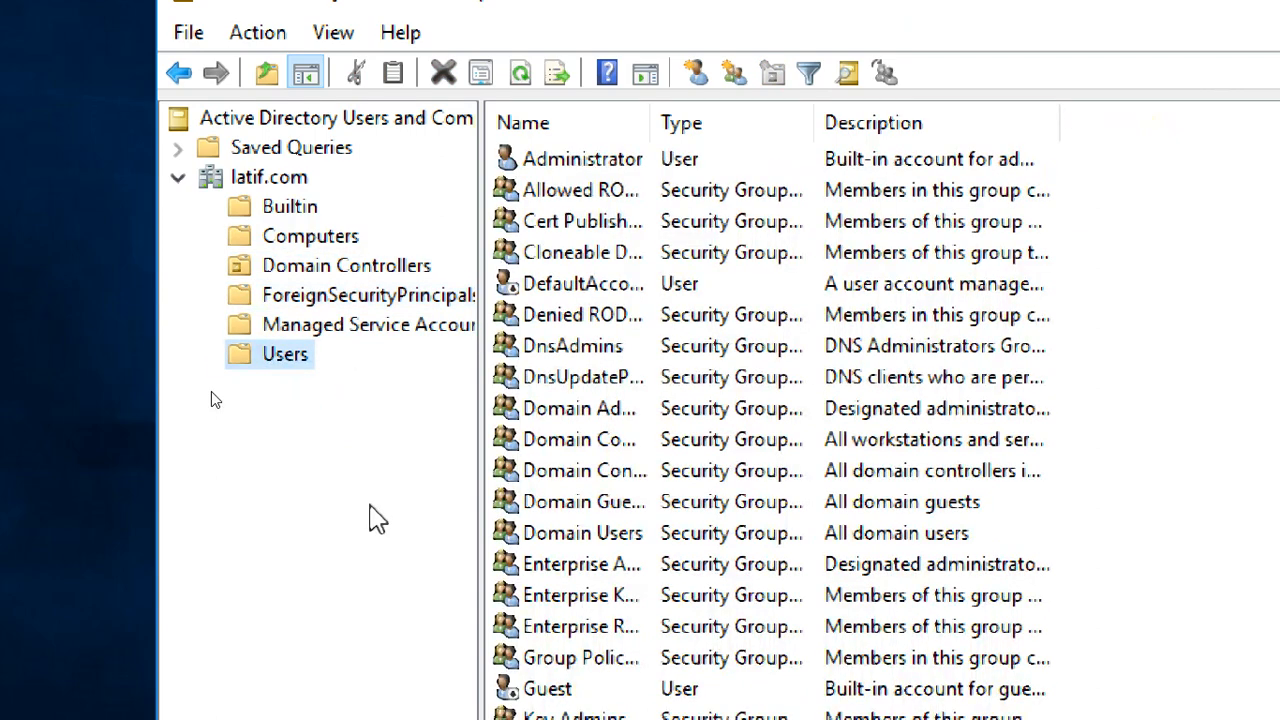
pyautogui.click(634, 163)
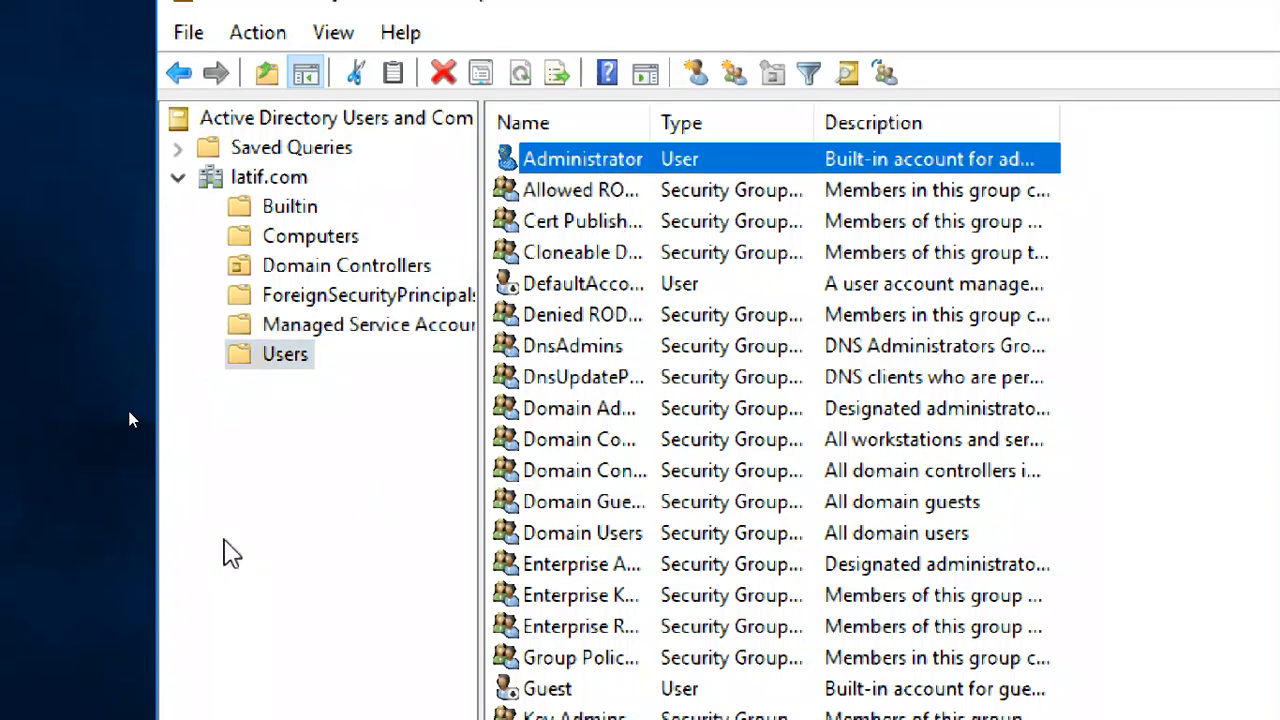
pyautogui.click(398, 483)
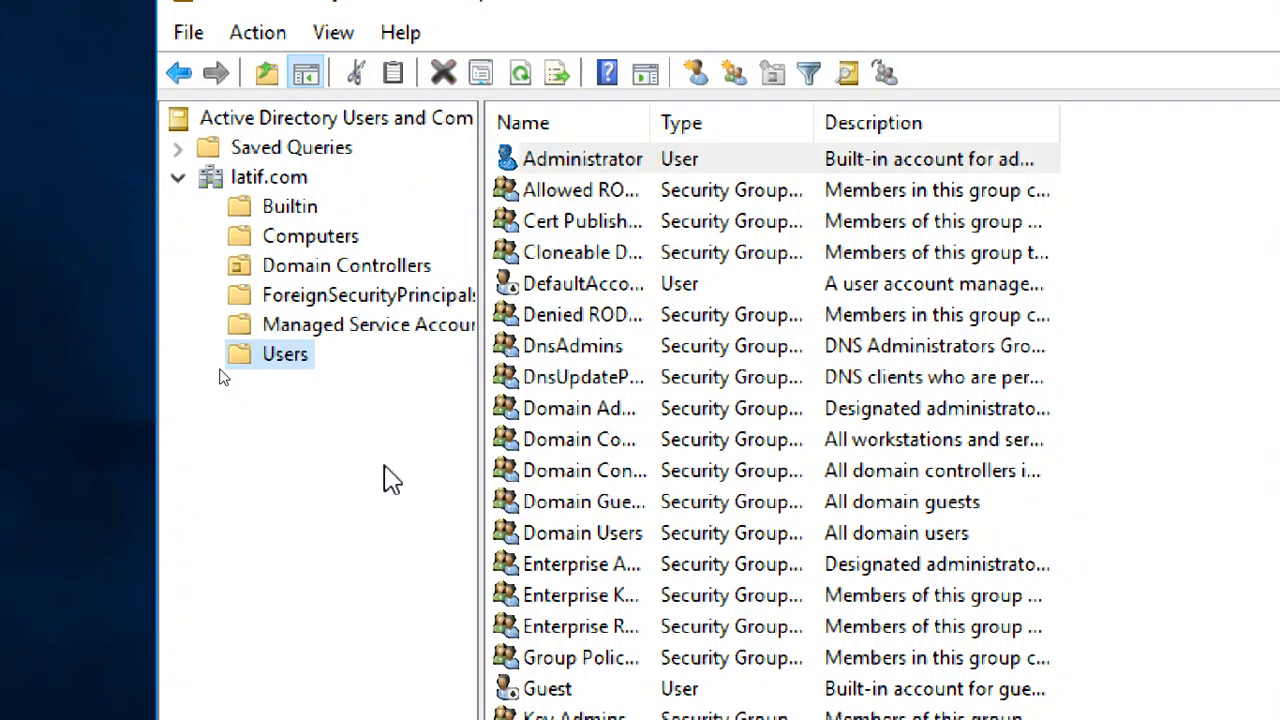
# - Start a new organizational unit directly under the latif.com domain
pyautogui.click(297, 182)
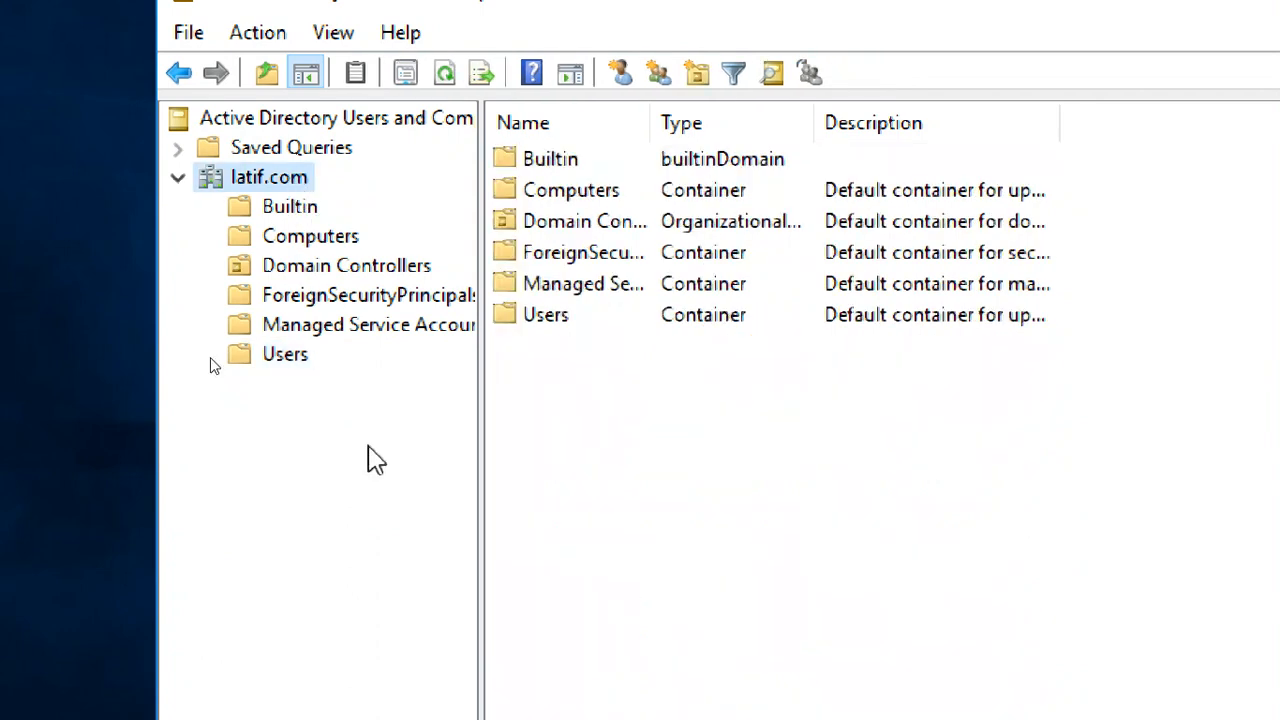
pyautogui.rightClick(296, 186)
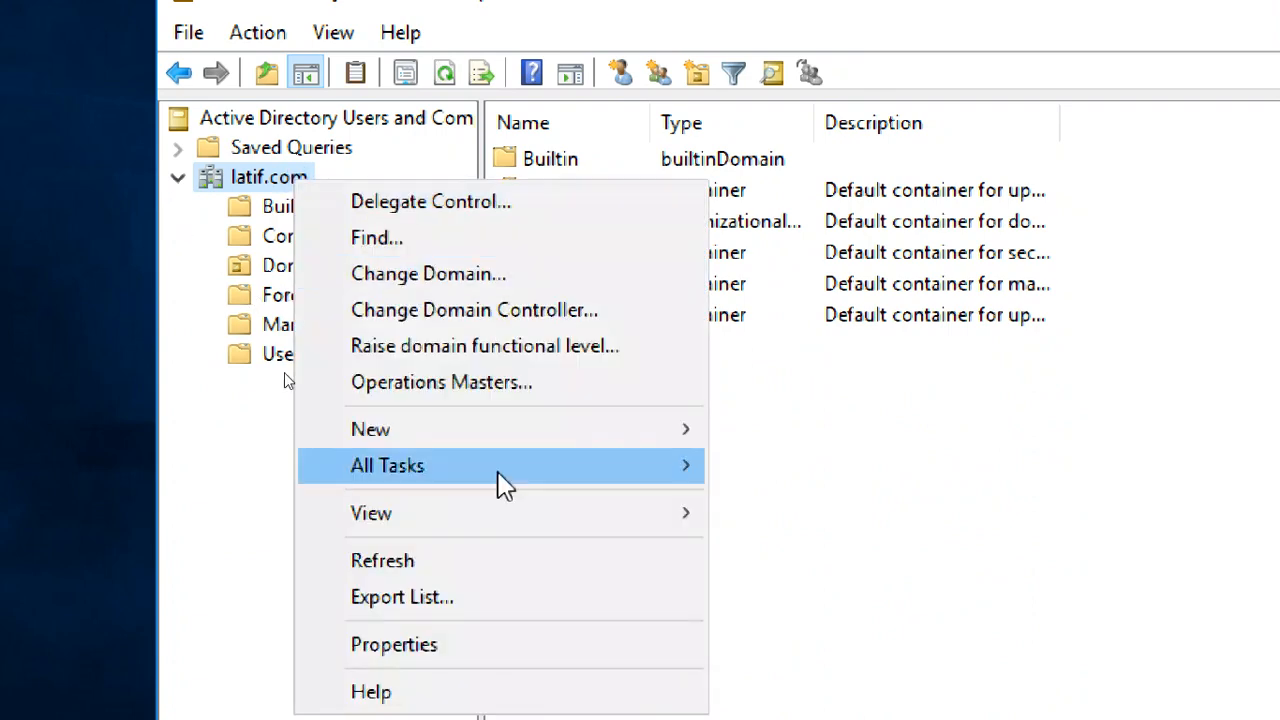
pyautogui.moveTo(500, 432)
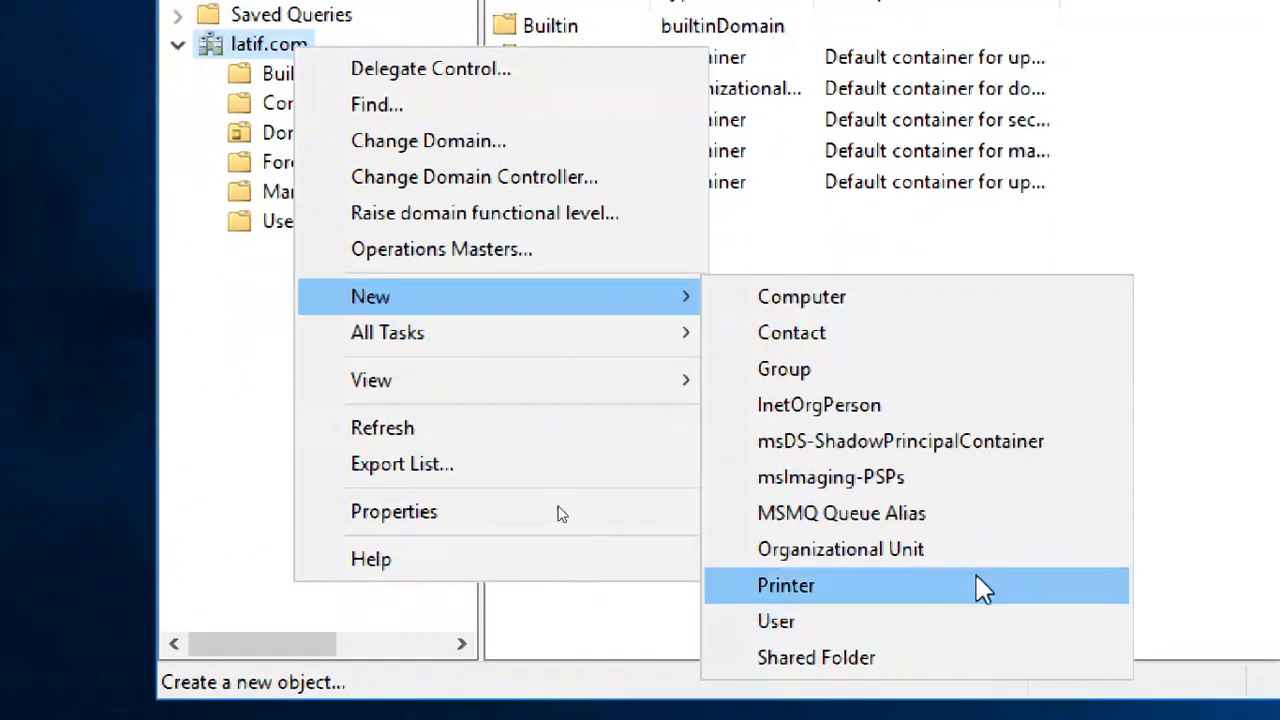
pyautogui.click(975, 685)
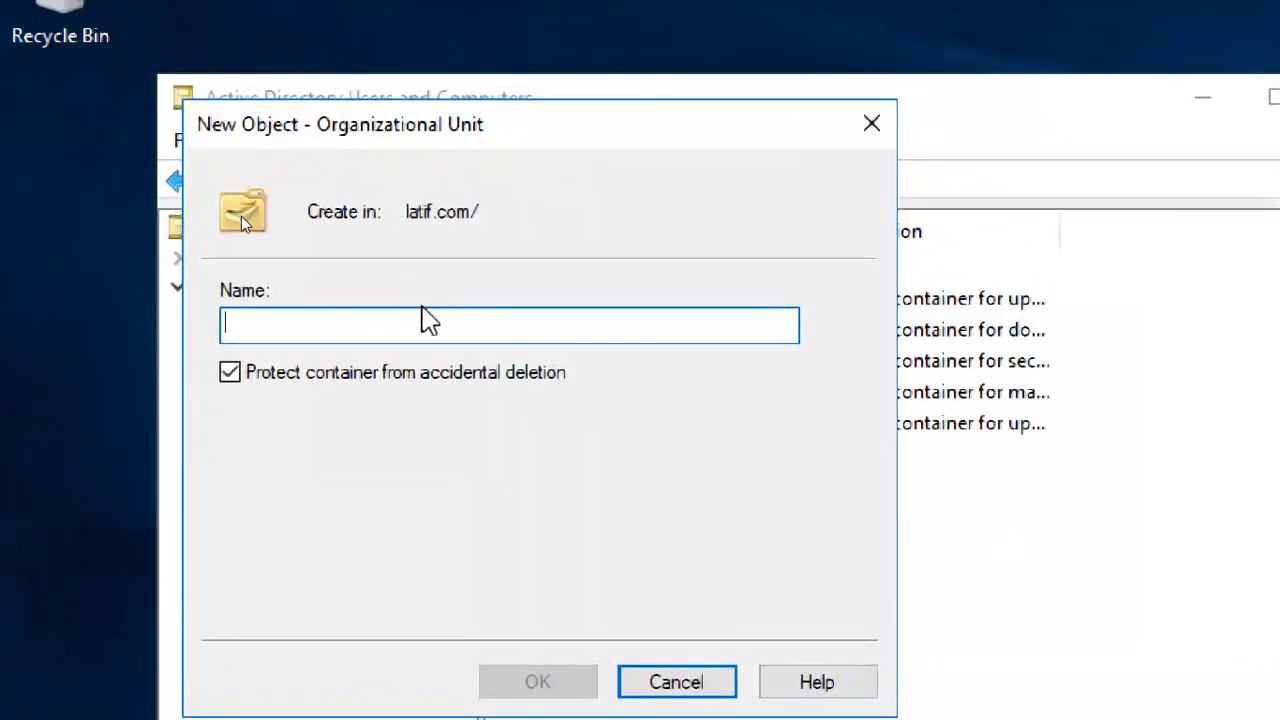
pyautogui.write('ITUSER1')
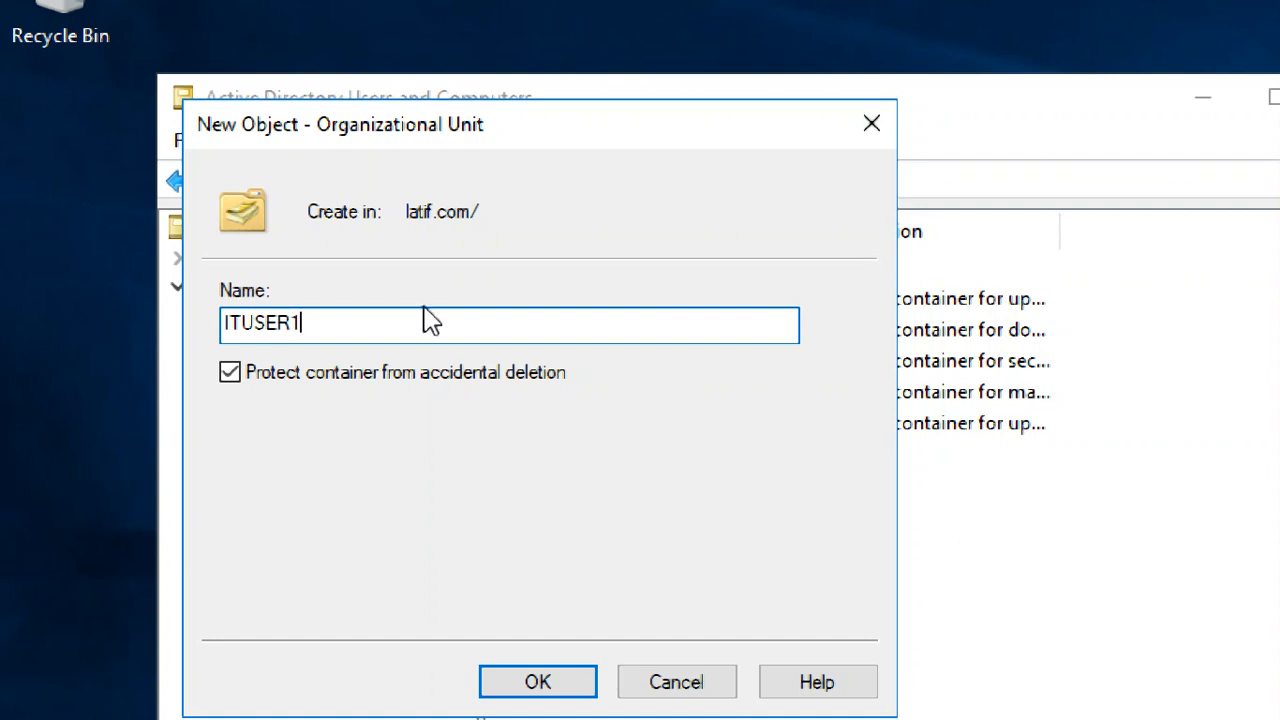
pyautogui.hotkey('ctrl', 'a')
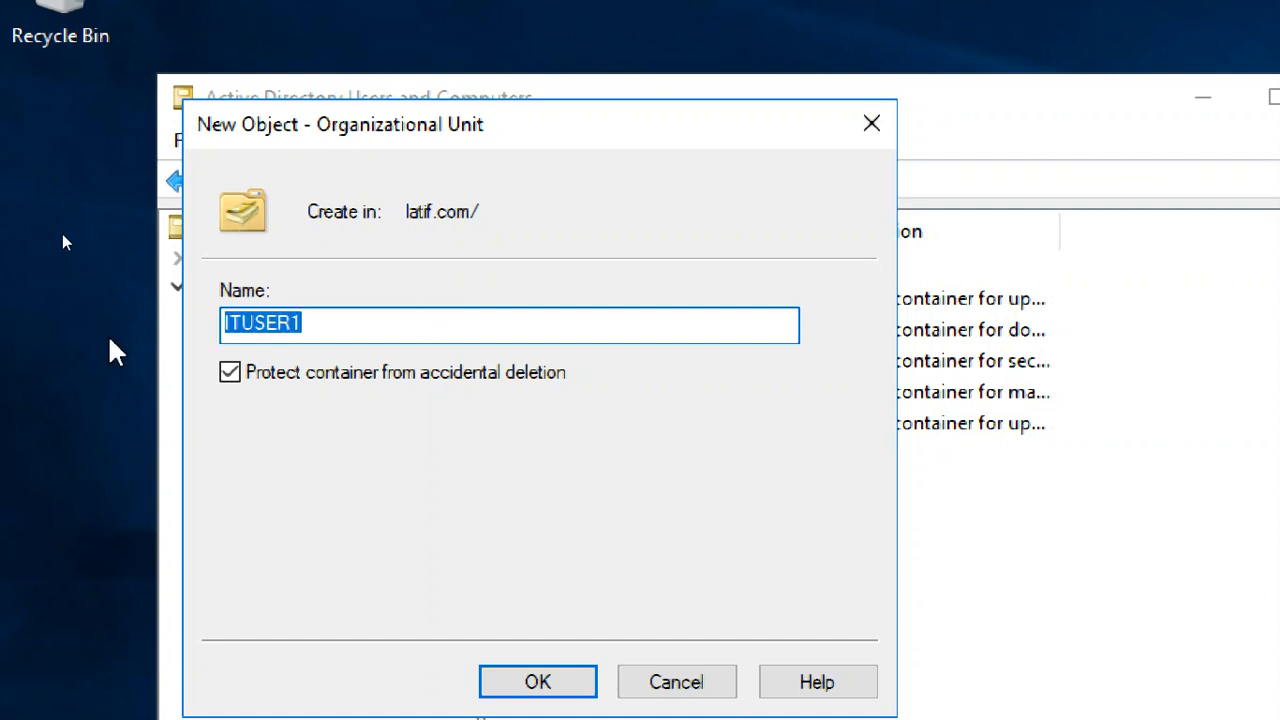
pyautogui.write('IT')
pyautogui.press('BackSpace')
pyautogui.press('BackSpace')
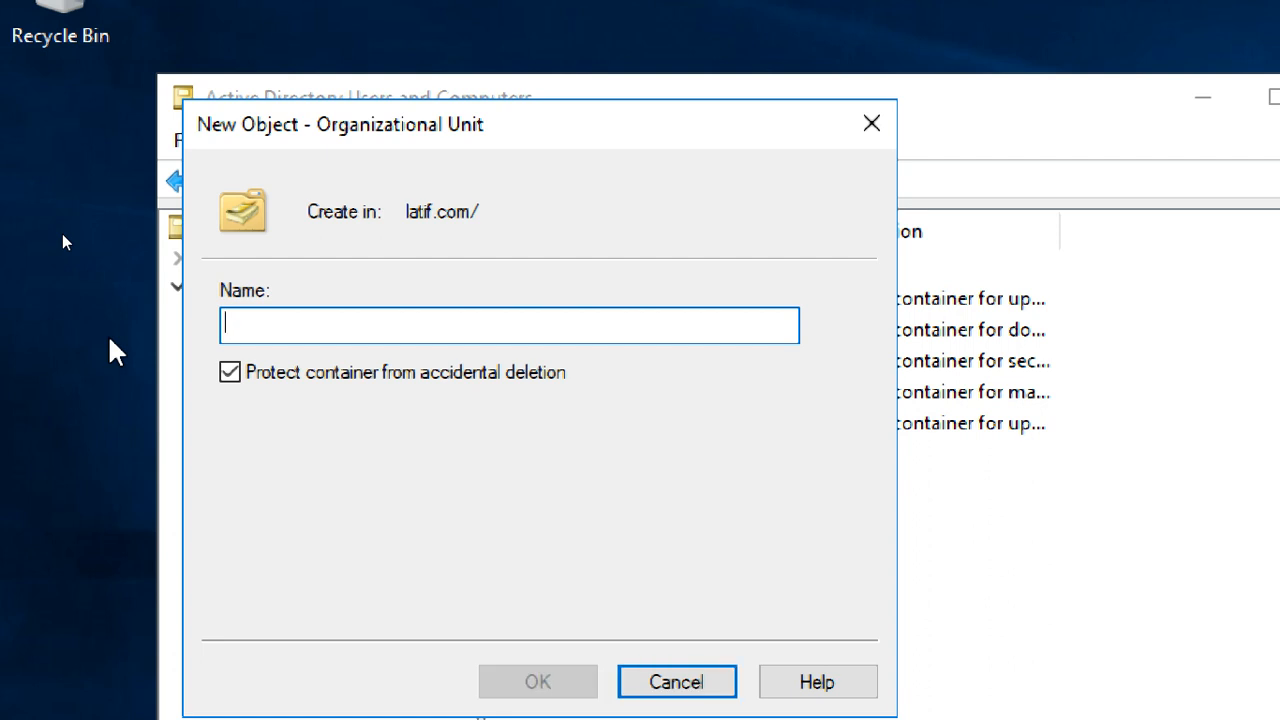
# - Name the organizational unit cts3ou and create it with protection from accidental deletion enabled
pyautogui.write('cts')
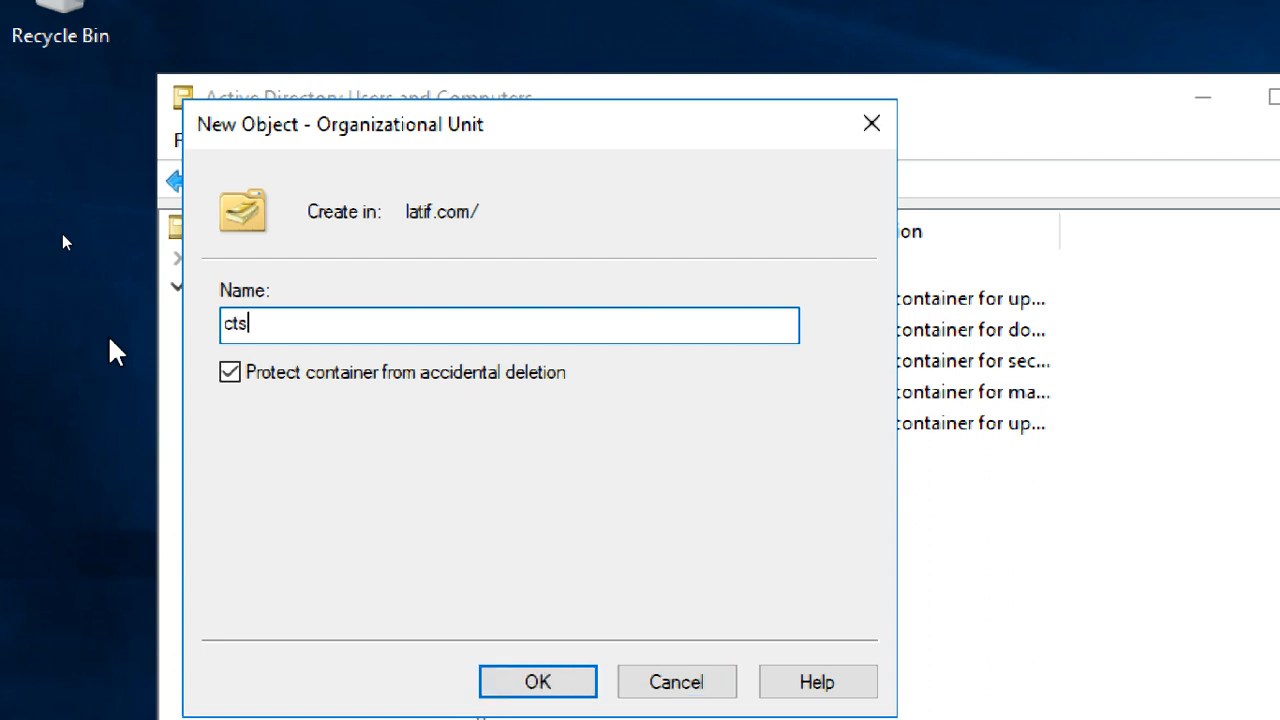
pyautogui.write('3ou')
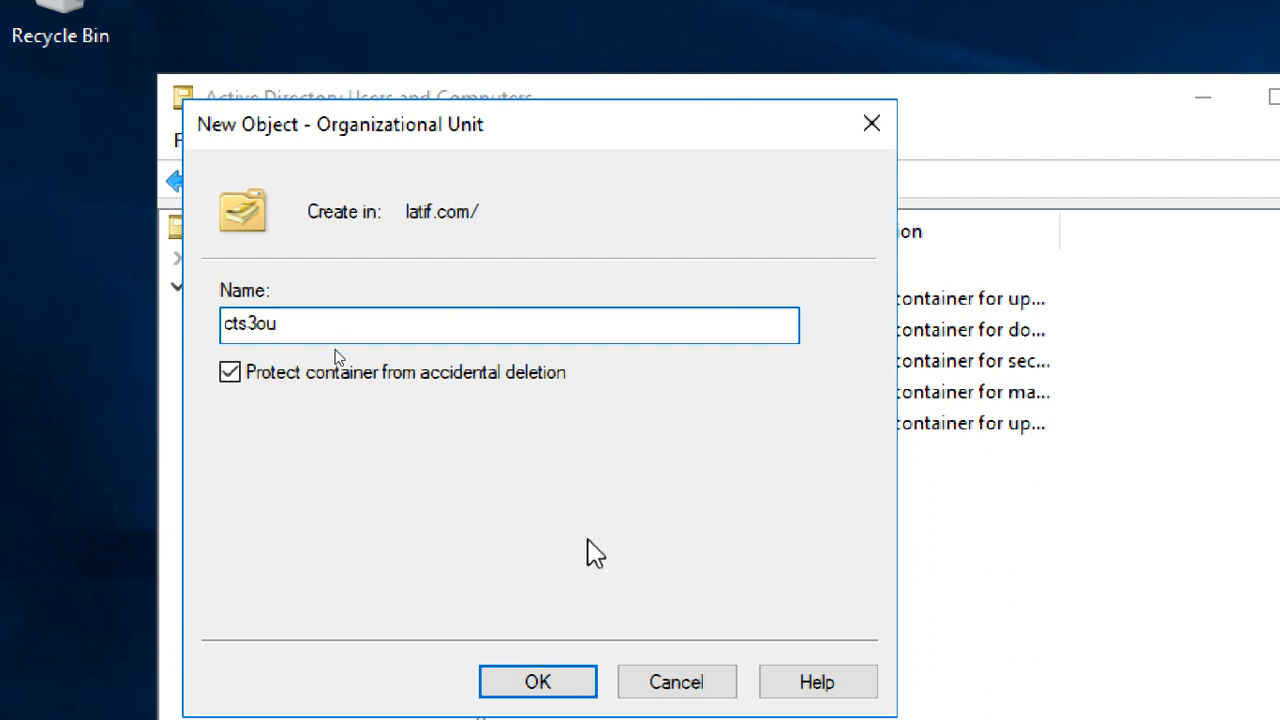
pyautogui.click(592, 675)
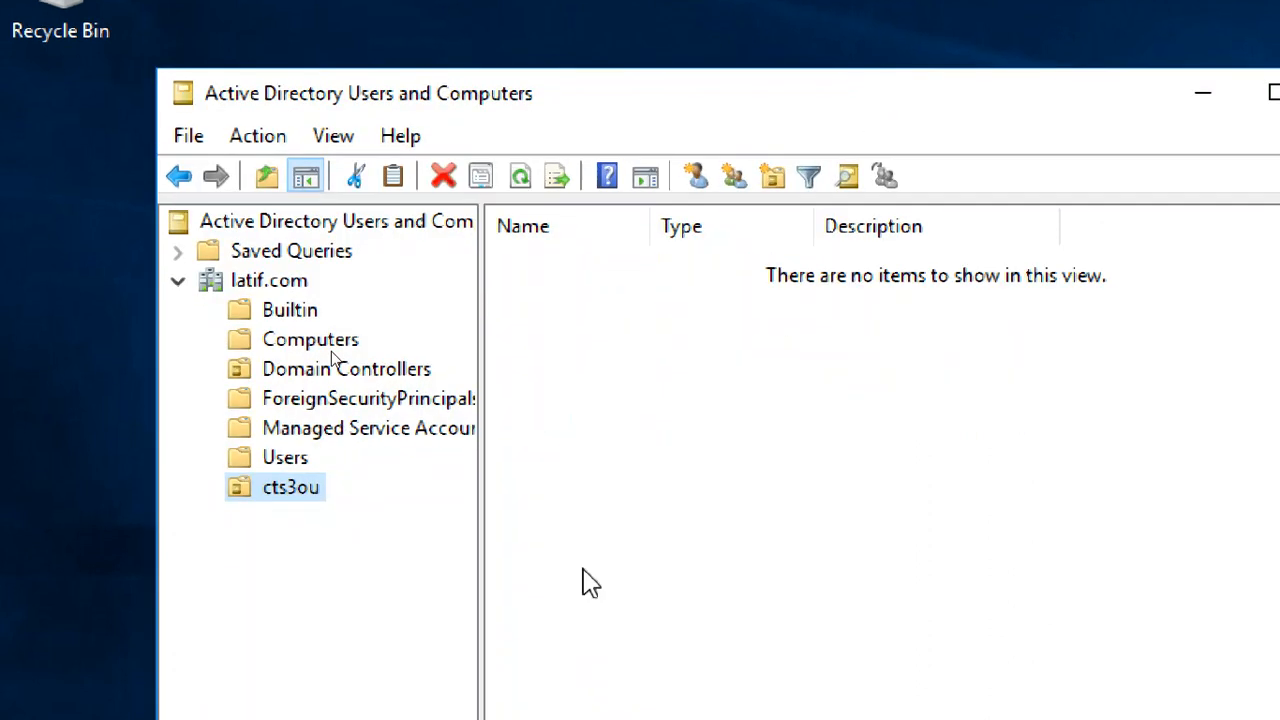
pyautogui.click(562, 368)
pyautogui.click(305, 493)
pyautogui.rightClick(571, 334)
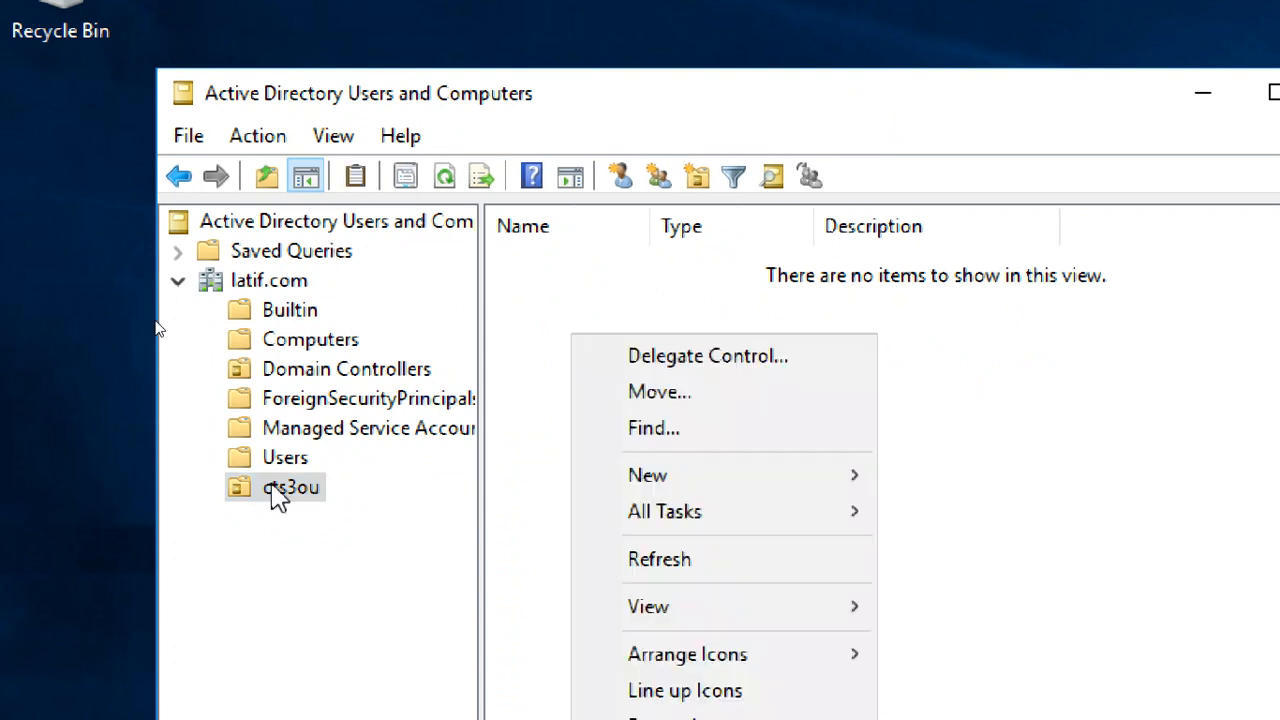
pyautogui.click(522, 509)
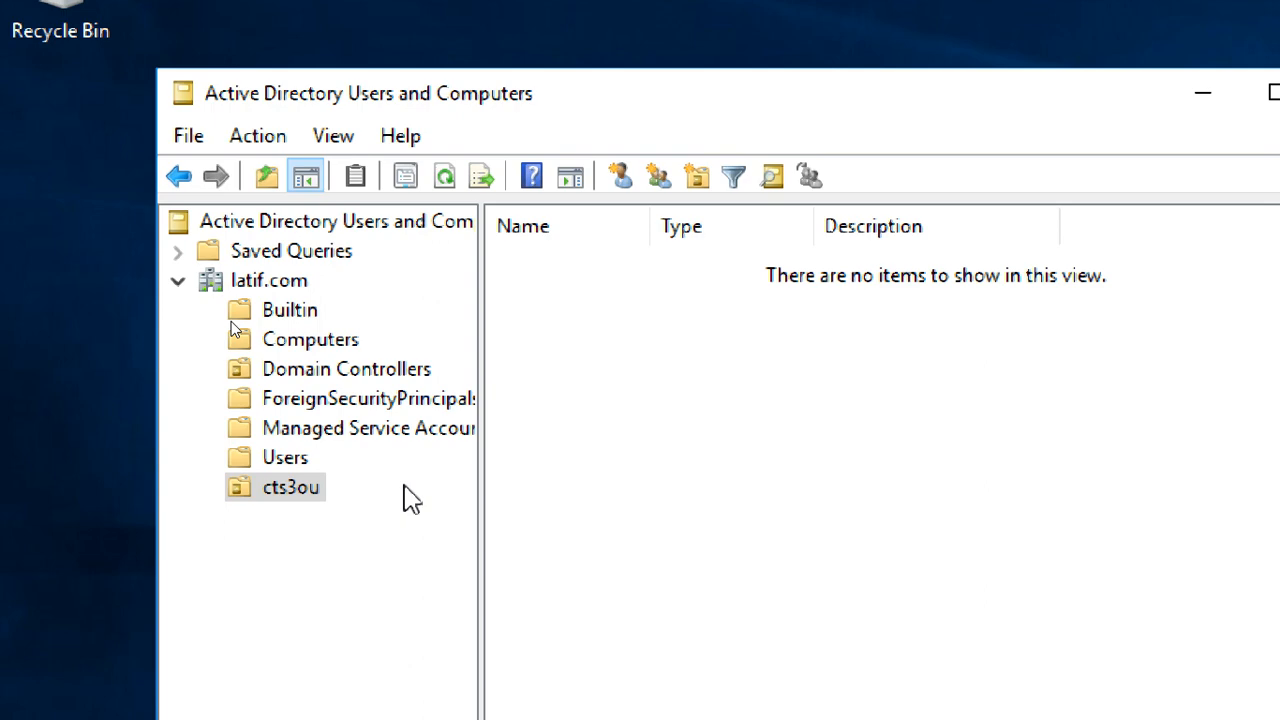
# - Start creating a new user account inside the cts3ou organizational unit
pyautogui.click(298, 460)
pyautogui.click(305, 490)
pyautogui.rightClick(627, 375)
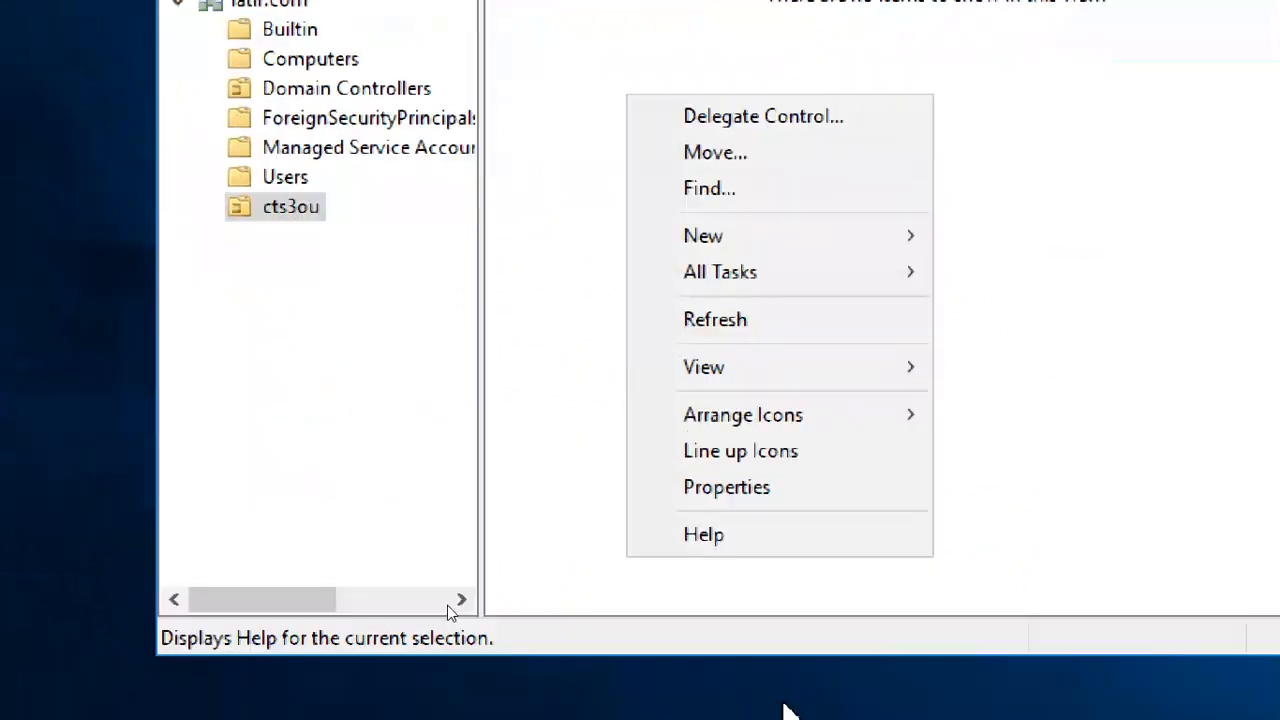
pyautogui.moveTo(766, 248)
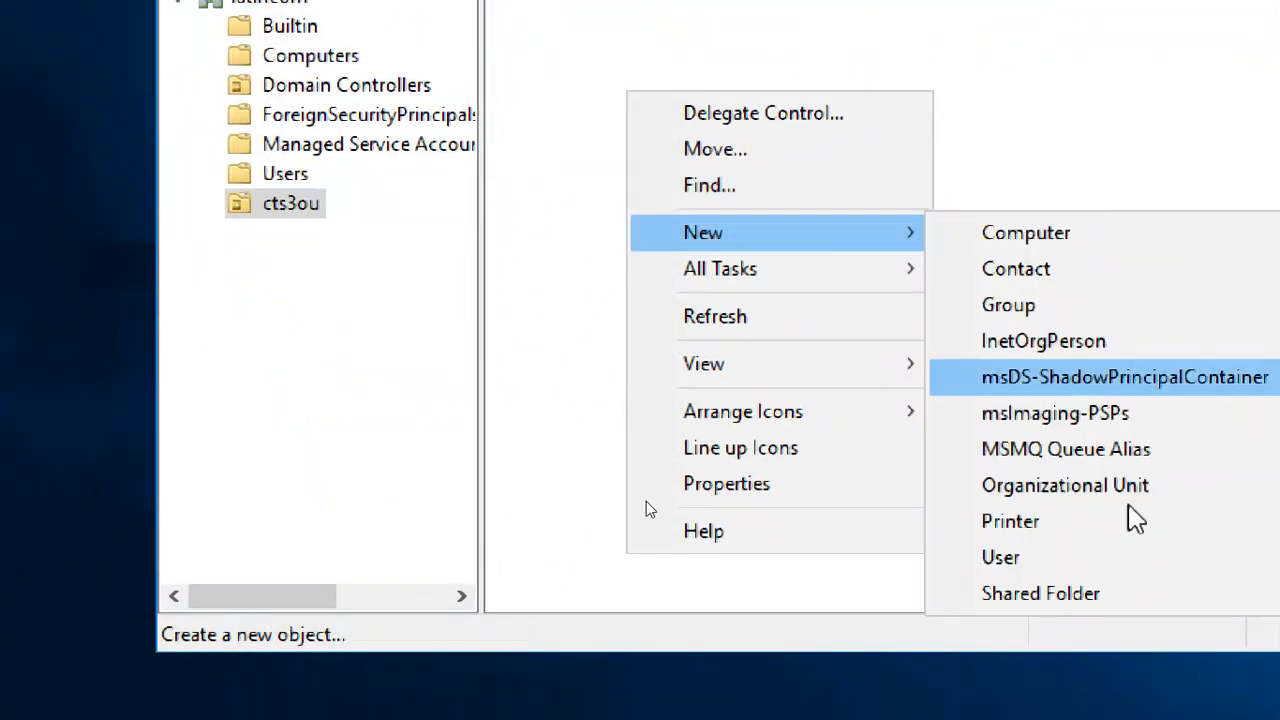
pyautogui.click(1130, 574)
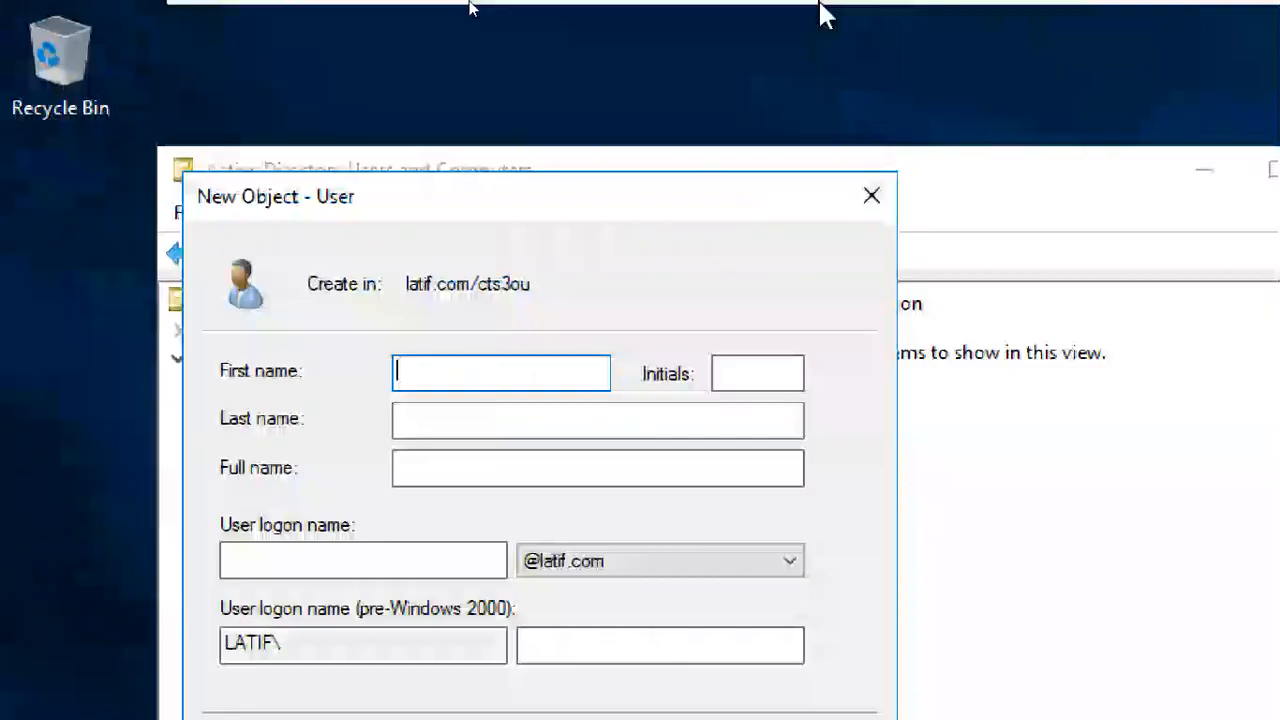
# - Look at the WhatsApp group chat and the Google Meet participant list, and return to the CTS3WINS1 virtual machine
pyautogui.moveTo(1194, 6)
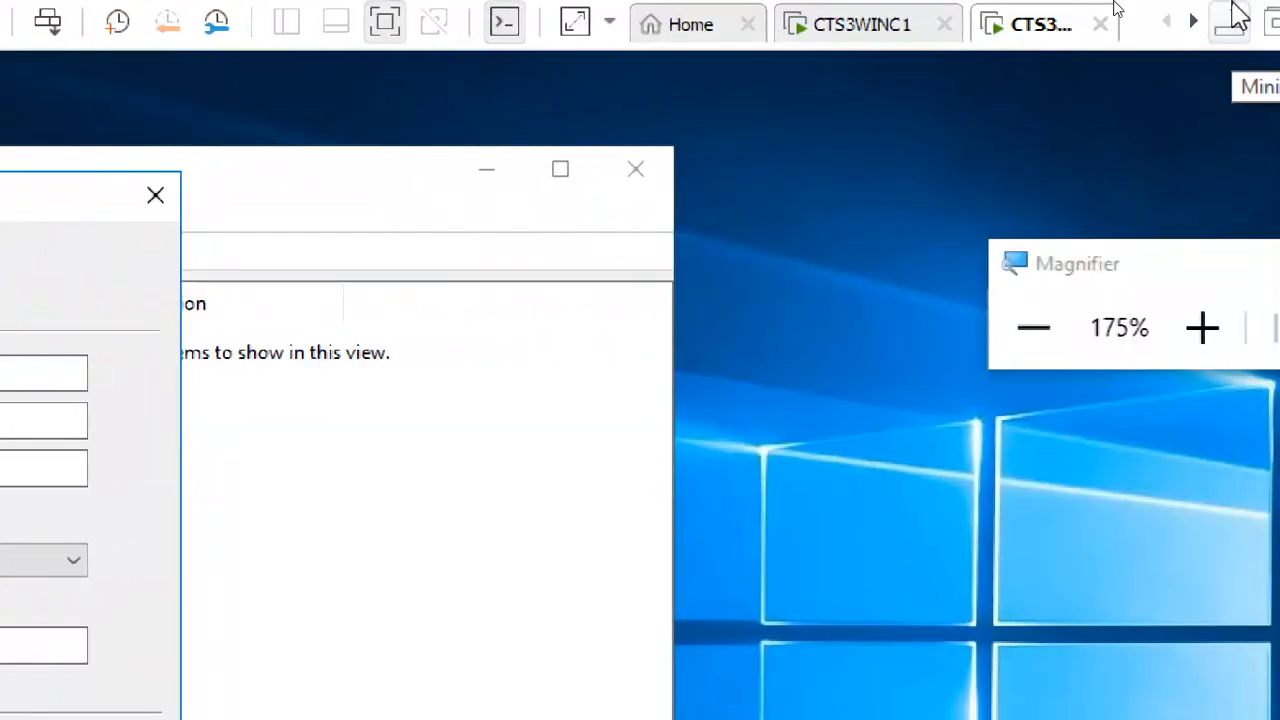
pyautogui.click(1238, 14)
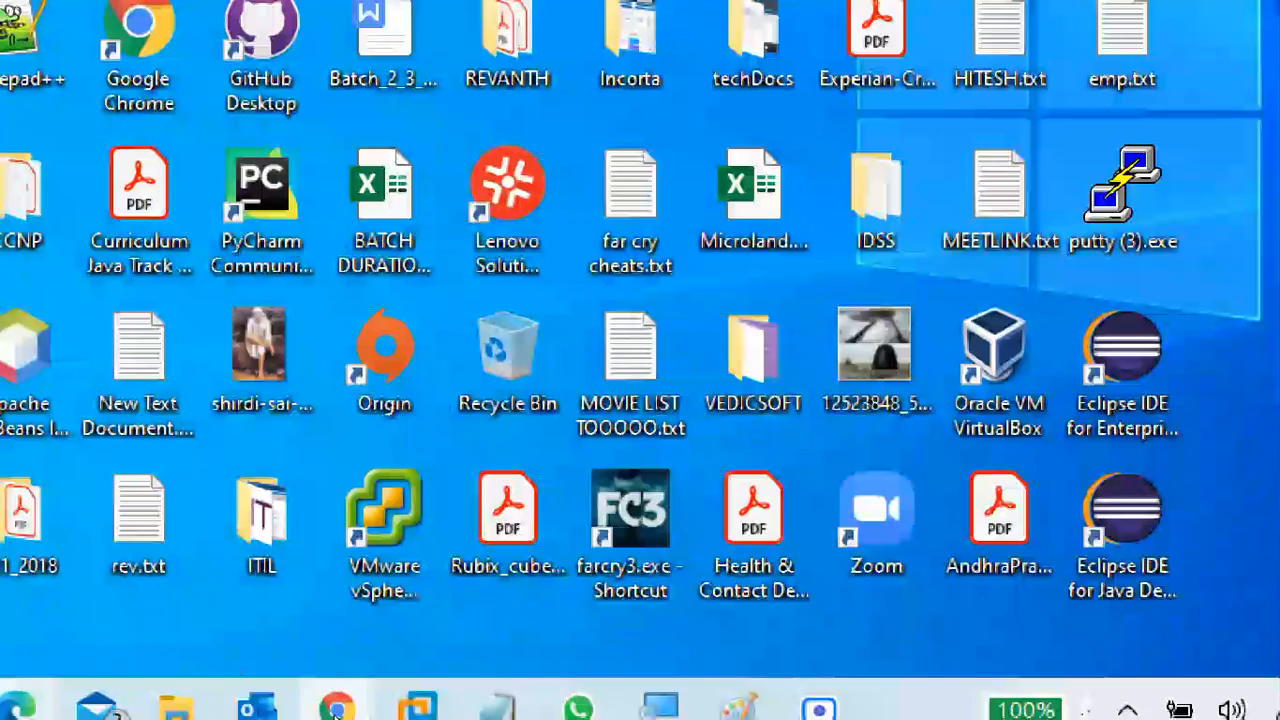
pyautogui.click(790, 690)
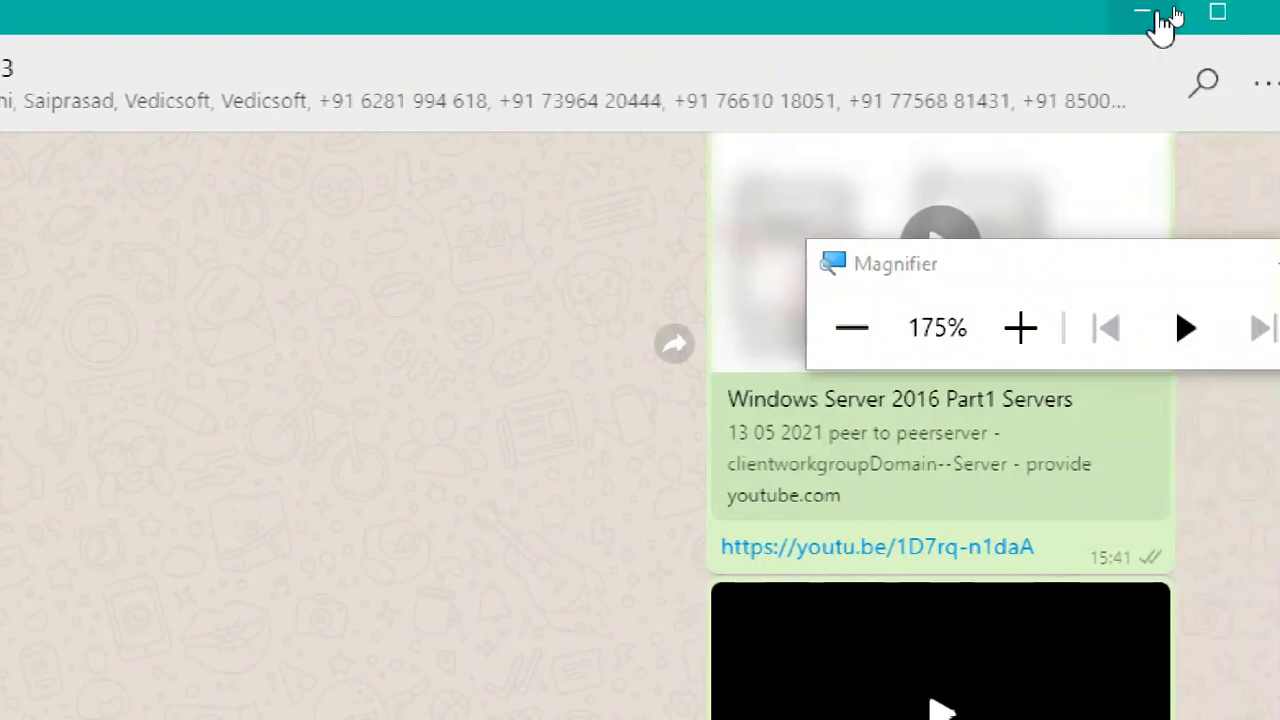
pyautogui.click(1150, 12)
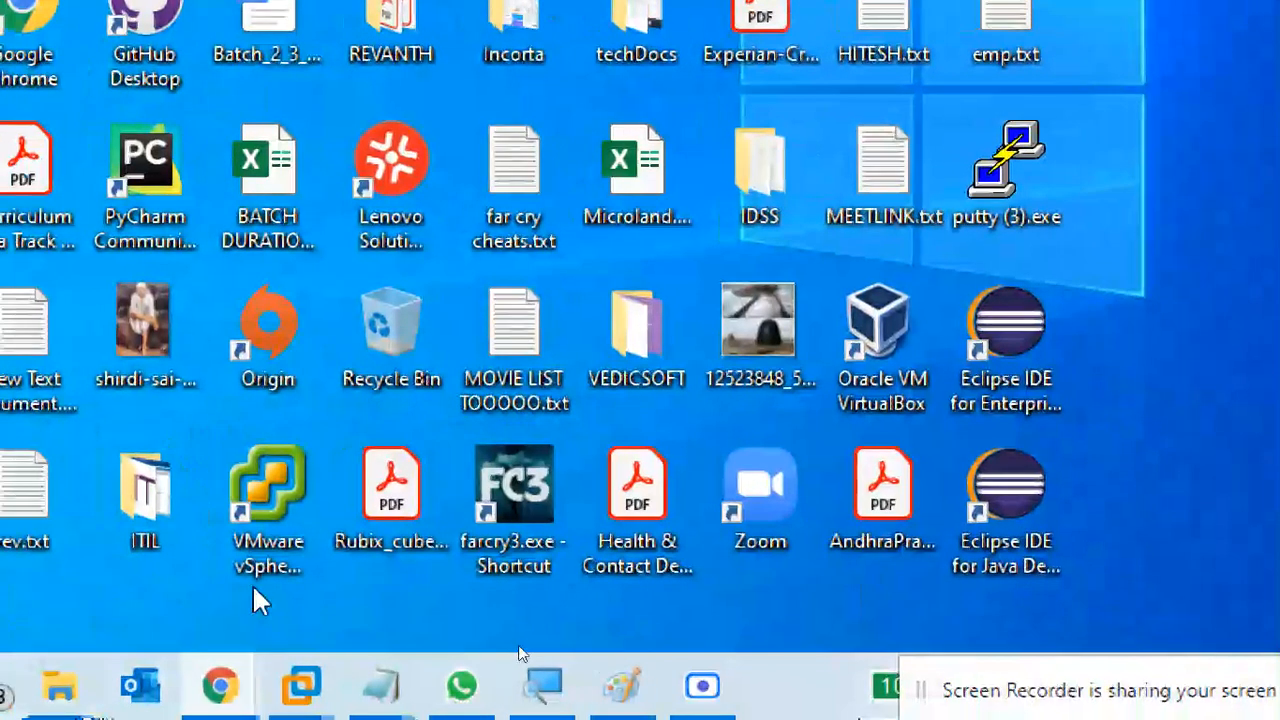
pyautogui.moveTo(222, 688)
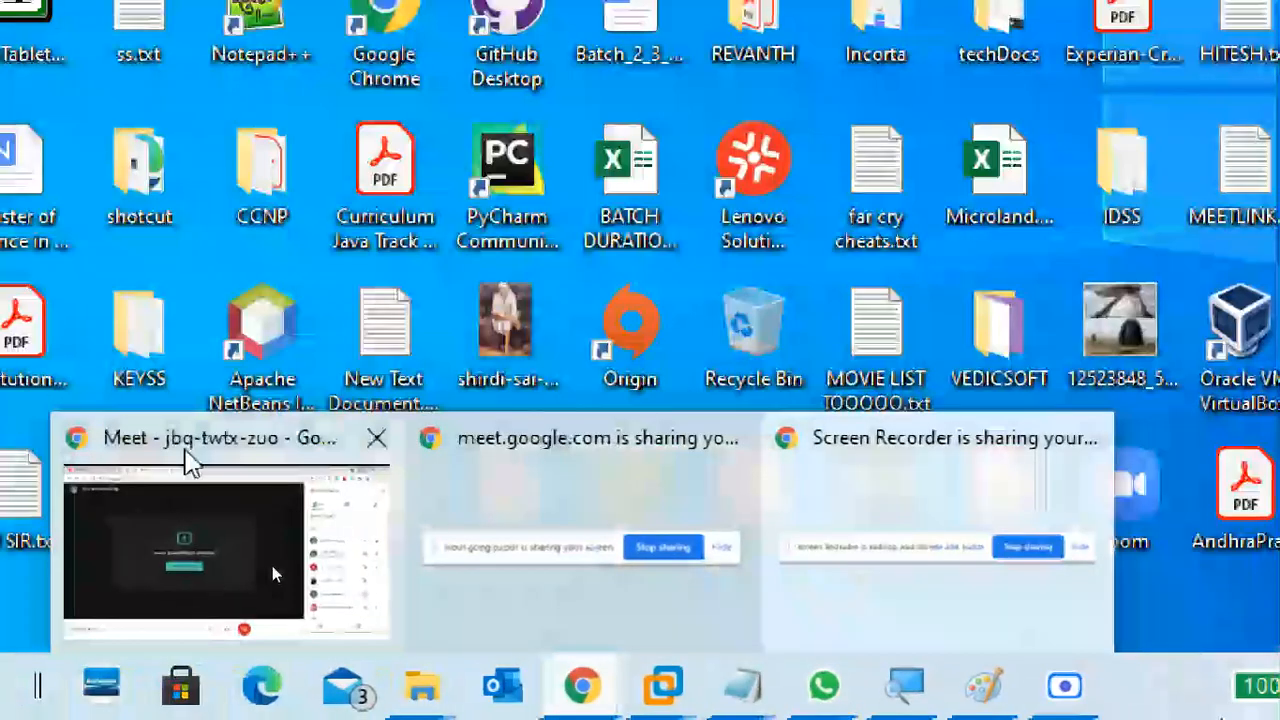
pyautogui.click(189, 457)
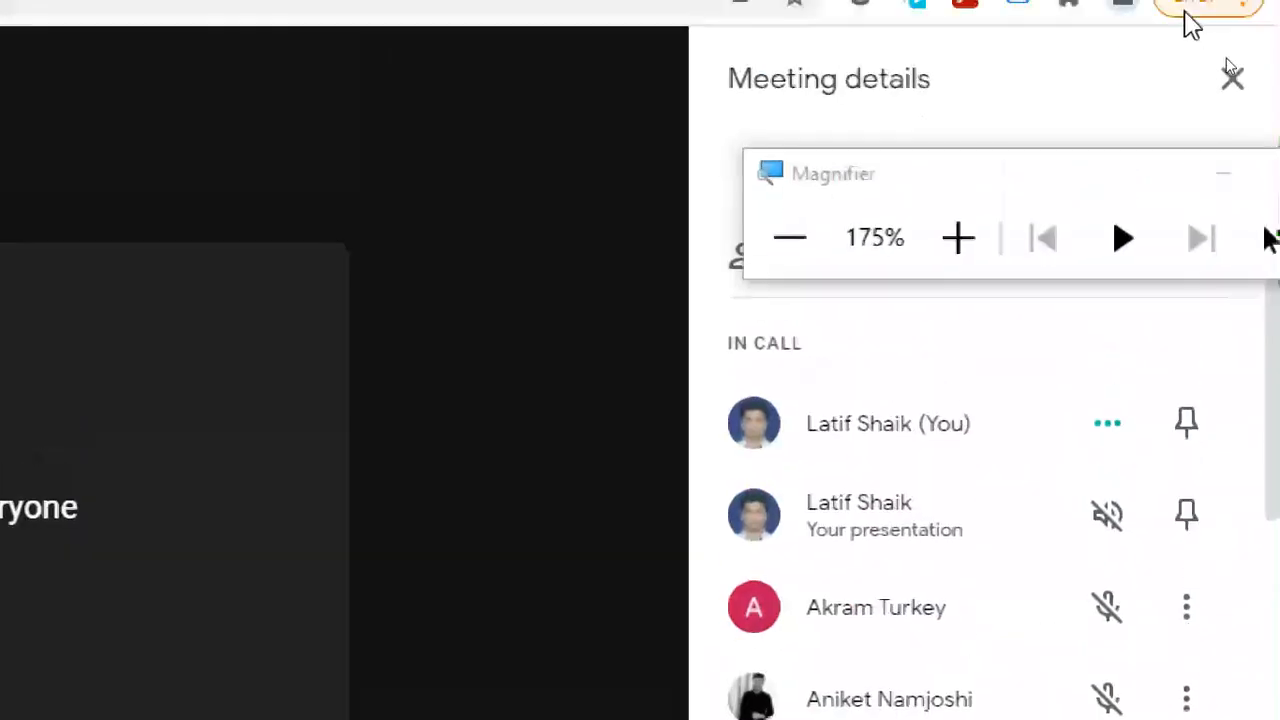
pyautogui.click(1088, 18)
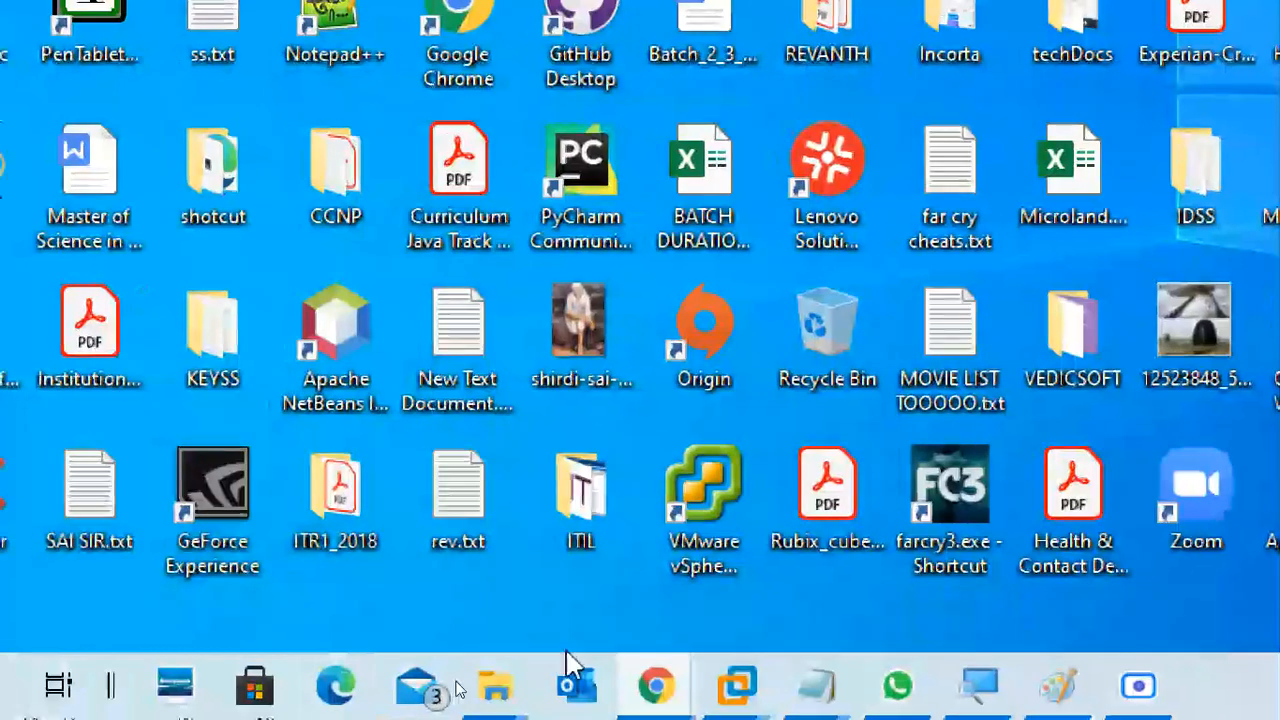
pyautogui.moveTo(737, 685)
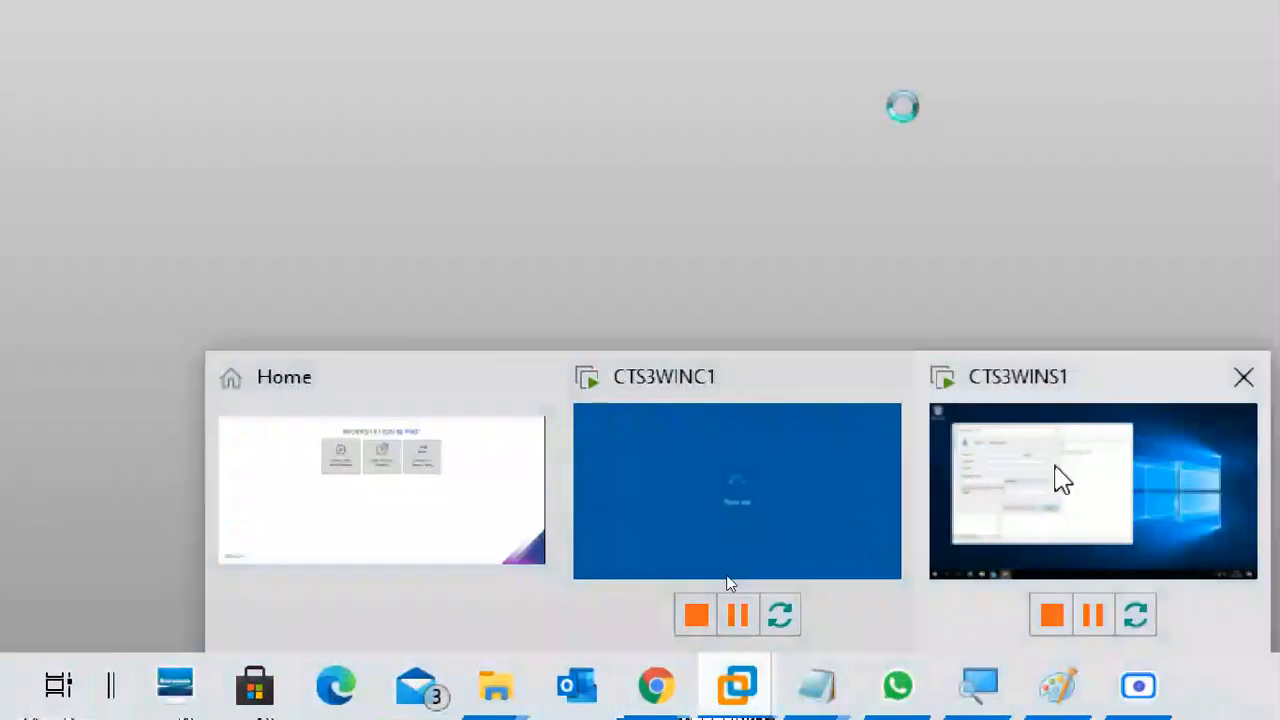
pyautogui.click(1056, 468)
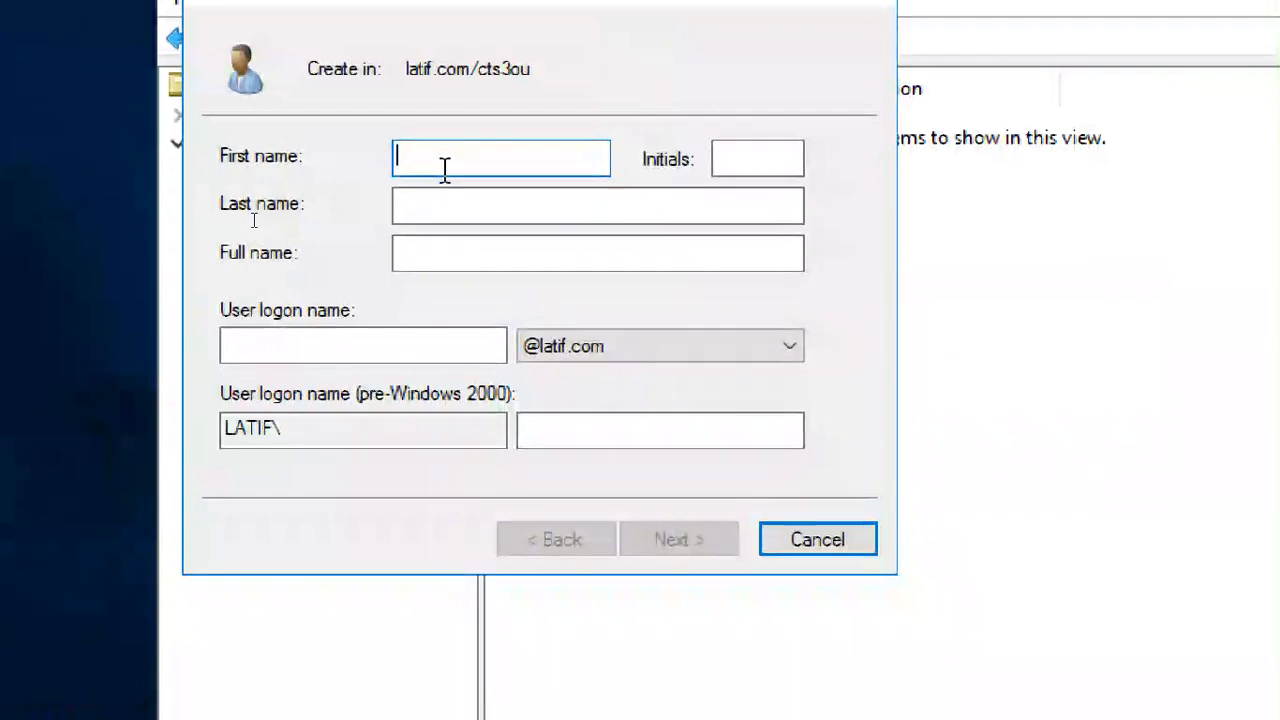
pyautogui.write('ANIKET')
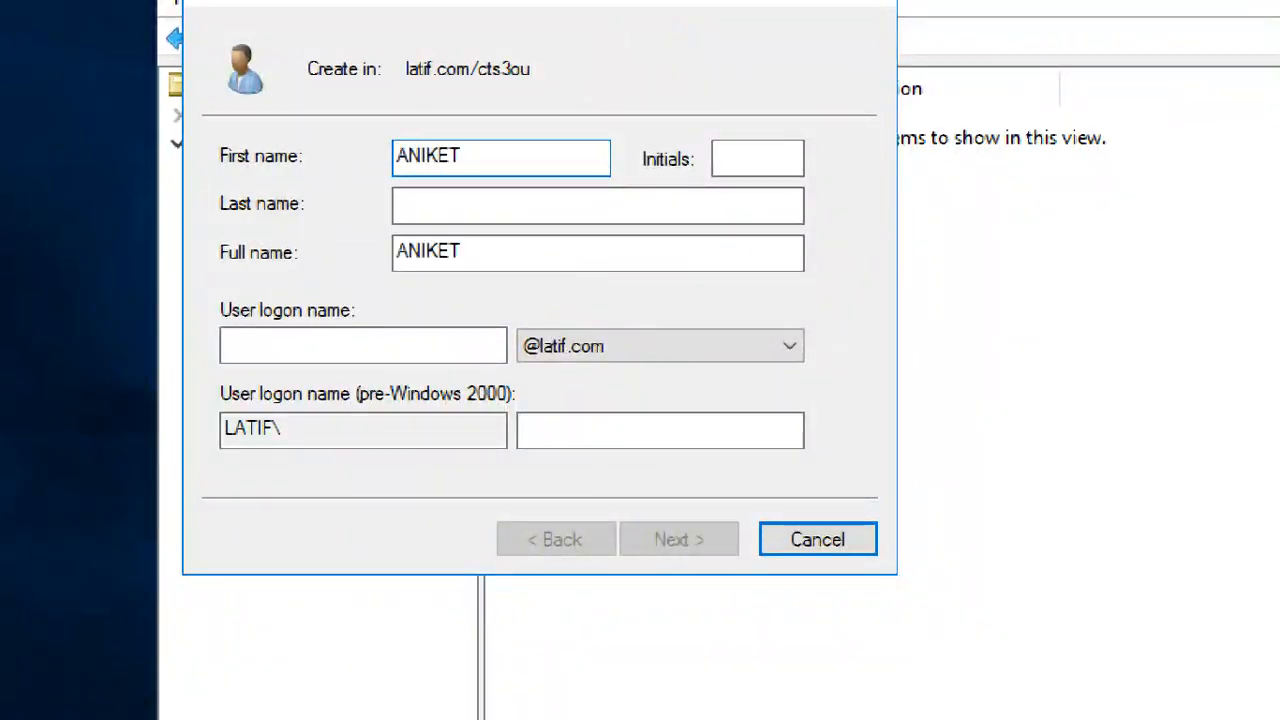
pyautogui.press('Tab')
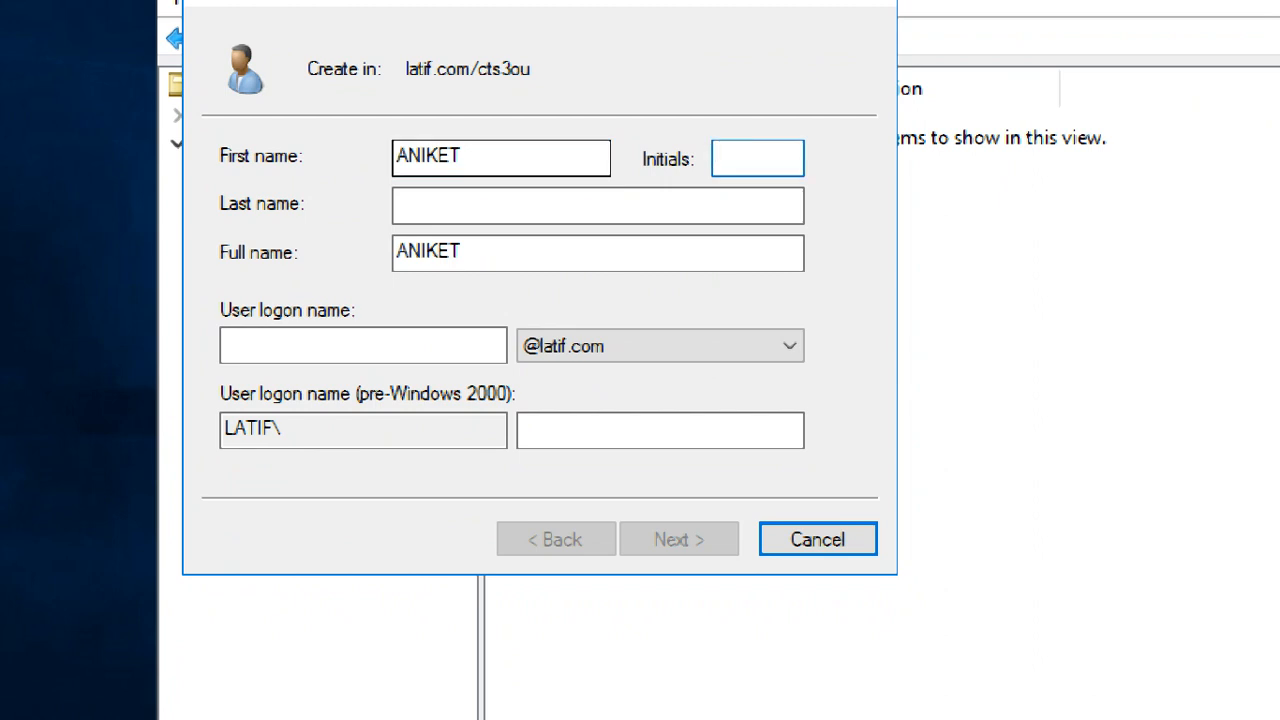
pyautogui.click(460, 157)
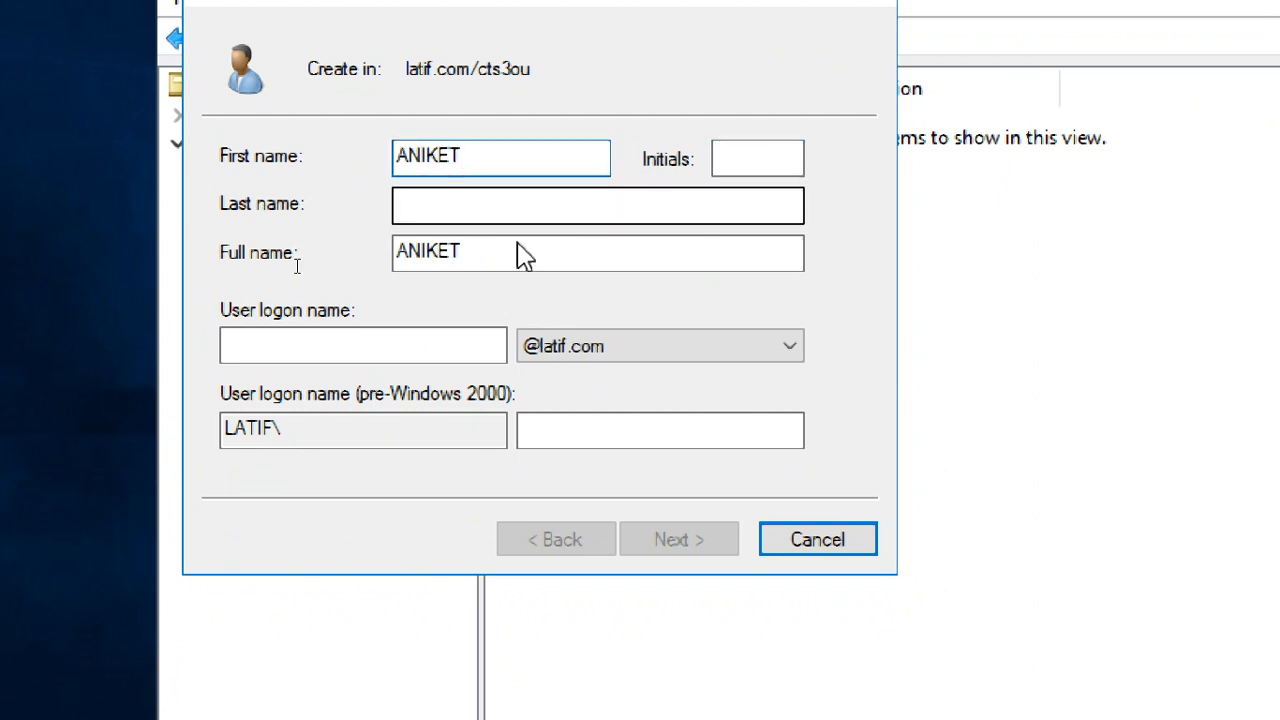
pyautogui.click(491, 205)
pyautogui.click(445, 348)
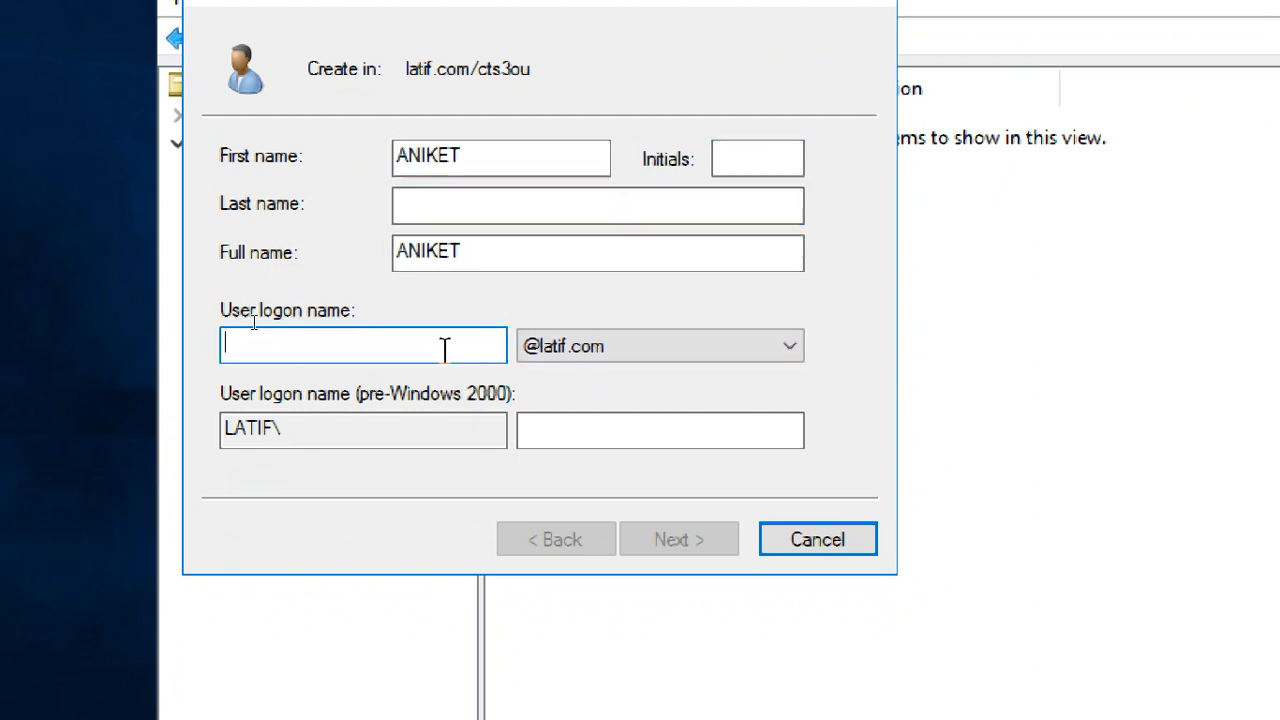
pyautogui.write('ani')
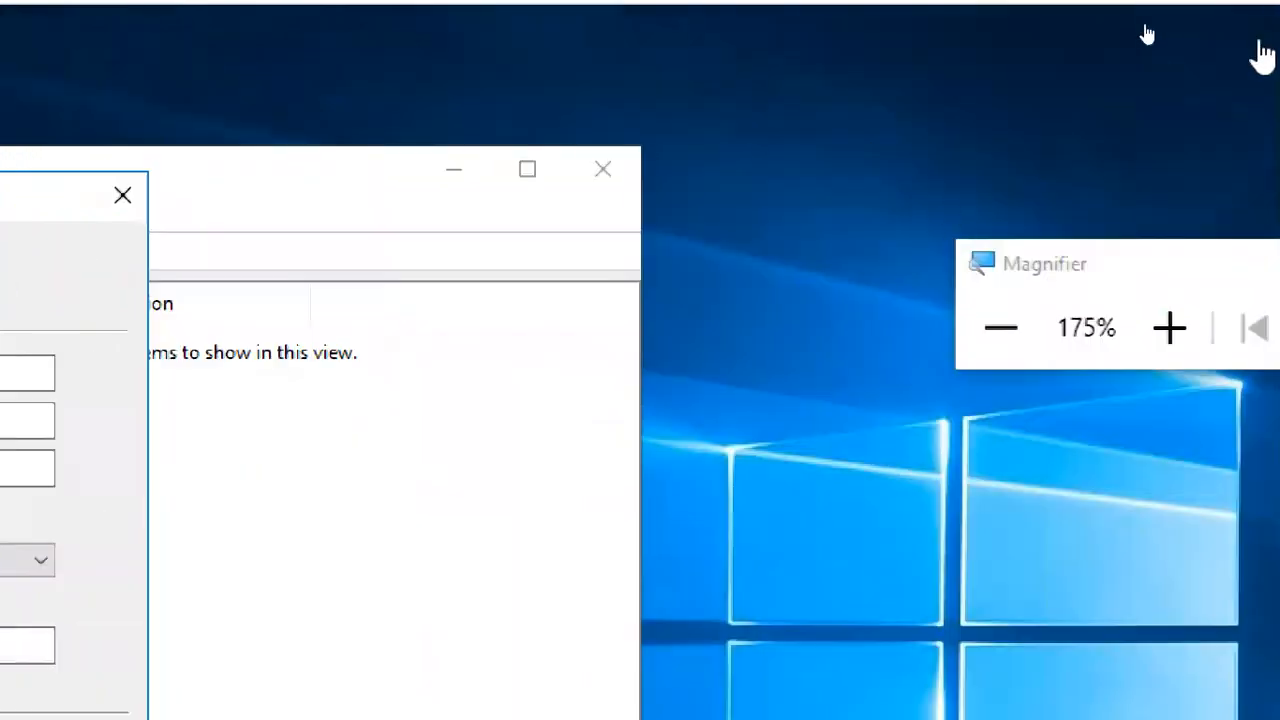
pyautogui.click(994, 345)
pyautogui.click(994, 300)
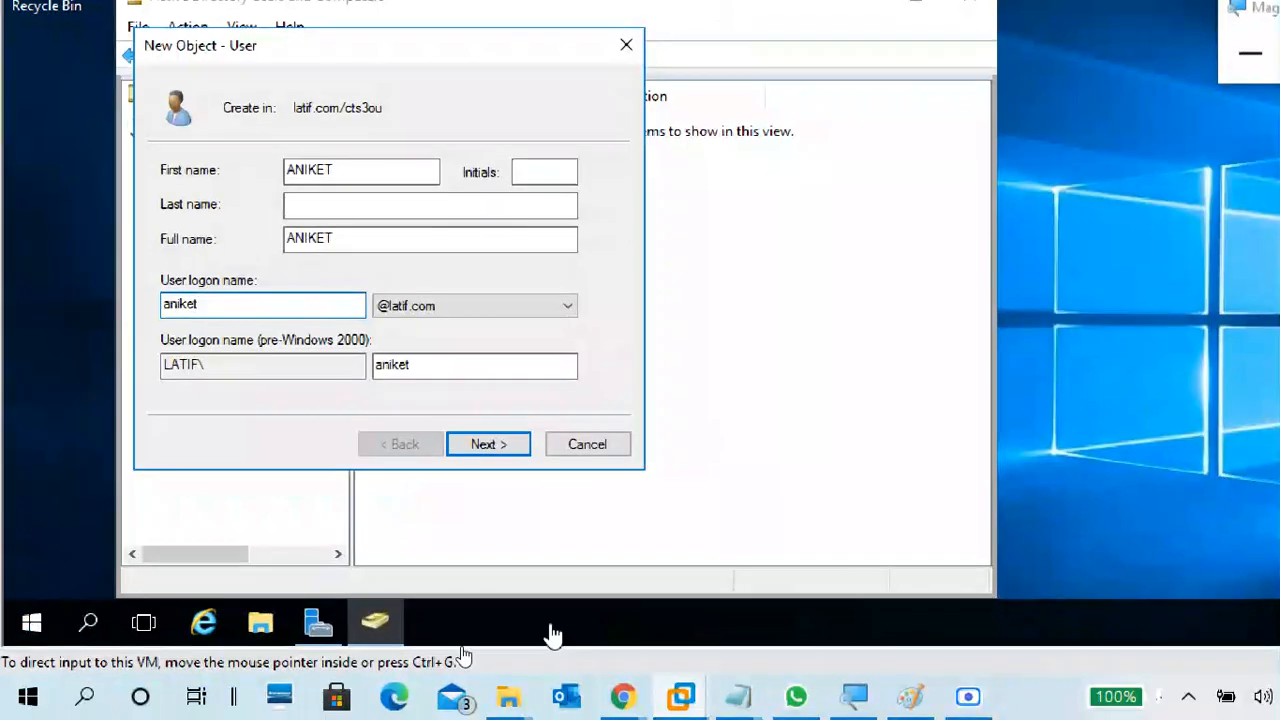
# - Check the Google Meet call's participants and return to the new user dialog on CTS3WINS1
pyautogui.moveTo(623, 696)
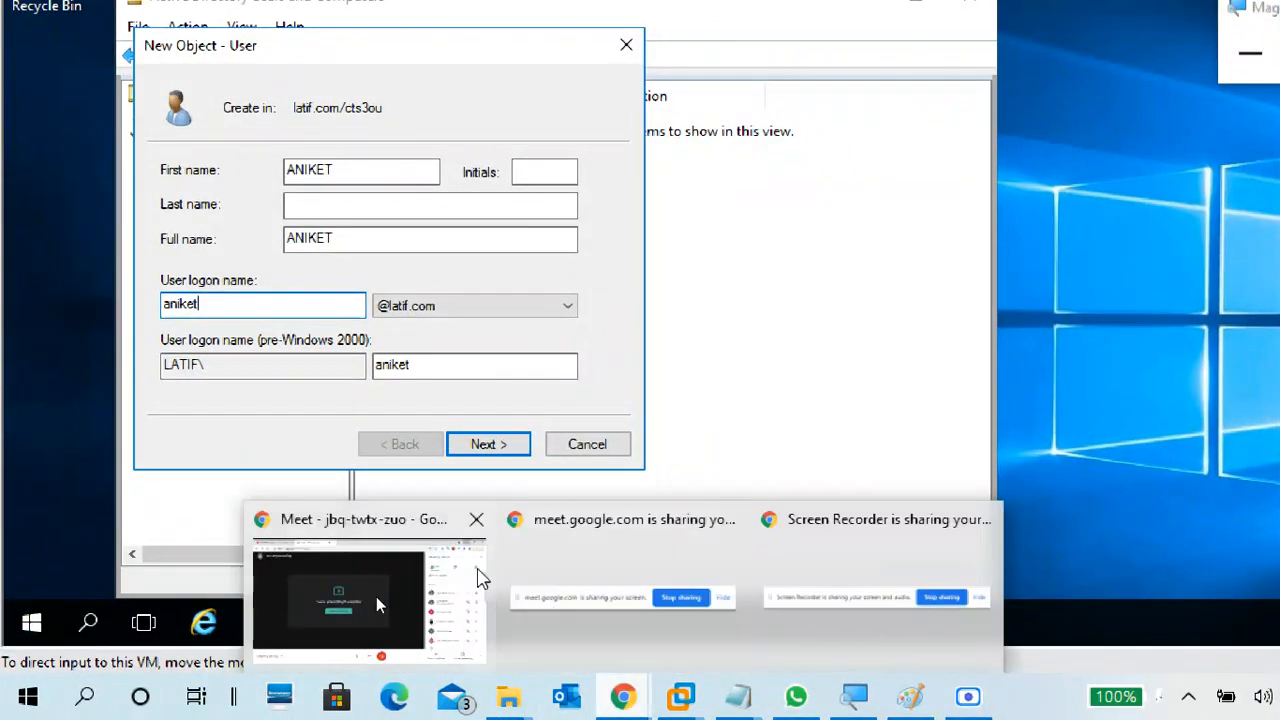
pyautogui.click(285, 557)
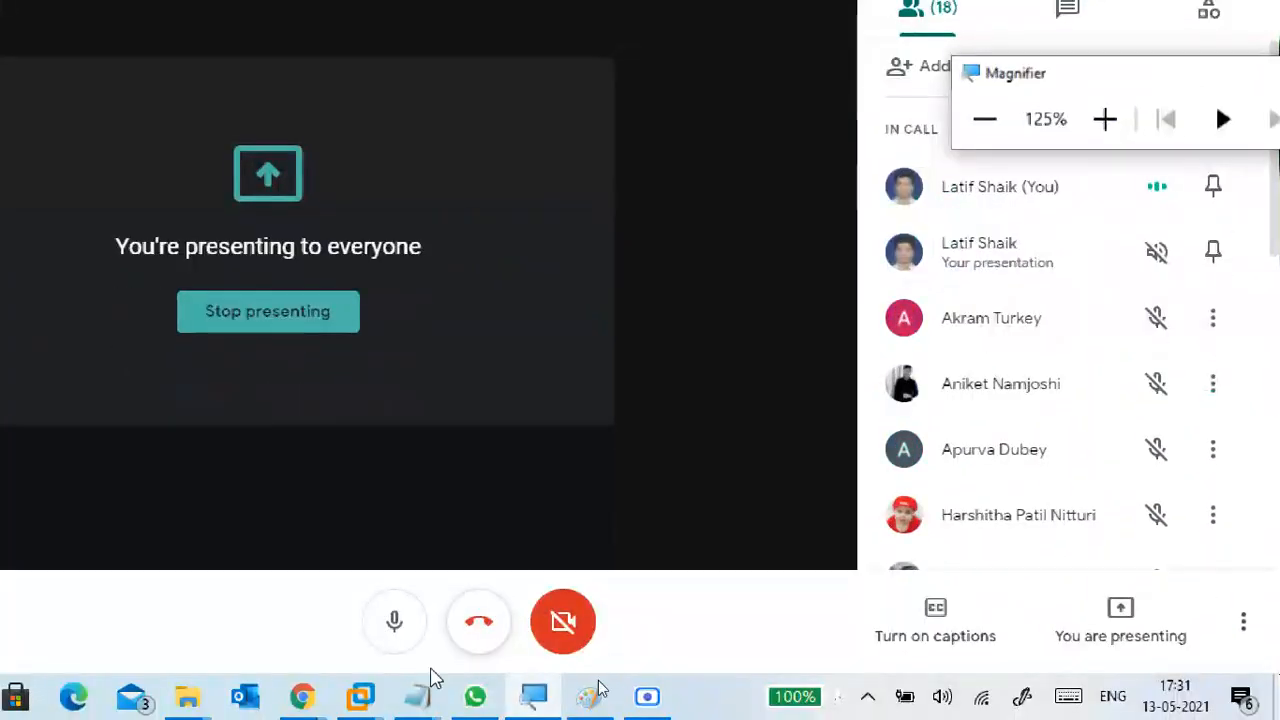
pyautogui.moveTo(418, 695)
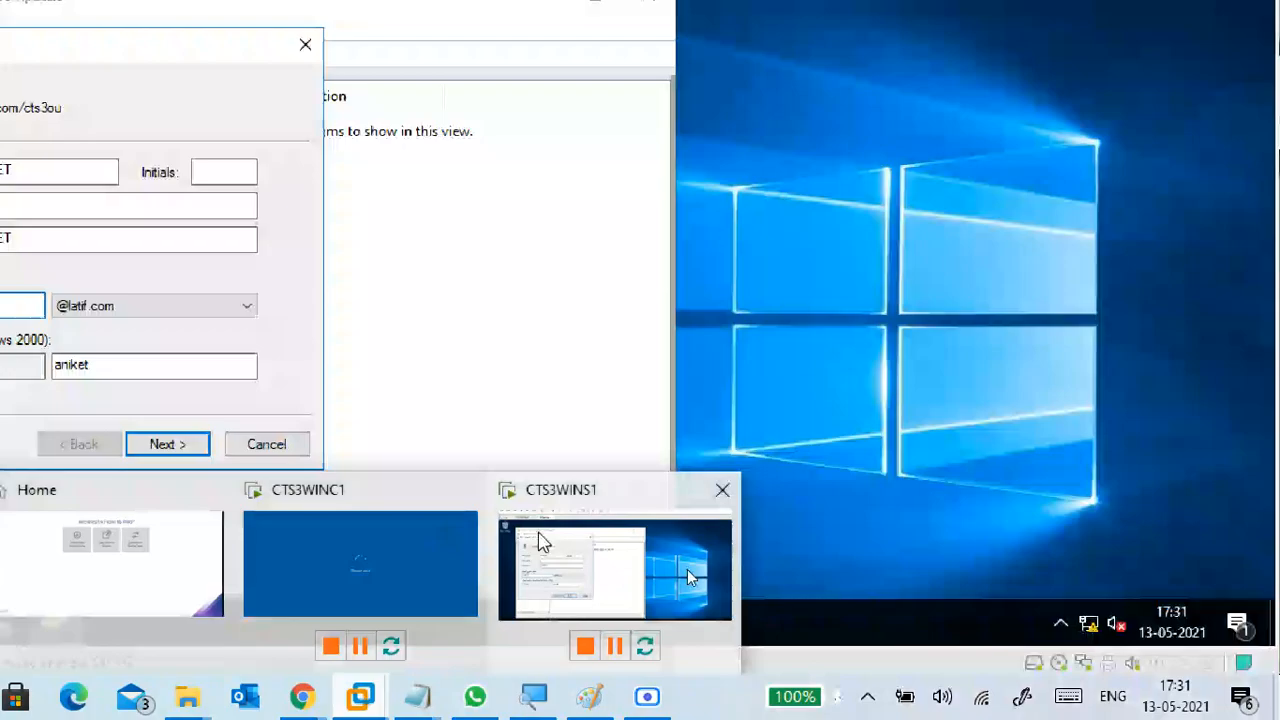
pyautogui.click(540, 534)
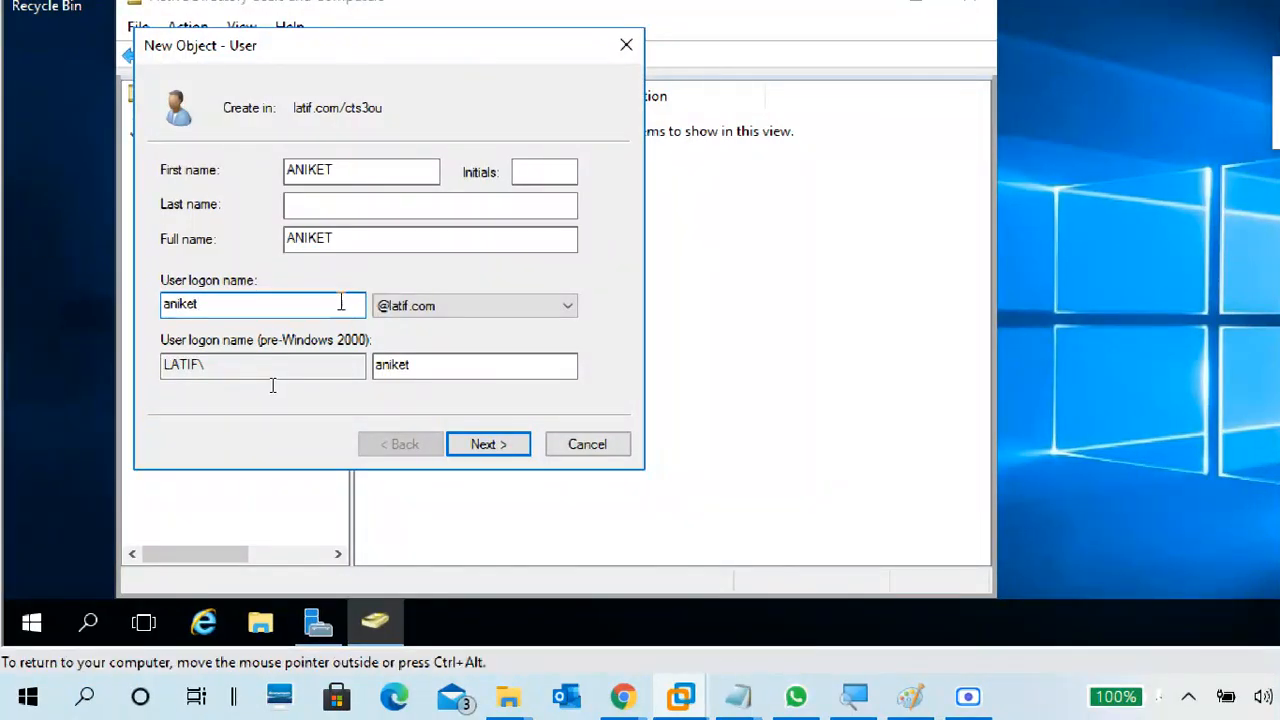
# - Proceed to the password settings, turn off the required password change at next logon, and enter and confirm the account password
pyautogui.click(490, 444)
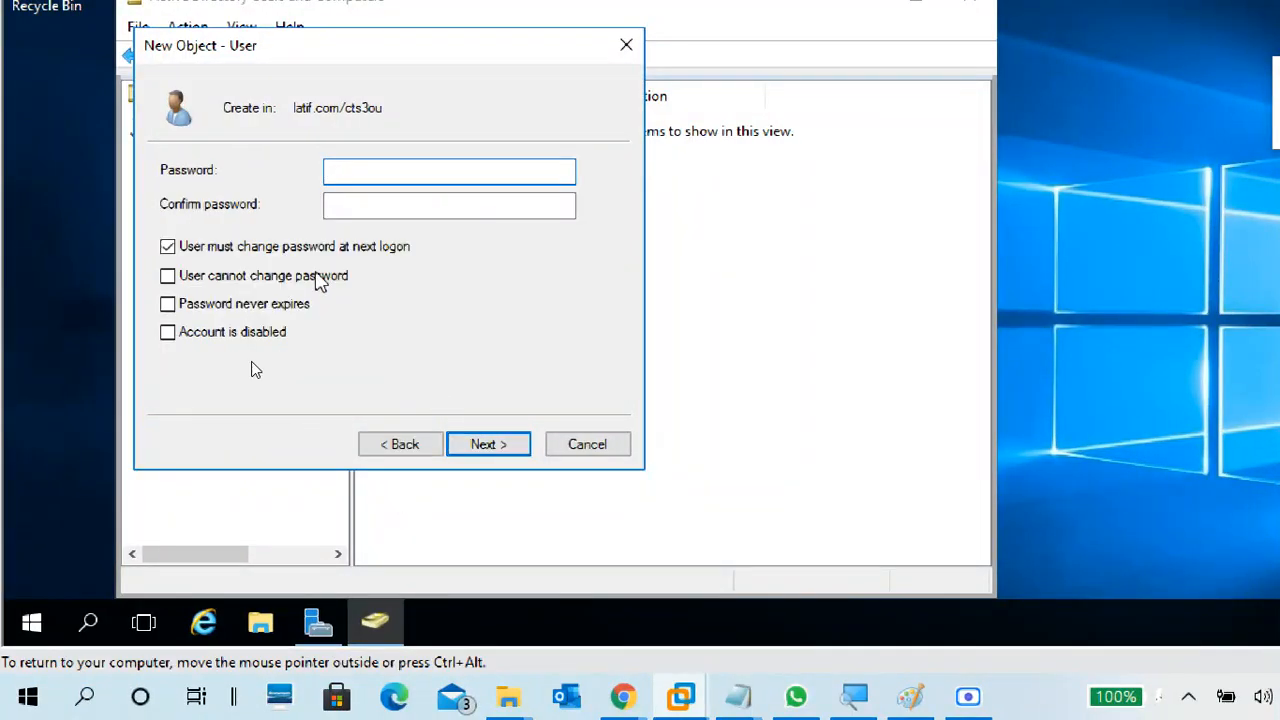
pyautogui.click(312, 250)
pyautogui.click(368, 172)
pyautogui.write('1')
pyautogui.press('Tab')
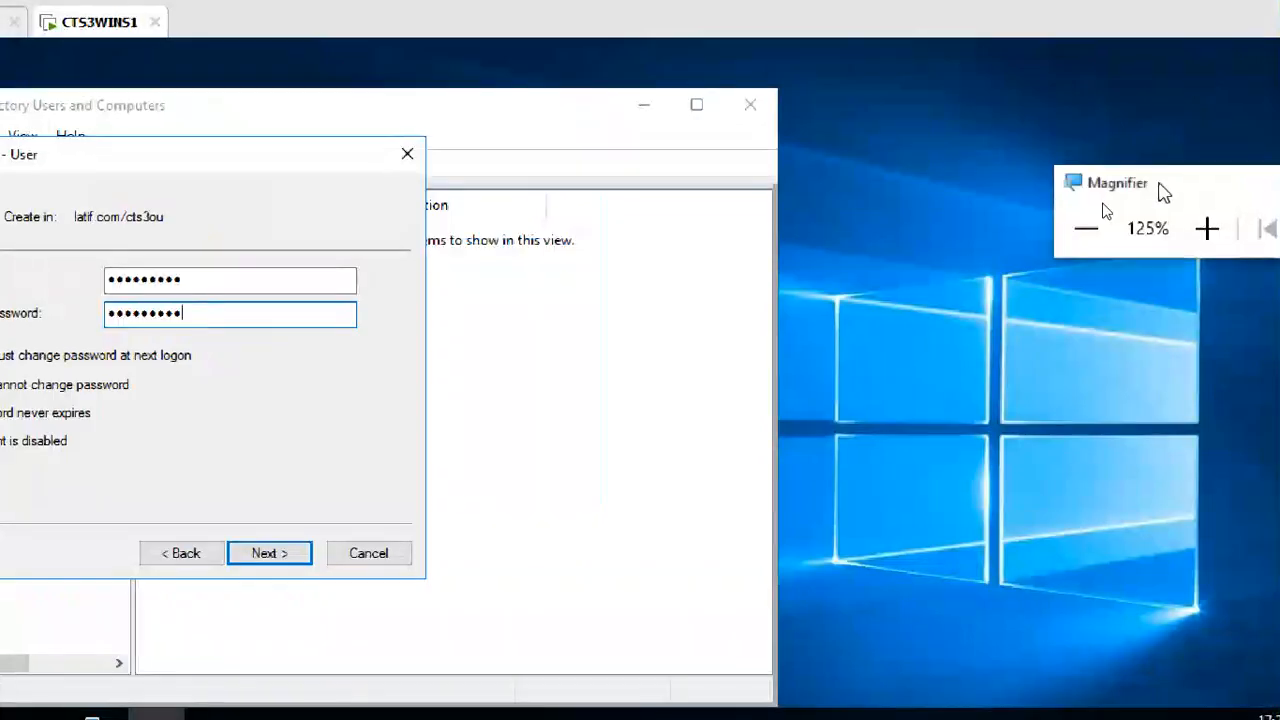
# - Set the screen magnification to 150% to enlarge the new user's password options
pyautogui.click(884, 234)
pyautogui.click(876, 232)
pyautogui.click(876, 232)
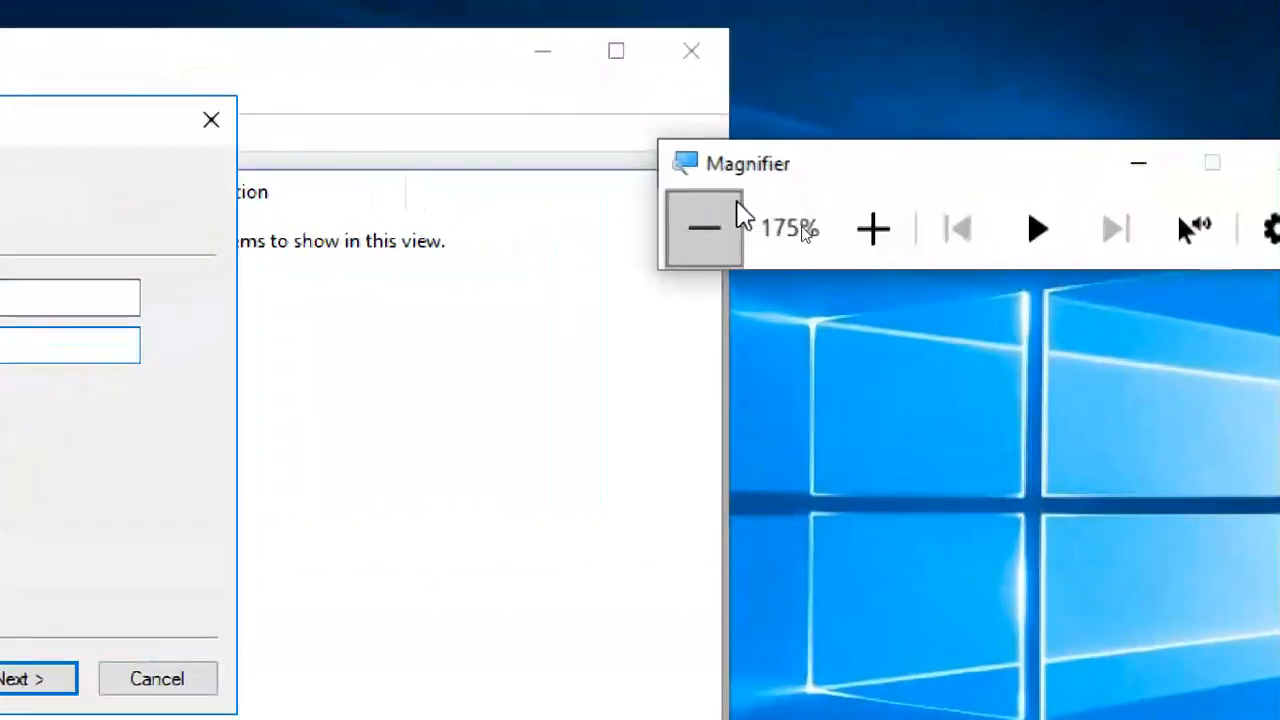
pyautogui.click(737, 232)
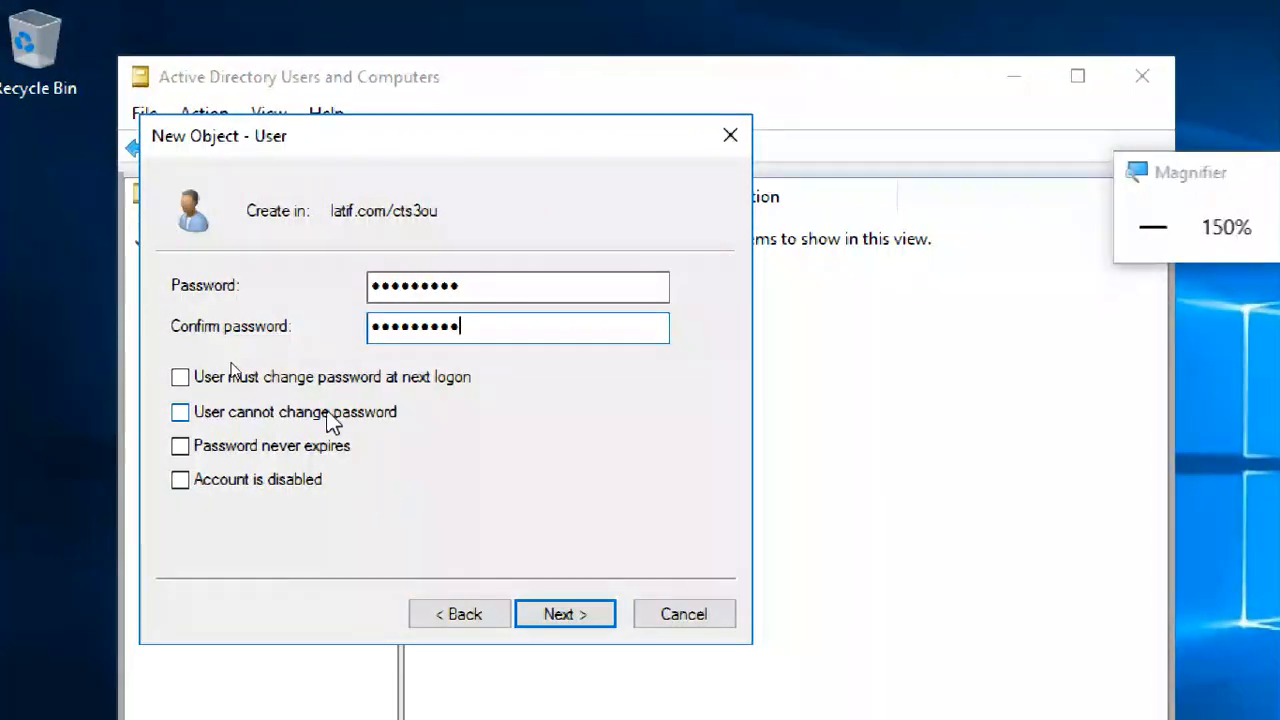
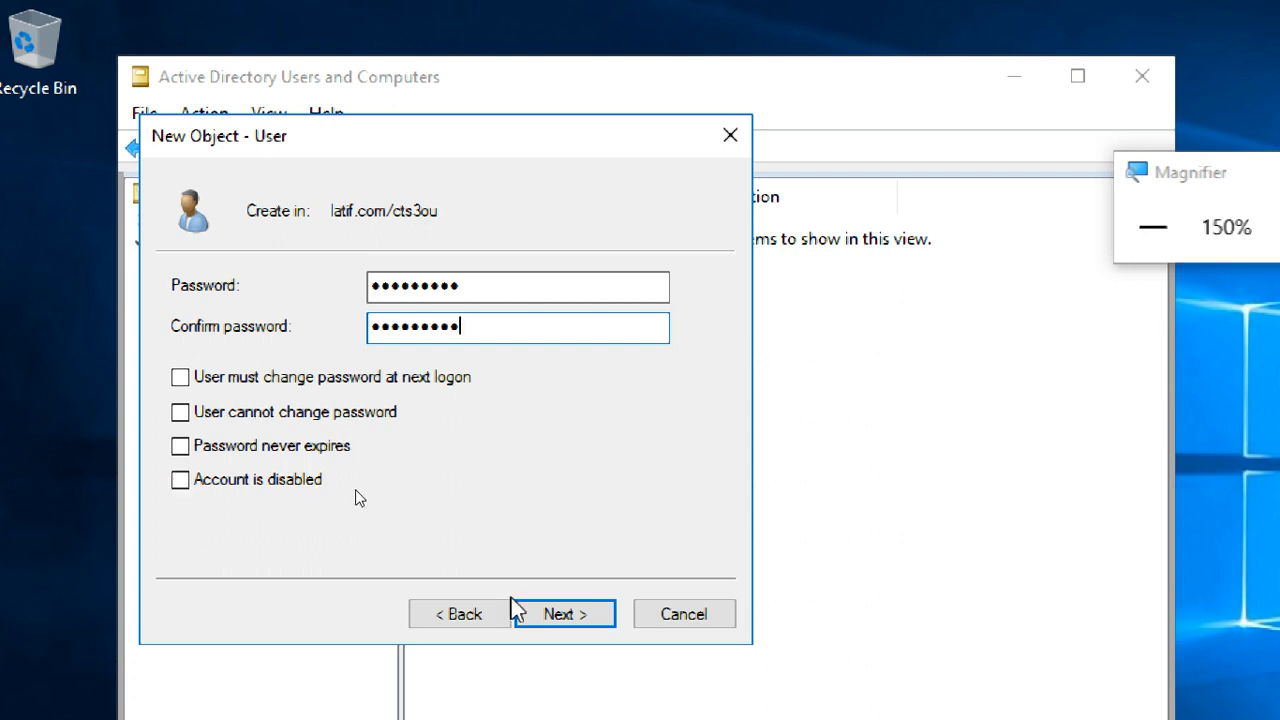
# - Finish creating the new user in cts3ou and select the account in the object list
pyautogui.click(560, 616)
pyautogui.click(529, 614)
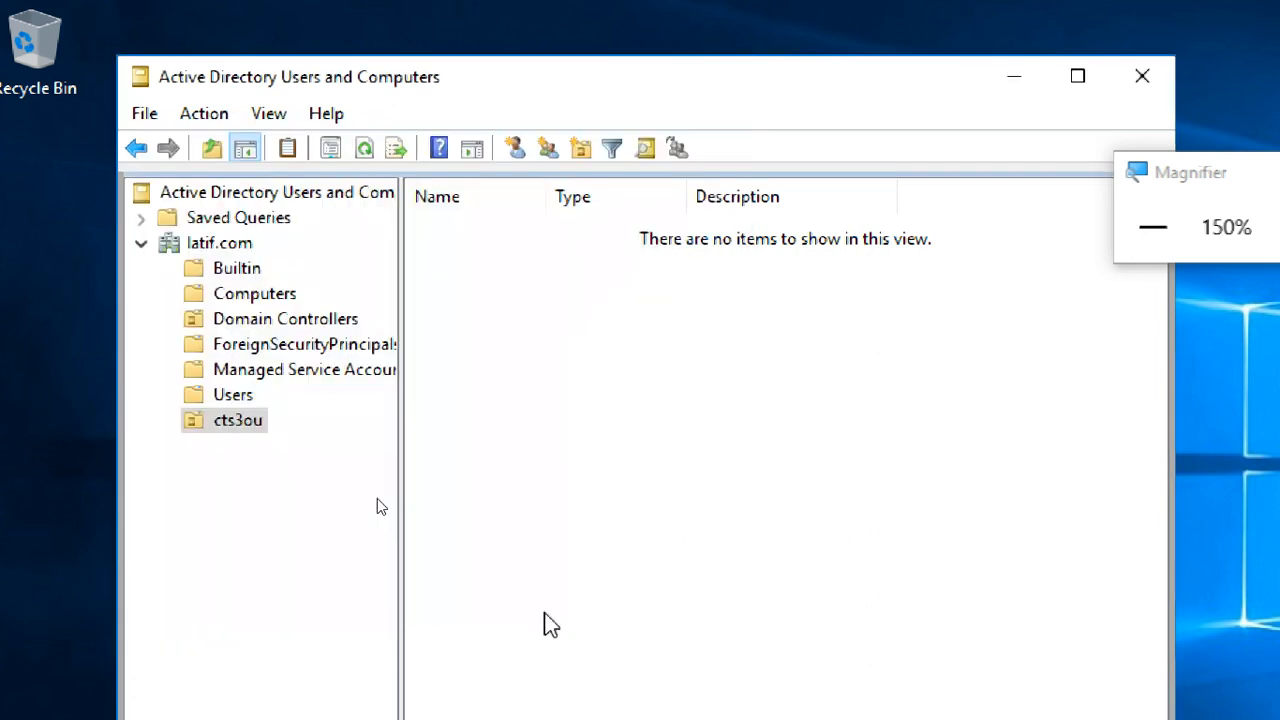
pyautogui.click(485, 340)
pyautogui.click(445, 230)
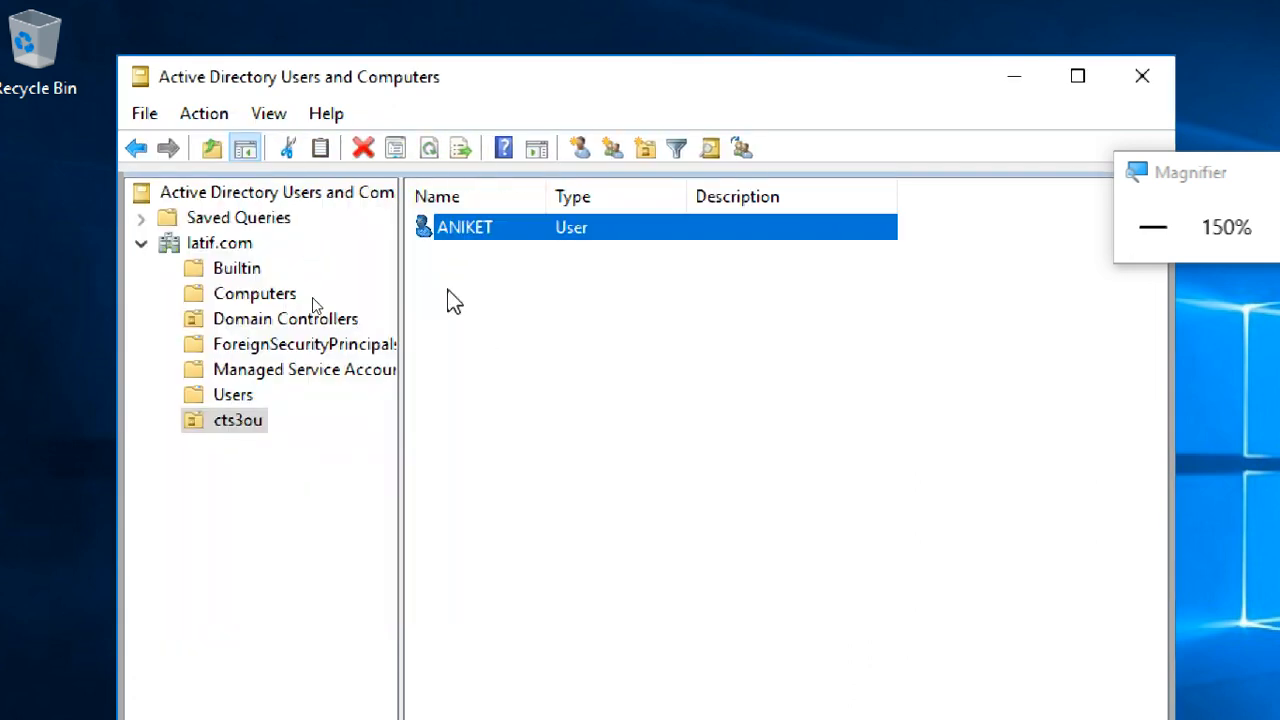
# - Open the properties of the new user in cts3ou, check its group membership, and close the properties
pyautogui.click(240, 425)
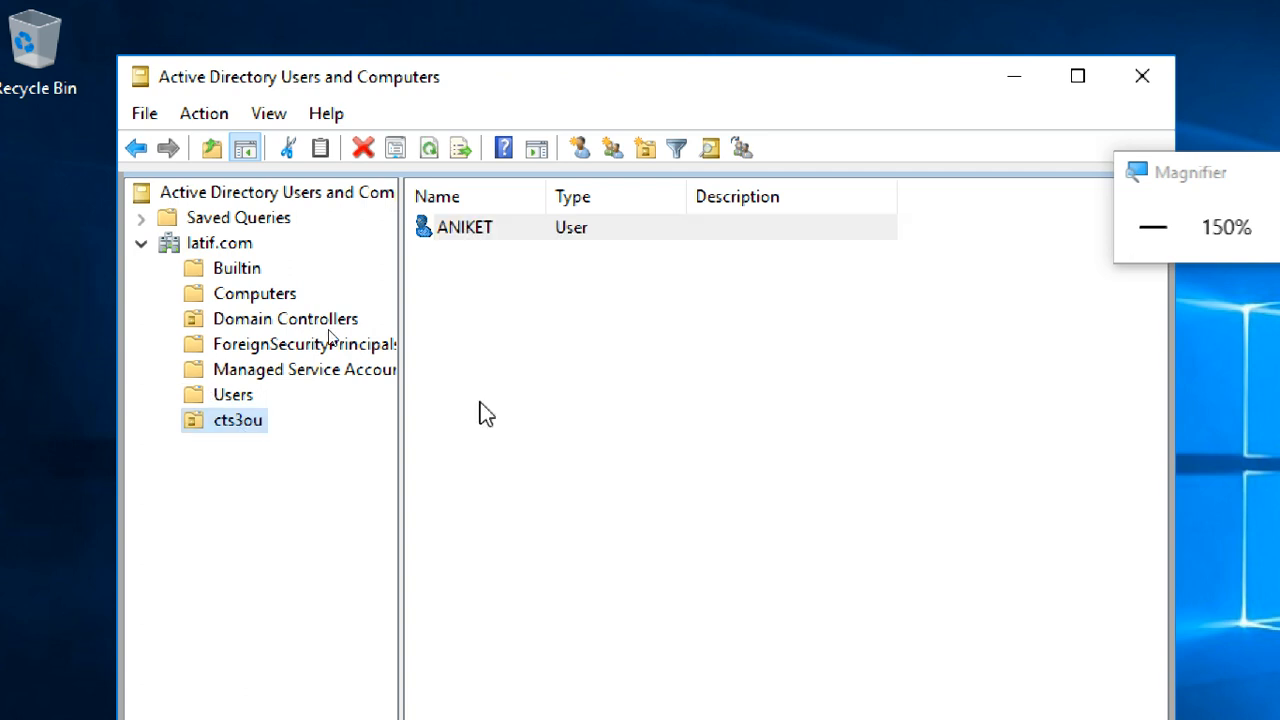
pyautogui.click(460, 230)
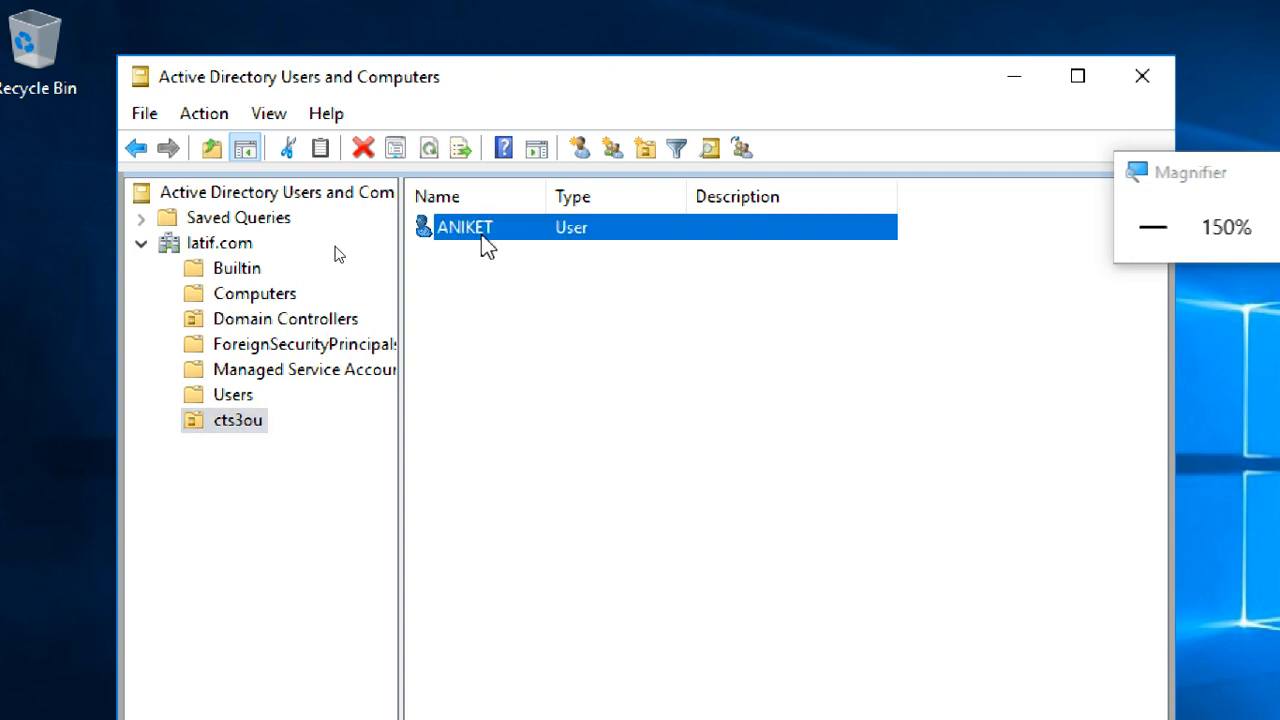
pyautogui.doubleClick(481, 234)
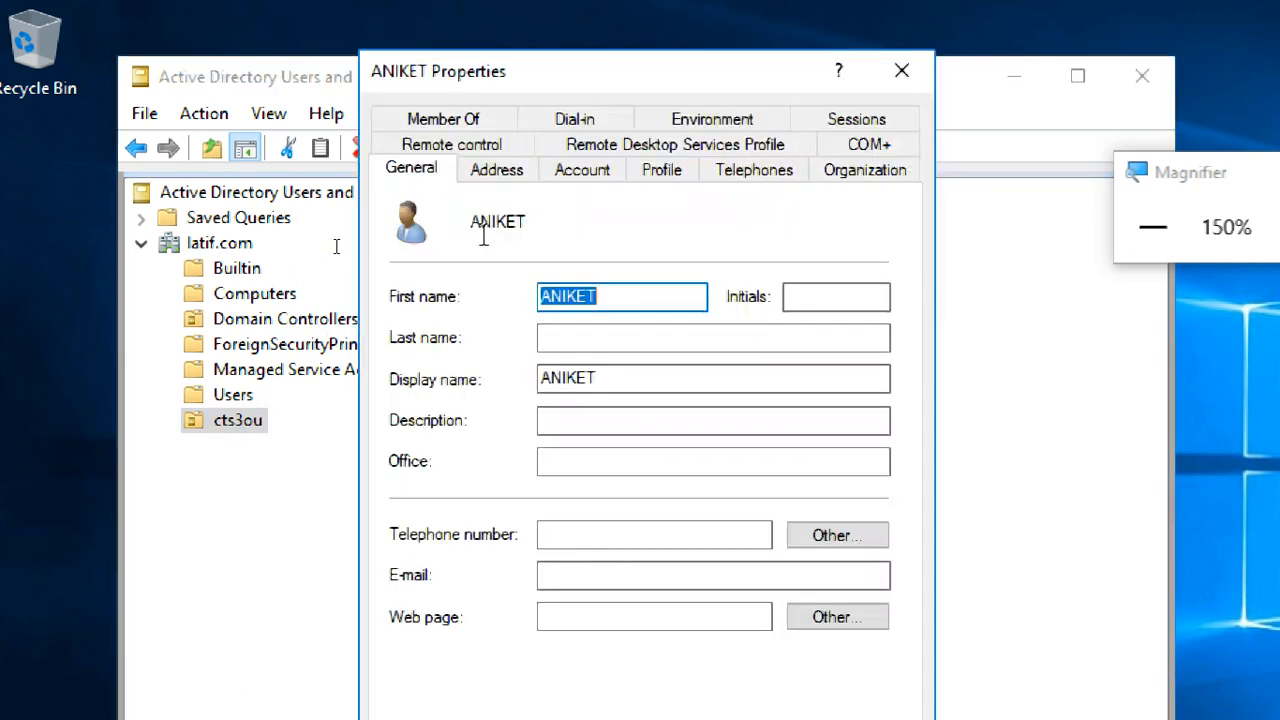
pyautogui.click(465, 115)
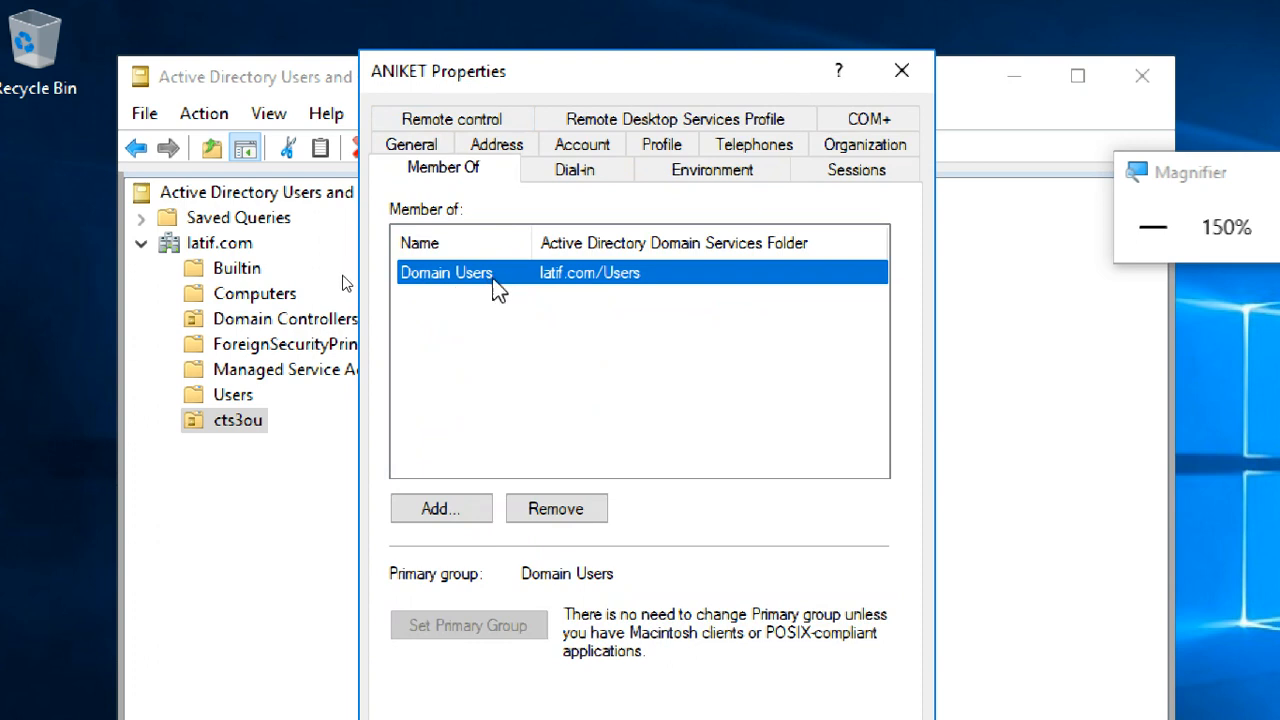
pyautogui.click(902, 70)
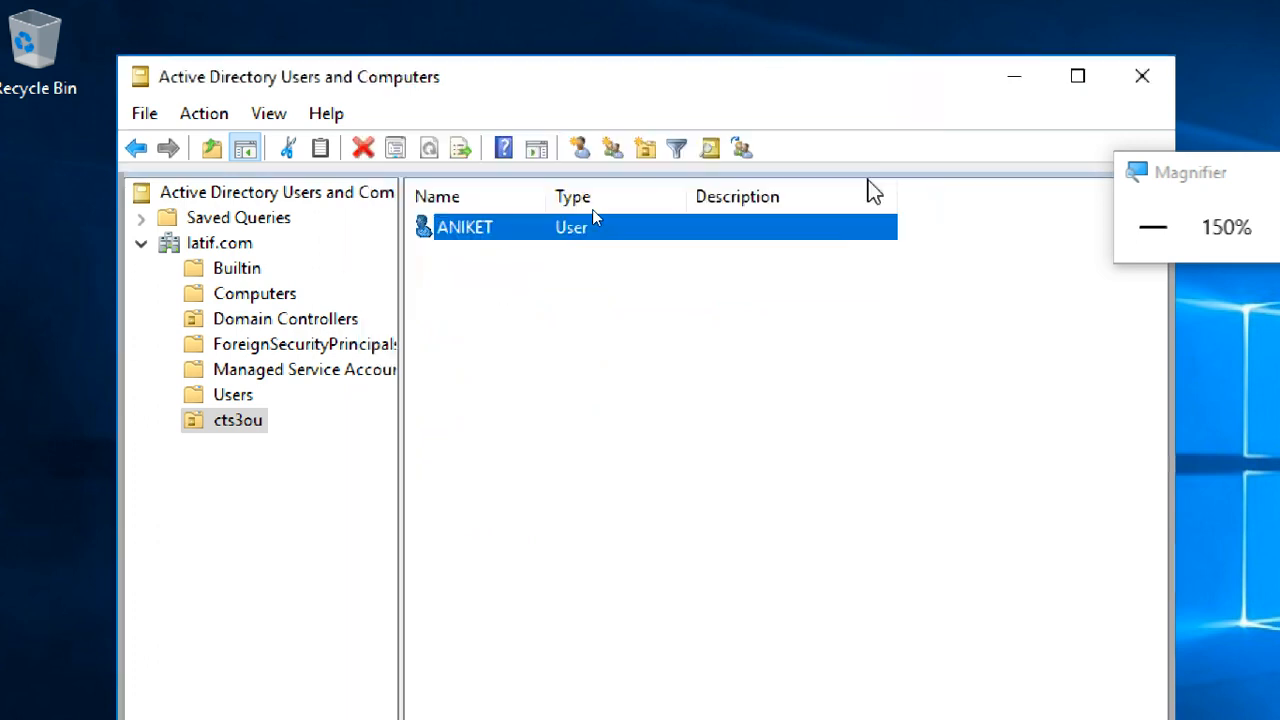
pyautogui.click(709, 285)
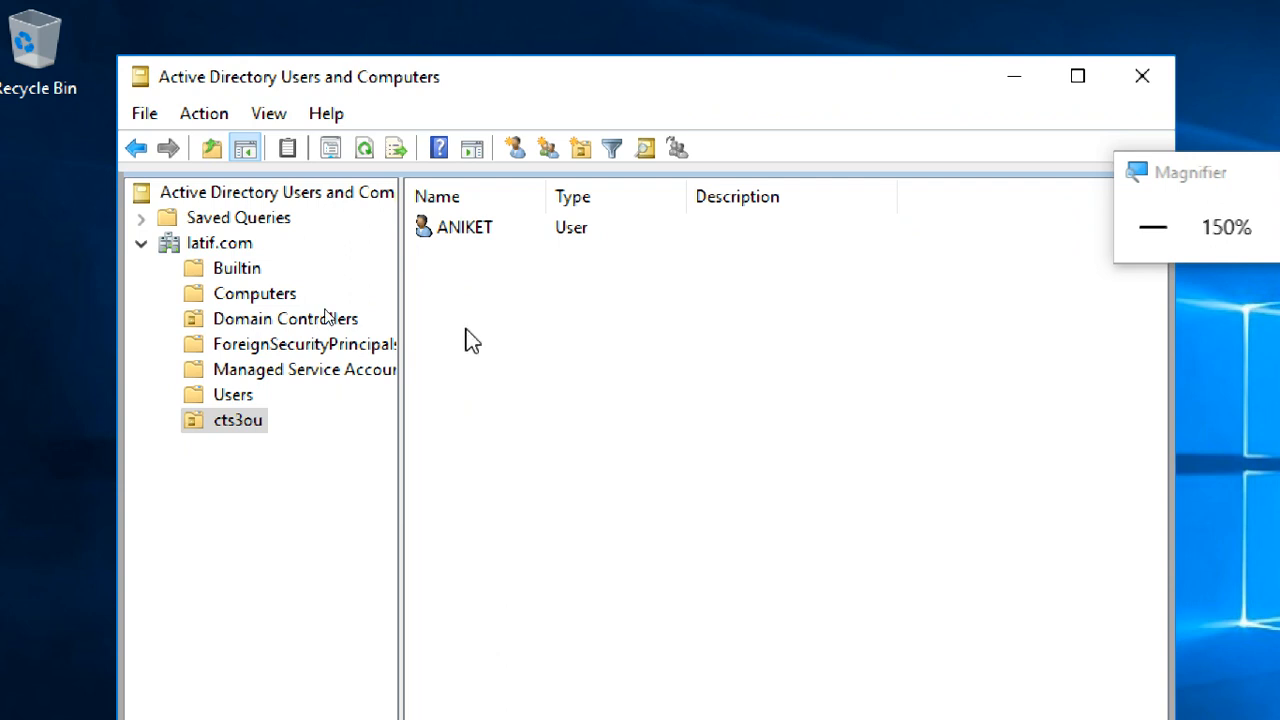
# - Review the contents of latif.com and its cts3ou, Users, Domain Controllers, Computers and Builtin containers, ending on cts3ou
pyautogui.click(222, 422)
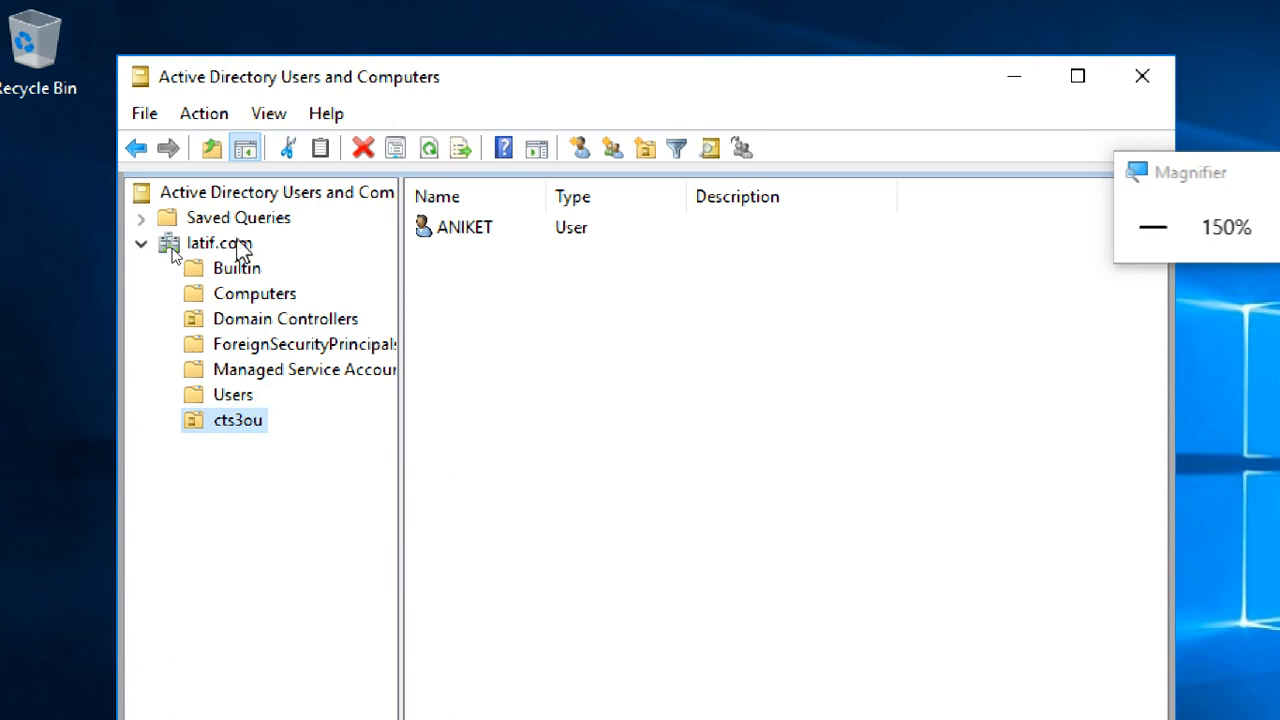
pyautogui.click(243, 250)
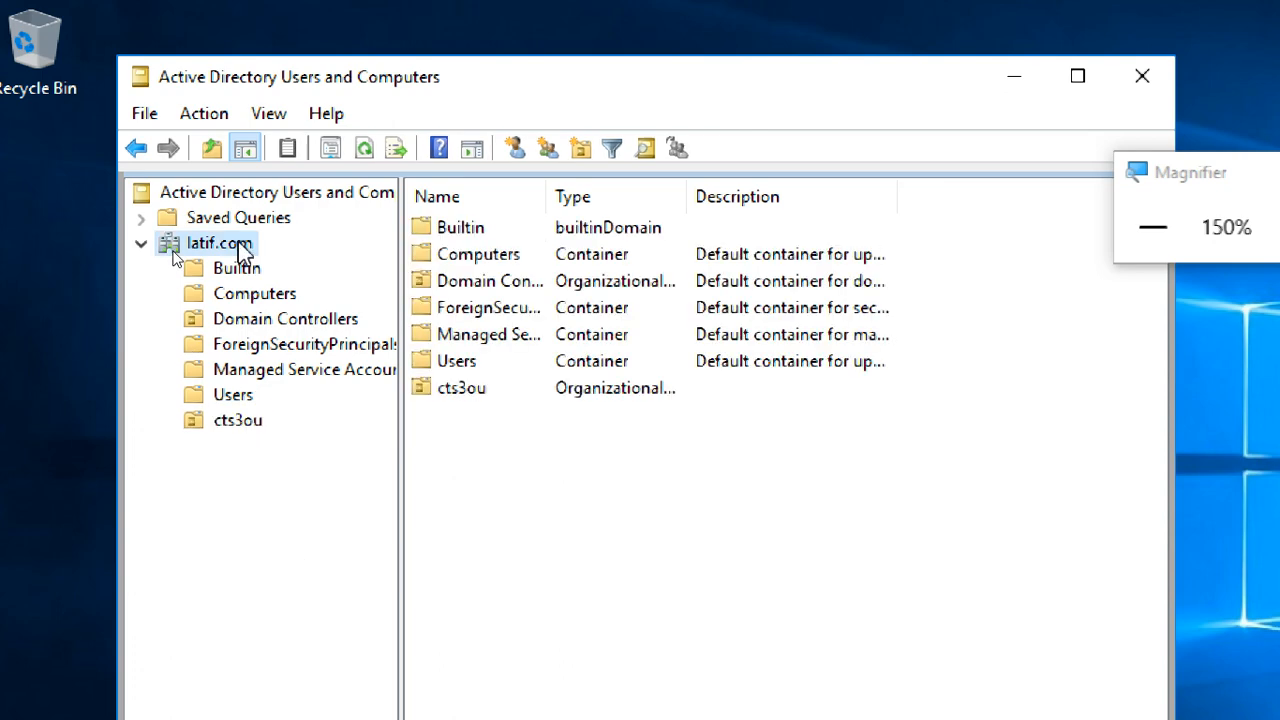
pyautogui.click(252, 424)
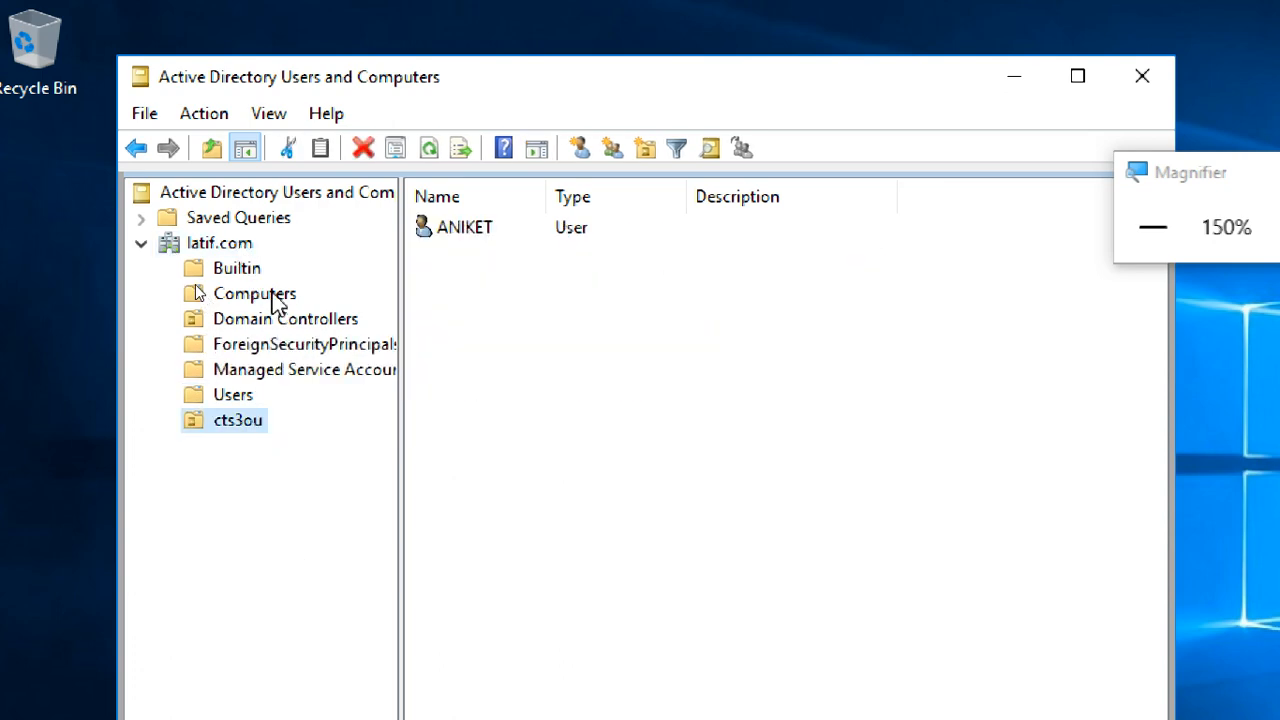
pyautogui.click(244, 397)
pyautogui.rightClick(1028, 350)
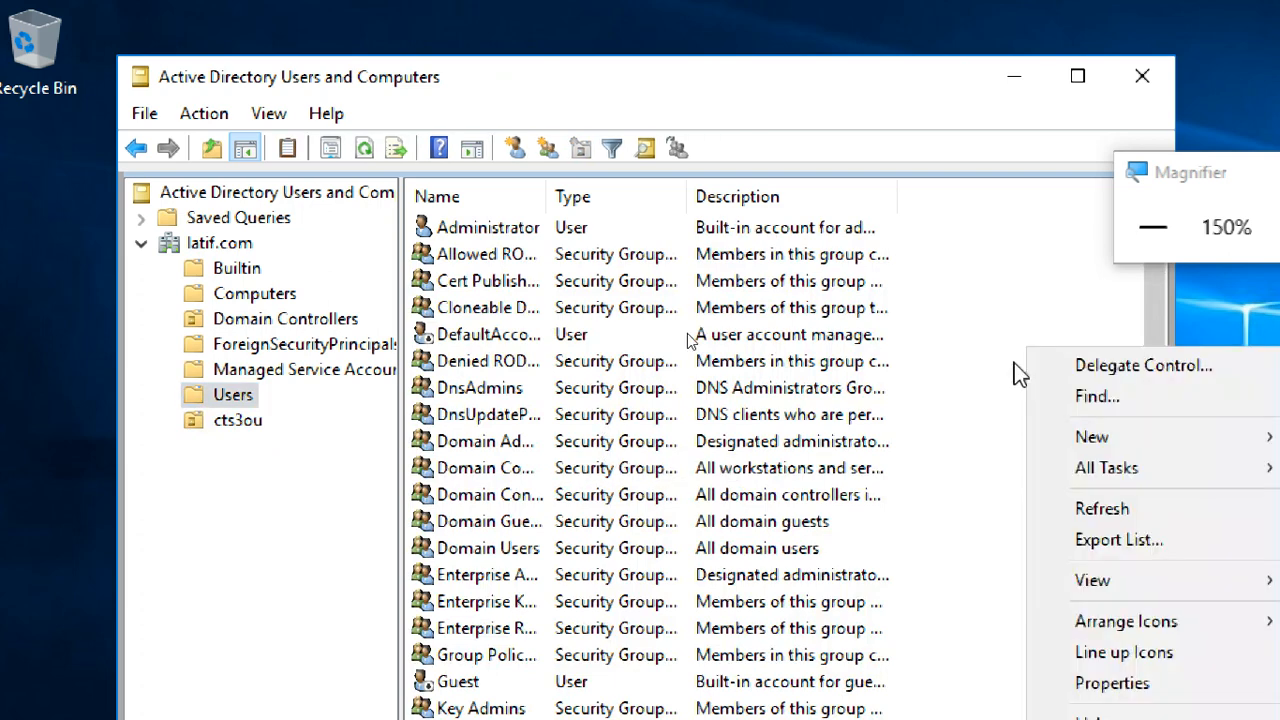
pyautogui.click(282, 311)
pyautogui.click(250, 285)
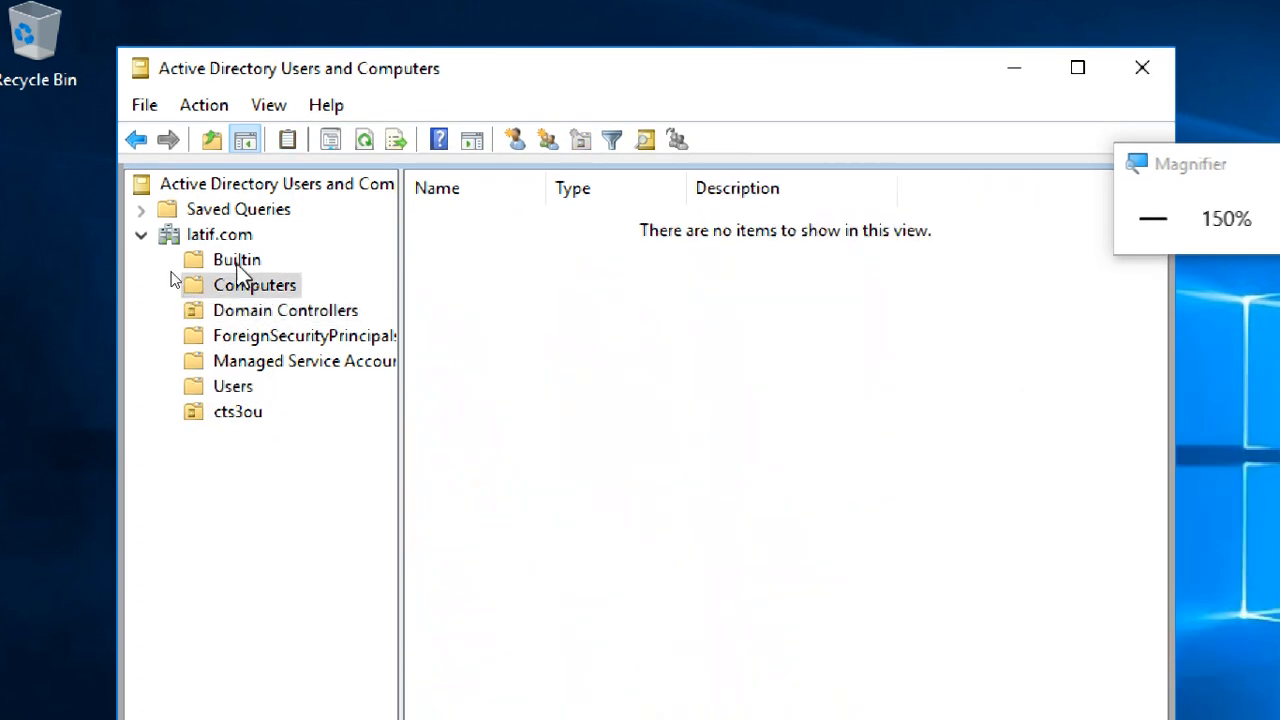
pyautogui.click(240, 262)
pyautogui.click(250, 388)
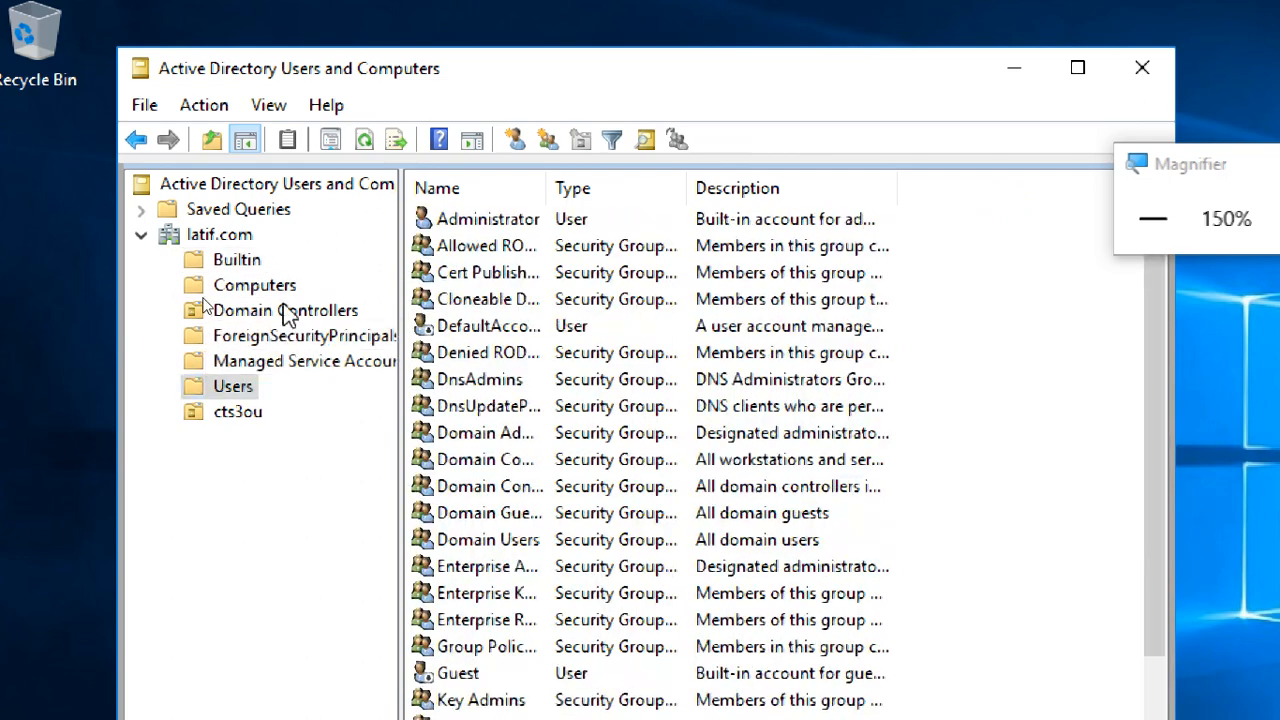
pyautogui.click(266, 287)
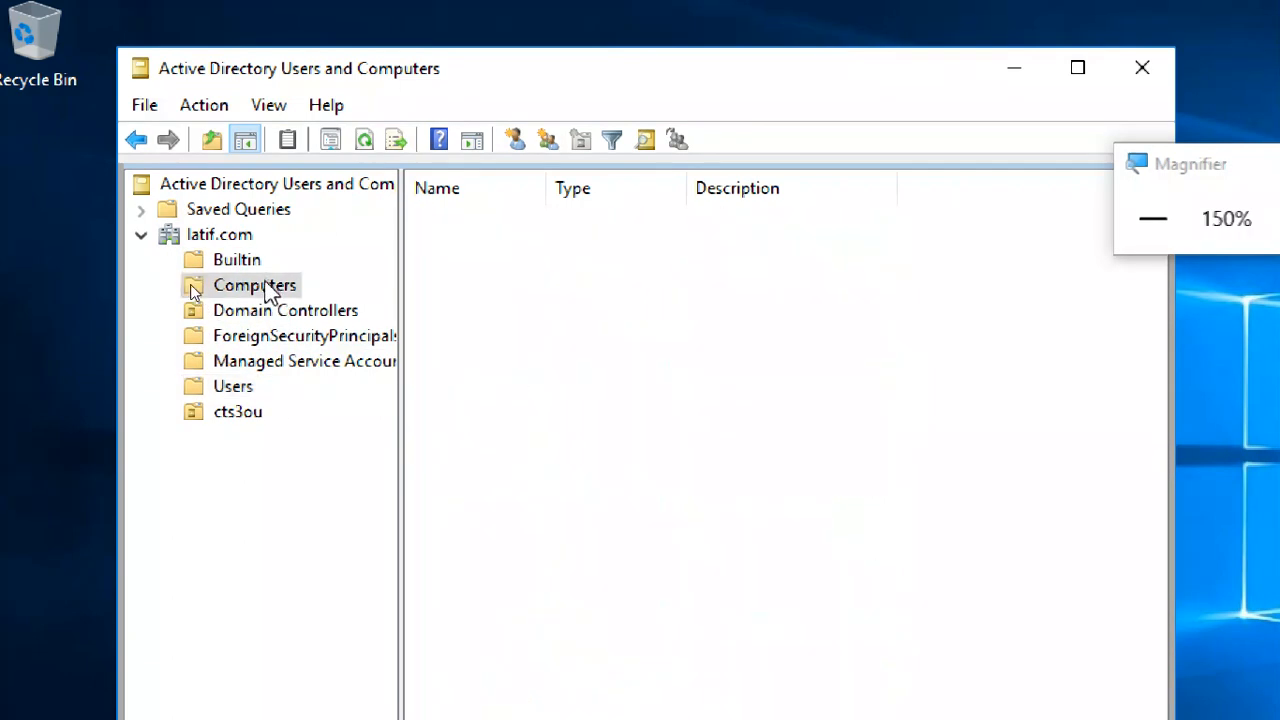
pyautogui.click(256, 413)
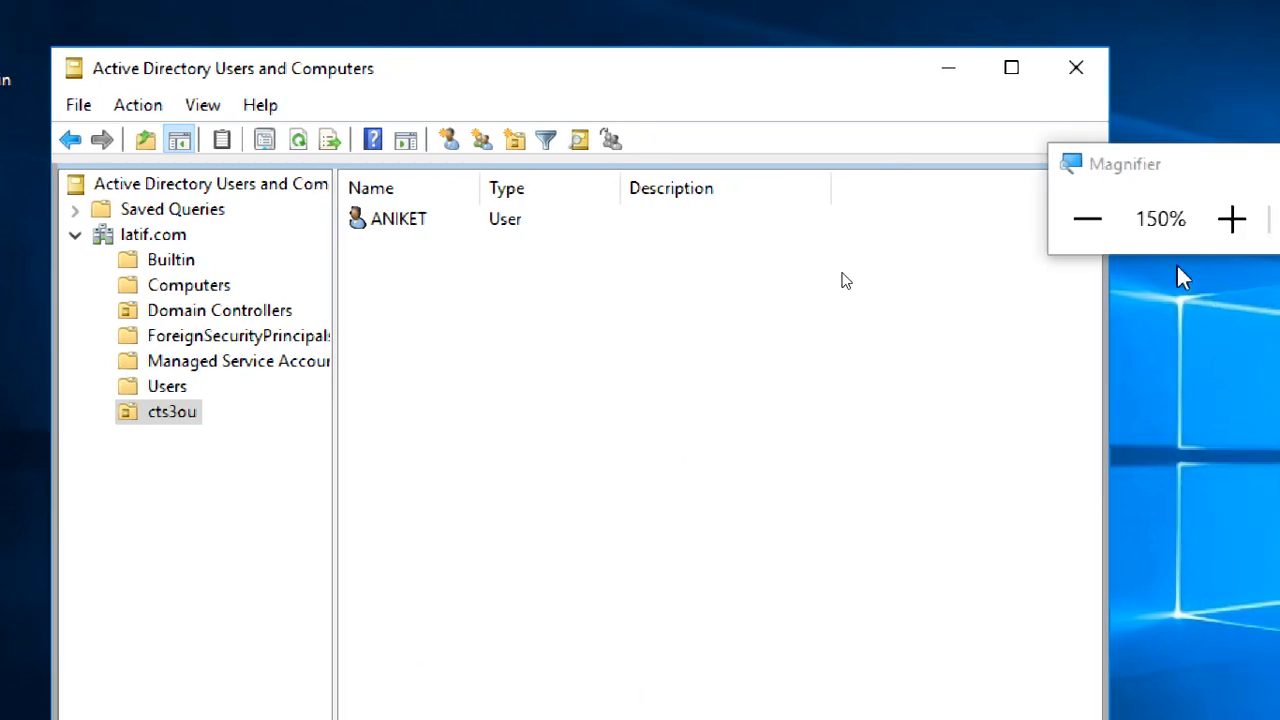
# - Reset the screen magnification to 100% and move the Magnifier and Active Directory Users and Computers windows to new positions
pyautogui.click(1100, 225)
pyautogui.click(1065, 226)
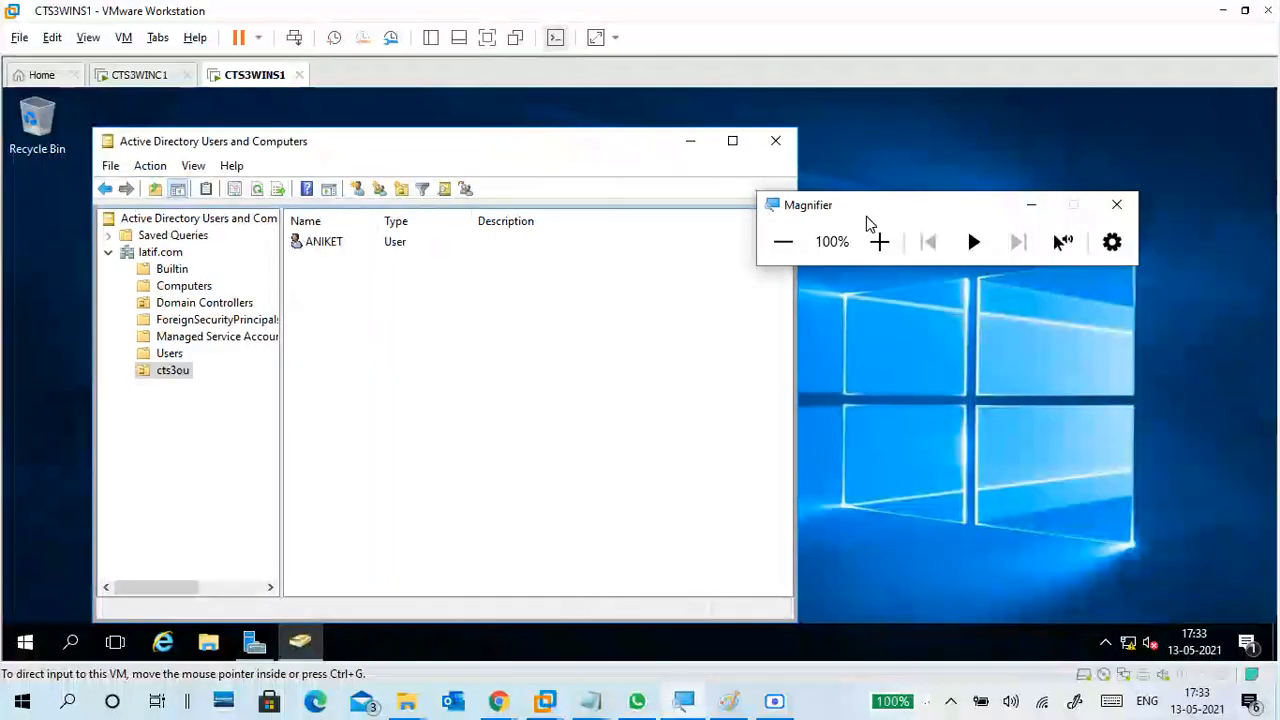
pyautogui.moveTo(866, 216); pyautogui.dragTo(929, 166)
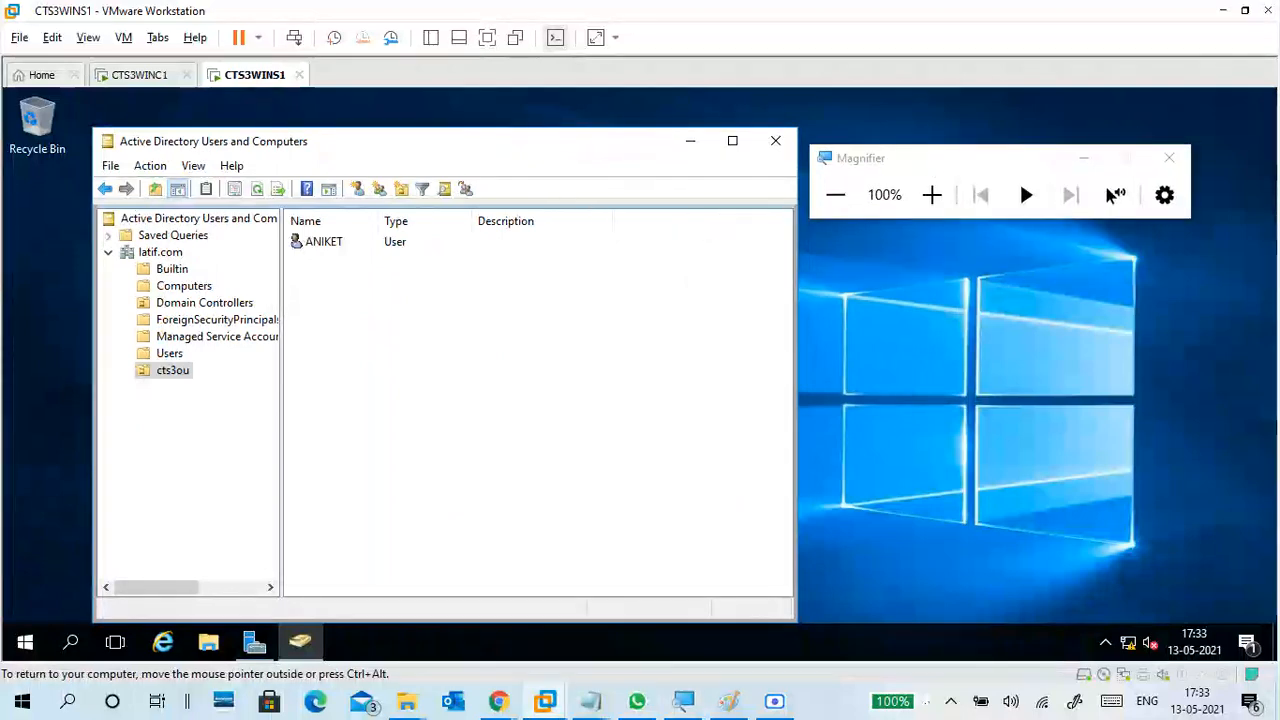
pyautogui.moveTo(549, 144); pyautogui.dragTo(814, 105)
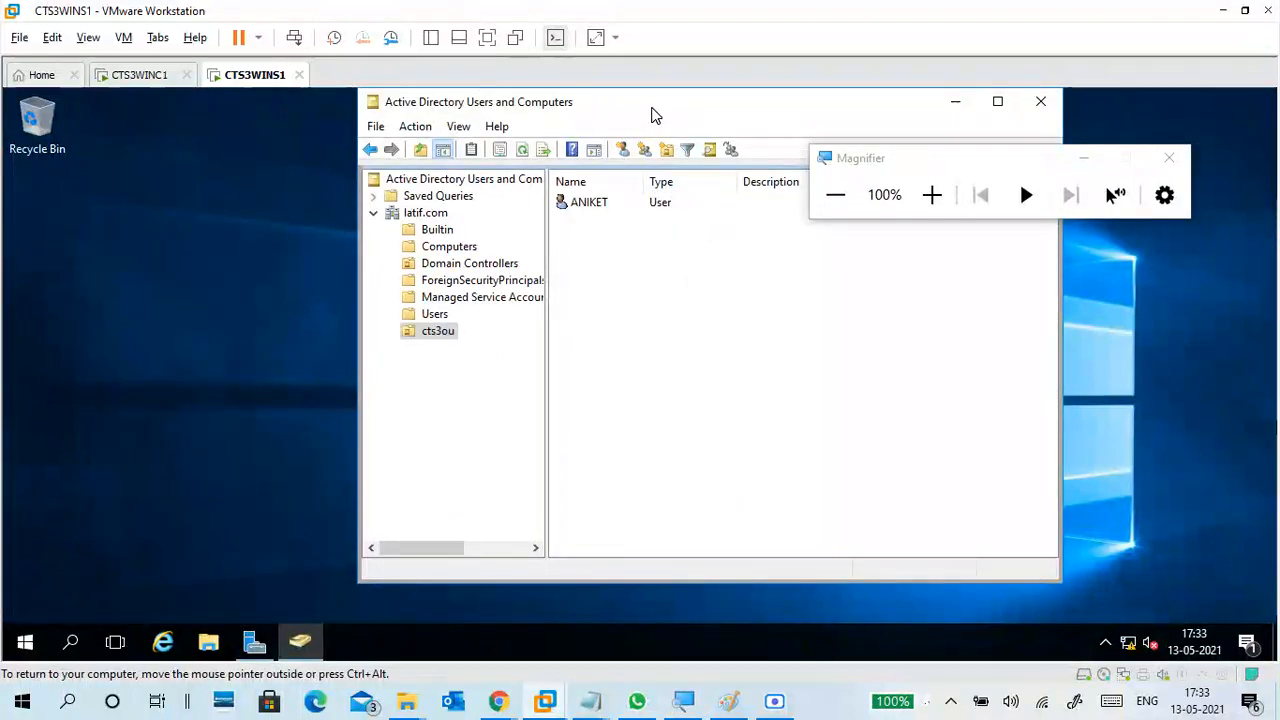
# - View the Computers container of latif.com and switch to the CTS3WINC1 virtual machine
pyautogui.click(470, 249)
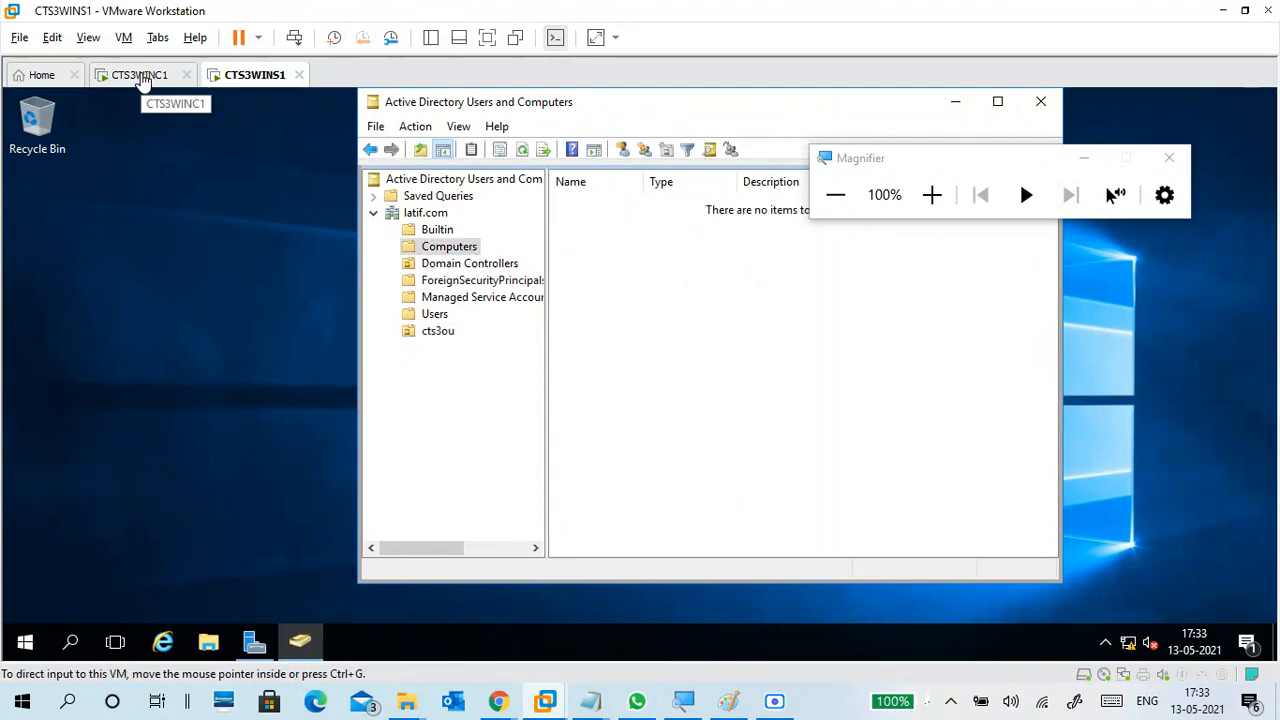
pyautogui.click(145, 85)
pyautogui.click(251, 77)
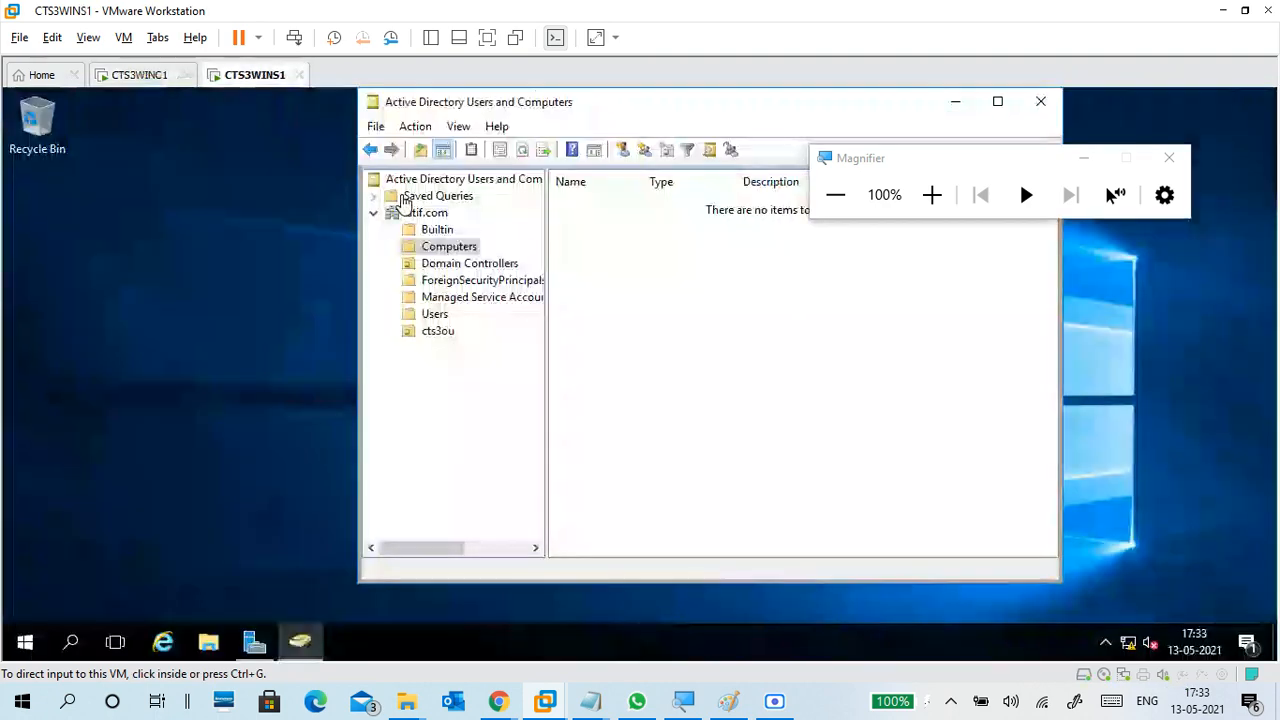
pyautogui.click(148, 82)
# - Dismiss the lock screen on CTS3WINC1 and sign in to the student1 account with its password
pyautogui.click(474, 274)
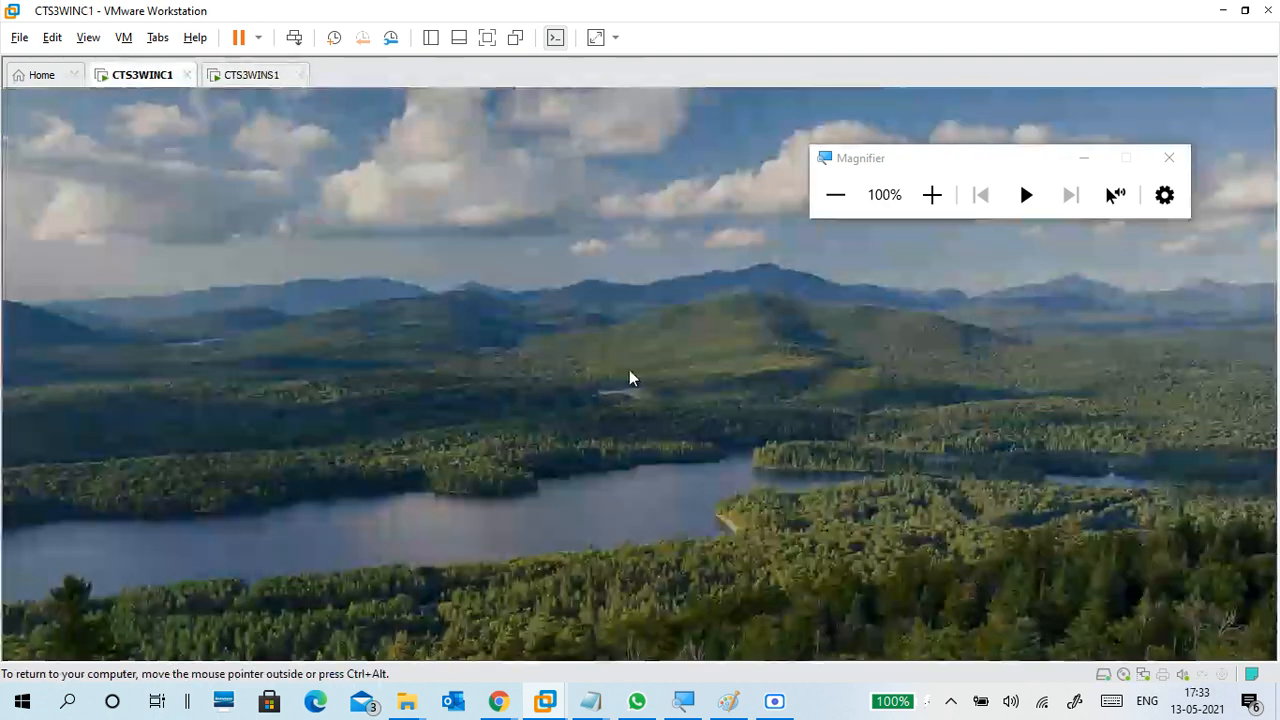
pyautogui.click(556, 489)
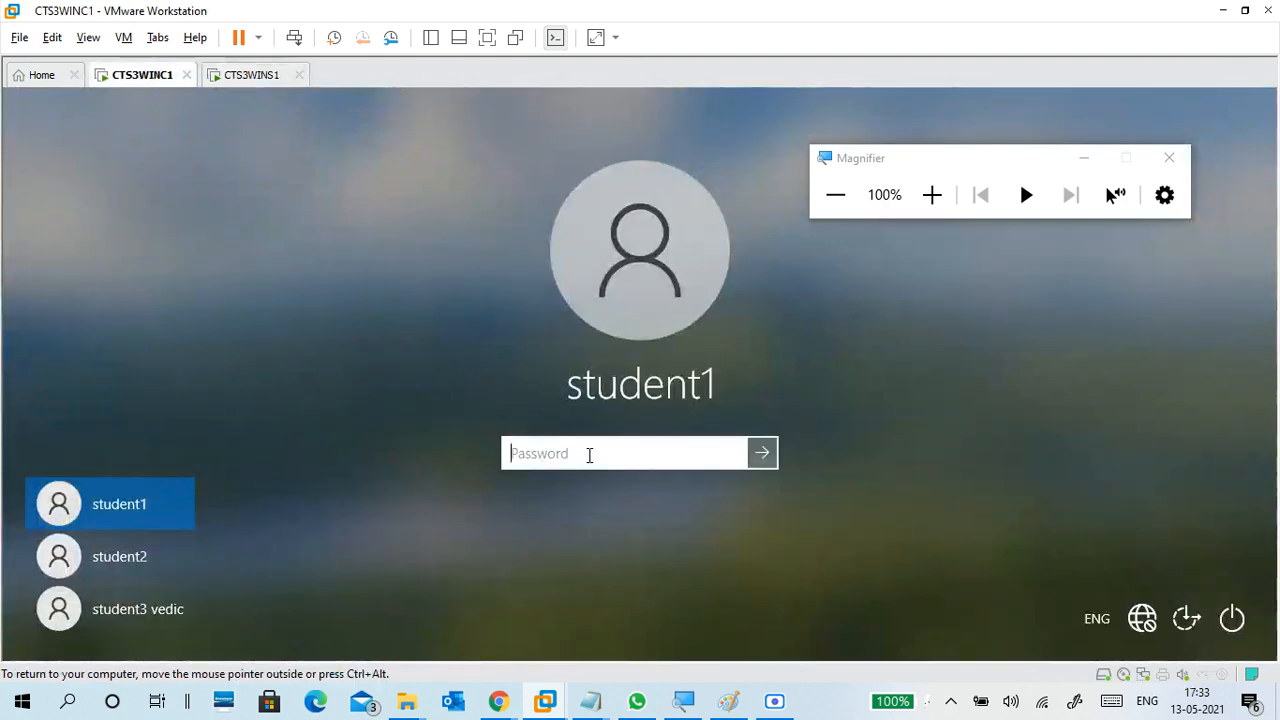
pyautogui.write('•••••')
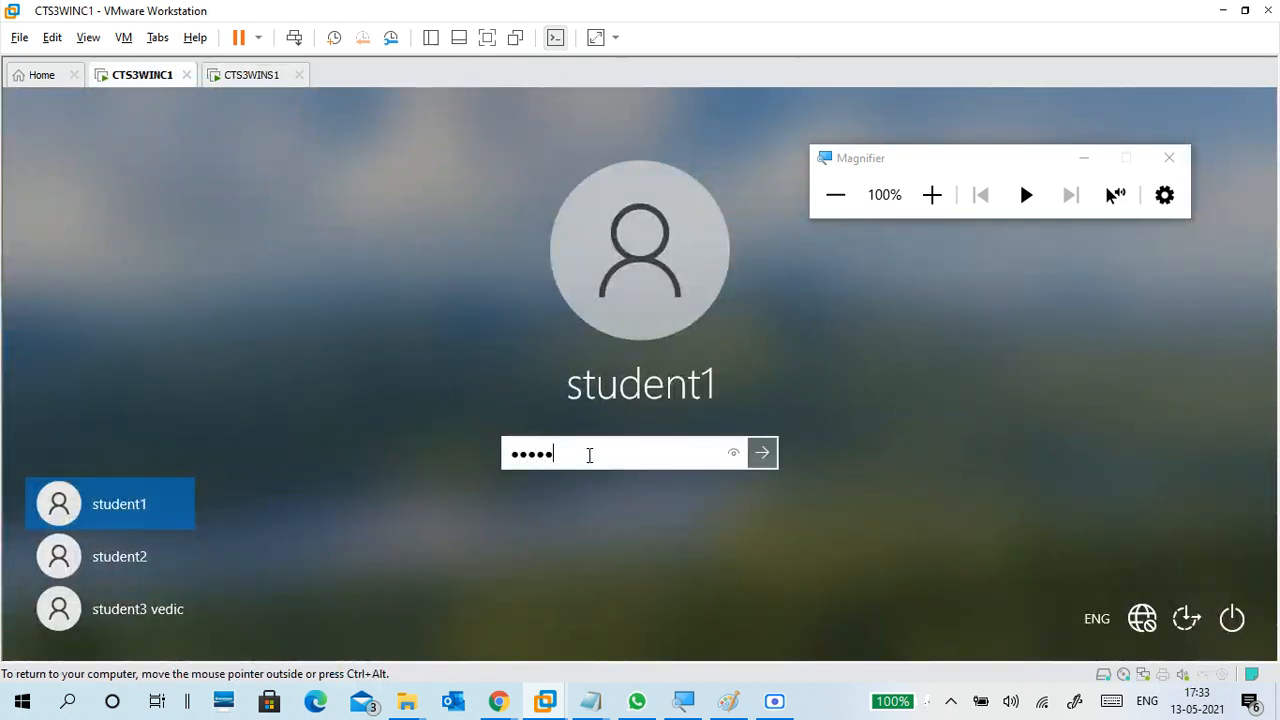
pyautogui.write('••••')
pyautogui.press('Return')
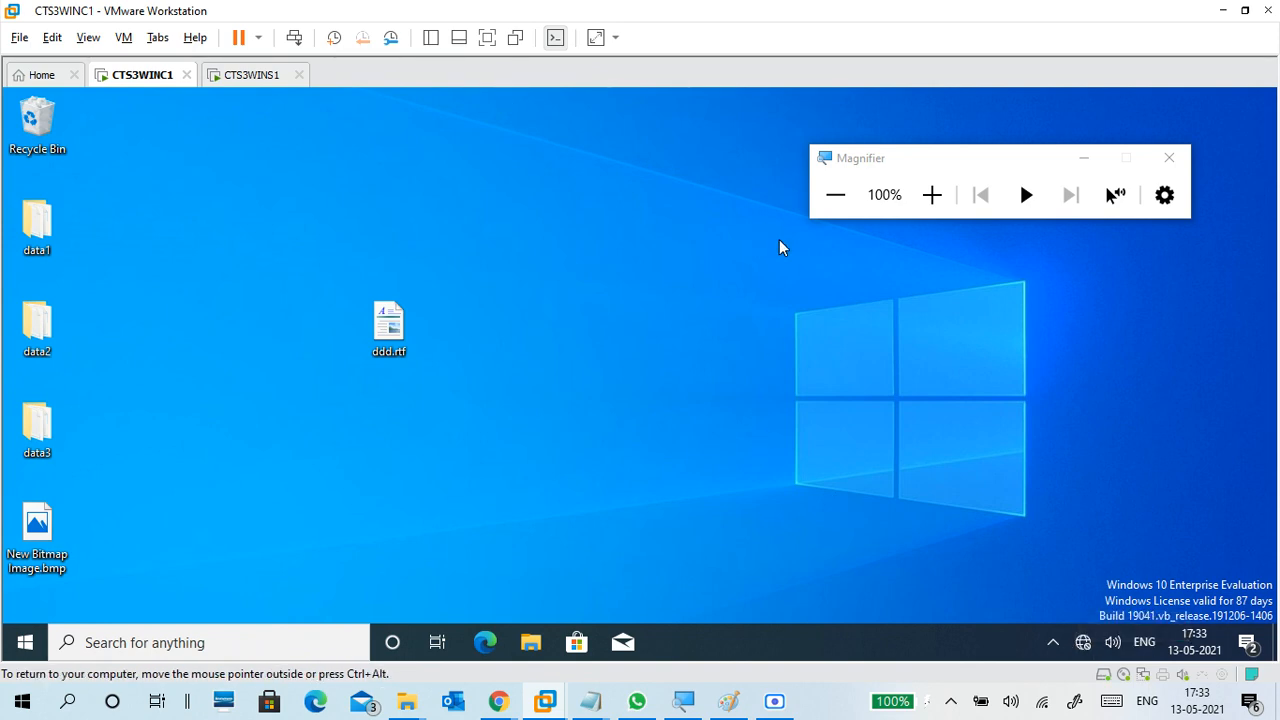
# - Increase the screen magnification and open Network Connections on CTS3WINC1 by running ncpa.cpl
pyautogui.press('super+r')
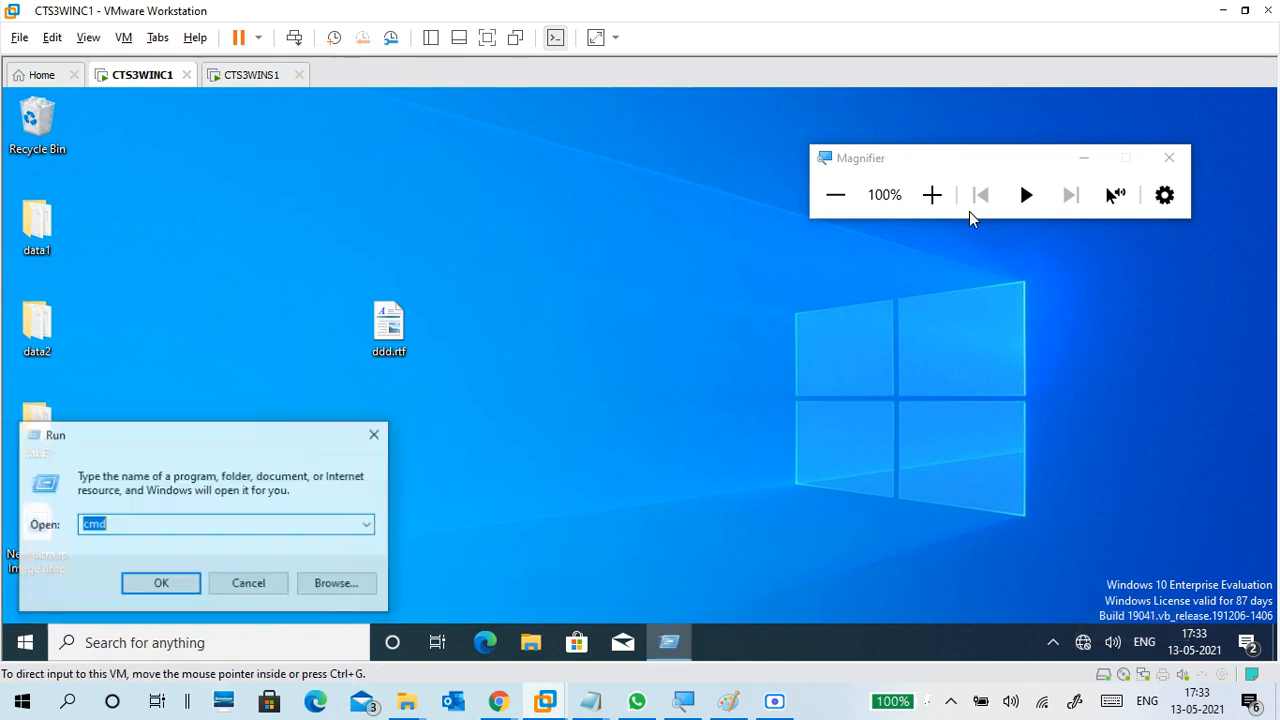
pyautogui.click(932, 195)
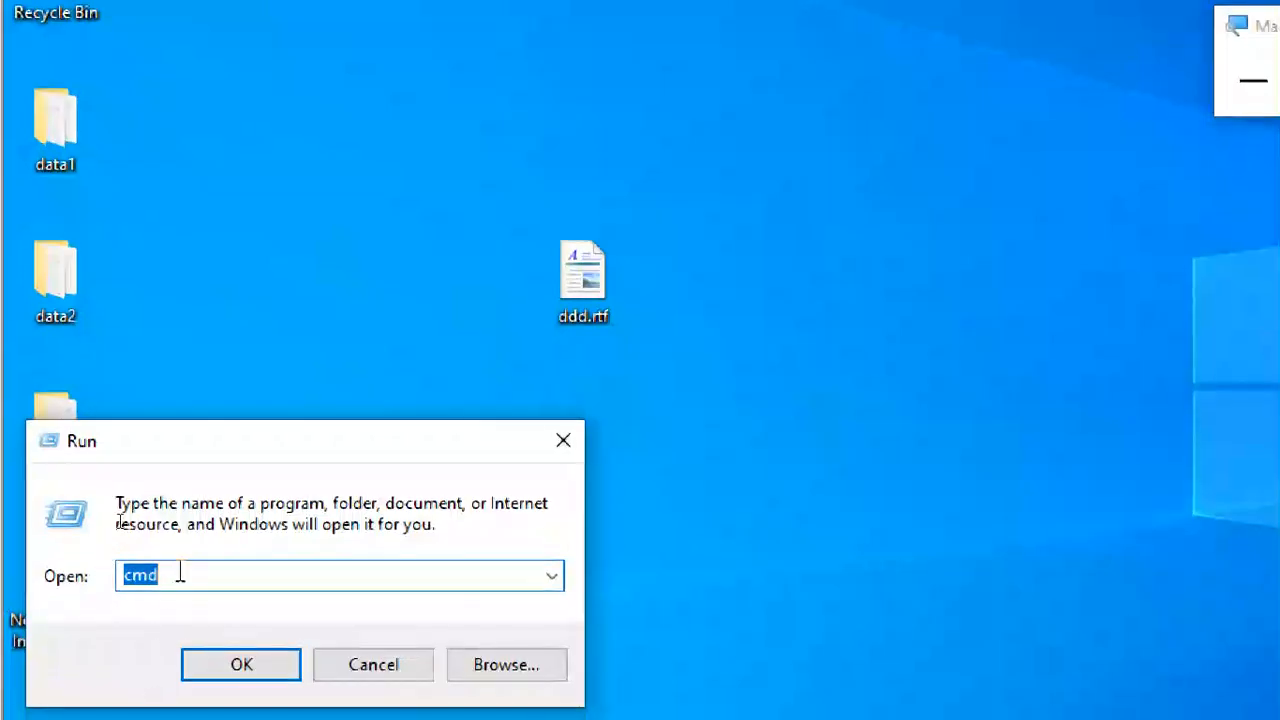
pyautogui.write('n')
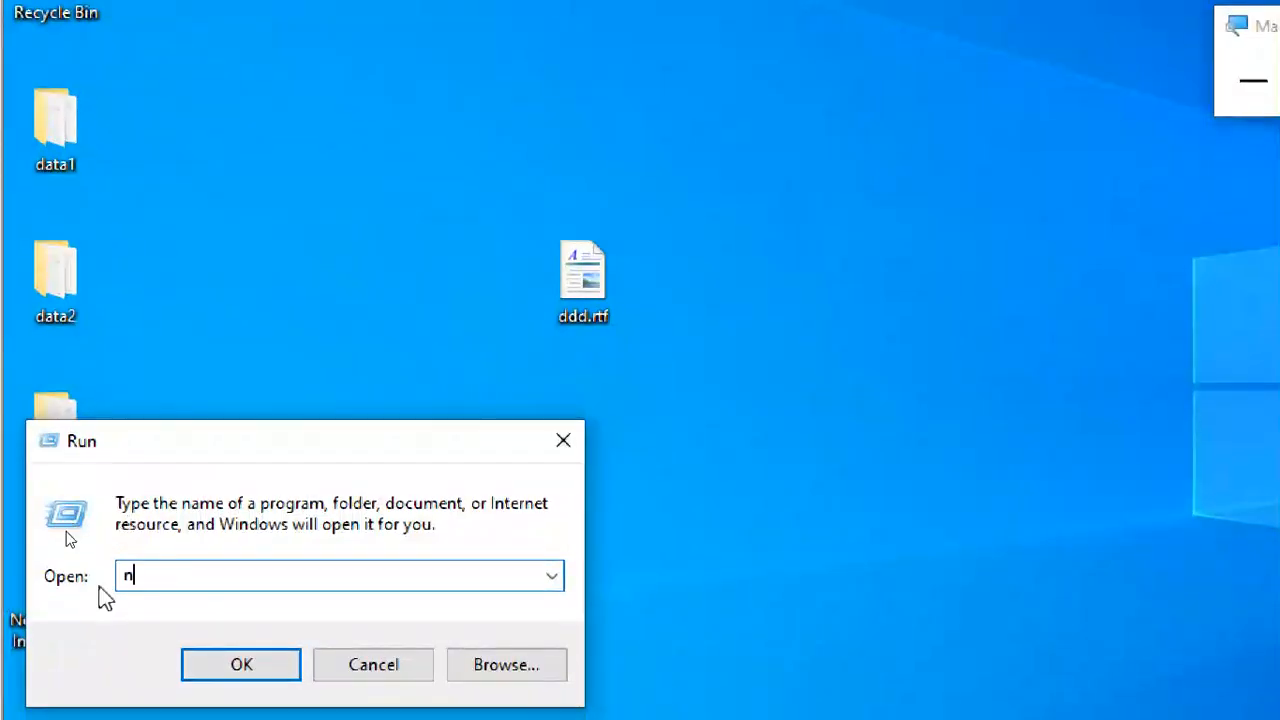
pyautogui.write('cpa.co')
pyautogui.press('BackSpace')
pyautogui.write('pl')
pyautogui.press('Return')
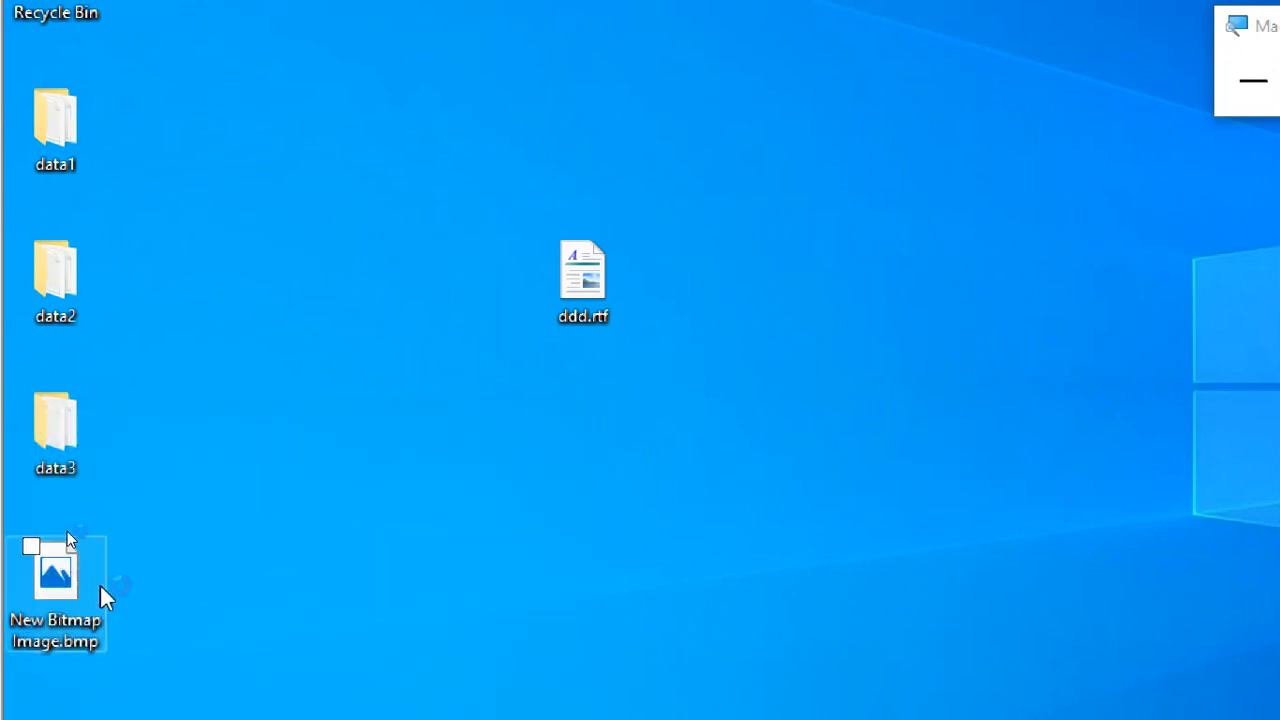
# - Switch to the DAY4 13-05.txt notes in Notepad and review the listed server addresses, highlighting 172.16.0.254
pyautogui.moveTo(885, 692)
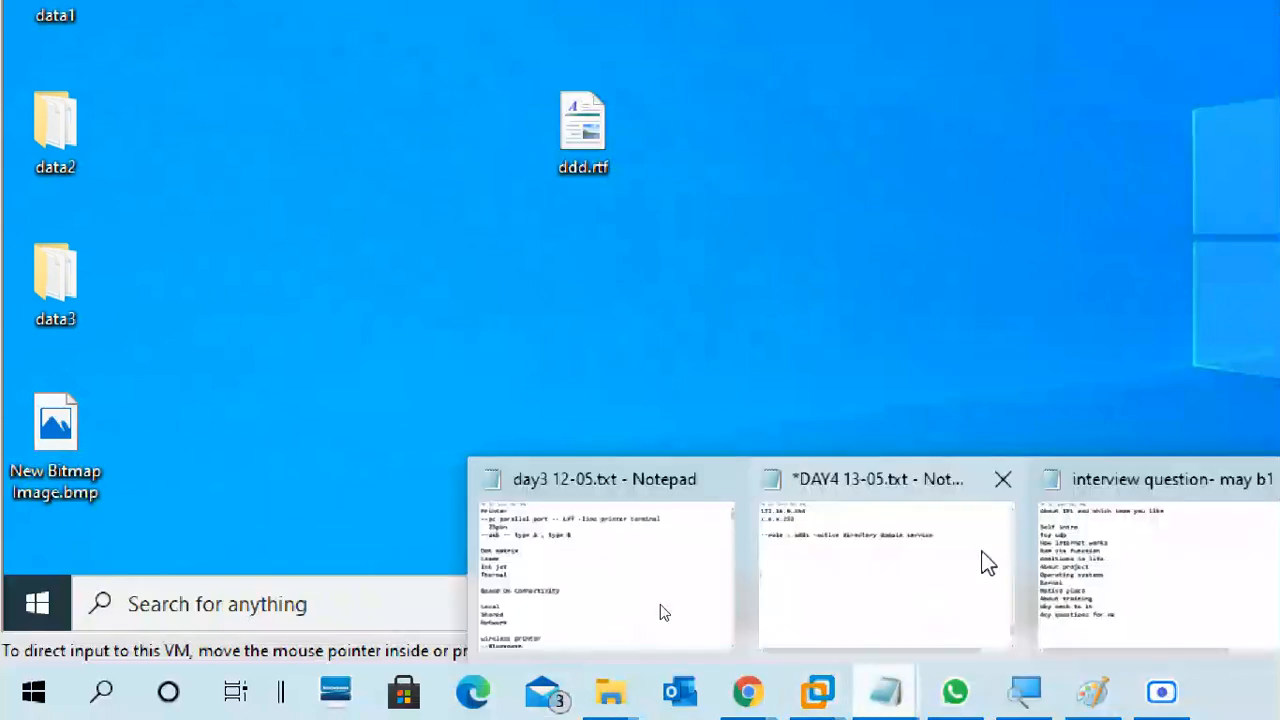
pyautogui.click(926, 569)
pyautogui.scroll(3, 309, 251)
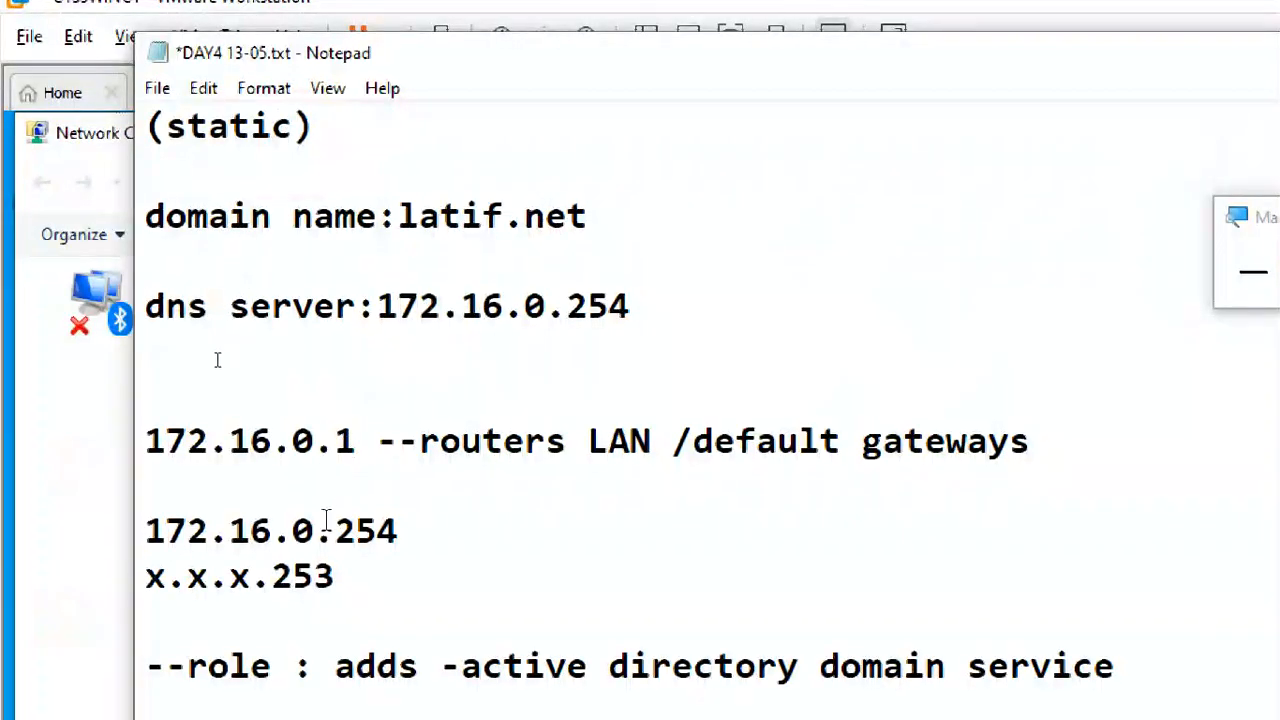
pyautogui.moveTo(415, 536); pyautogui.dragTo(126, 542)
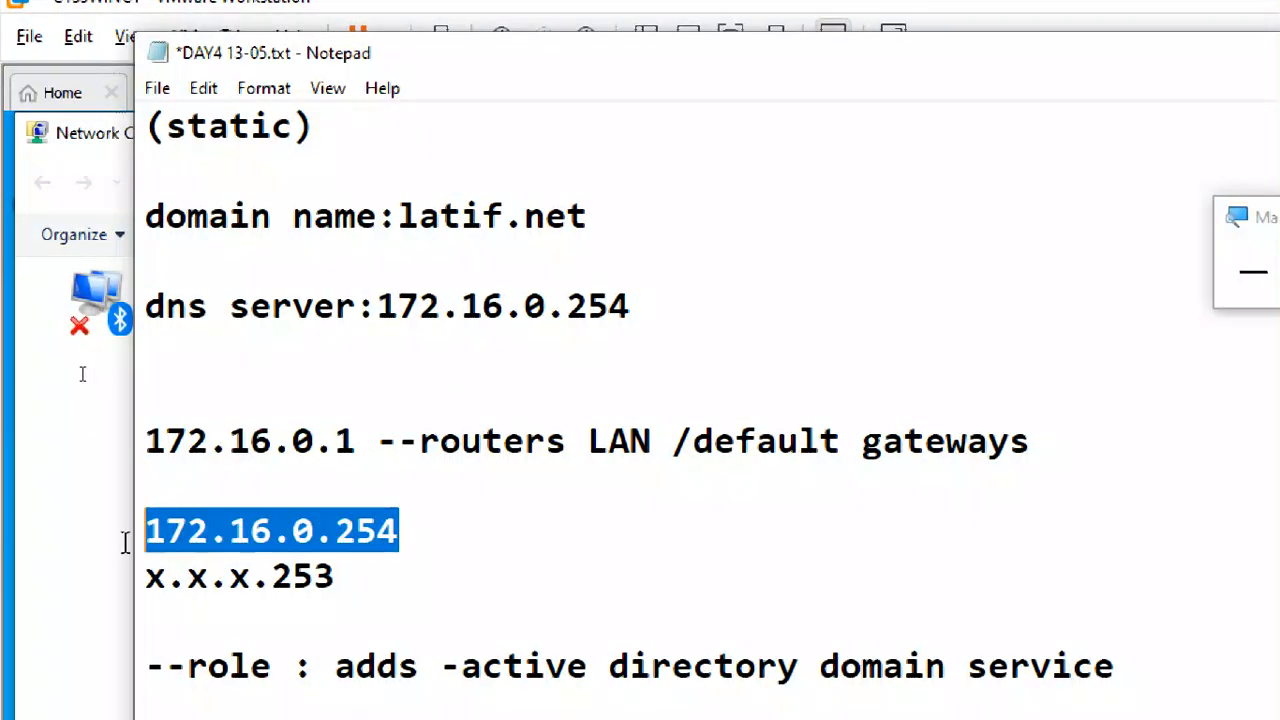
pyautogui.click(273, 577)
pyautogui.scroll(-2, 394, 654)
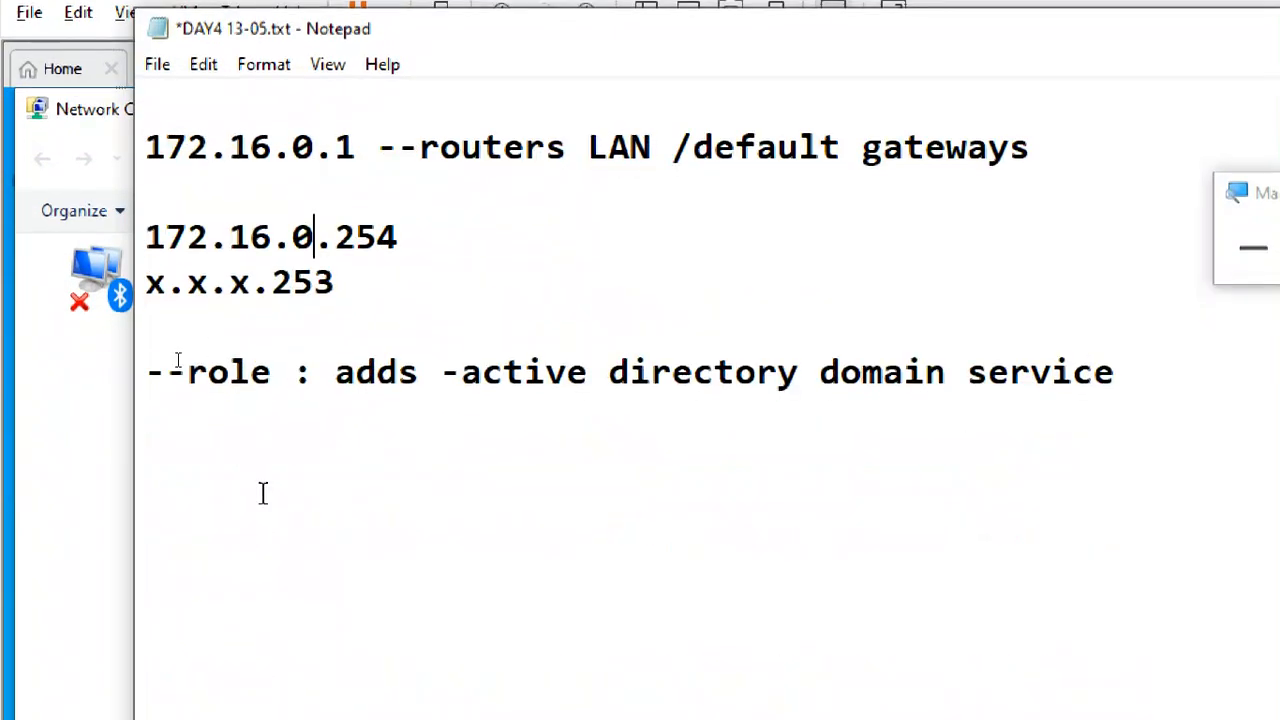
# - Add the line "client ip: 172.16.0.10" below the role line in the DAY4 13-05.txt notes
pyautogui.click(245, 497)
pyautogui.write('clent')
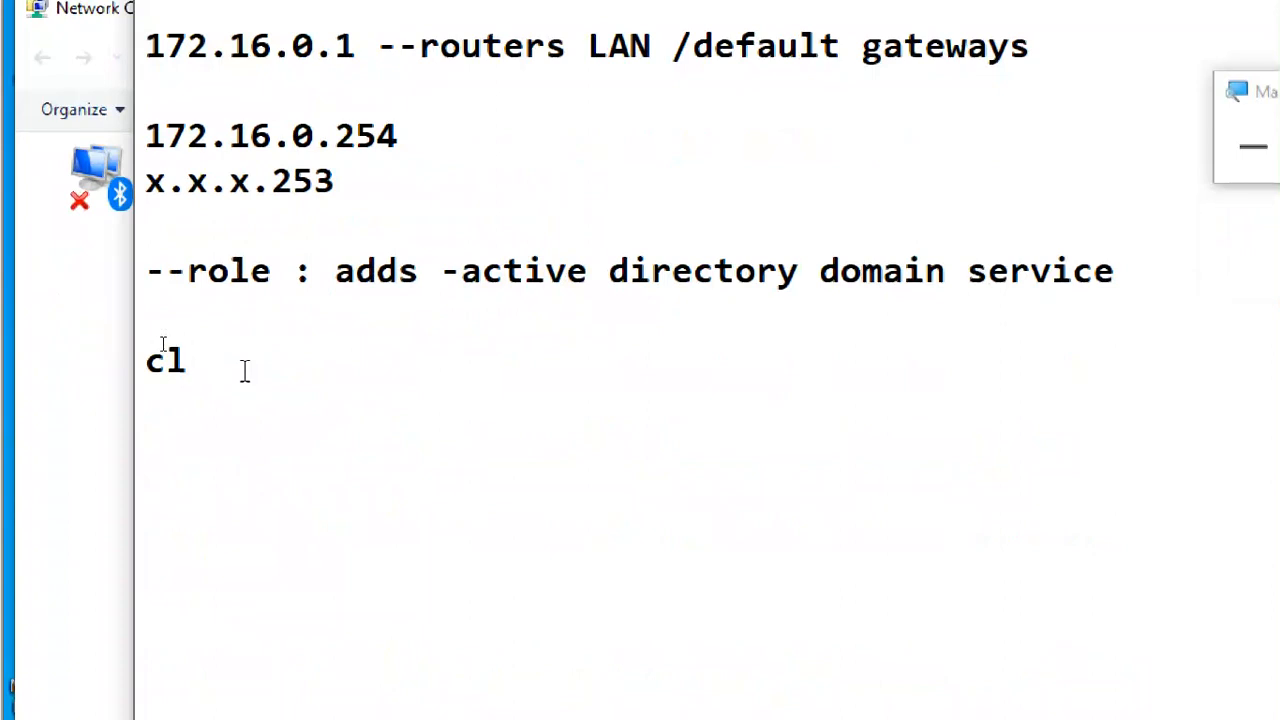
pyautogui.press('BackSpace')
pyautogui.press('BackSpace')
pyautogui.press('BackSpace')
pyautogui.write('ient ')
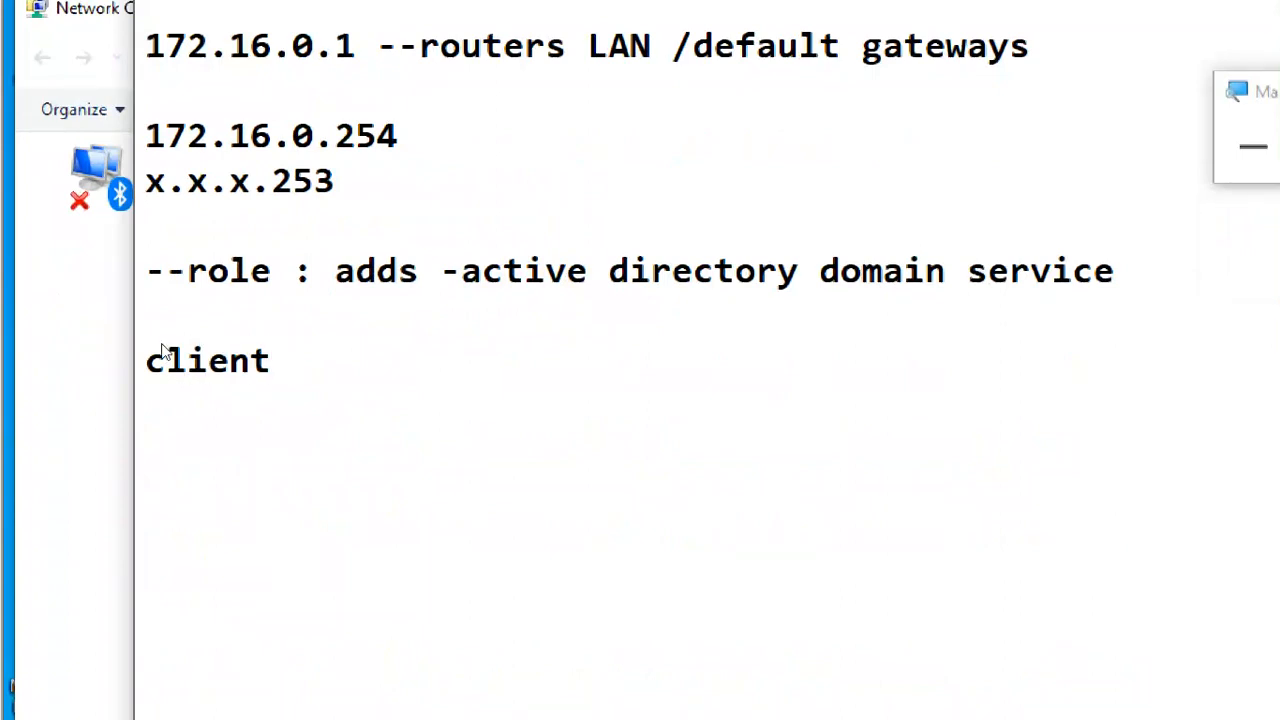
pyautogui.write('ip')
pyautogui.press('BackSpace')
pyautogui.write(': ')
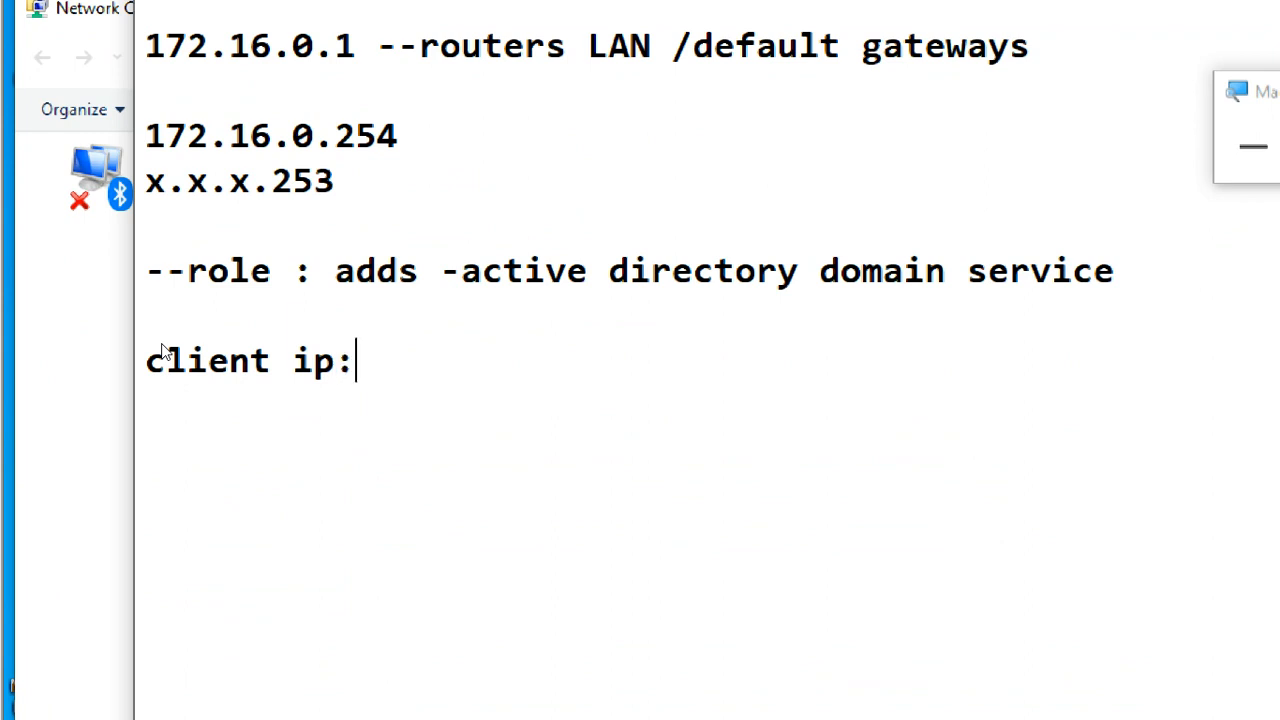
pyautogui.write('172')
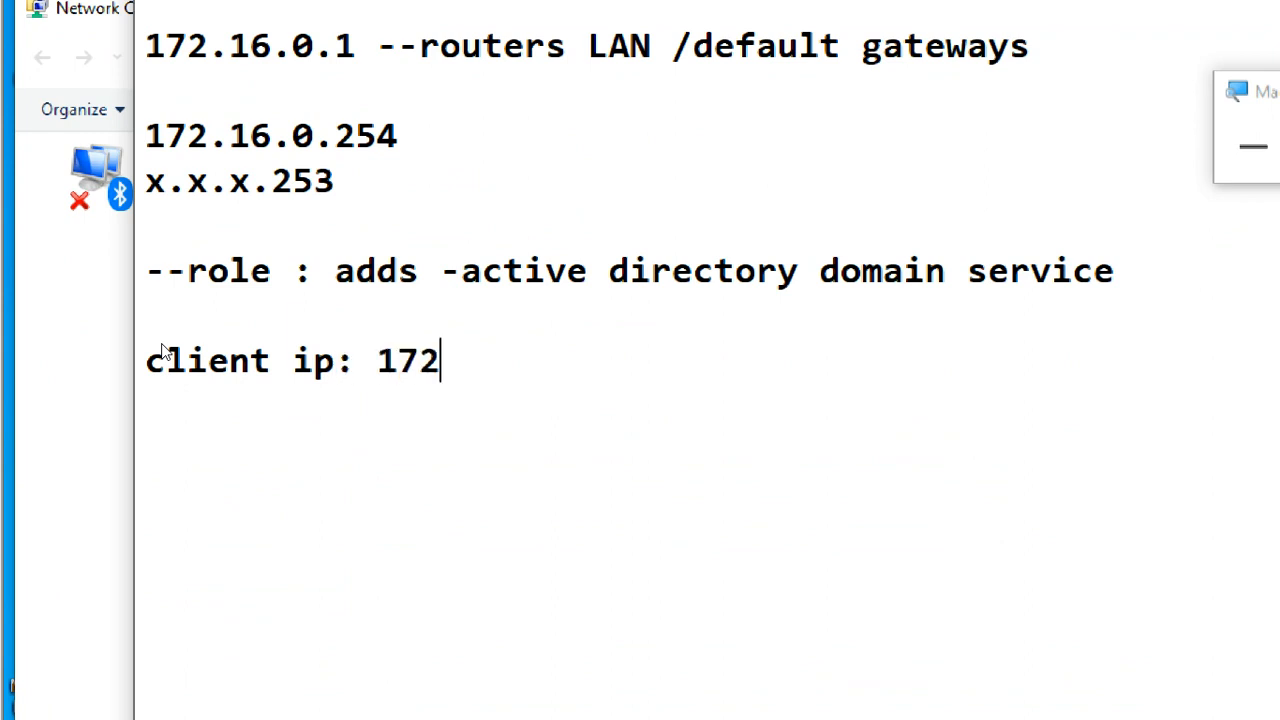
pyautogui.write('.16.0.')
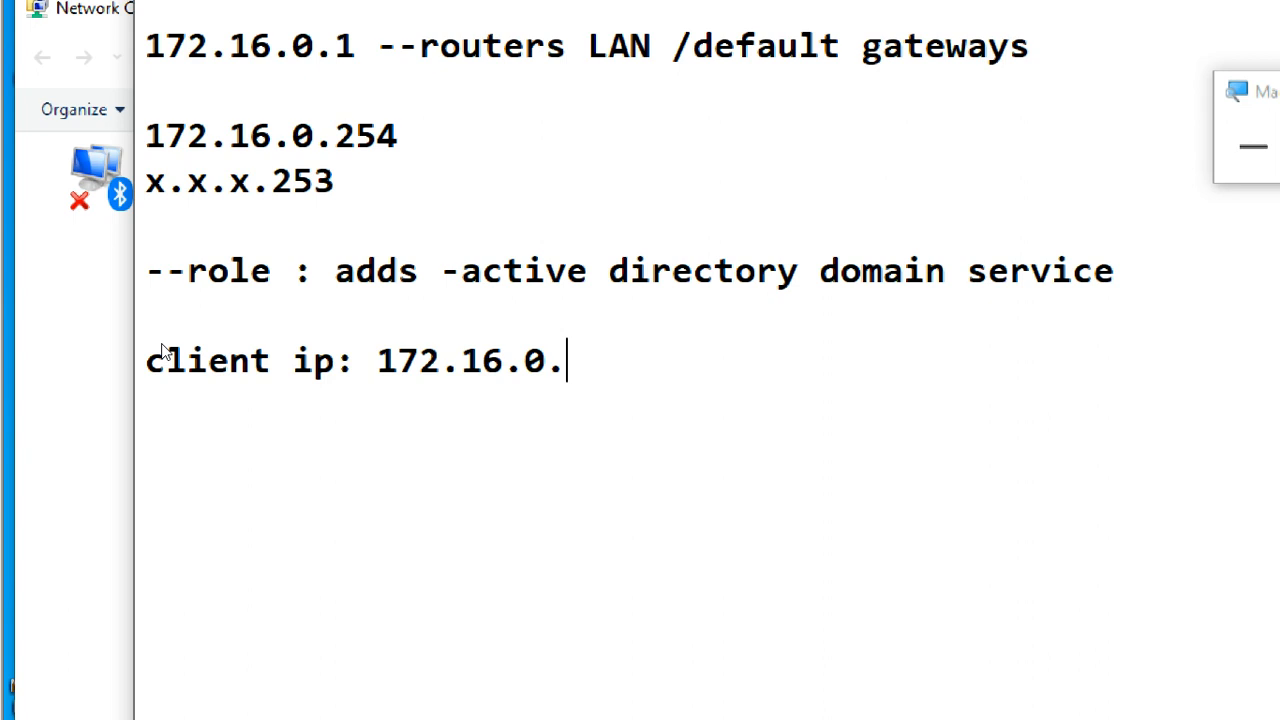
pyautogui.write('10')
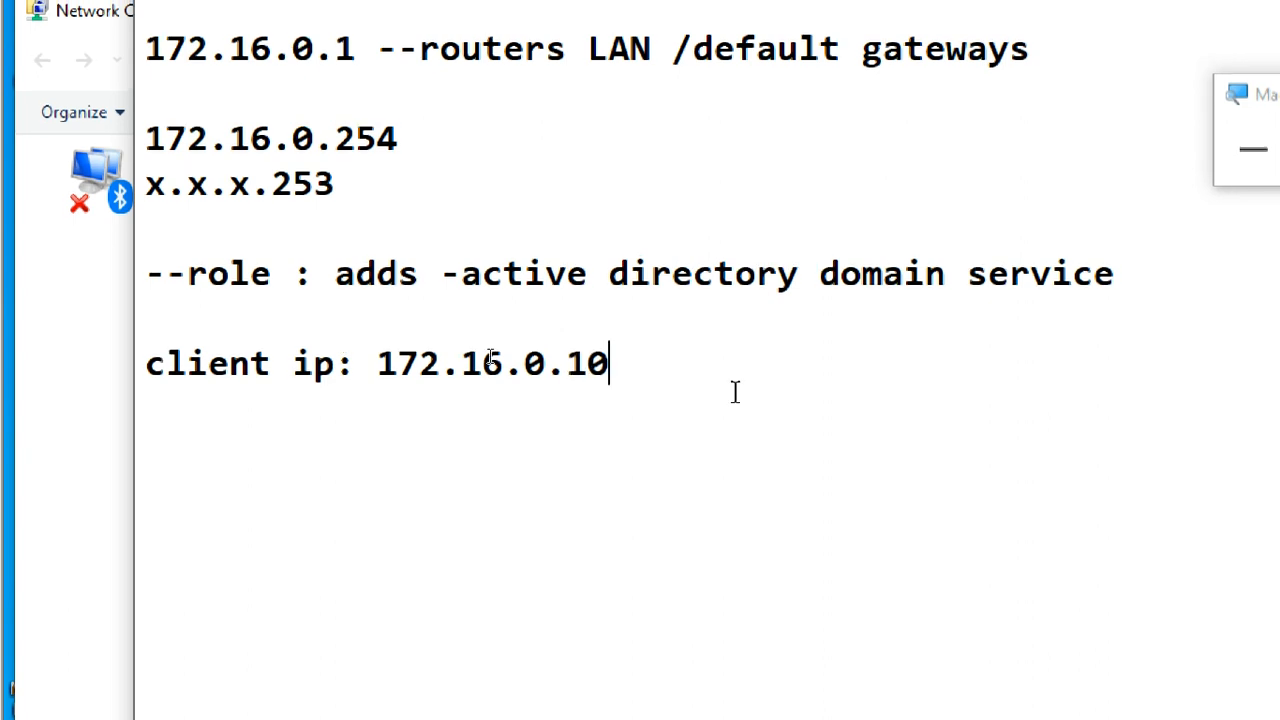
pyautogui.press('Return')
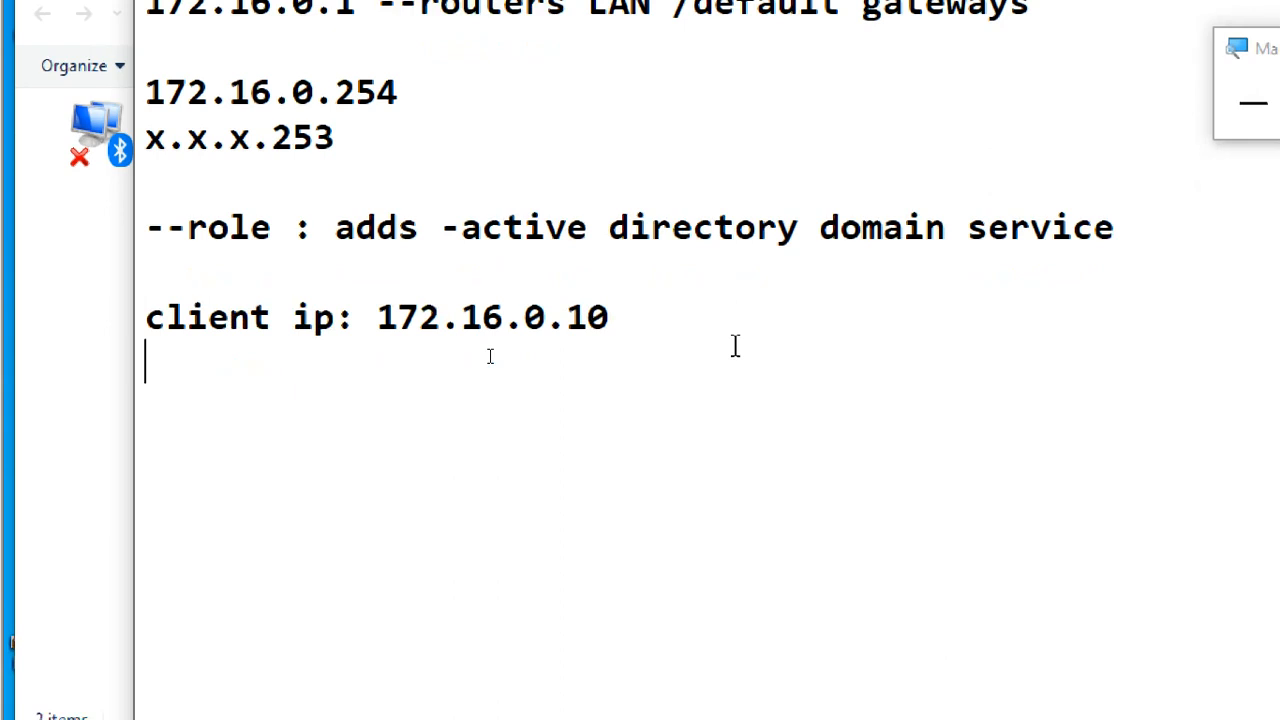
# - Add the line "subnet mask:255.255.0.0" beneath the client IP in the notes
pyautogui.write('sm')
pyautogui.press('BackSpace')
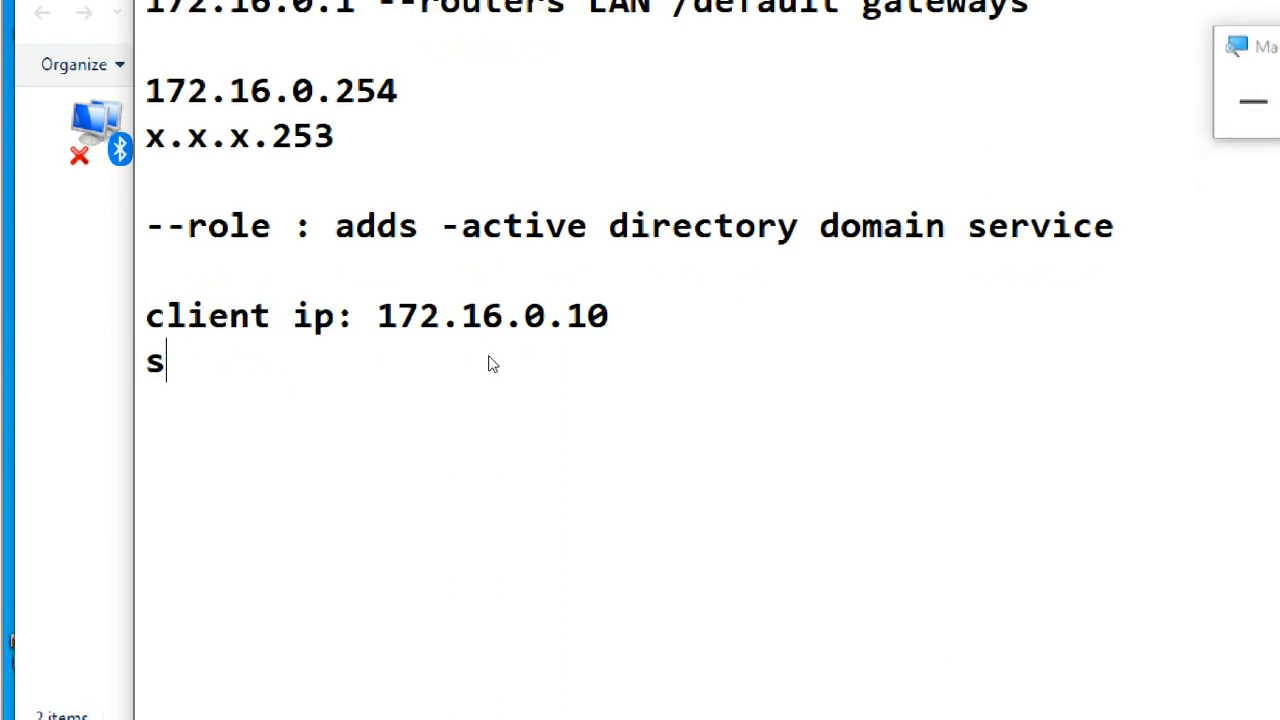
pyautogui.write('ubnet mast')
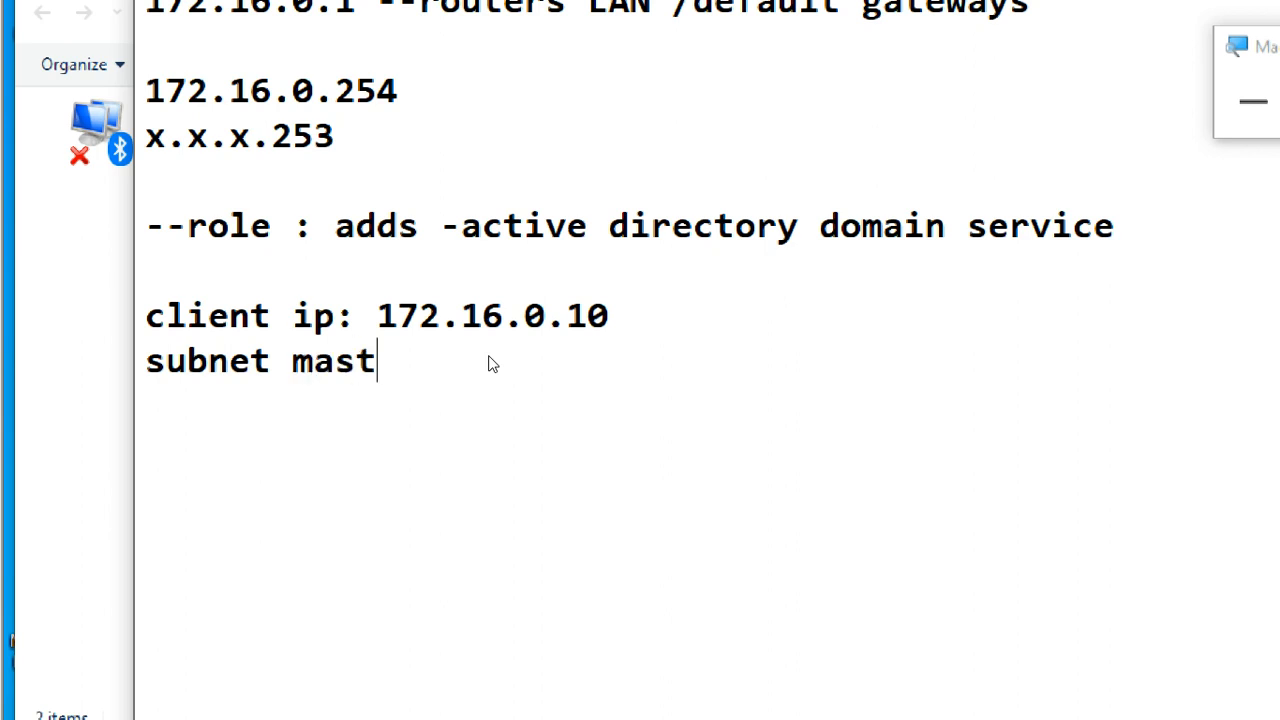
pyautogui.press('BackSpace')
pyautogui.write('k:')
pyautogui.write('2')
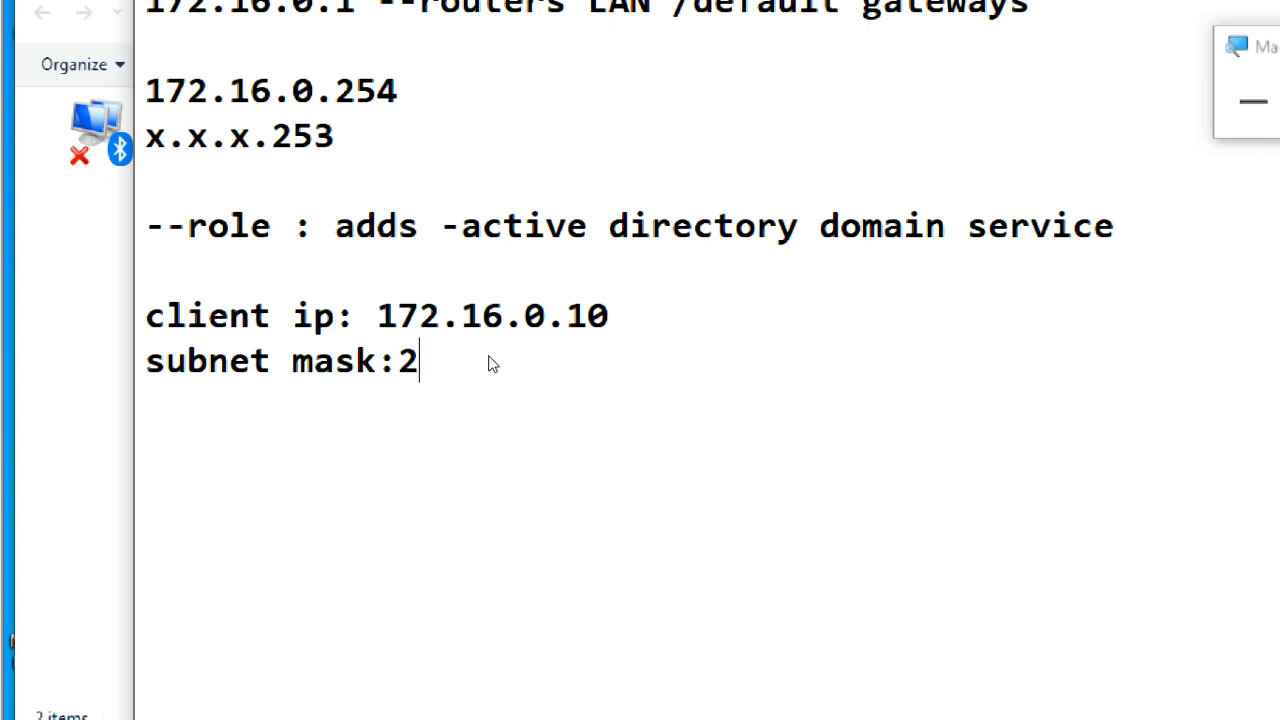
pyautogui.press('BackSpace')
pyautogui.write('255.255.')
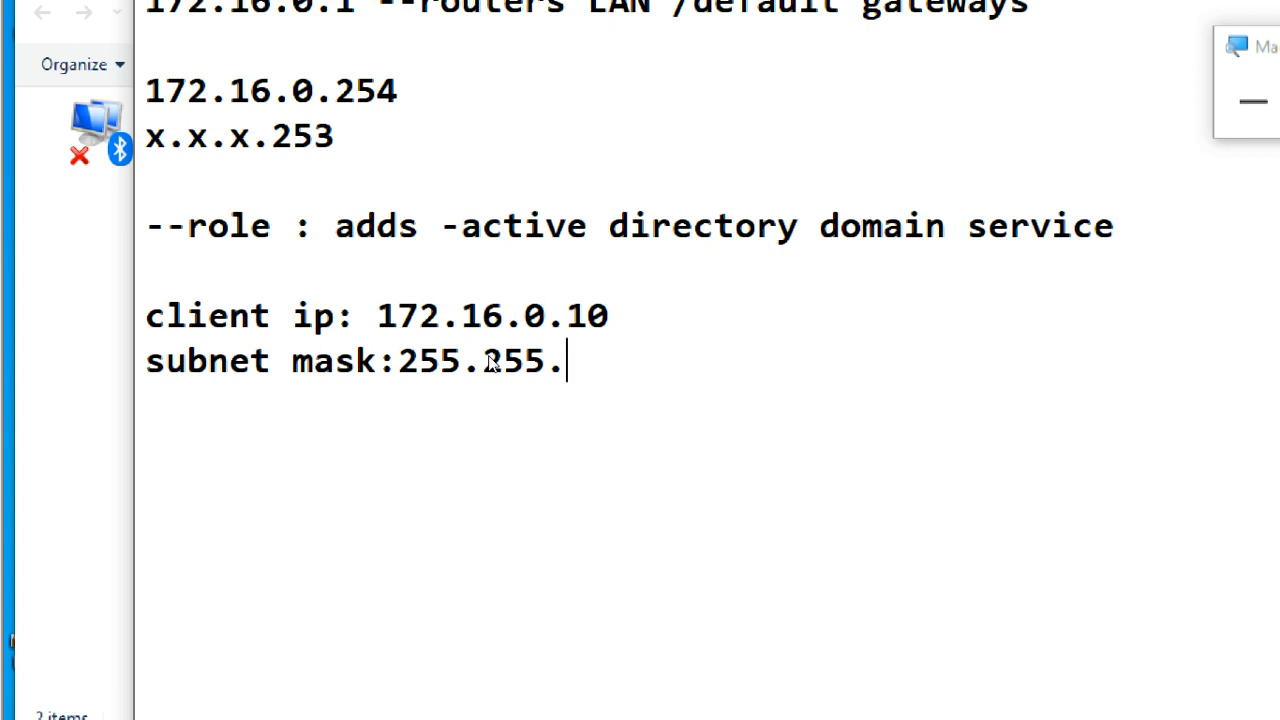
pyautogui.write('0.0')
pyautogui.press('Return')
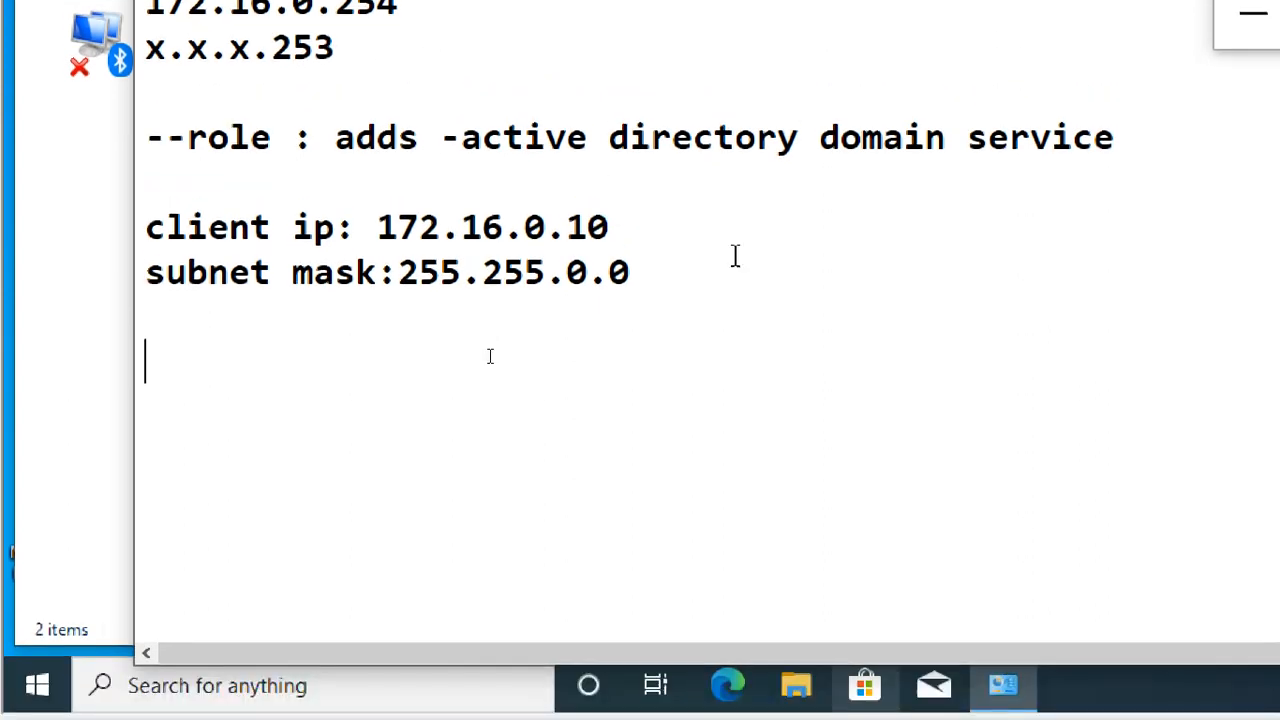
# - Add the line "dns server:172.16.0.254" after a blank line and highlight the matching server address near the start of the notes
pyautogui.write('dns server:')
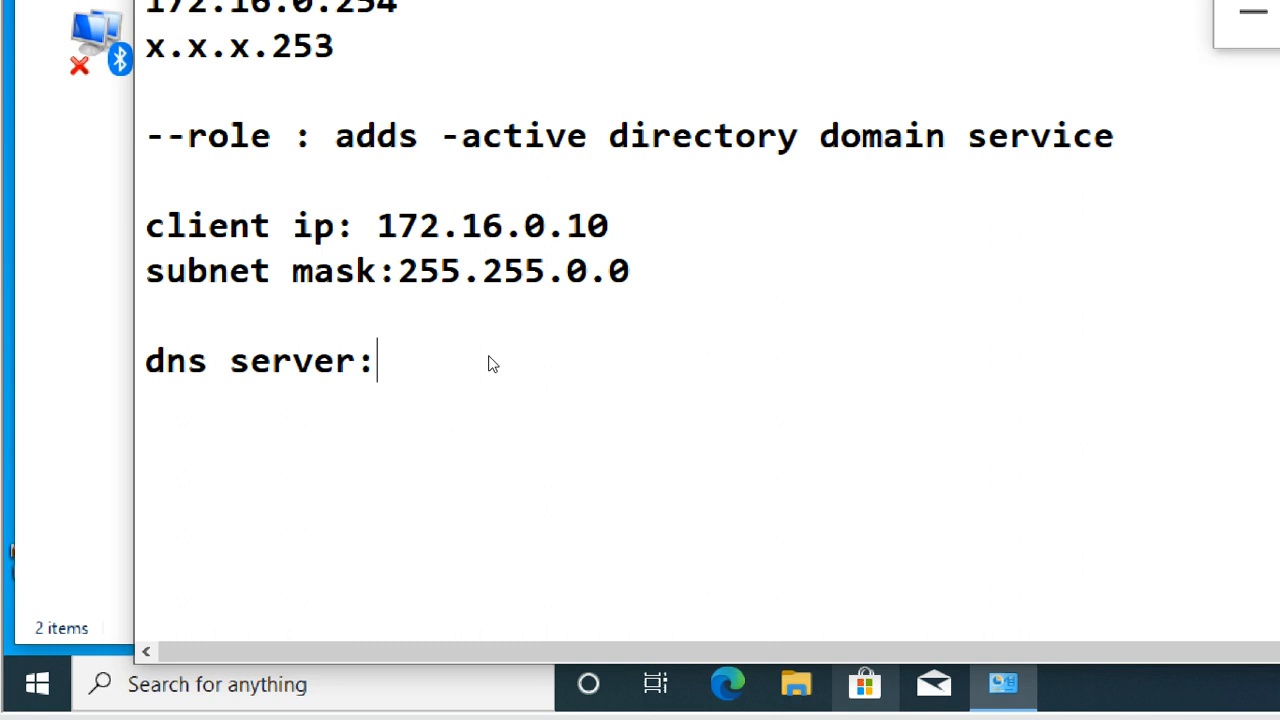
pyautogui.write('172.16')
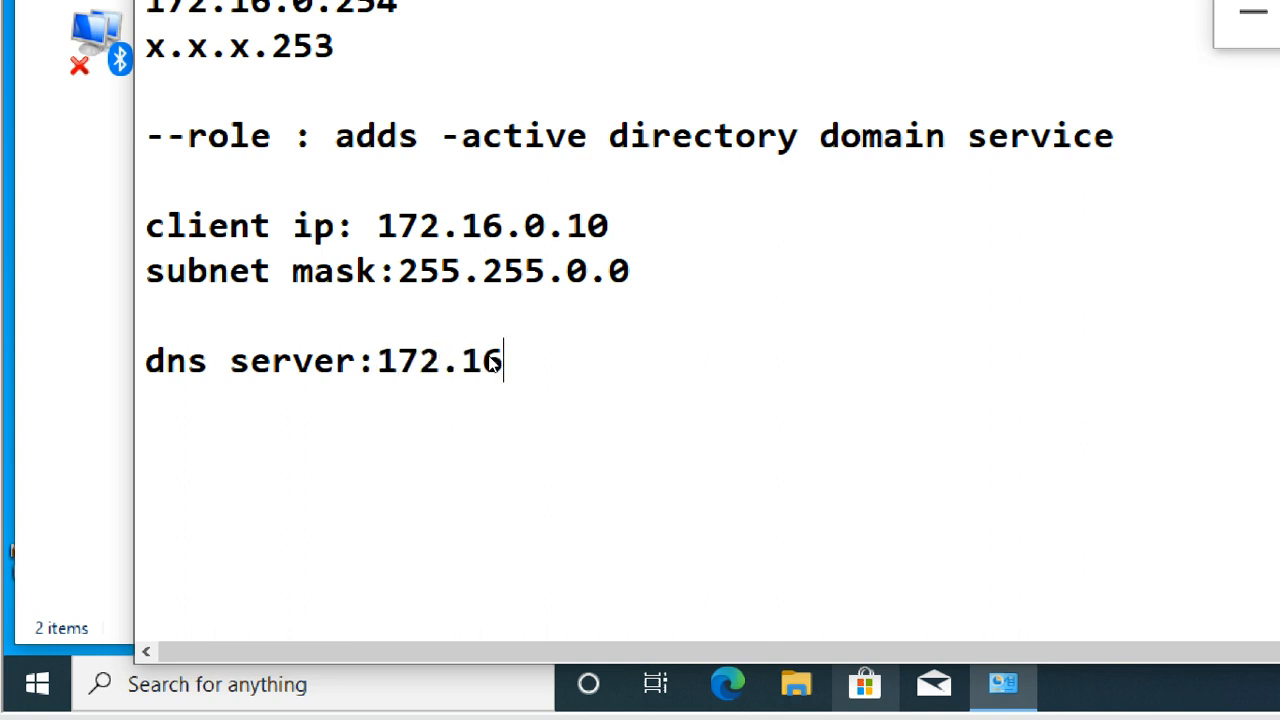
pyautogui.write('.0.2')
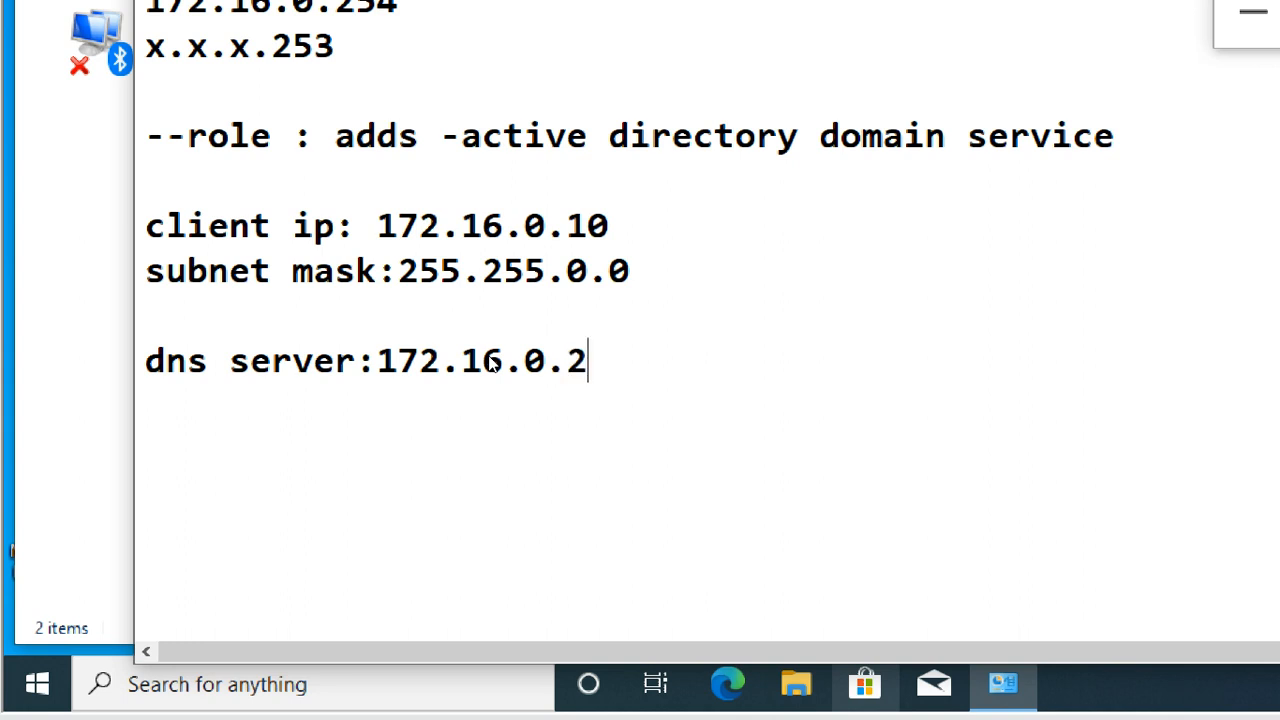
pyautogui.write('54')
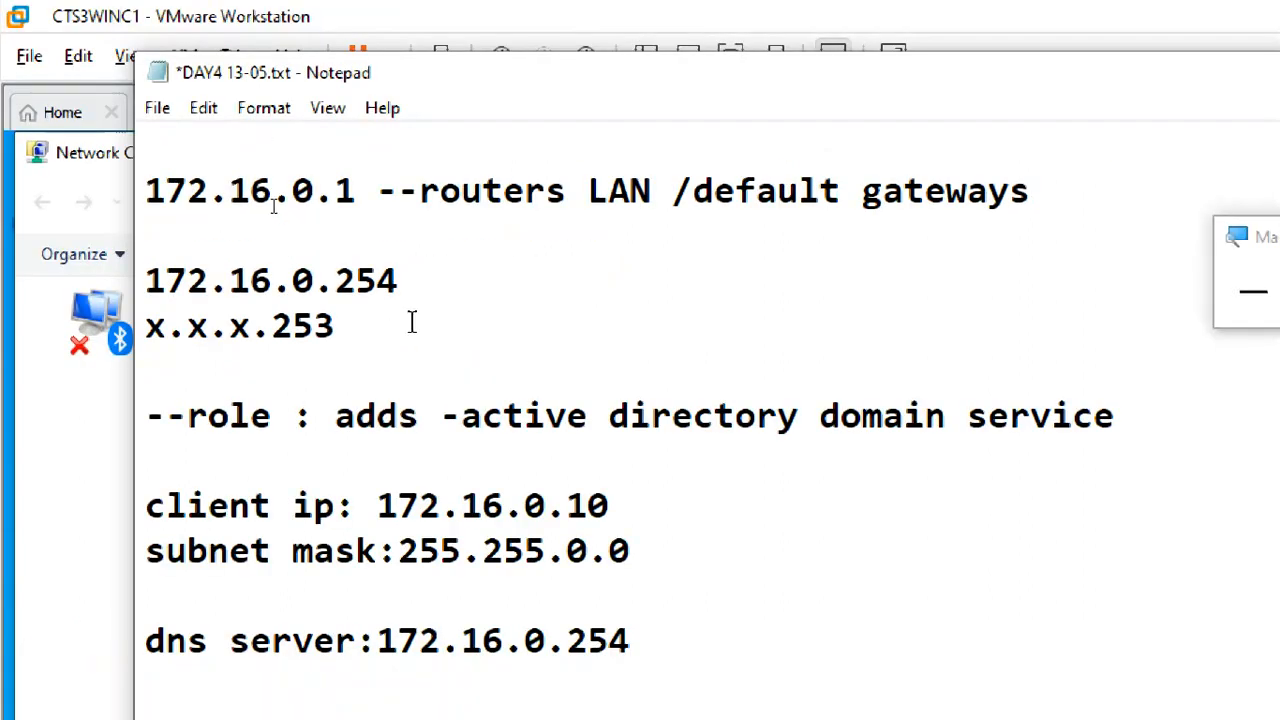
pyautogui.moveTo(403, 3); pyautogui.dragTo(270, 3)
pyautogui.moveTo(264, 285); pyautogui.dragTo(146, 283)
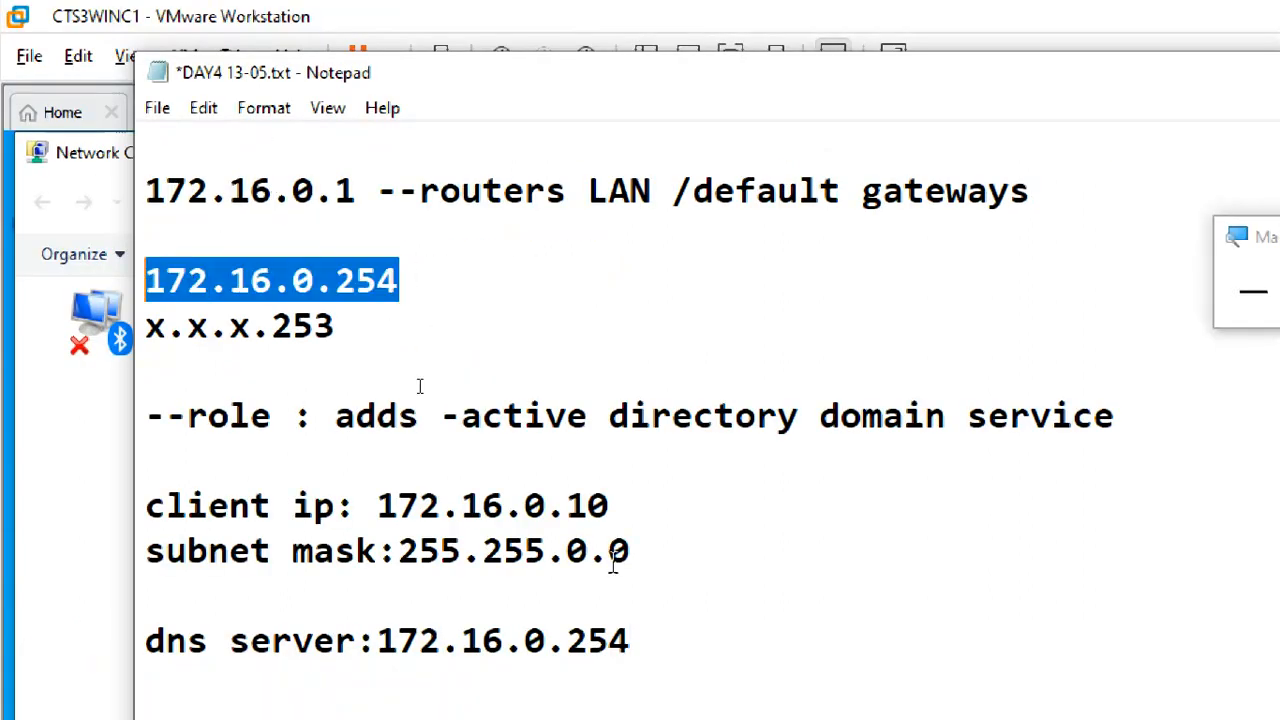
pyautogui.moveTo(630, 642); pyautogui.dragTo(362, 642)
pyautogui.click(615, 603)
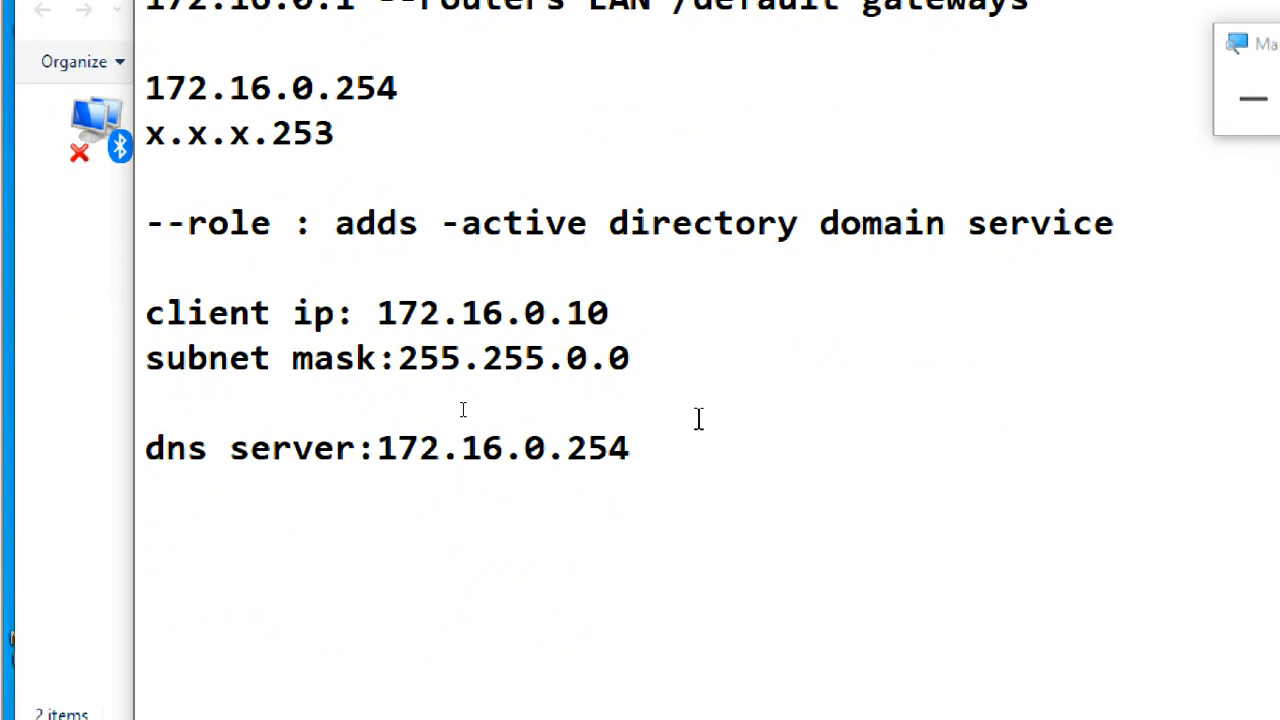
# - Switch back to Network Connections on CTS3WINC1 and view the Ethernet0 adapter's connection details
pyautogui.click(88, 358)
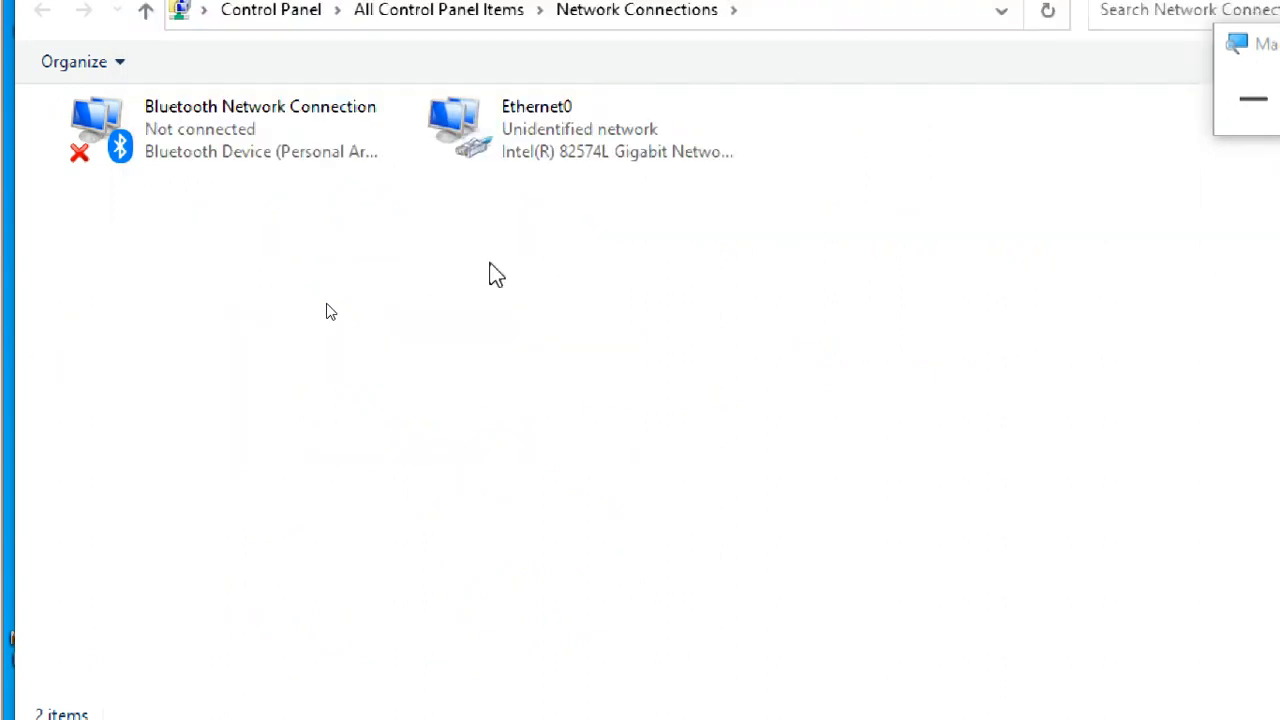
pyautogui.click(566, 165)
pyautogui.doubleClick(566, 160)
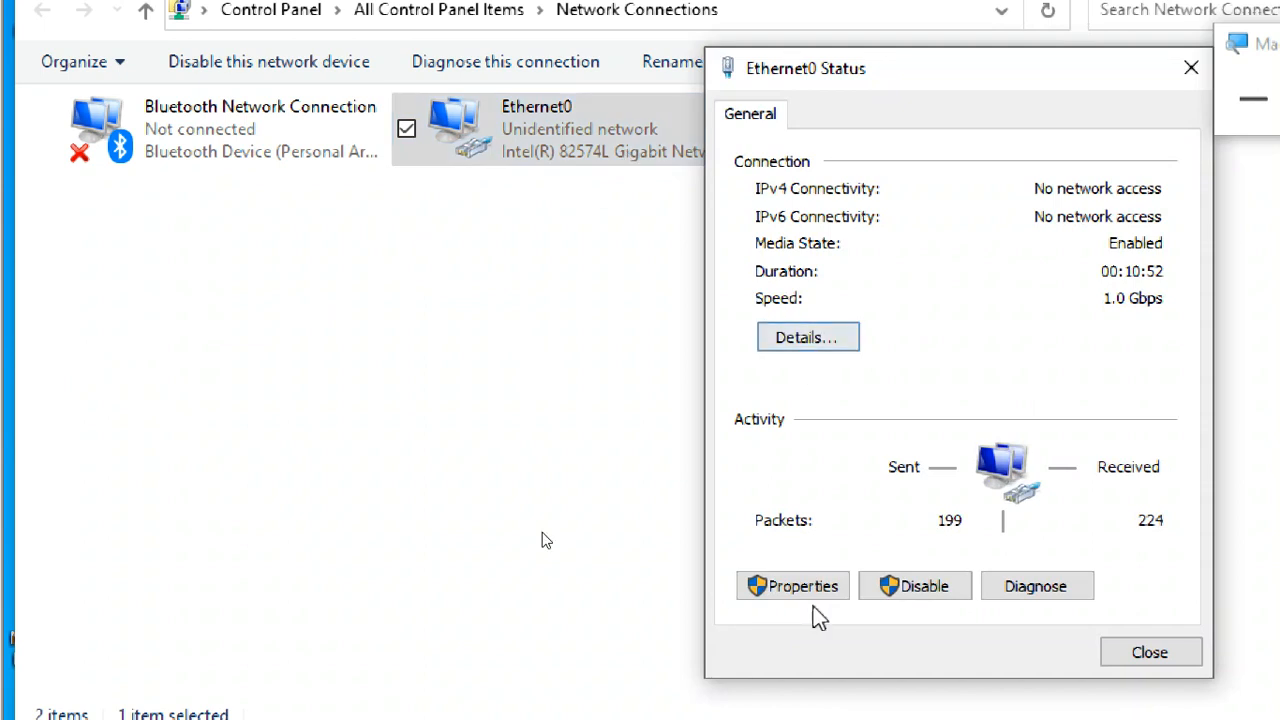
pyautogui.click(806, 338)
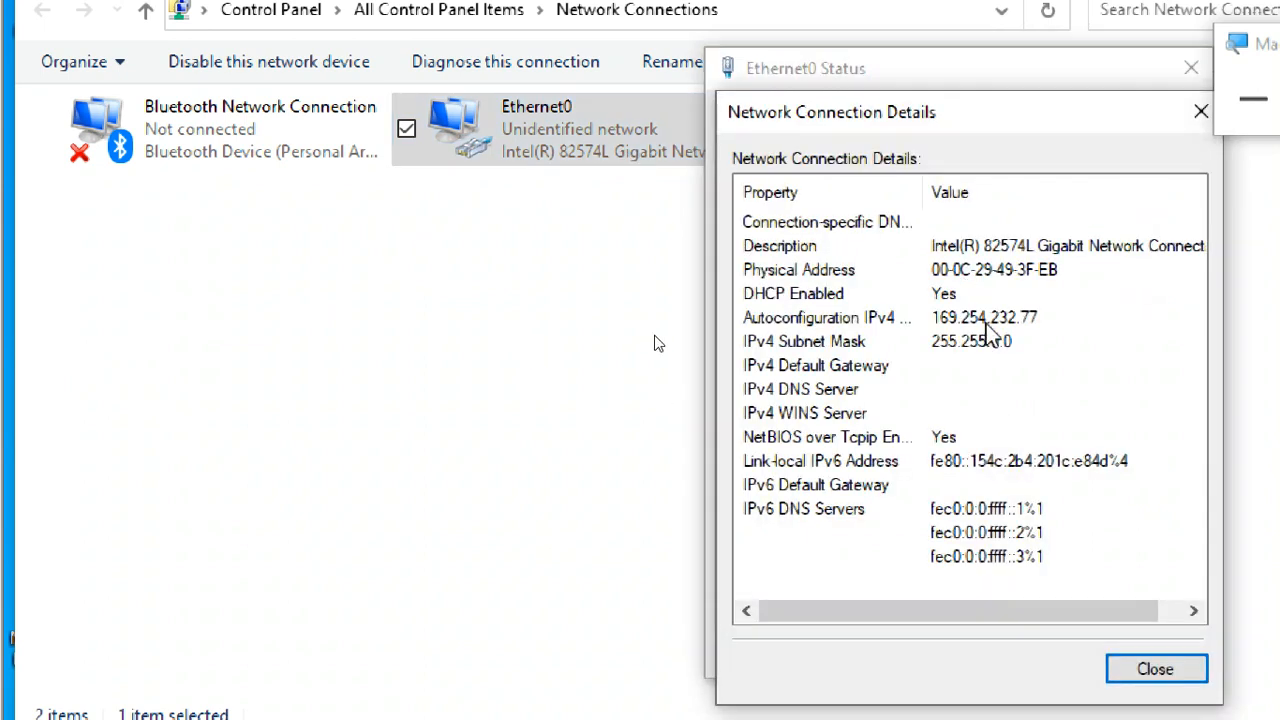
pyautogui.click(1155, 669)
# - In Ethernet0's Internet Protocol Version 4 properties, assign the static IP address 172.16.0.10 with subnet mask 255.255.0.0
pyautogui.click(790, 587)
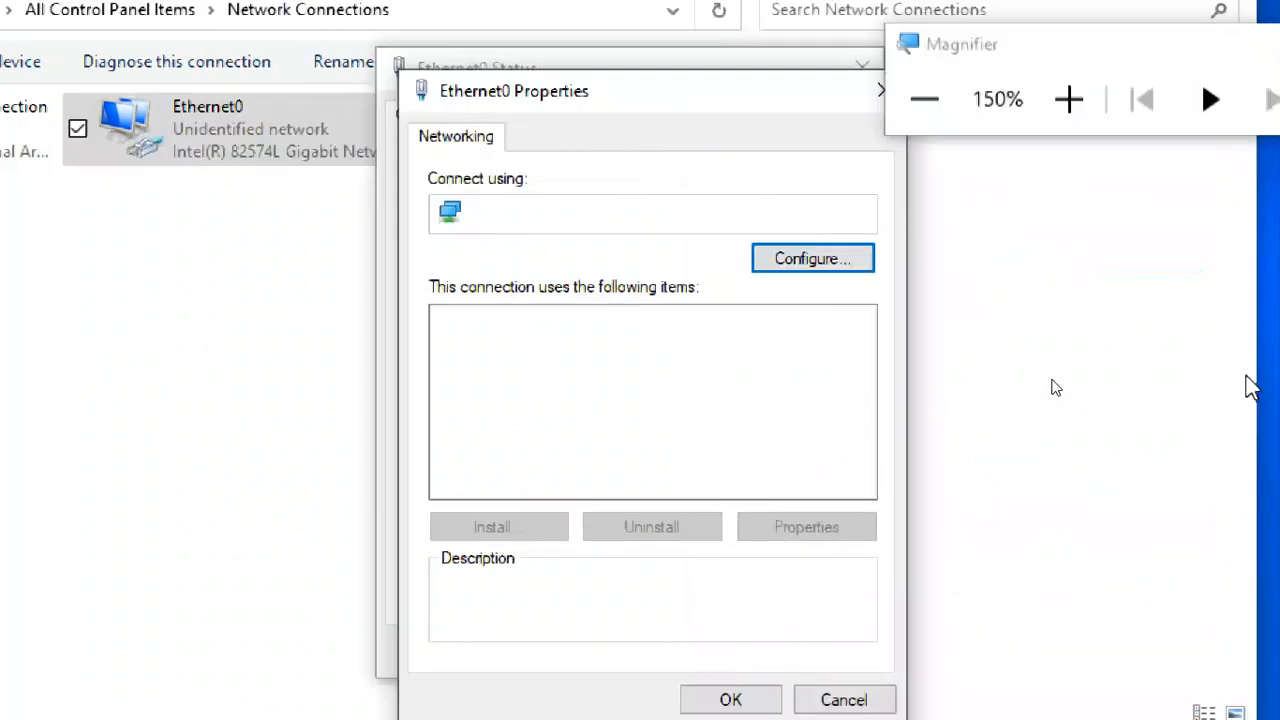
pyautogui.click(1067, 392)
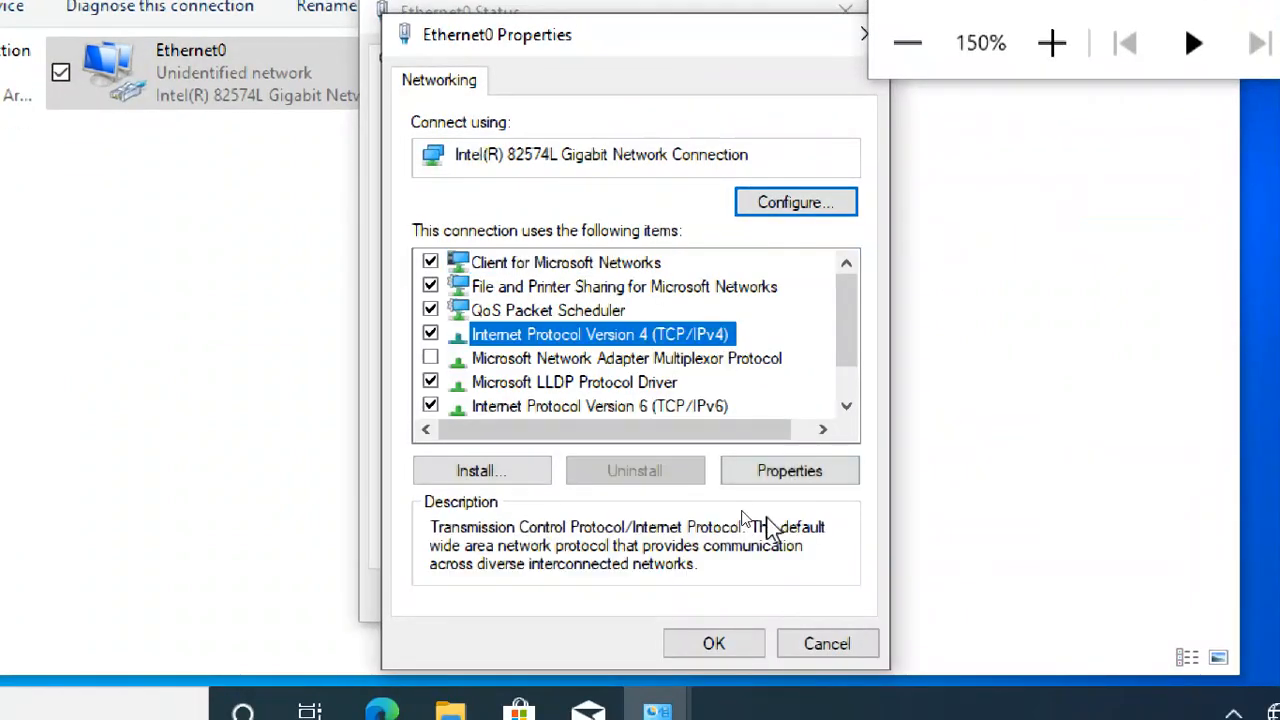
pyautogui.click(772, 474)
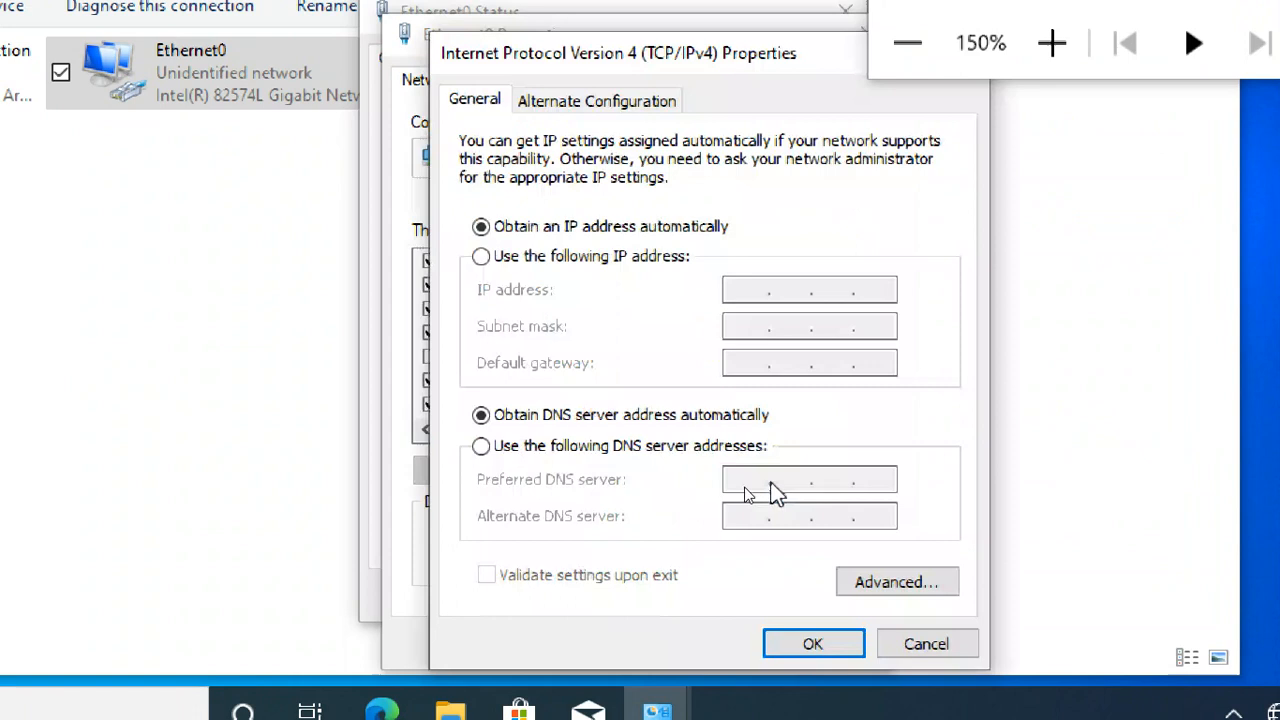
pyautogui.click(587, 260)
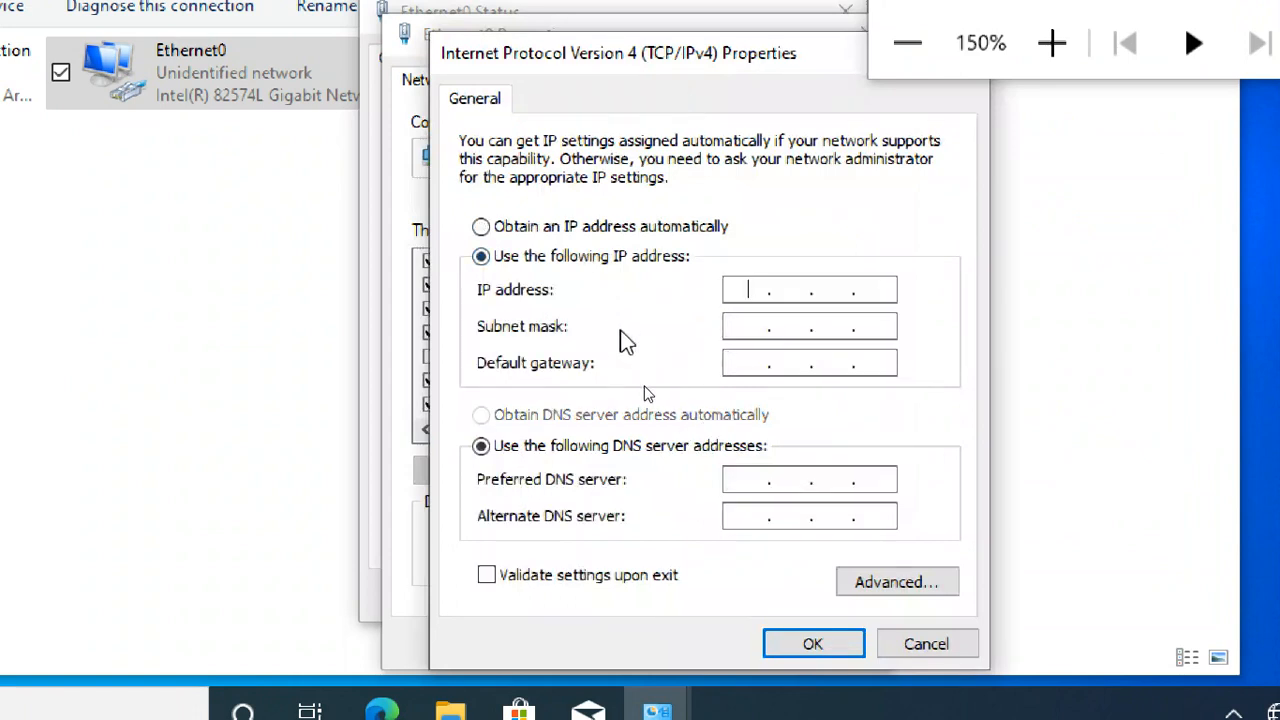
pyautogui.write('172 . 16 . 0 . 10')
pyautogui.press('Tab')
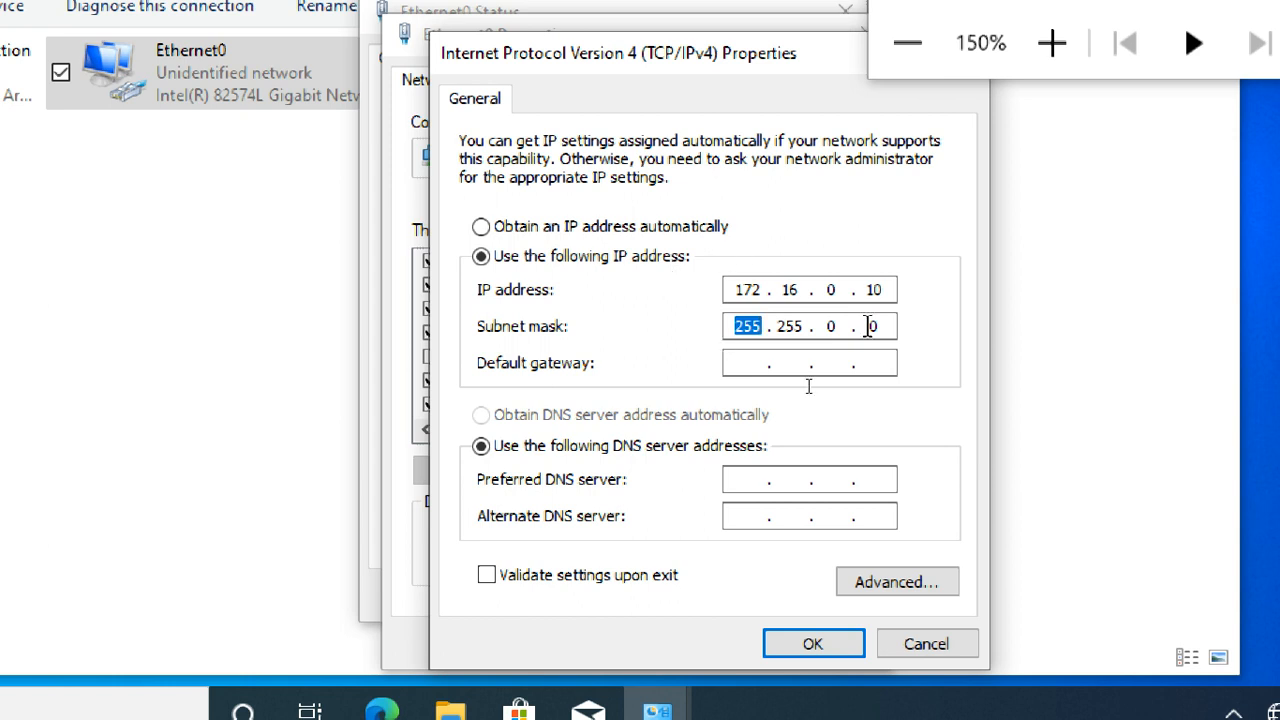
pyautogui.click(764, 364)
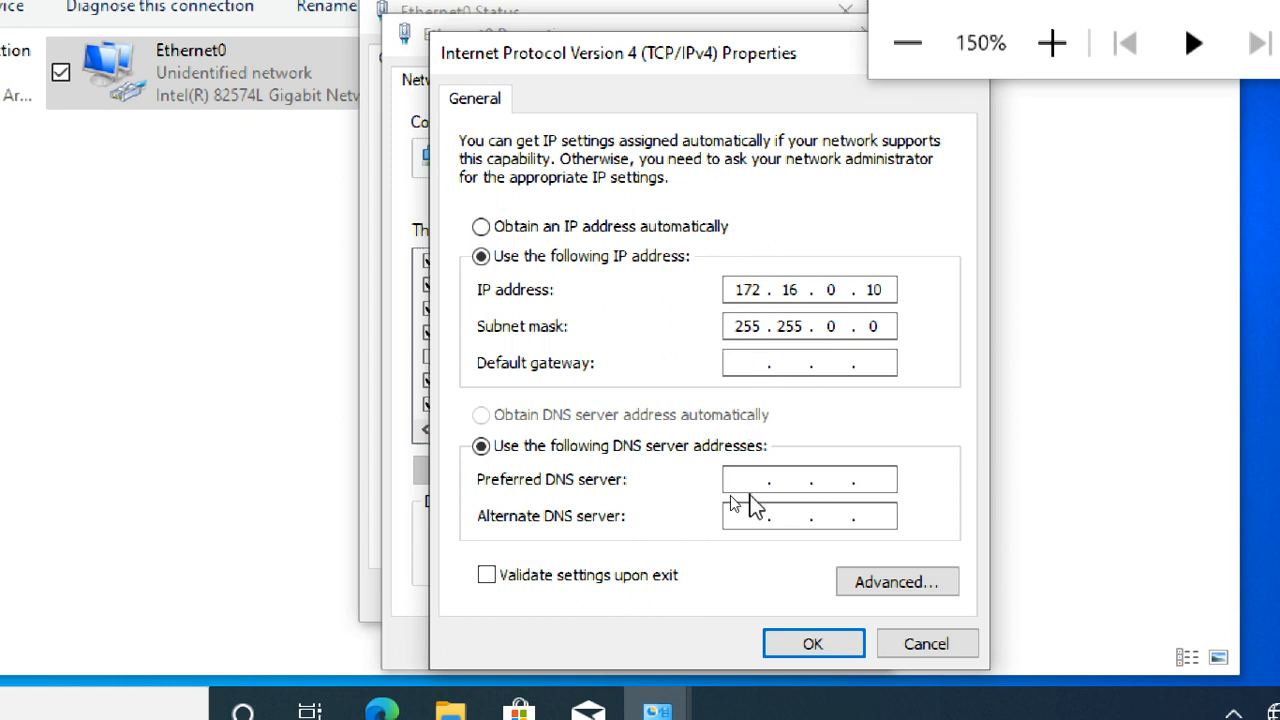
# - Set Ethernet0's preferred DNS server to 172.16.0.254, apply the IPv4 settings and close the adapter's dialogs
pyautogui.click(748, 482)
pyautogui.write('172.16.0.2')
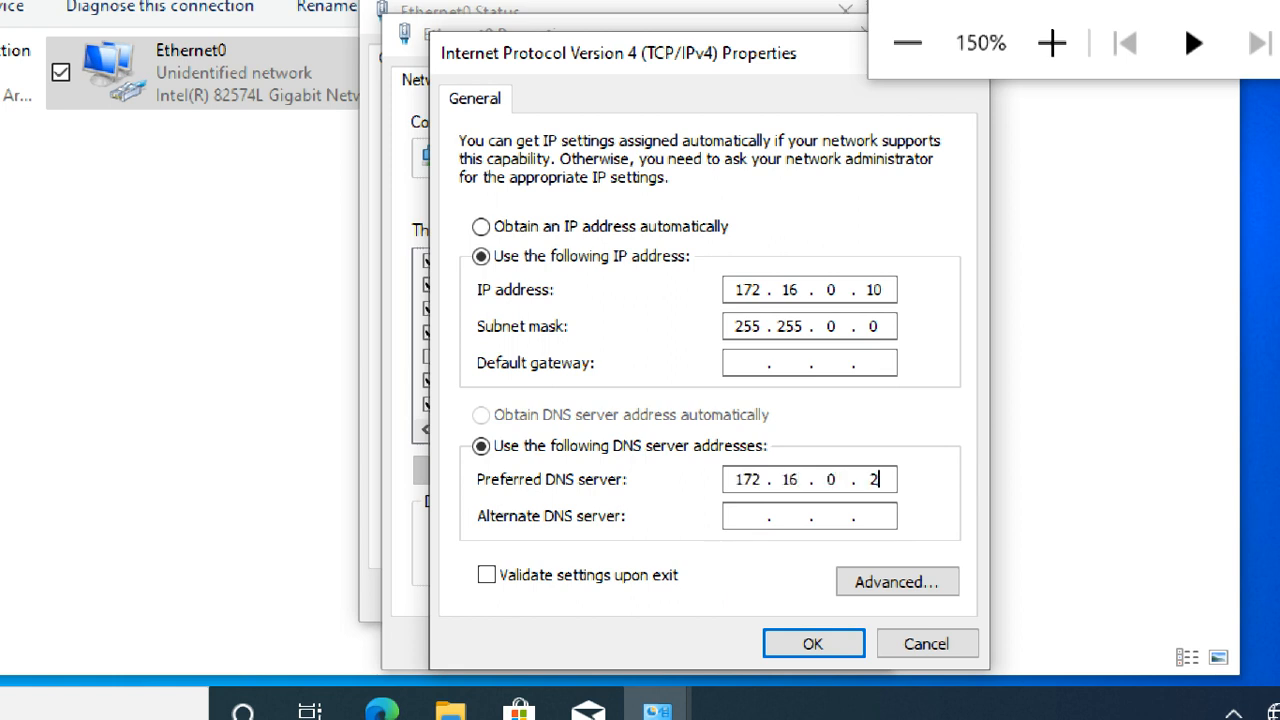
pyautogui.write('54')
pyautogui.click(810, 645)
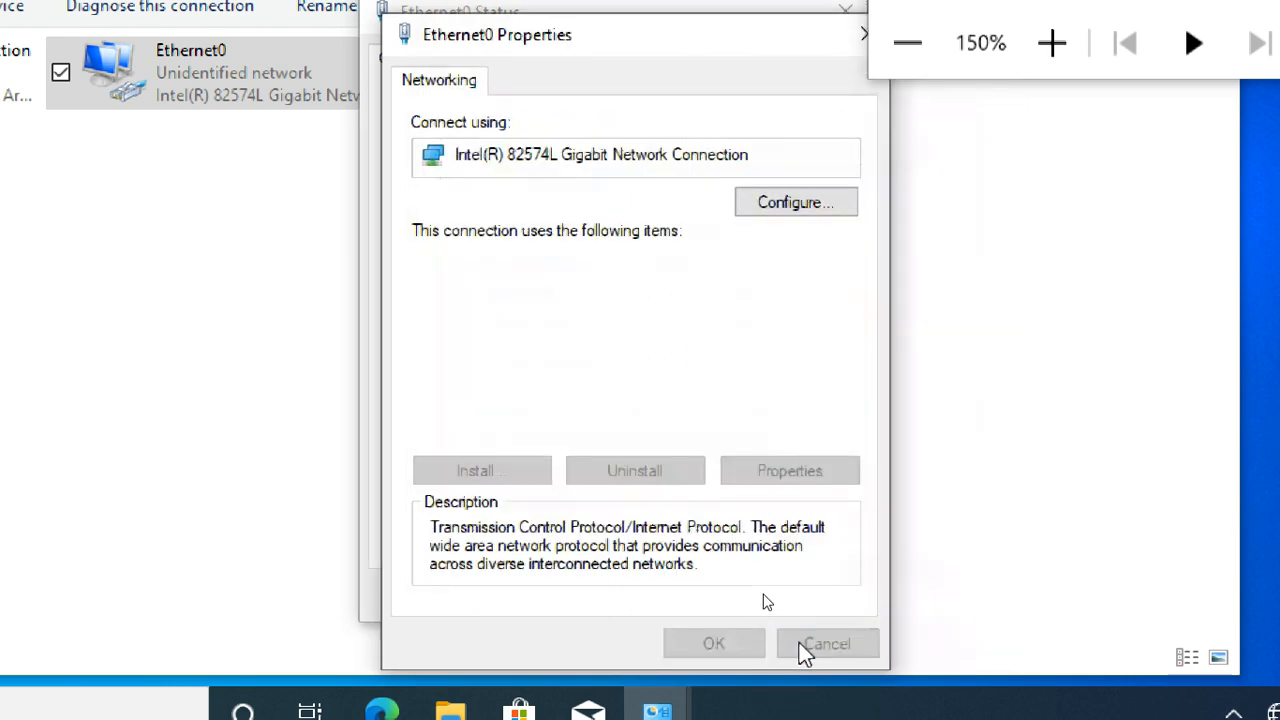
pyautogui.click(738, 640)
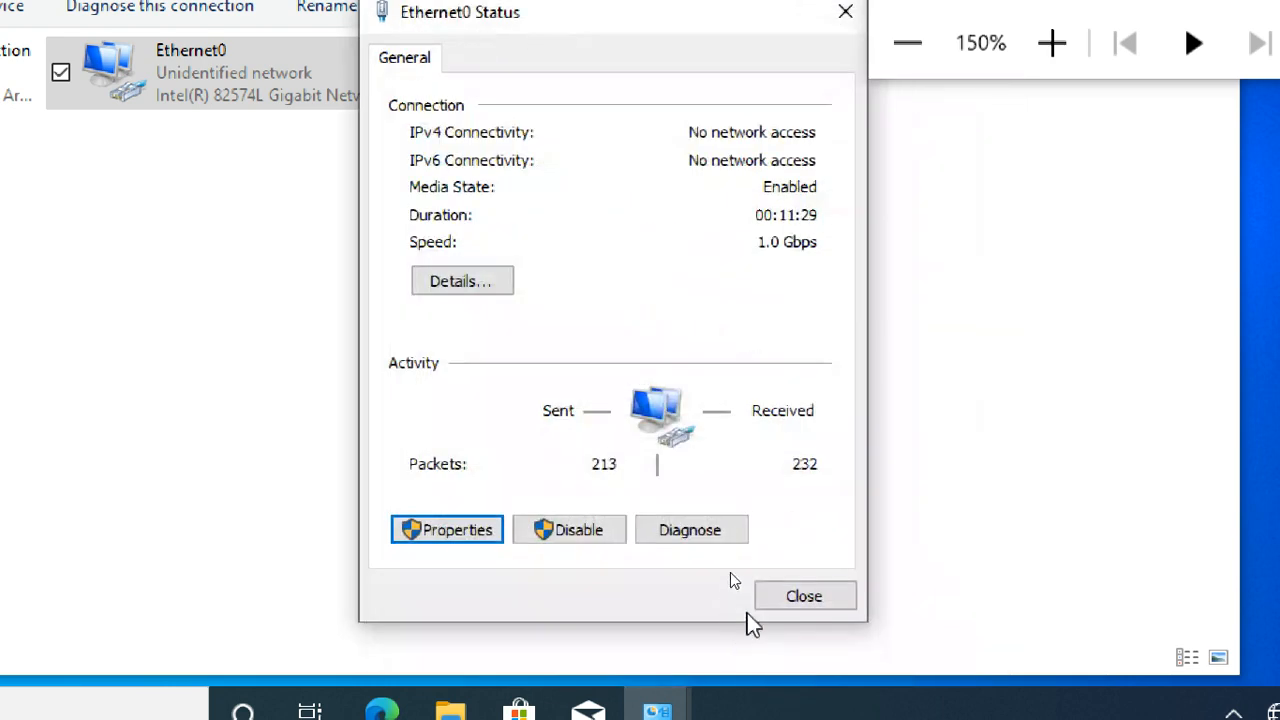
pyautogui.click(782, 597)
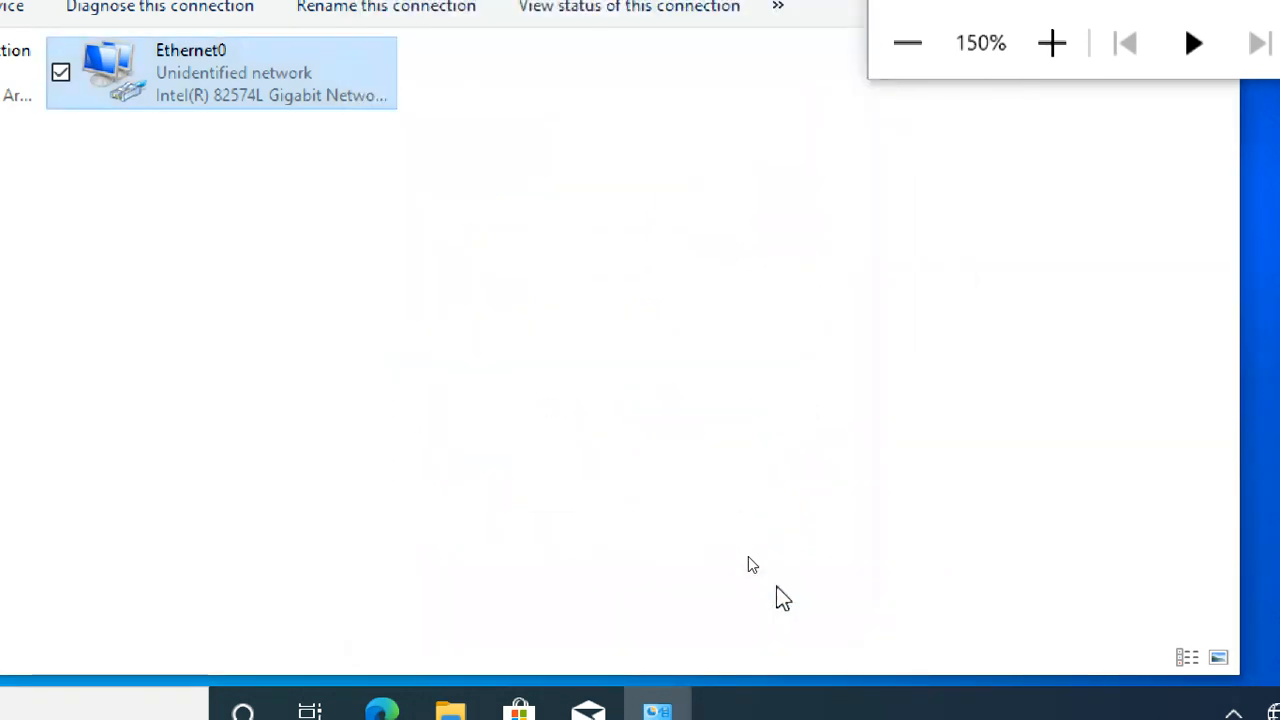
# - Review the IPv4 address, subnet mask and DNS server in Ethernet0's connection details, closing the dialogs when done
pyautogui.doubleClick(200, 70)
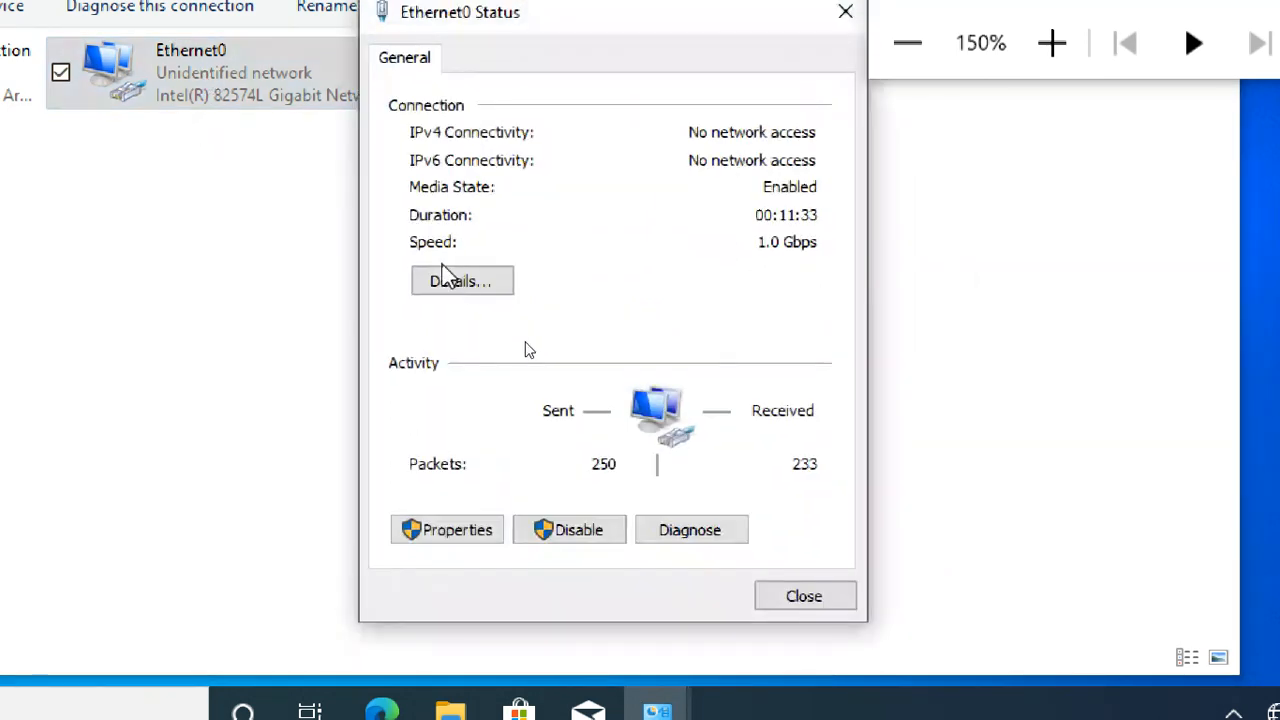
pyautogui.click(455, 281)
pyautogui.click(620, 260)
pyautogui.press('Down')
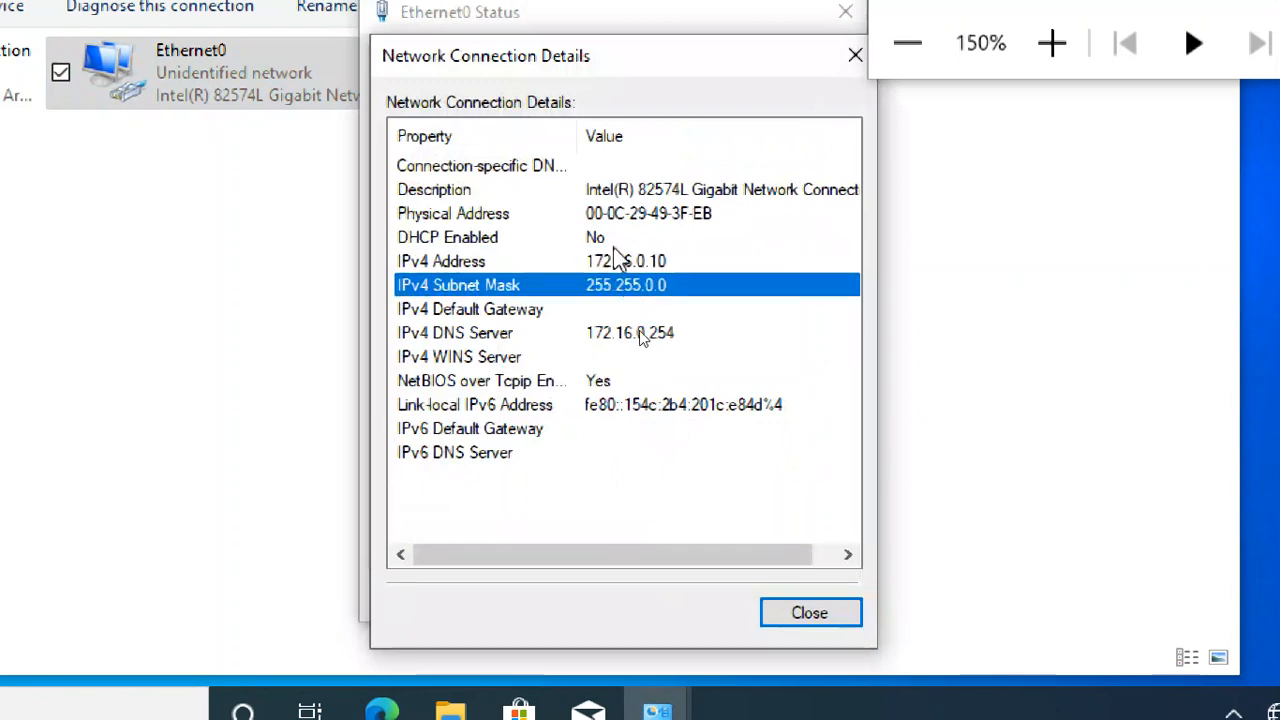
pyautogui.click(614, 247)
pyautogui.click(626, 266)
pyautogui.click(630, 287)
pyautogui.click(780, 616)
pyautogui.click(790, 600)
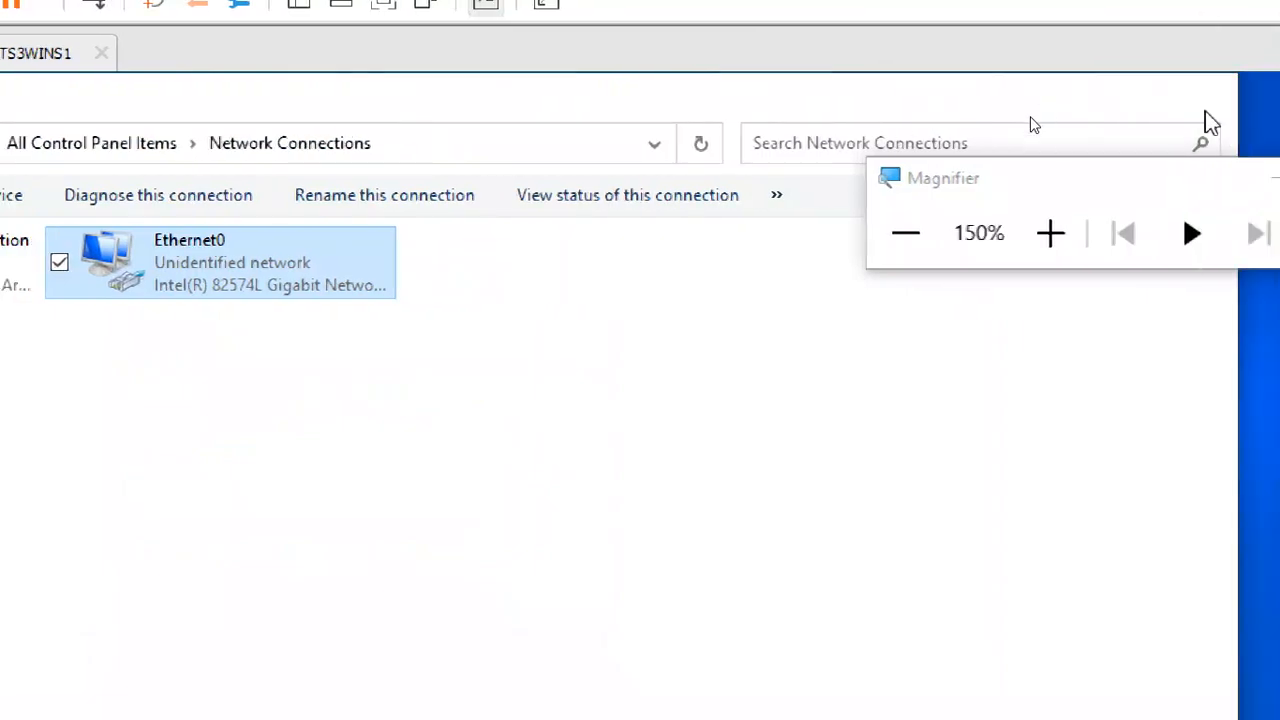
# - Close the Network Connections window on CTS3WINC1 and open Command Prompt
pyautogui.click(1205, 112)
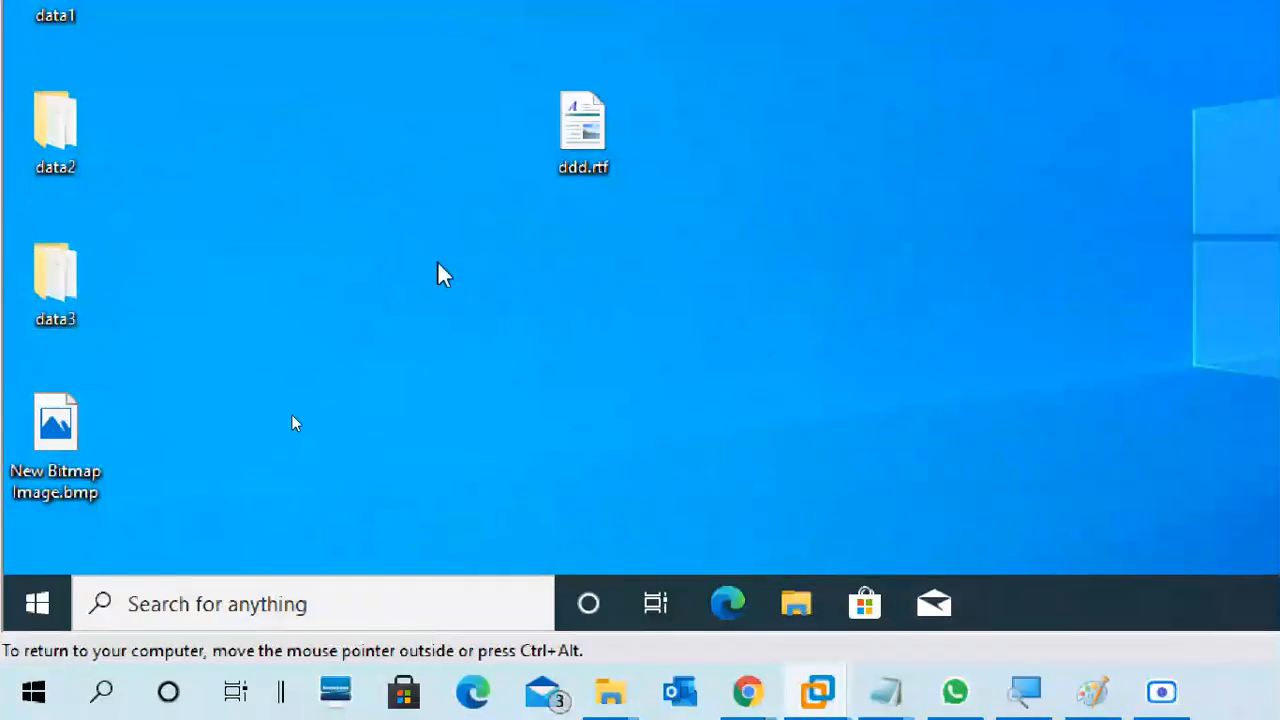
pyautogui.press('super+r')
pyautogui.write('cmd')
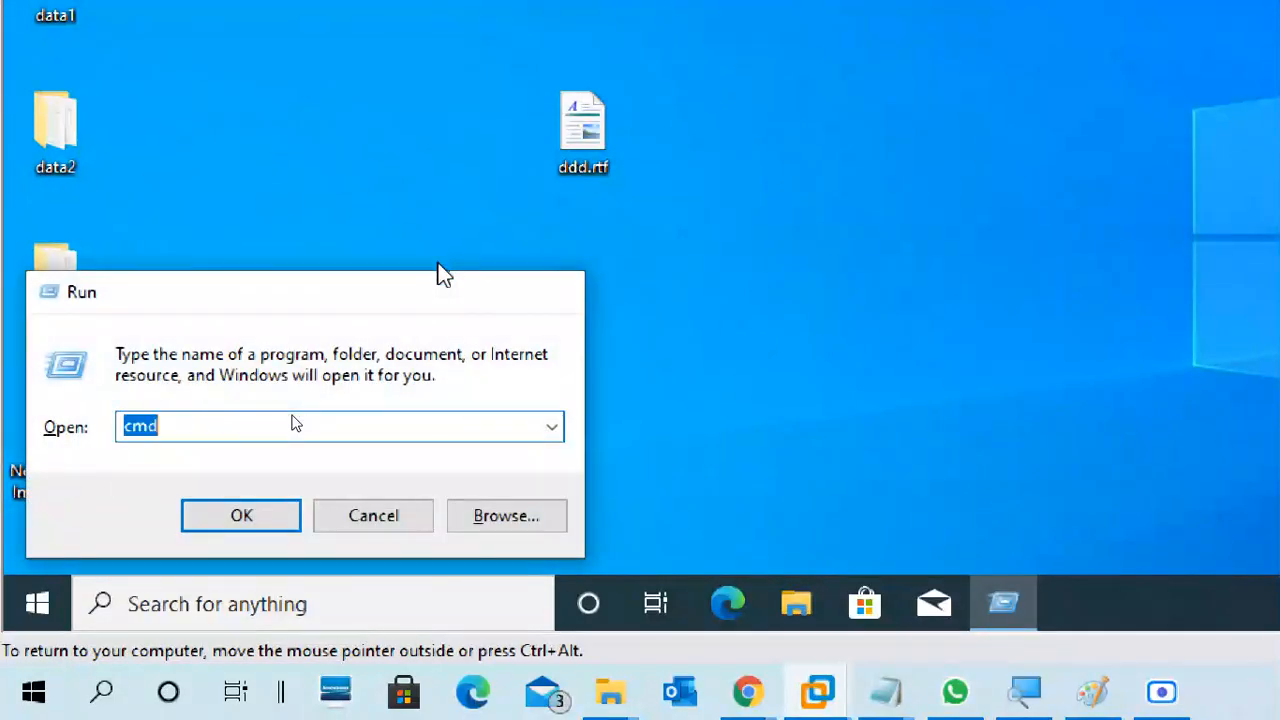
pyautogui.press('Return')
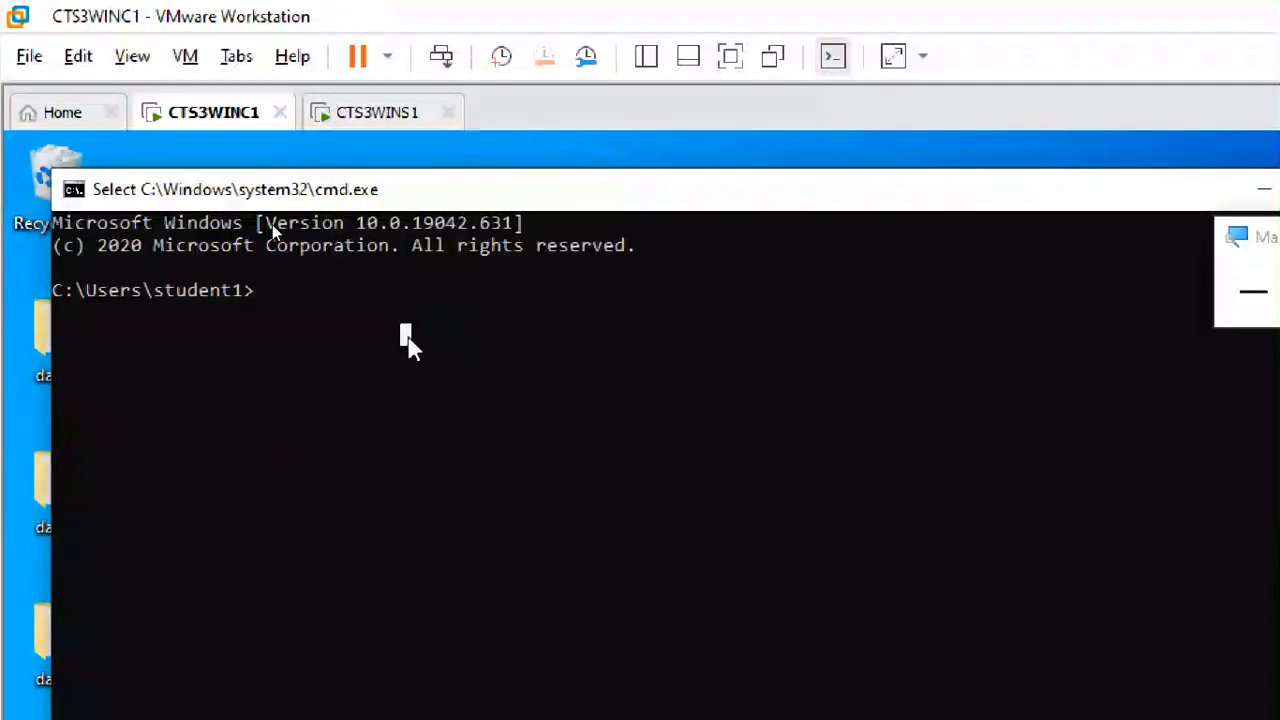
# - Ping the DNS server at 172.16.0.254 to test the client's connectivity
pyautogui.write('ping')
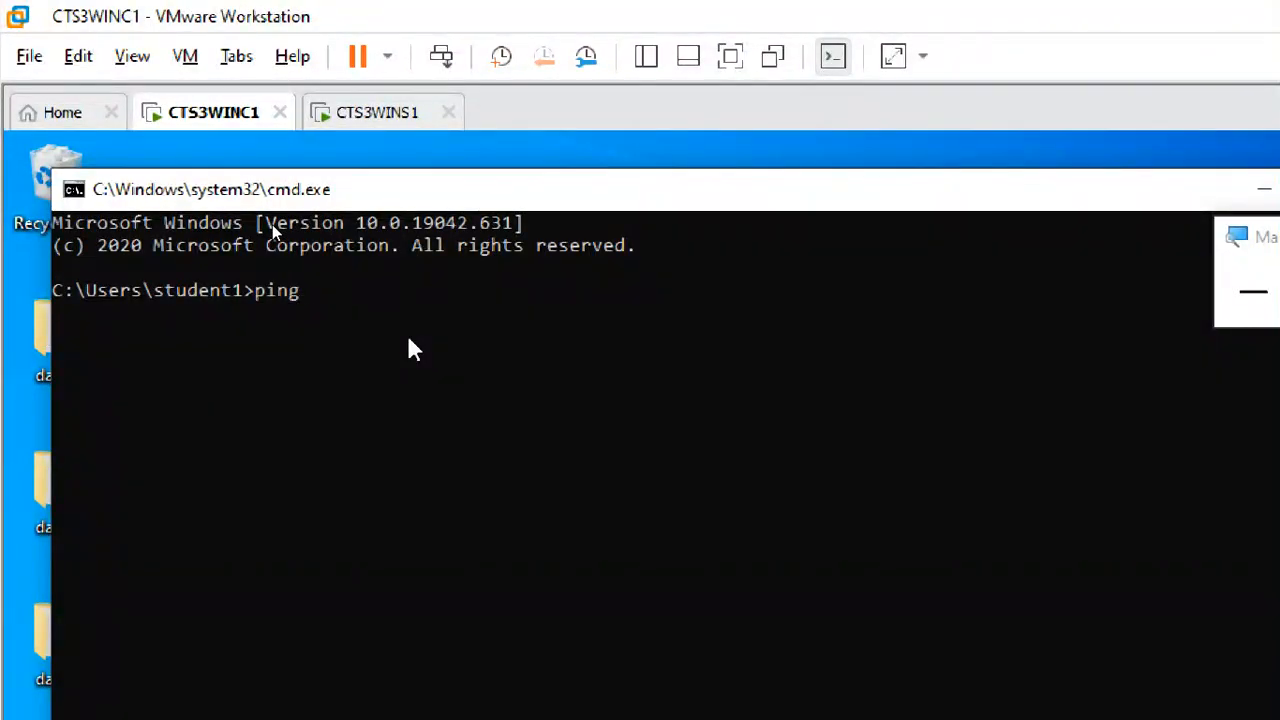
pyautogui.write(' 172.16.0.254')
pyautogui.press('Return')
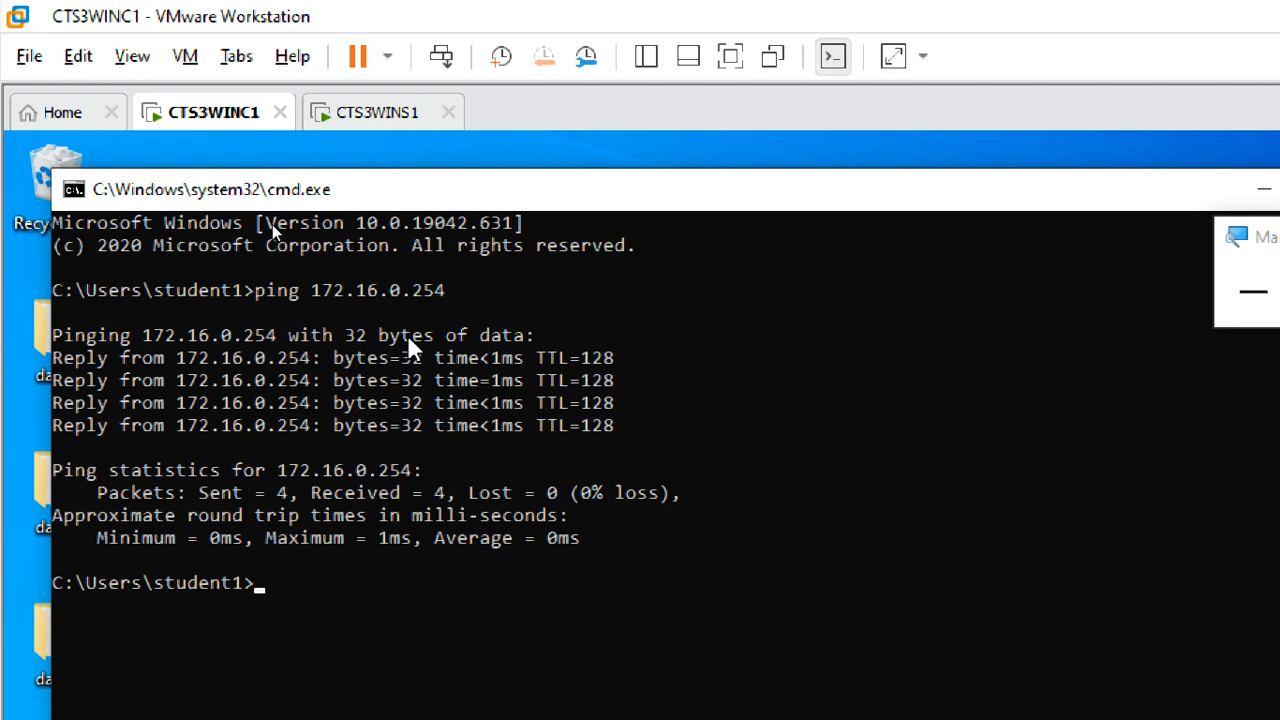
# - Ping latif.com to test domain name resolution, and exit Command Prompt when done
pyautogui.write('ping latif')
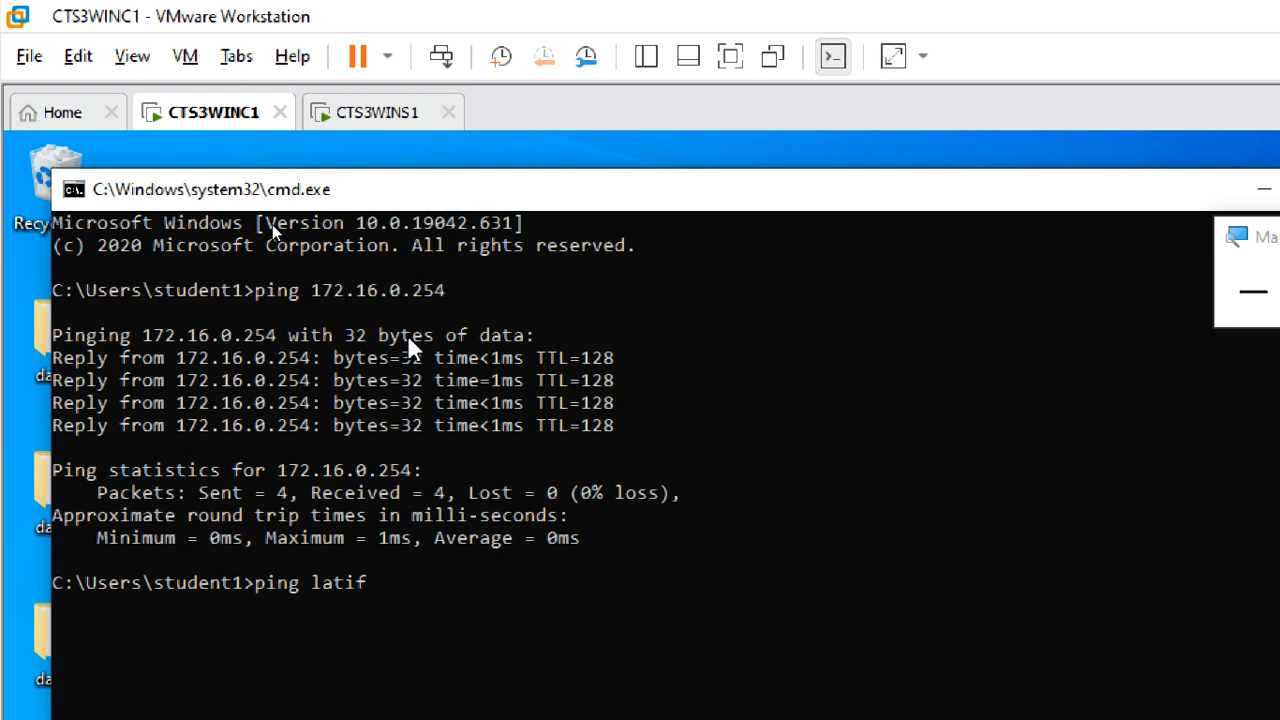
pyautogui.write('.com')
pyautogui.press('Return')
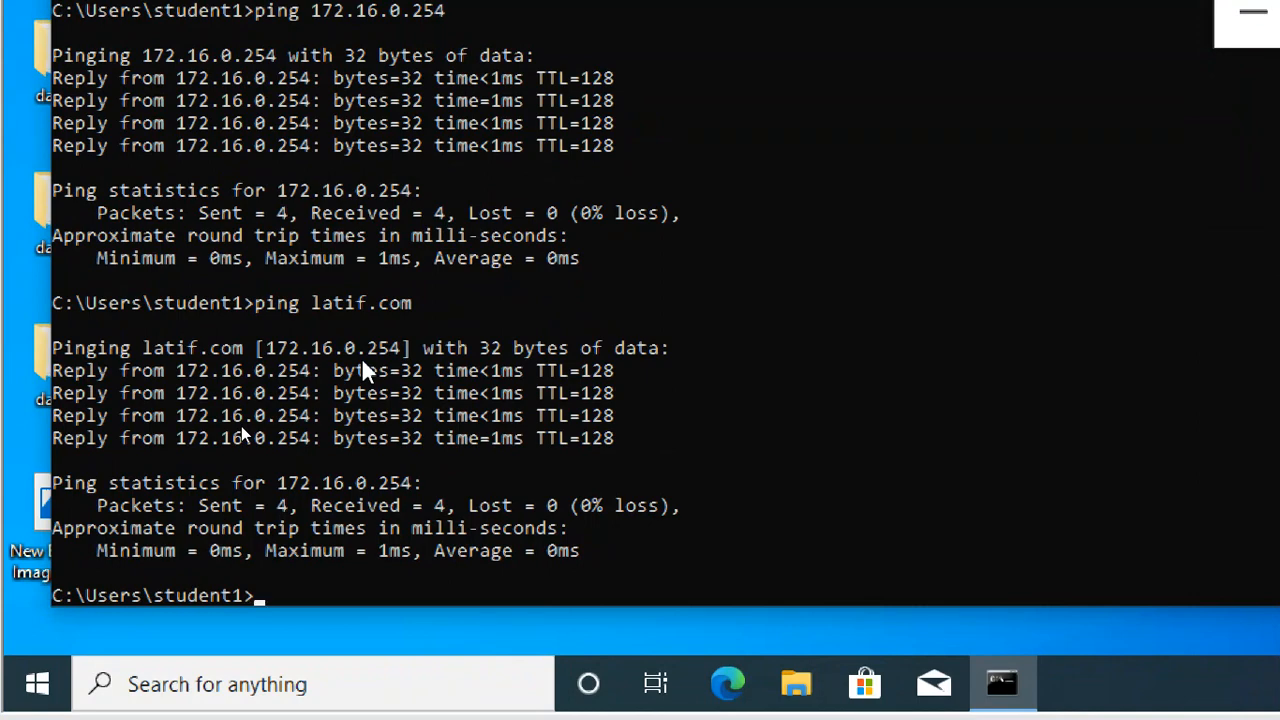
pyautogui.write('exit')
pyautogui.press('Return')
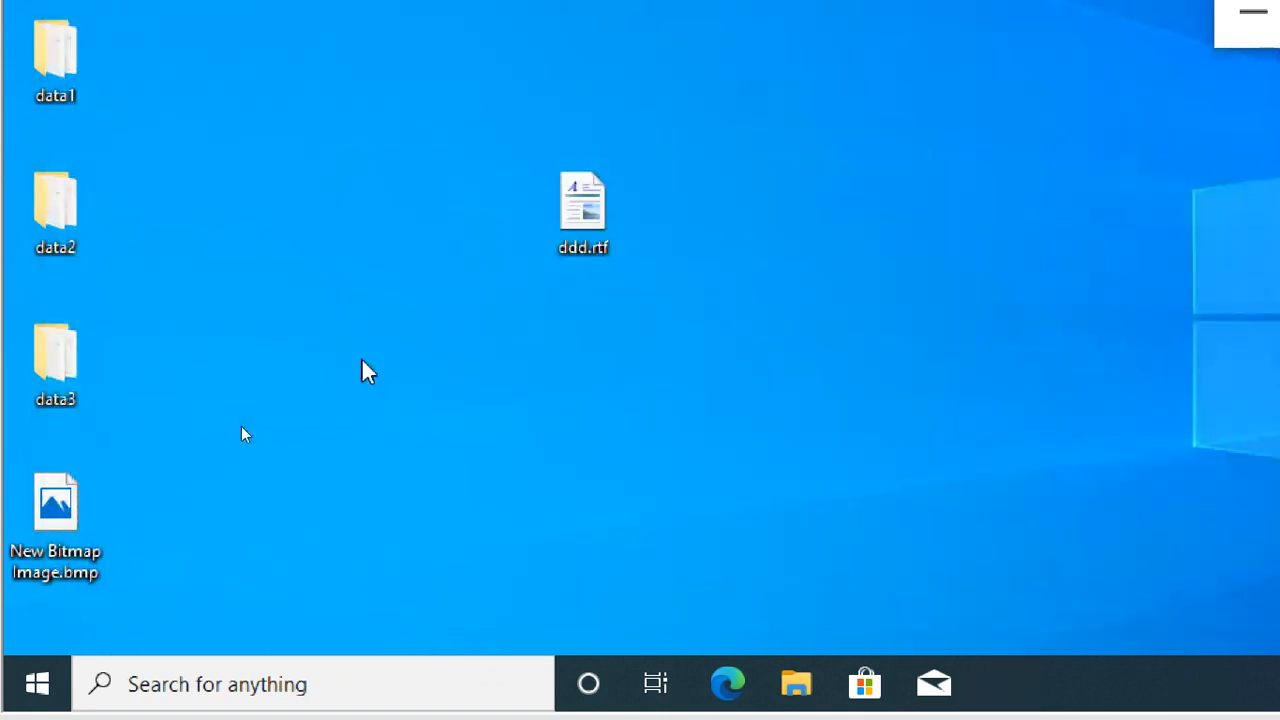
# - Open the About page of the System category in Windows Settings
pyautogui.press('super')
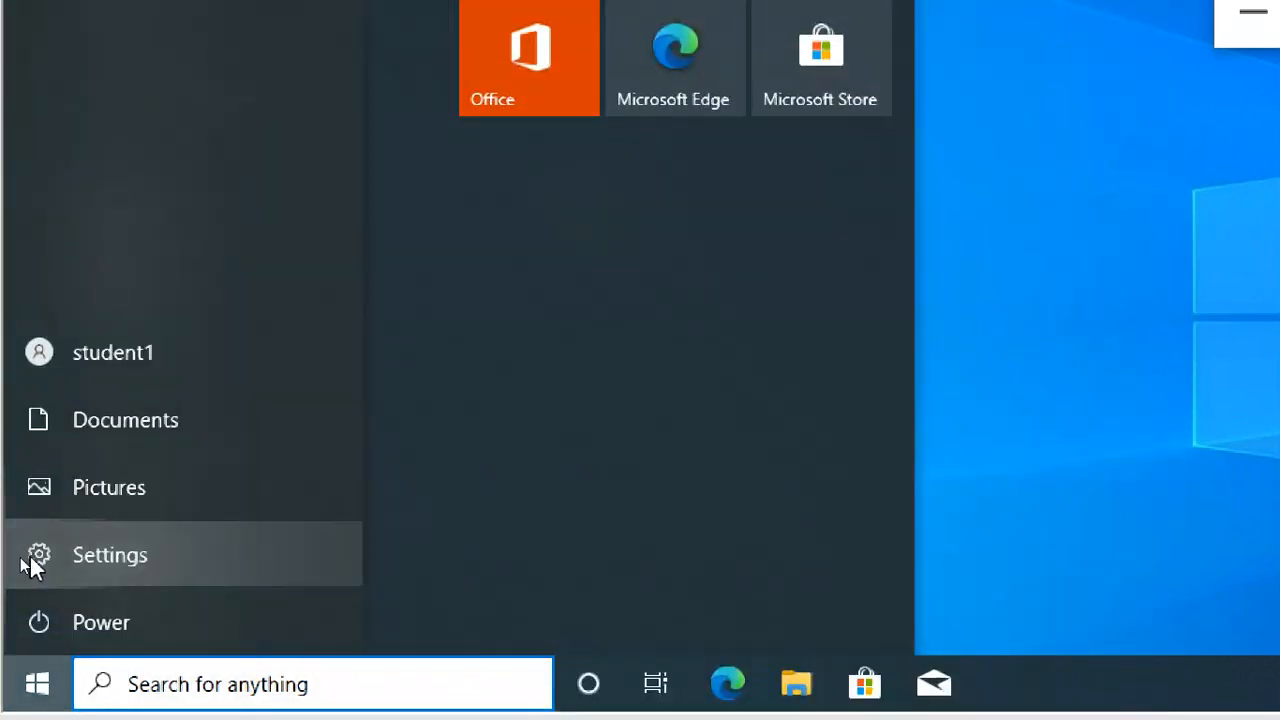
pyautogui.click(90, 574)
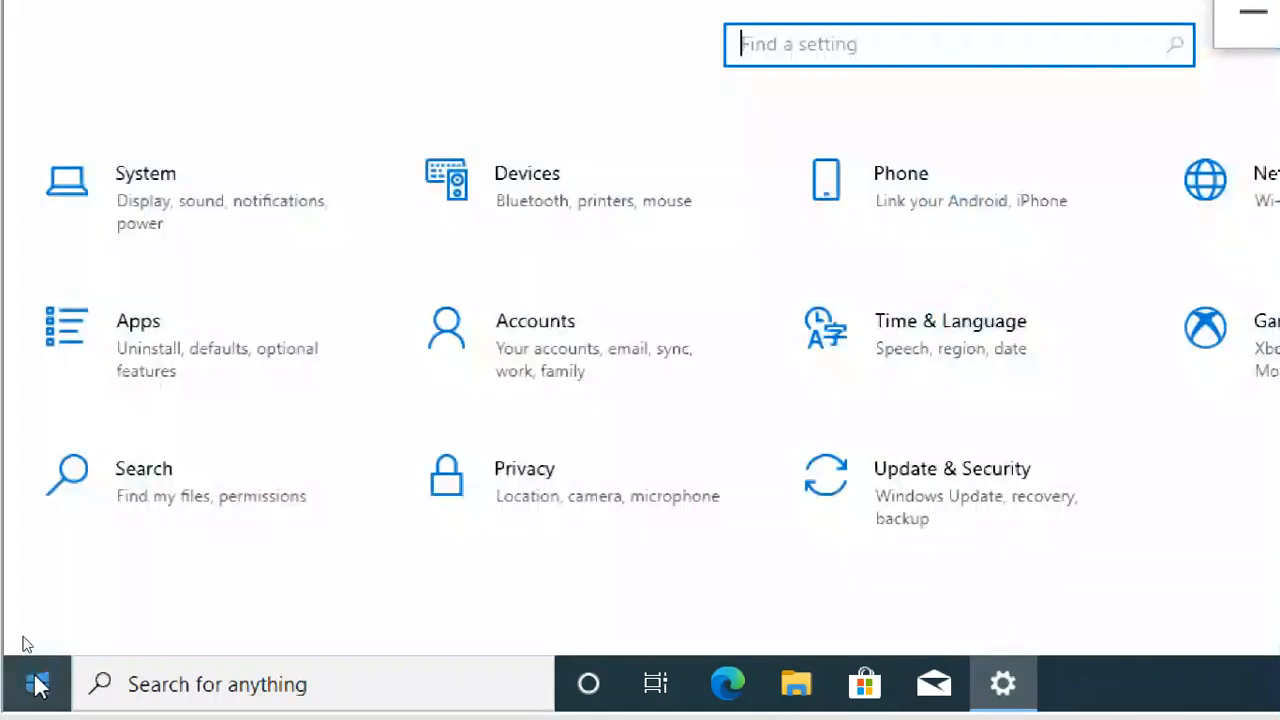
pyautogui.click(37, 684)
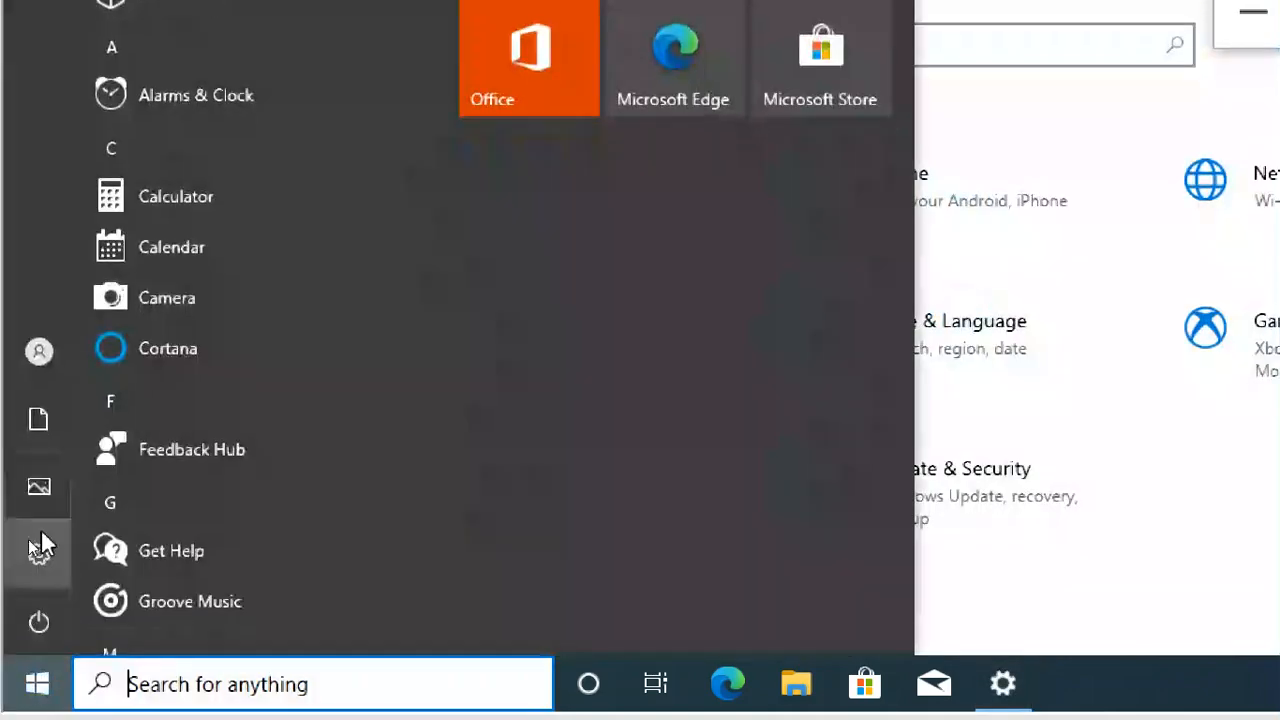
pyautogui.click(1214, 510)
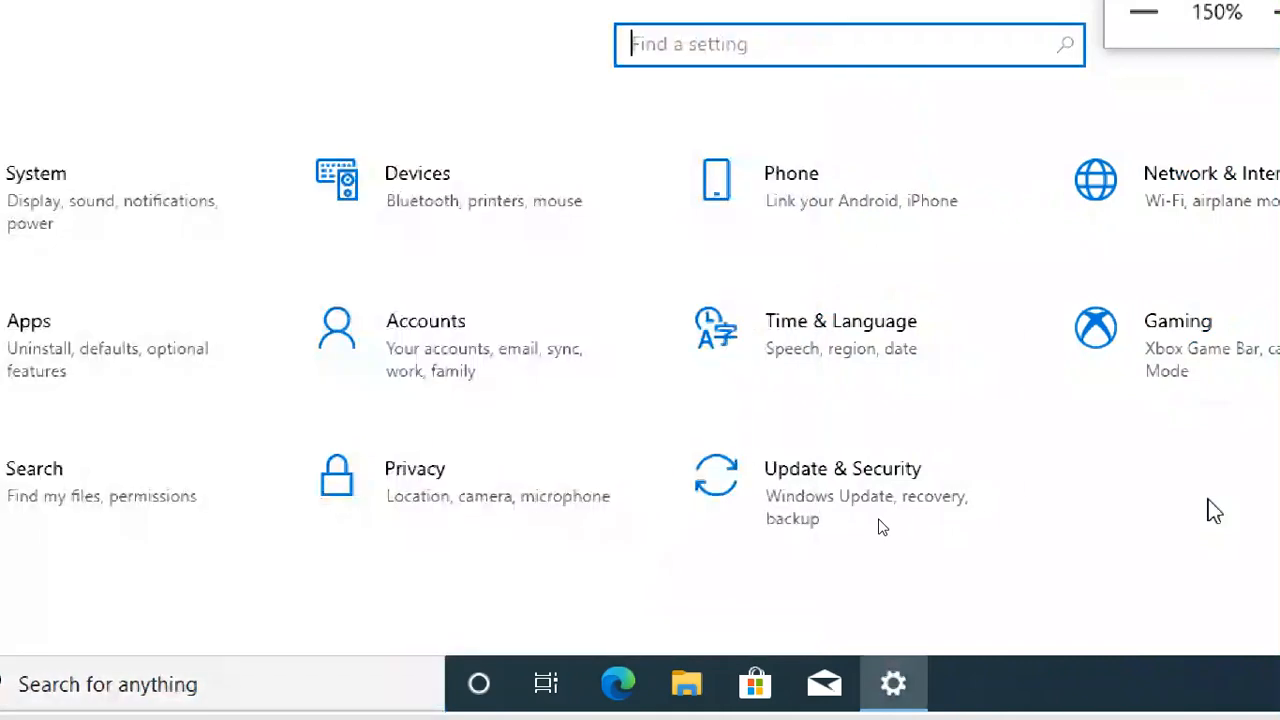
pyautogui.click(198, 214)
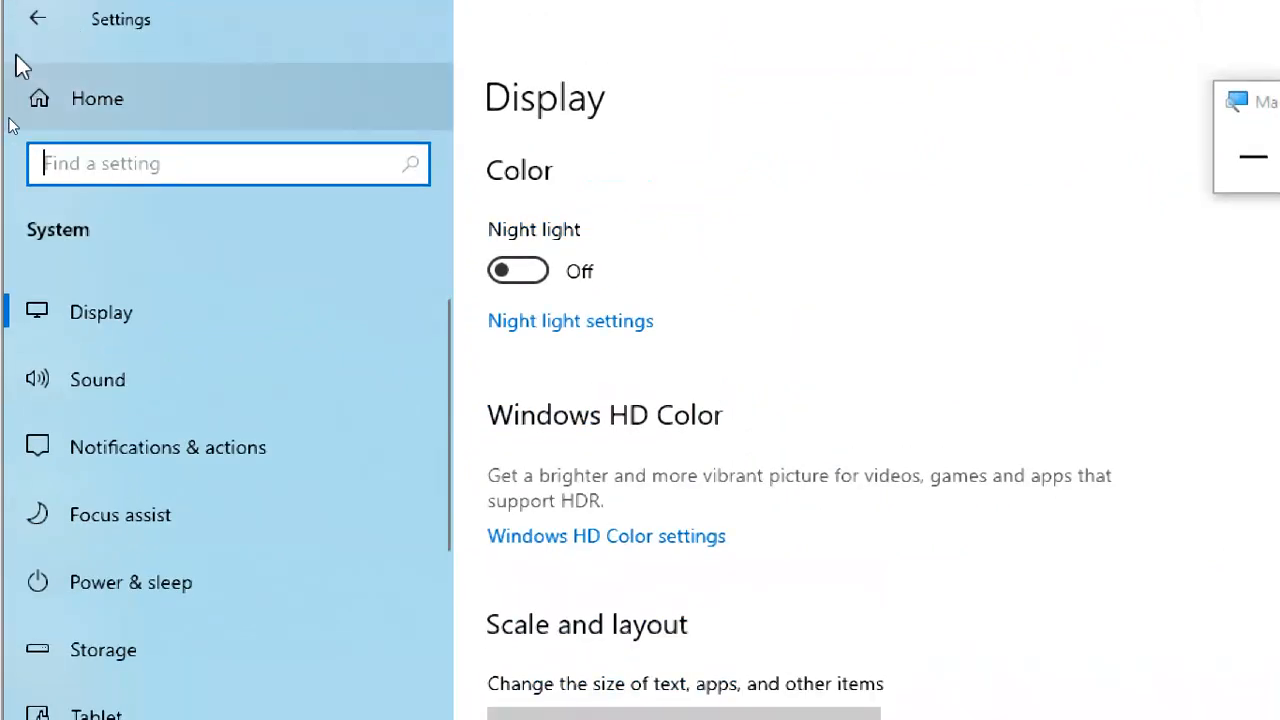
pyautogui.click(26, 32)
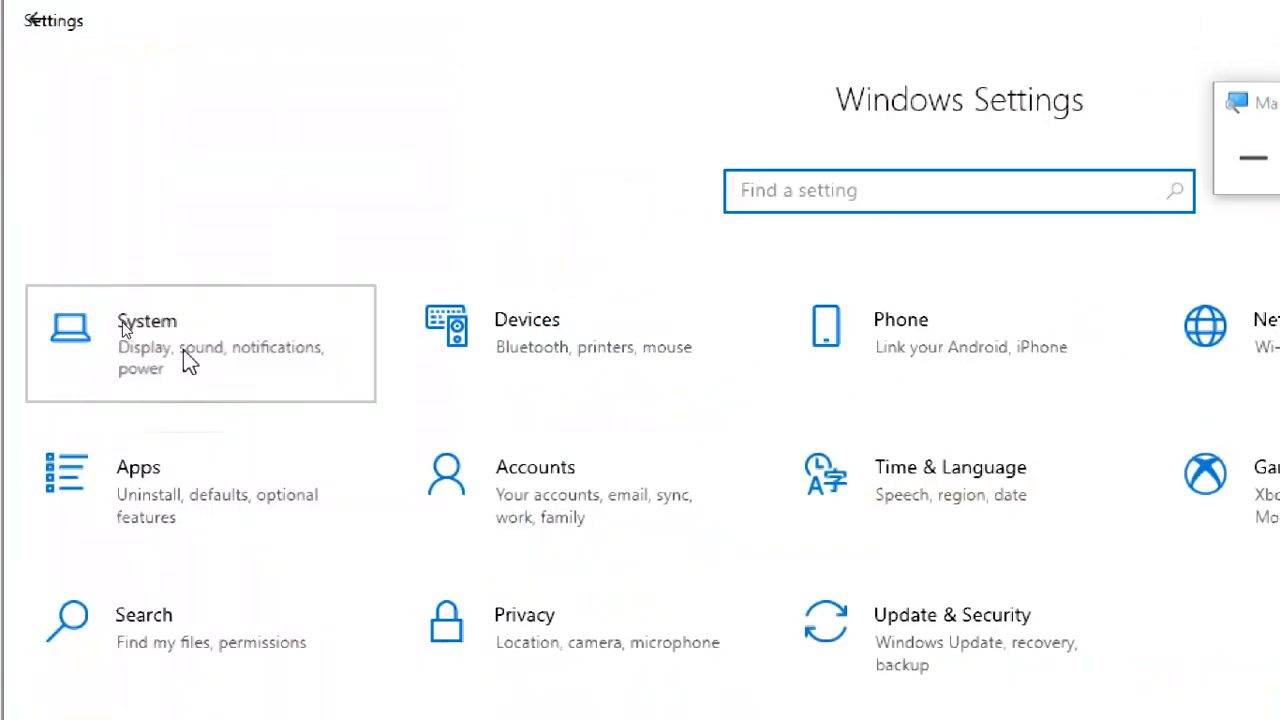
pyautogui.click(184, 352)
pyautogui.scroll(-5, 234, 520)
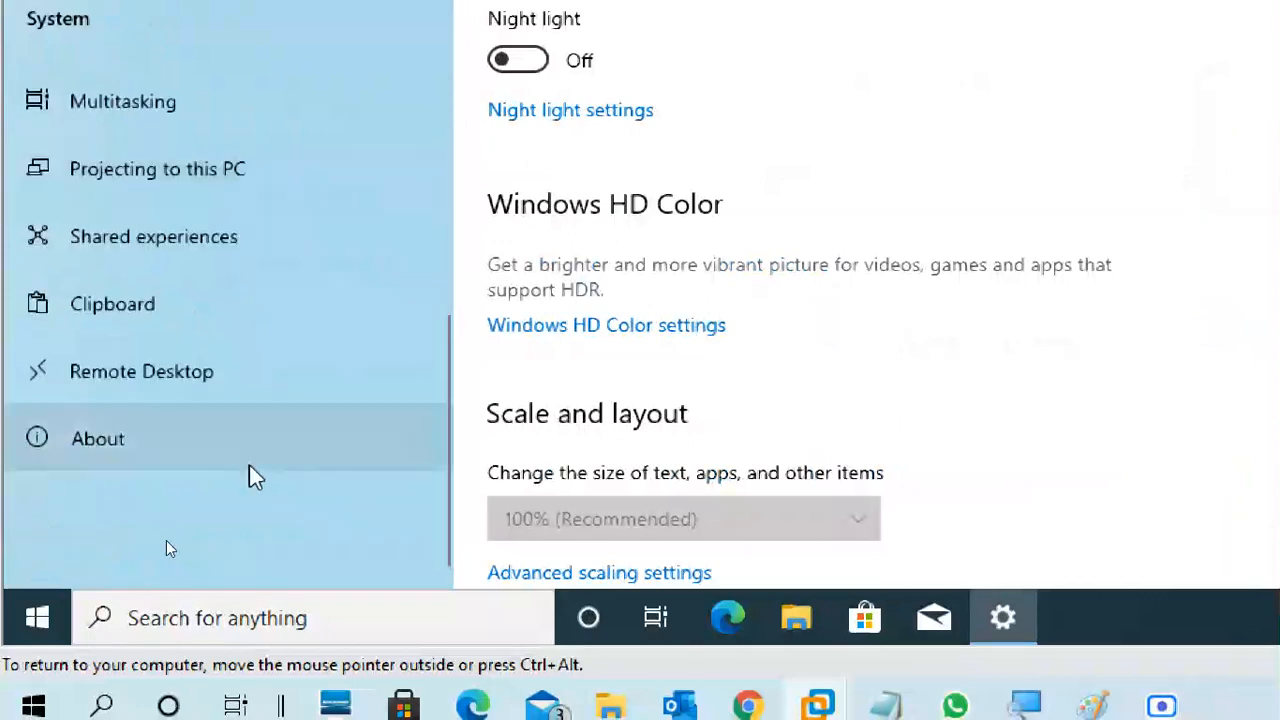
pyautogui.click(211, 443)
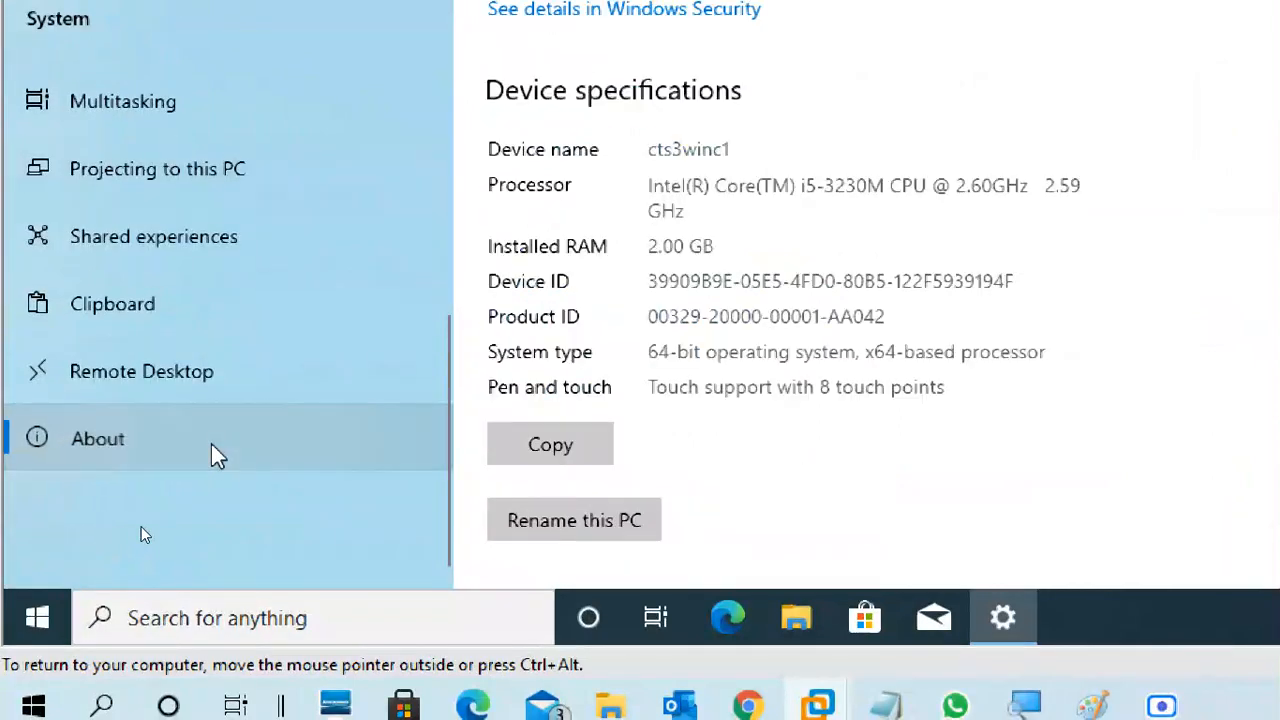
# - Open the advanced rename options for this PC and bring up the Computer Name/Domain Changes dialog, moving it aside
pyautogui.scroll(-3, 660, 463)
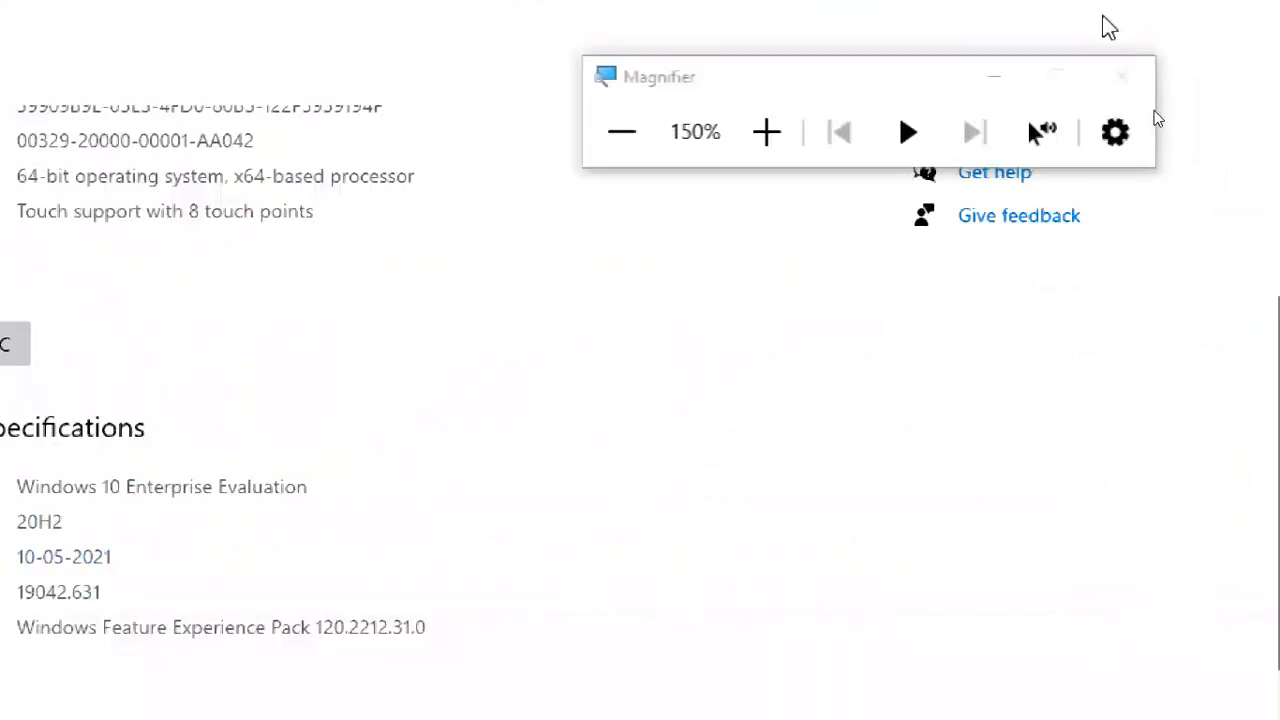
pyautogui.scroll(3, 870, 460)
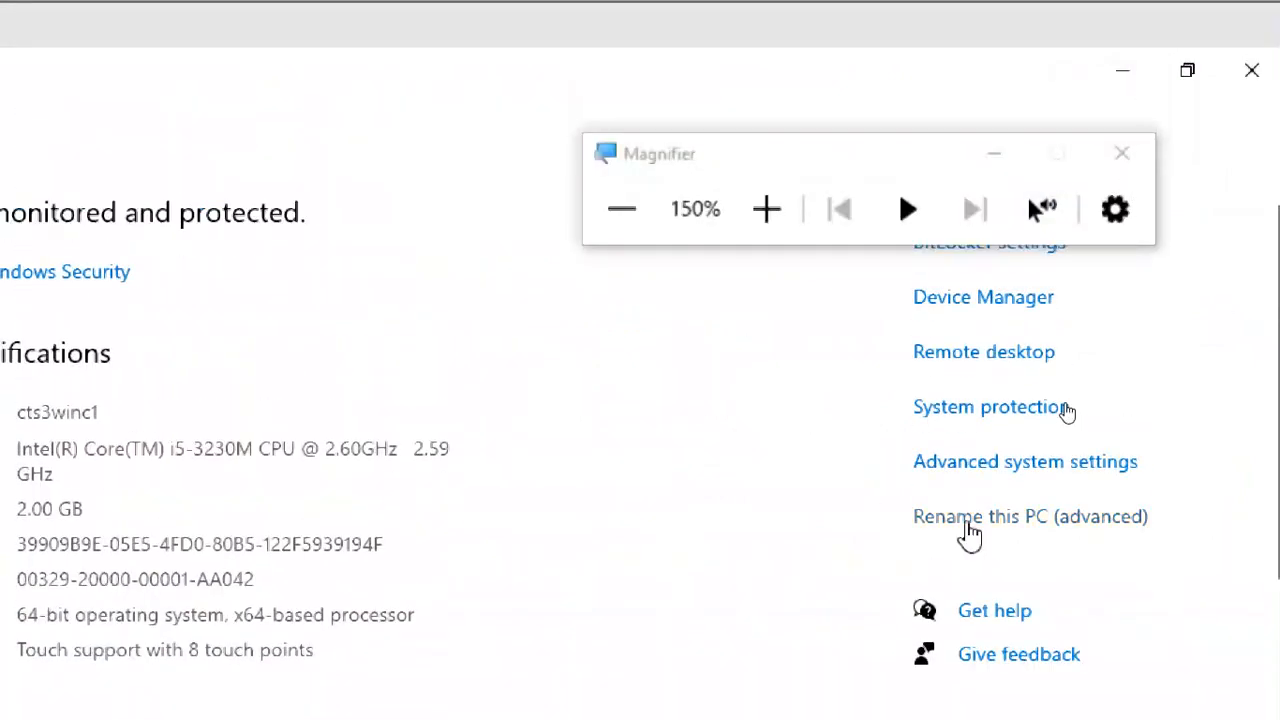
pyautogui.click(1030, 518)
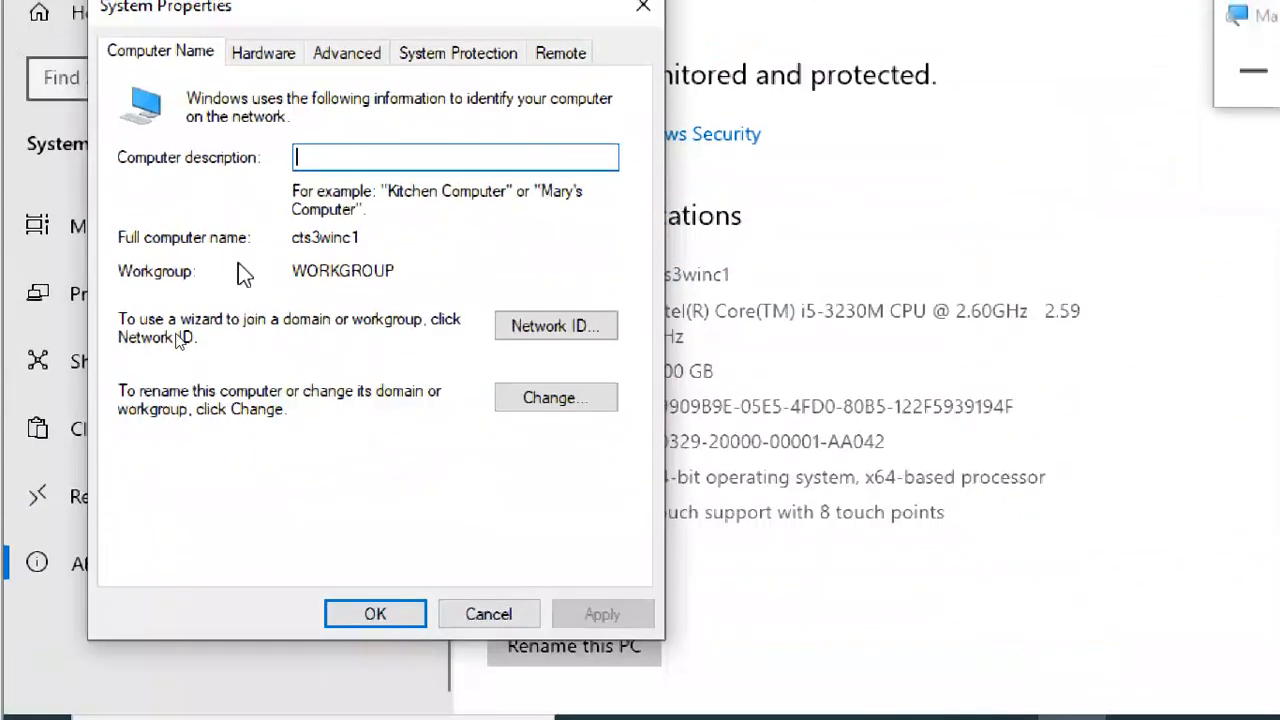
pyautogui.click(549, 400)
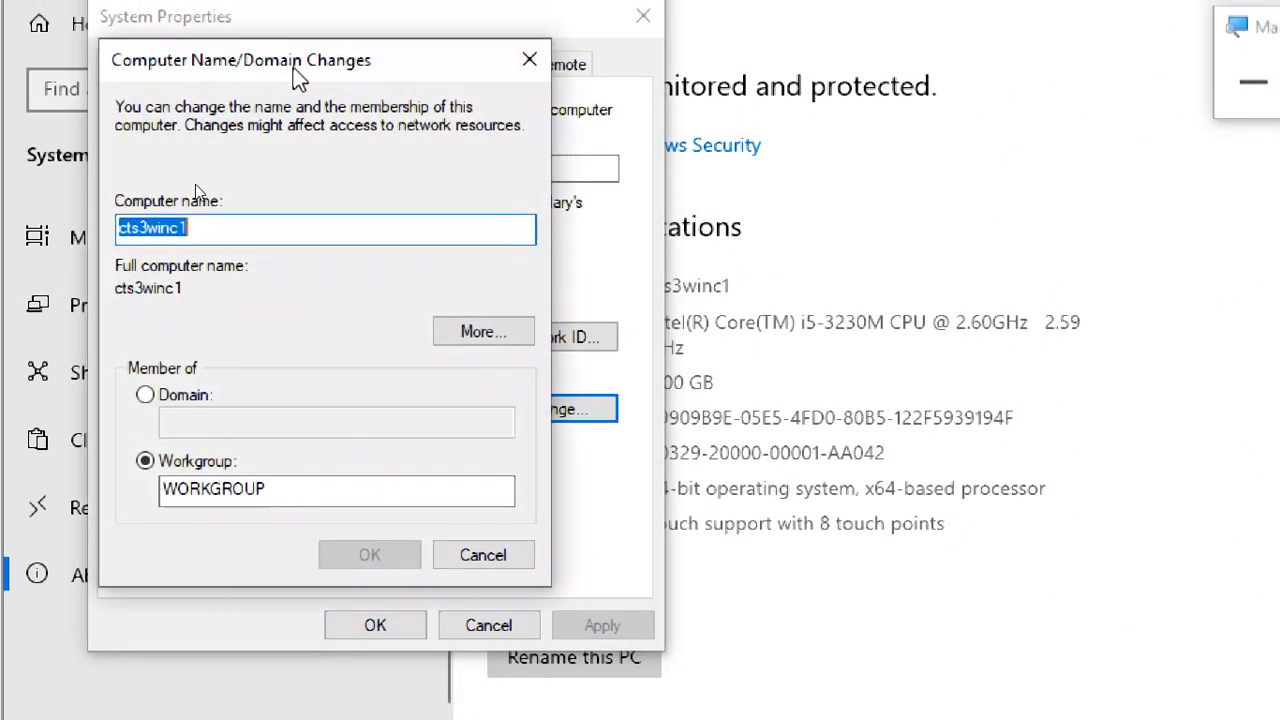
pyautogui.moveTo(297, 78); pyautogui.dragTo(637, 38)
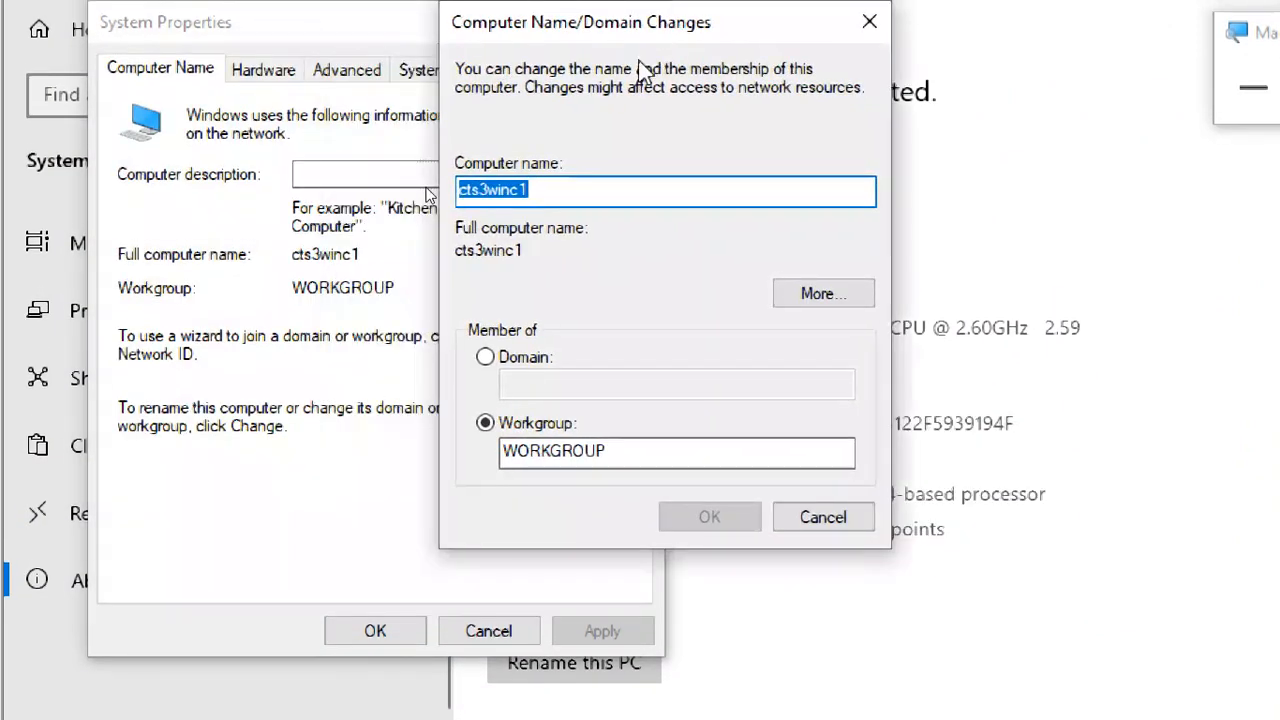
pyautogui.click(540, 200)
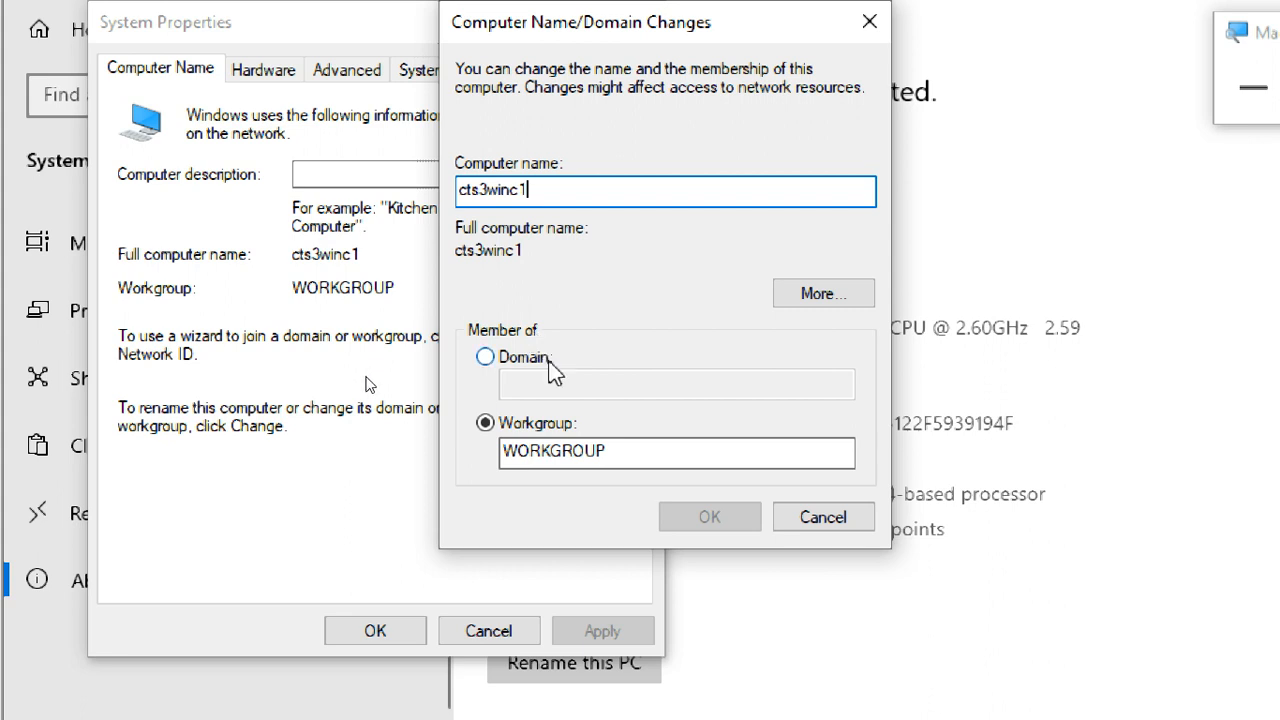
# - Set cts3winc1's membership from workgroup to the domain latif.com and submit the change
pyautogui.click(553, 370)
pyautogui.click(564, 389)
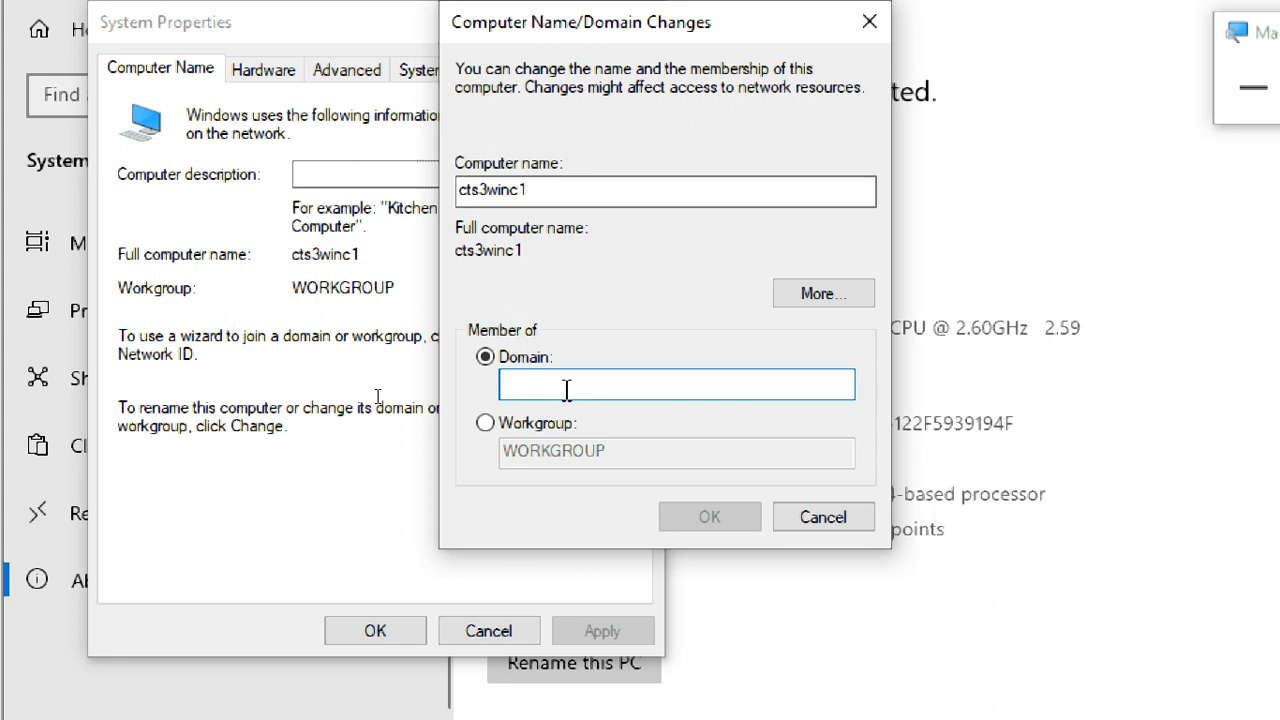
pyautogui.write('latif')
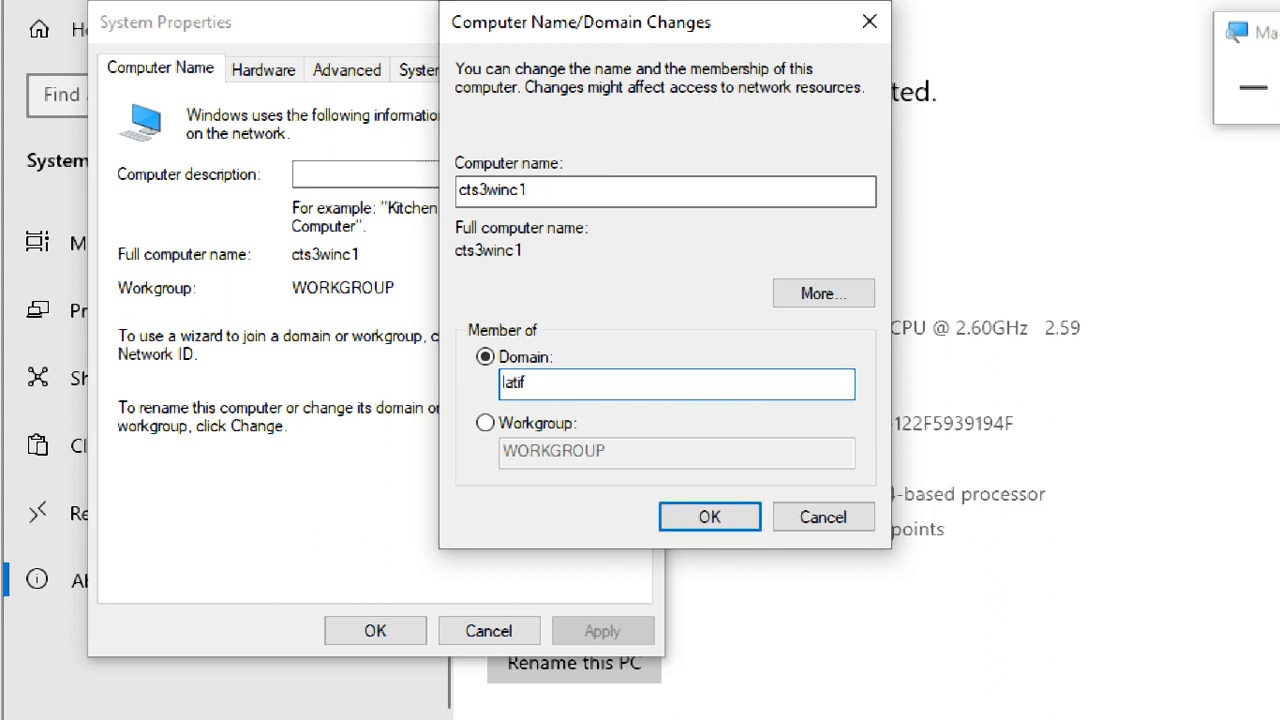
pyautogui.write('.com')
pyautogui.click(566, 189)
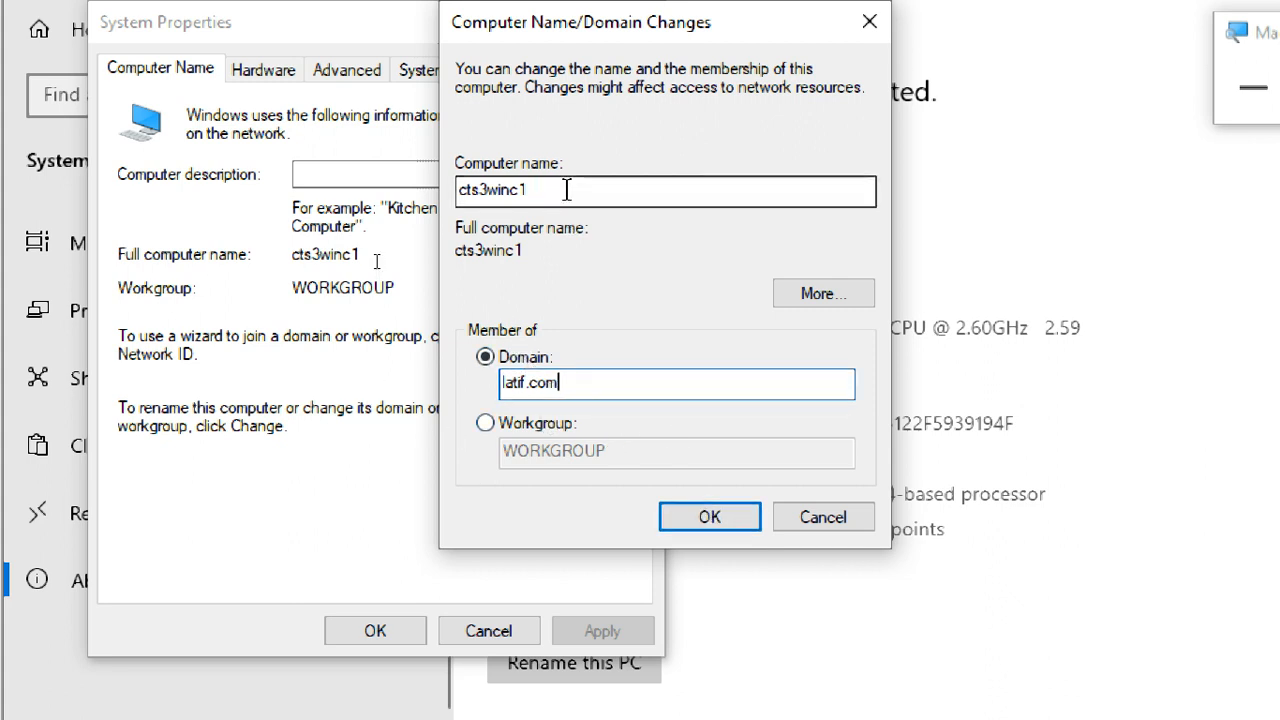
pyautogui.click(603, 383)
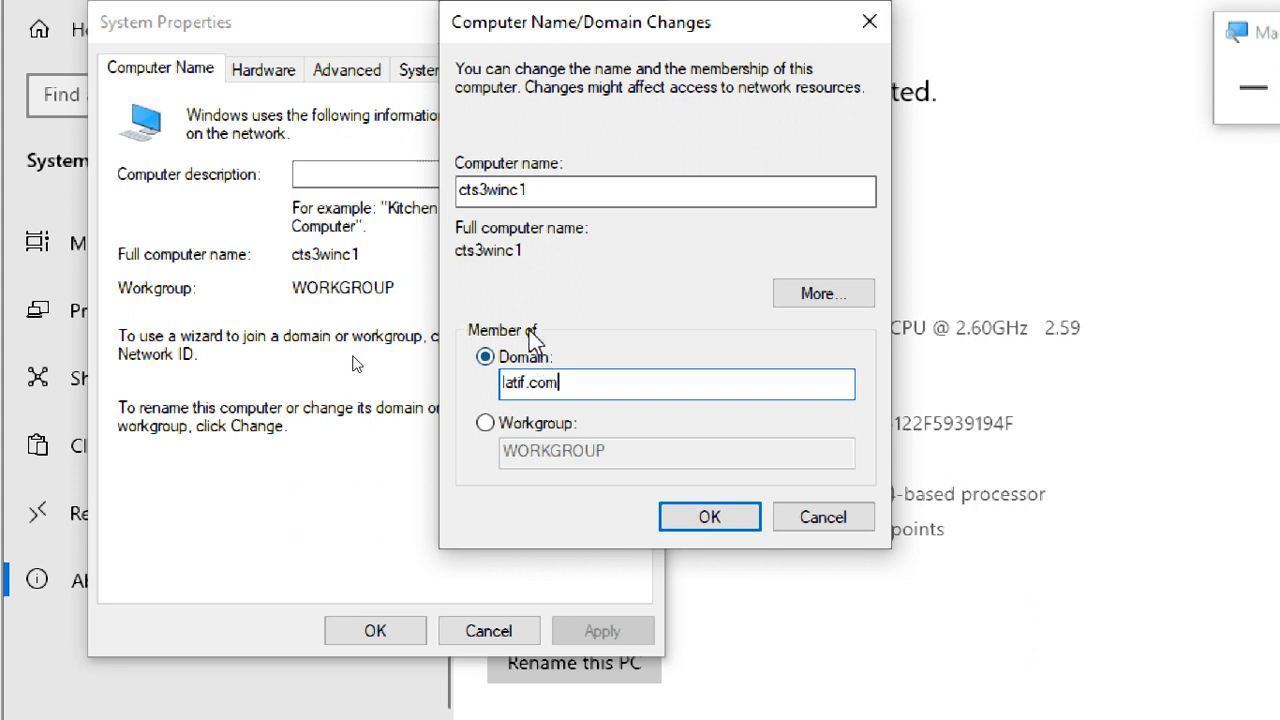
pyautogui.click(562, 424)
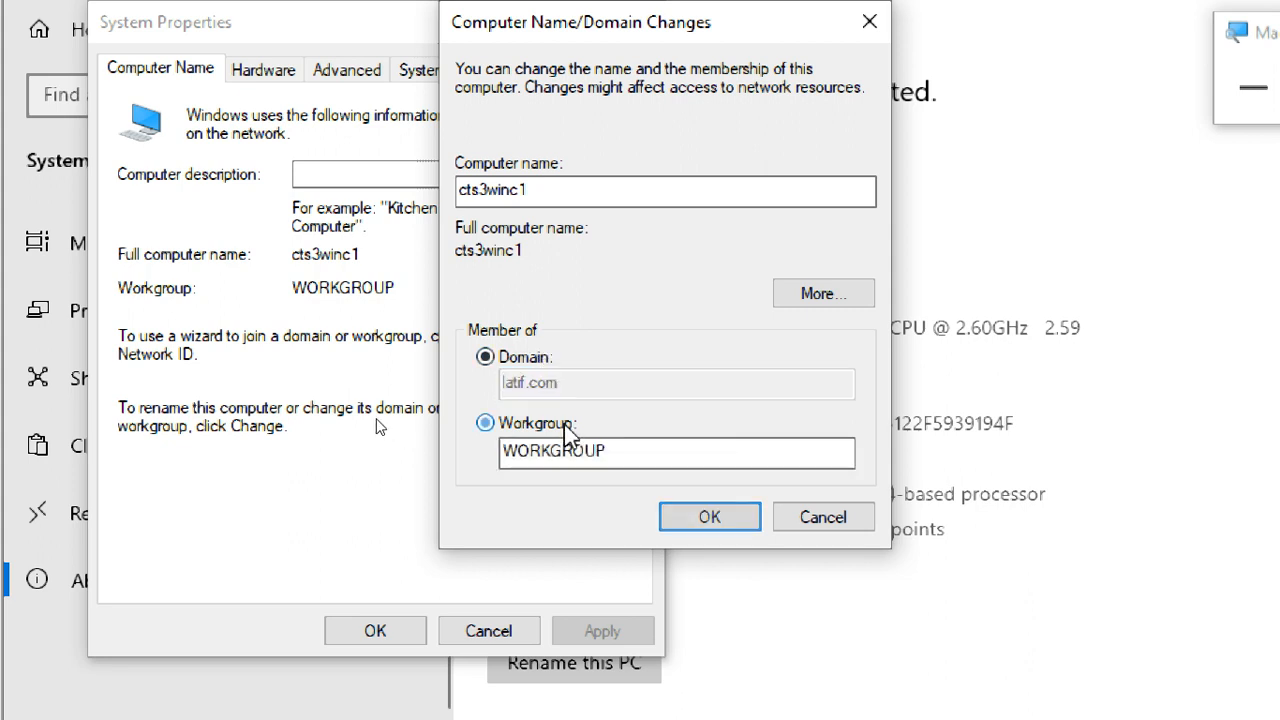
pyautogui.click(538, 360)
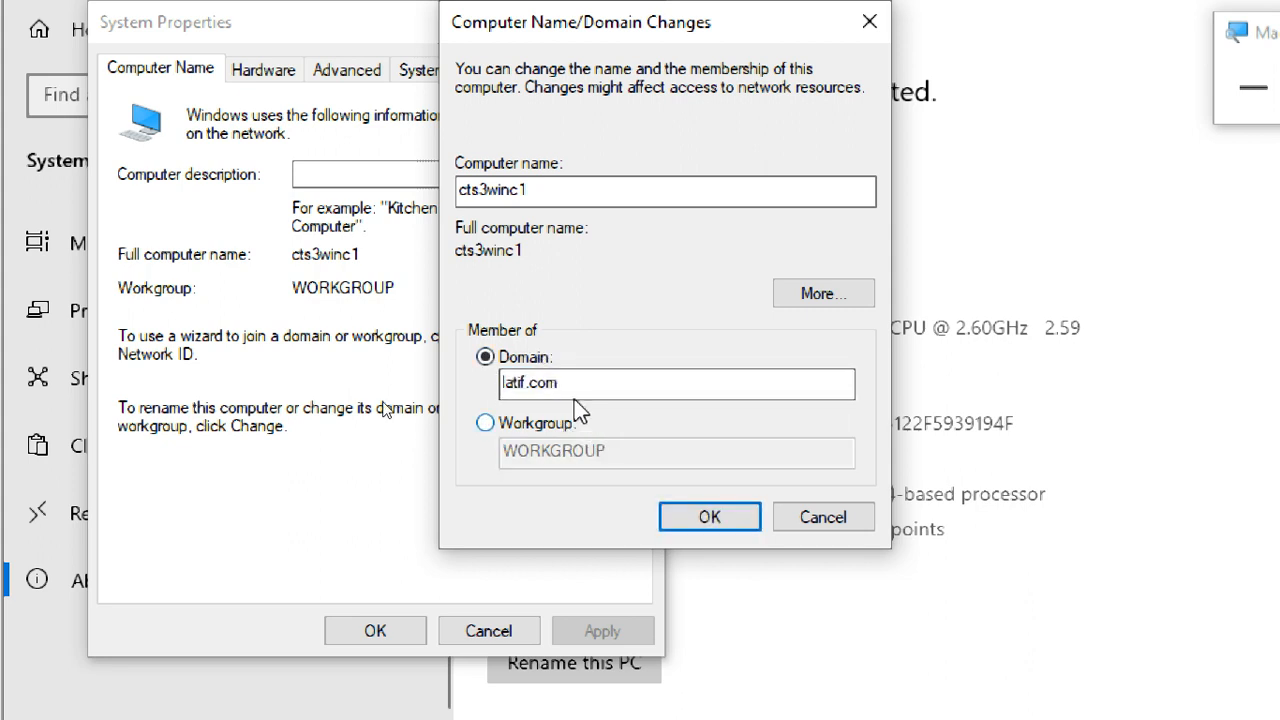
pyautogui.click(702, 516)
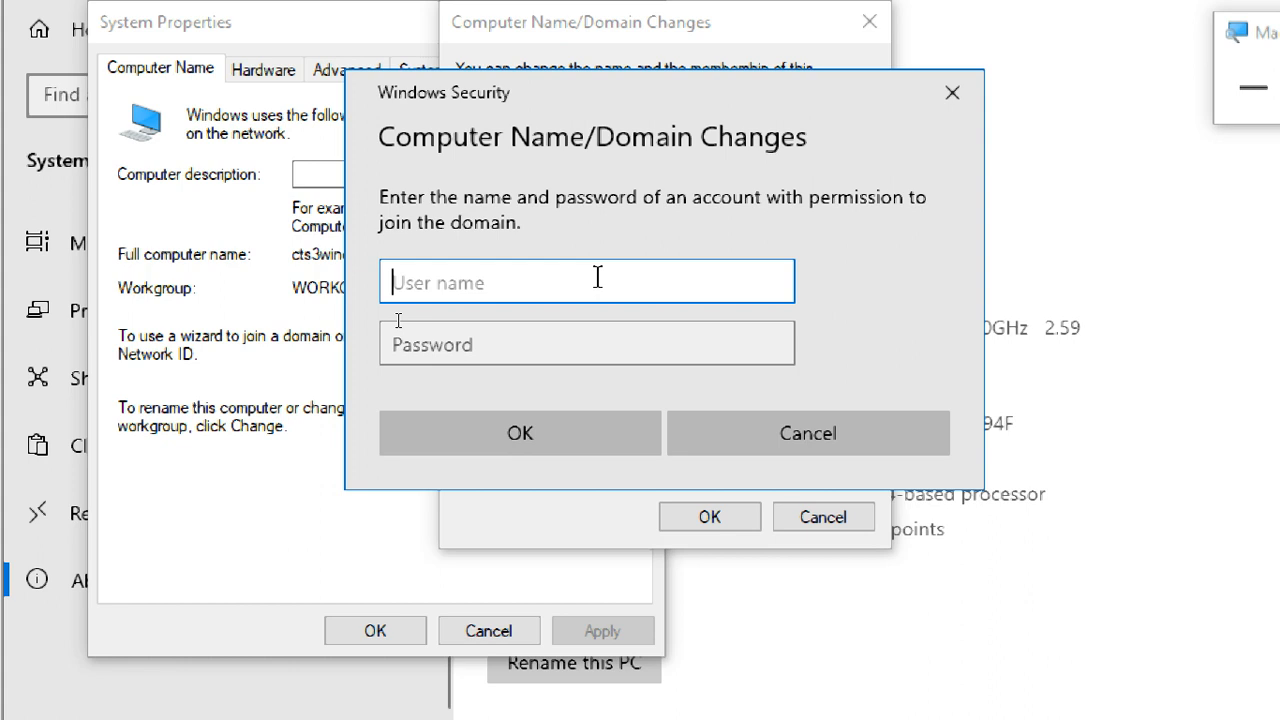
# - Authorize the domain join with the user name administrator and the account password
pyautogui.write('ad')
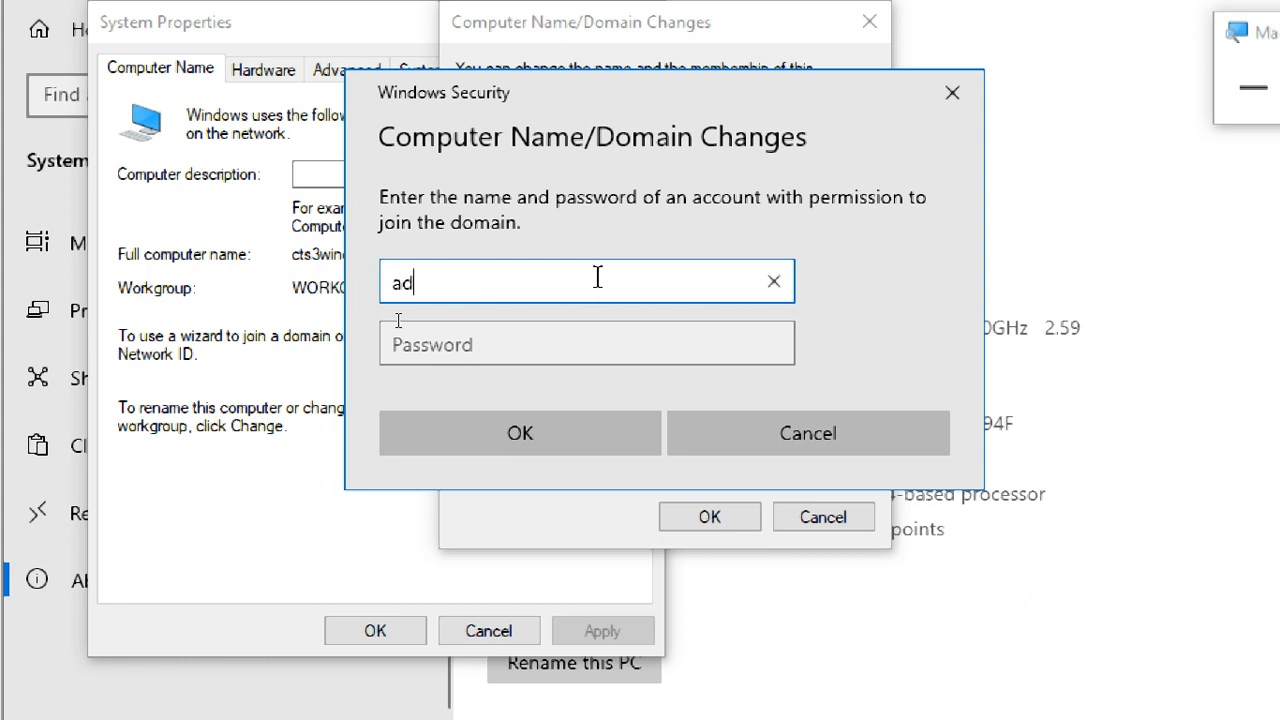
pyautogui.write('ministrator')
pyautogui.press('Tab')
pyautogui.write('••')
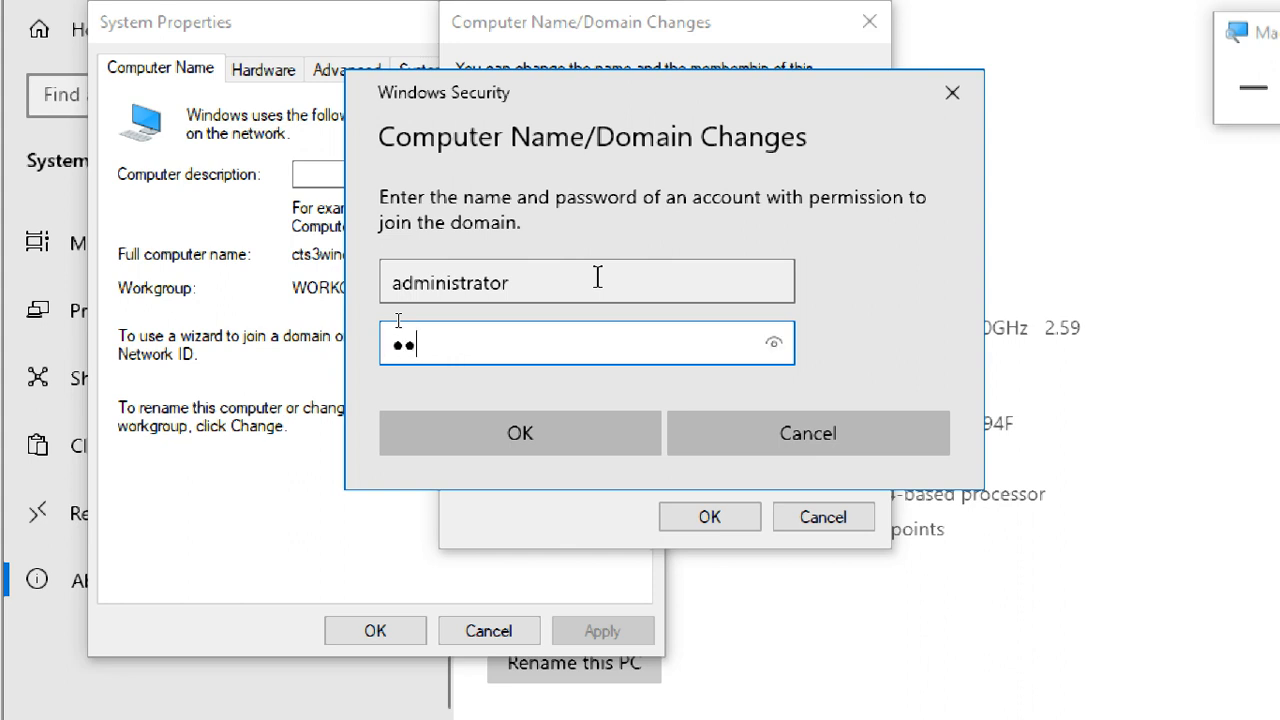
pyautogui.write('•••')
pyautogui.press('Return')
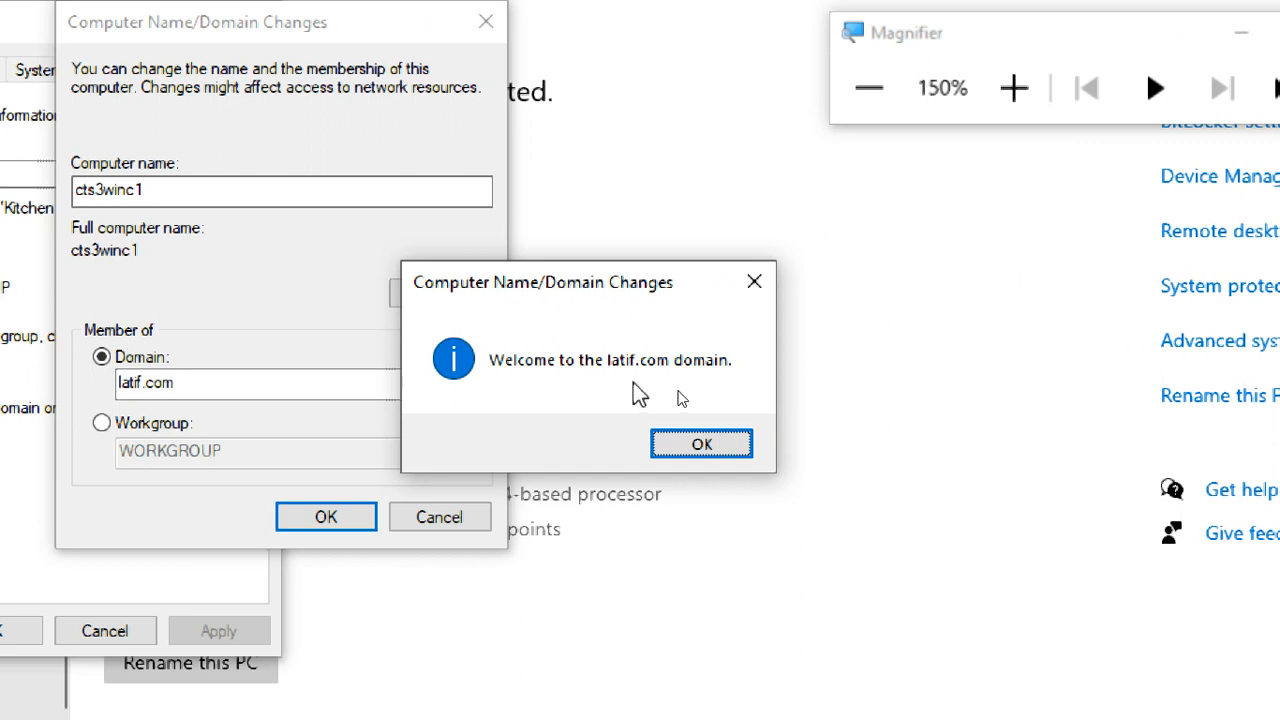
# - Acknowledge the domain welcome and restart notices, and close System Properties
pyautogui.click(702, 444)
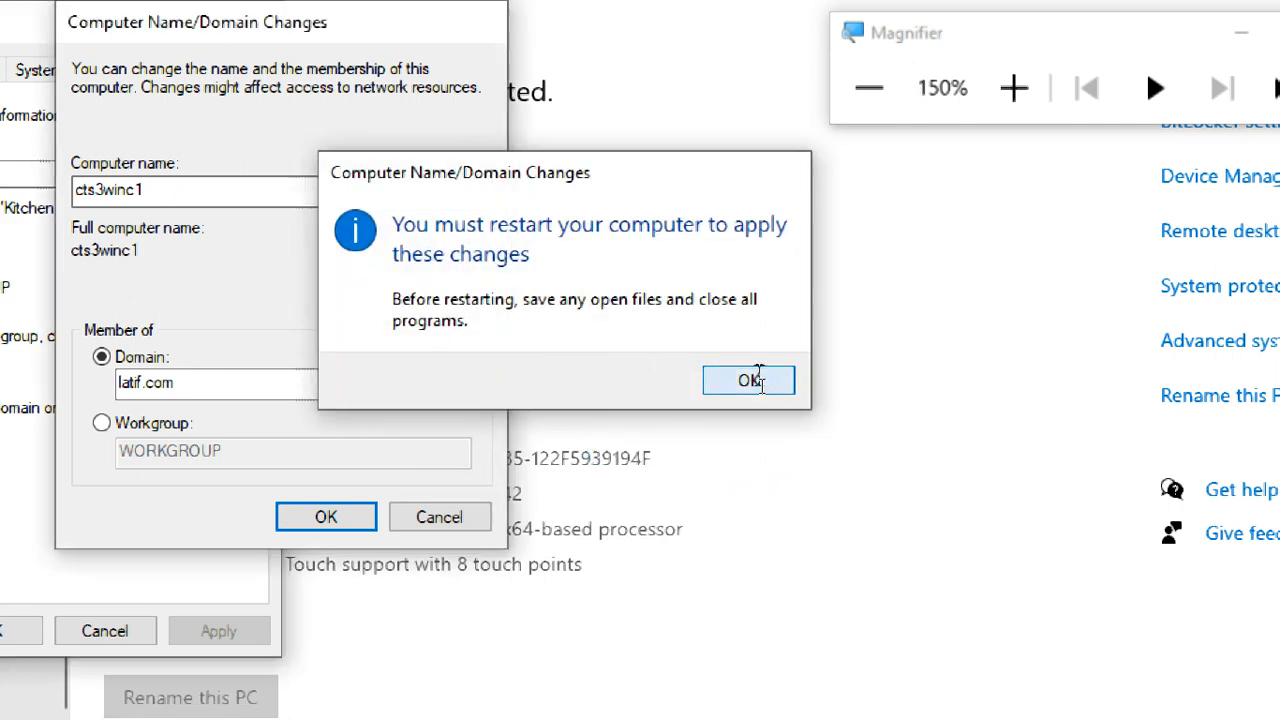
pyautogui.click(749, 382)
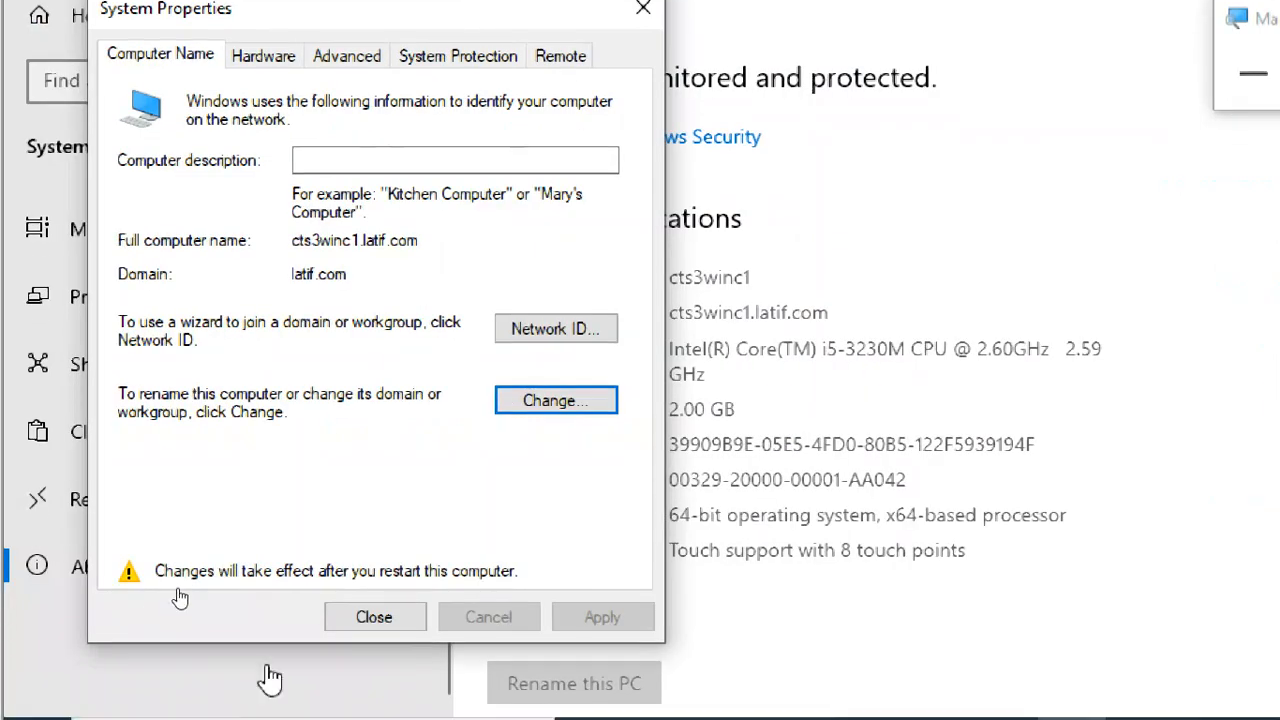
pyautogui.click(356, 617)
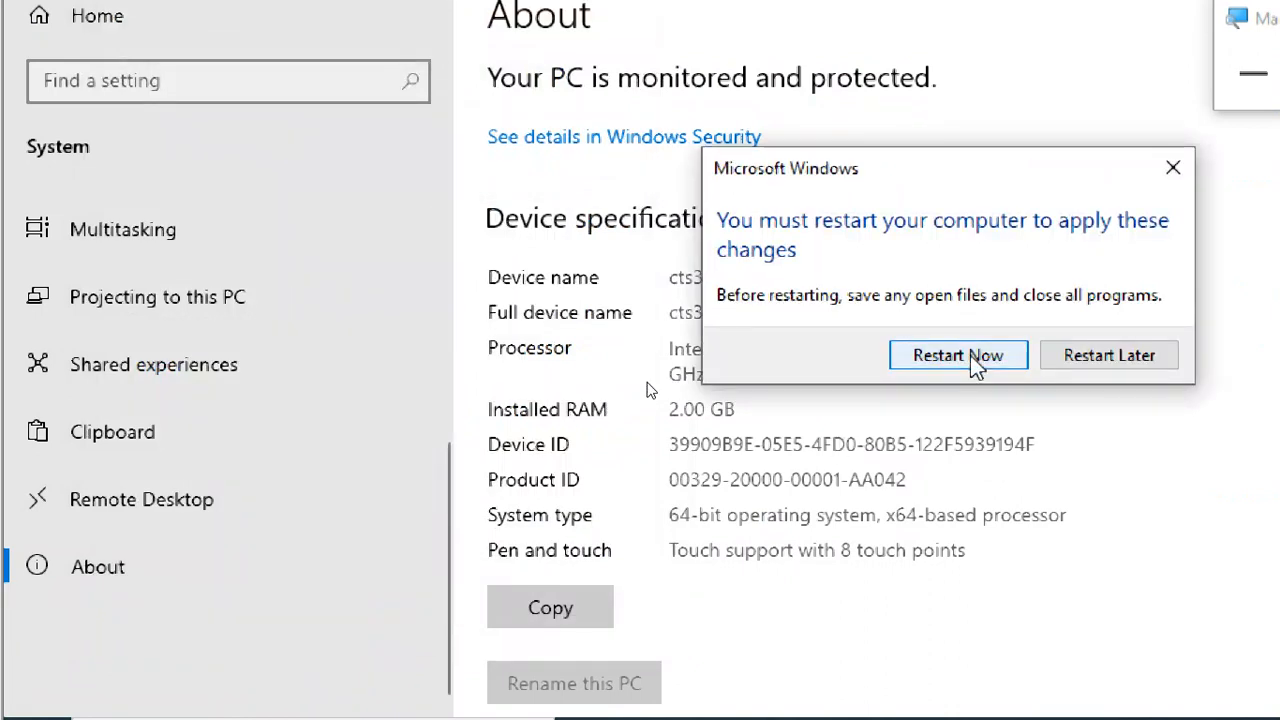
# - Restart CTS3WINC1 to apply the domain membership, and return the screen magnification to 100%
pyautogui.click(970, 355)
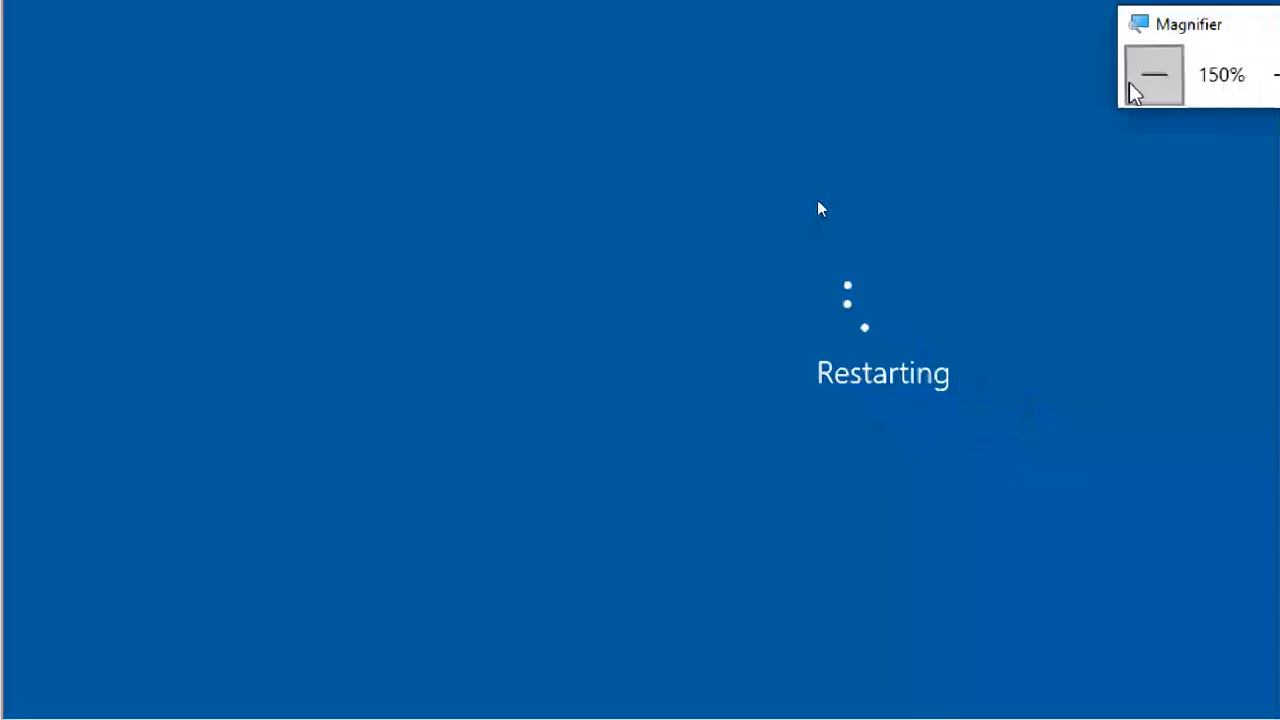
pyautogui.click(1135, 88)
pyautogui.moveTo(837, 168); pyautogui.dragTo(893, 50)
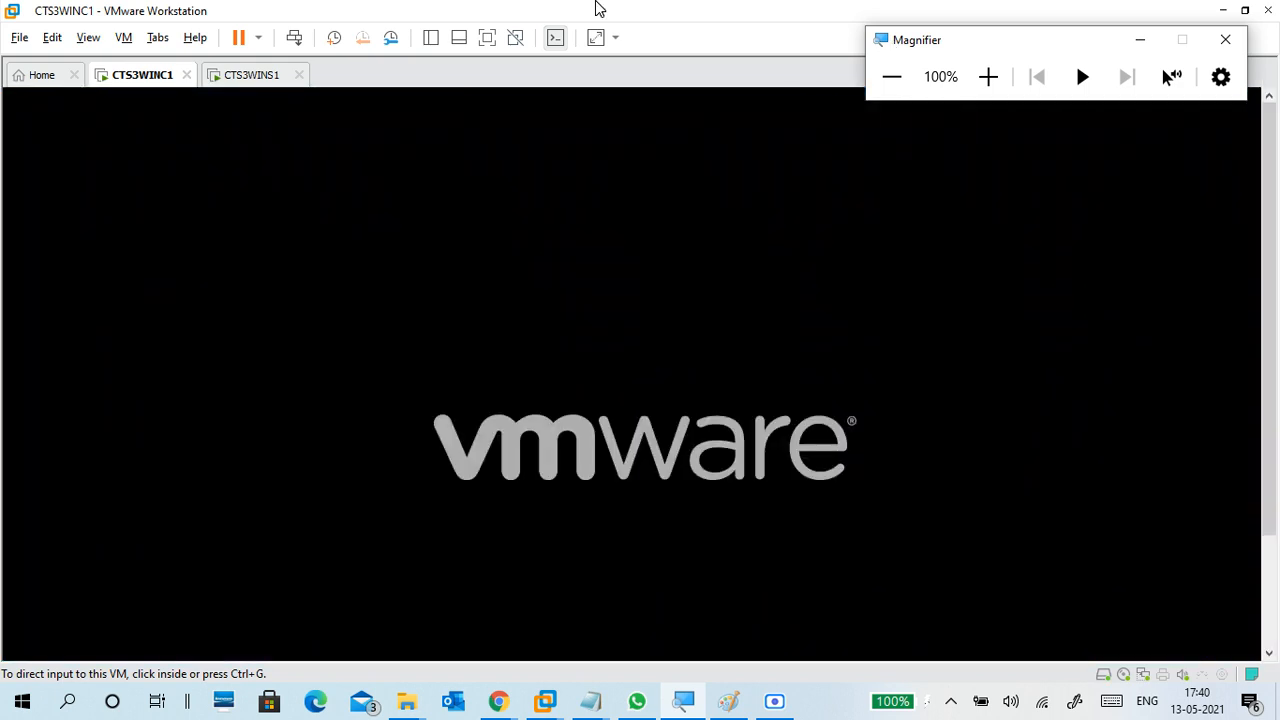
pyautogui.click(252, 76)
pyautogui.click(148, 78)
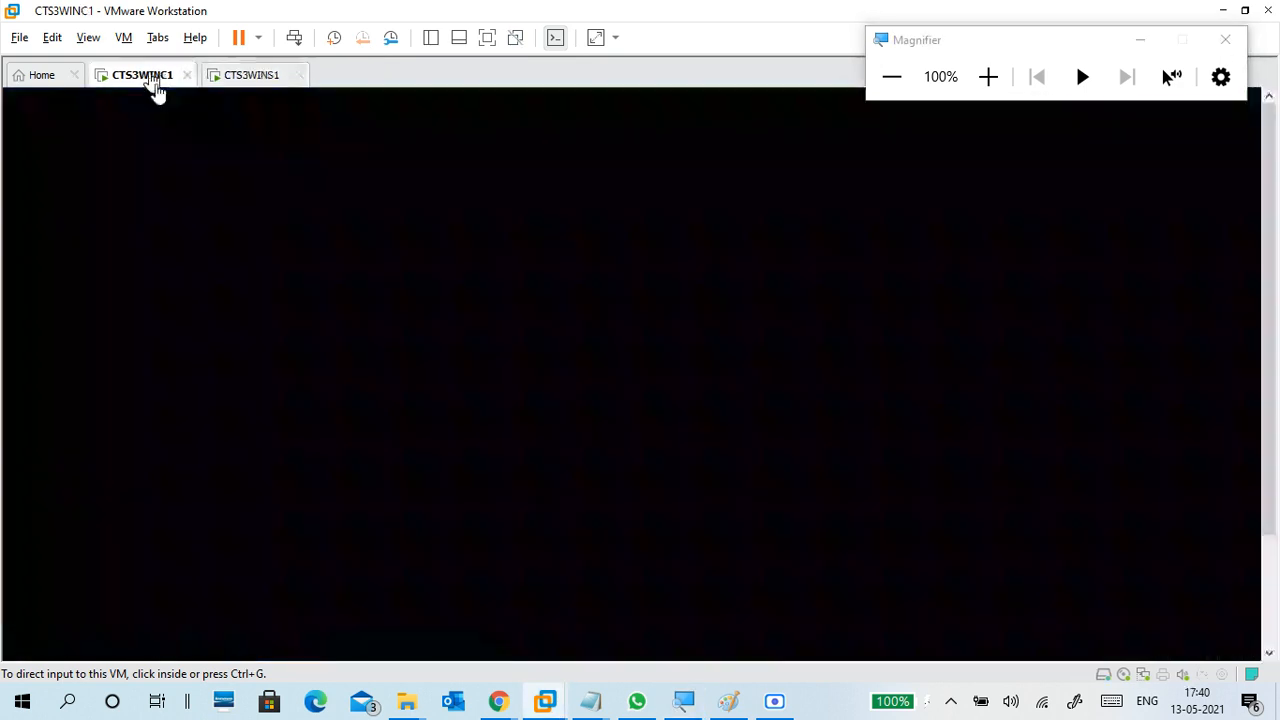
pyautogui.click(251, 78)
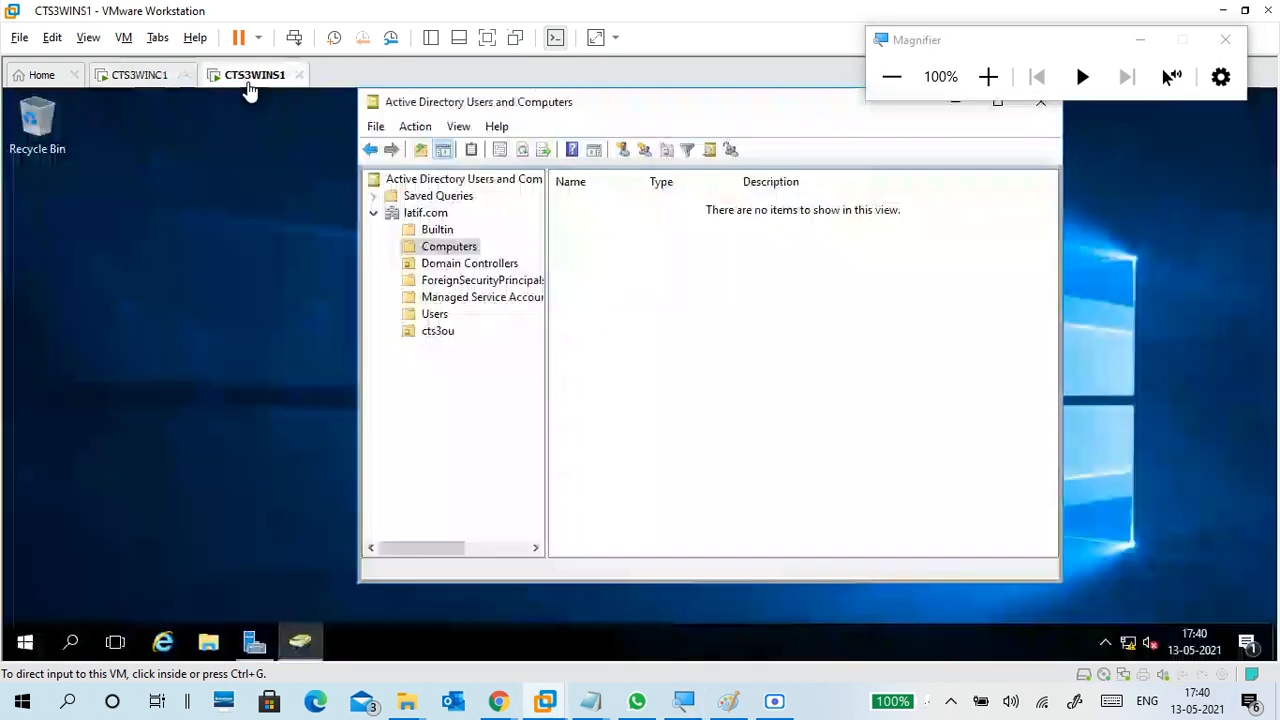
pyautogui.click(150, 78)
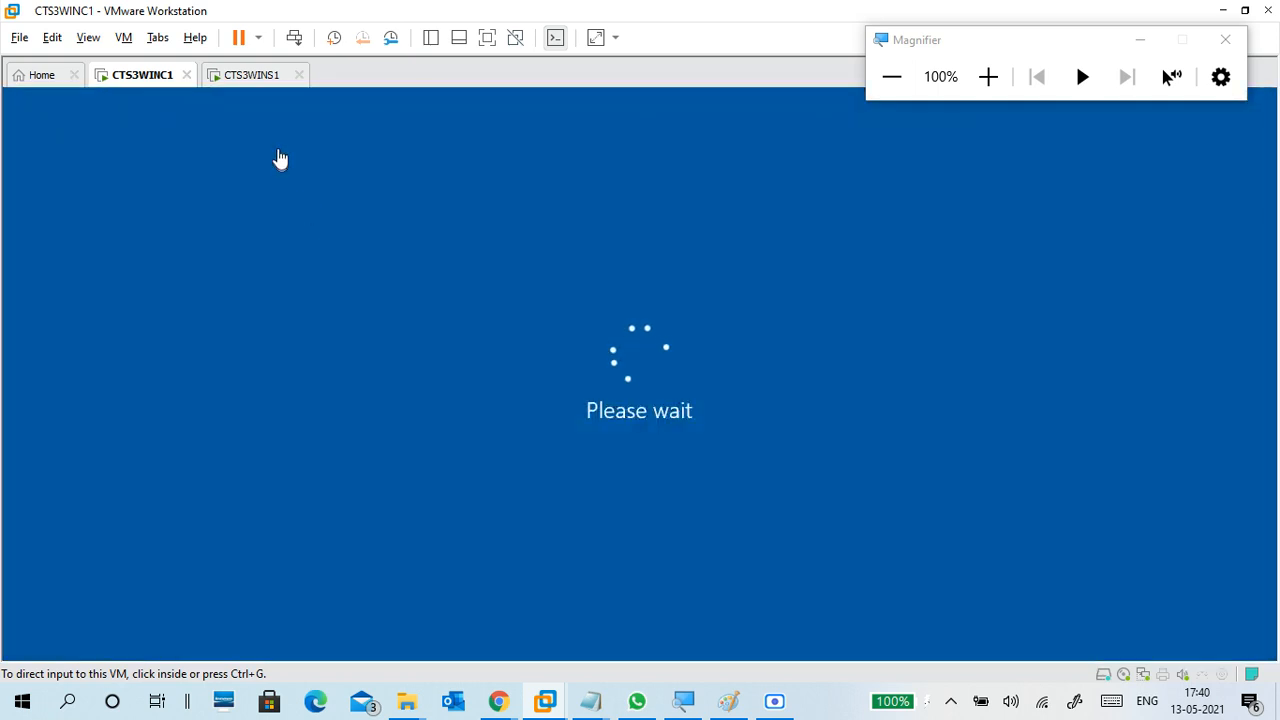
# - On CTS3WINS1, open the cts3ou organizational unit, view its user account, and magnify the screen to 150%
pyautogui.click(256, 77)
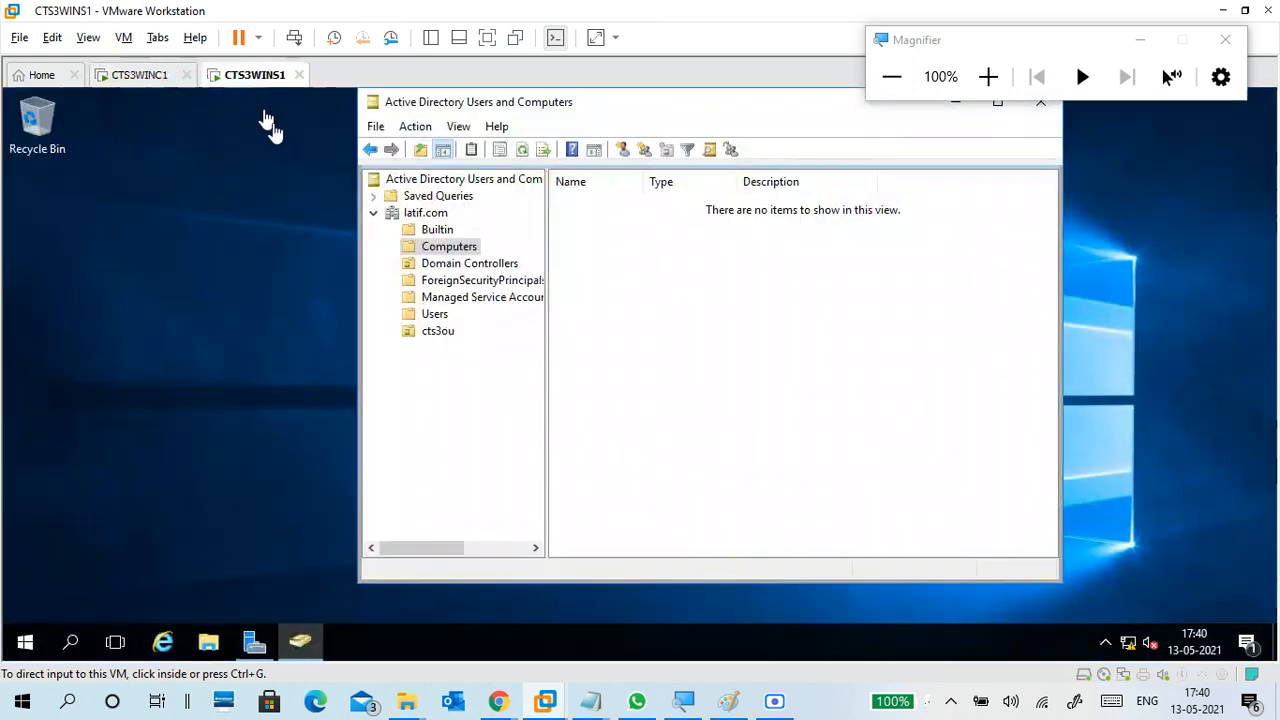
pyautogui.click(476, 340)
pyautogui.click(600, 204)
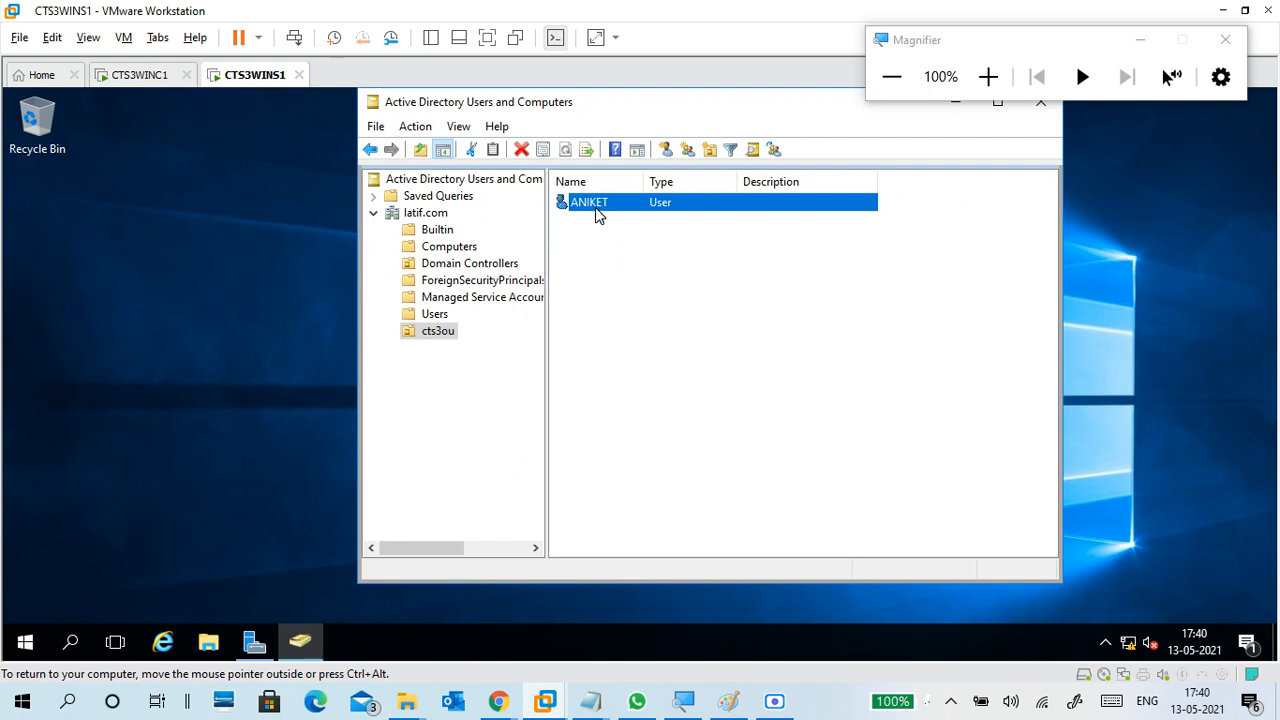
pyautogui.click(988, 77)
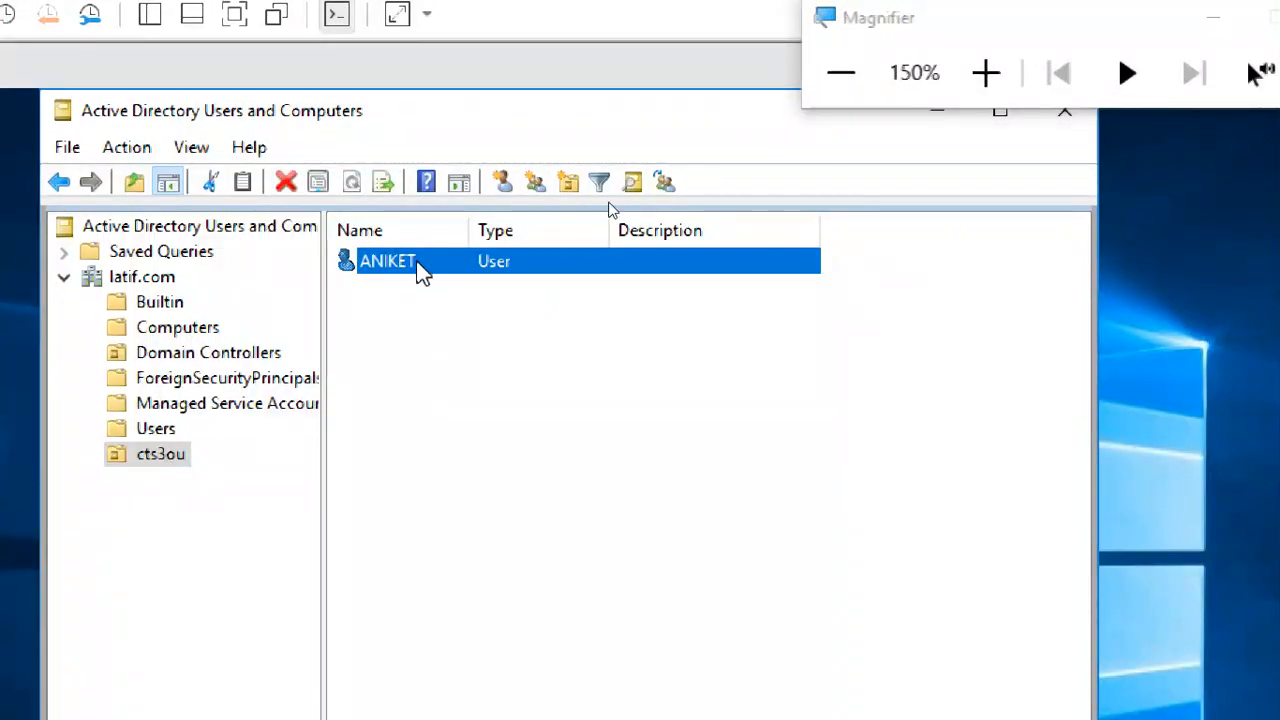
pyautogui.click(410, 314)
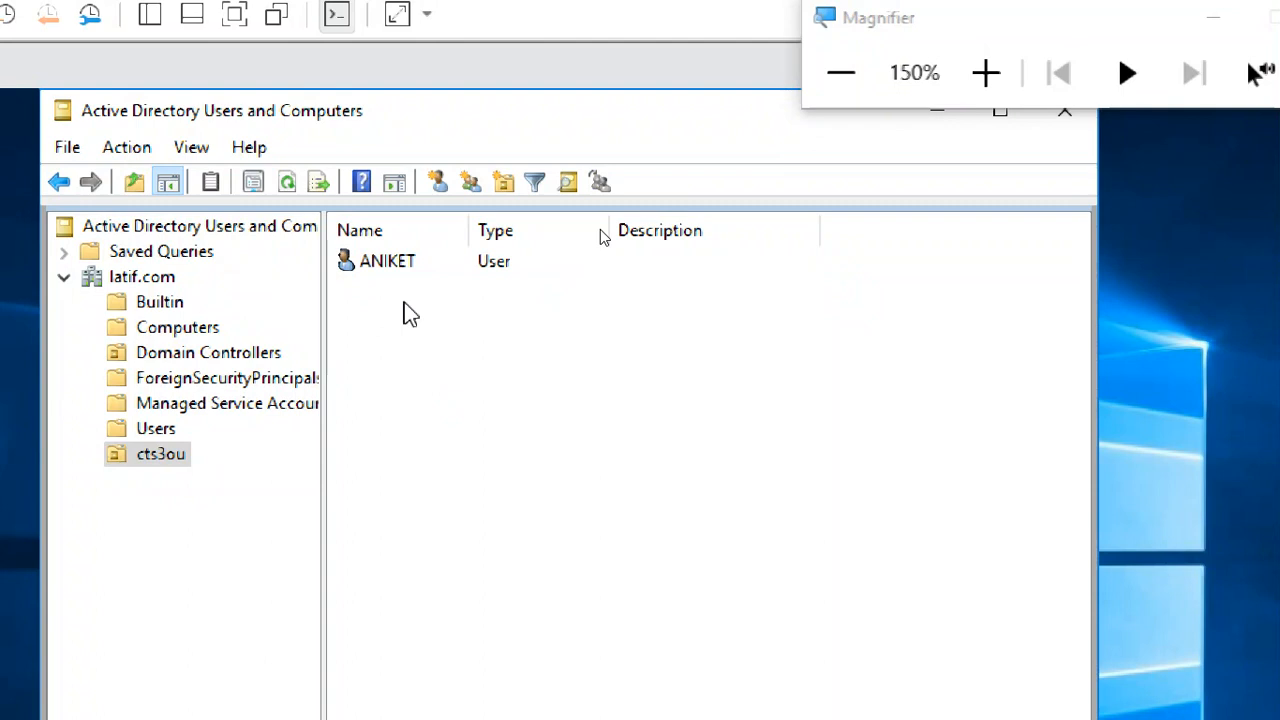
# - Open the Computers container under latif.com, refresh its contents, and check the computer entry for the client
pyautogui.click(213, 331)
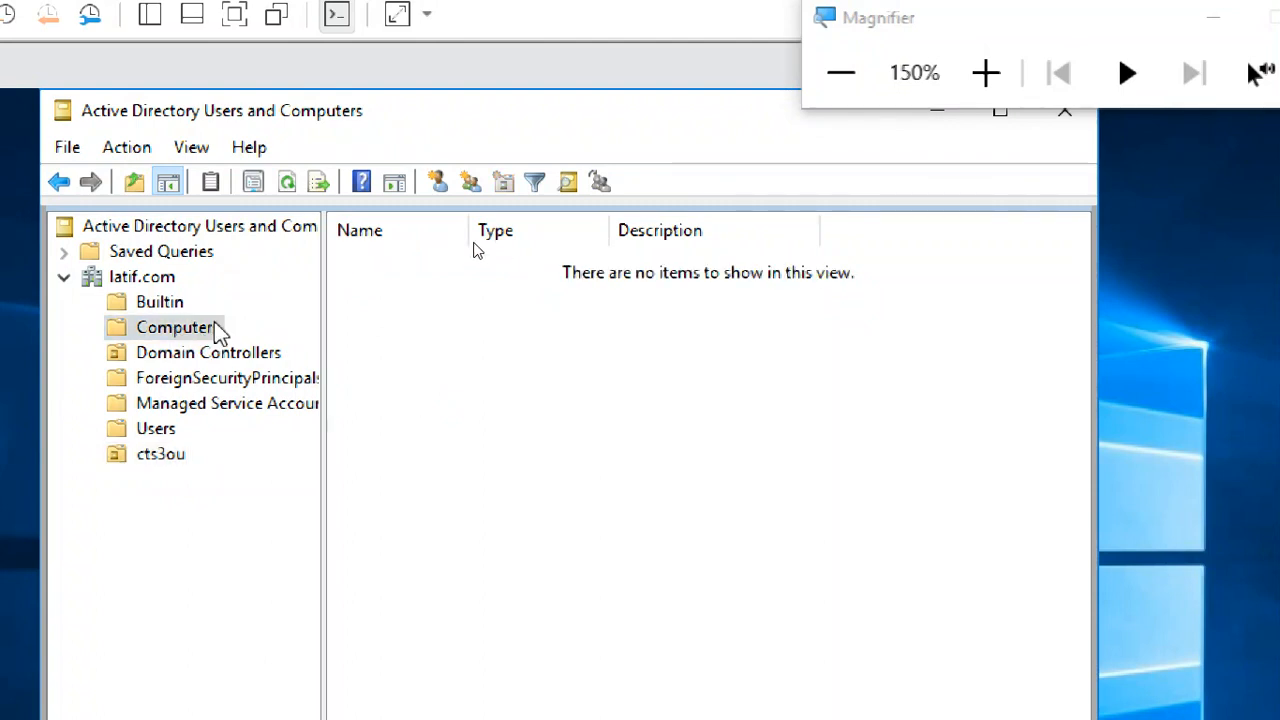
pyautogui.click(287, 182)
pyautogui.click(598, 261)
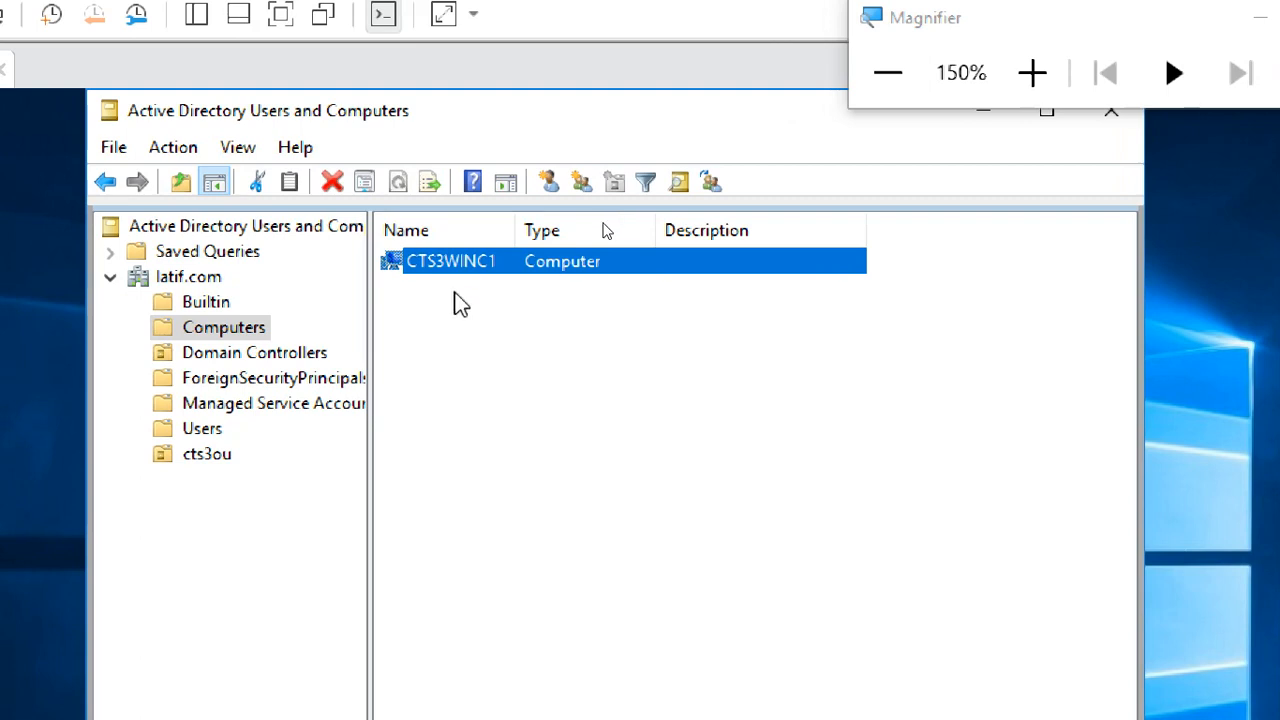
pyautogui.click(466, 339)
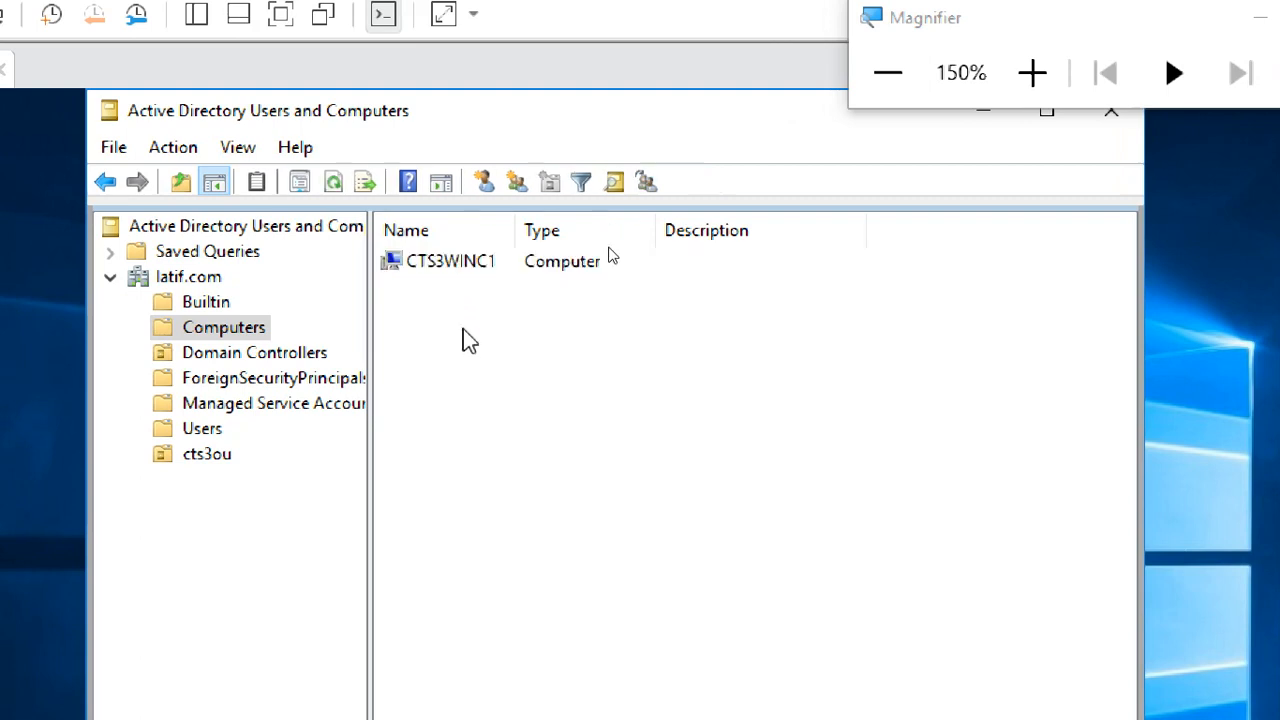
# - Review the CTS3WINC1 computer object's general, operating system, delegation, location and management properties, and close them unchanged
pyautogui.click(474, 266)
pyautogui.doubleClick(474, 266)
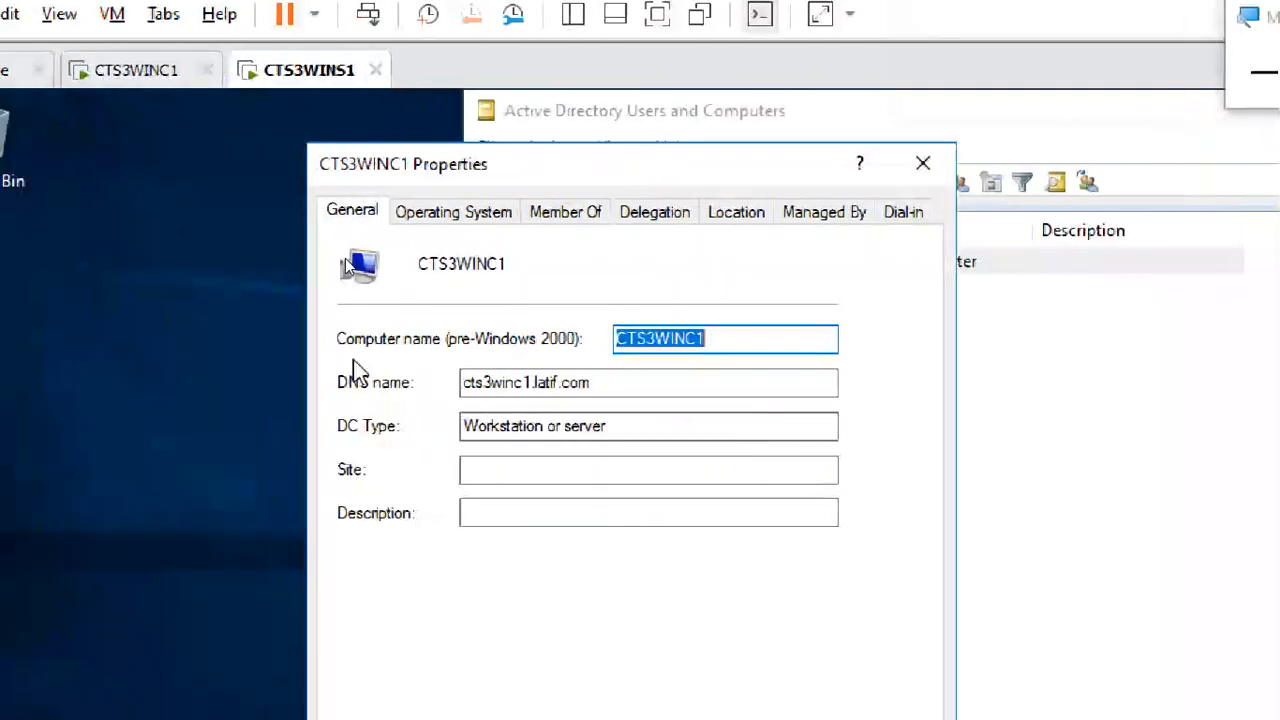
pyautogui.click(491, 216)
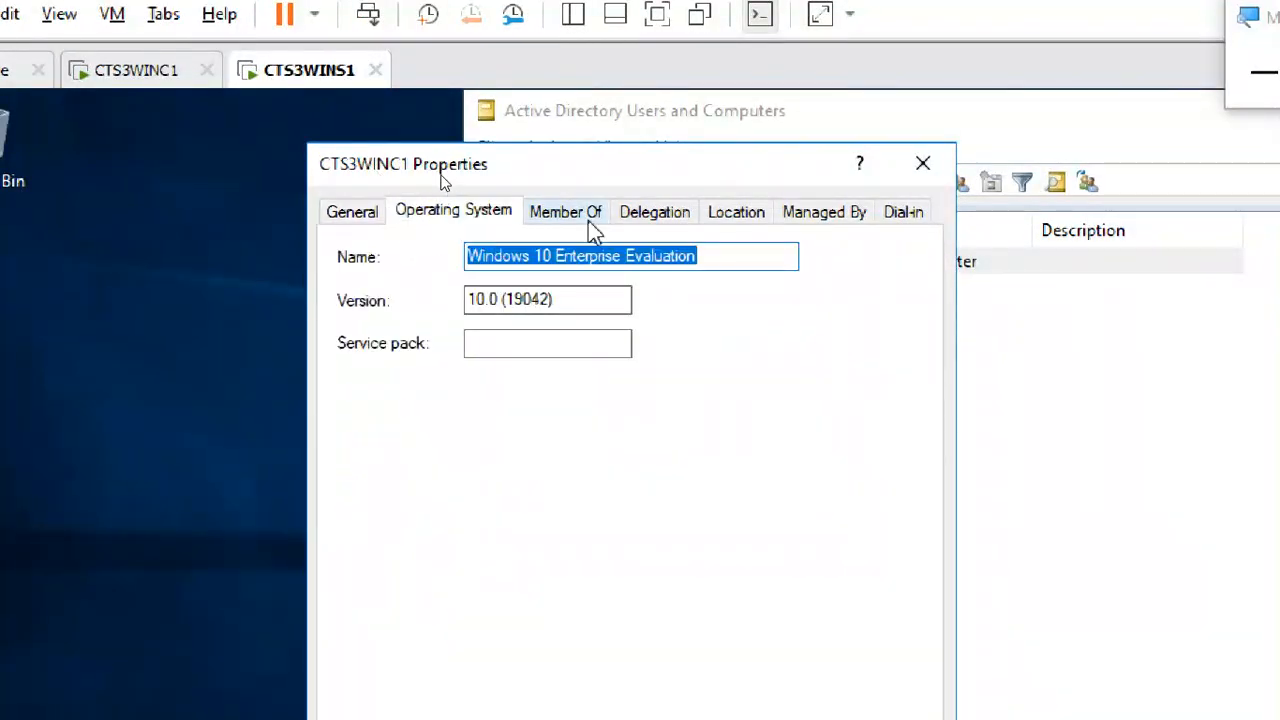
pyautogui.click(590, 256)
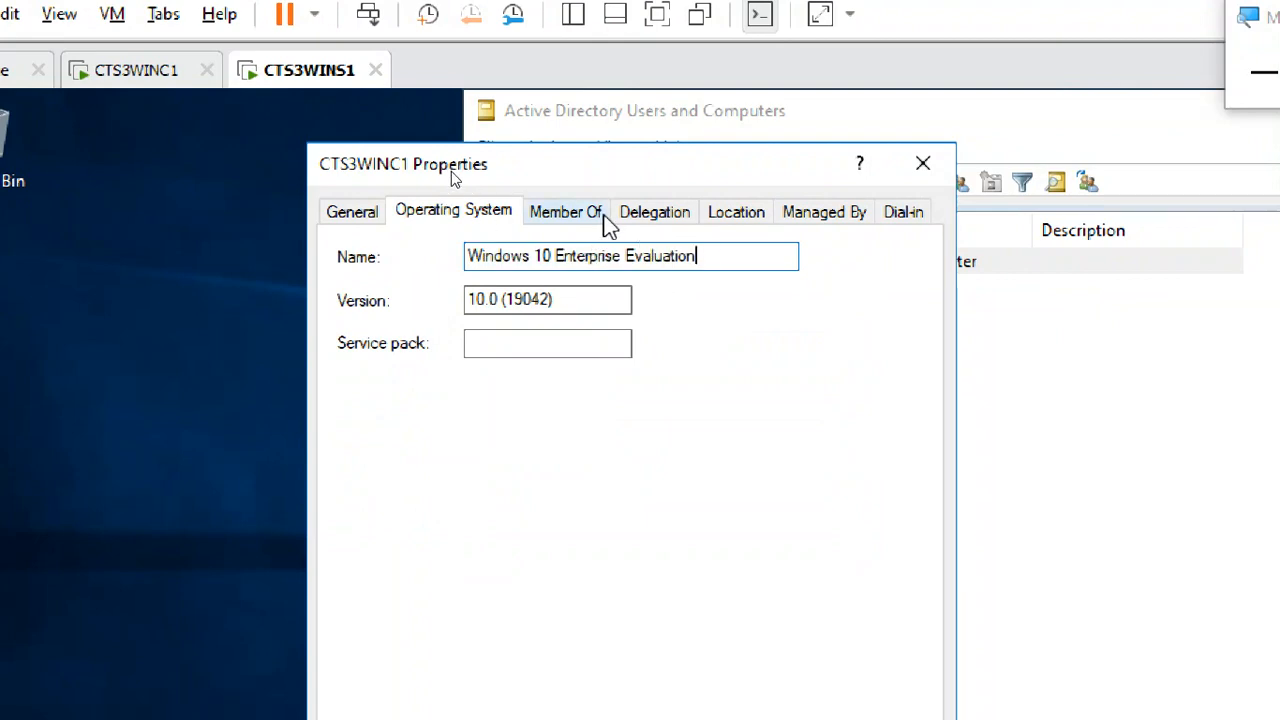
pyautogui.click(665, 214)
pyautogui.click(758, 222)
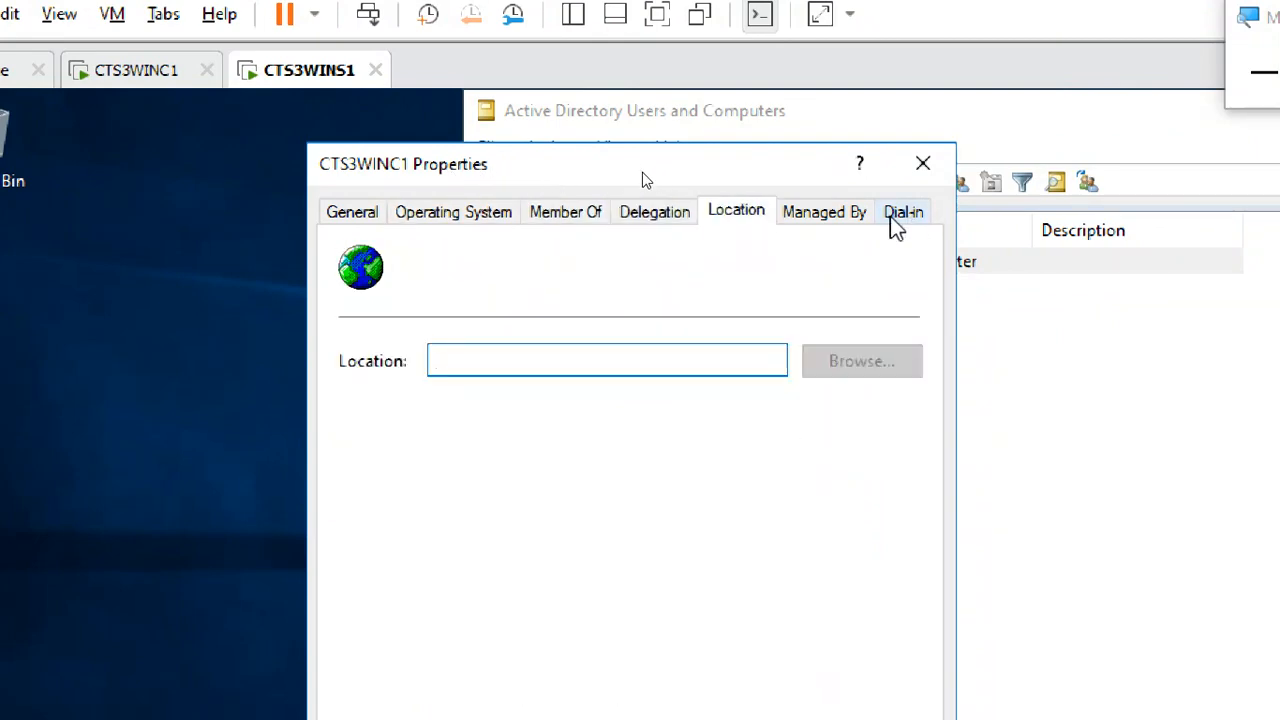
pyautogui.click(850, 222)
pyautogui.click(345, 212)
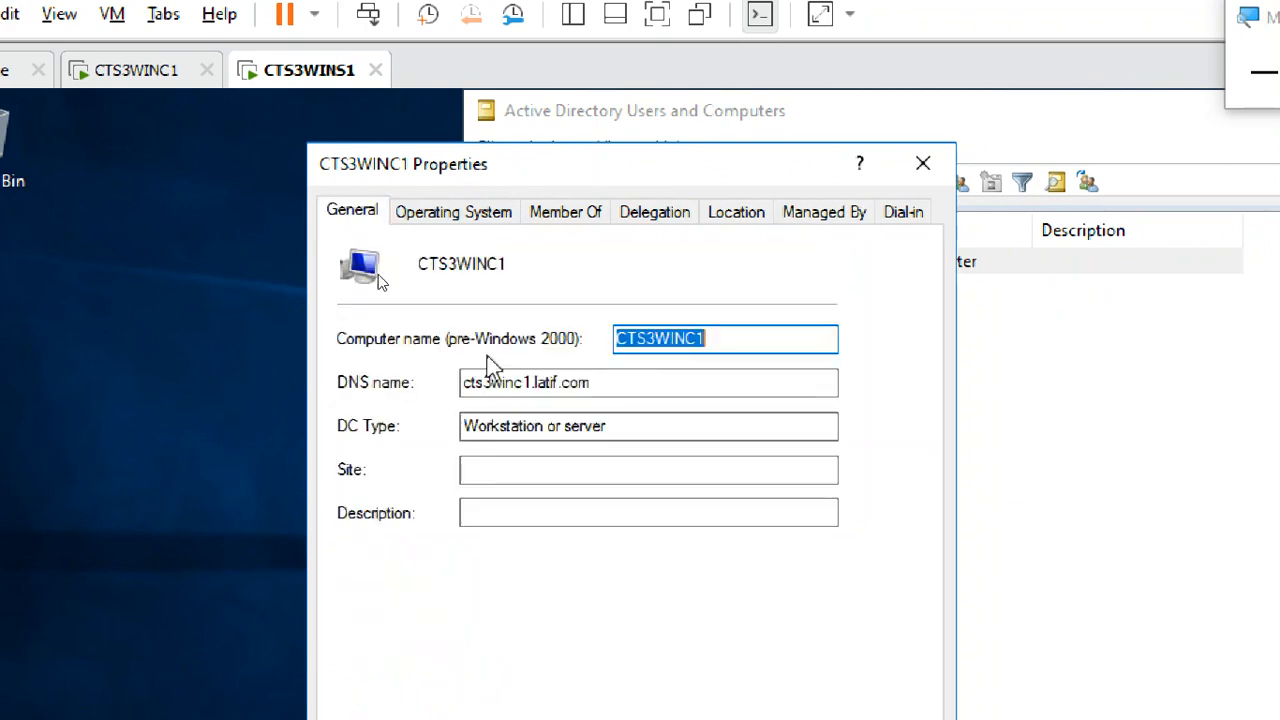
pyautogui.click(750, 345)
pyautogui.click(458, 212)
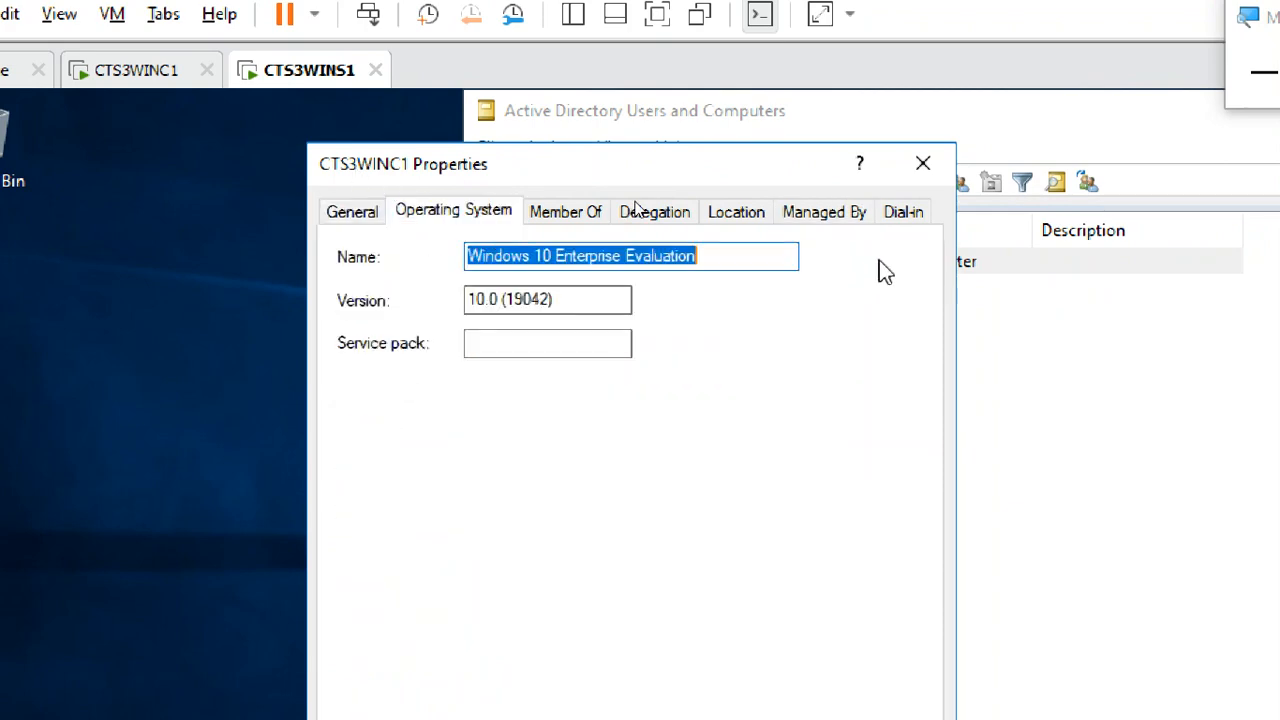
pyautogui.click(922, 166)
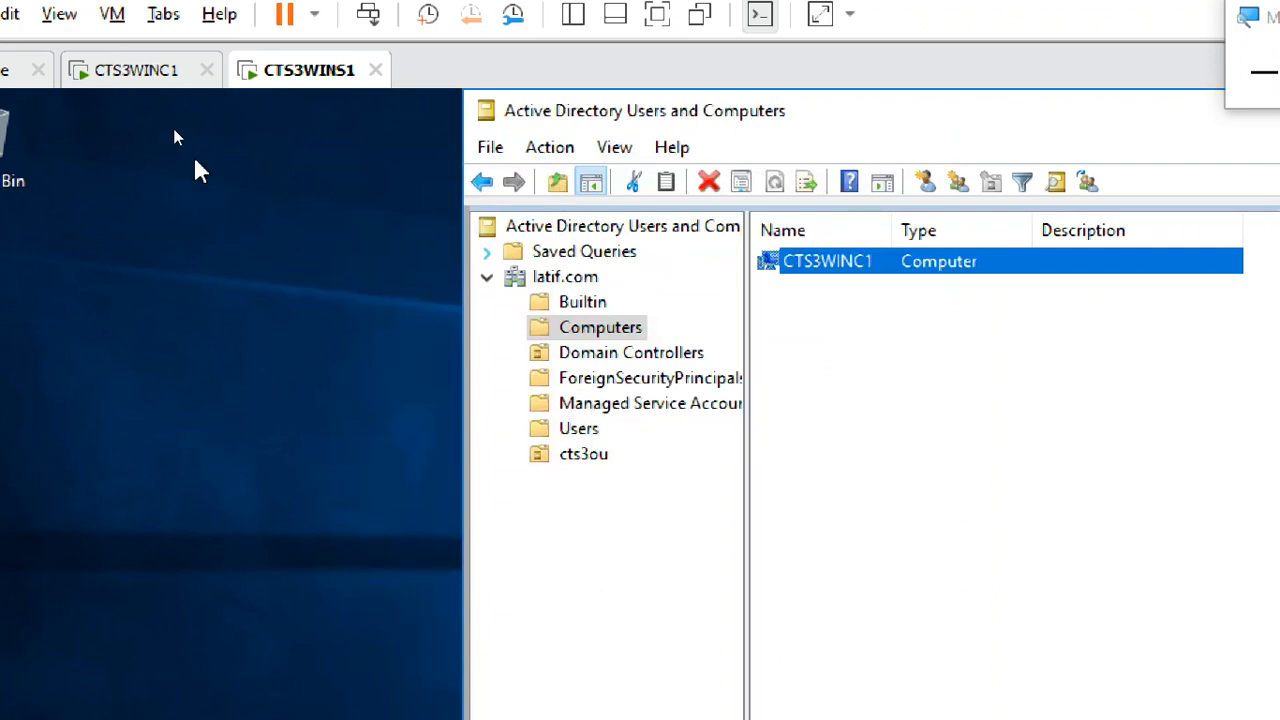
# - Dismiss the lock screen on CTS3WINC1, and look up the user account in cts3ou on CTS3WINS1
pyautogui.click(136, 78)
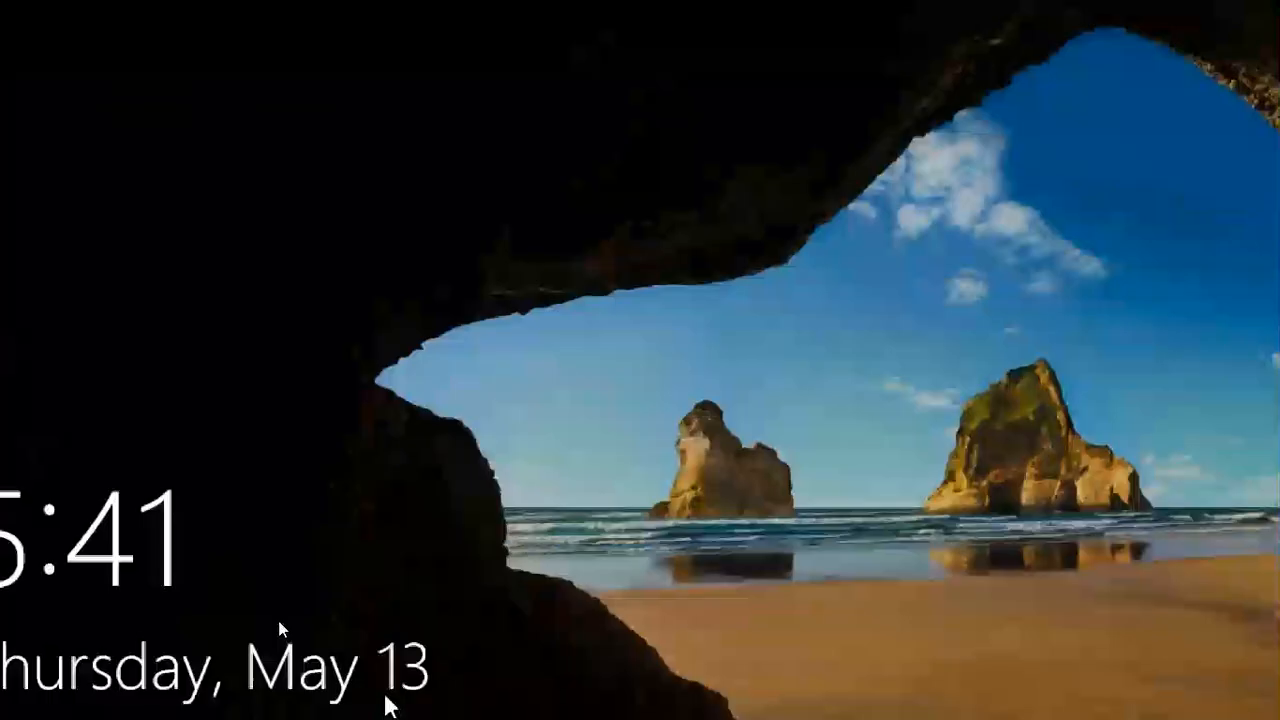
pyautogui.click(362, 504)
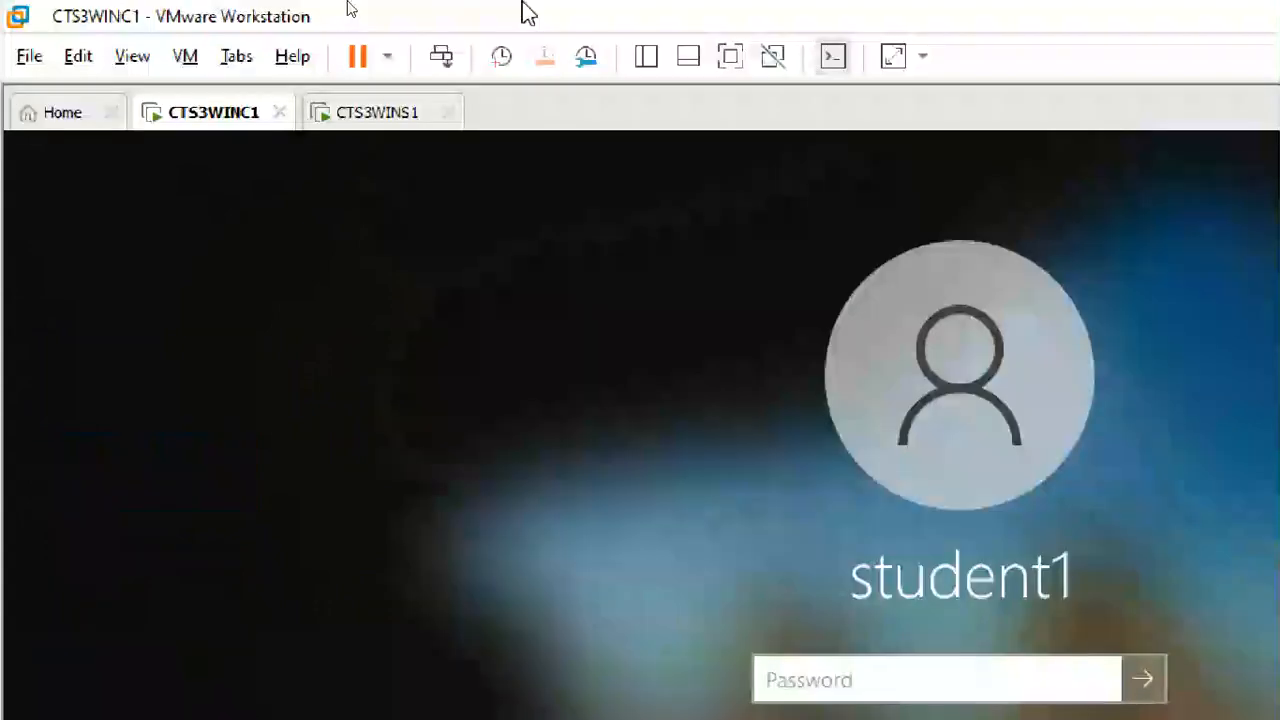
pyautogui.click(374, 114)
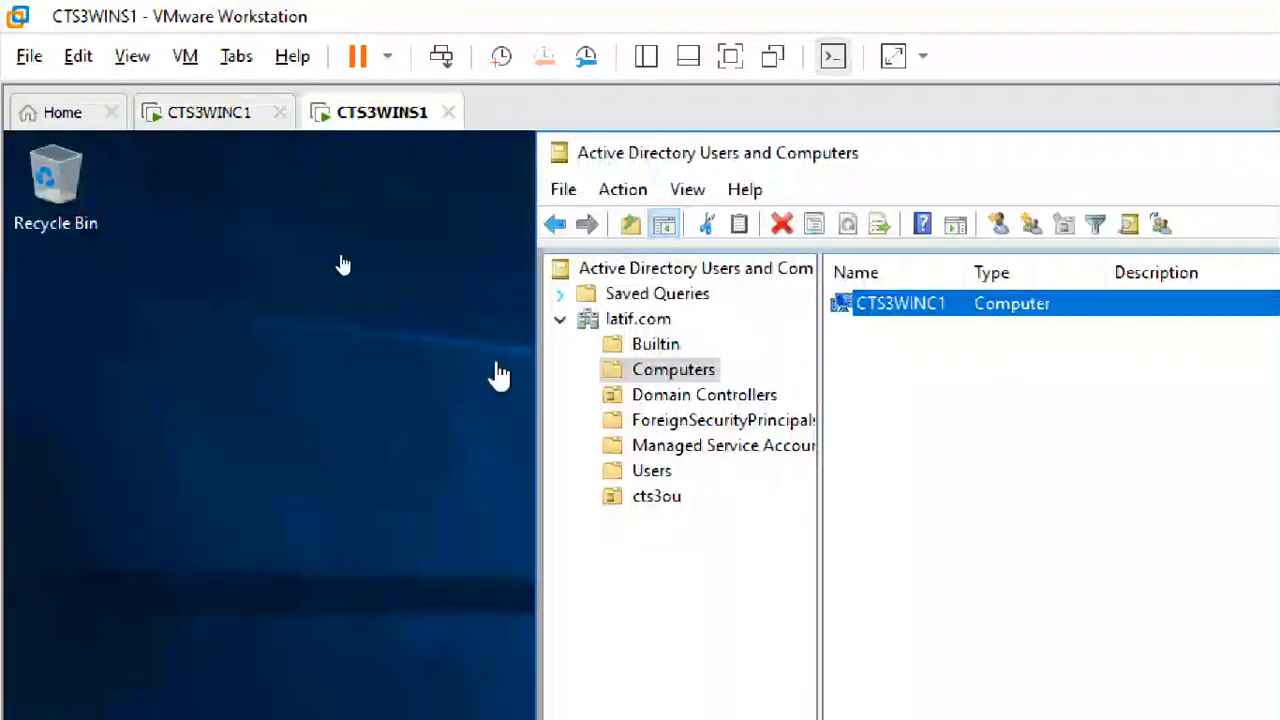
pyautogui.click(656, 497)
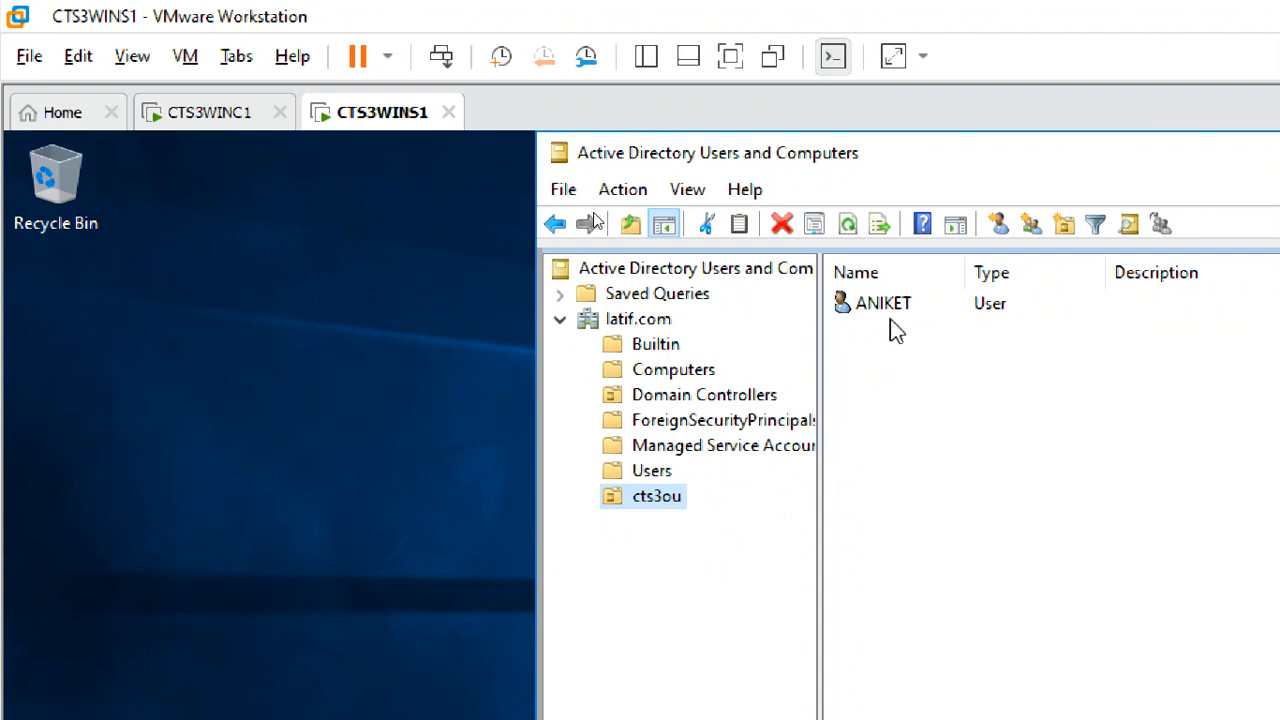
# - Return to CTS3WINC1 and choose Other user as the account to sign in
pyautogui.click(201, 122)
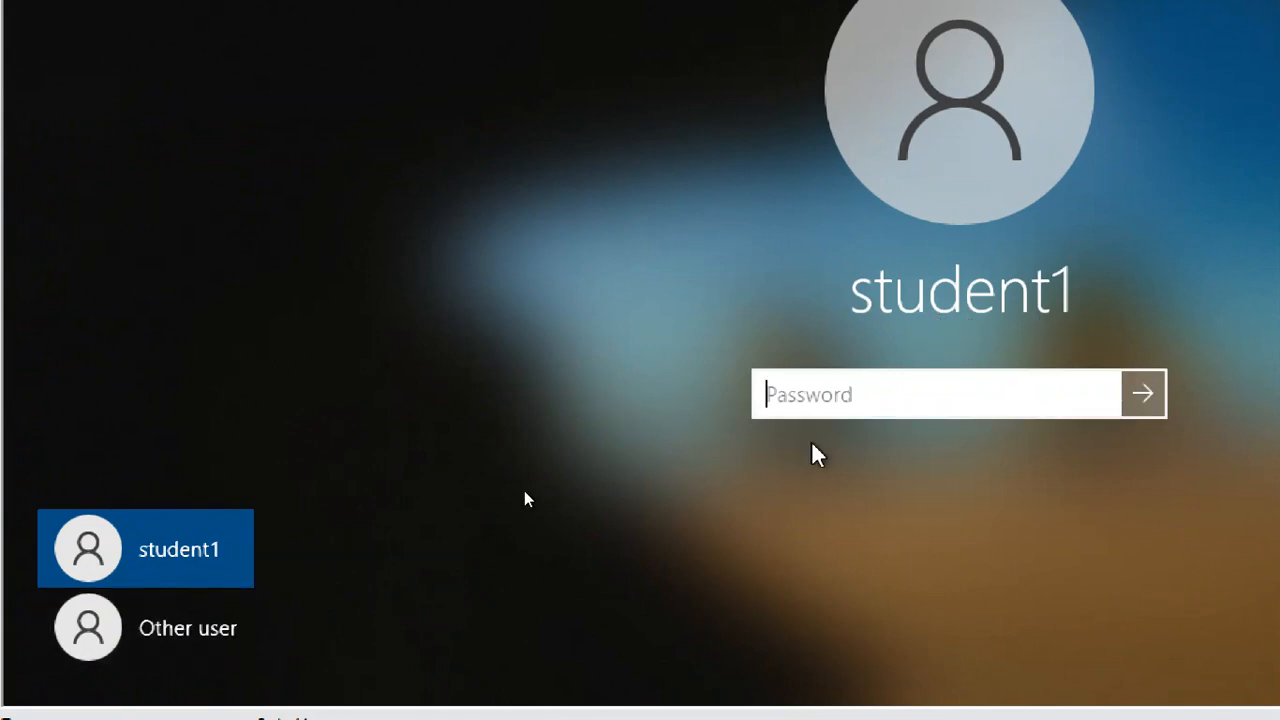
pyautogui.click(126, 632)
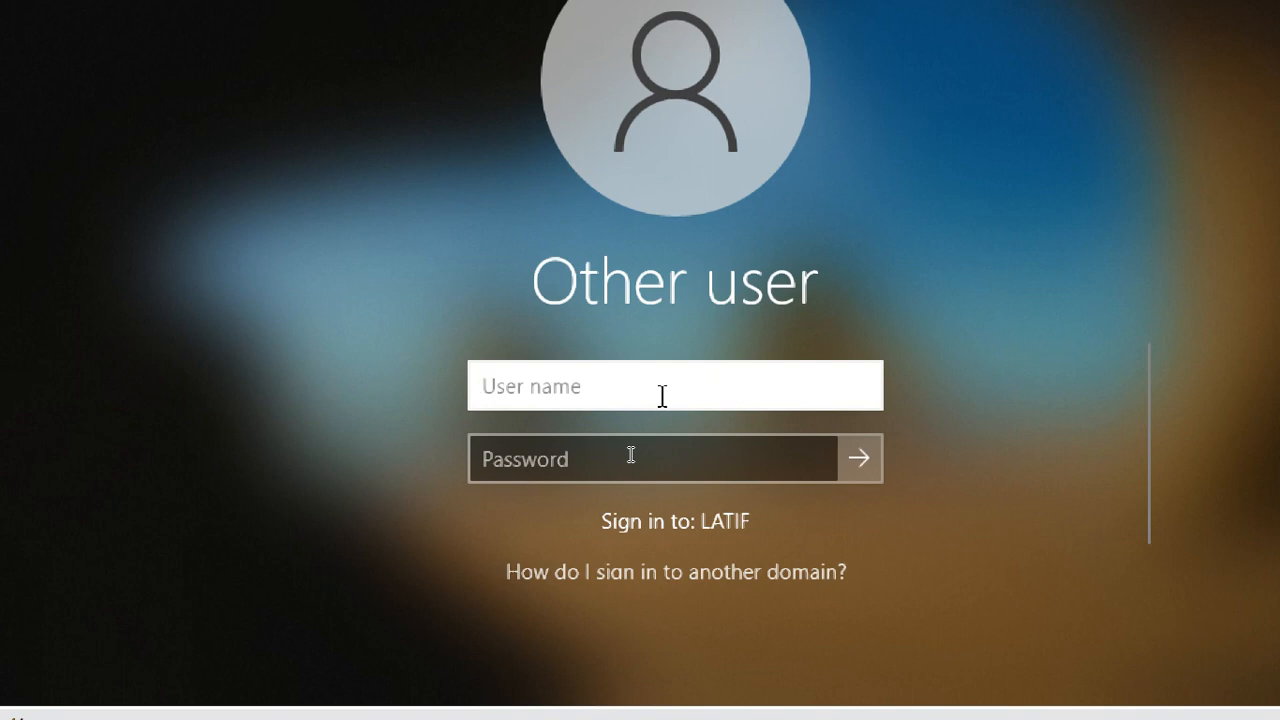
pyautogui.write('latif')
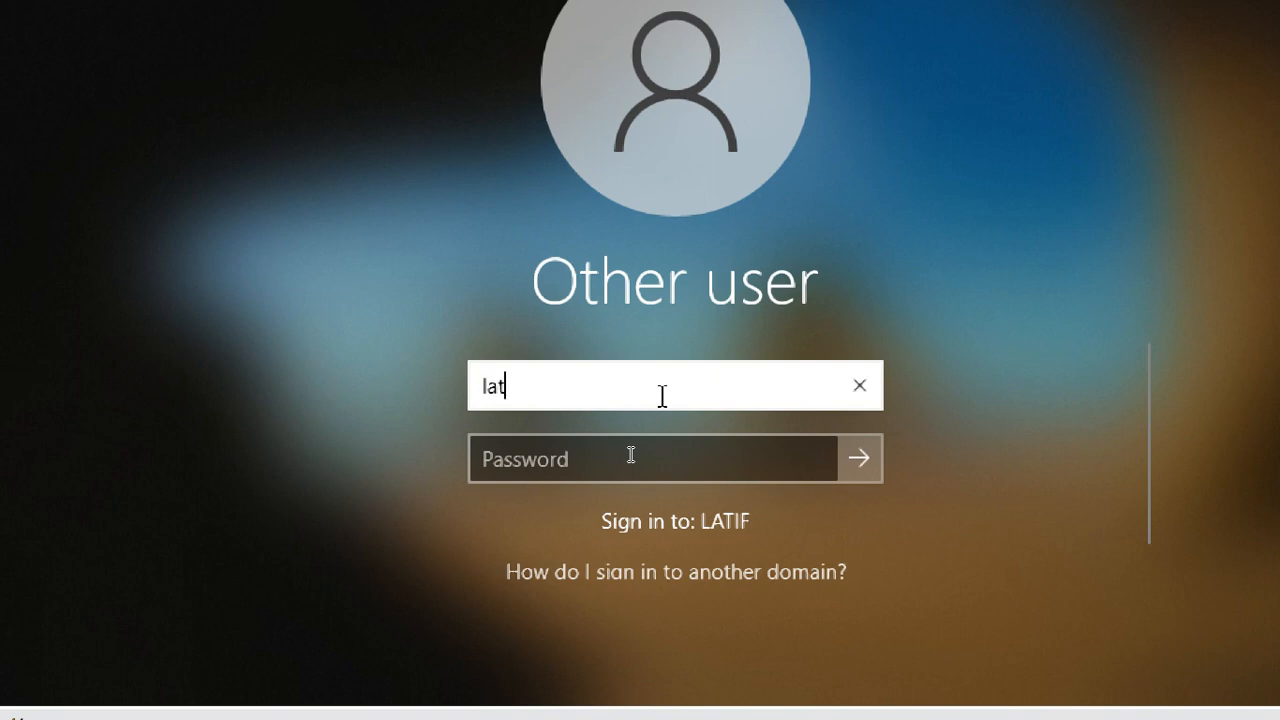
pyautogui.press('BackSpace')
pyautogui.press('BackSpace')
pyautogui.press('BackSpace')
pyautogui.write('l')
pyautogui.press('BackSpace')
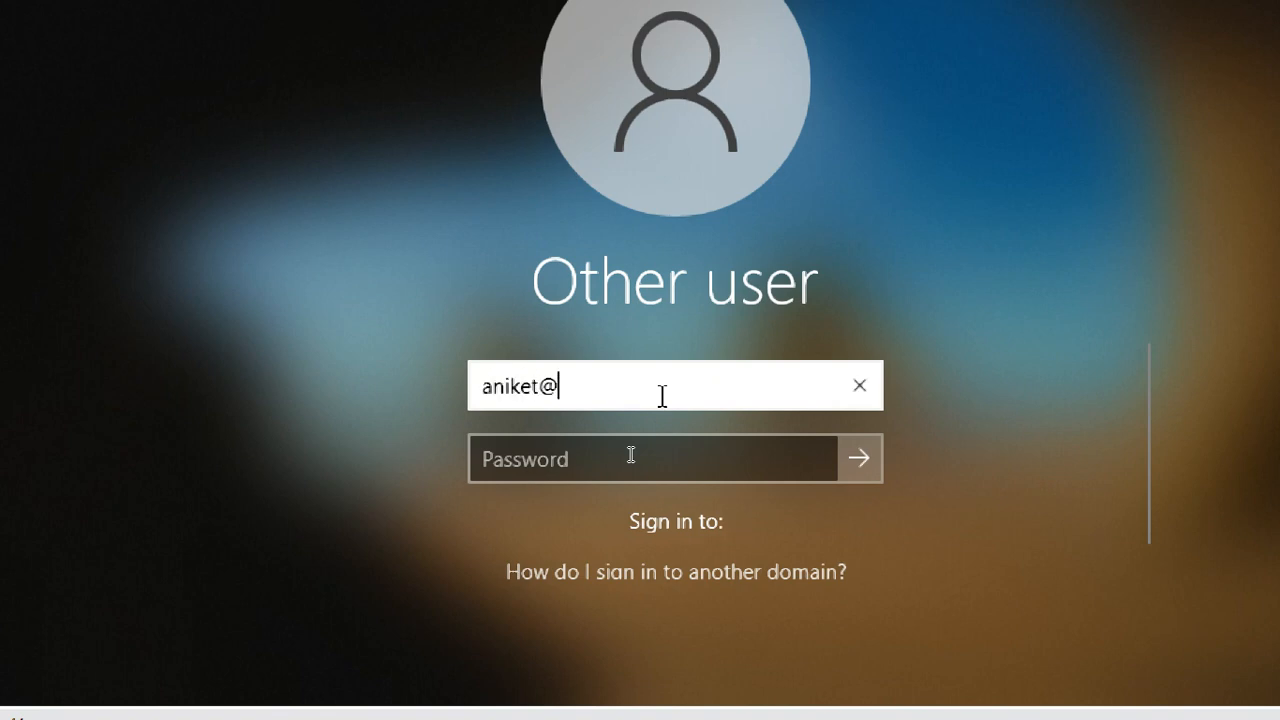
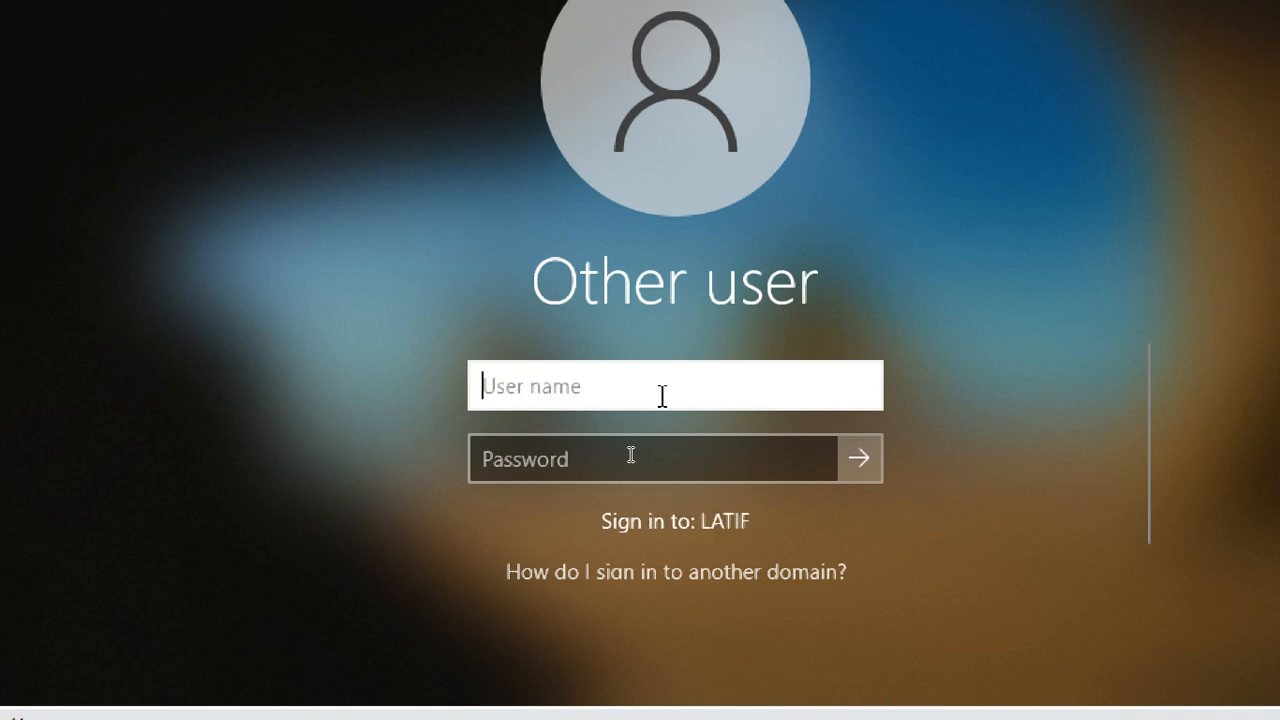
# - Try the domain user's name in the latif\username sign-in format twice, clearing the user name each time
pyautogui.write('latif\\')
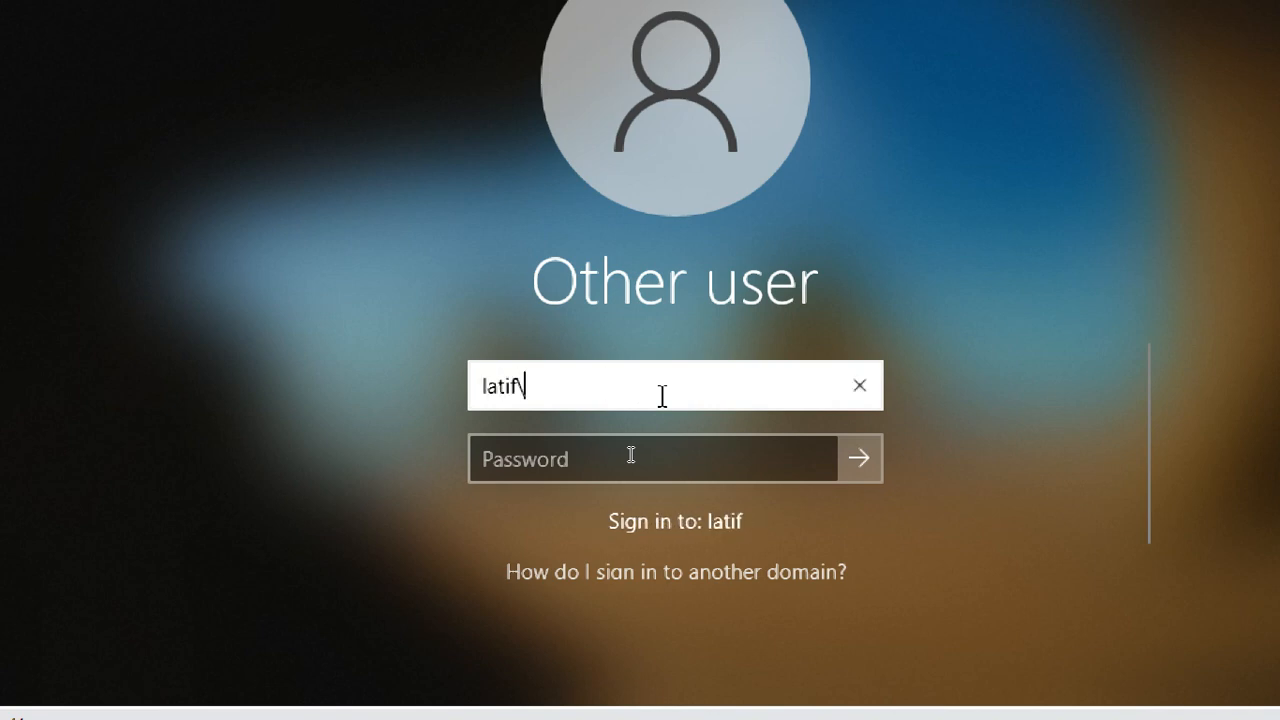
pyautogui.write('aniket')
pyautogui.press('BackSpace')
pyautogui.press('BackSpace')
pyautogui.press('BackSpace')
pyautogui.press('BackSpace')
pyautogui.press('BackSpace')
pyautogui.press('BackSpace')
pyautogui.press('BackSpace')
pyautogui.press('BackSpace')
pyautogui.press('BackSpace')
pyautogui.press('BackSpace')
pyautogui.press('BackSpace')
pyautogui.press('BackSpace')
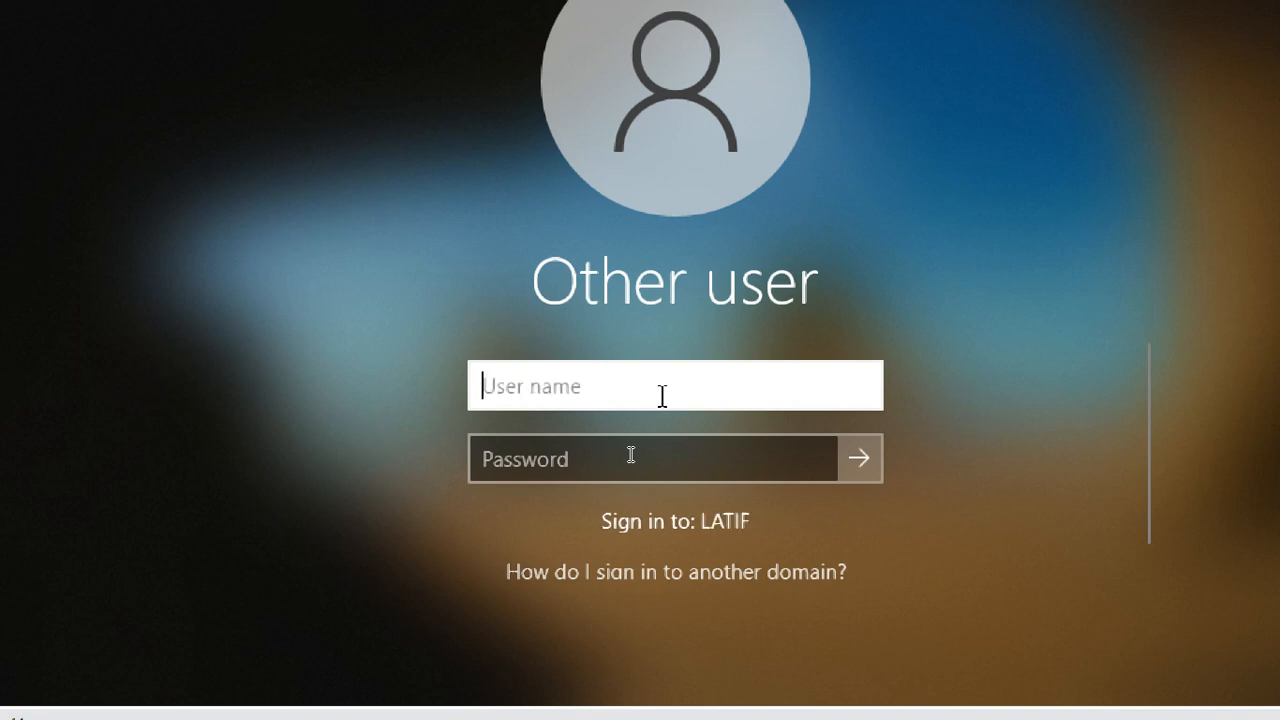
pyautogui.write('latif')
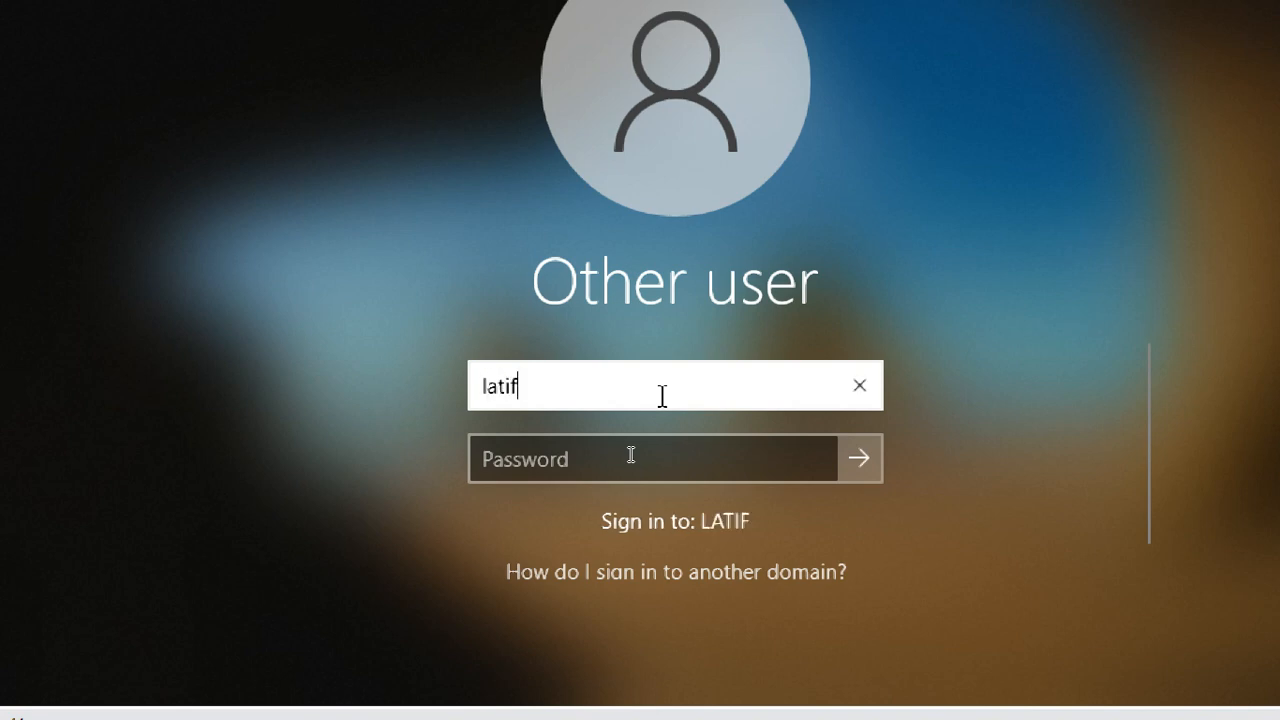
pyautogui.write('\\aniket')
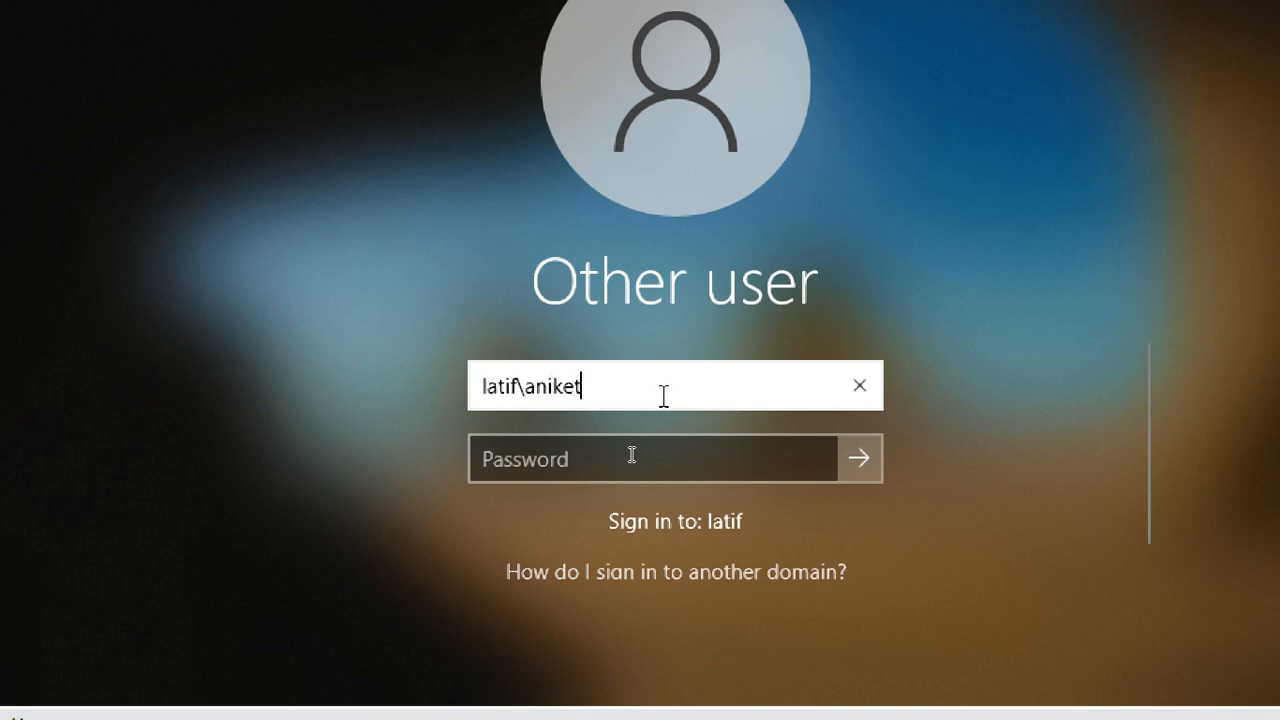
pyautogui.press('BackSpace')
pyautogui.press('BackSpace')
pyautogui.press('BackSpace')
pyautogui.press('BackSpace')
pyautogui.press('BackSpace')
pyautogui.press('BackSpace')
pyautogui.press('BackSpace')
pyautogui.press('BackSpace')
pyautogui.press('BackSpace')
pyautogui.press('BackSpace')
pyautogui.press('BackSpace')
pyautogui.press('BackSpace')
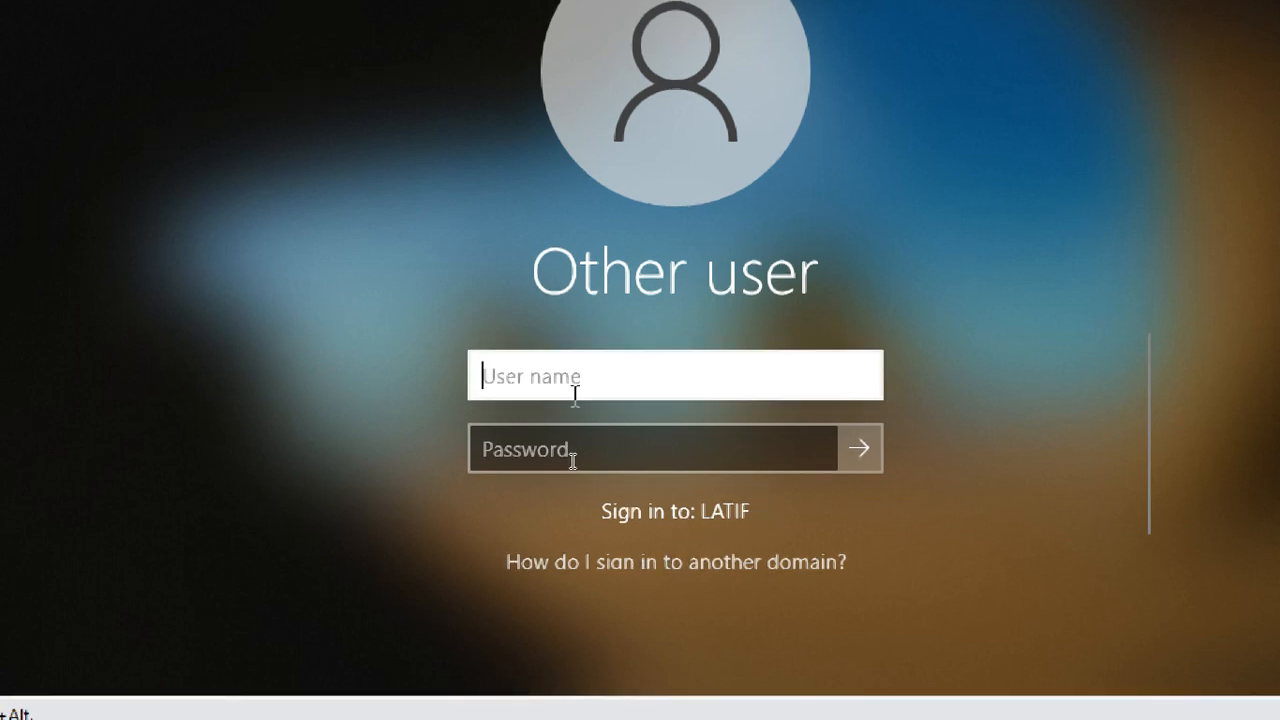
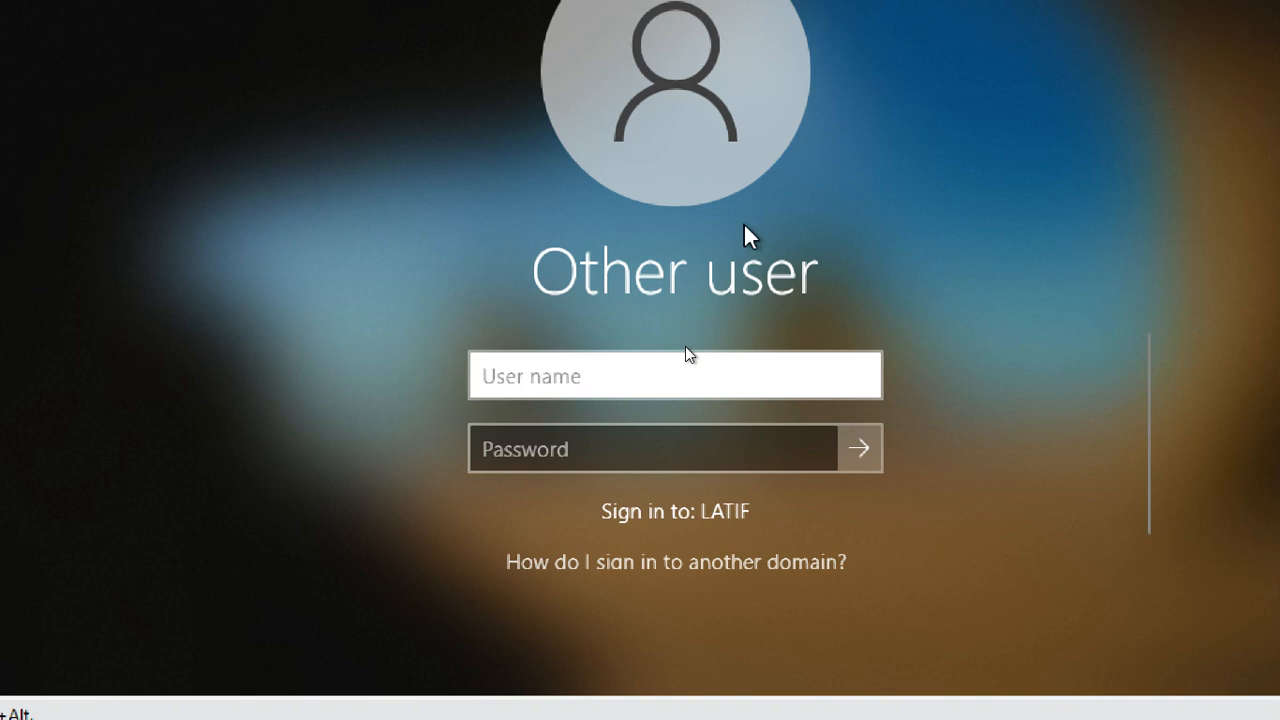
# - Try to sign in to LATIF with the plain user name and the account password, revealing the password before submitting
pyautogui.write('aniket')
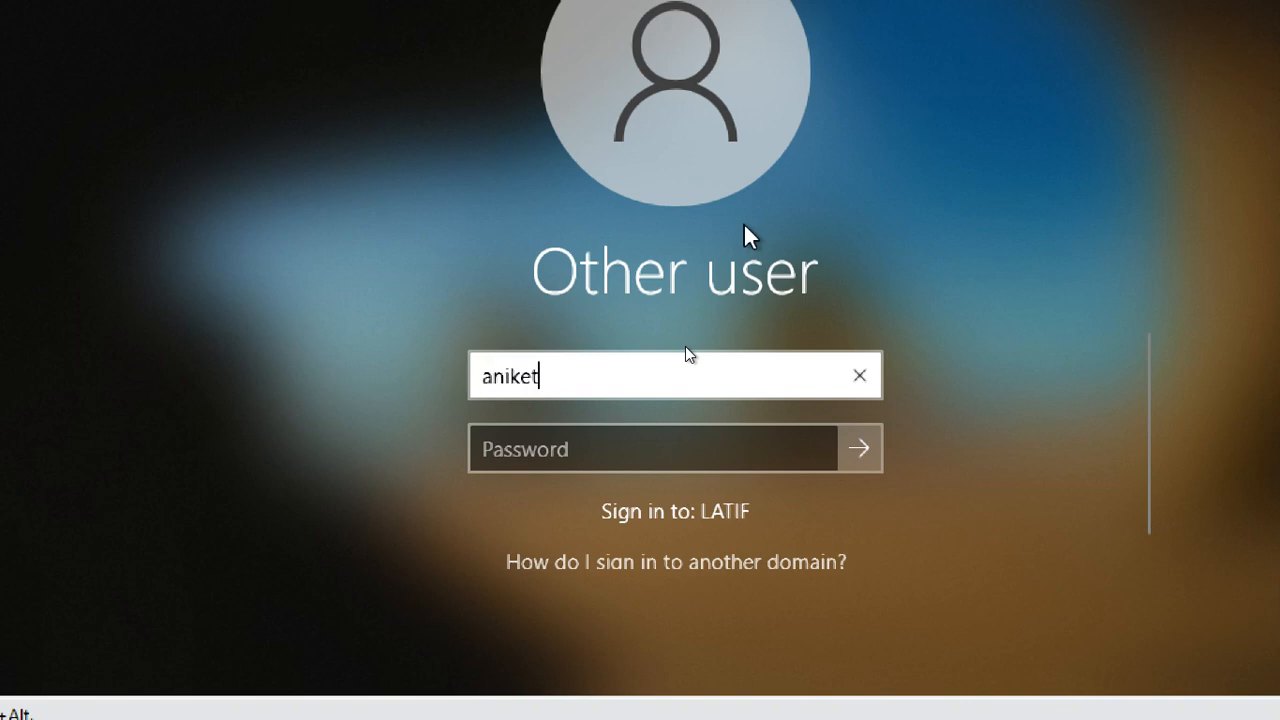
pyautogui.press('Tab')
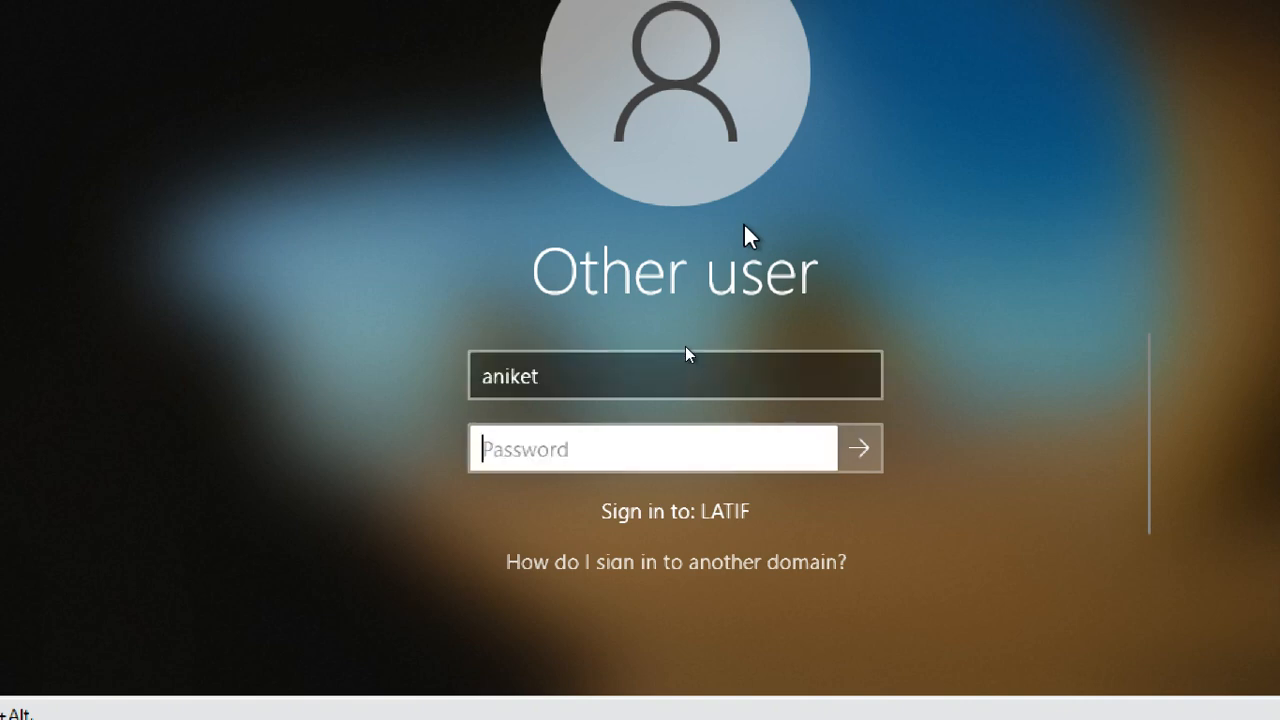
pyautogui.write('*****')
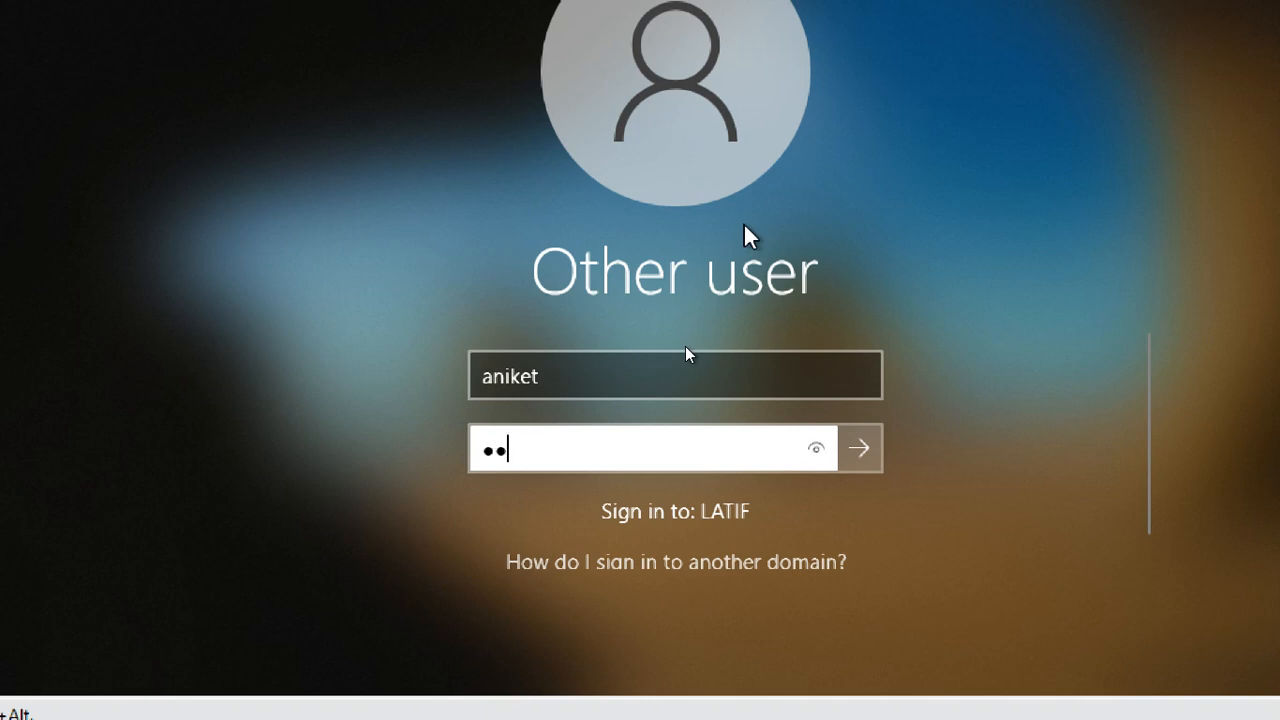
pyautogui.write('****')
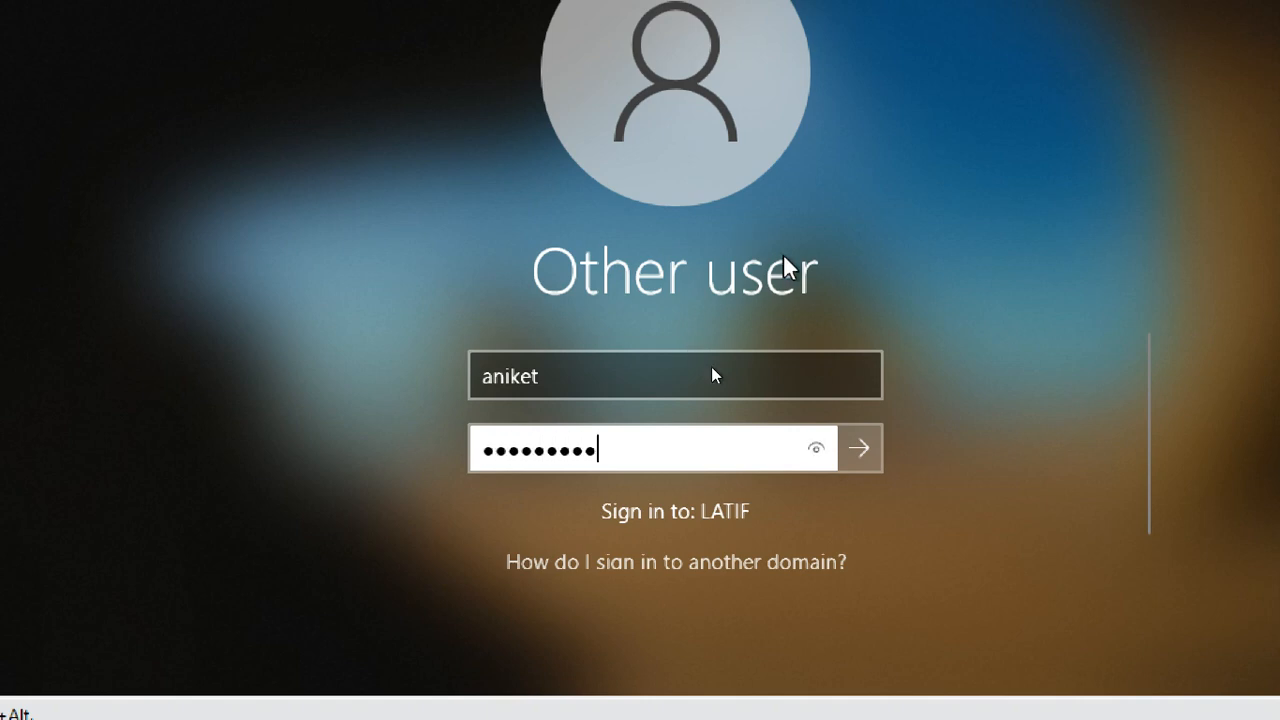
pyautogui.click(808, 450)
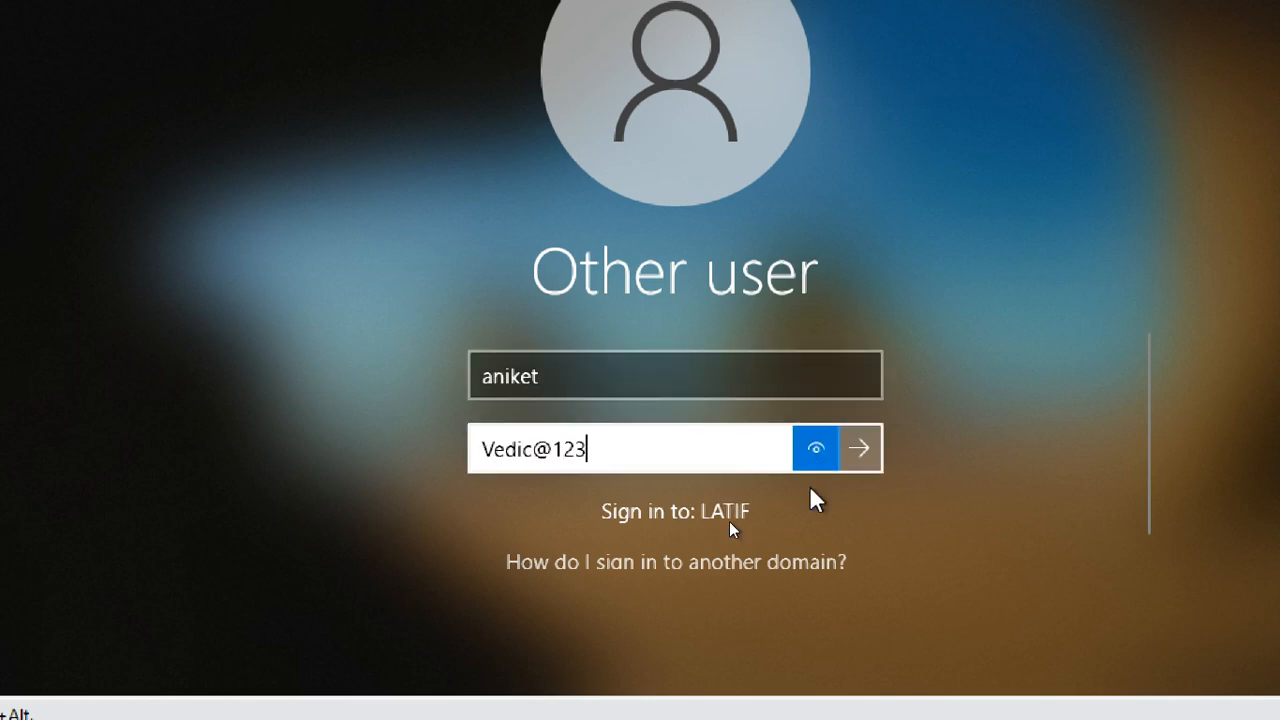
pyautogui.press('Return')
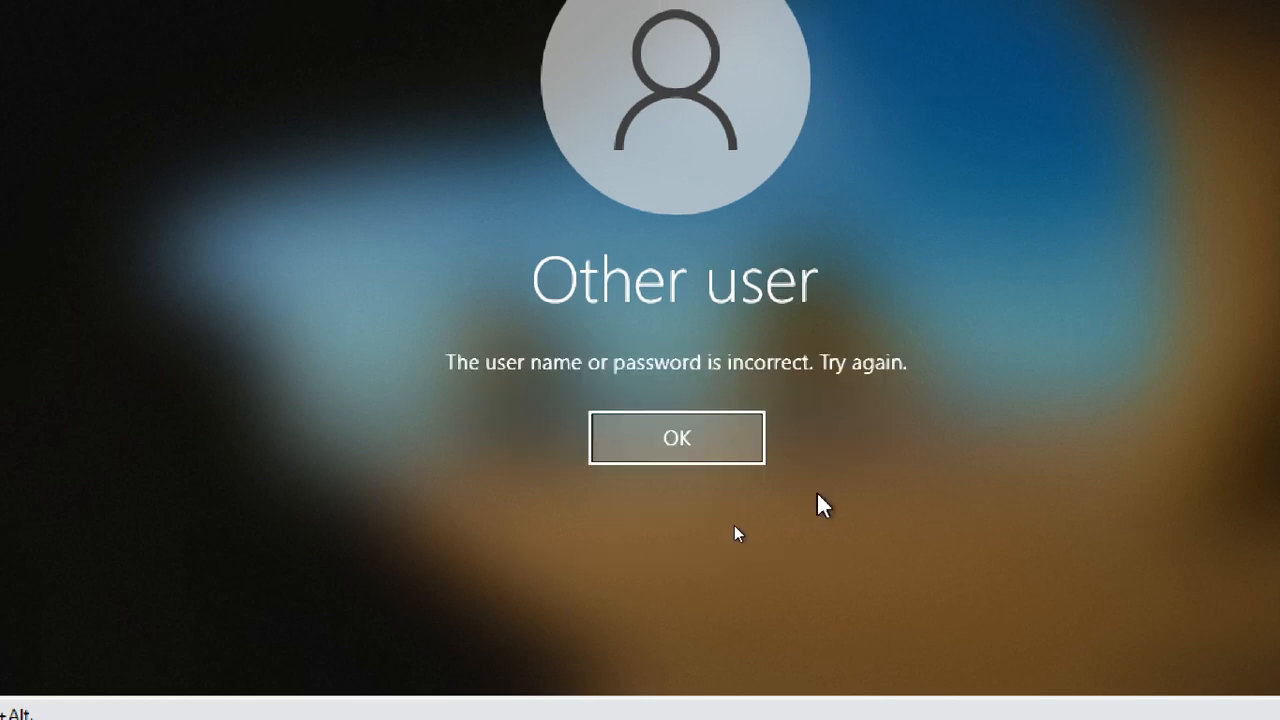
pyautogui.click(655, 437)
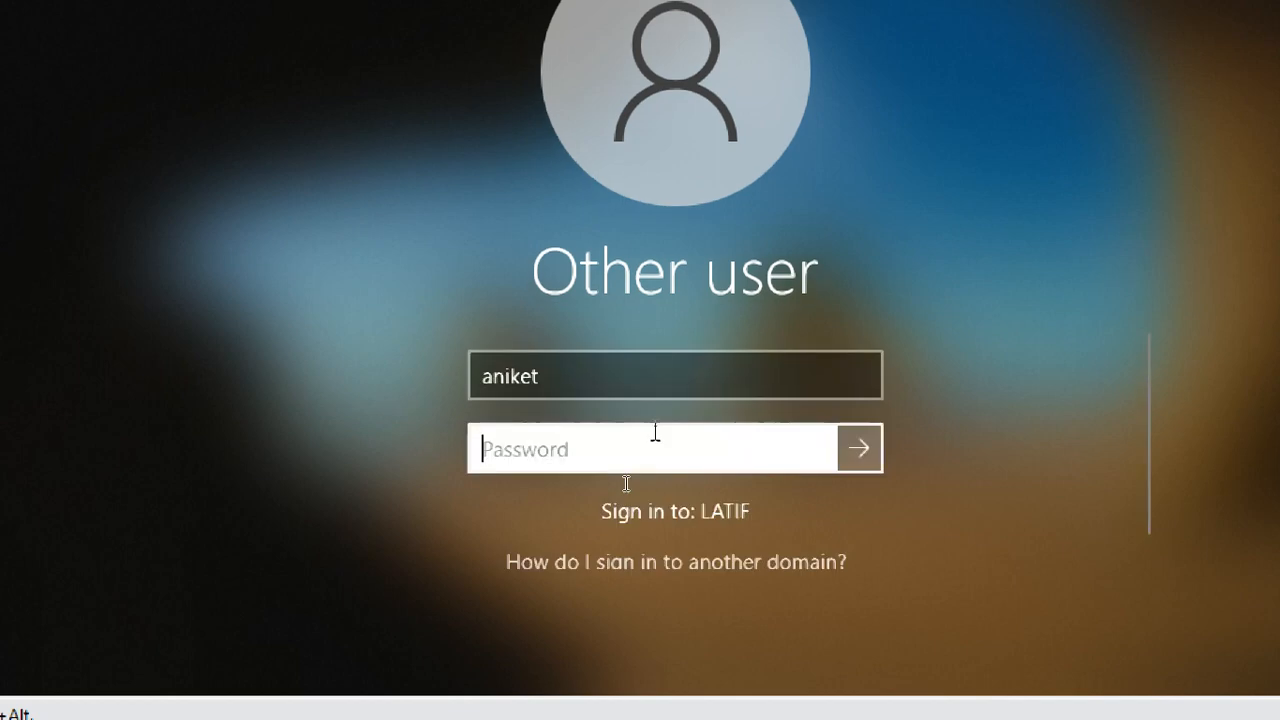
# - Keep the same user name, re-enter the account password from scratch, and try the sign-in again
pyautogui.click(627, 385)
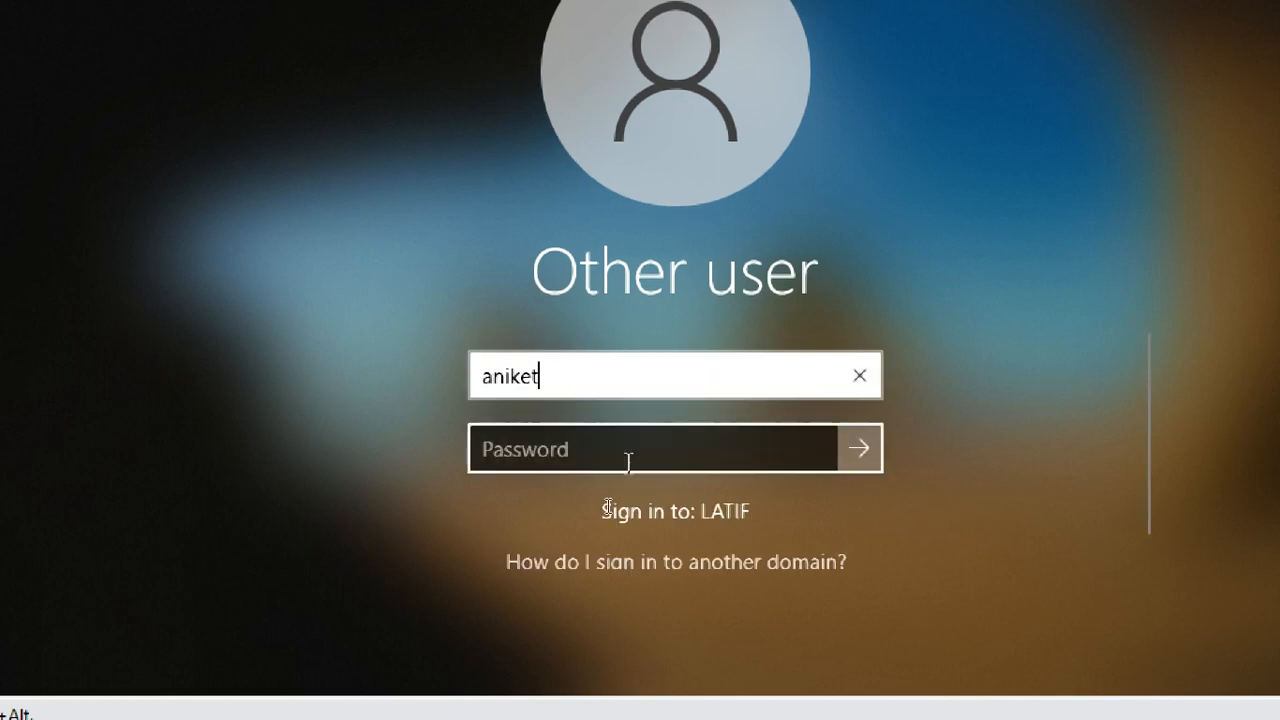
pyautogui.click(626, 451)
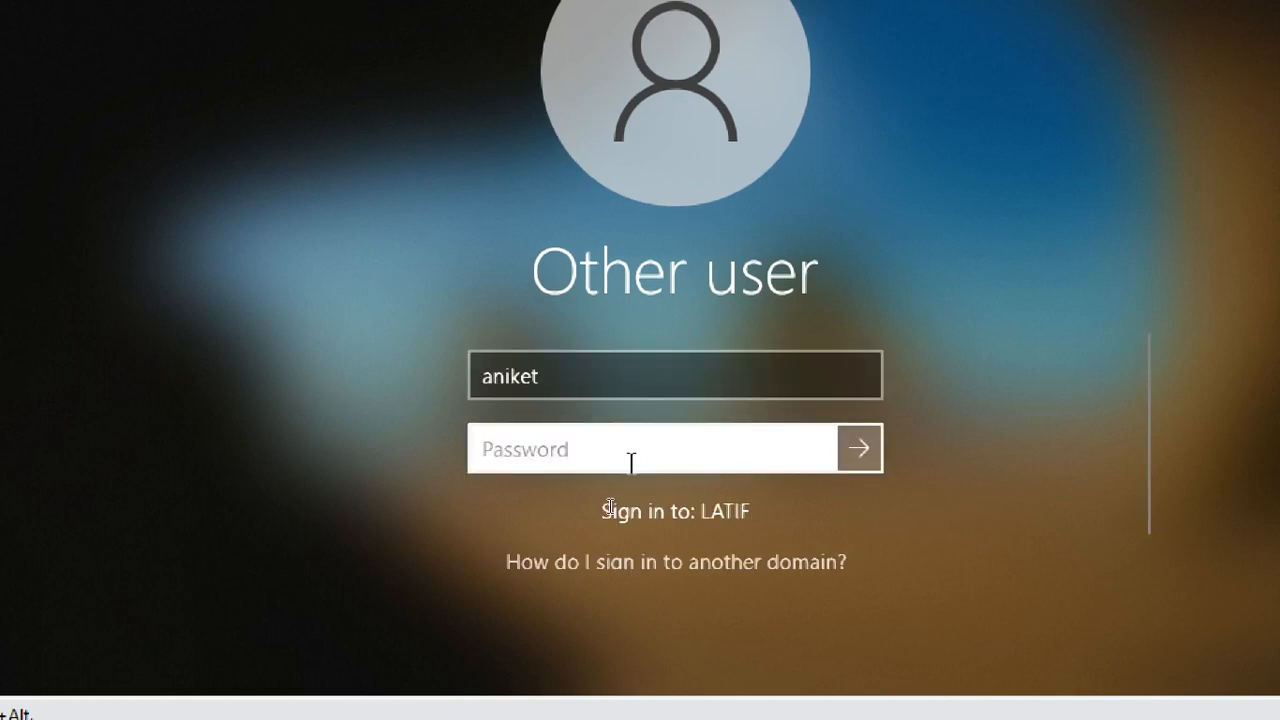
pyautogui.write('••••')
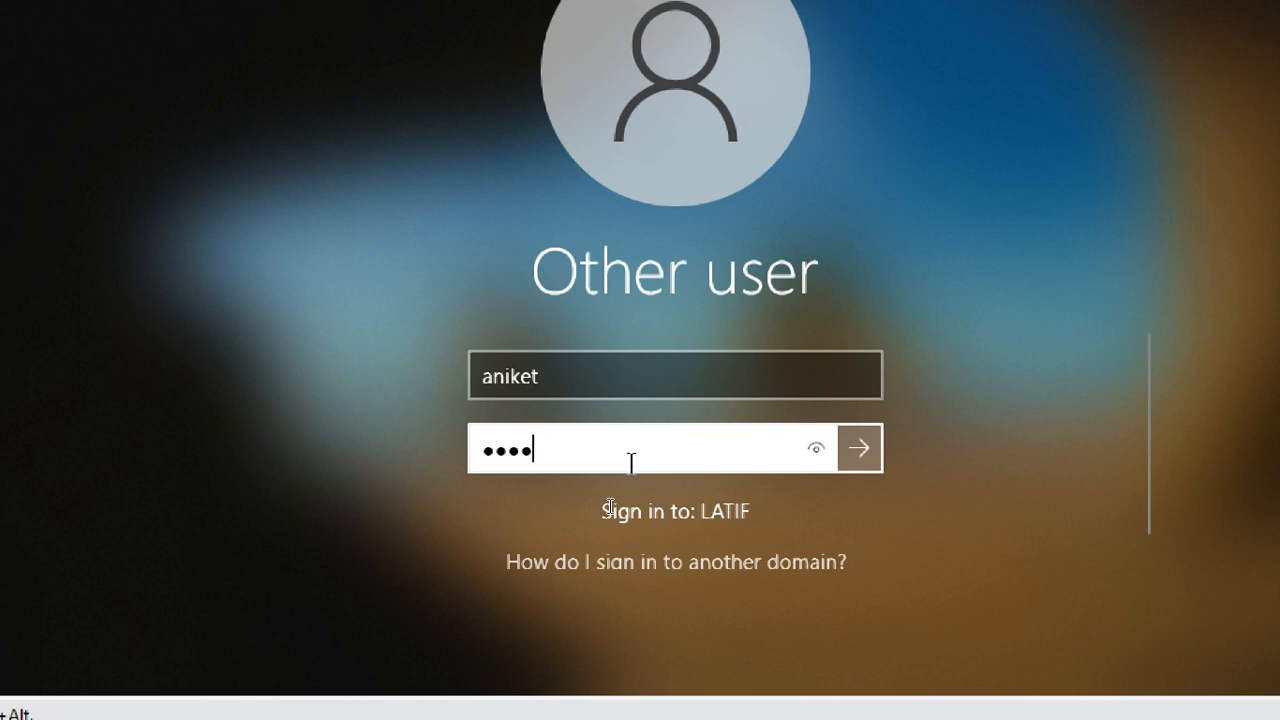
pyautogui.press('BackSpace')
pyautogui.press('BackSpace')
pyautogui.press('BackSpace')
pyautogui.press('BackSpace')
pyautogui.write('•••••••••')
pyautogui.press('Return')
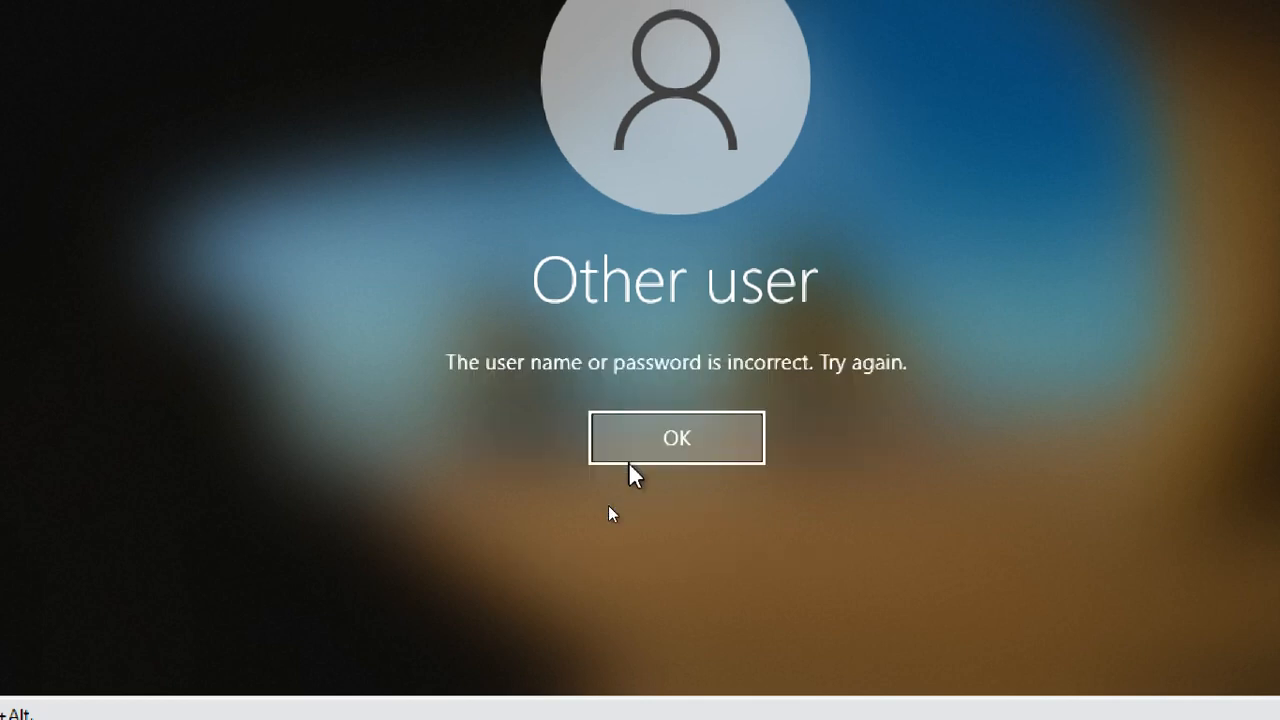
pyautogui.click(628, 460)
# - Try one more sign-in with the account password and return to the empty password entry
pyautogui.write('••')
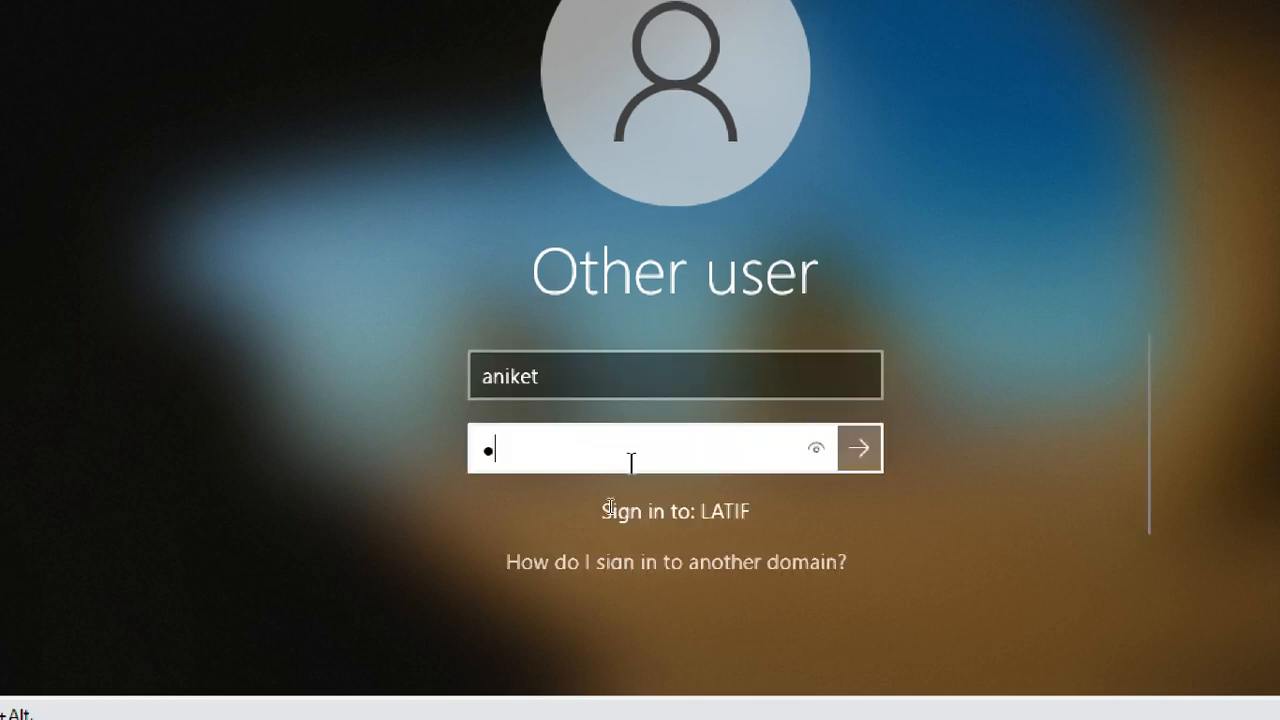
pyautogui.write('•••••••')
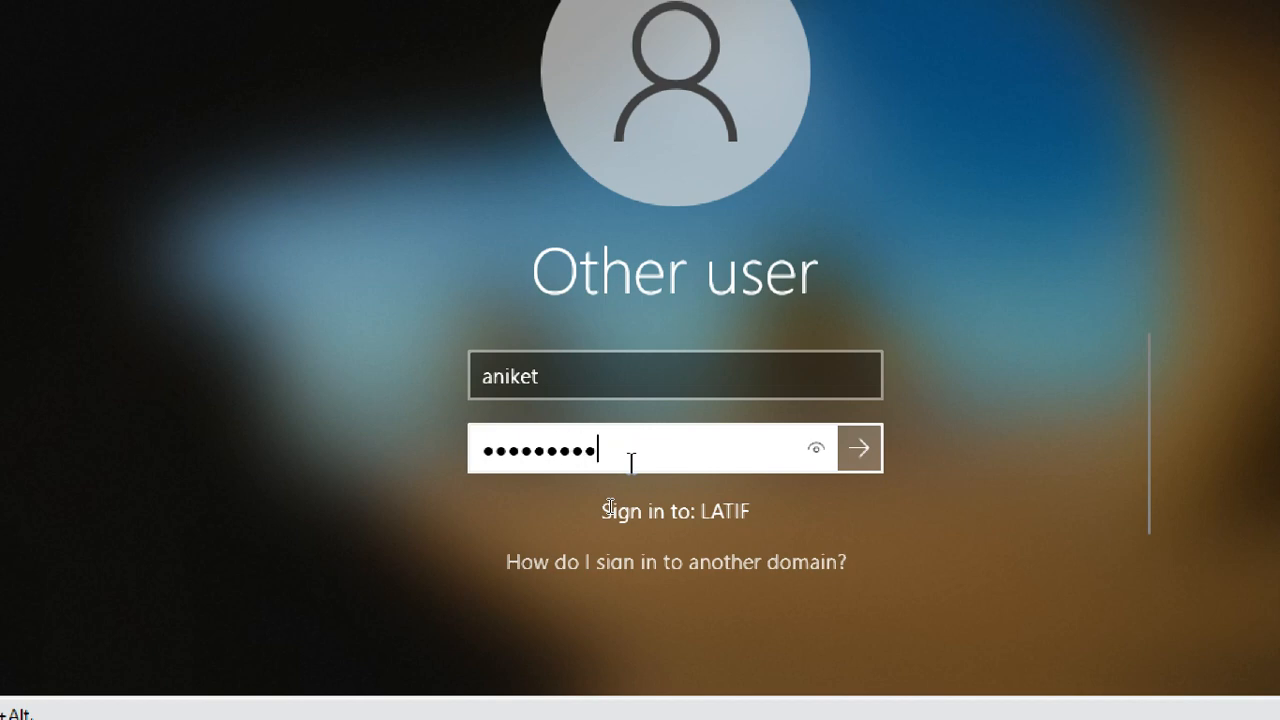
pyautogui.press('Return')
pyautogui.click(628, 461)
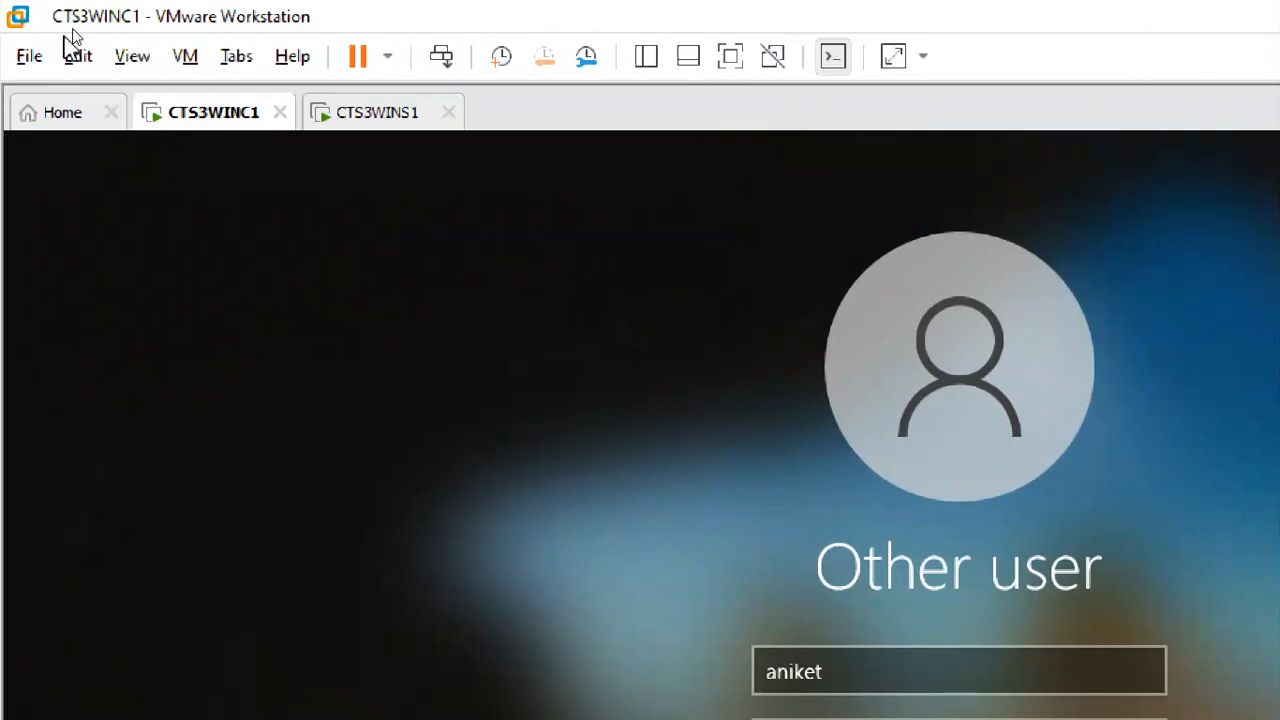
# - Switch to CTS3WINS1, check the user's logon name in the account properties of the cts3ou user, and close the properties
pyautogui.click(368, 116)
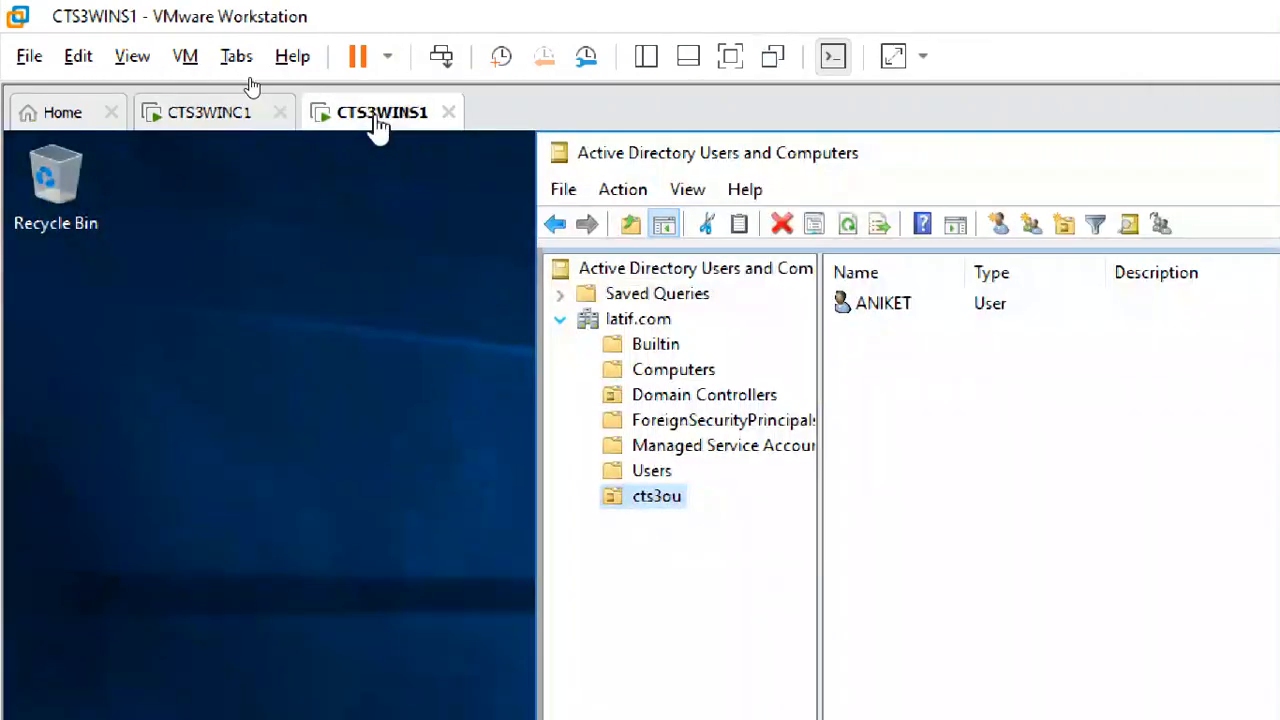
pyautogui.doubleClick(878, 306)
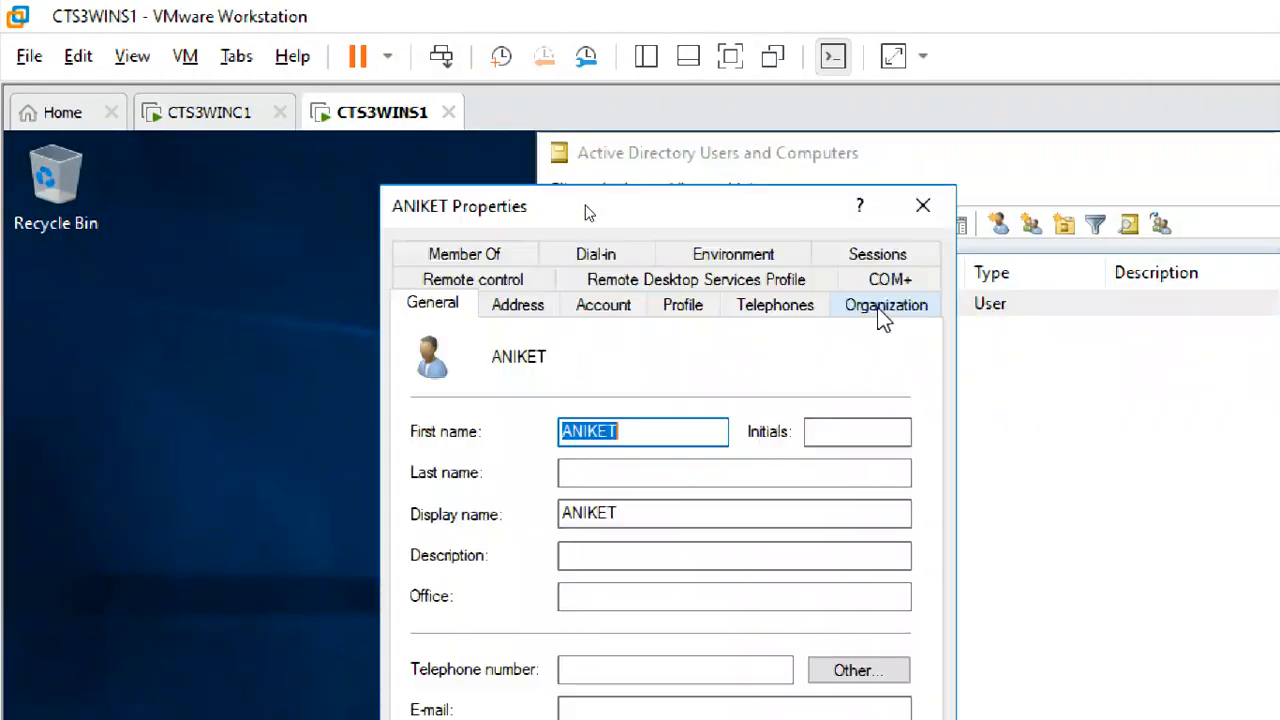
pyautogui.click(603, 305)
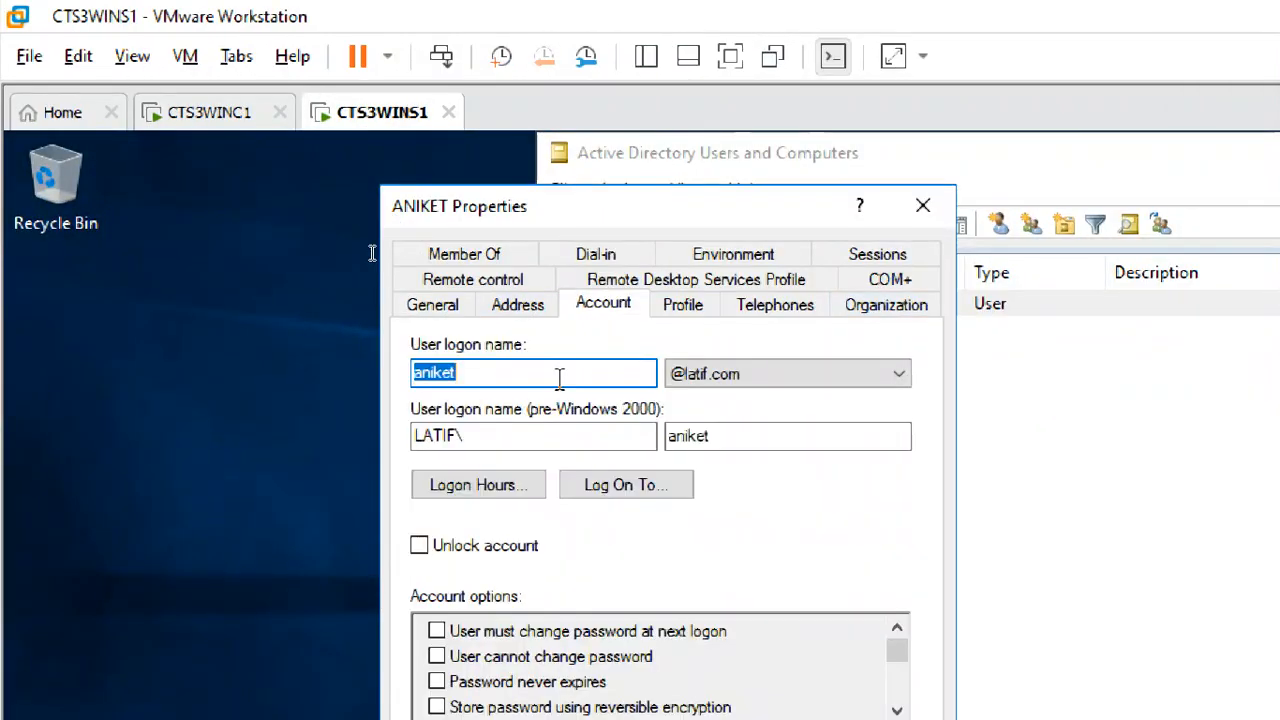
pyautogui.click(448, 374)
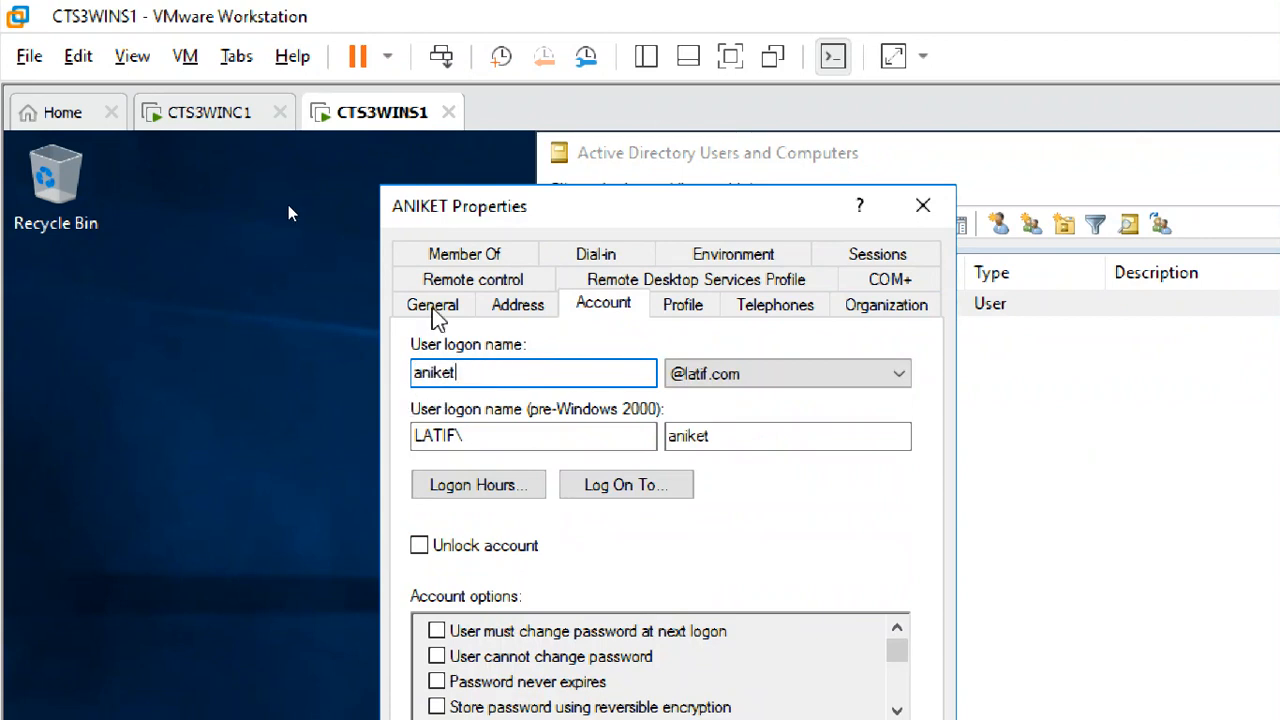
pyautogui.click(158, 110)
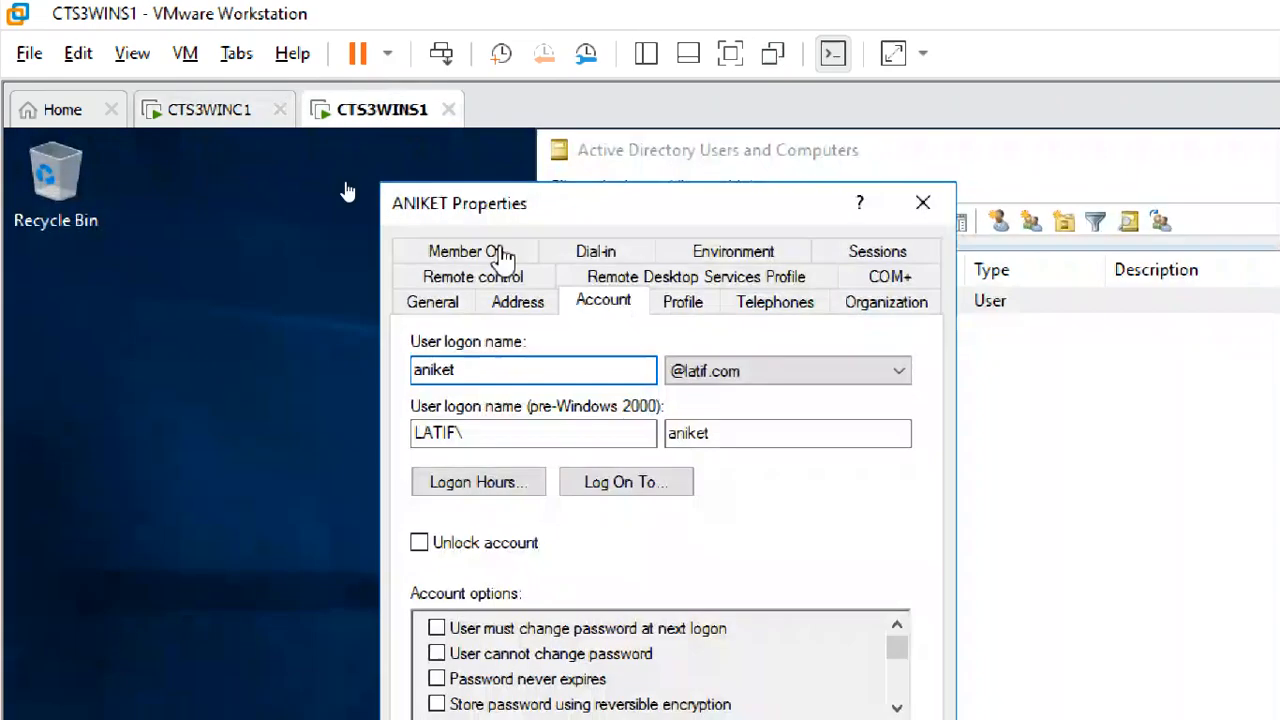
pyautogui.click(405, 112)
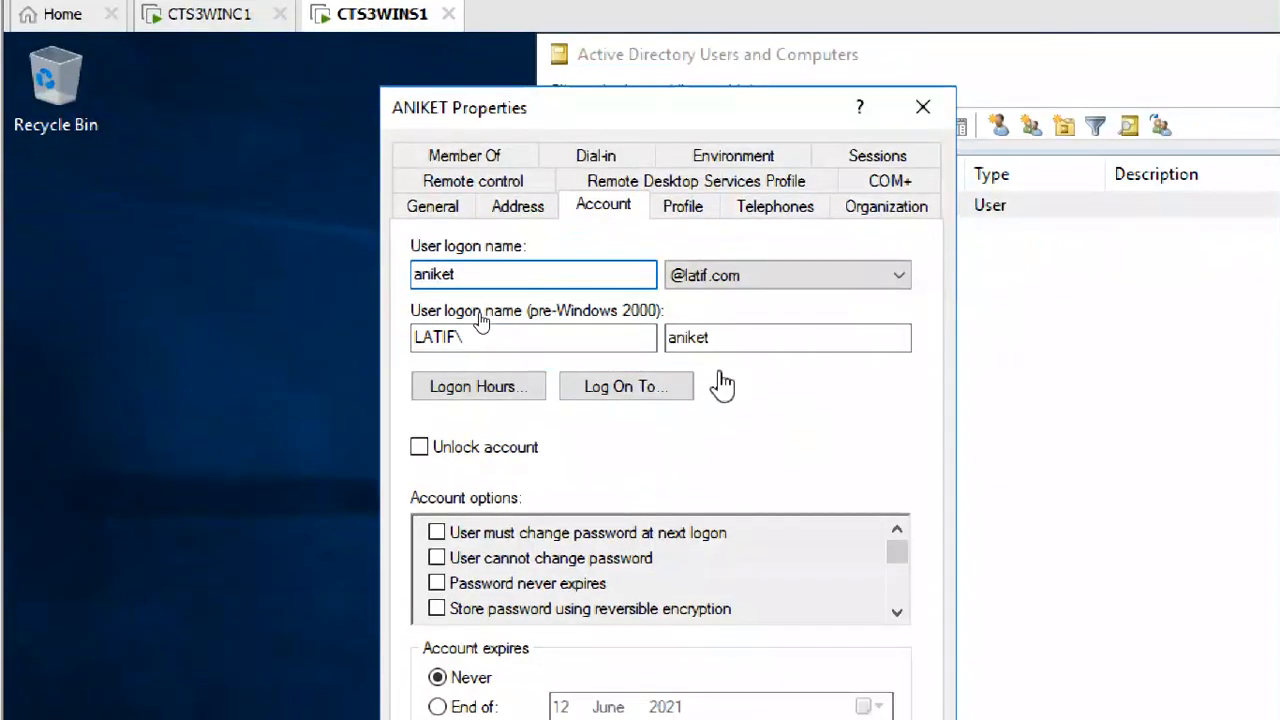
pyautogui.click(926, 112)
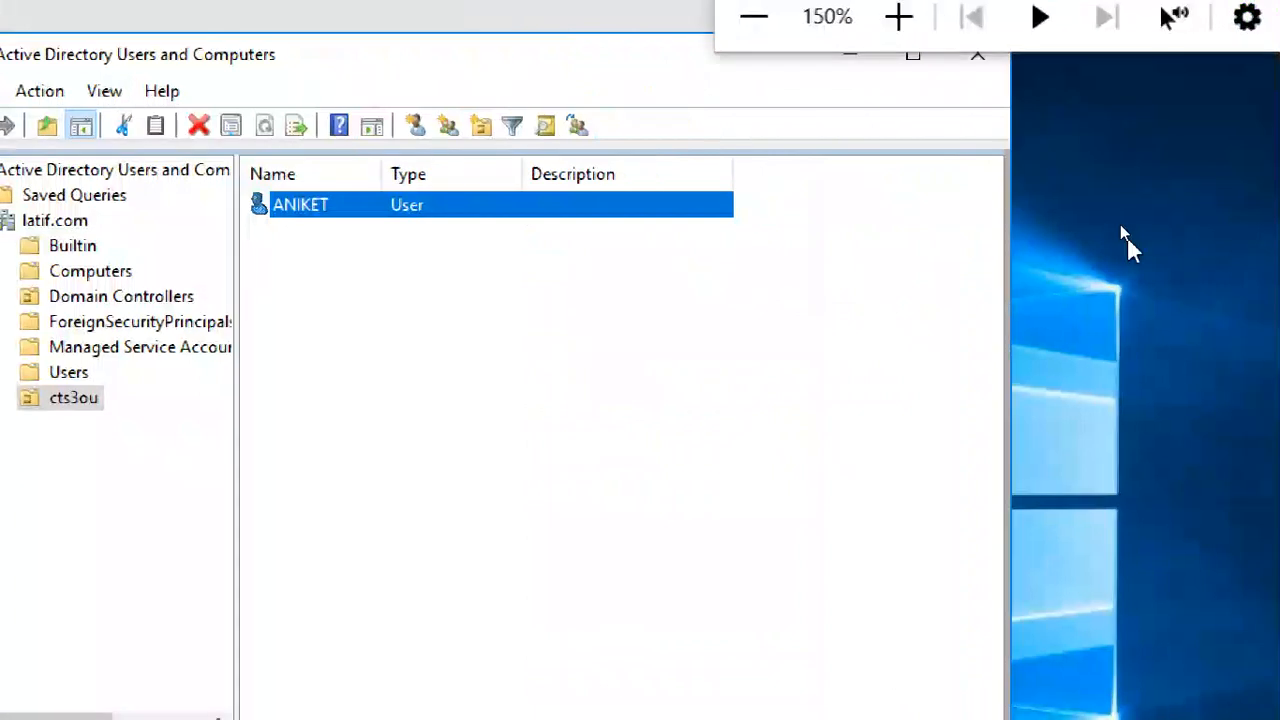
# - Start a password reset for the user in cts3ou, with the password change at next logon not required
pyautogui.rightClick(370, 207)
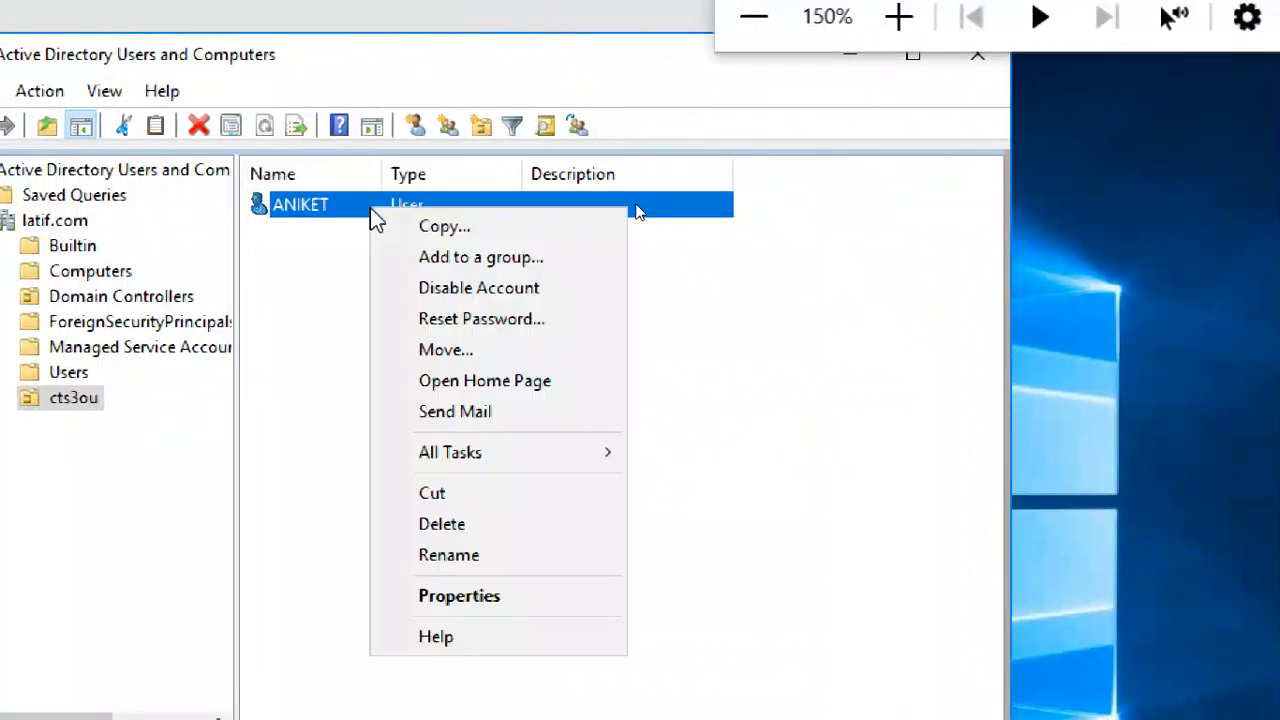
pyautogui.click(421, 333)
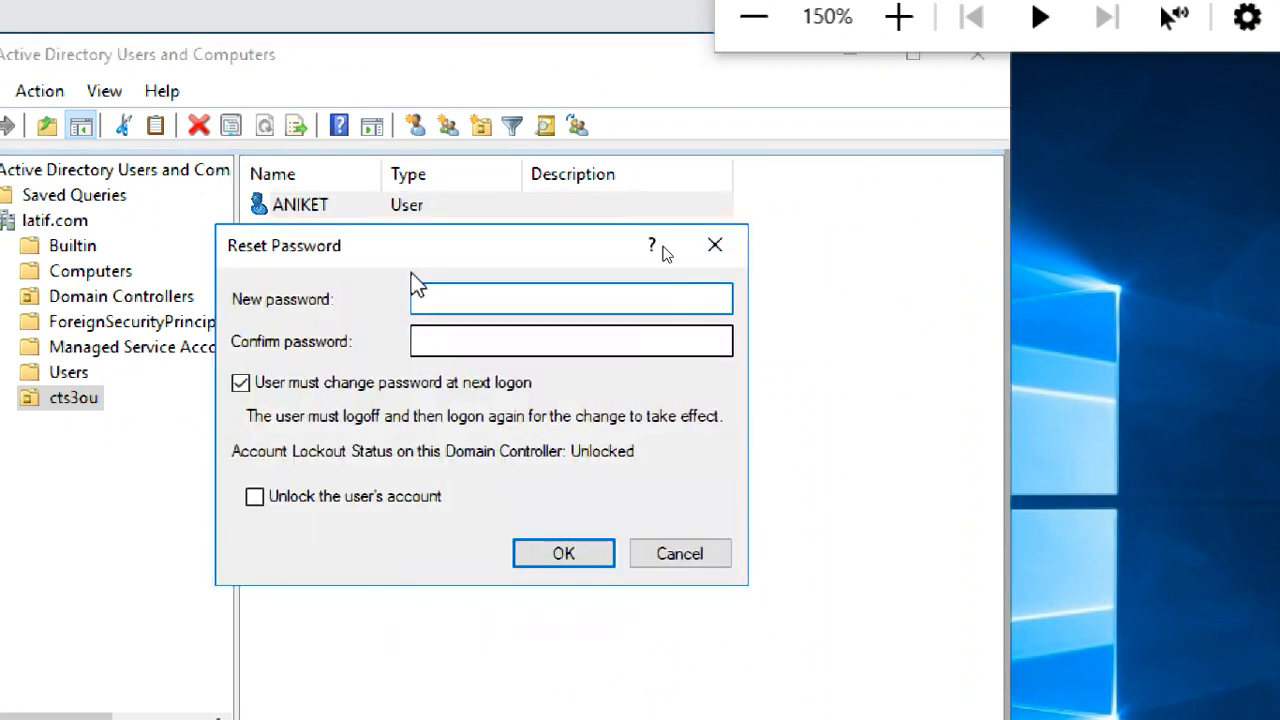
pyautogui.click(477, 372)
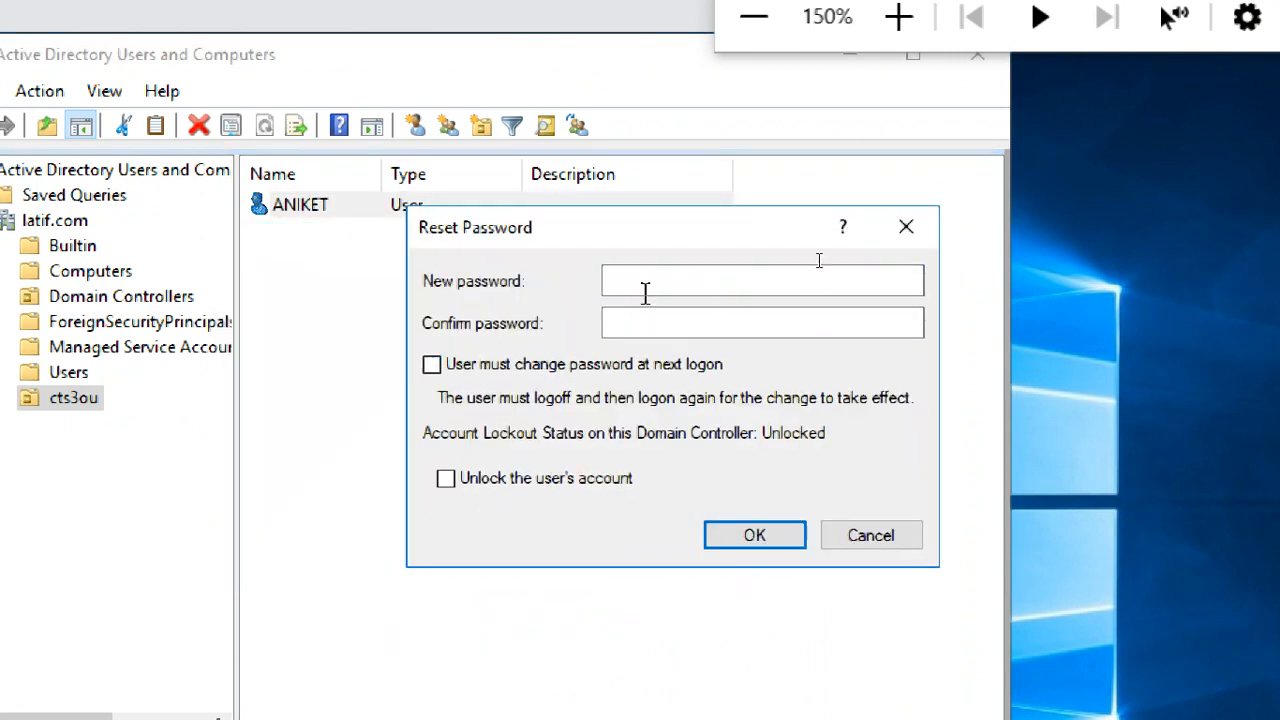
pyautogui.click(645, 288)
pyautogui.click(500, 366)
pyautogui.click(500, 366)
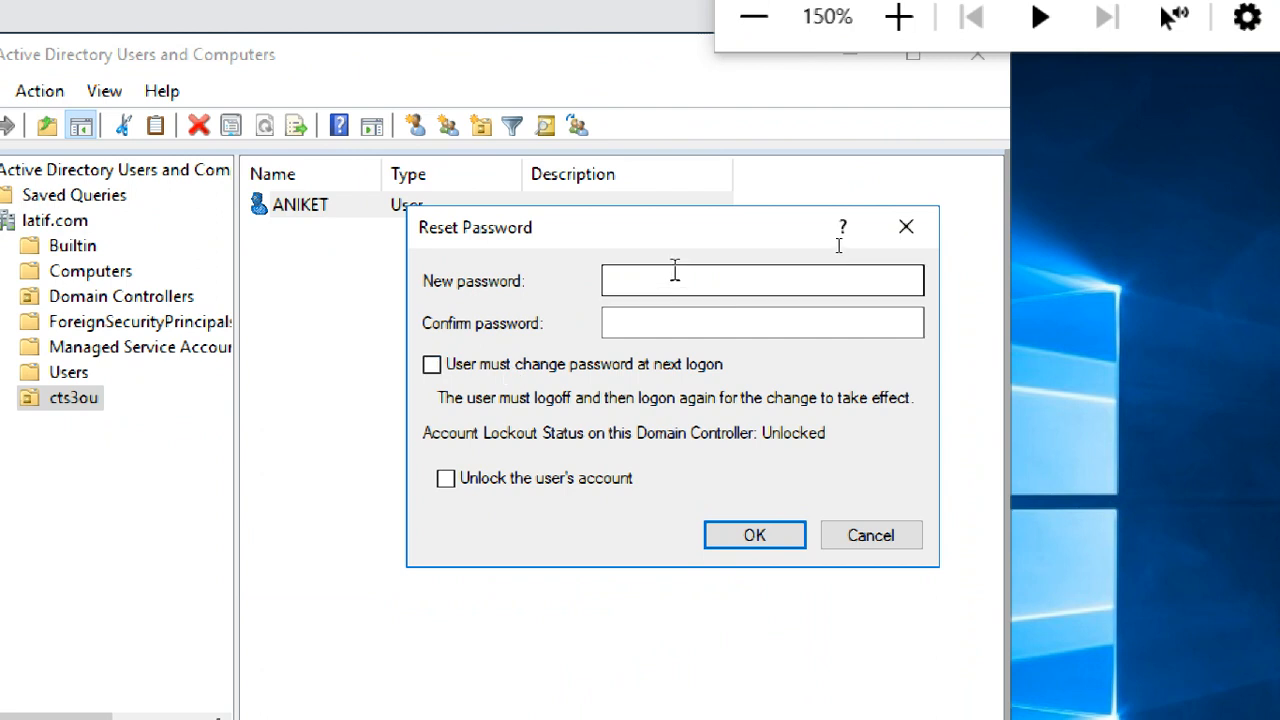
# - Enter and confirm a new account password for the cts3ou user, apply the reset, and dismiss the notice
pyautogui.click(674, 271)
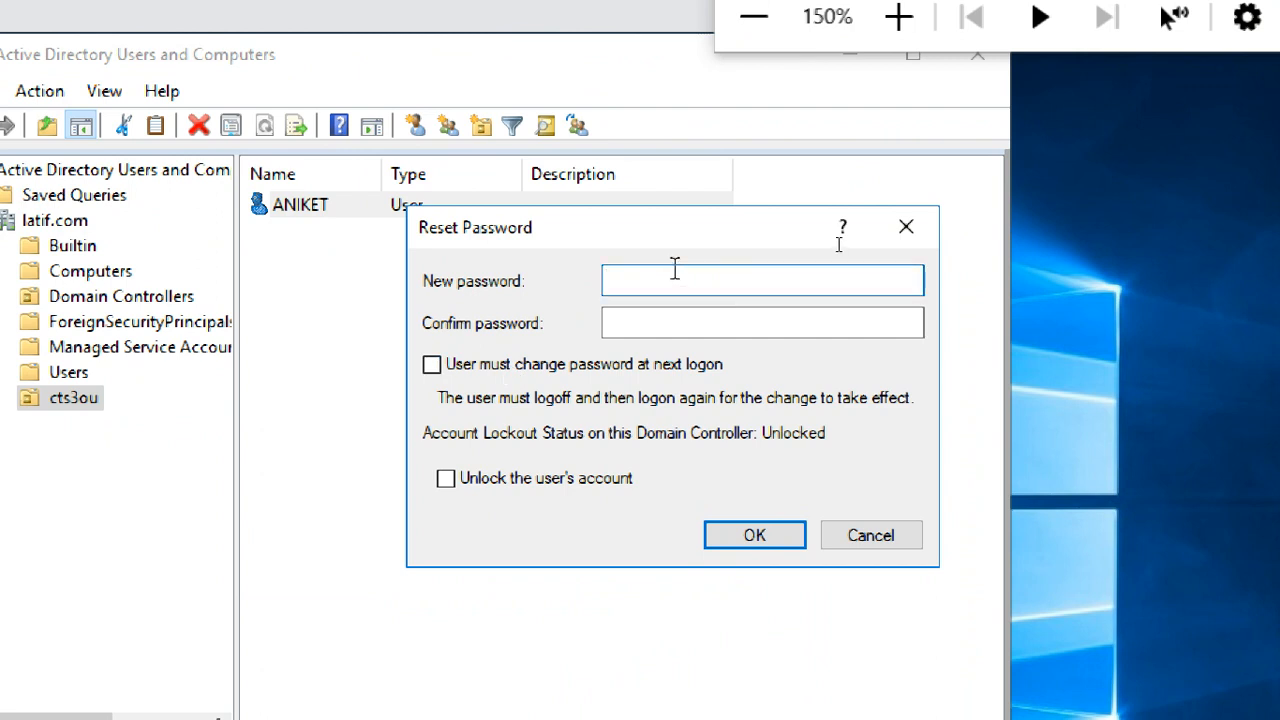
pyautogui.write('**********')
pyautogui.press('Tab')
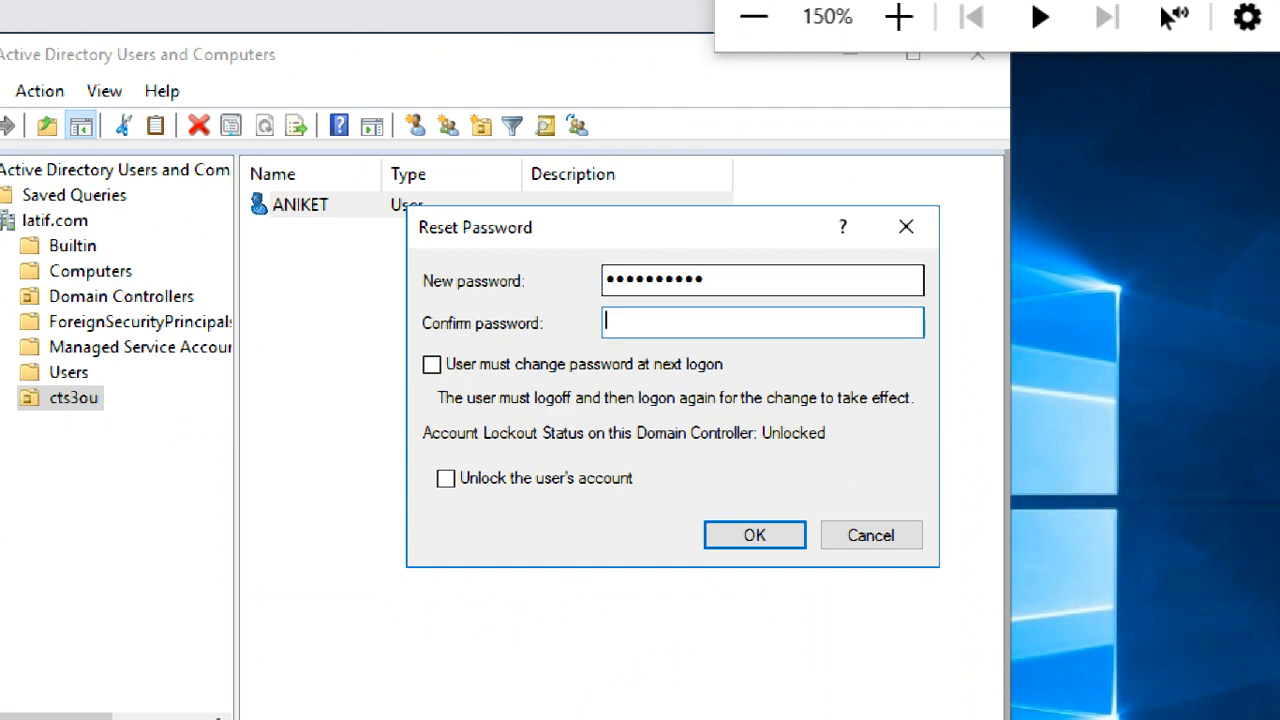
pyautogui.write('**********')
pyautogui.press('Return')
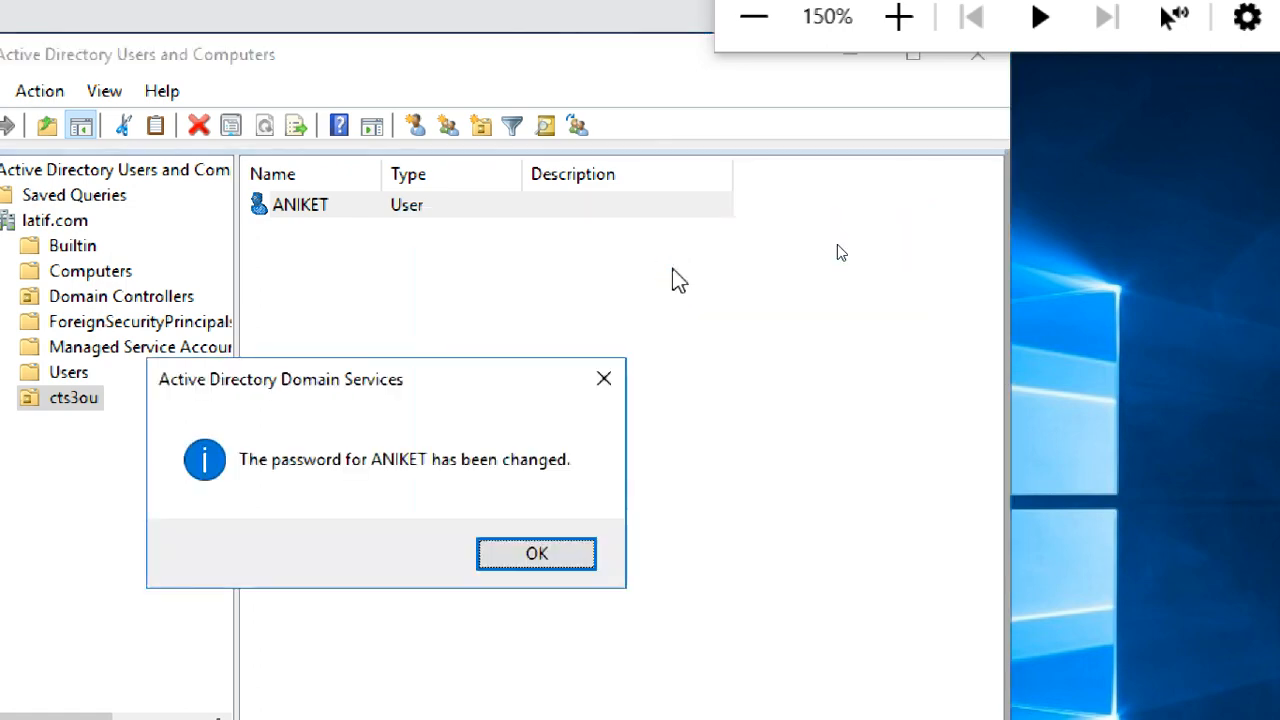
pyautogui.press('Return')
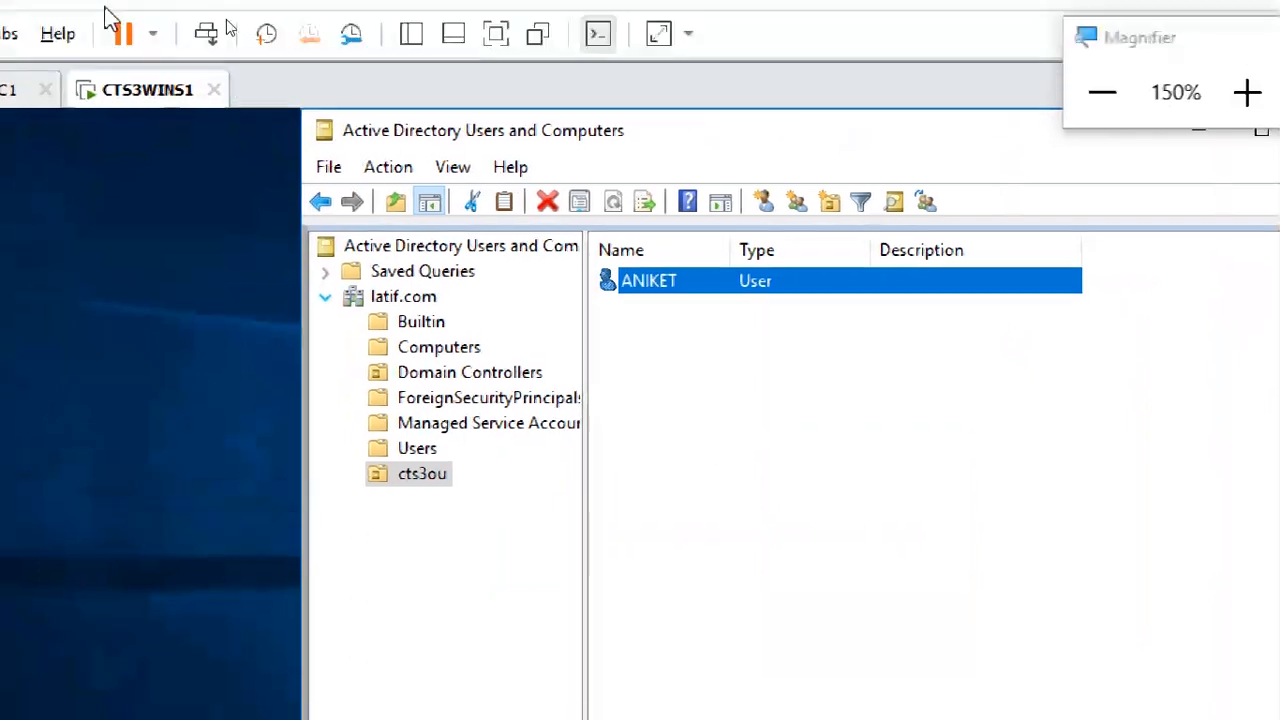
# - Switch to CTS3WINC1 and sign in to the LATIF domain as another user with the domain user's logon name and new password
pyautogui.click(10, 24)
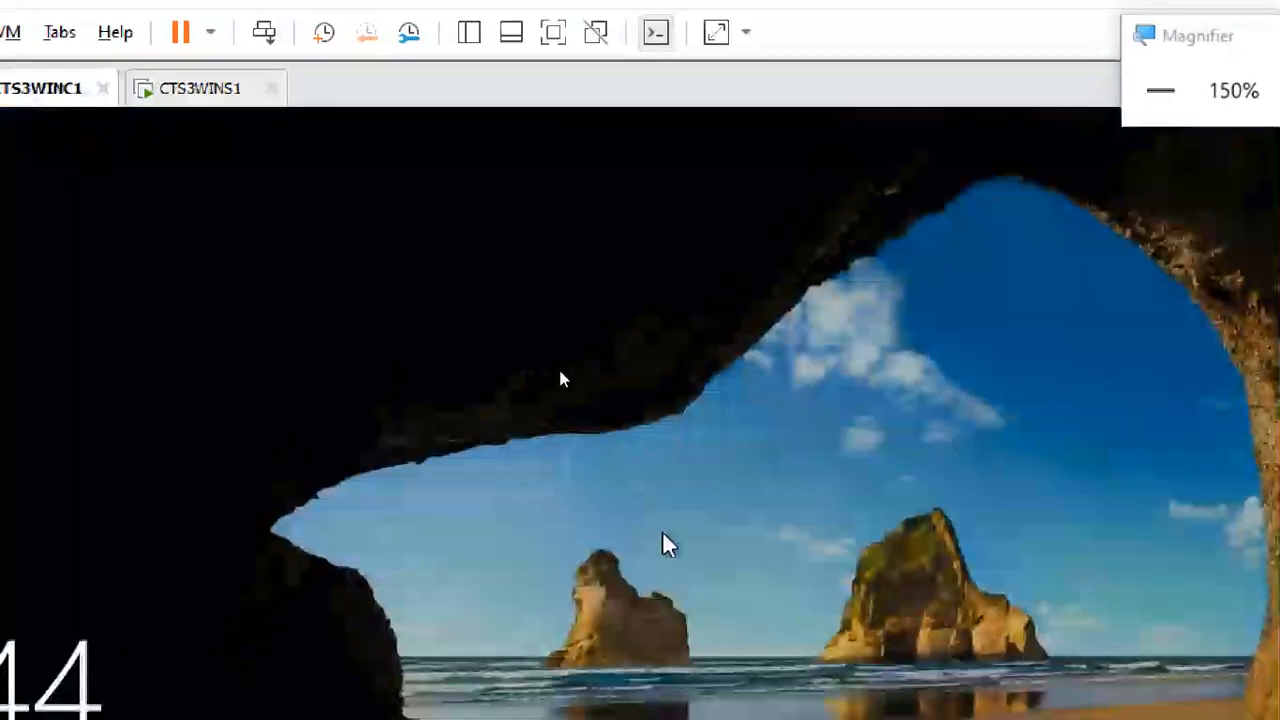
pyautogui.moveTo(668, 546); pyautogui.dragTo(688, 240)
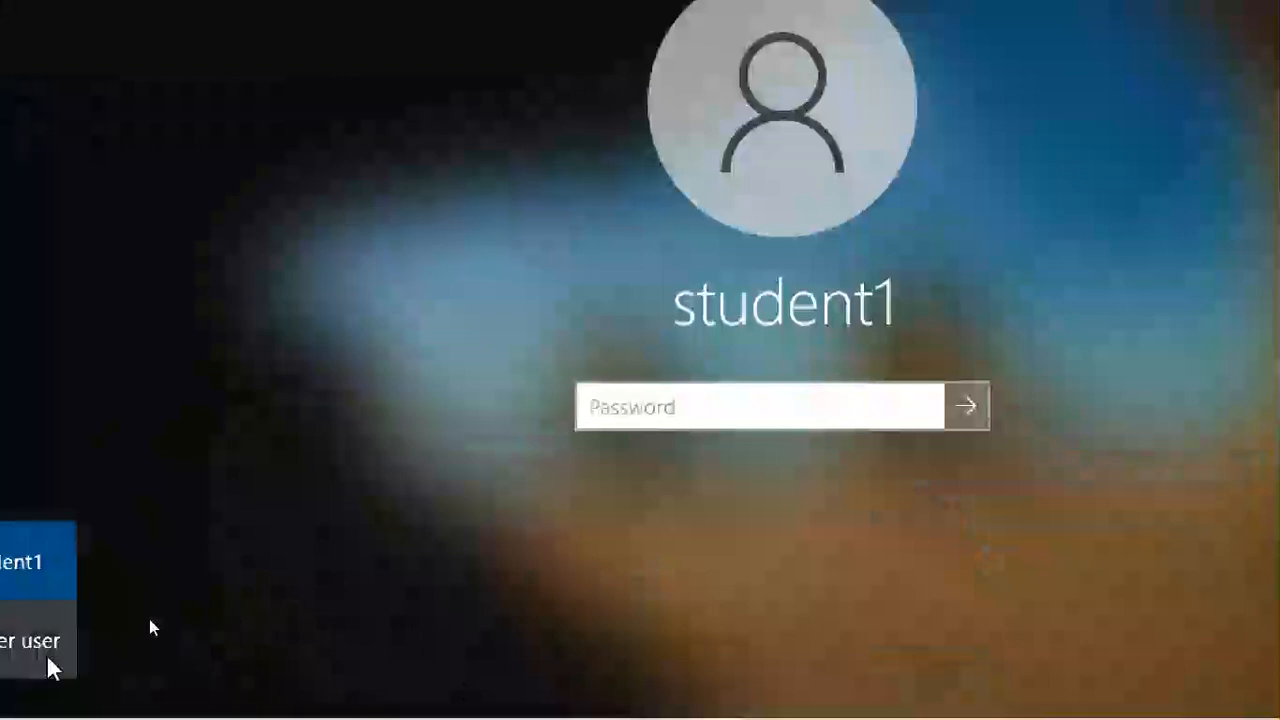
pyautogui.click(49, 666)
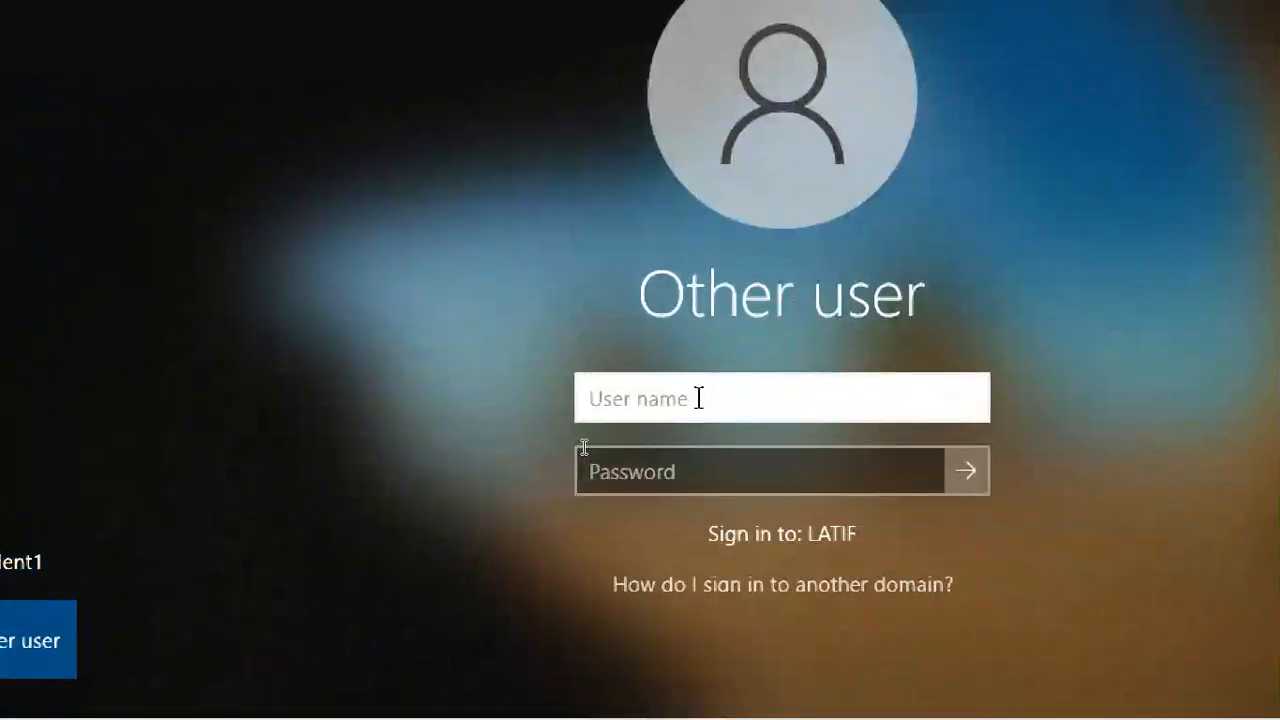
pyautogui.write('aniket')
pyautogui.press('Tab')
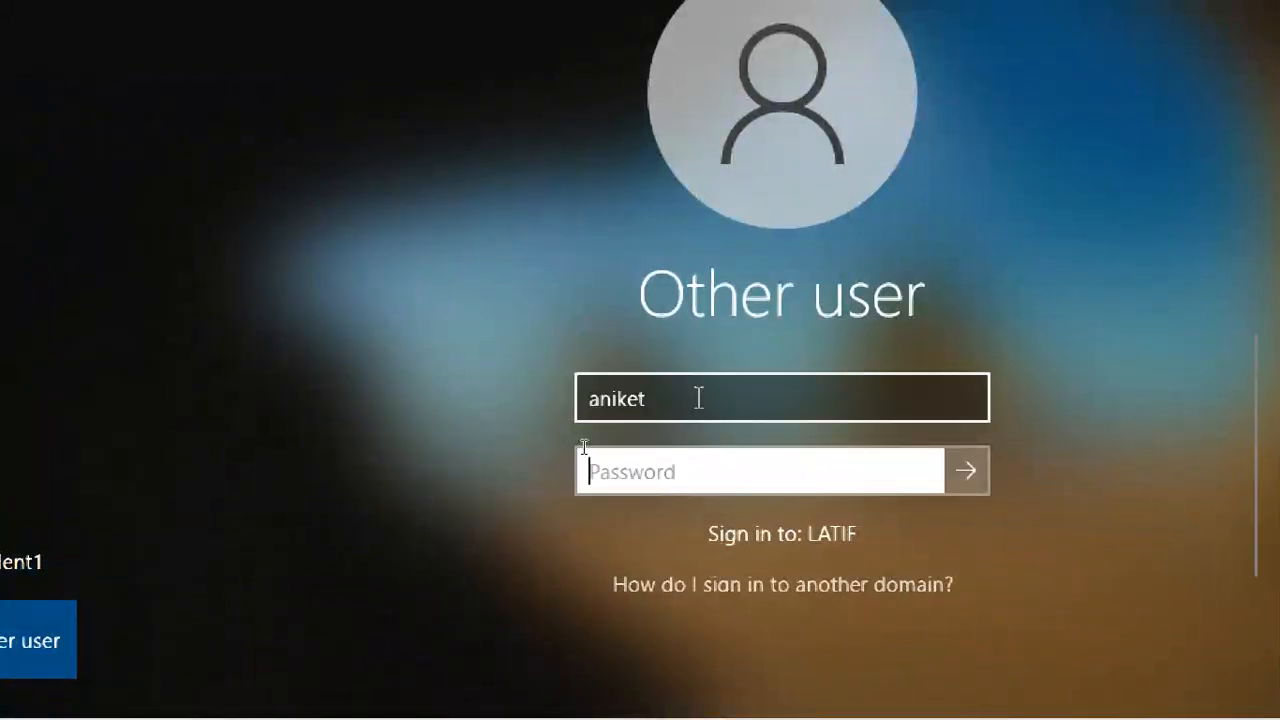
pyautogui.write('••')
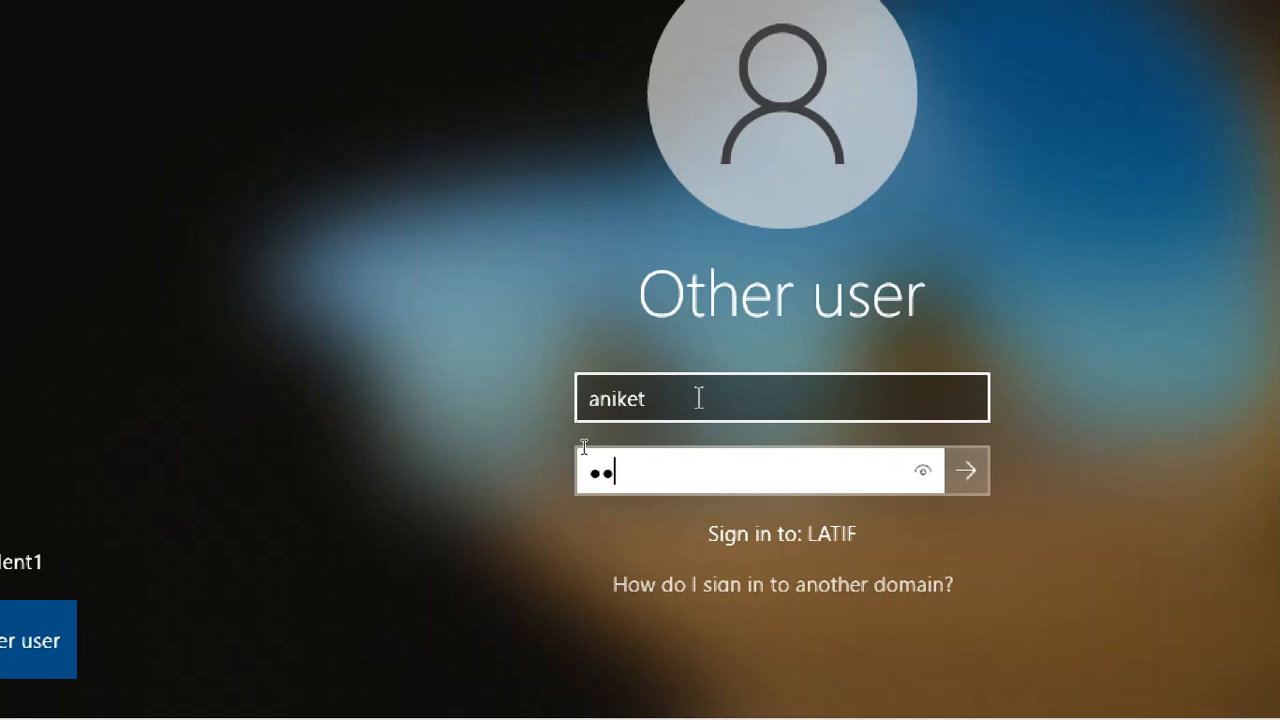
pyautogui.write('••••••••')
pyautogui.press('Return')
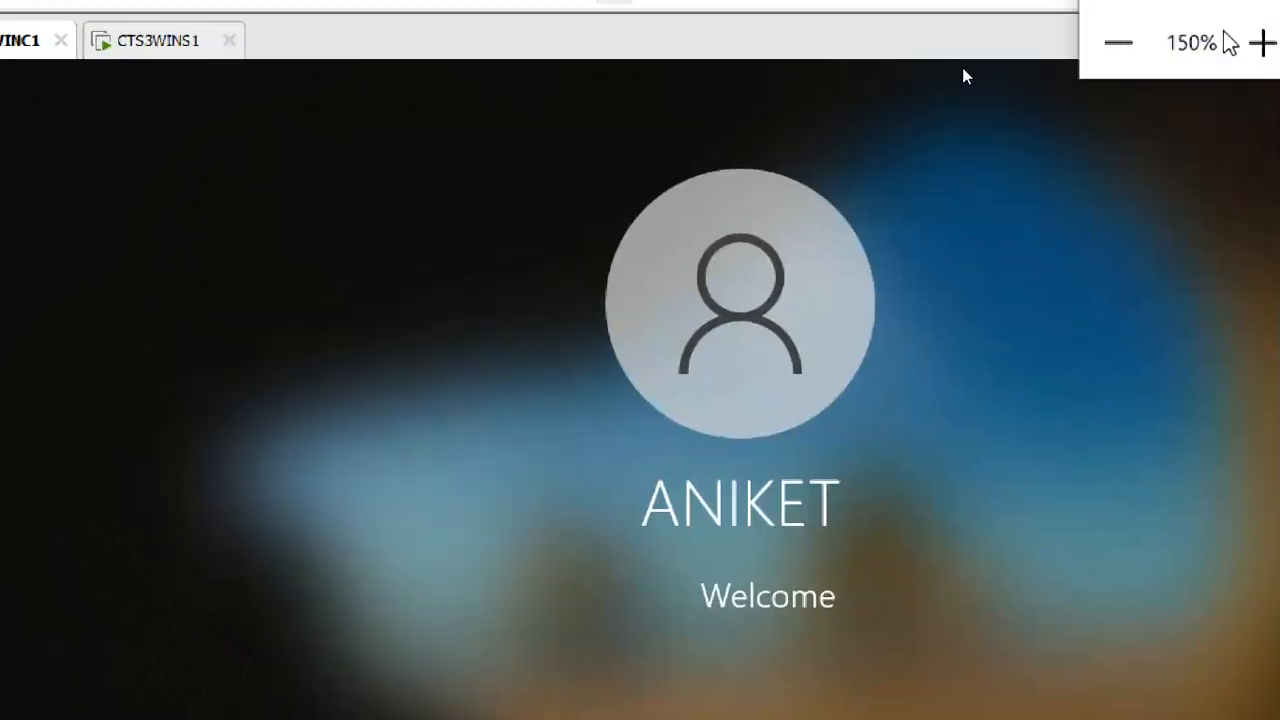
pyautogui.click(1115, 50)
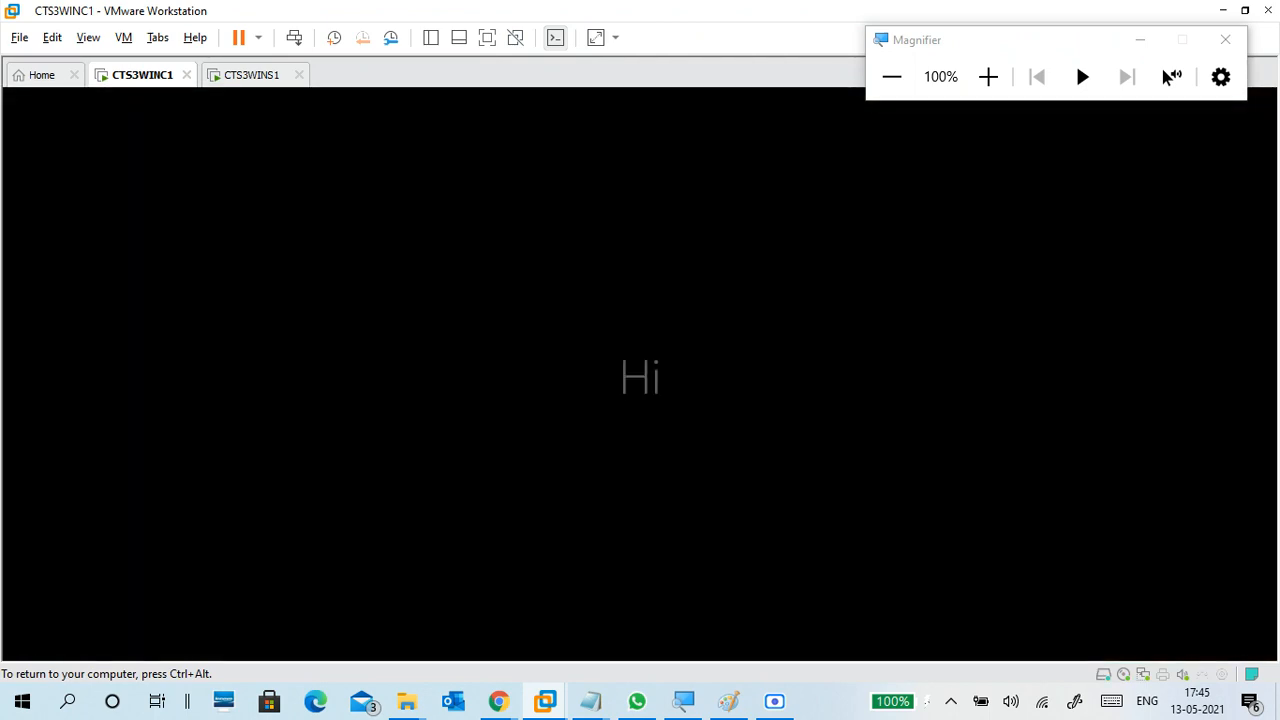
pyautogui.hotkey('ctrl', 'alt')
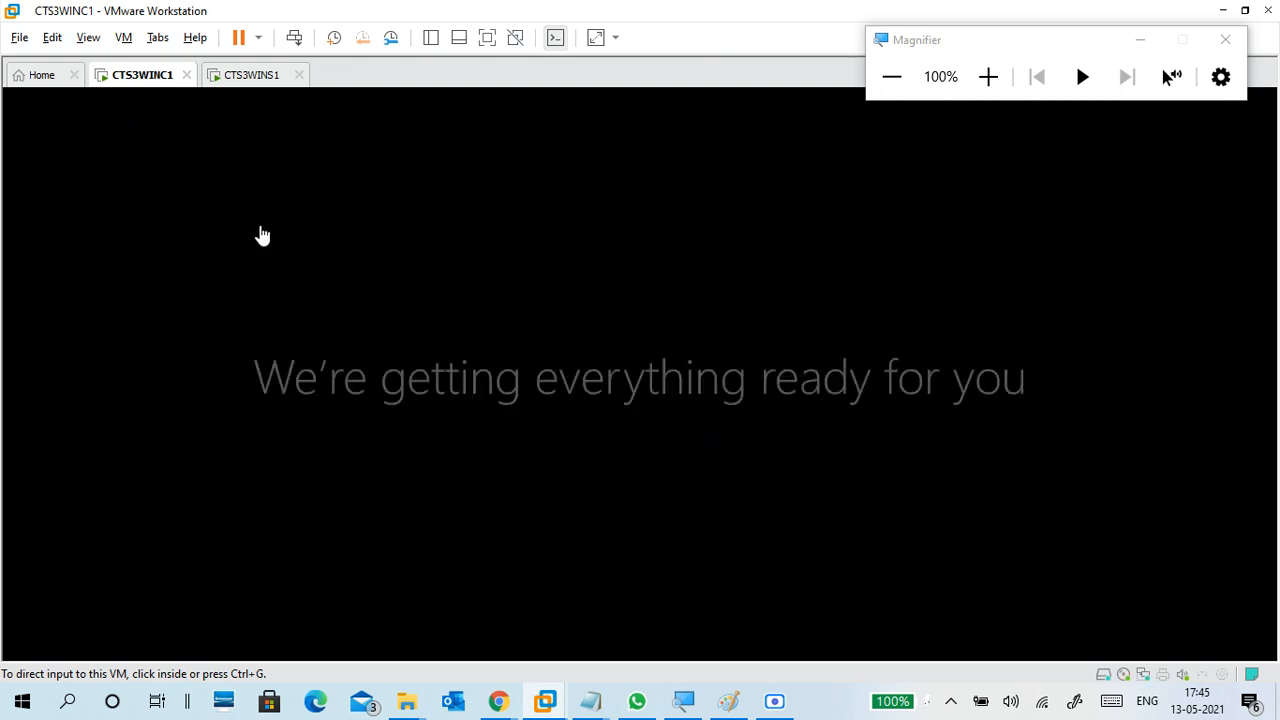
pyautogui.click(244, 76)
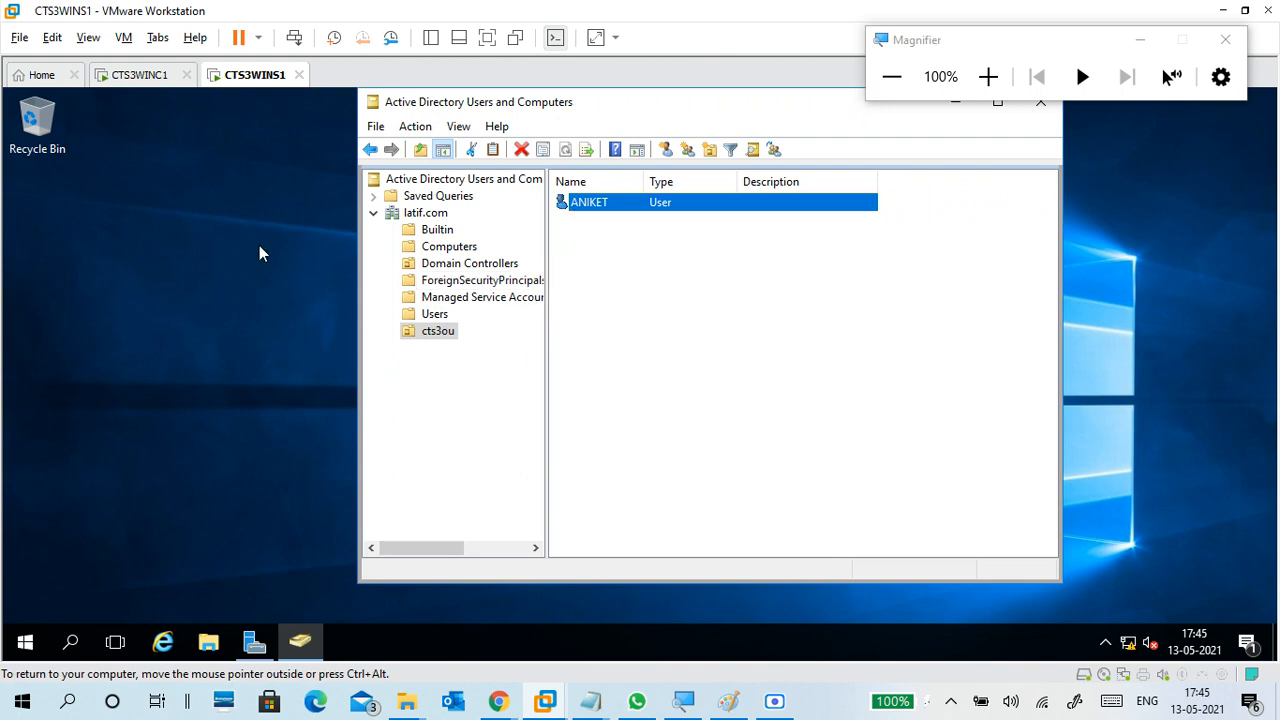
pyautogui.click(136, 76)
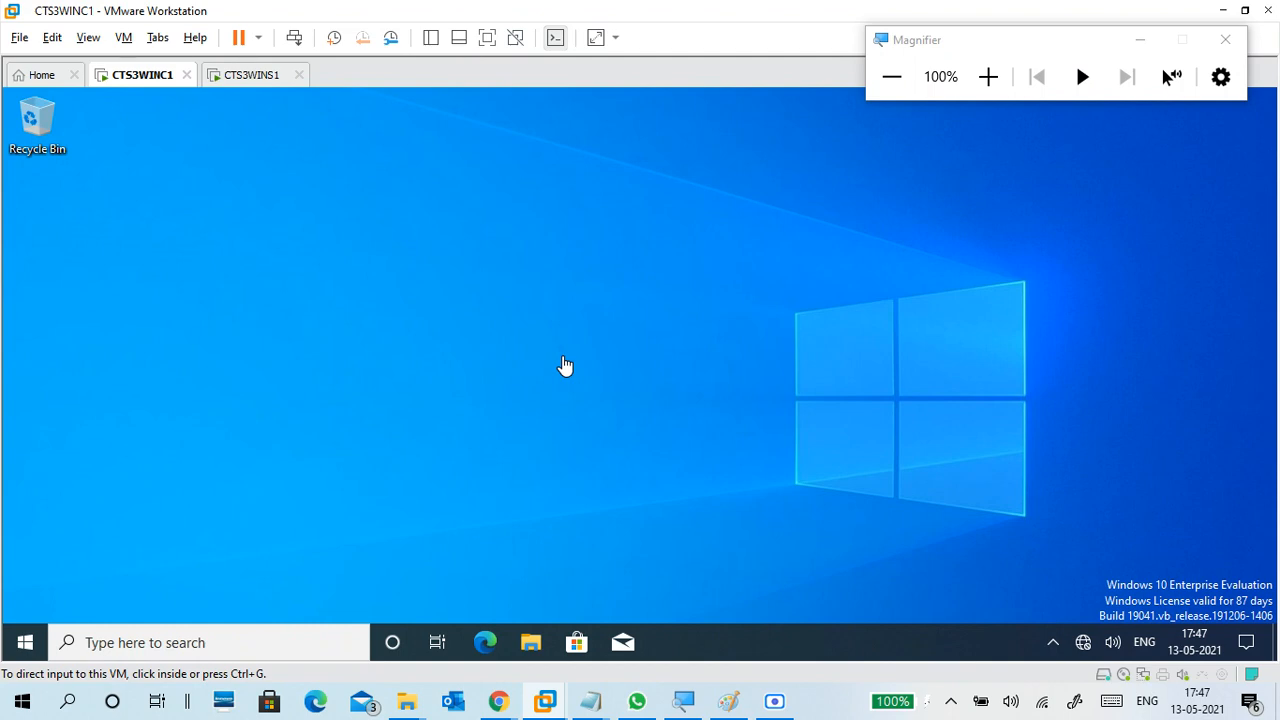
pyautogui.click(574, 368)
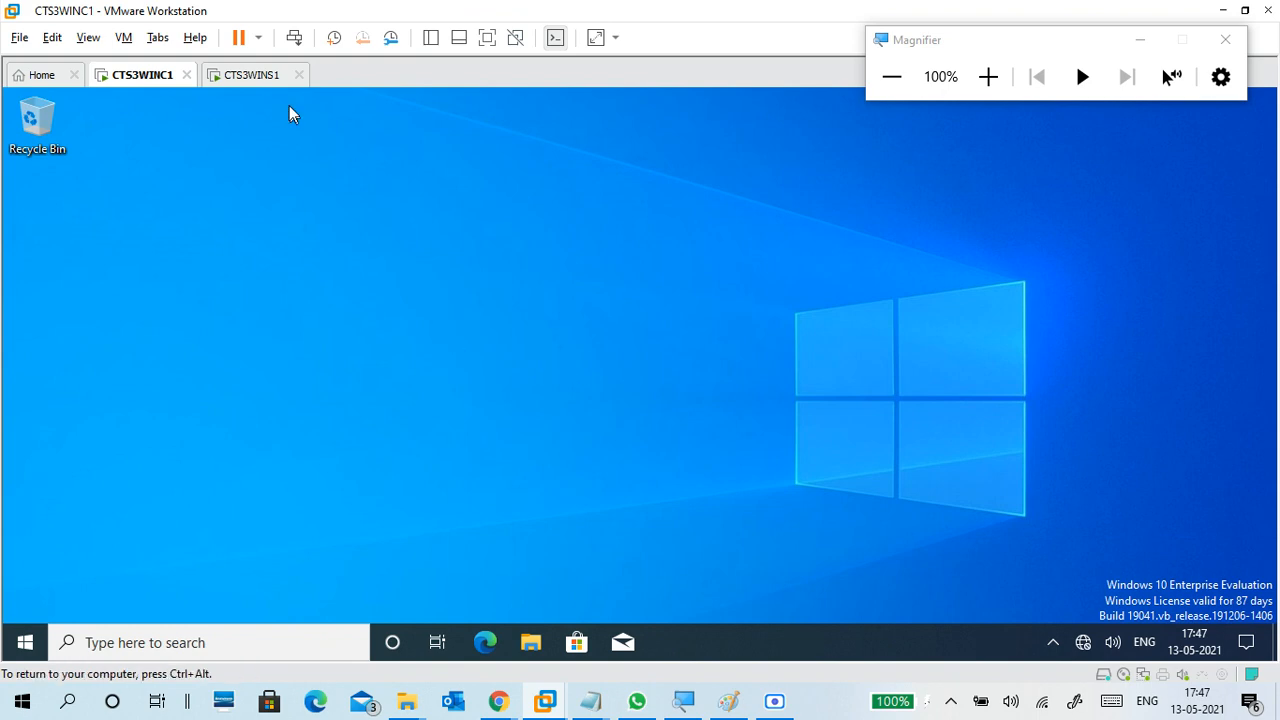
pyautogui.click(251, 74)
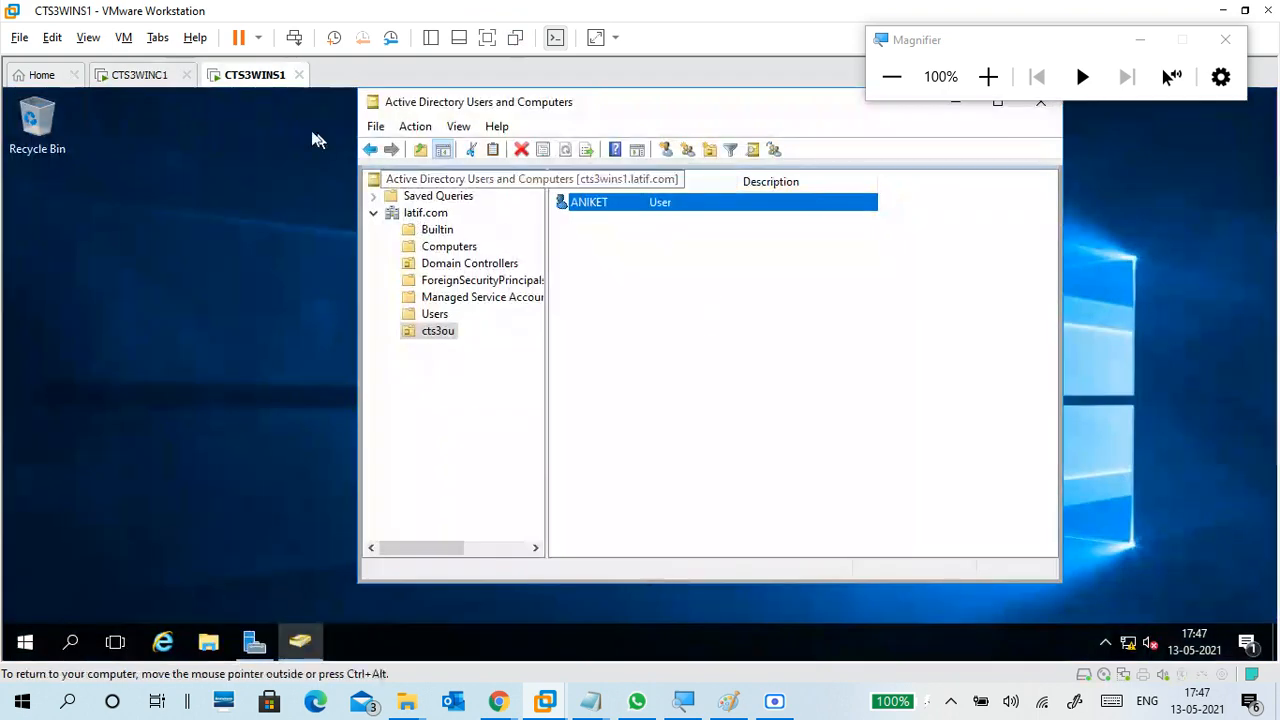
pyautogui.click(150, 76)
pyautogui.click(575, 356)
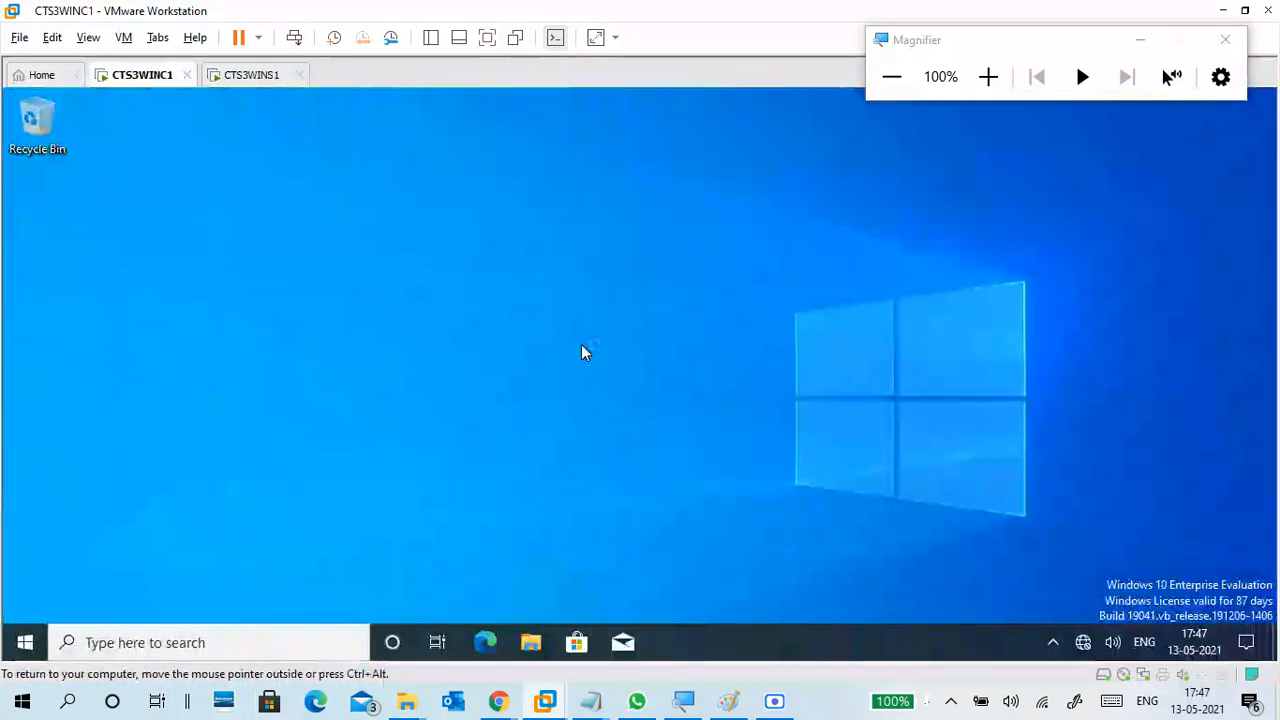
# - Run control on CTS3WINC1 and open the signed-in user's account page under User Accounts
pyautogui.press('super+r')
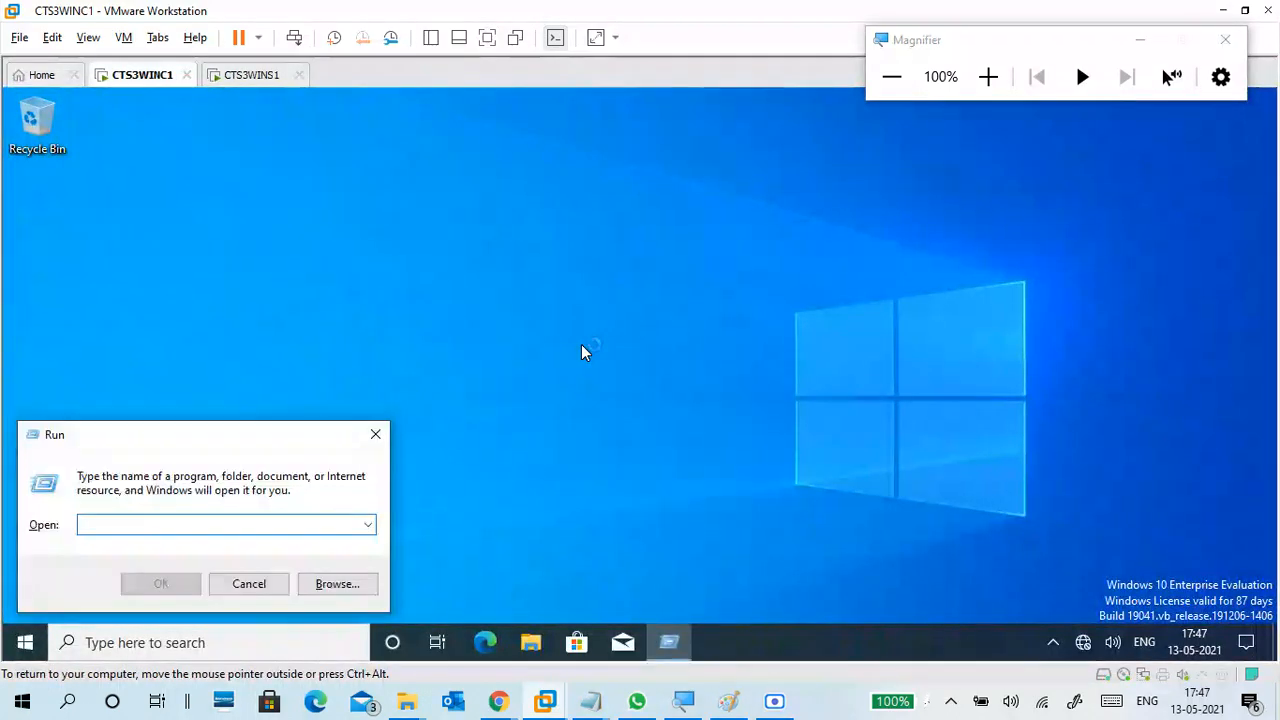
pyautogui.write('contro')
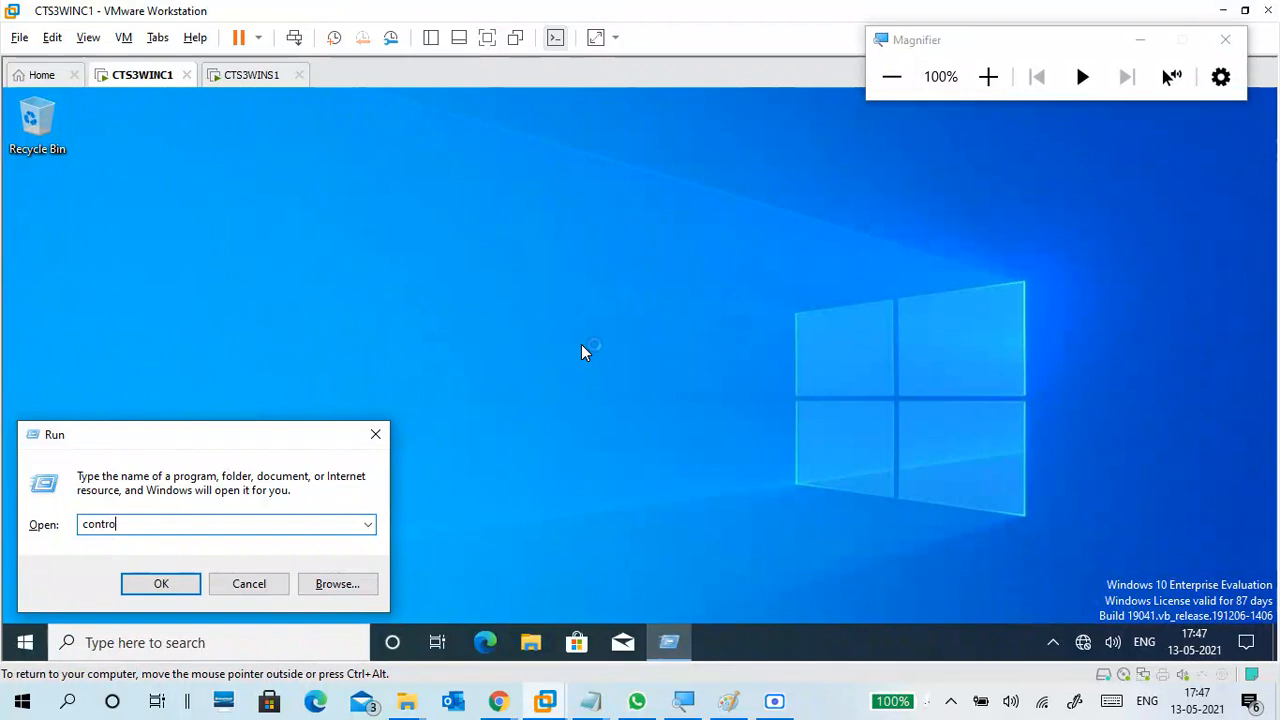
pyautogui.write('l')
pyautogui.press('Return')
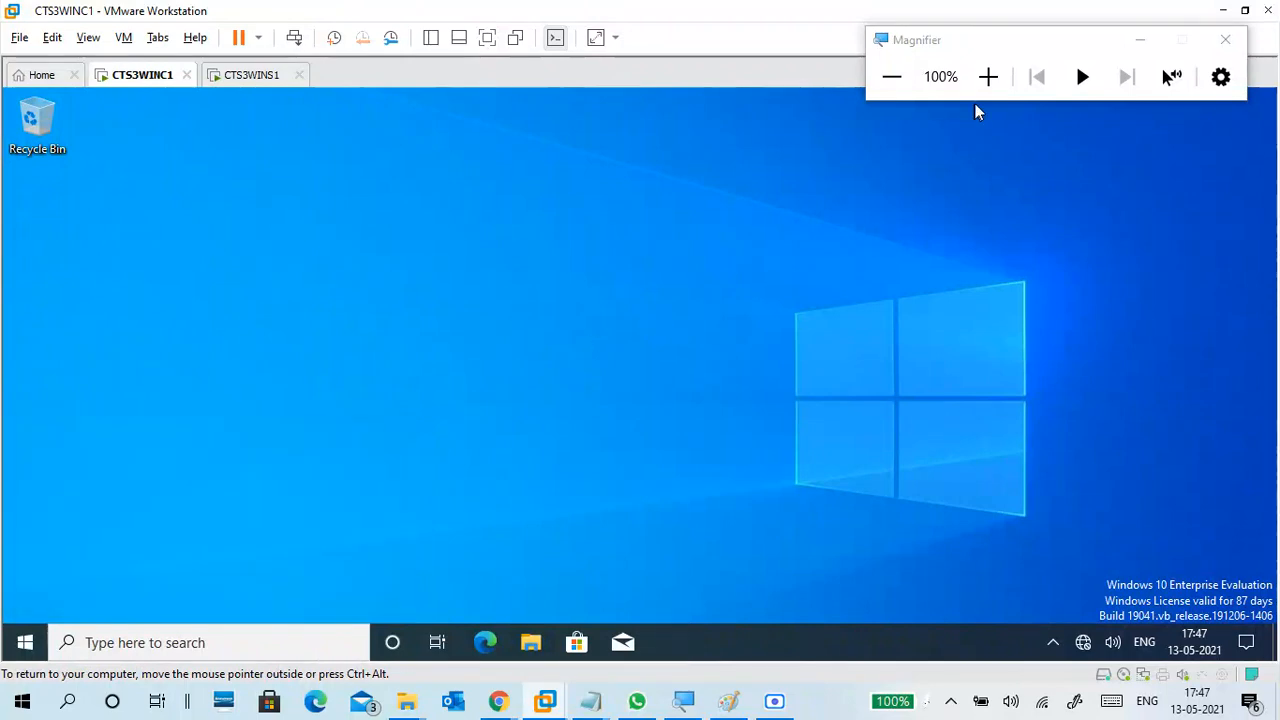
pyautogui.click(988, 77)
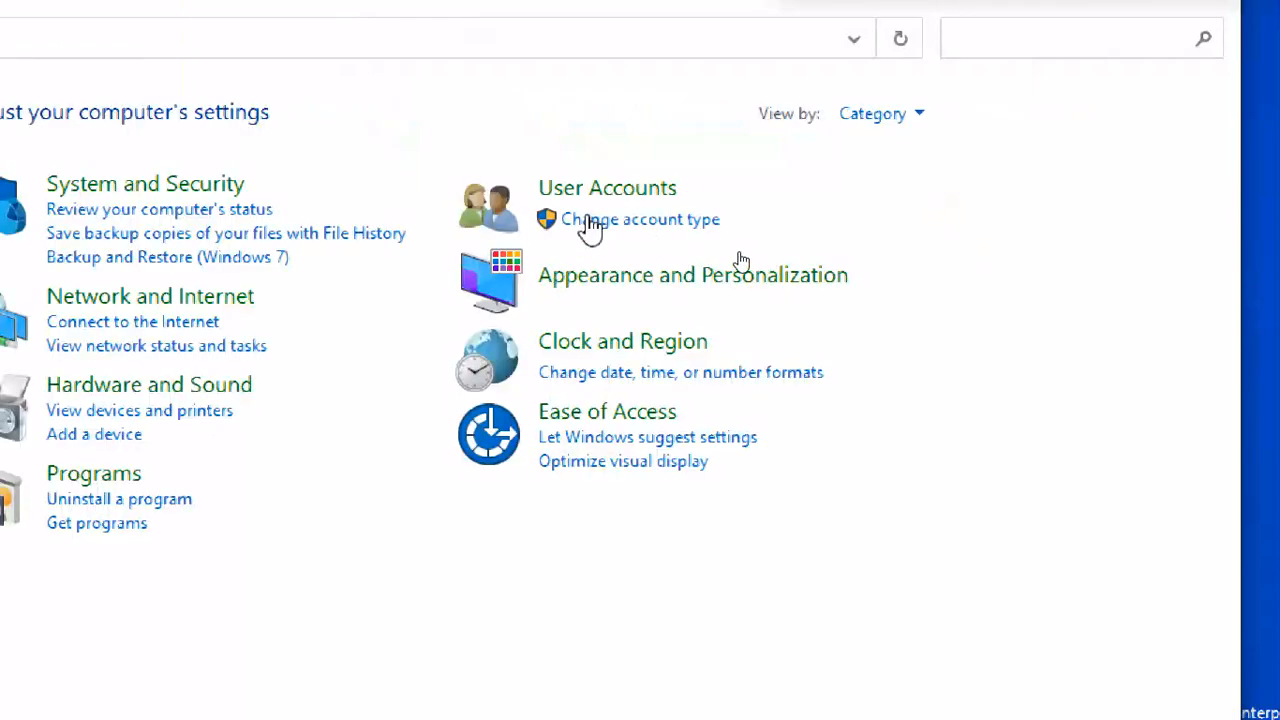
pyautogui.click(600, 189)
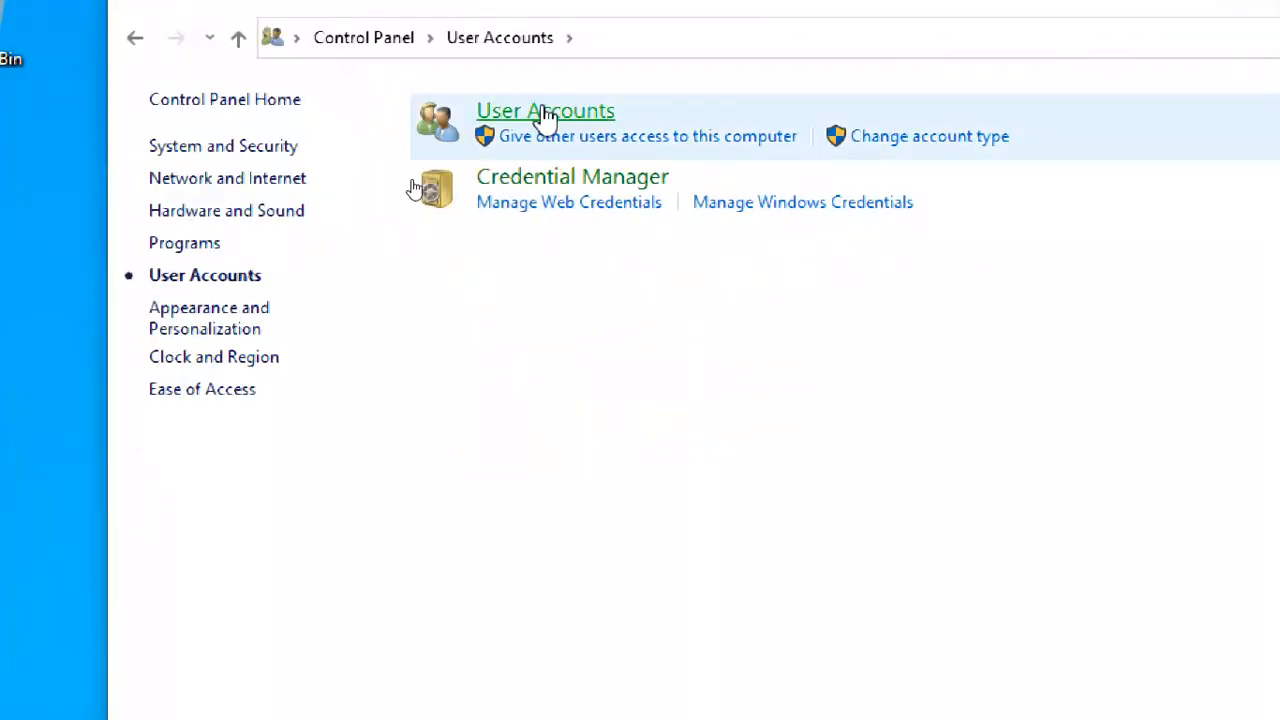
pyautogui.click(545, 115)
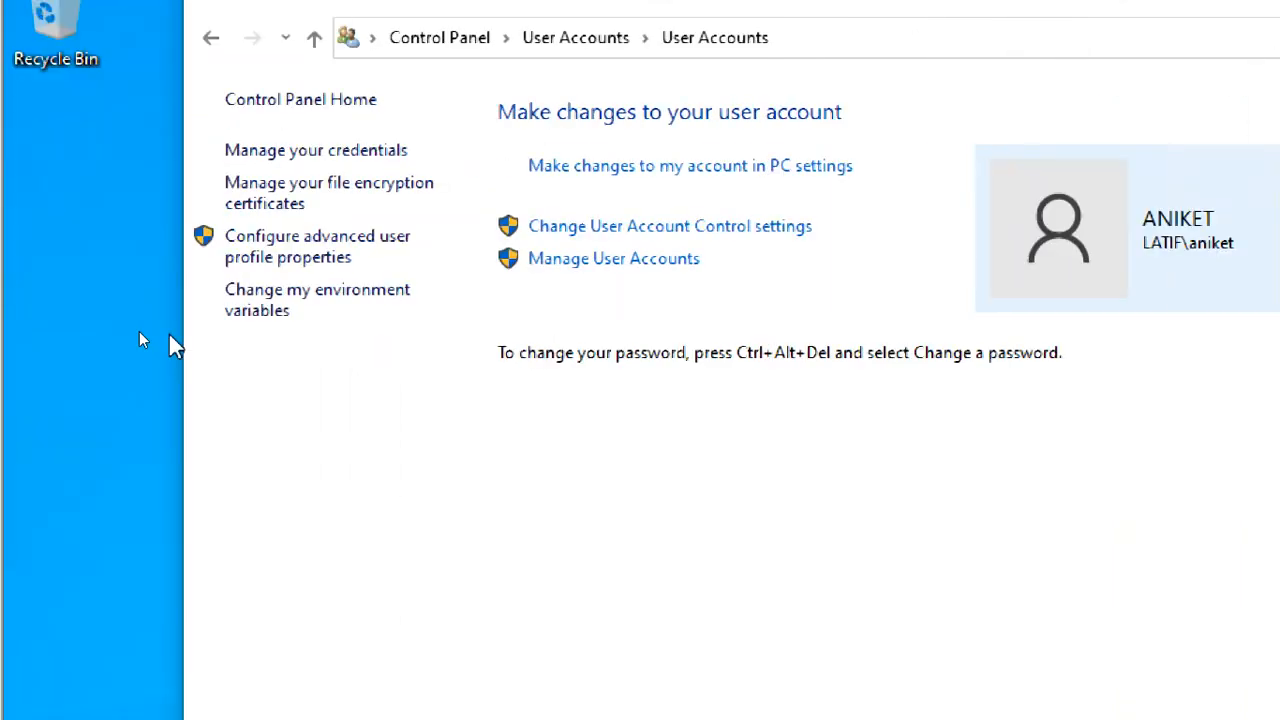
# - Check the user profiles stored on this computer, and close the profile list and Control Panel
pyautogui.click(340, 265)
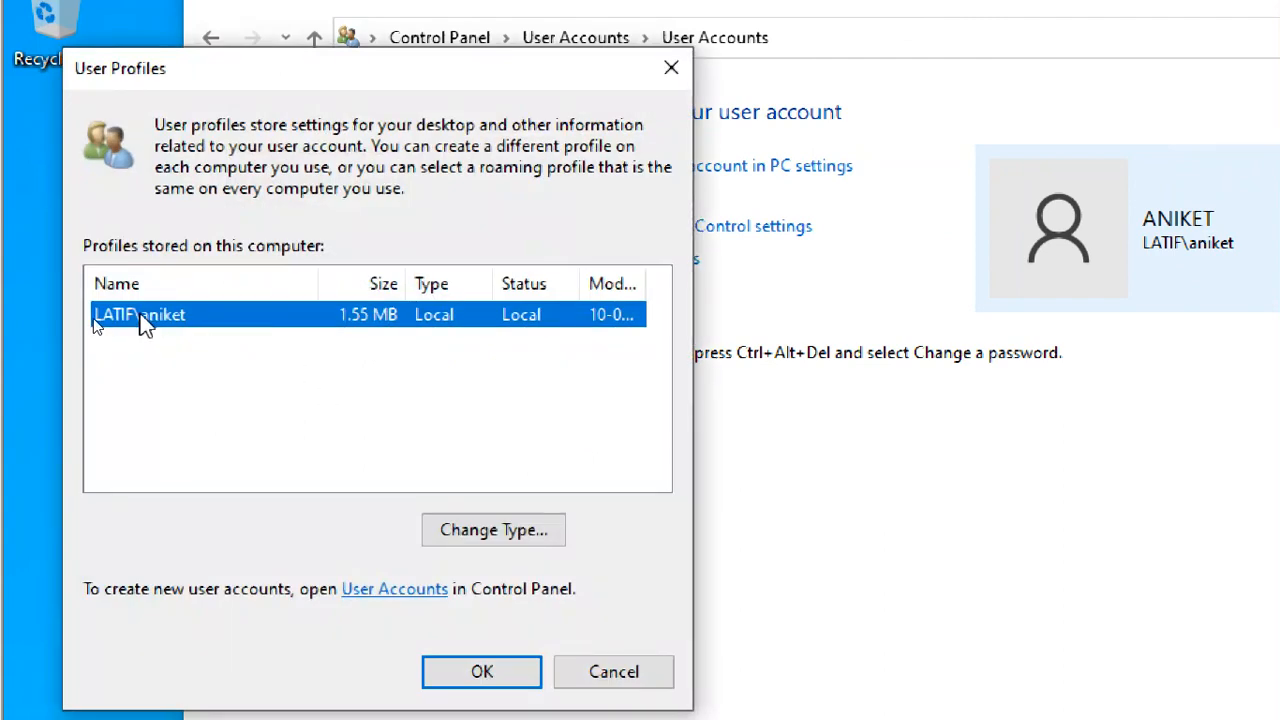
pyautogui.click(500, 675)
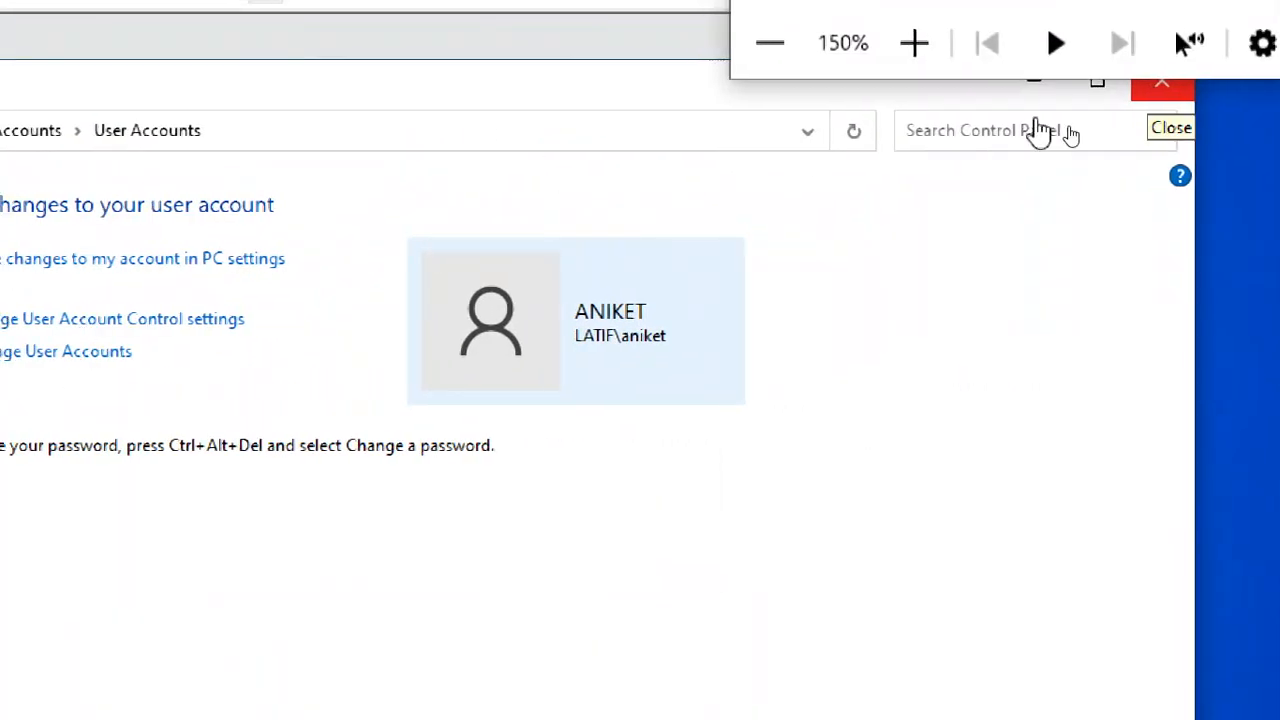
pyautogui.click(1155, 97)
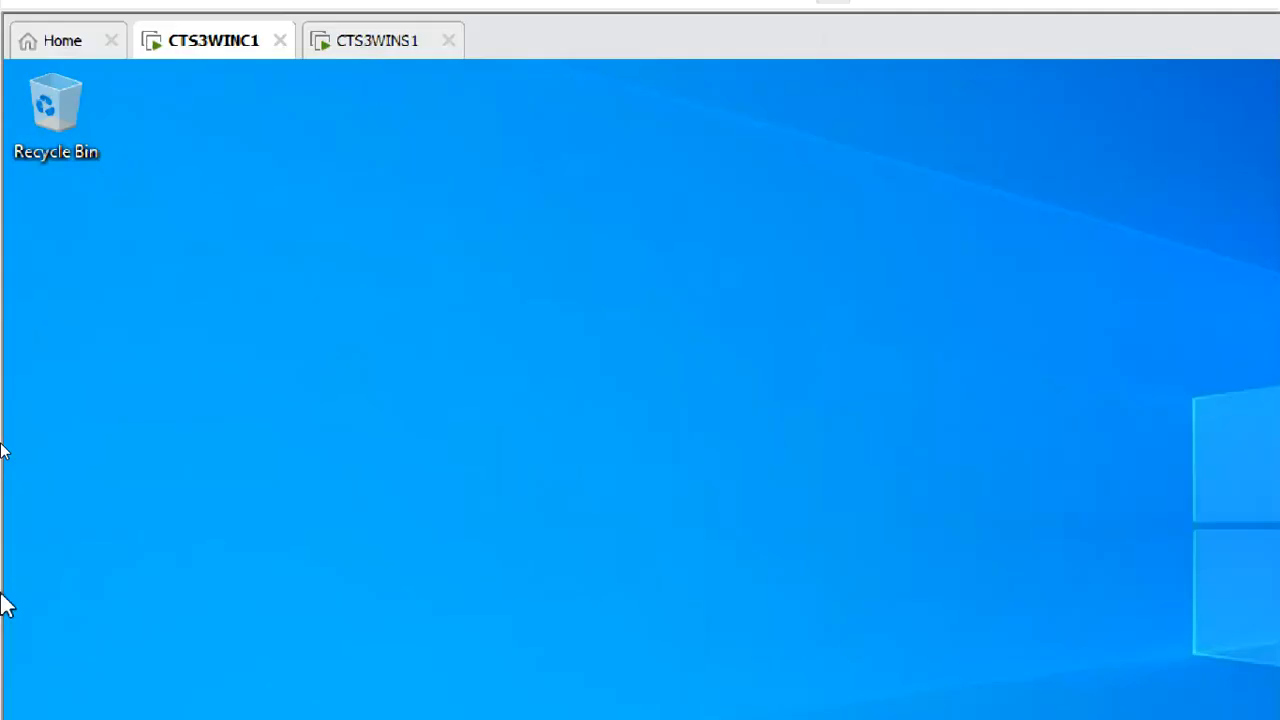
# - Switch to CTS3WINS1 and return the screen magnification to 100%
pyautogui.click(395, 44)
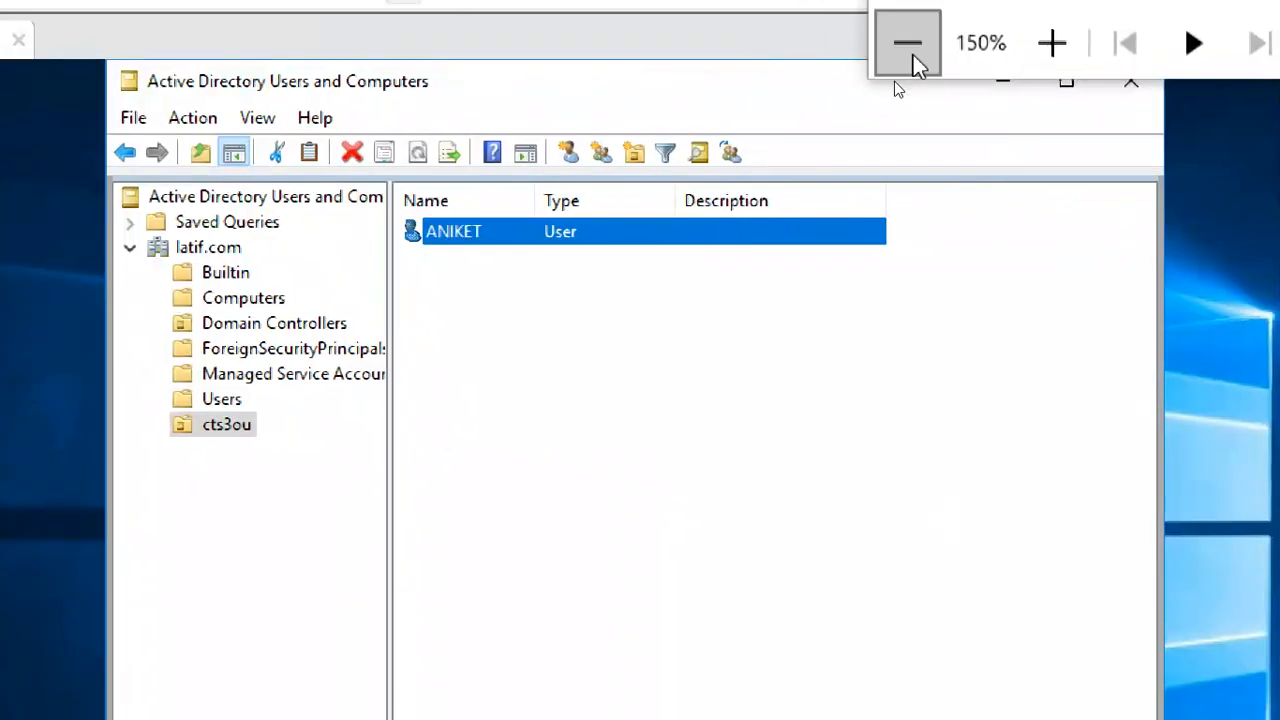
pyautogui.click(910, 58)
pyautogui.click(892, 77)
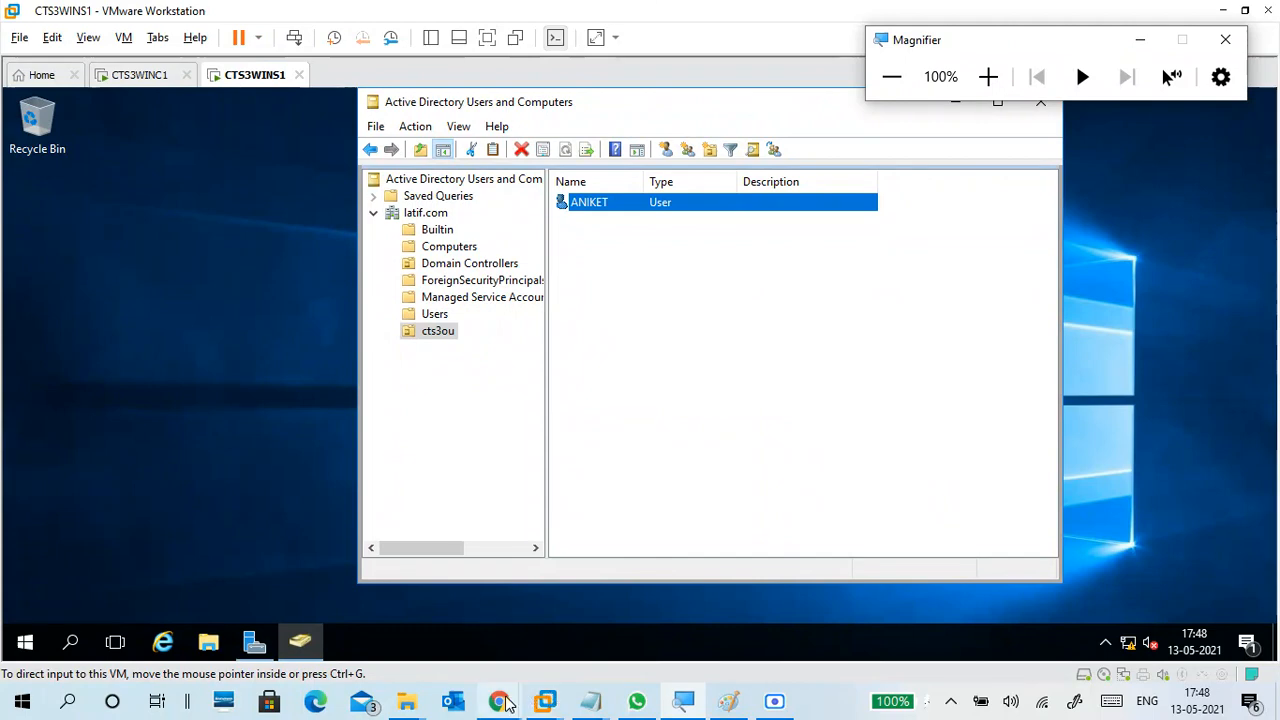
# - Switch to the Google Meet call in Chrome and check its chat and participant list
pyautogui.moveTo(505, 705)
pyautogui.click(343, 614)
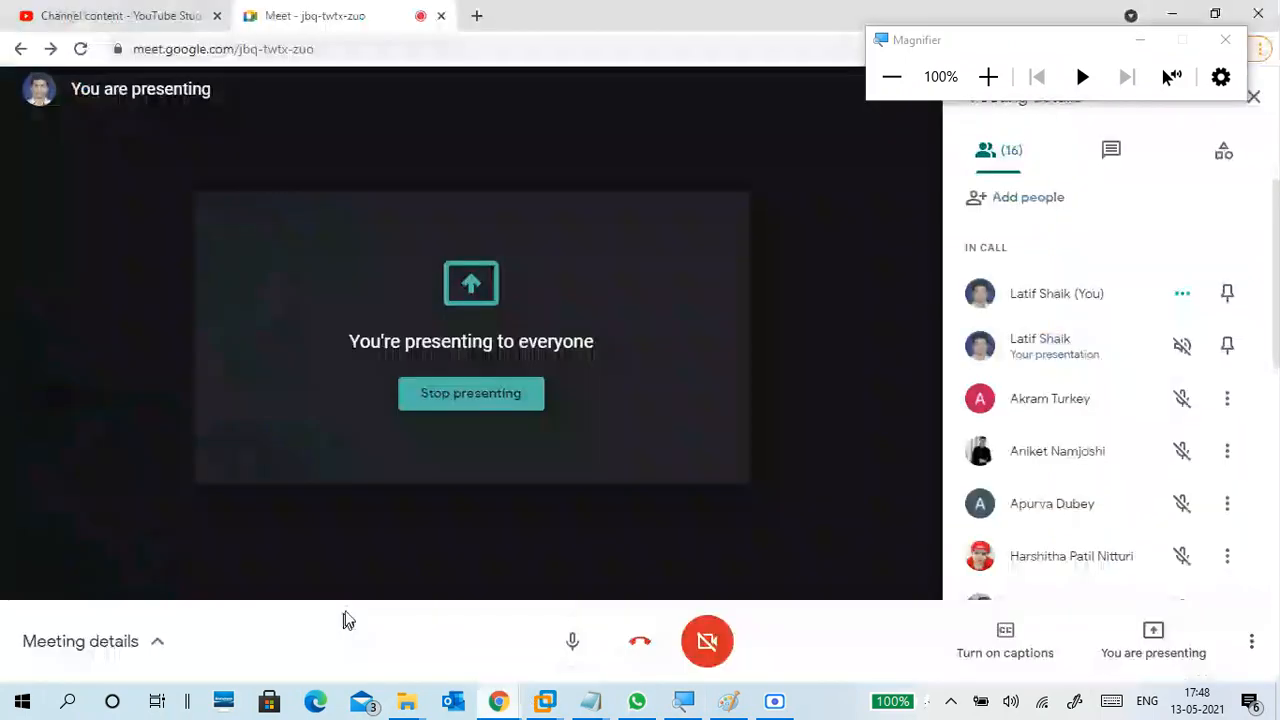
pyautogui.click(1085, 172)
pyautogui.click(1008, 171)
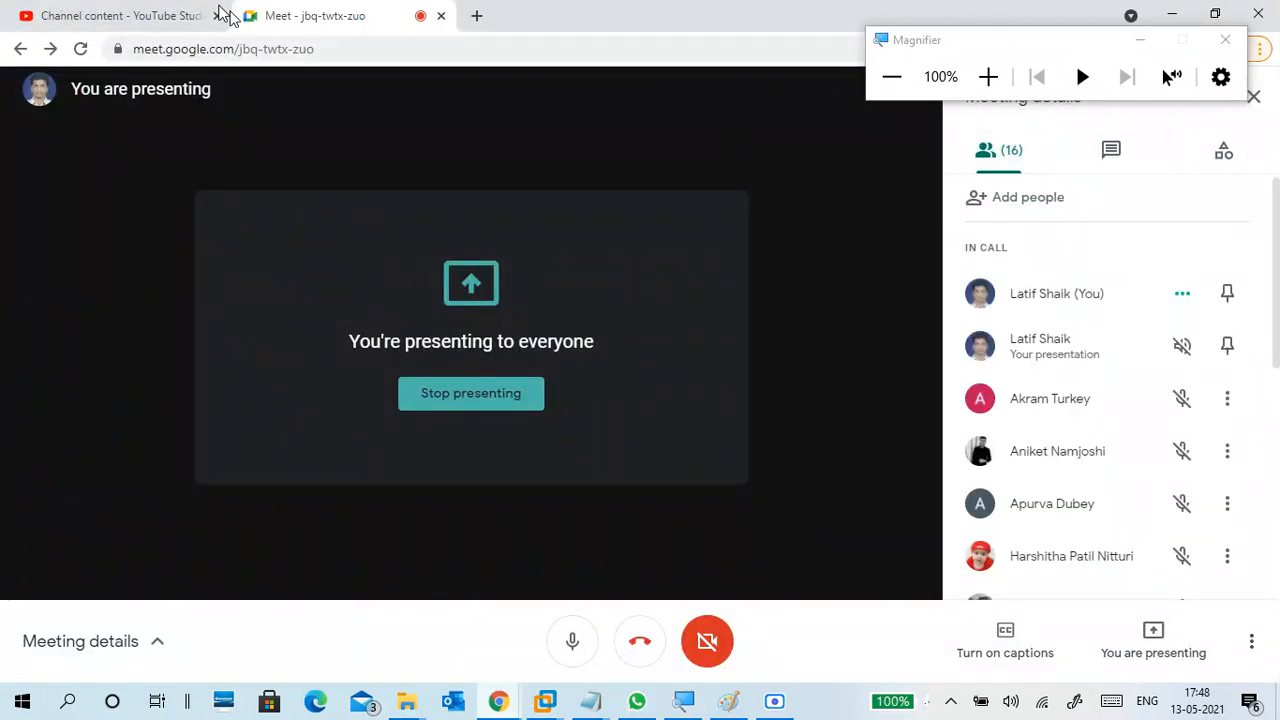
pyautogui.click(143, 13)
pyautogui.click(345, 15)
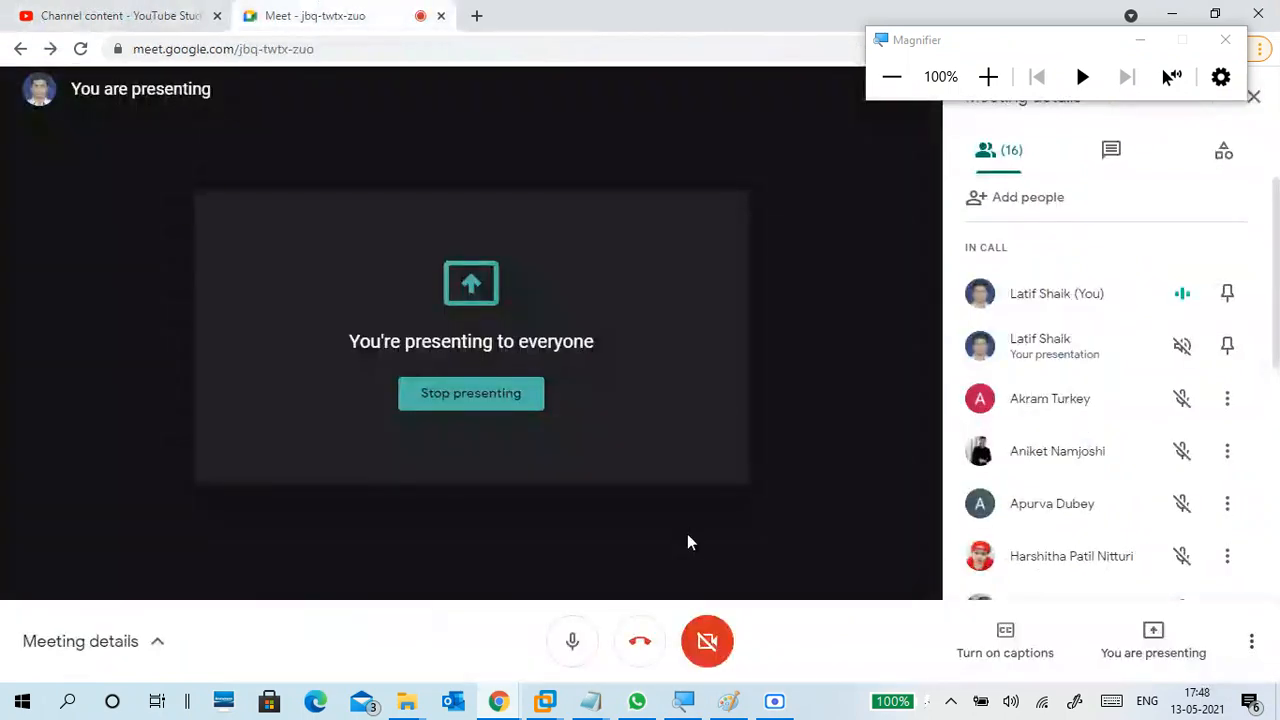